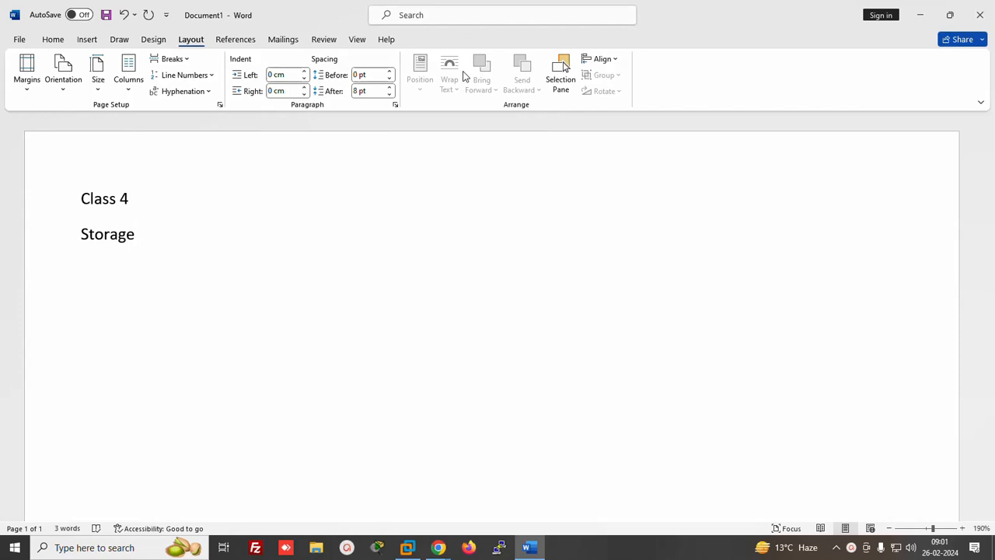
Type the sentence 'AWS has 4 types of storage', fixing the misspelled 'storage'
text(AWS has  4  )
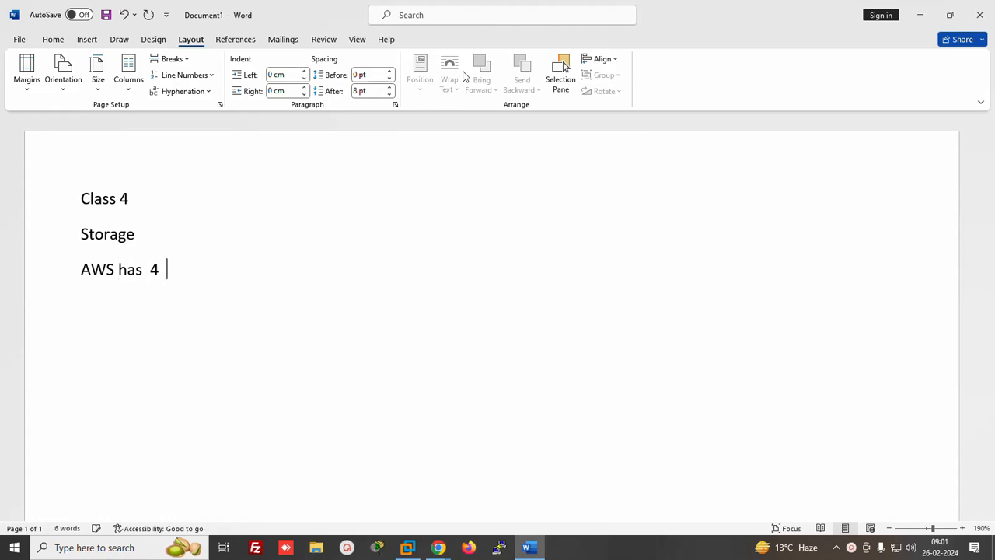
text(types  of storha)
key(Left)
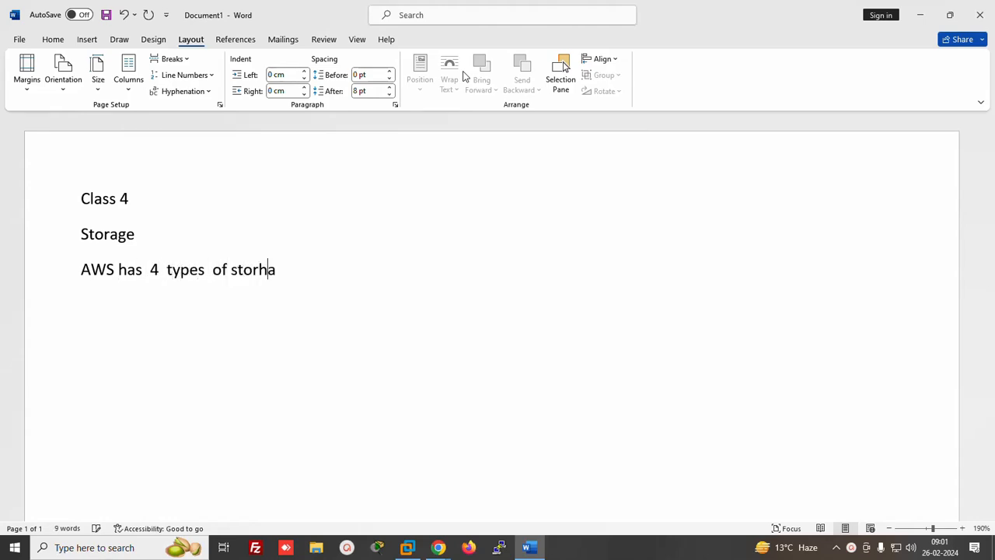
key(BackSpace)
key(Delete)
text(age)
Start a numbered list with 'EBS (elastic block store)' and 'EFS (elastic file system)'
key(Return)
text(1.)
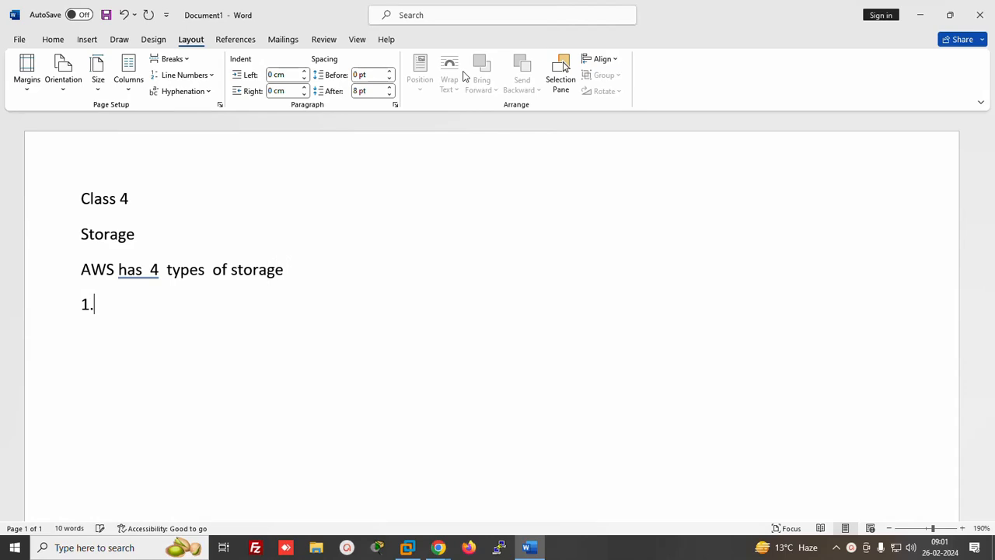
text( EB)
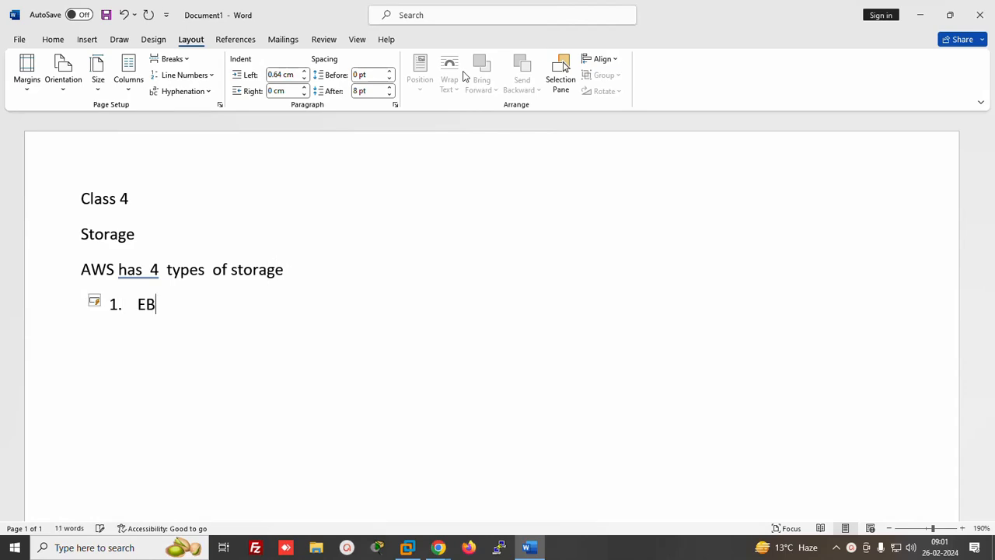
text(S (elasti)
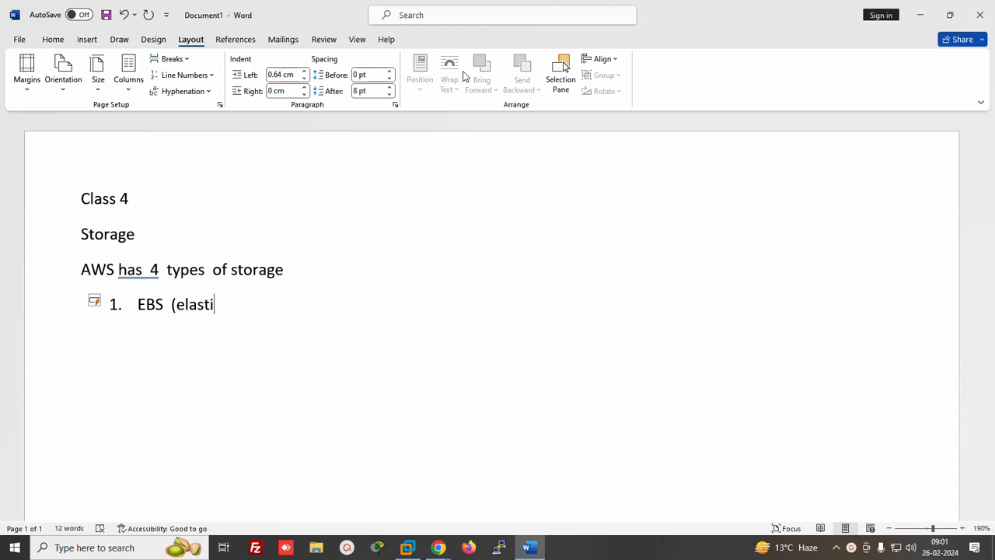
text(c block store)
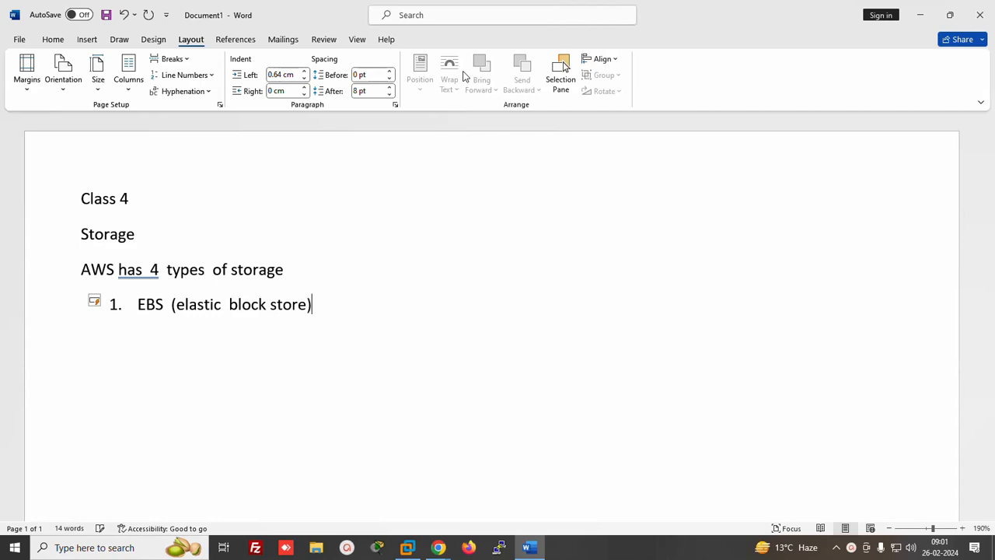
key(Return)
text(EFS ()
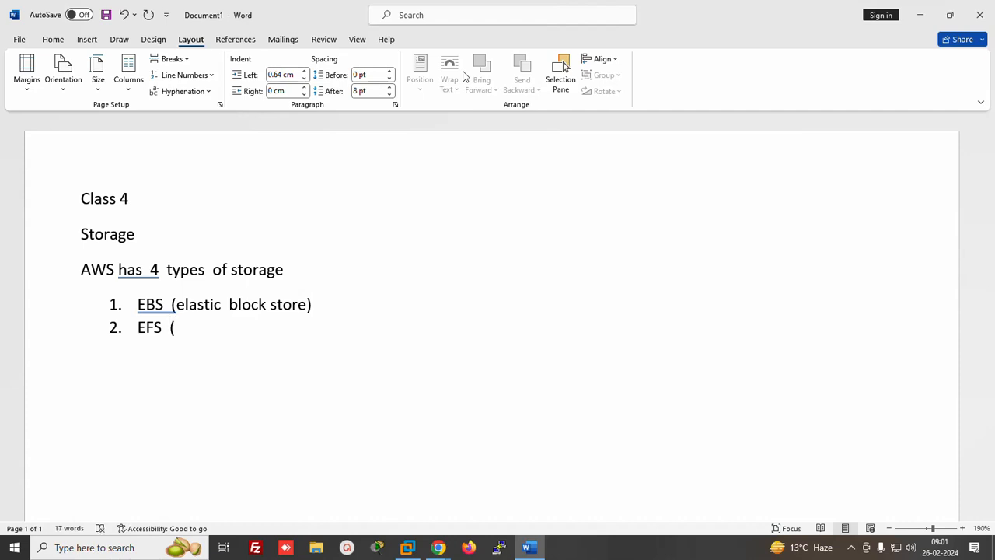
text(elastic file sysrte)
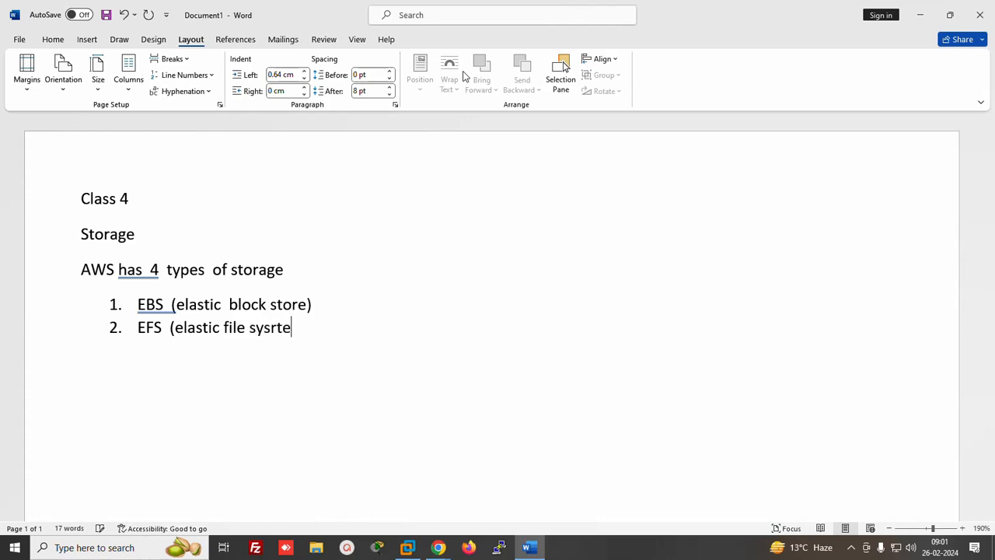
key(BackSpace)
key(BackSpace)
text(tem))
Add items 'Ephemeral or instance store' and 'S3 (simple storage service)', then end the list
key(Return)
text(Ep)
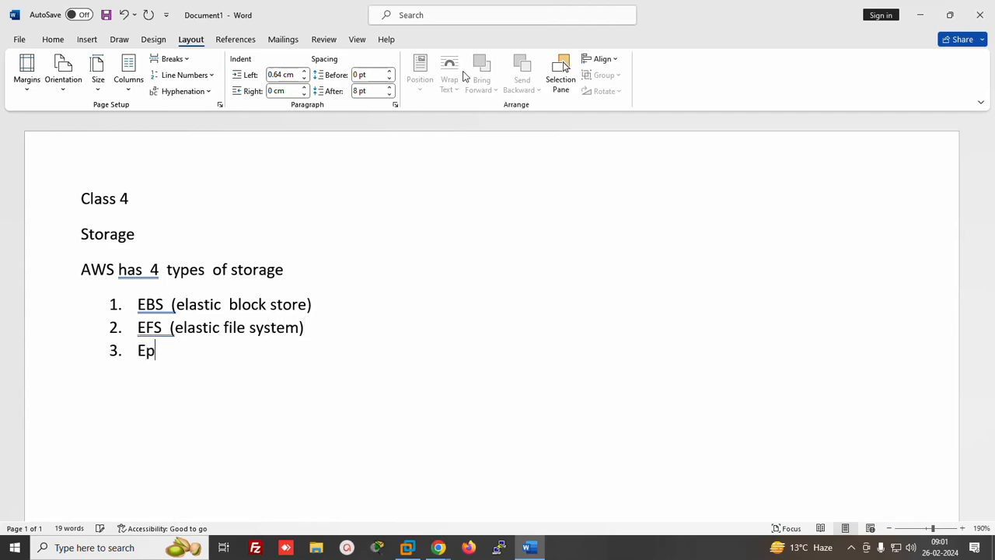
text(hemeral or)
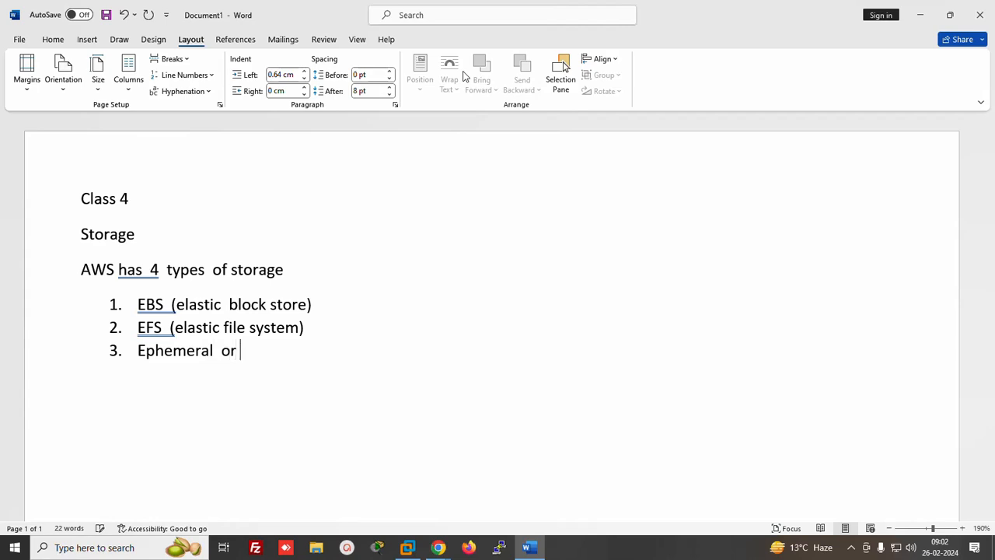
text( instance stroe)
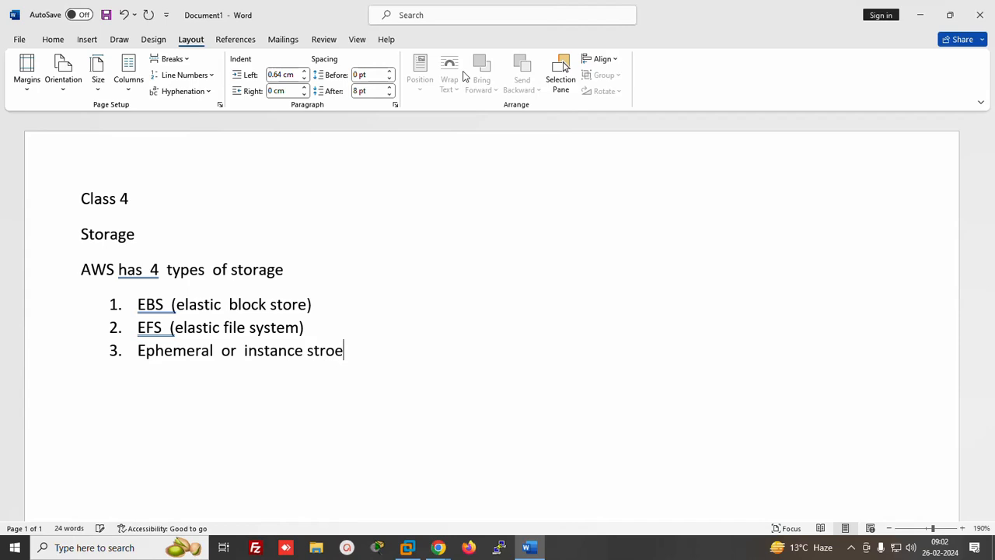
key(Return)
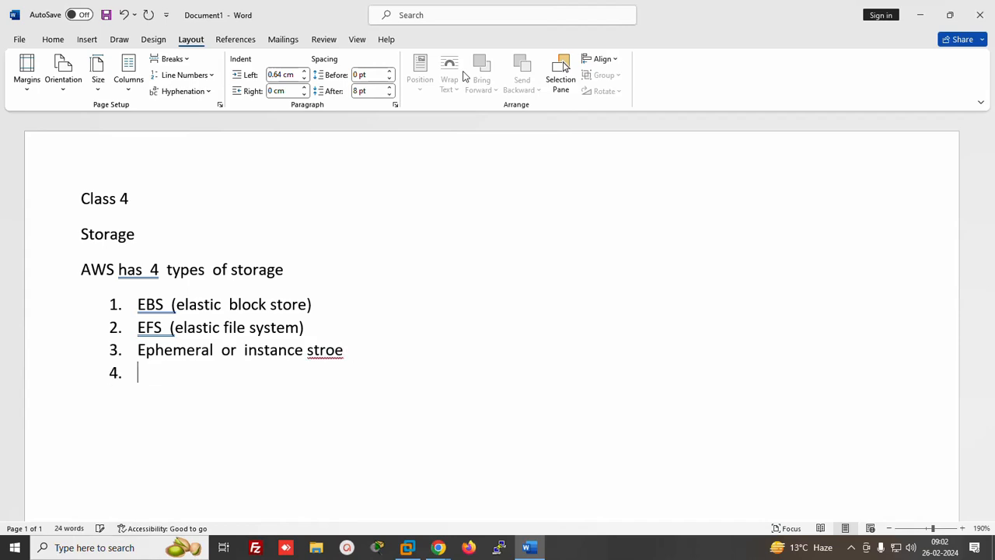
key(Up)
key(Up)
key(Right)
key(Right)
key(Right)
key(Right)
key(Right)
key(Right)
key(Right)
key(Right)
key(Right)
key(Right)
key(Right)
key(Right)
key(Right)
key(Right)
key(Right)
key(Right)
key(Right)
text(o)
key(BackSpace)
key(Down)
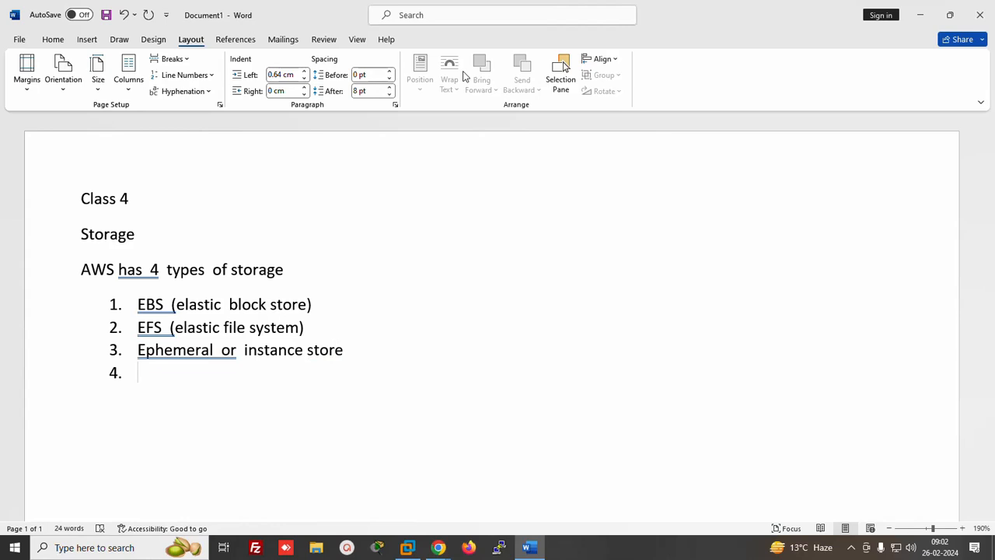
text(S3  (simple storag)
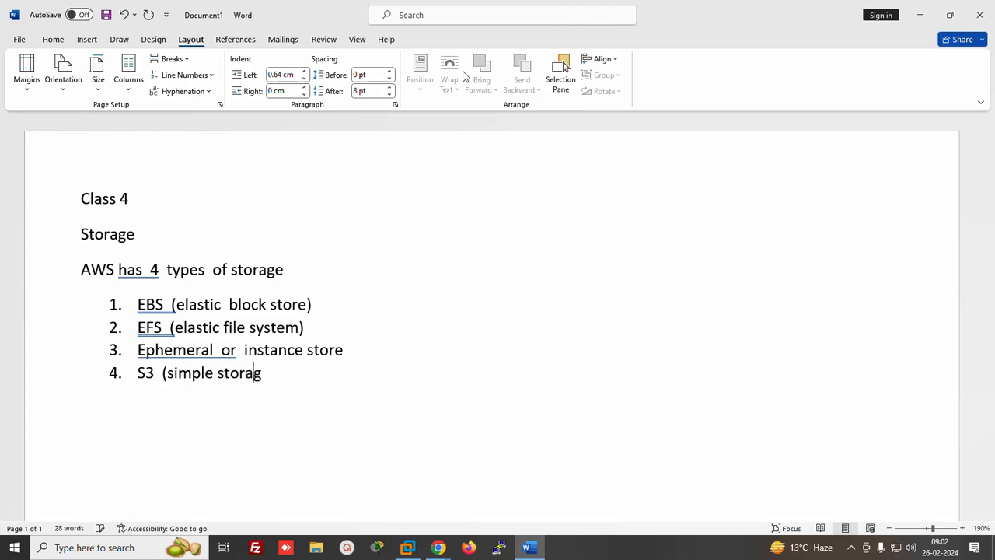
text(e service))
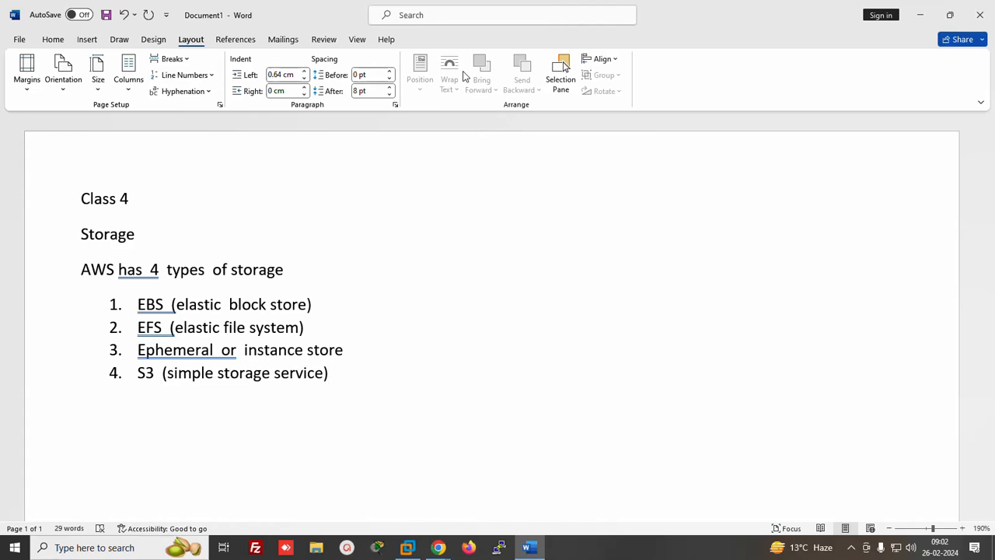
key(Return)
key(Return)
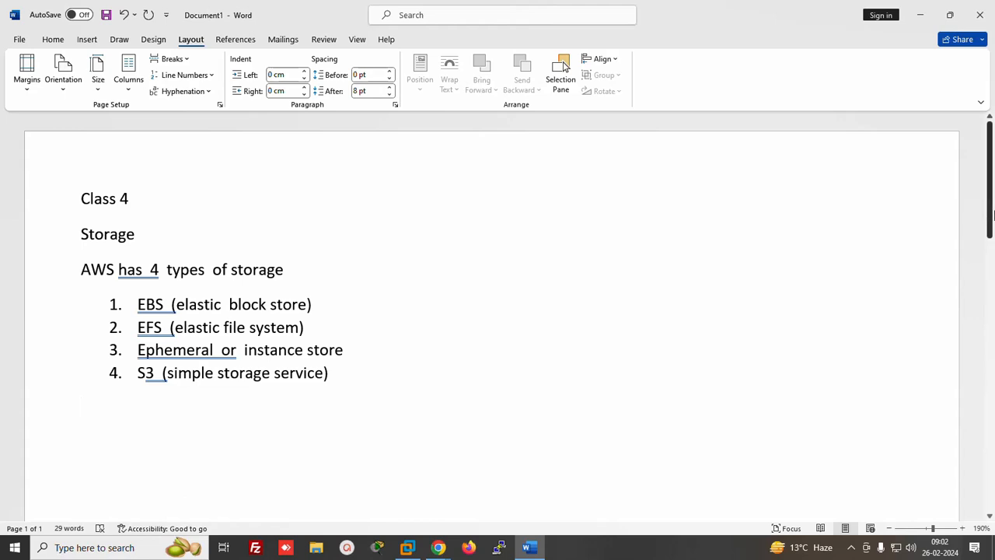
Type 'Storage has 2 category', correcting the spelling from the suggestion menu
scroll(682, 218, down, 3)
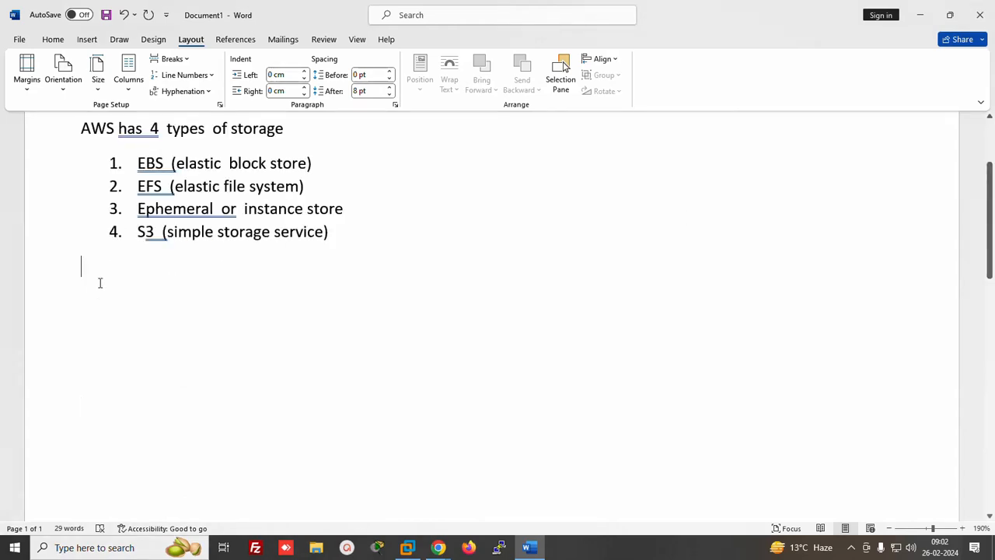
text(stor)
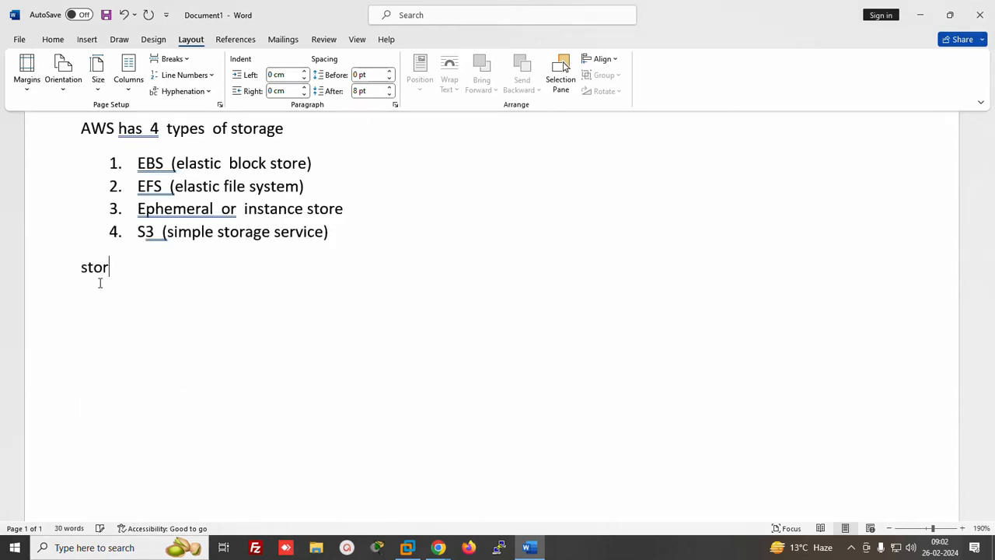
text(age 2)
key(BackSpace)
text(has)
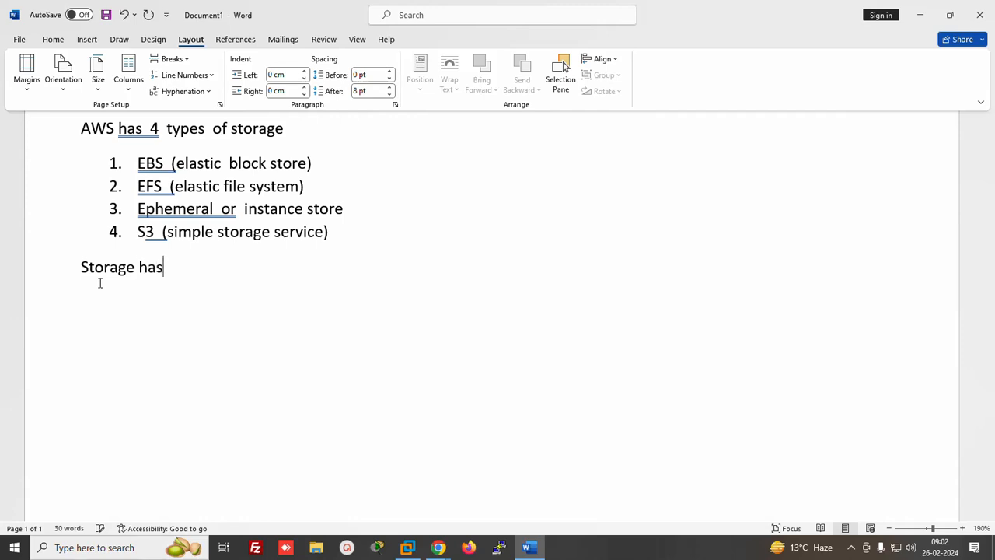
text( 2 categoery )
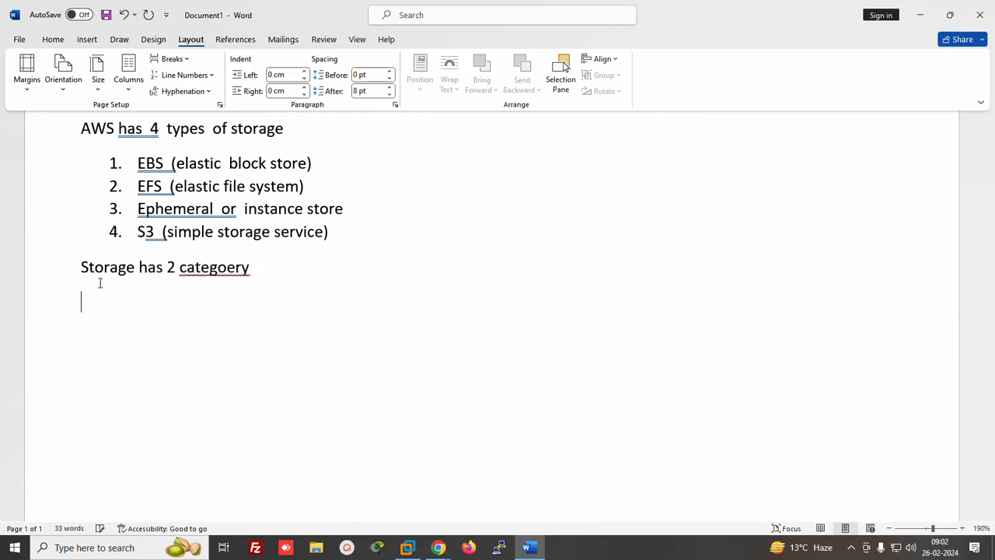
text(1.)
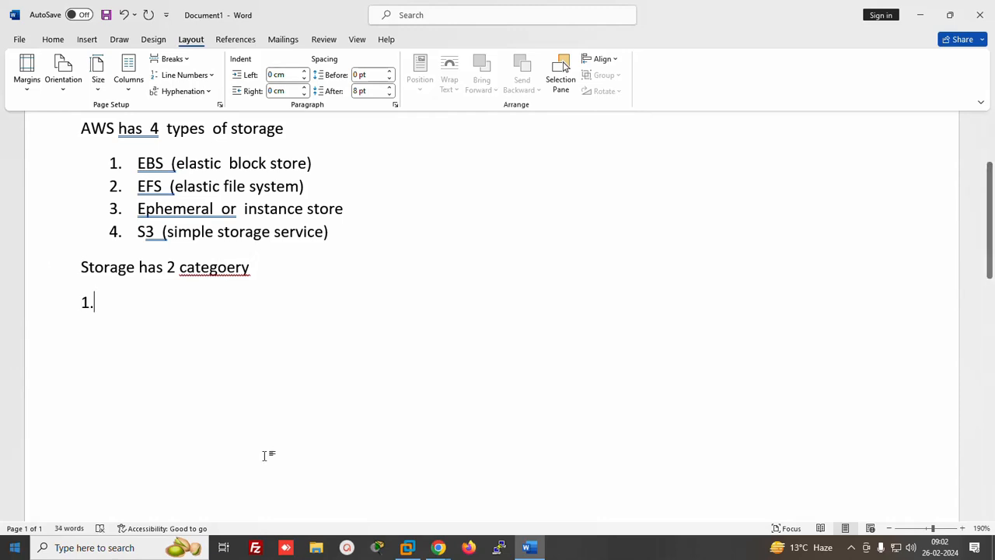
right_click(210, 268)
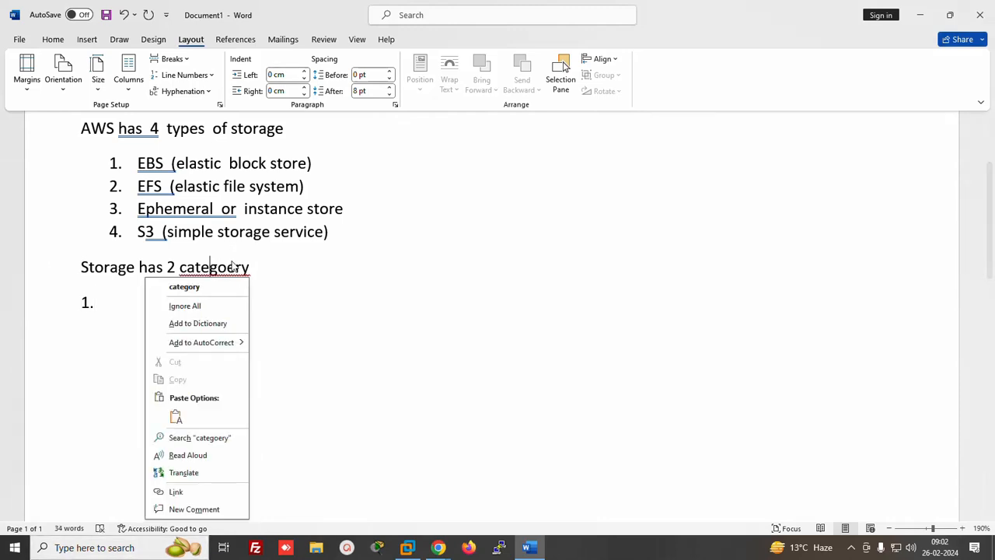
click(180, 287)
Add lines '1. block level storage' and '2. object level storage', with '=' after the first
key(Down)
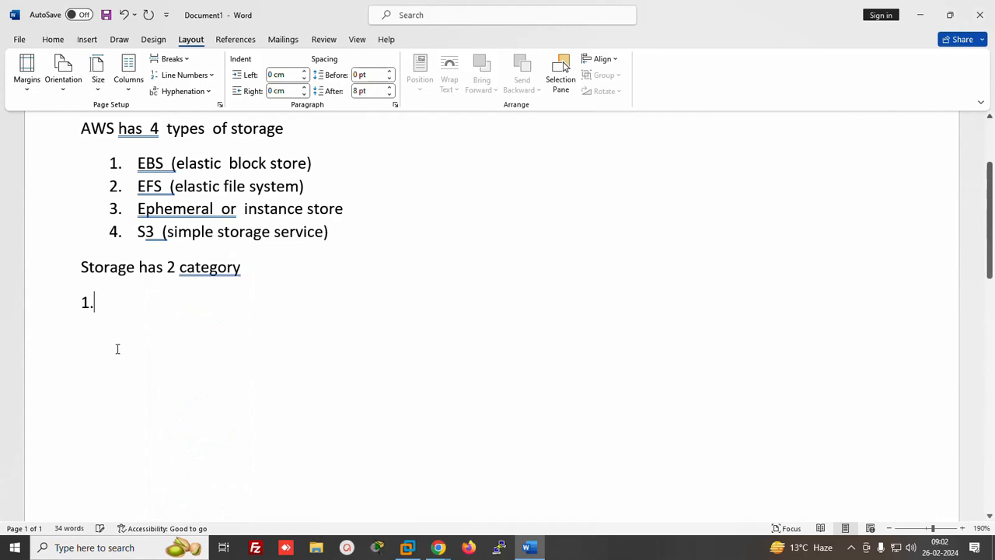
text(bloc)
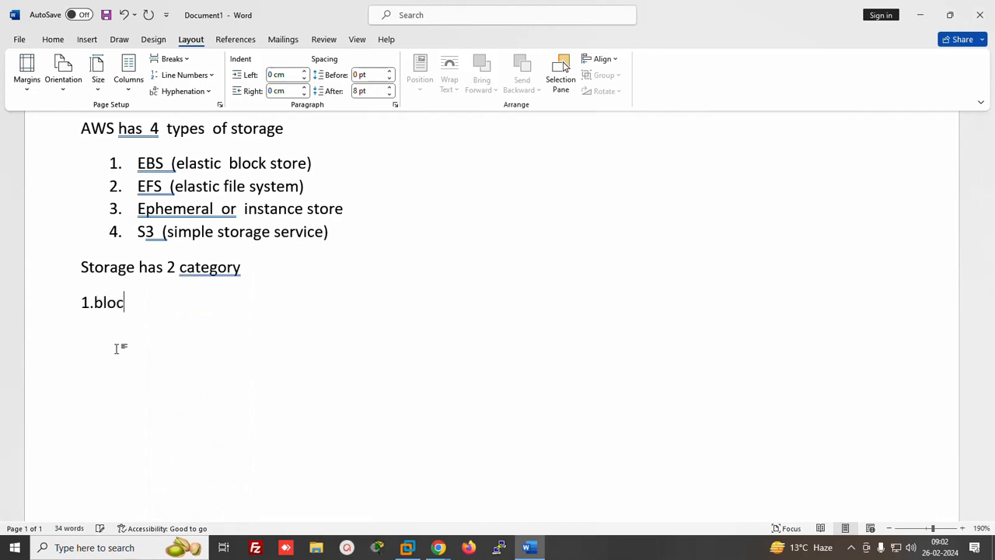
text(k level  storage)
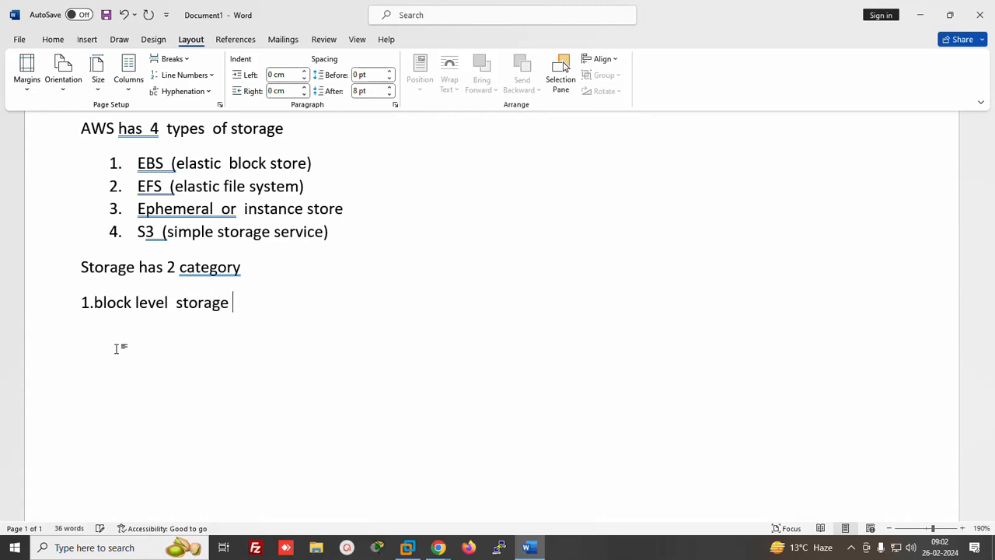
key(Return)
text(2. obeject)
key(BackSpace)
key(BackSpace)
key(BackSpace)
key(BackSpace)
key(BackSpace)
key(BackSpace)
text(ject level  st)
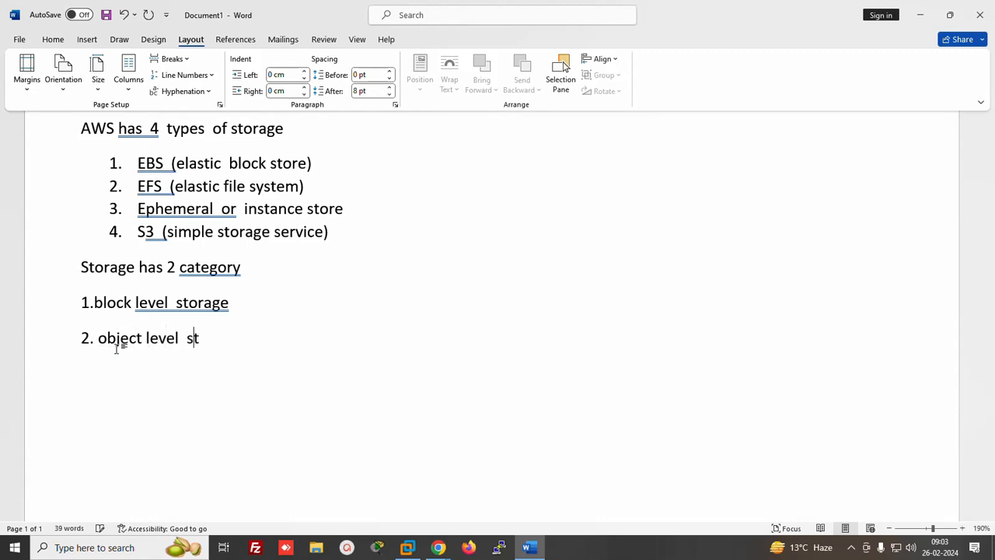
text(orage)
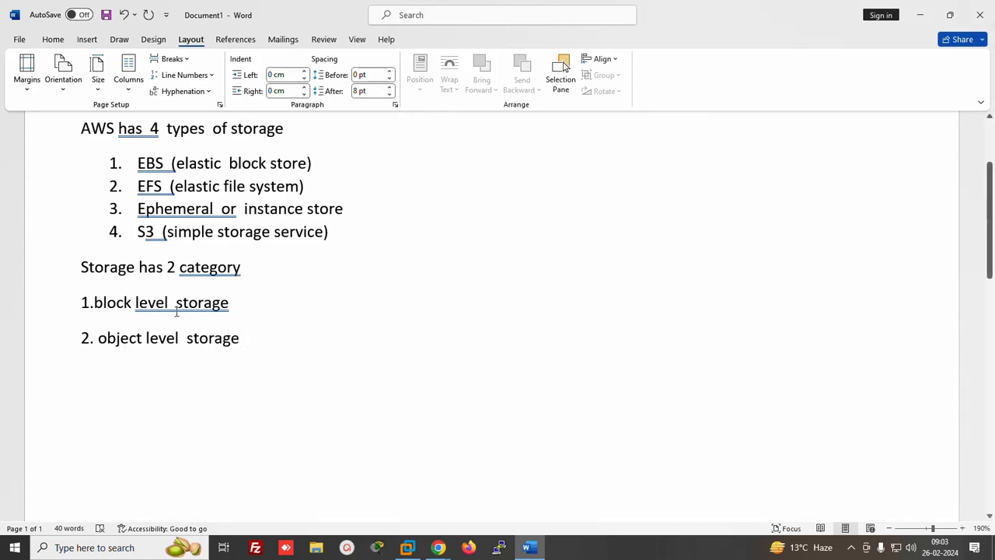
click(235, 303)
text(:=)
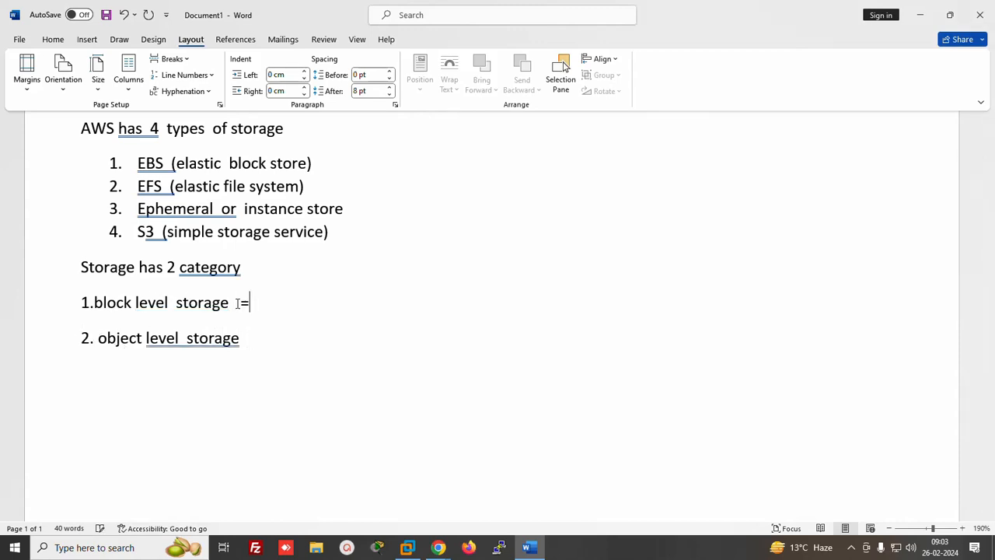
click(602, 545)
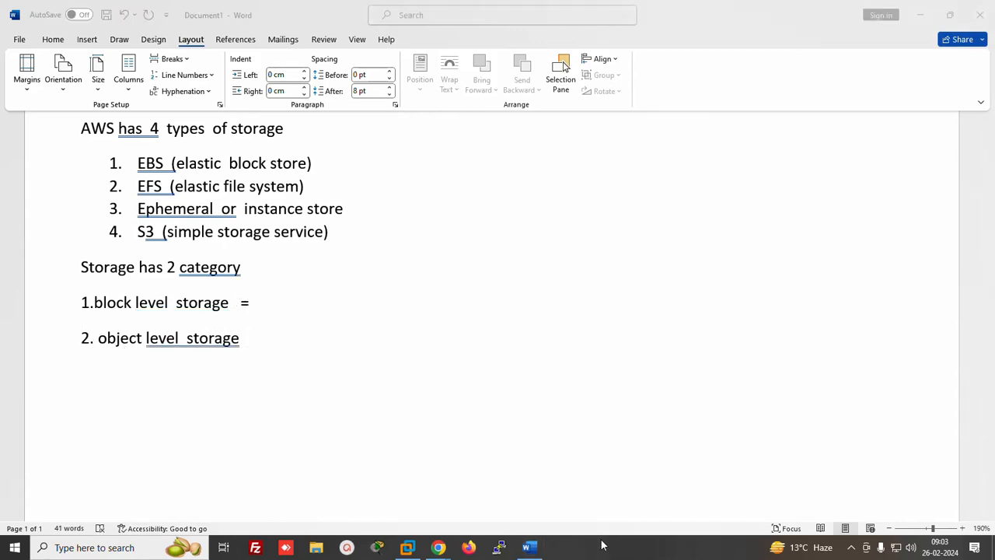
Launch Paint by running mspaint from the Windows Run box
key(super+r)
text(ms)
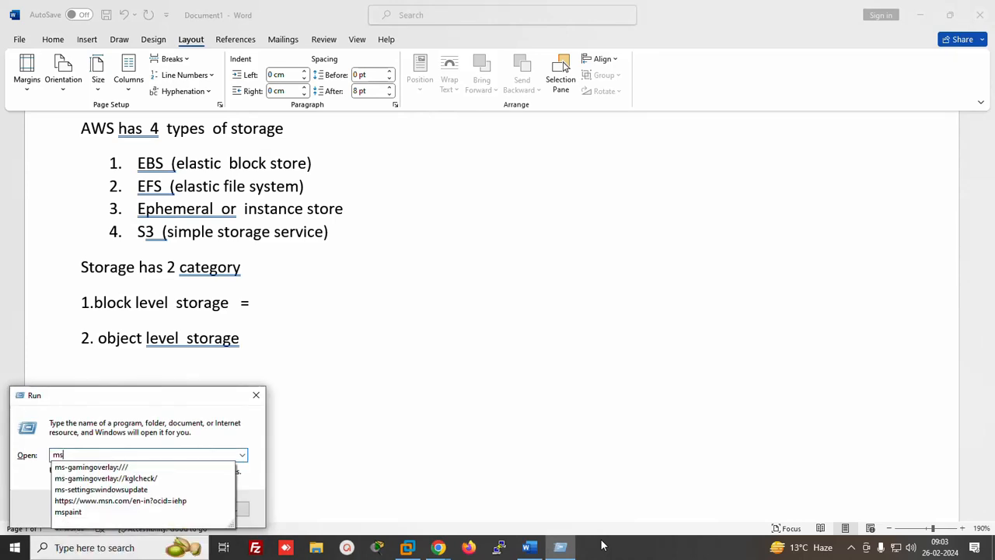
key(Down)
key(Down)
key(Down)
key(Down)
key(Down)
key(Return)
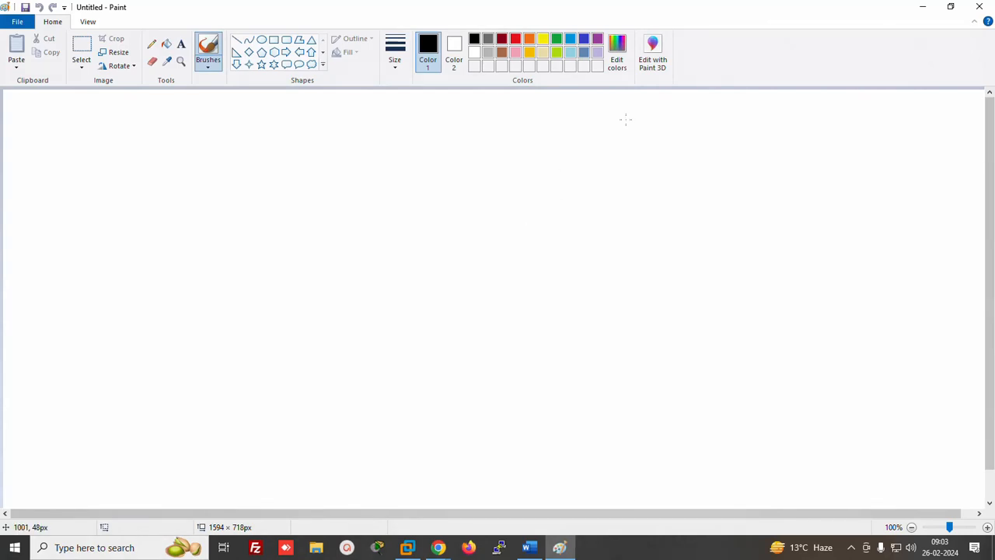
Draw a small left rectangle and a larger right rectangle labelled 'Instance'
click(273, 39)
drag(225, 130, 410, 247)
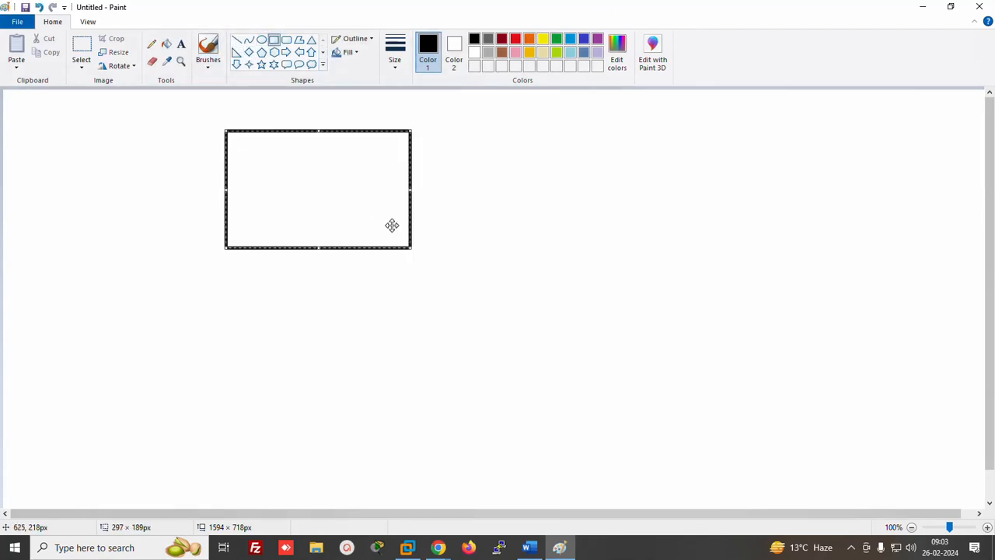
drag(556, 106, 830, 315)
click(181, 43)
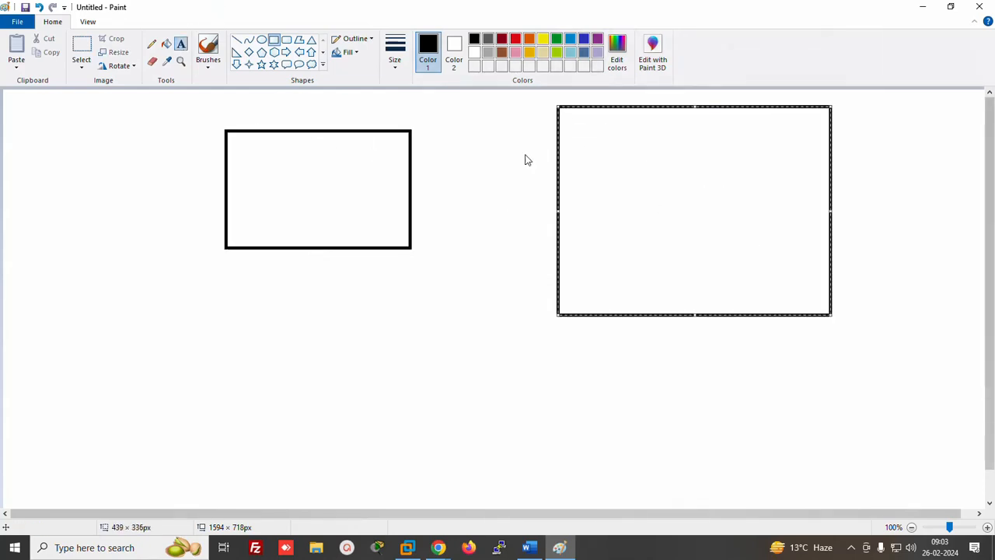
click(587, 170)
text(Instan)
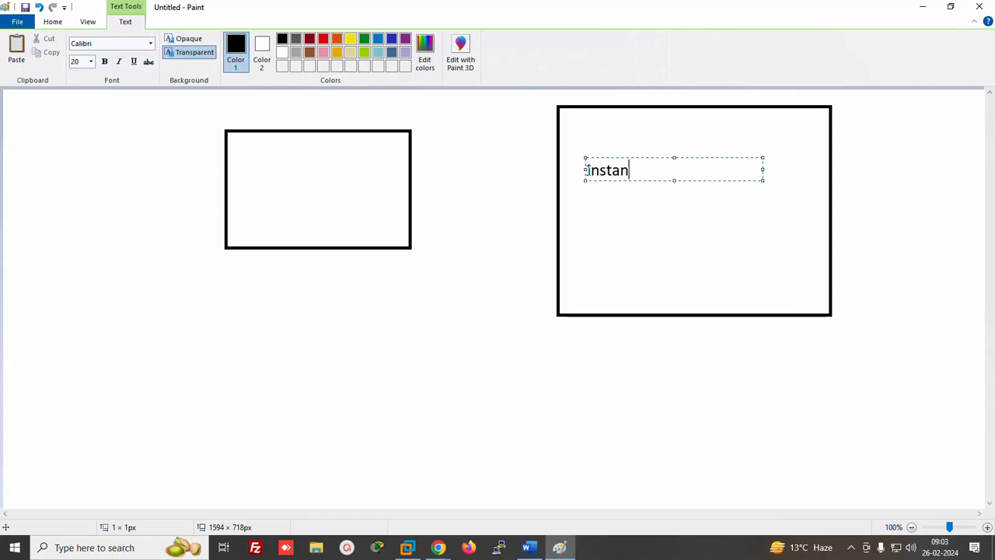
text(ce)
click(306, 173)
click(318, 202)
click(52, 21)
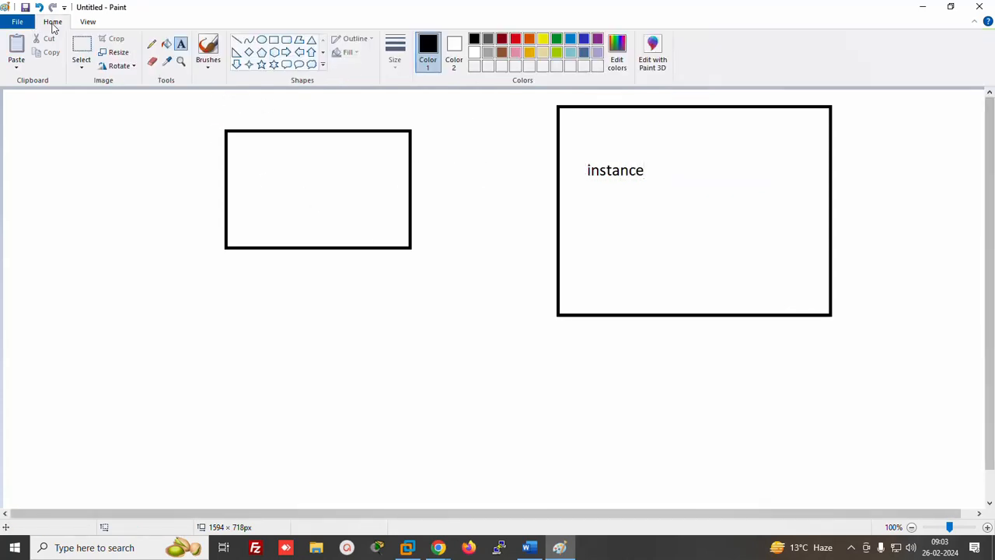
Connect the boxes with a pencil line and grid the left box with five vertical and three horizontal lines
click(151, 45)
drag(412, 173, 586, 177)
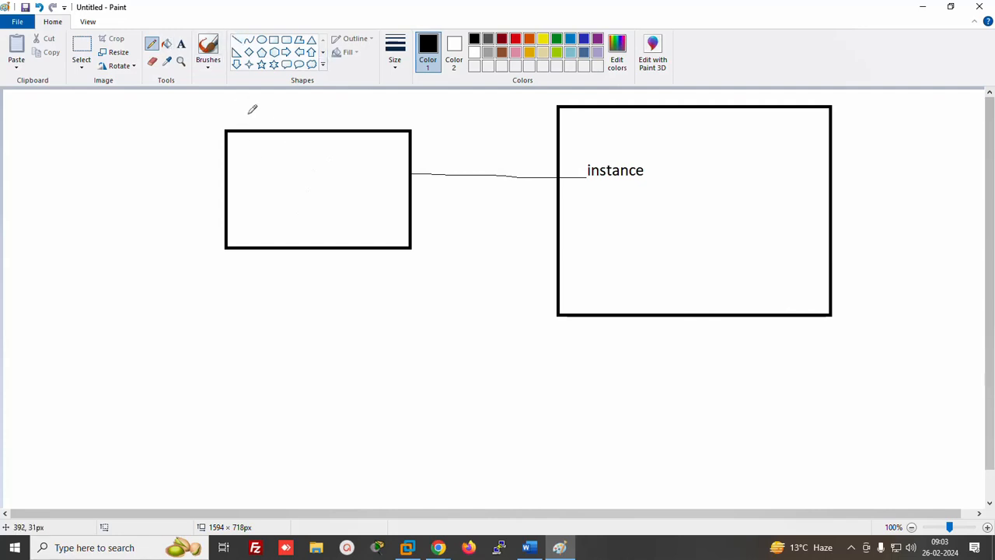
drag(247, 130, 249, 248)
drag(270, 133, 272, 250)
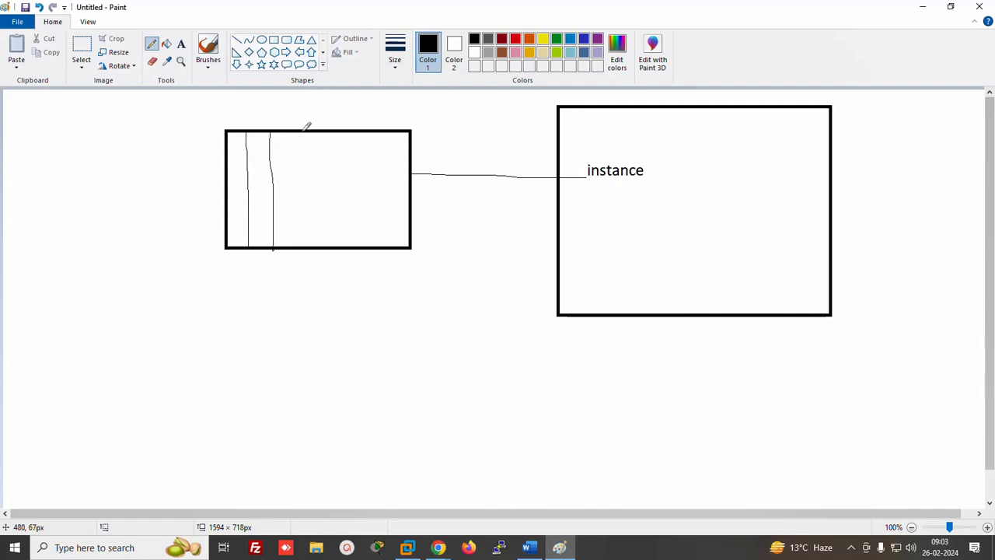
drag(302, 134, 304, 252)
drag(332, 132, 338, 245)
drag(373, 131, 380, 246)
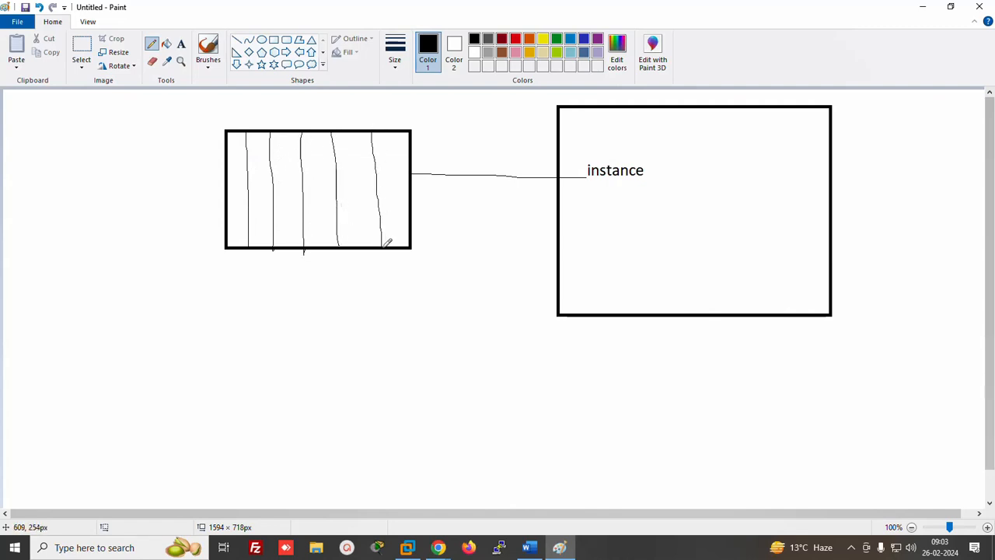
drag(227, 152, 412, 150)
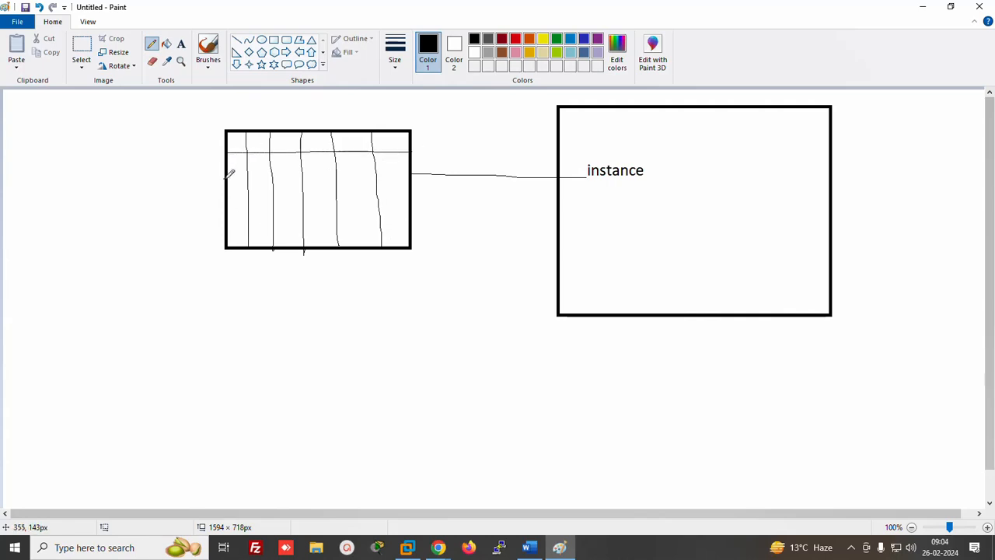
drag(227, 179, 417, 192)
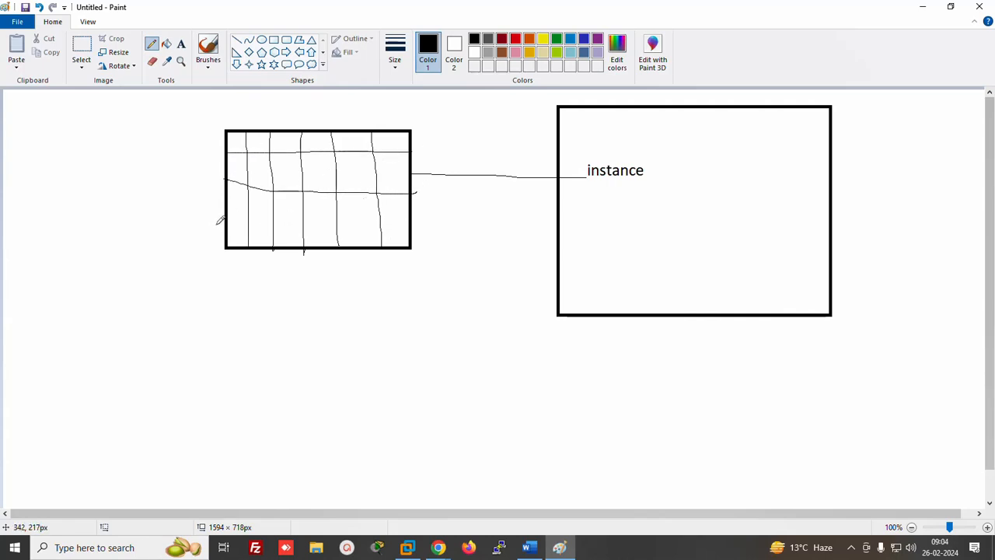
drag(226, 223, 409, 224)
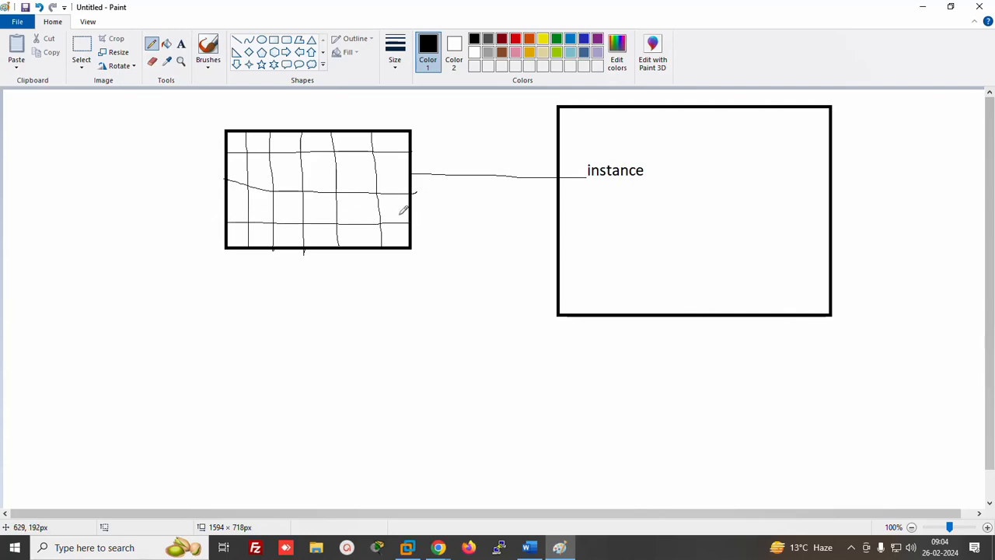
Dot the six cells in the grid's top row, then go back to Word
click(231, 141)
click(261, 143)
click(292, 141)
click(323, 143)
click(353, 143)
click(382, 141)
click(528, 547)
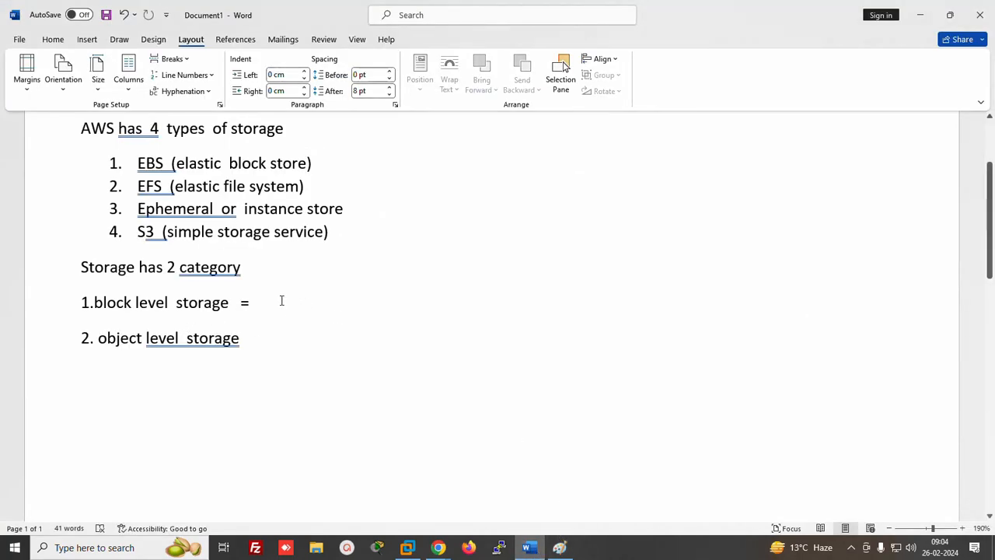
Explain block storage: connected to an instance, then formatted, saves data in blocks; Ex - EBS, EFS, ephemeral
text(these)
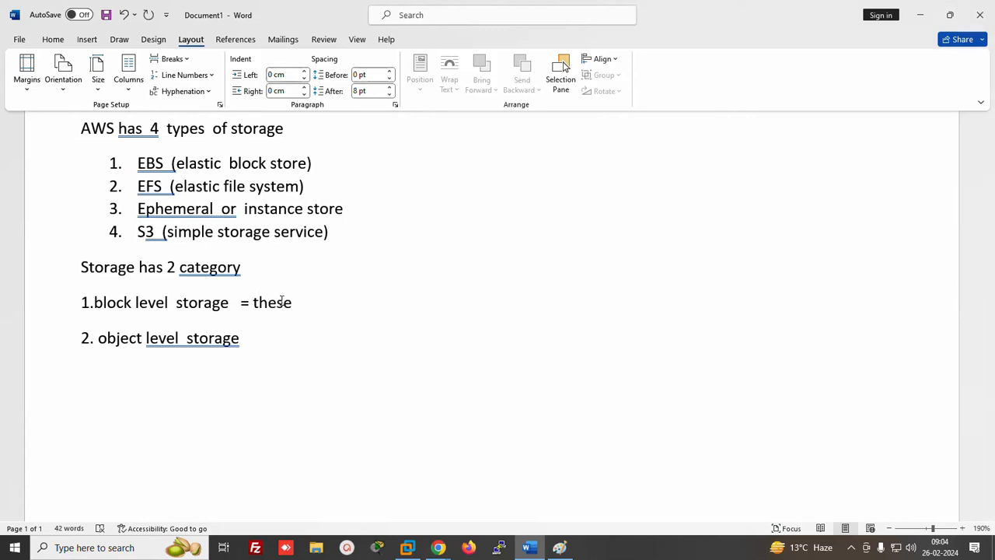
text( type storage )
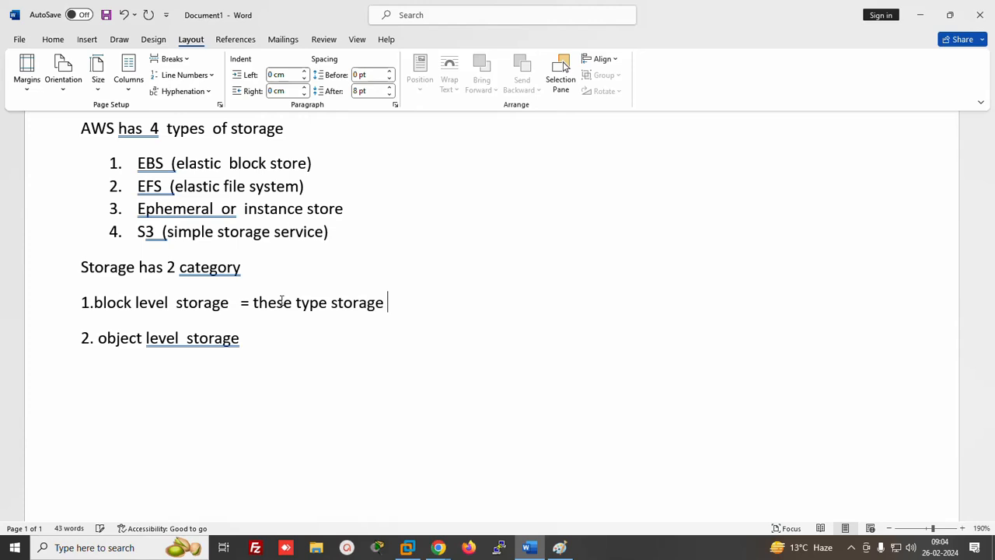
text( should be connect )
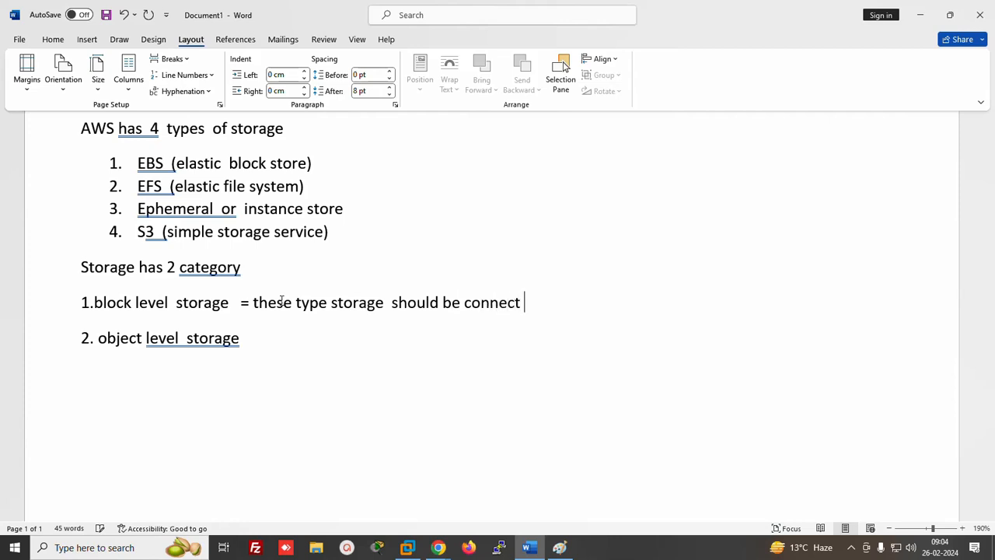
text(wit)
text(instanc)
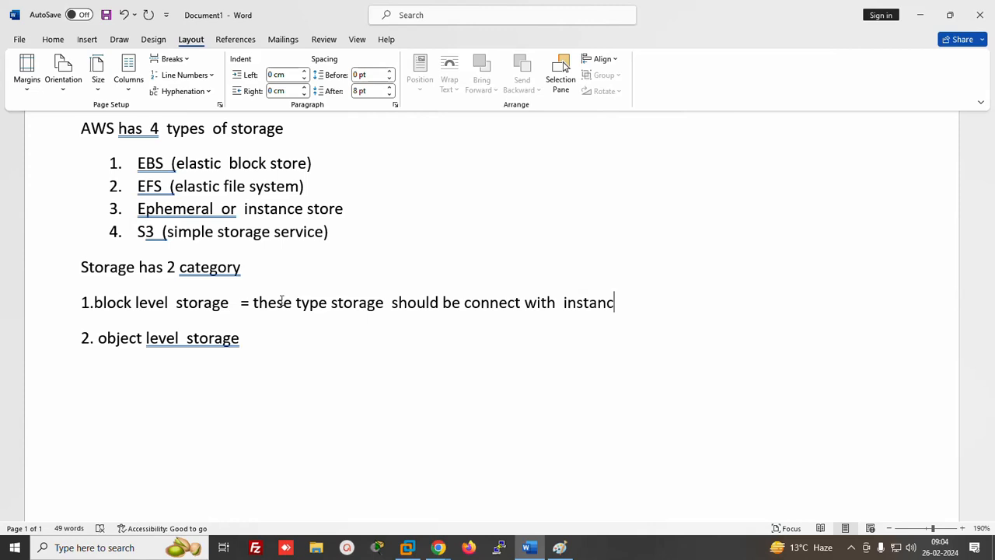
text(e . then format  )
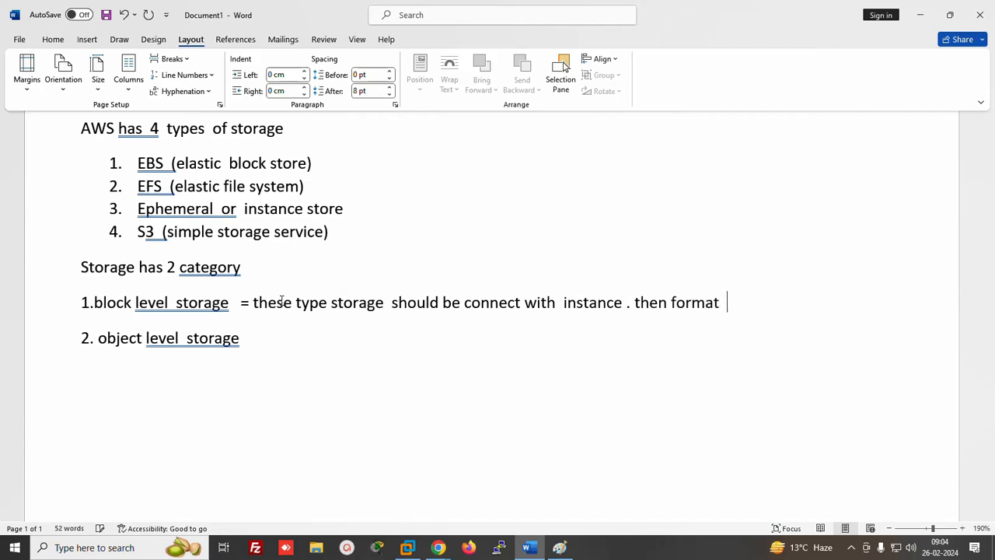
text(, it save the data)
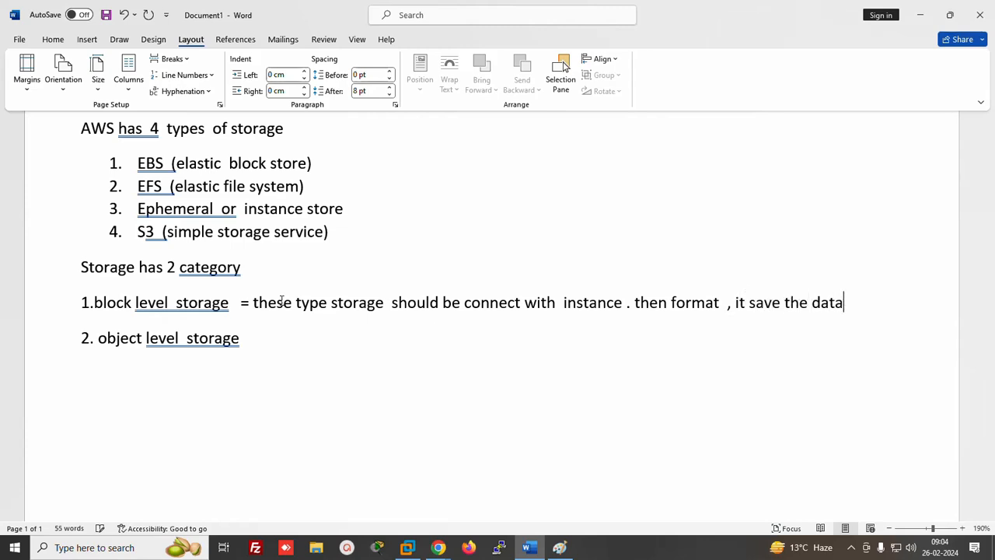
text( in block )
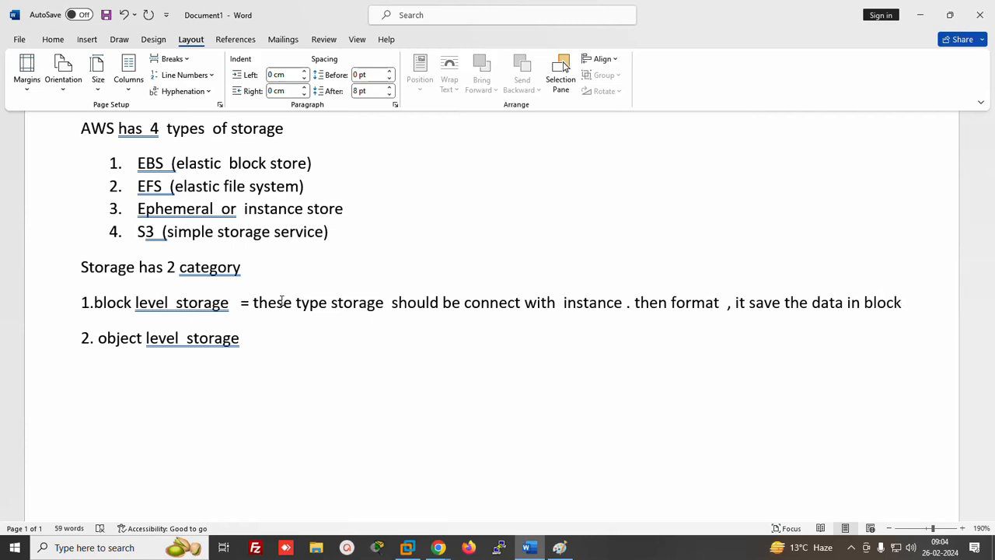
text(.)
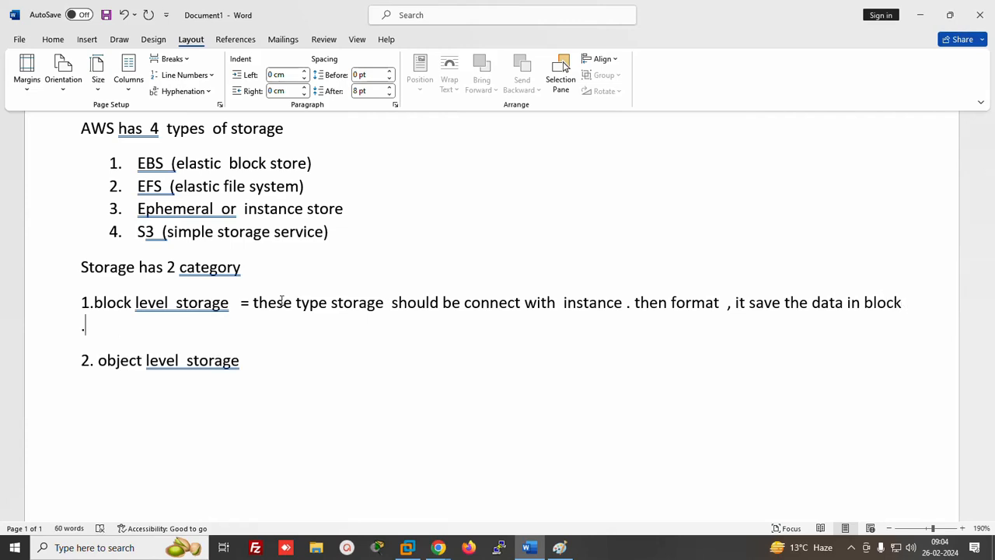
text(Ex  - EBS  .)
key(BackSpace)
key(BackSpace)
text(, EF)
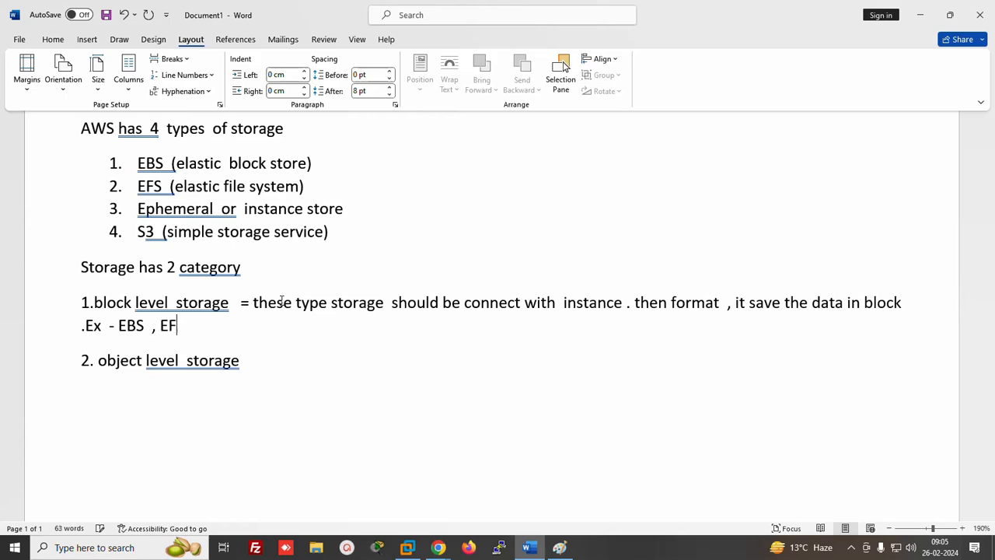
text(S. Ephe)
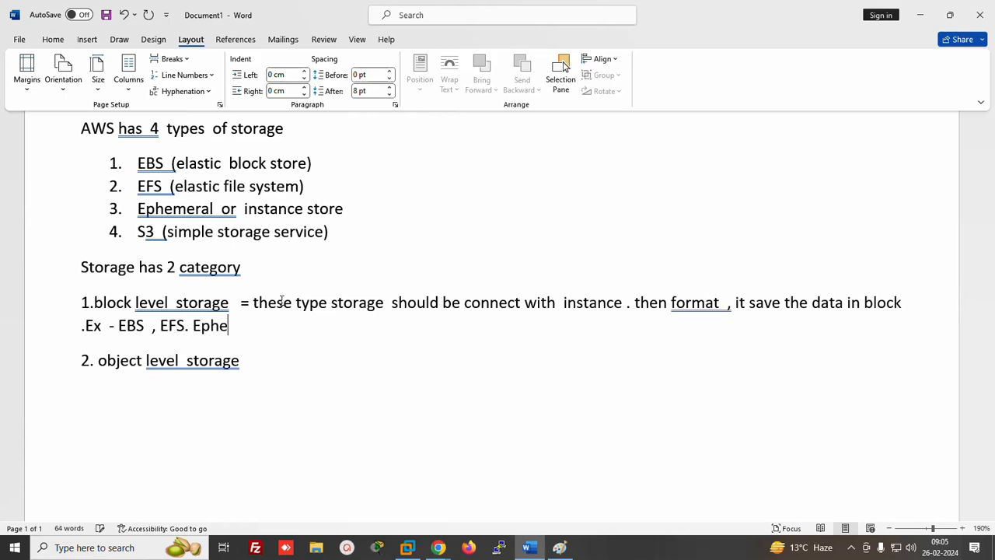
key(BackSpace)
key(BackSpace)
key(BackSpace)
key(BackSpace)
key(BackSpace)
key(BackSpace)
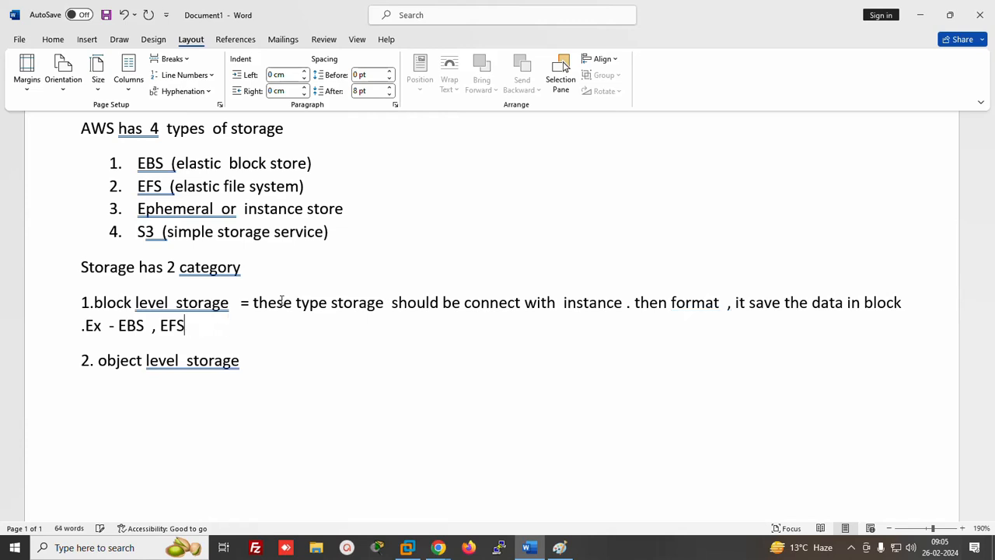
text(,  ephemeral)
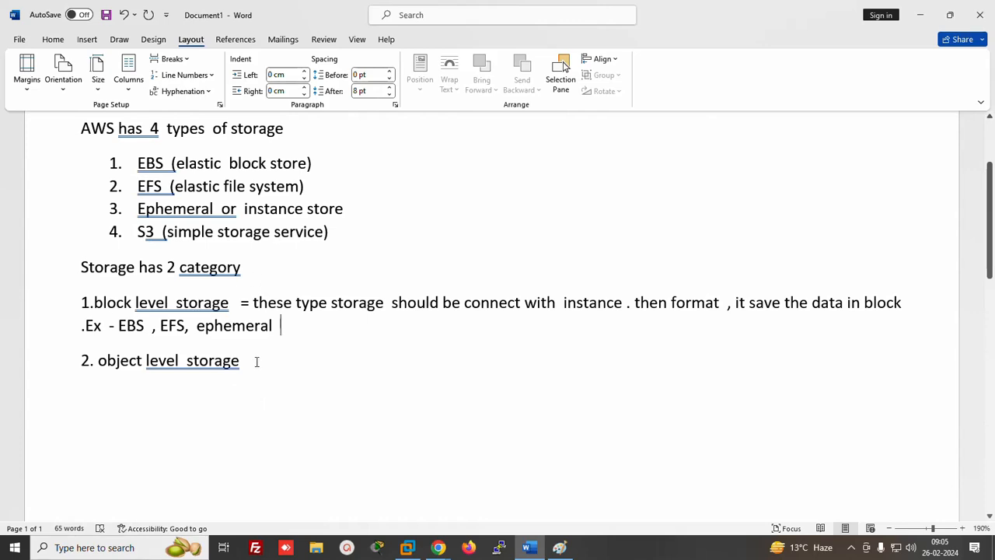
Add '= simple upload the data same as google drive. EX - S3' to the object level storage line
text(=)
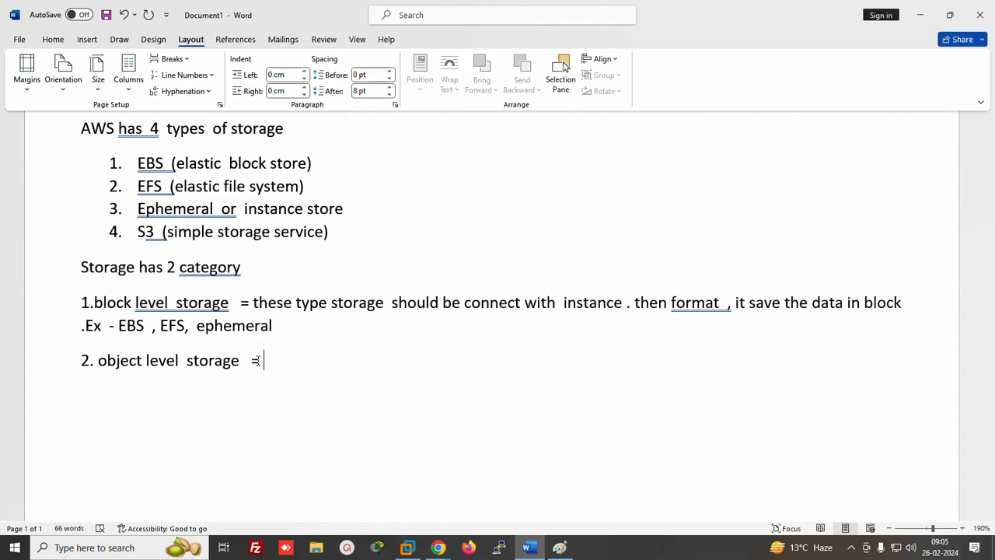
text(simple uploadd)
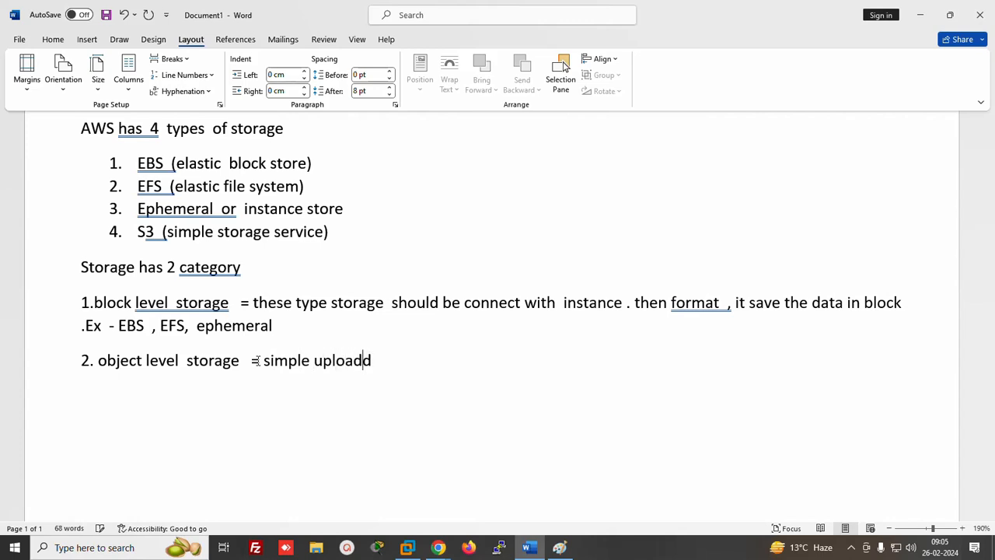
key(BackSpace)
text(the data  s)
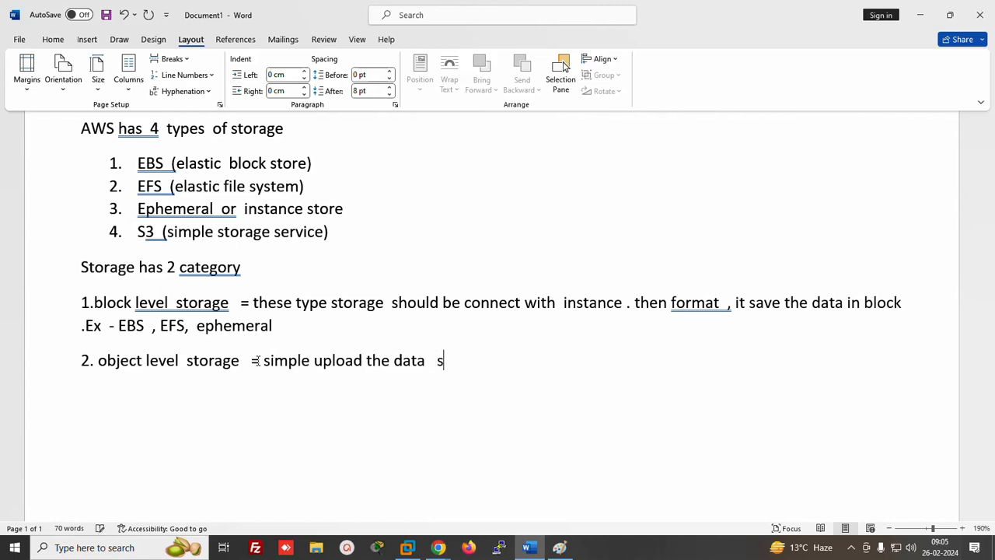
text(ame as goolg)
key(BackSpace)
key(BackSpace)
text(gl)
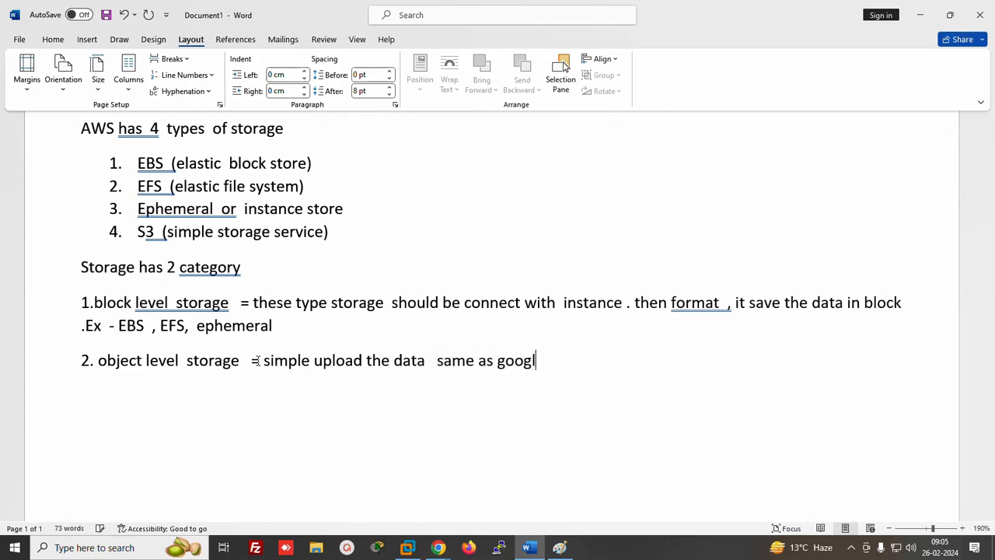
text(e  drive  . EX)
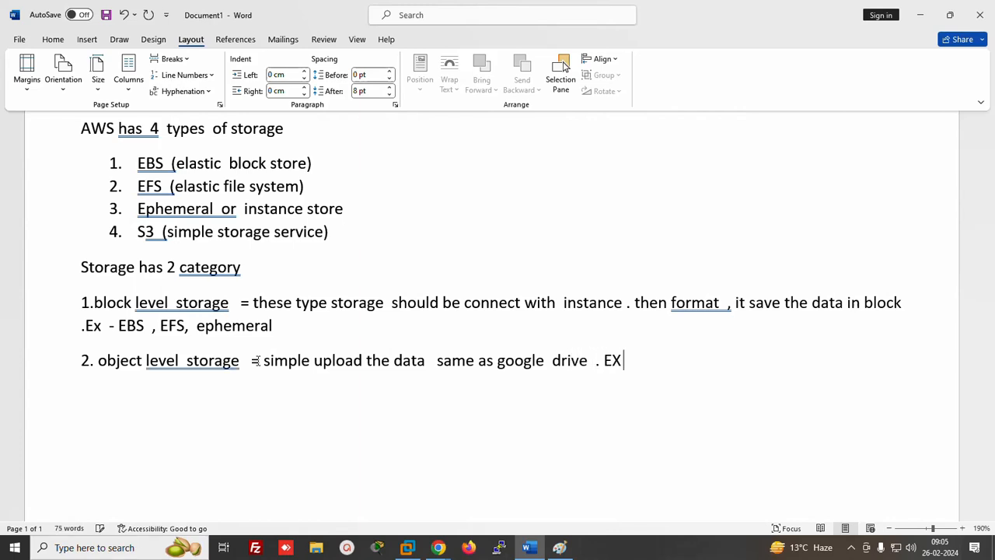
text( -  S3)
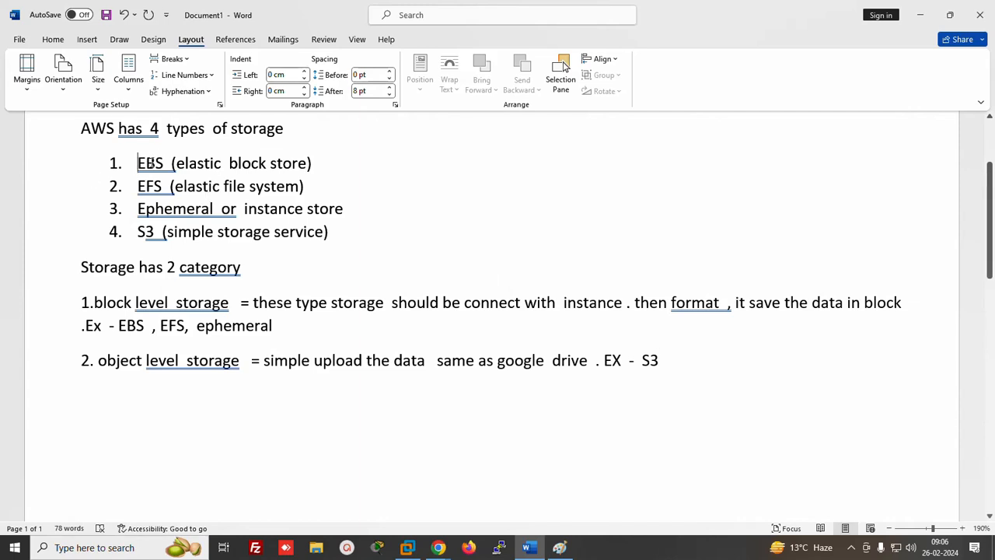
Insert a double-line border below the object level storage line using a row of '='
drag(138, 163, 211, 163)
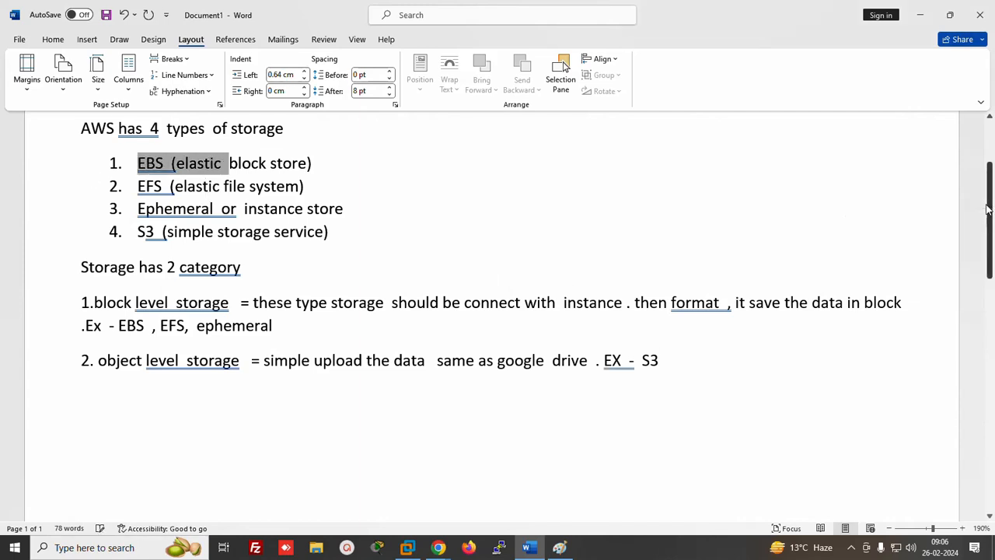
mouse_move(991, 259)
mouse_down()
mouse_move(990, 279)
mouse_move(991, 255)
mouse_up()
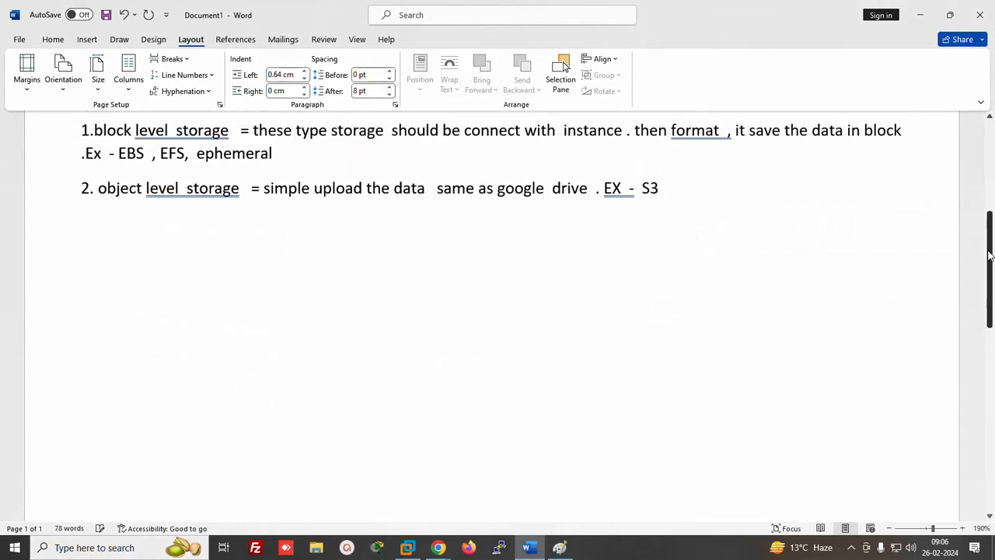
click(652, 188)
click(673, 184)
key(Return)
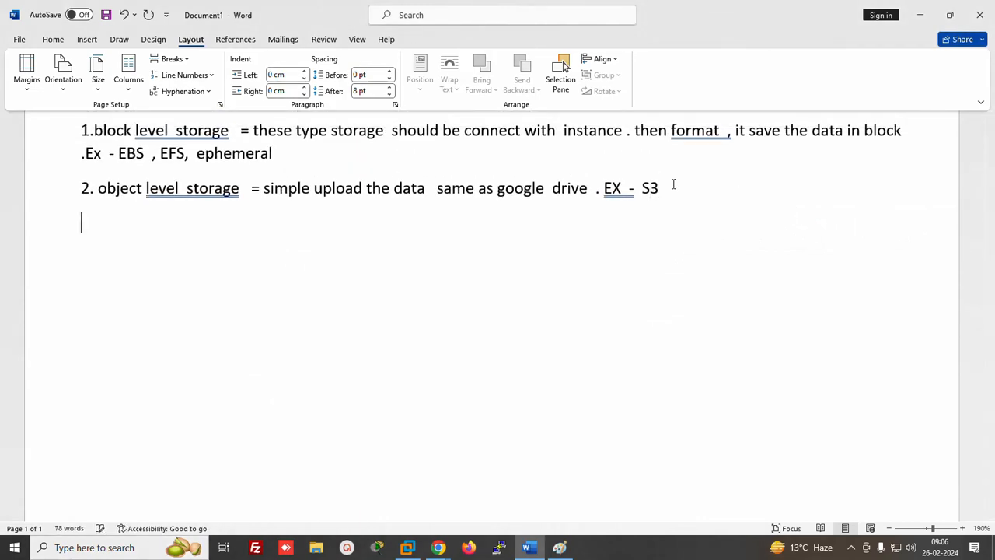
text(===============)
key(Return)
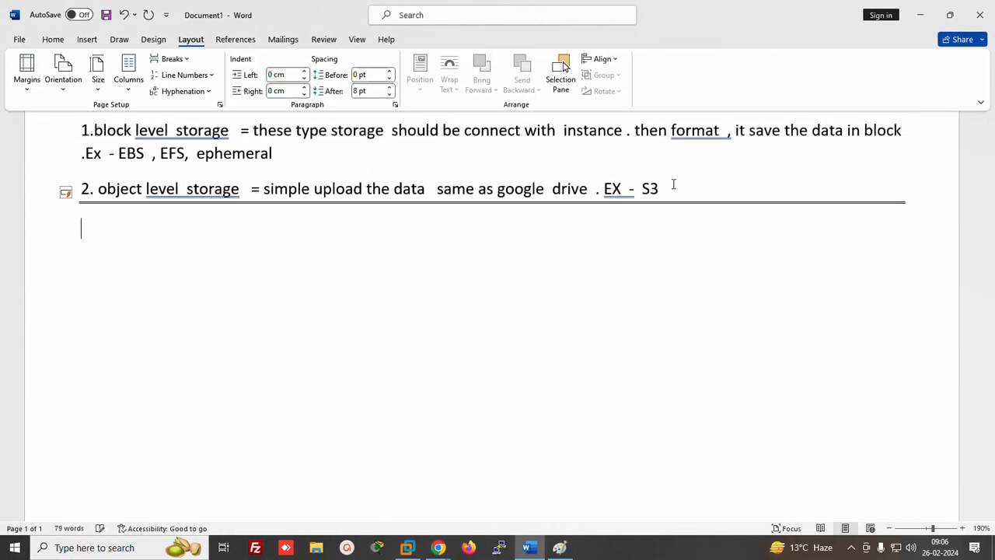
Add the lines 'EBS = elastic block store' and 'Types of EBS', fixing typos
text(ENS)
key(BackSpace)
key(BackSpace)
key(BackSpace)
key(BackSpace)
text(BS  = elast)
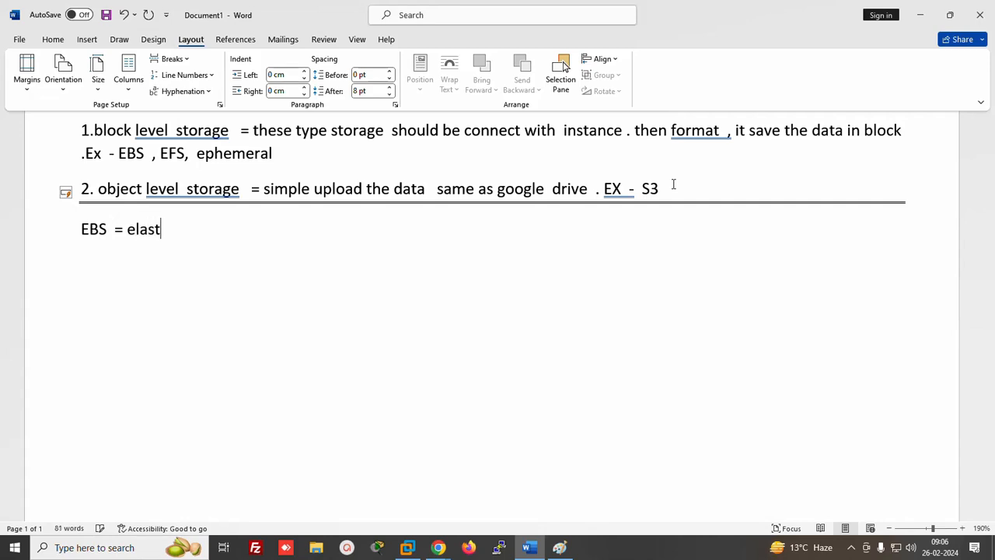
text(ic  bloc)
key(BackSpace)
text(k stor)
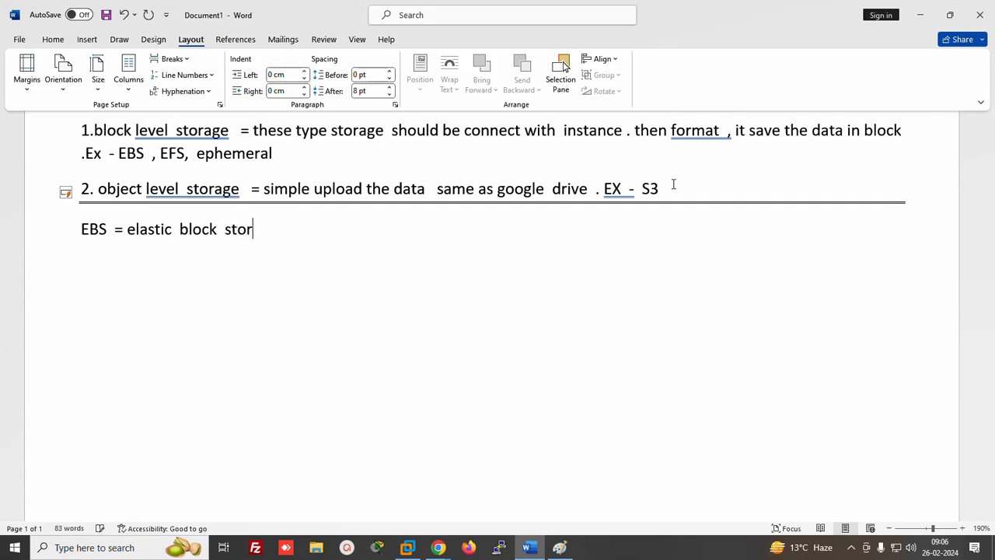
text(e)
text(tyoes)
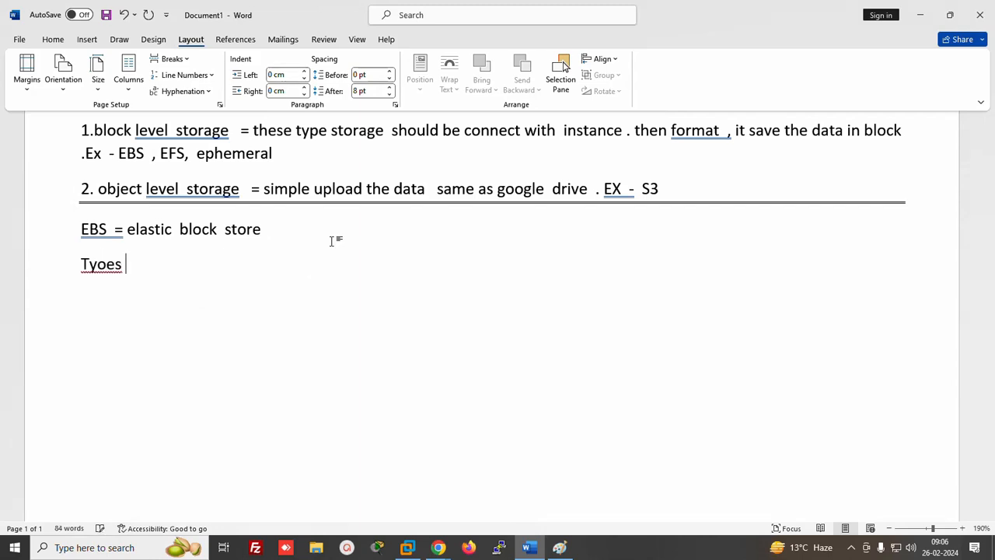
key(BackSpace)
key(BackSpace)
key(BackSpace)
key(BackSpace)
text(pes od)
key(BackSpace)
text(f EBS)
key(Return)
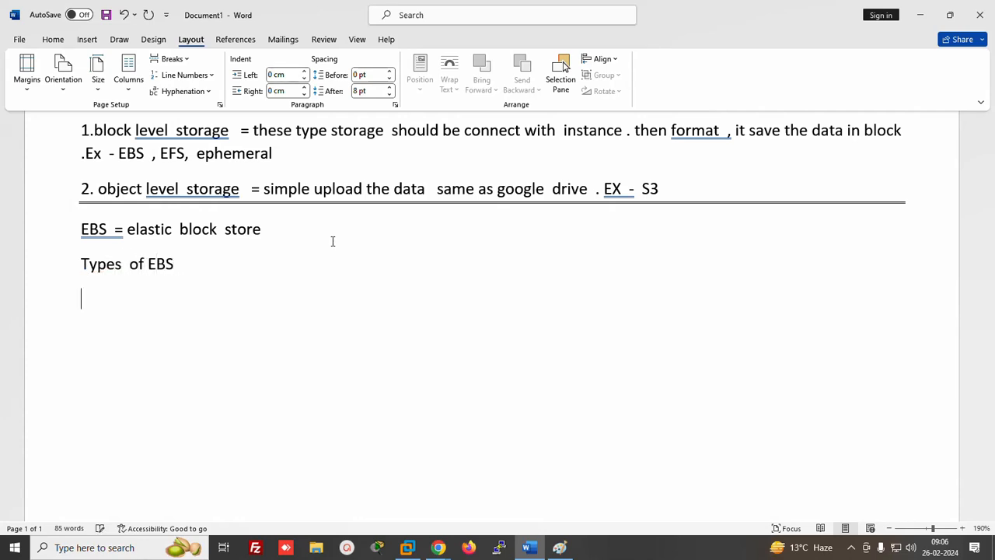
Number the EBS types: 'SSD = solid state drive', 'HDD = hard disk drive', 'Magnetic'
text(1. S)
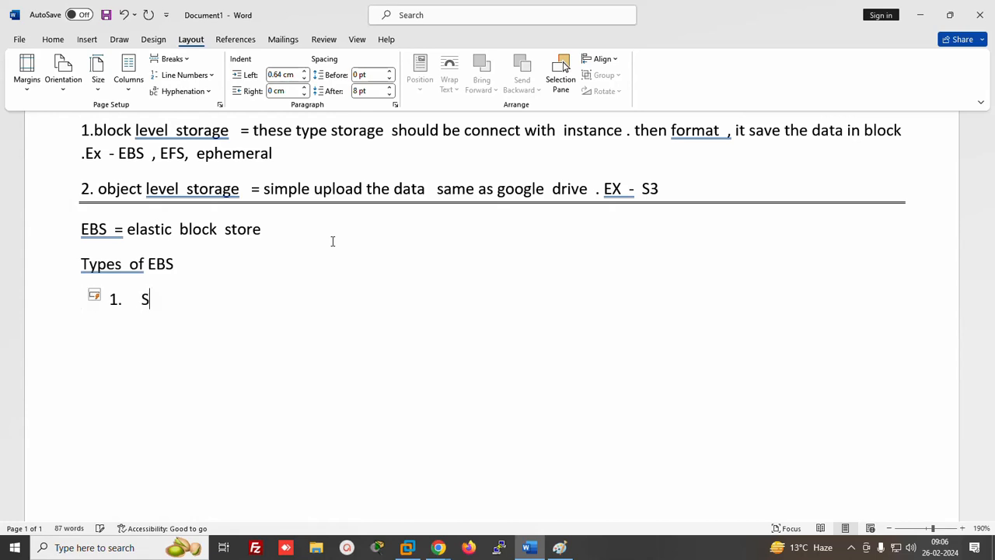
text(SD)
key(Return)
text(HDD)
key(Return)
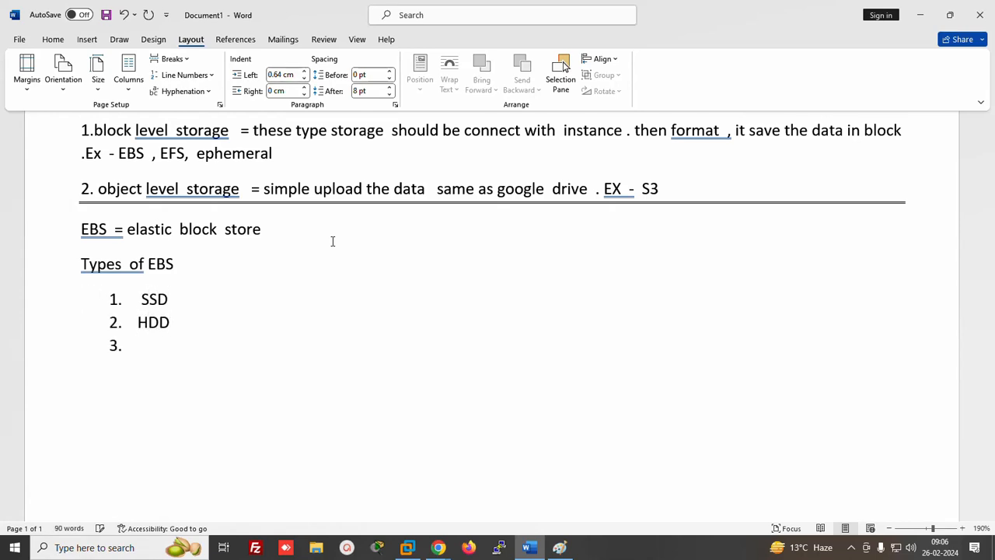
text(Magnetic)
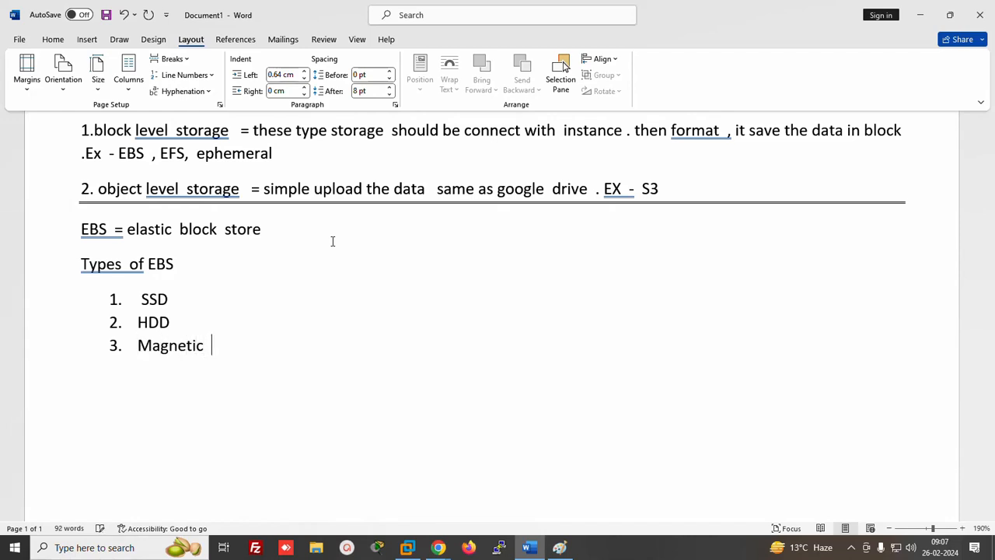
click(203, 293)
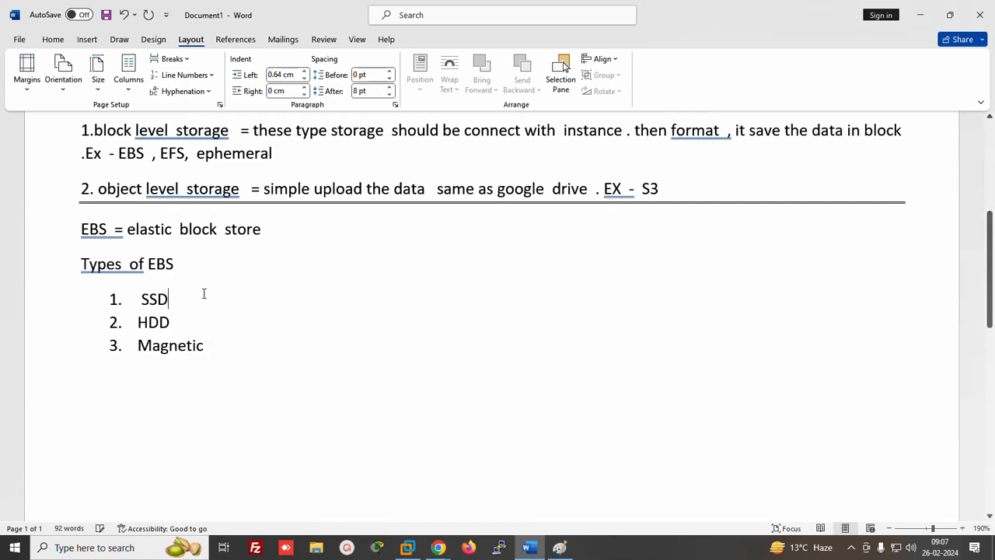
text(= so)
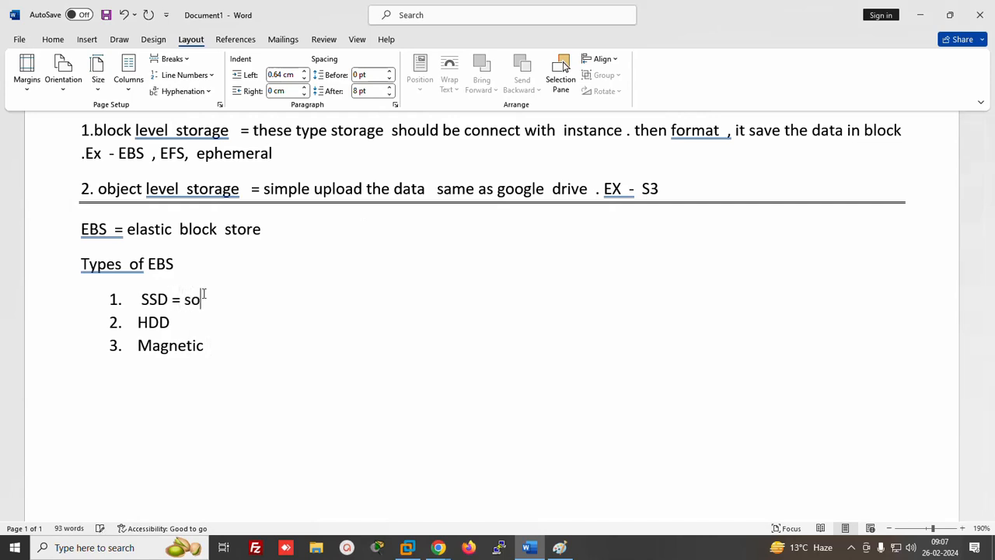
text(lid state  drive)
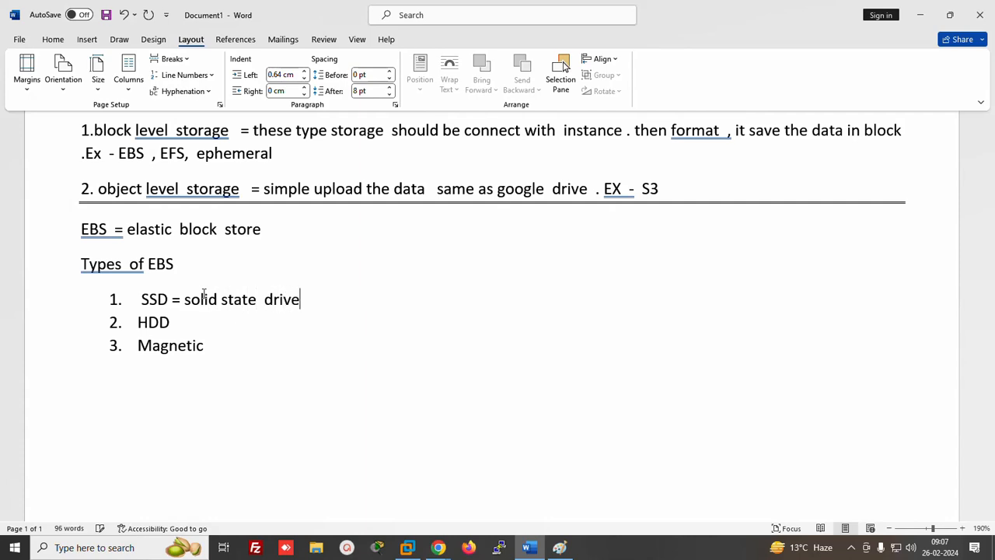
key(Down)
text(=  hard)
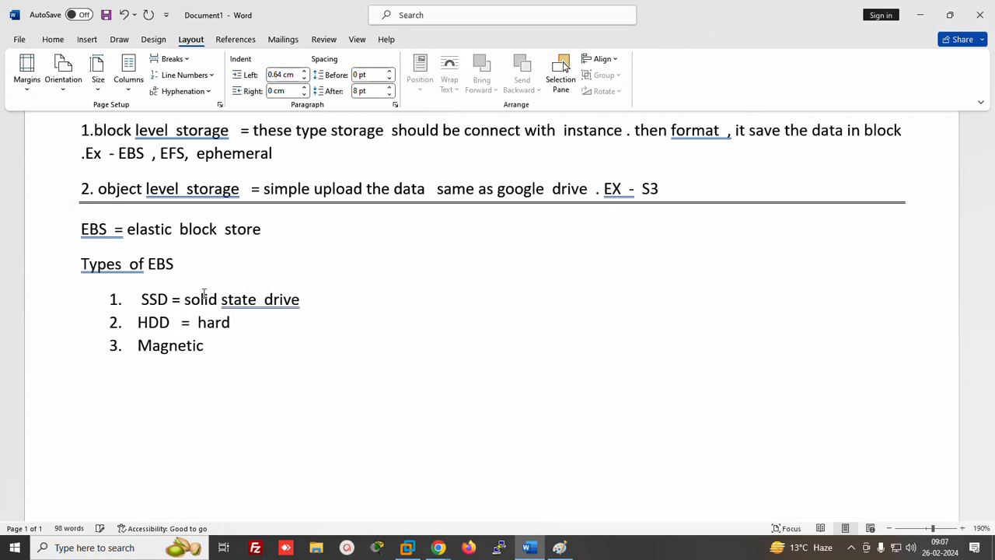
text( disk  drive)
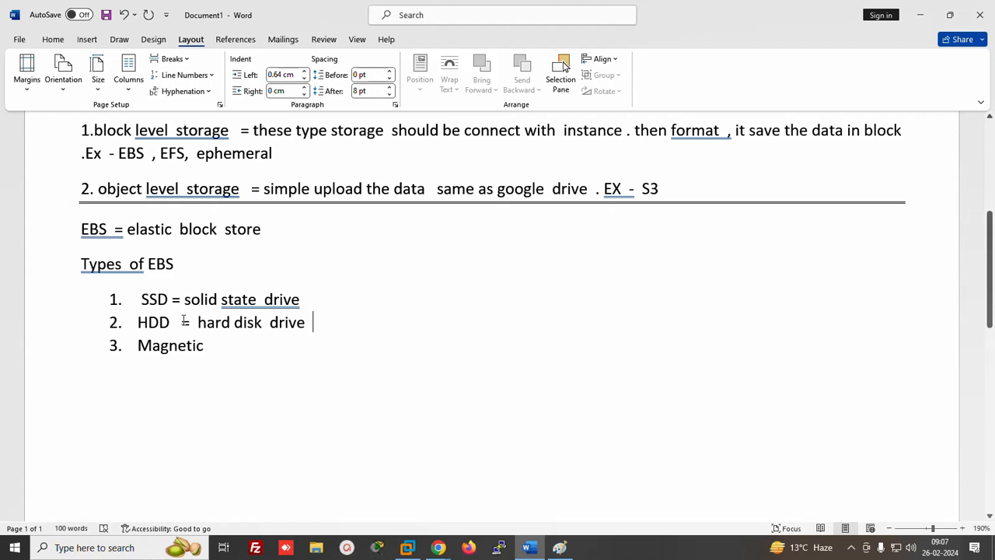
Add a double-line border of '=' after Magnetic to close the list
click(222, 344)
key(Return)
key(Return)
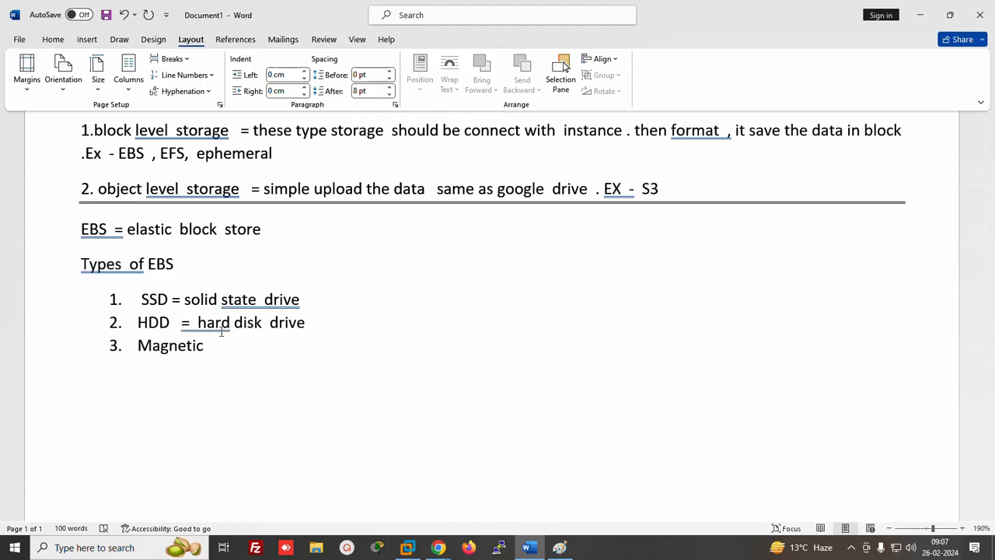
text(========================)
key(Return)
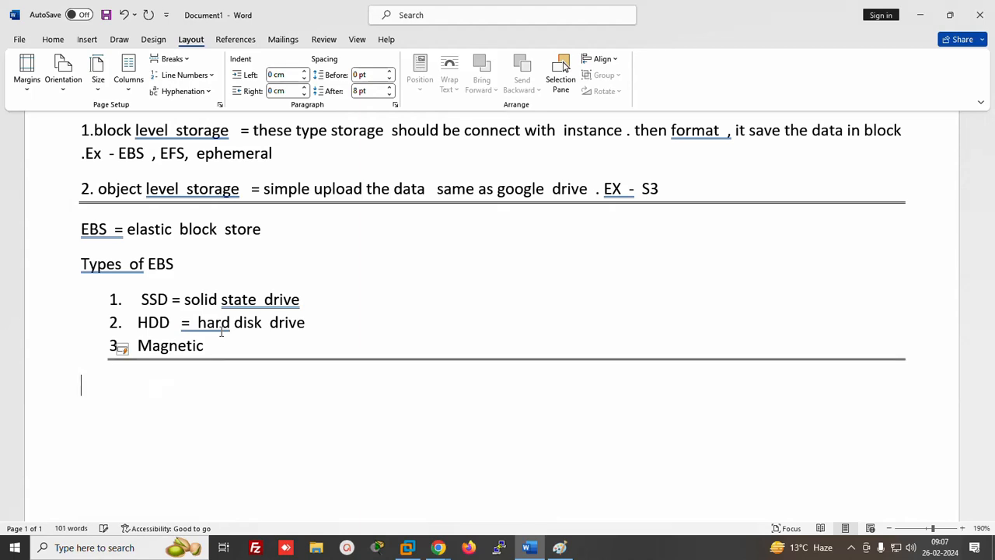
Type the heading 'Types of SSD' with numbered items 'GP2 (general purpose)' and 'GP3'
text(tu)
text(ypes  o)
text(f  SSD)
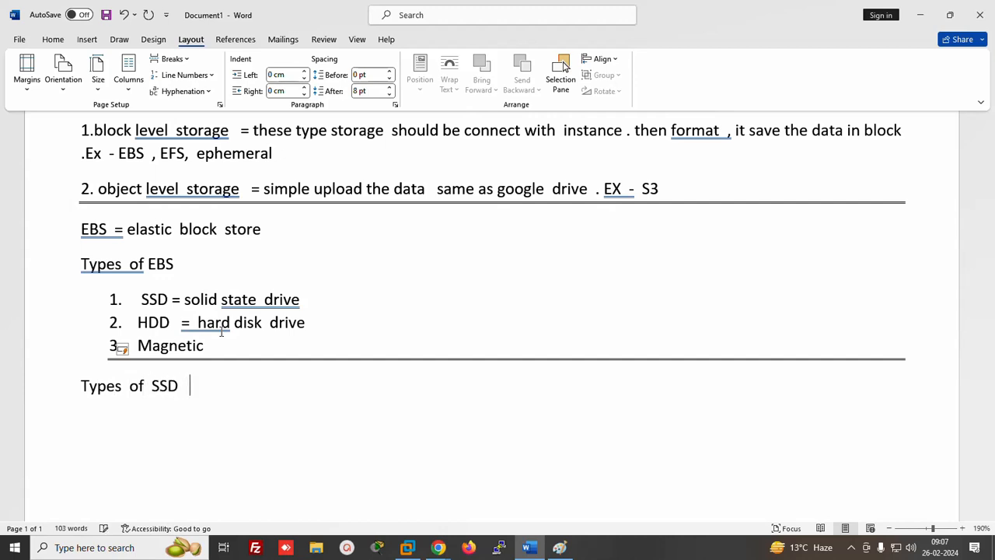
key(Return)
text(1)
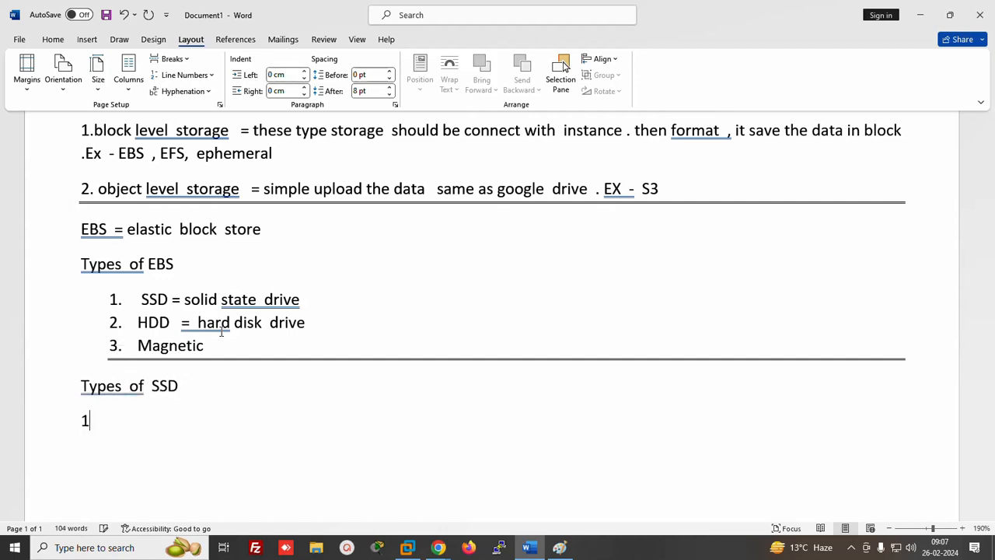
text(. GP2 )
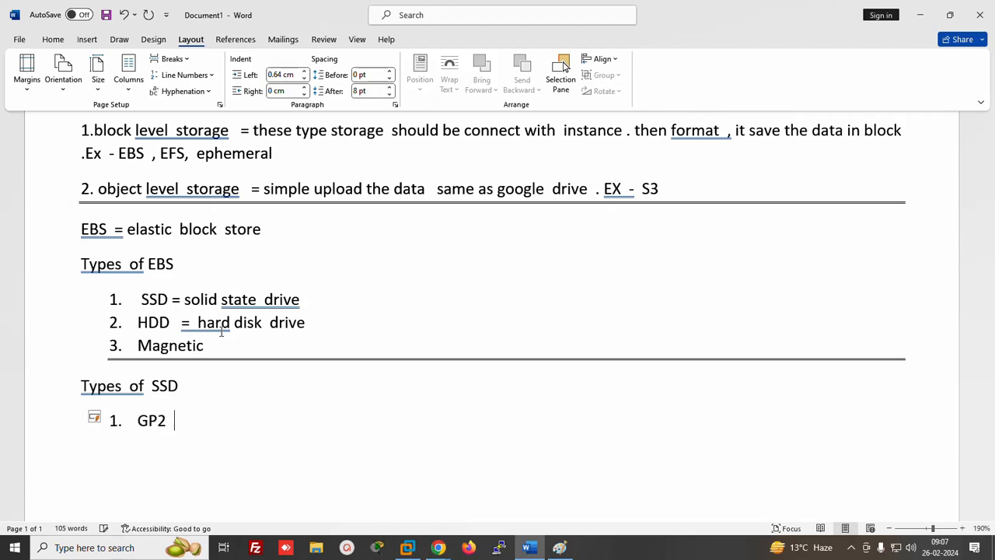
text((general purp)
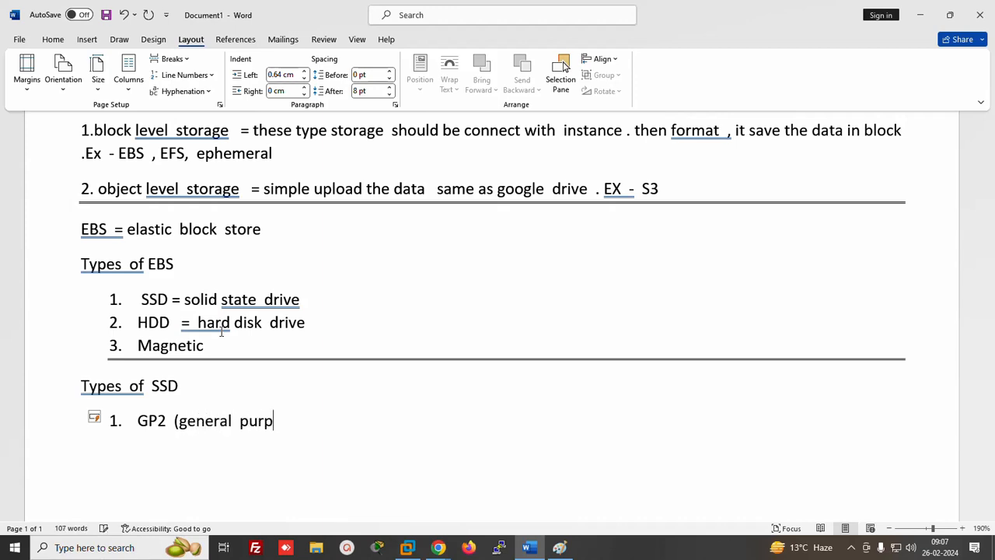
text(ose 2)
text())
key(Return)
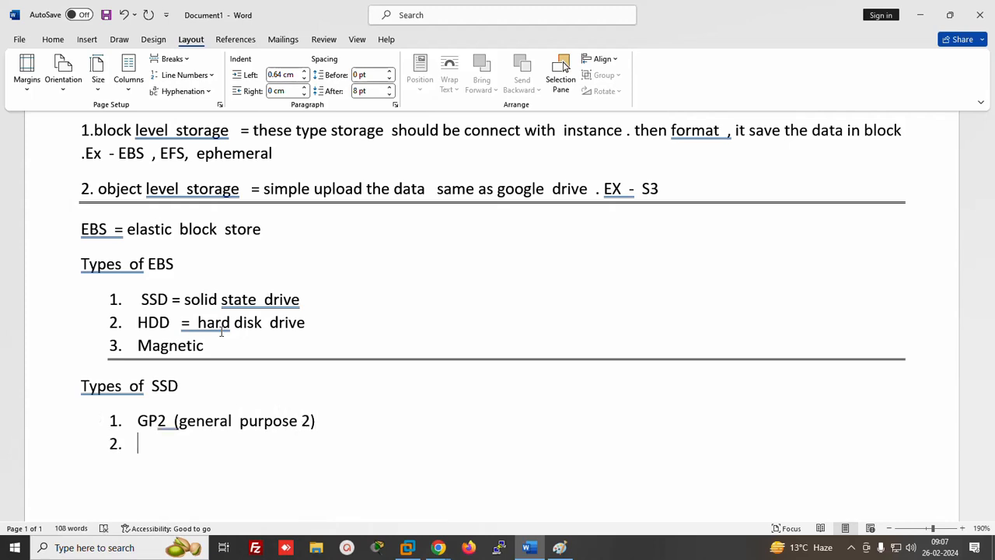
text(GP2)
key(BackSpace)
text(3)
Add 'IO1 (provisioned IOPS - input output per sec)' and 'IO2', then end the list
key(Return)
text(IO1)
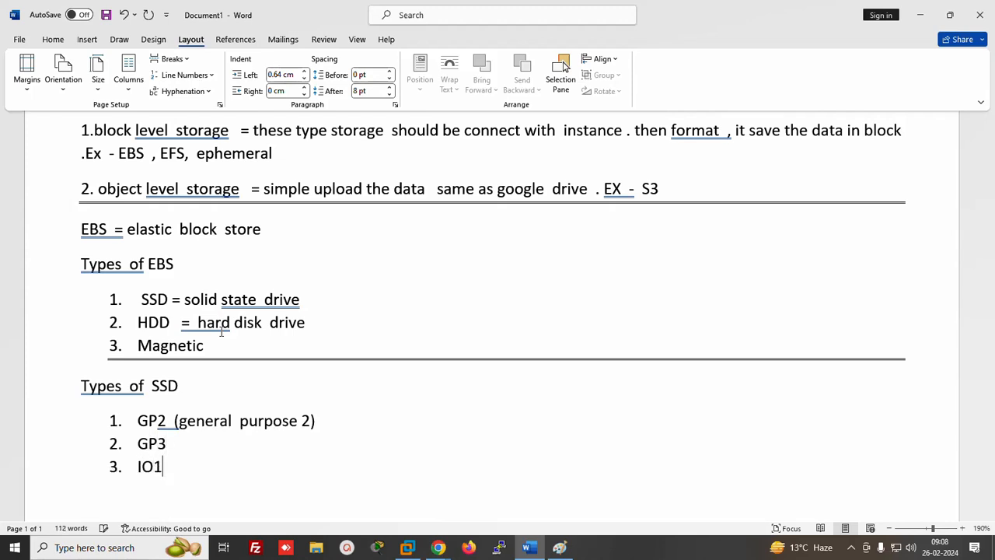
text(  (prosioned)
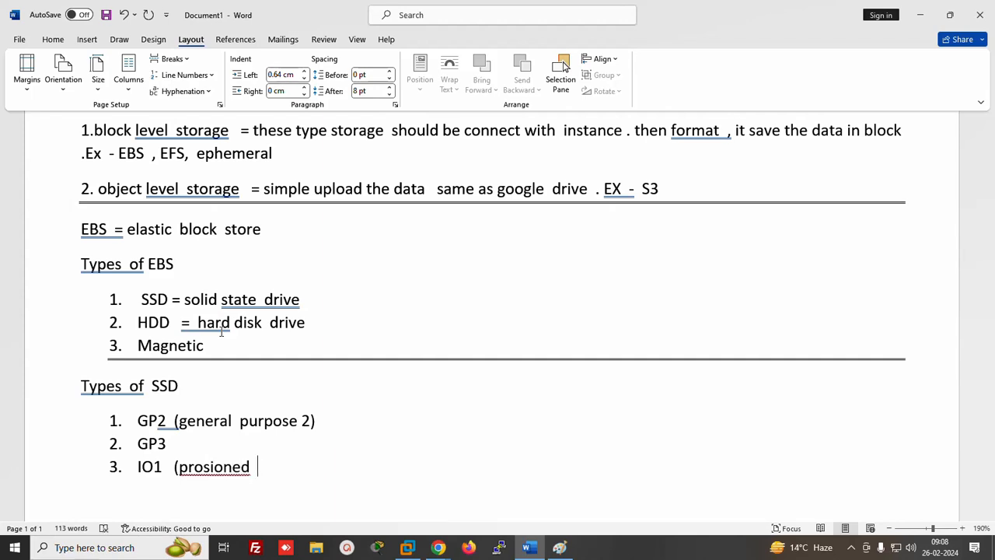
click(203, 467)
text(vi)
click(289, 466)
text(IO)
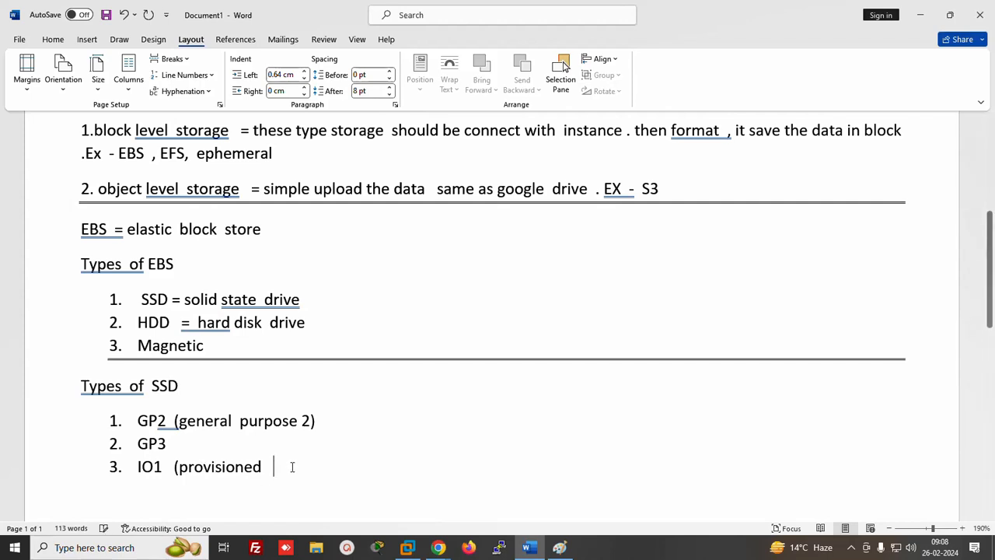
text(PS )
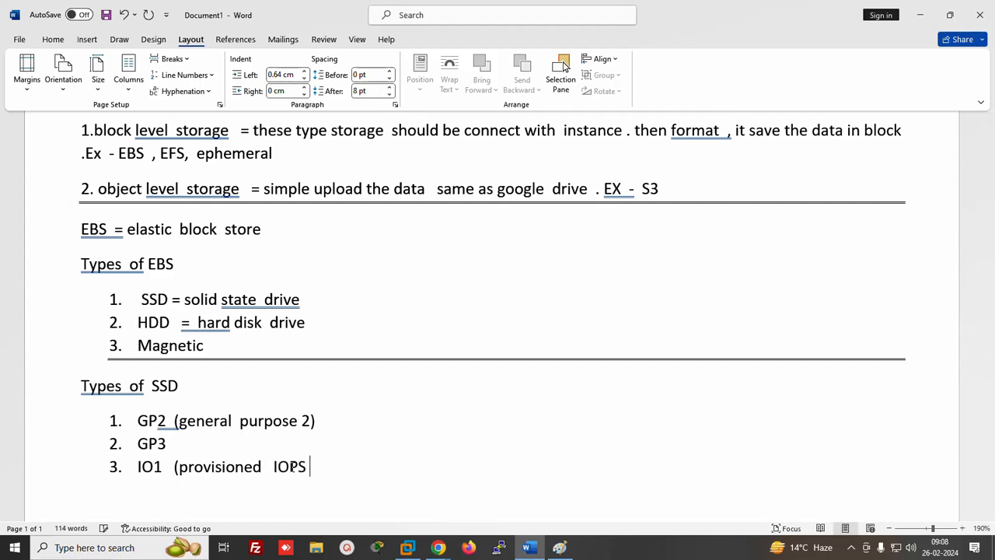
text(- input  out)
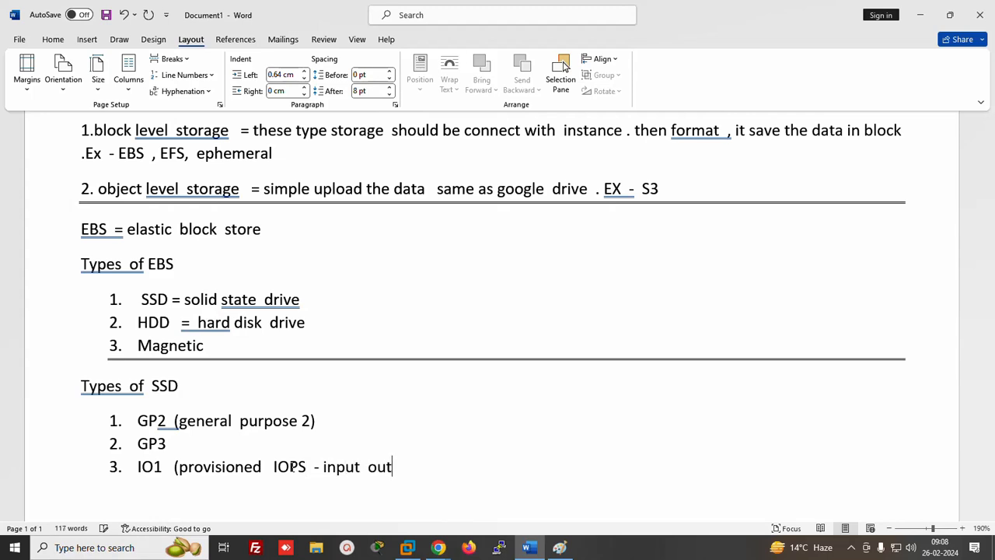
text(put per sec))
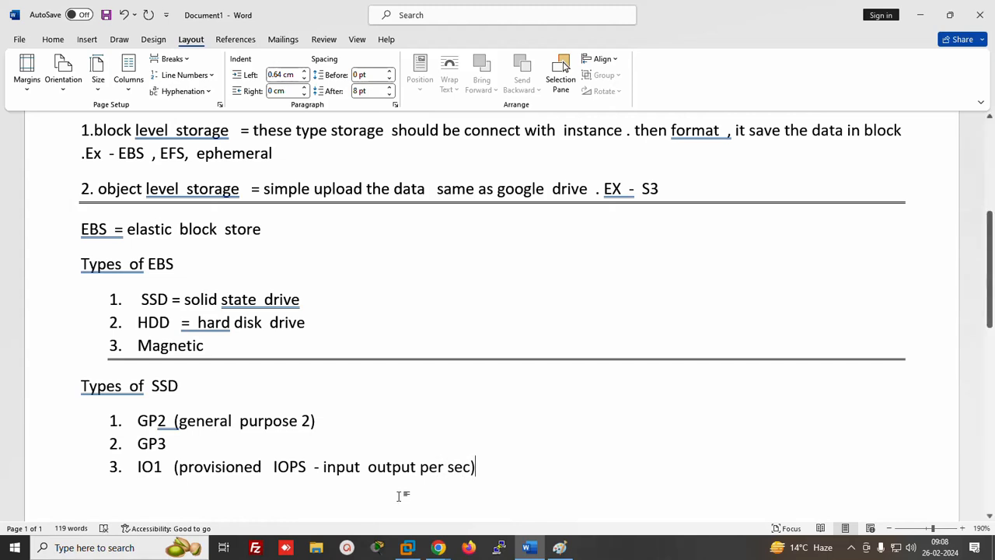
key(Return)
text(I)
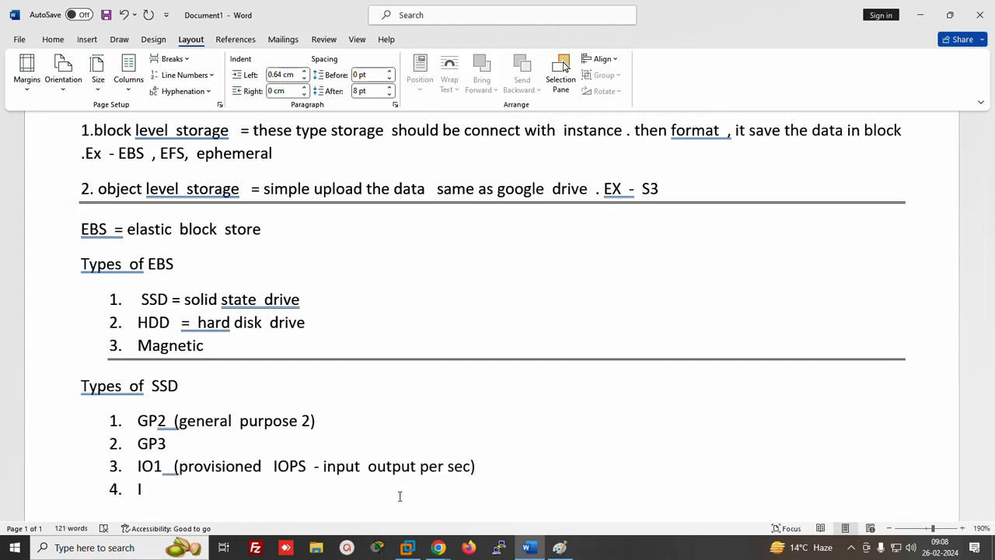
text(O2)
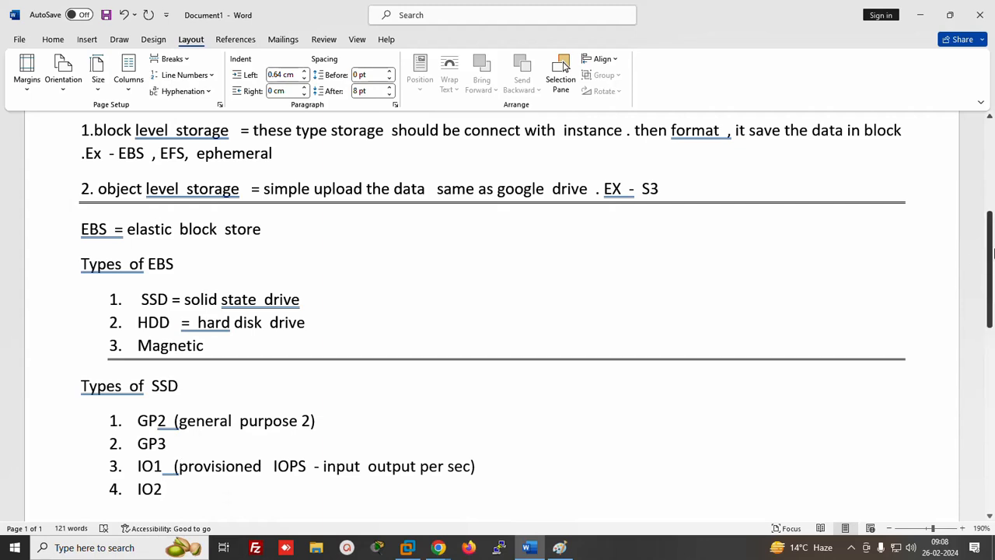
drag(986, 251, 985, 320)
key(Return)
key(Return)
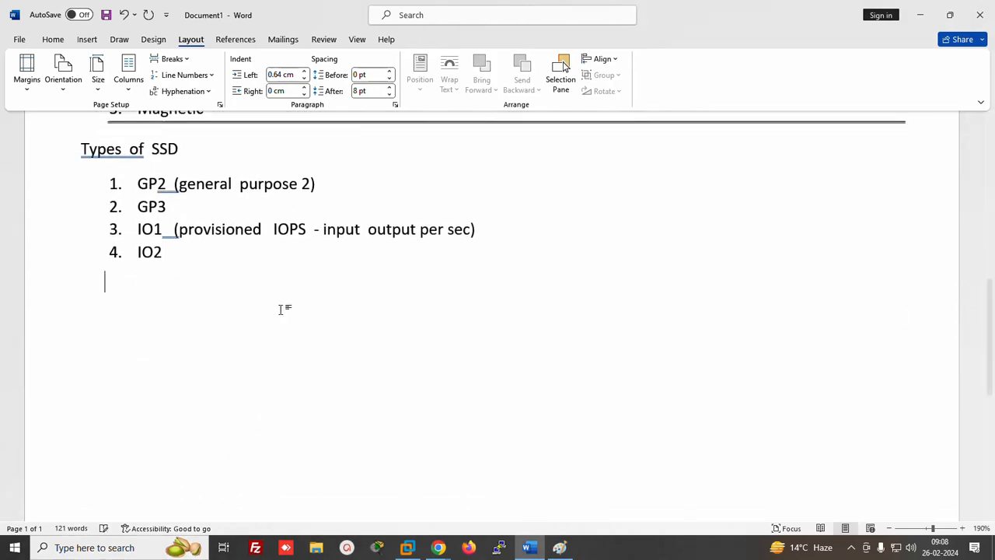
Add a dashed divider and a 'Types of HDD' list: St1 = throughput optimized HDD, Sc1 = col hdd
text(-------------------)
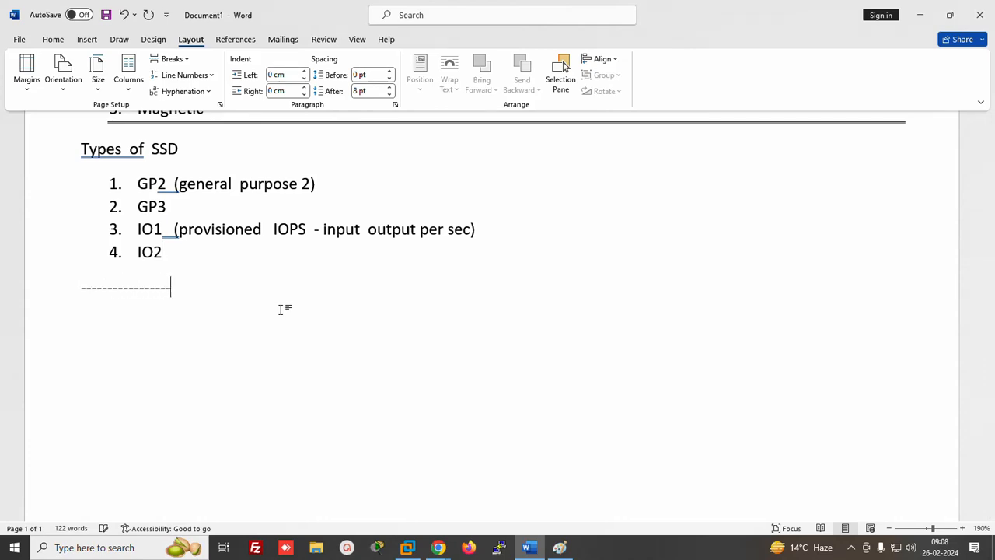
key(Return)
text(ty)
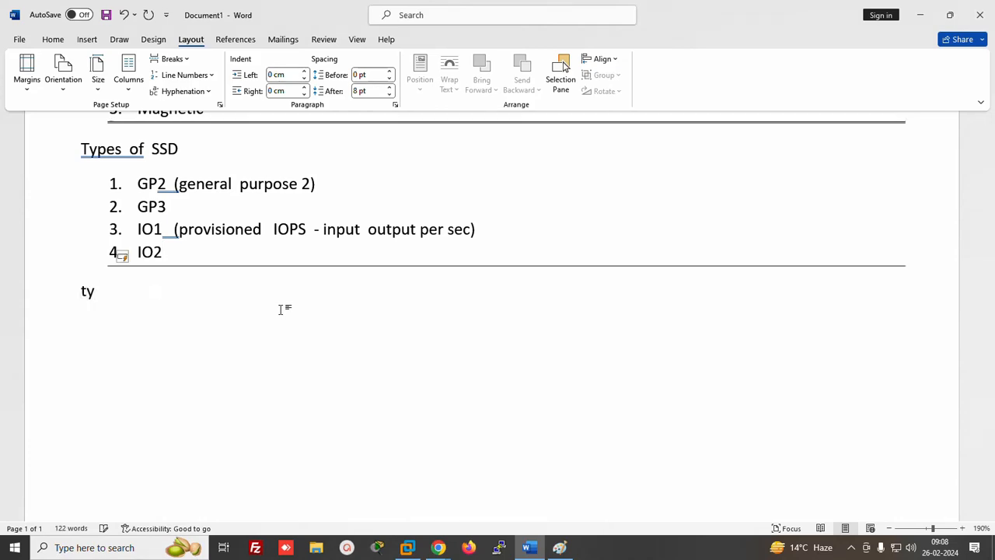
text(pes of HDD)
key(Return)
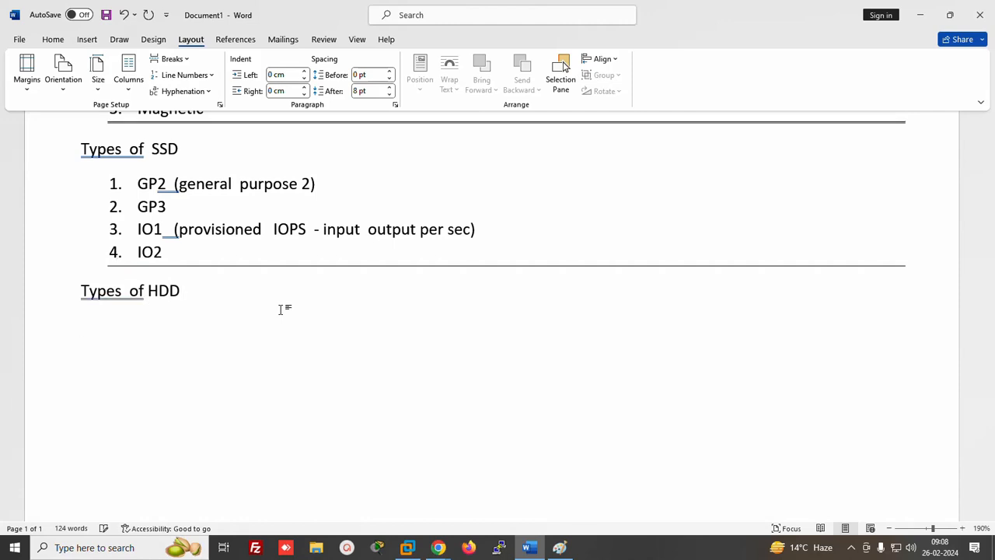
text(1. )
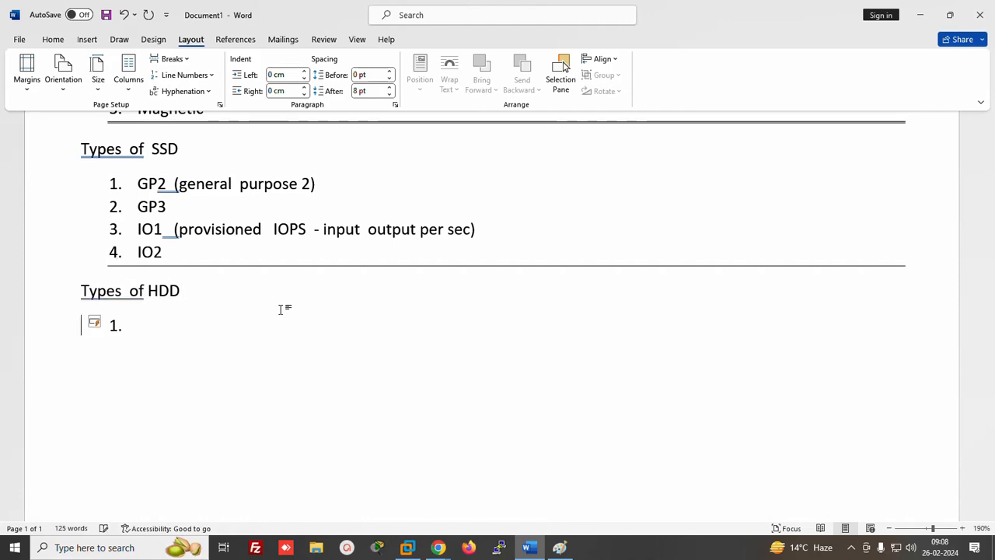
text(s)
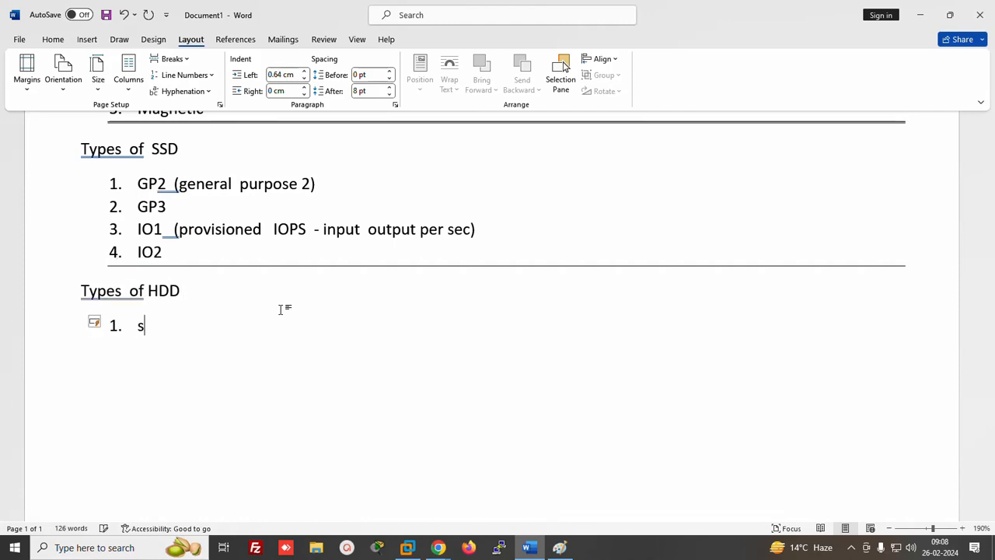
text(t1)
key(Return)
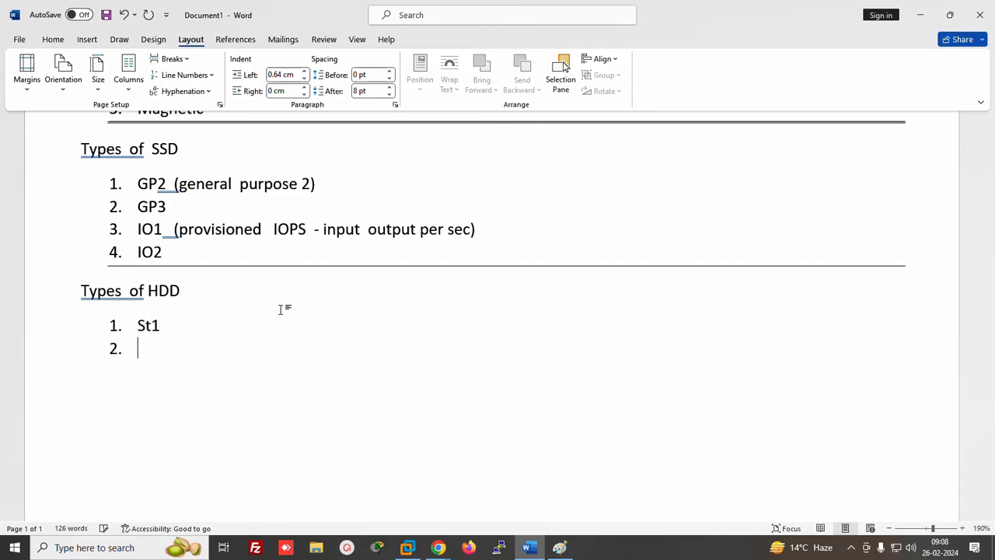
text(sc1)
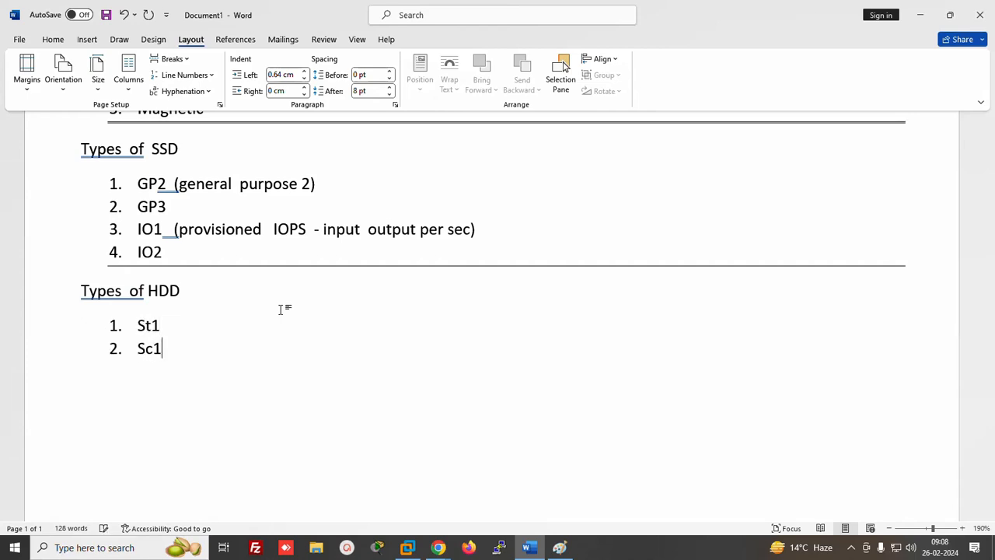
key(Up)
text(= )
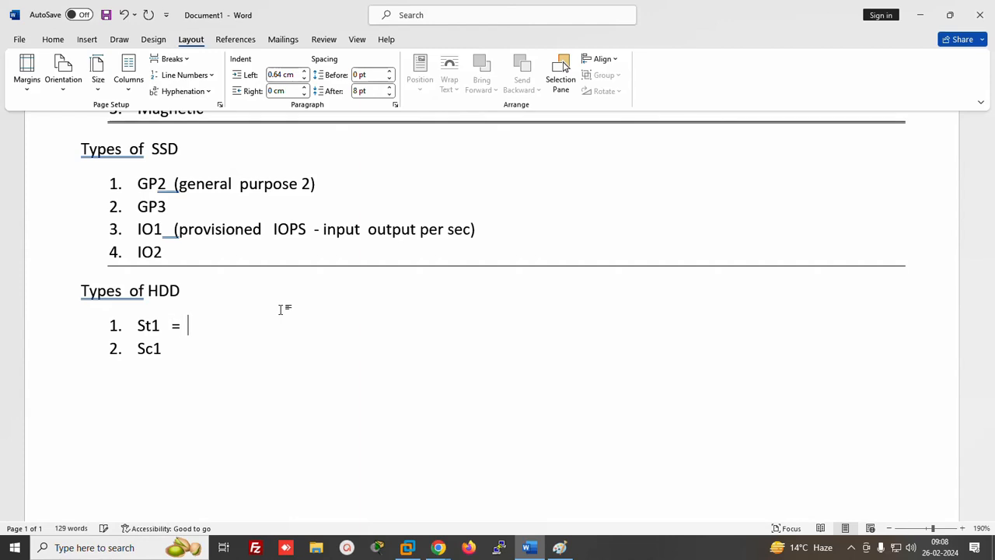
text(thro)
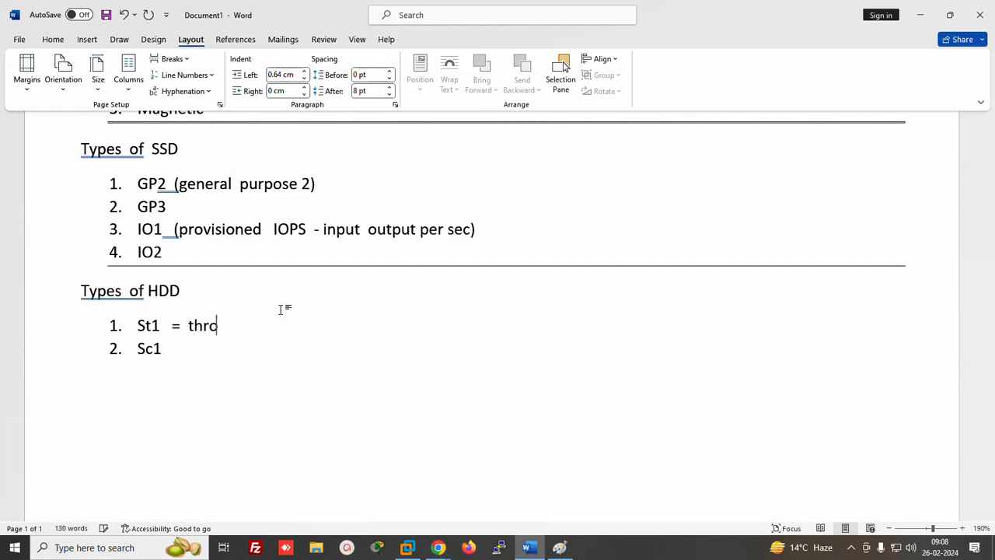
text(ughput optimize)
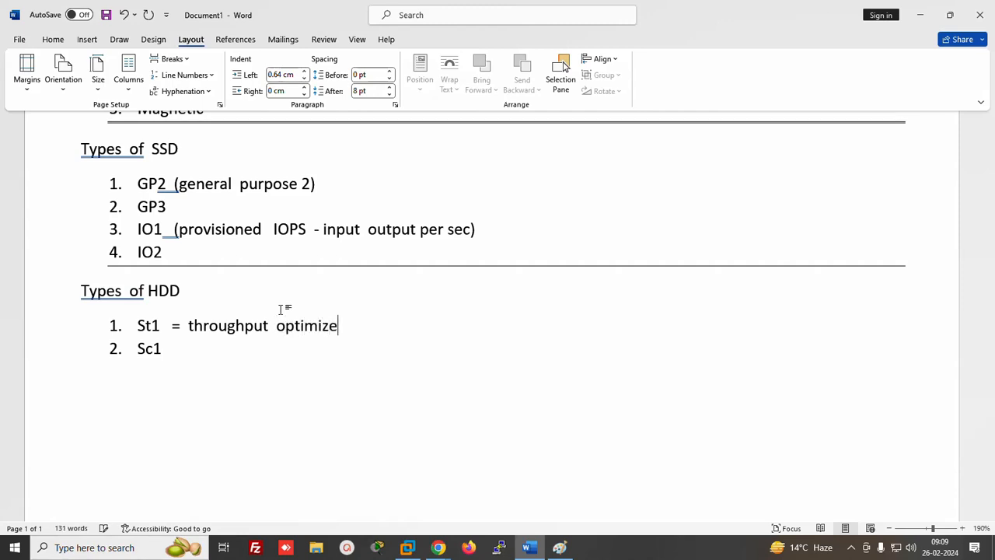
text(d HDD)
key(Down)
text(=)
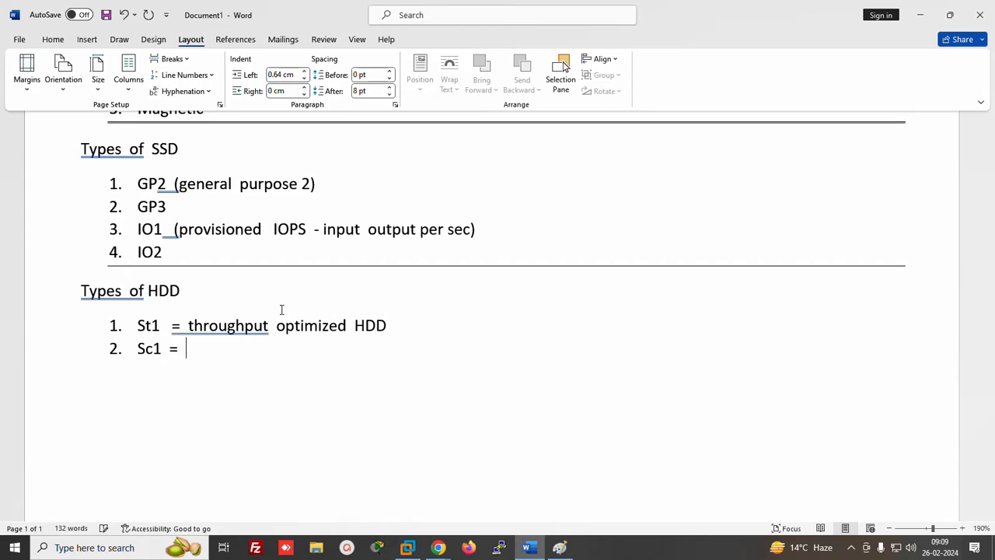
text( col hdd)
Close the list with an === divider, then add a 'Types of magnetic disk' heading and a 'No type' note
key(Return)
key(BackSpace)
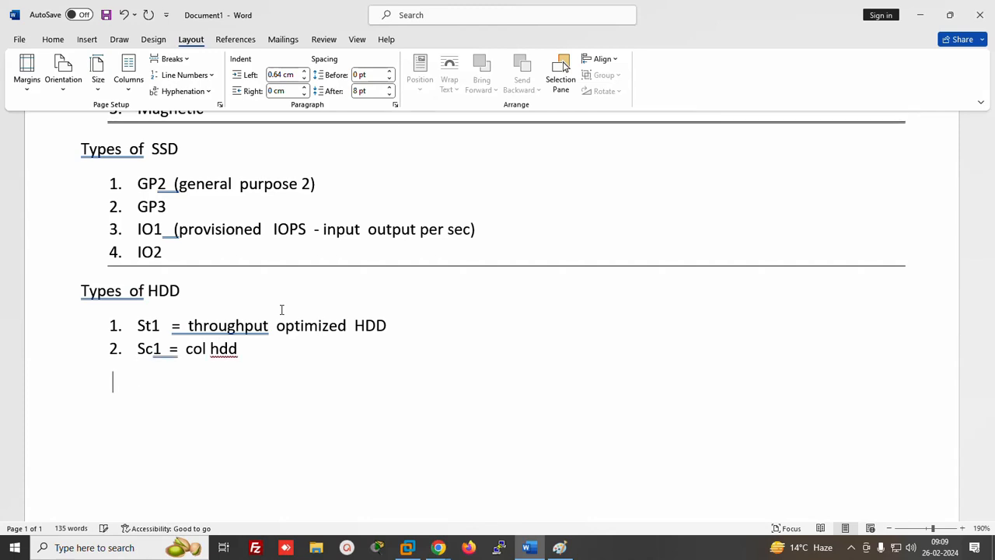
key(BackSpace)
text(=================)
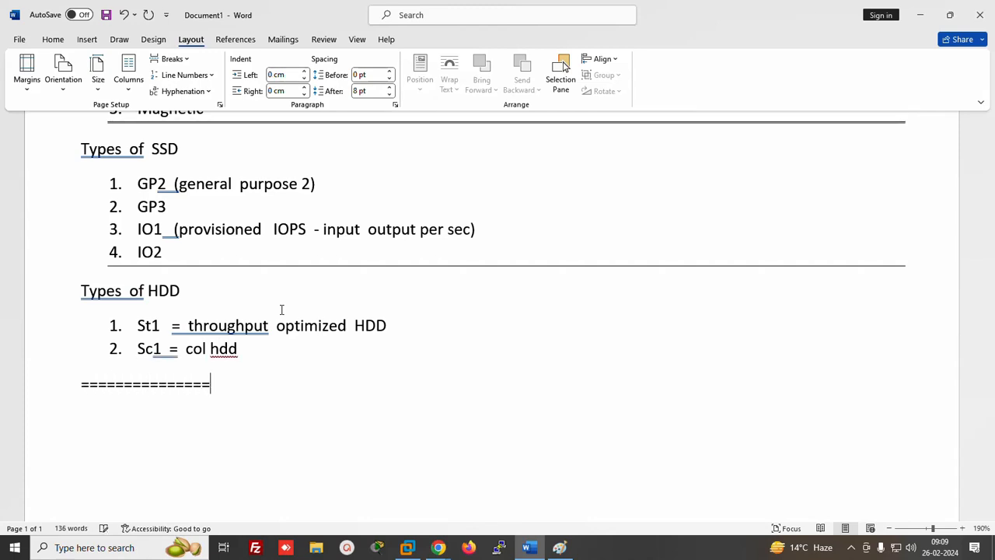
key(Return)
text(y)
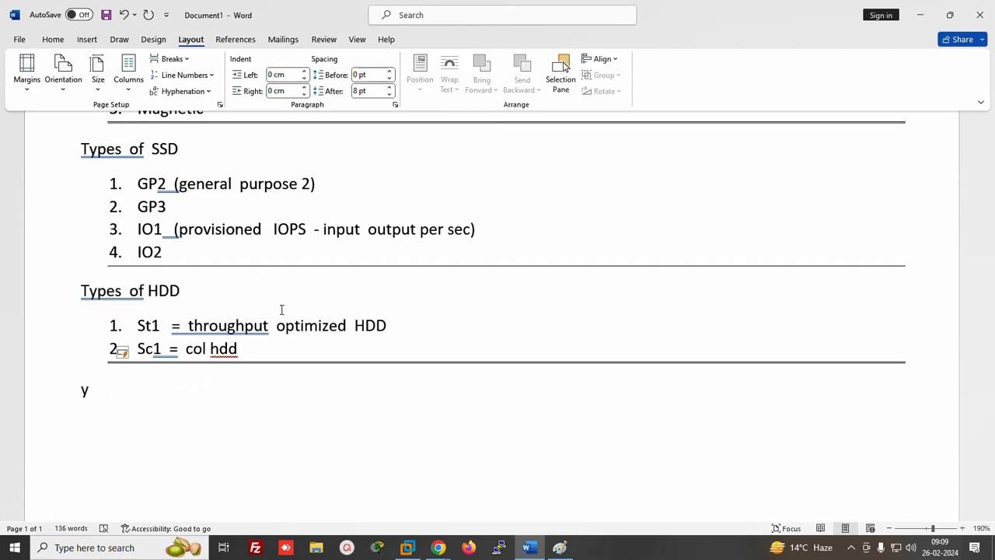
key(BackSpace)
text(types of ma)
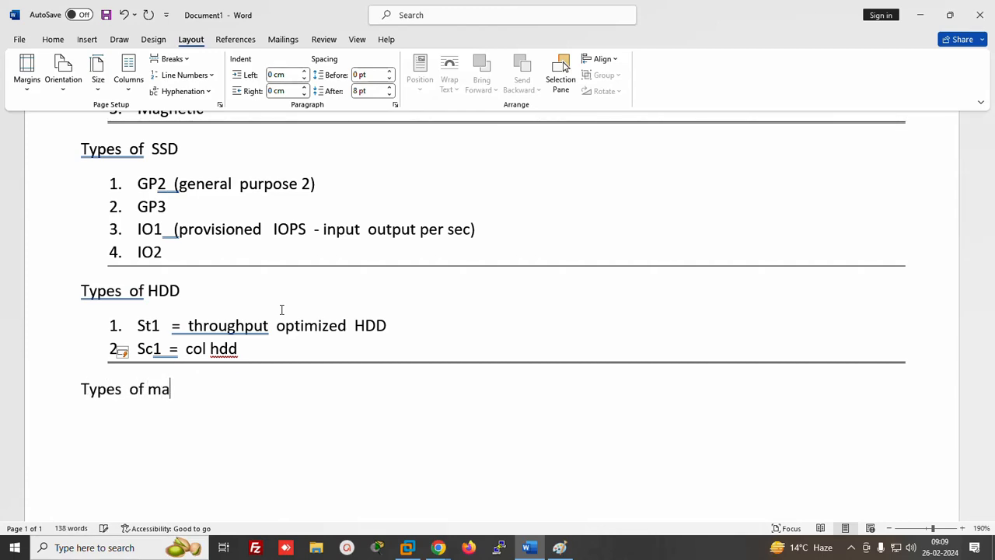
text(gnetic dis)
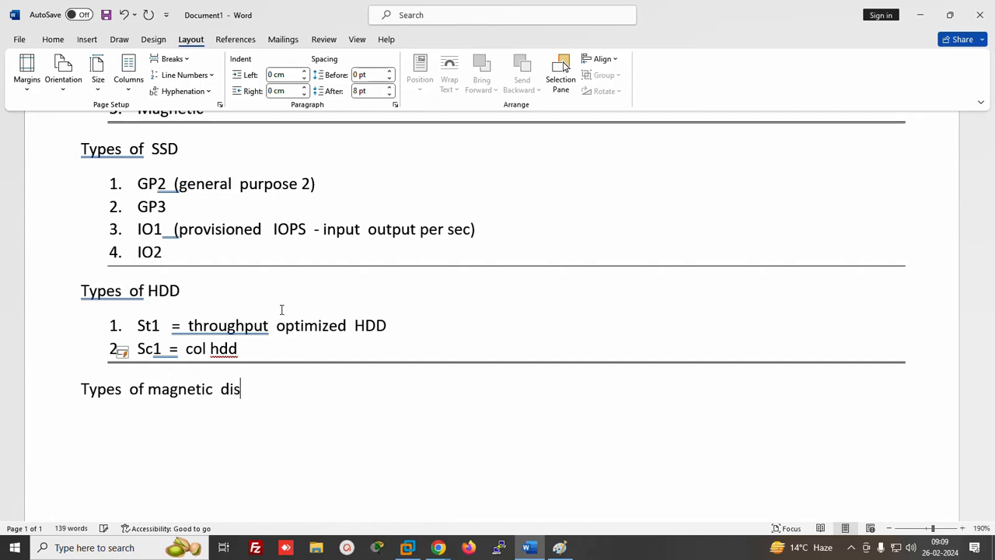
text(l)
key(BackSpace)
text(k)
key(Return)
text(No )
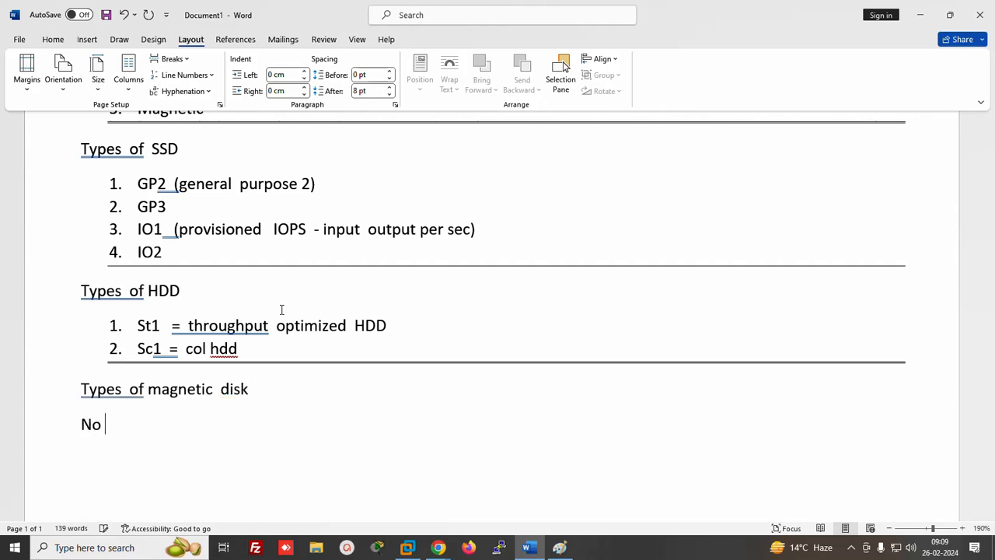
text(typed)
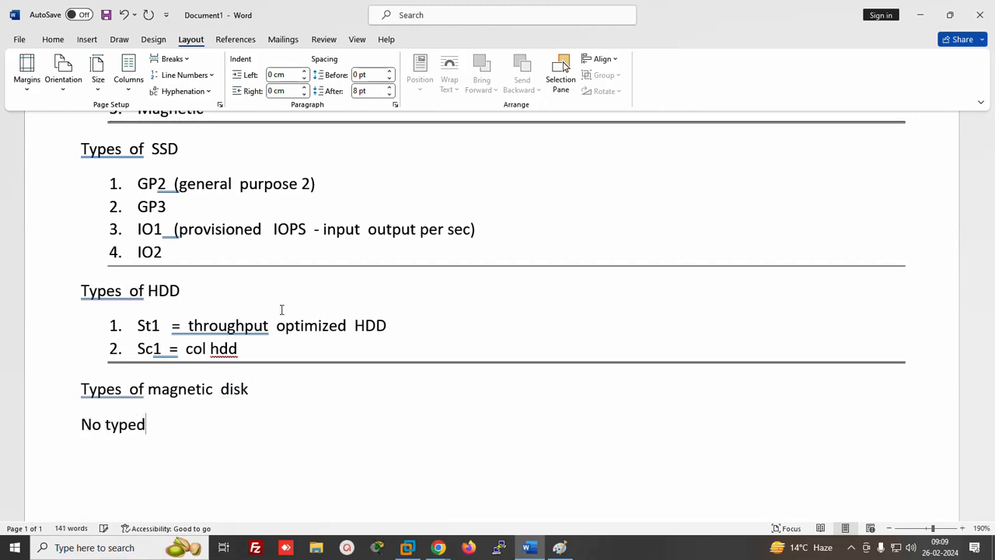
key(BackSpace)
Clear the old diagram from the Paint canvas and write an EBS label at the top
click(559, 547)
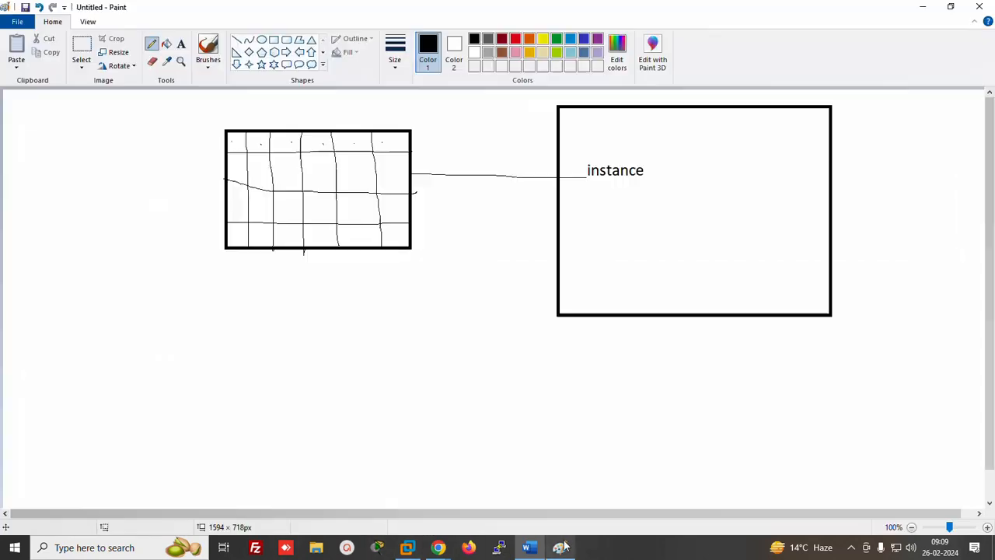
key(ctrl+z)
key(ctrl+z)
key(ctrl+z)
key(ctrl+z)
key(ctrl+z)
key(ctrl+z)
key(ctrl+z)
key(ctrl+z)
key(ctrl+z)
key(ctrl+z)
key(ctrl+z)
key(ctrl+z)
key(ctrl+z)
key(ctrl+z)
key(ctrl+z)
key(ctrl+z)
key(ctrl+z)
key(ctrl+z)
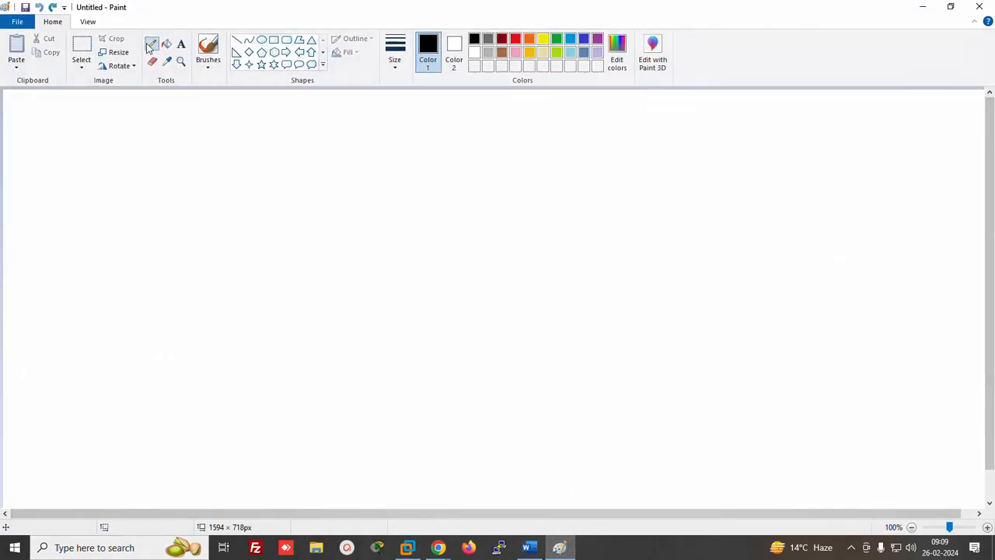
click(181, 44)
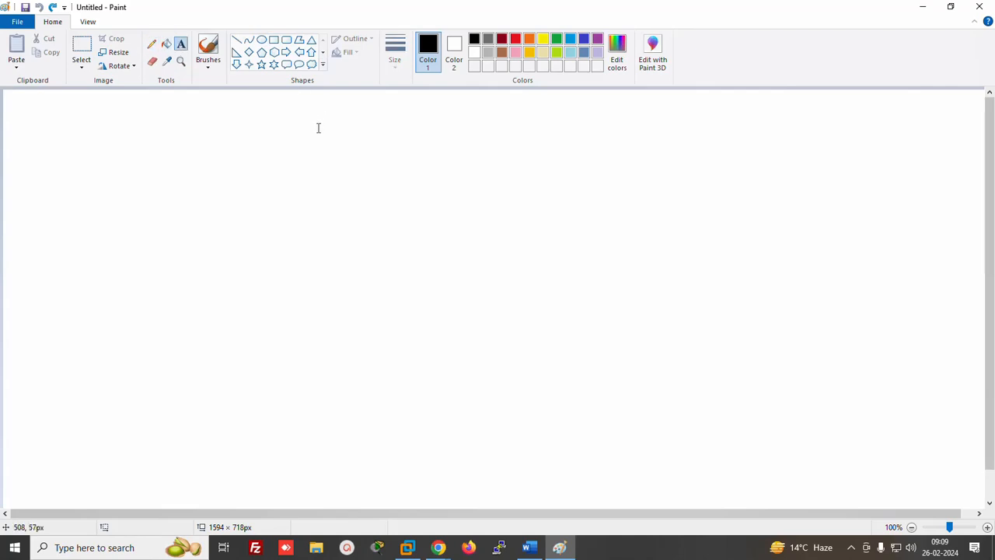
click(303, 115)
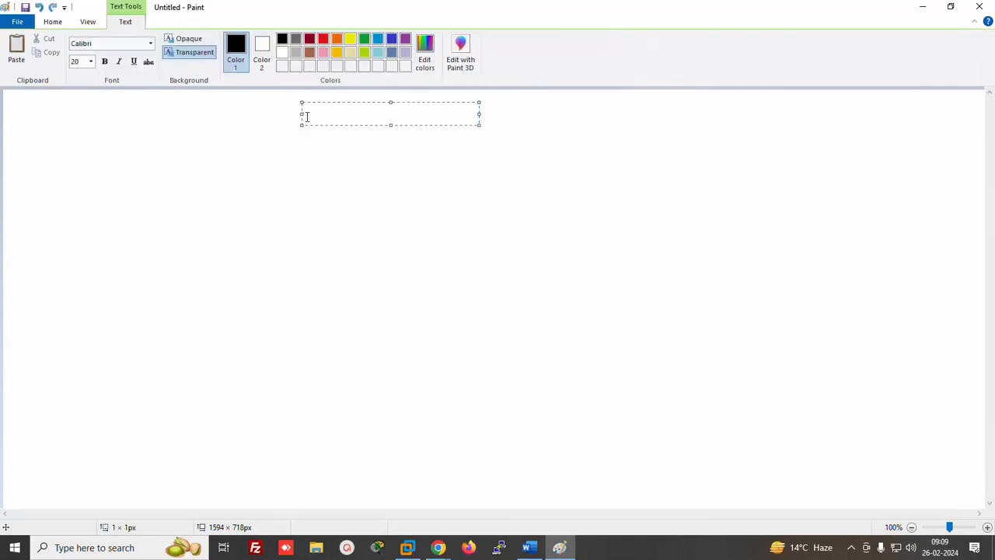
text(EBS)
click(328, 179)
Draw branch lines from EBS and label them SSD, HDD and magnetic
click(237, 40)
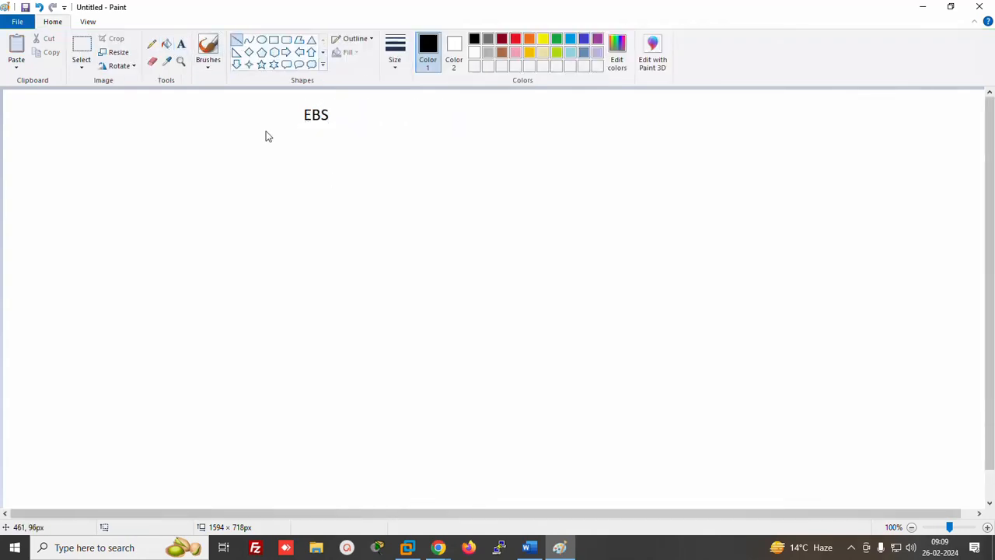
drag(306, 137, 213, 164)
mouse_move(340, 137)
mouse_down()
mouse_move(355, 174)
mouse_move(649, 162)
mouse_up()
click(180, 44)
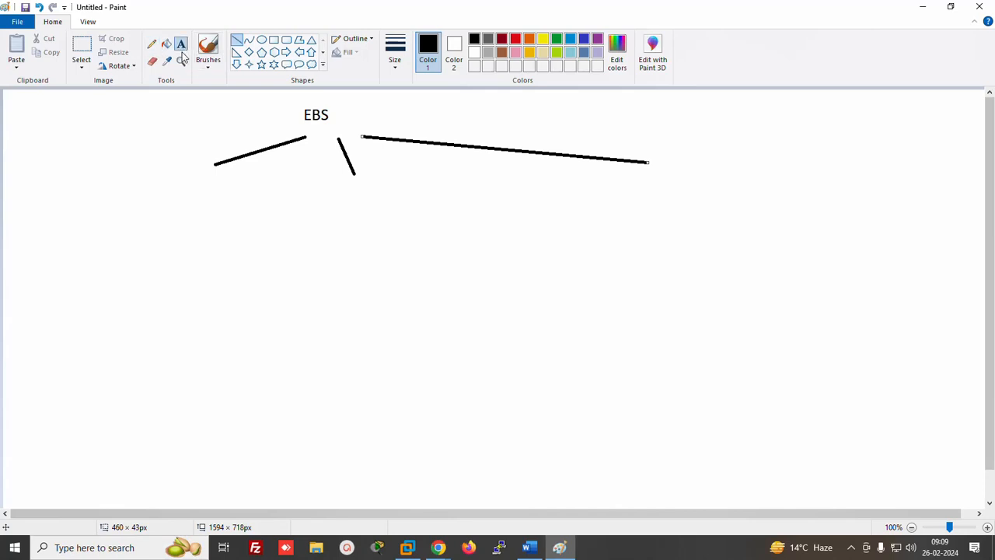
click(157, 198)
text(SSD)
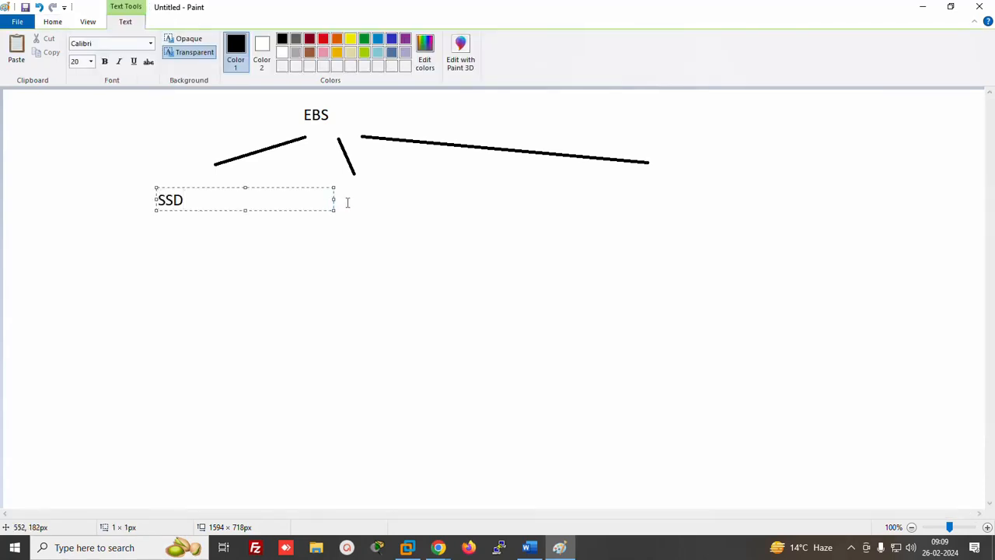
click(356, 203)
click(356, 203)
text(HDD)
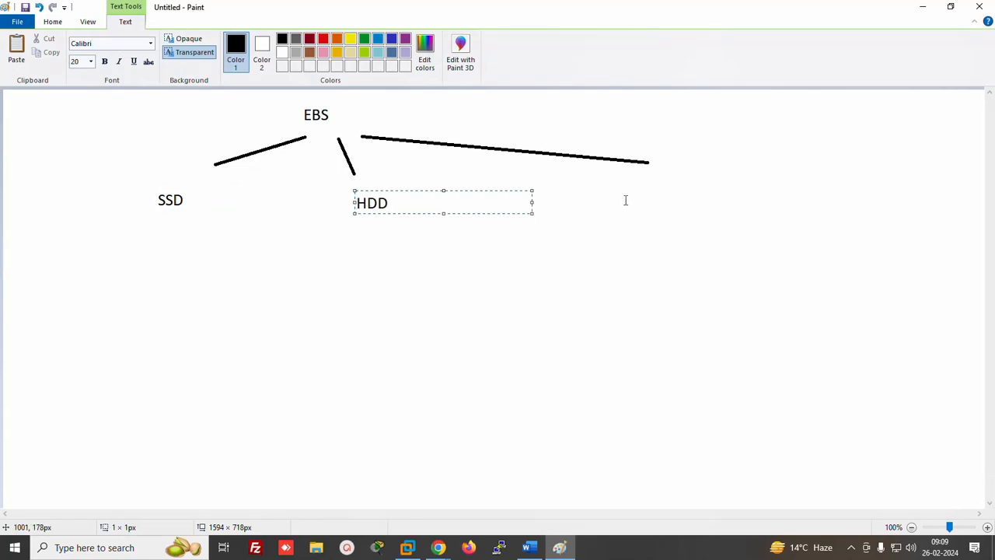
click(625, 200)
click(625, 200)
text(magne)
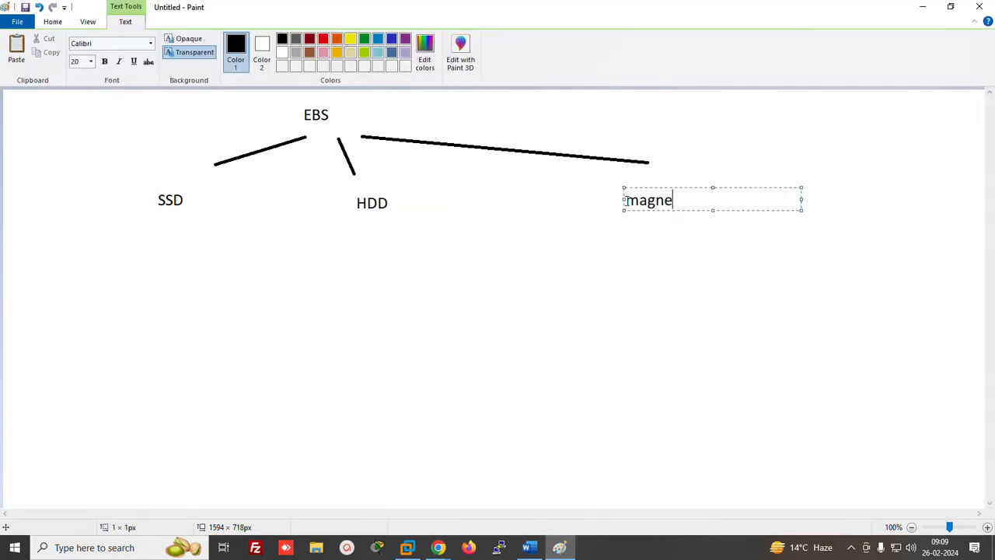
text(tic)
click(151, 234)
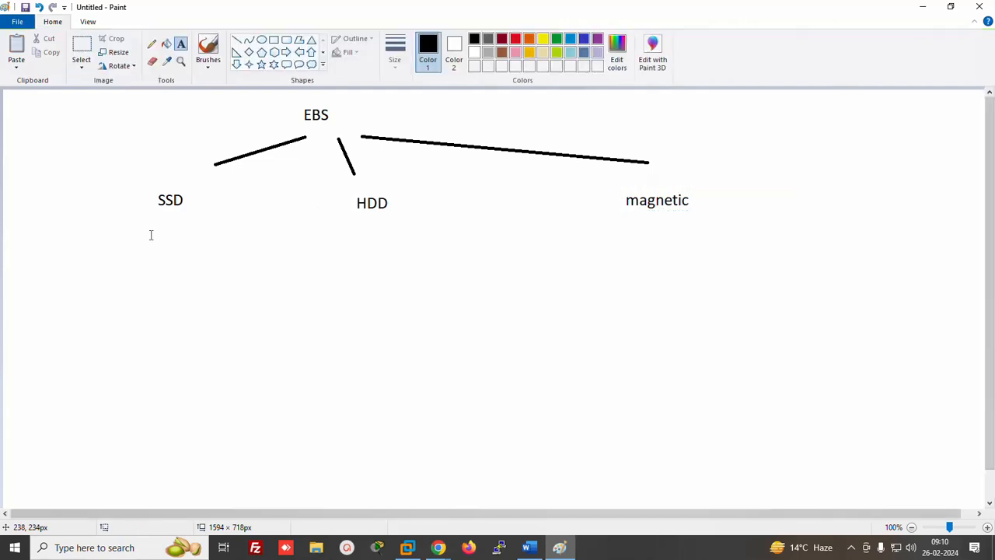
Draw four branch lines under SSD and two under HDD
click(236, 40)
drag(142, 211, 38, 241)
drag(145, 212, 95, 259)
mouse_move(158, 216)
mouse_down()
mouse_move(162, 263)
mouse_move(207, 274)
mouse_up()
mouse_move(362, 223)
mouse_down()
mouse_move(338, 282)
mouse_move(401, 272)
mouse_up()
click(180, 44)
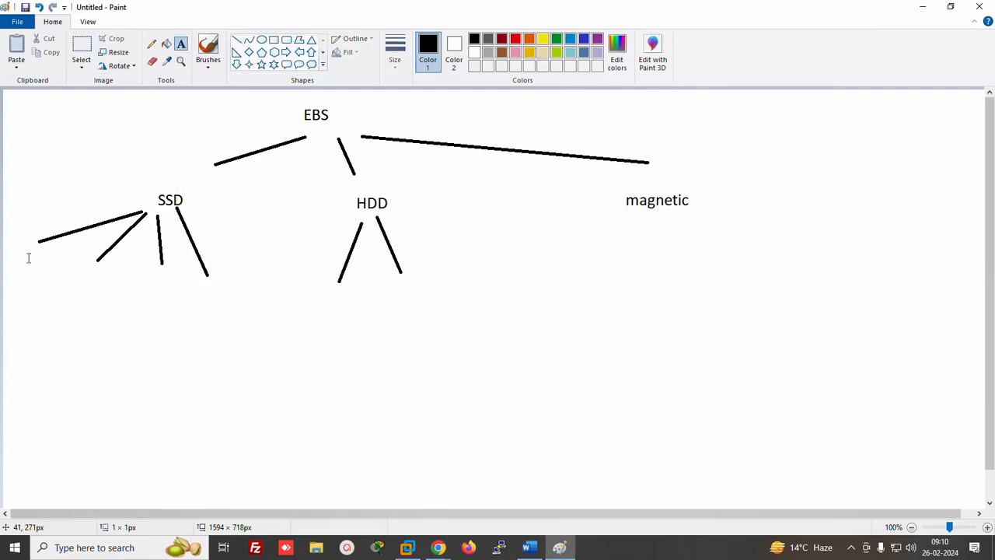
Label the four SSD branches GP2, GP3, IO1 and IO2
click(25, 247)
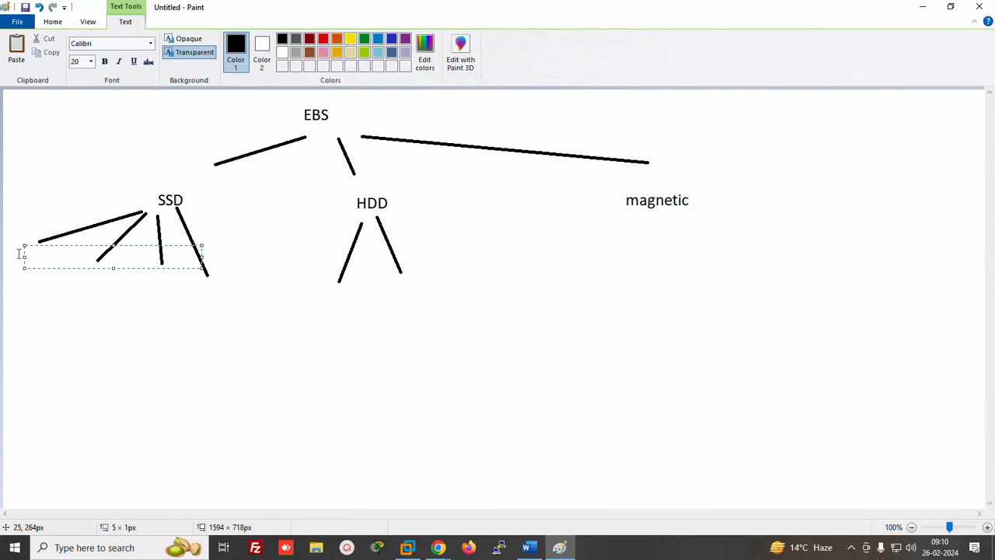
text(GP2)
click(67, 282)
click(72, 263)
text(GP3)
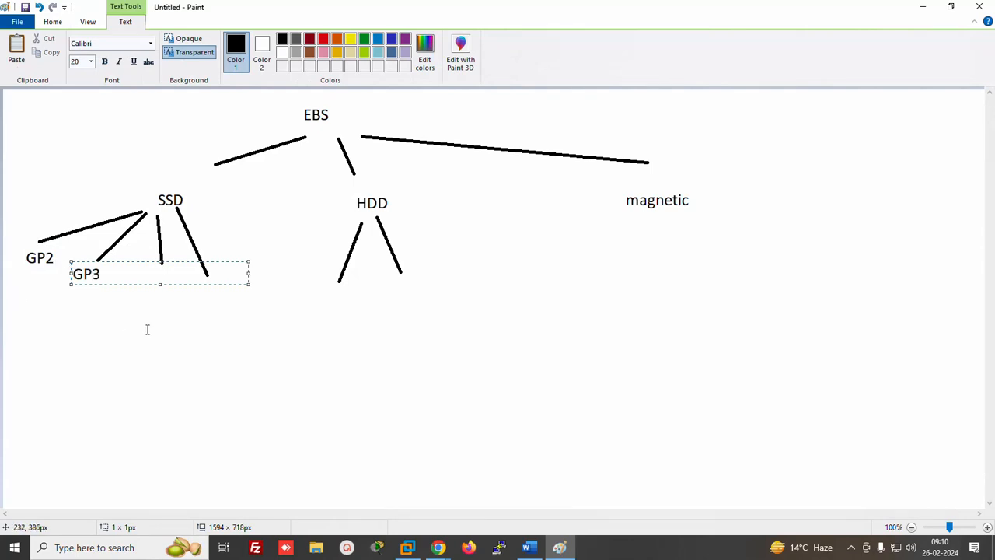
click(143, 285)
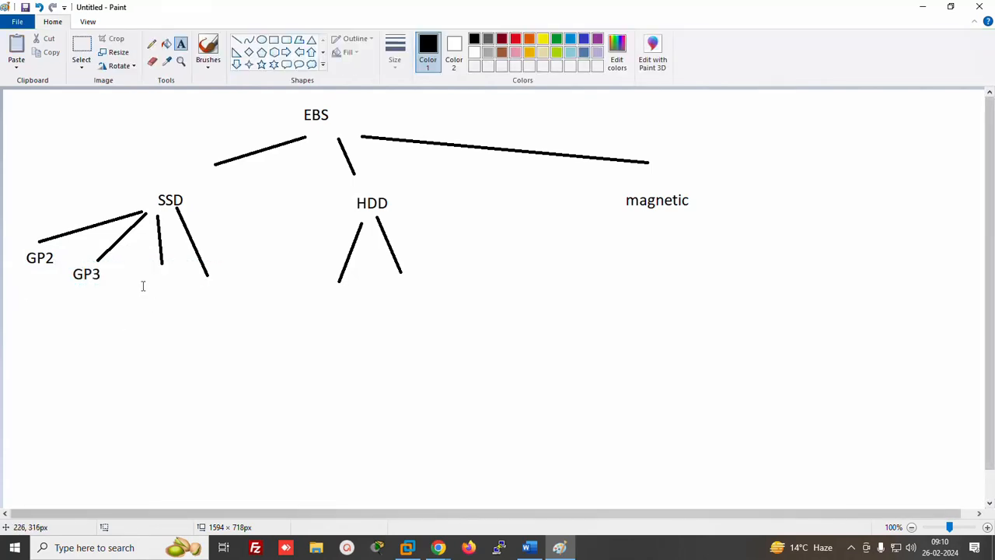
click(141, 275)
text(IO1)
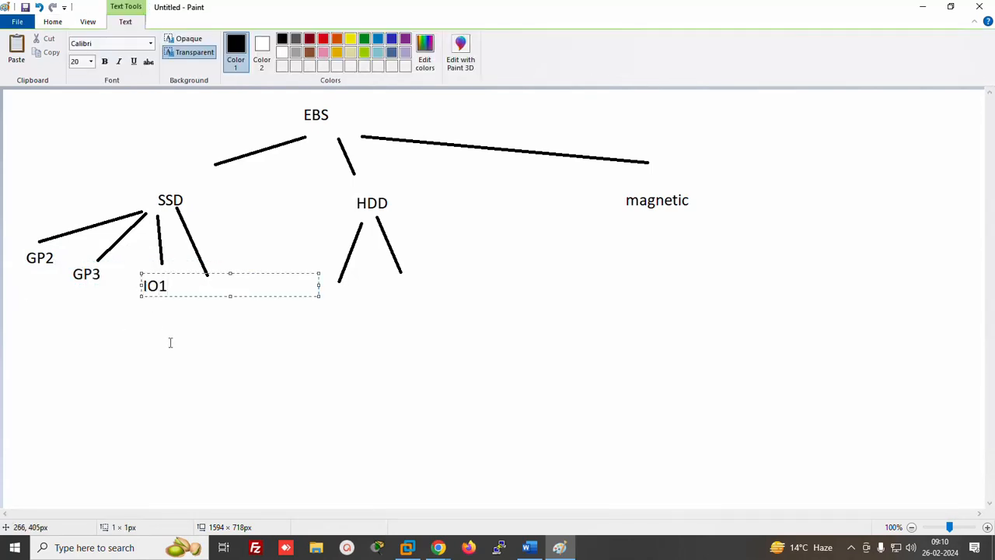
click(207, 295)
click(201, 277)
text(IO2)
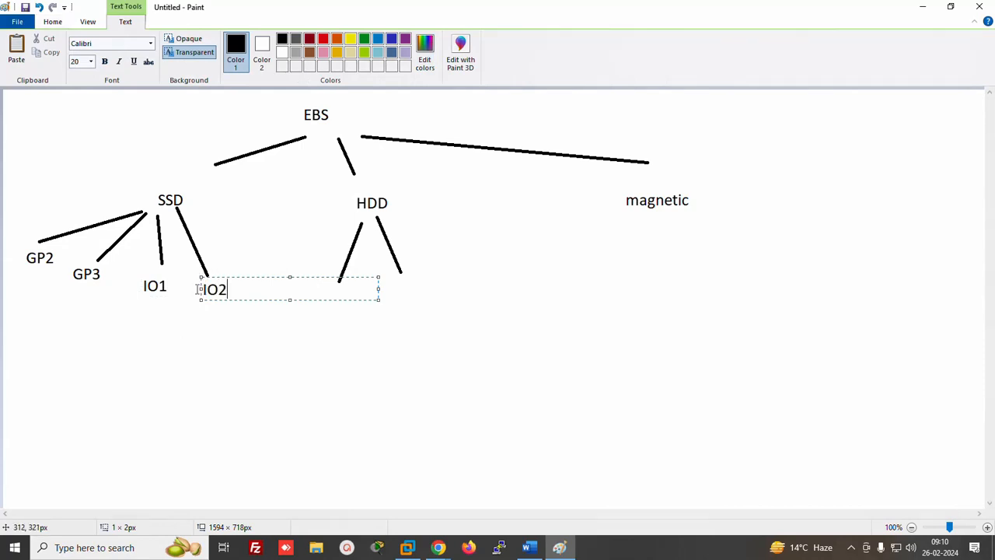
click(337, 325)
Label the two HDD branches St1 and Sc1
click(327, 280)
text(St1)
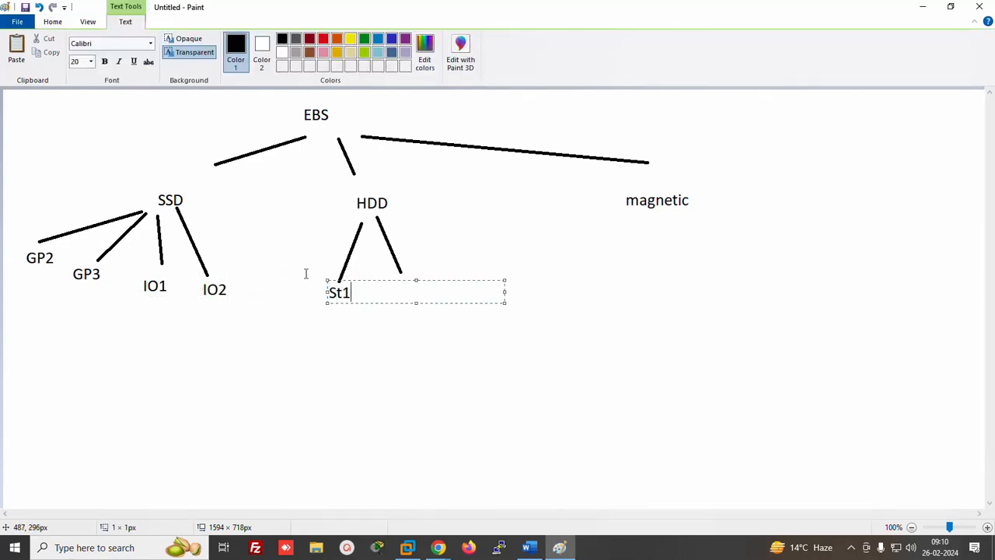
click(429, 342)
click(403, 296)
text(S)
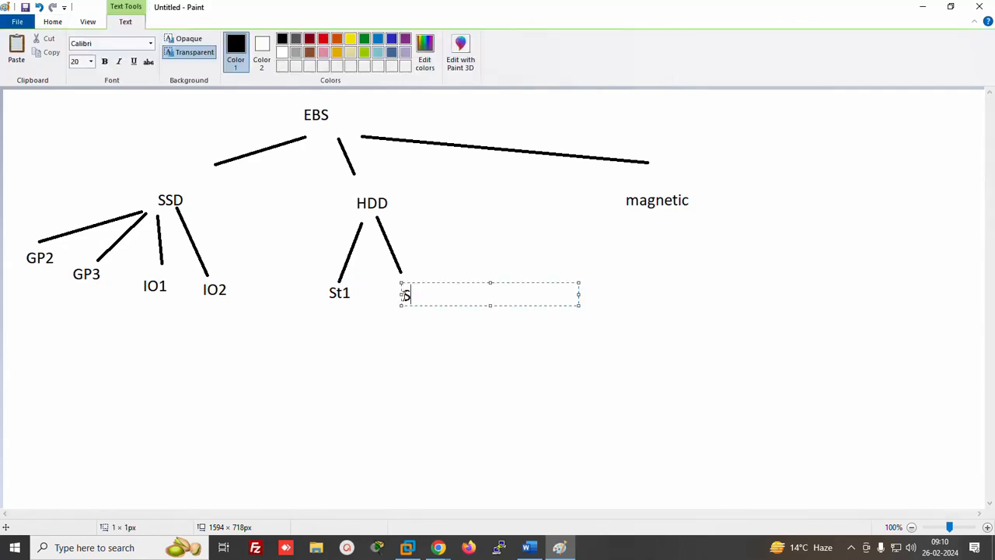
text(c1)
Below 'No type' in the Word notes, add an === separator line and begin a 'LAB 1' line
click(529, 547)
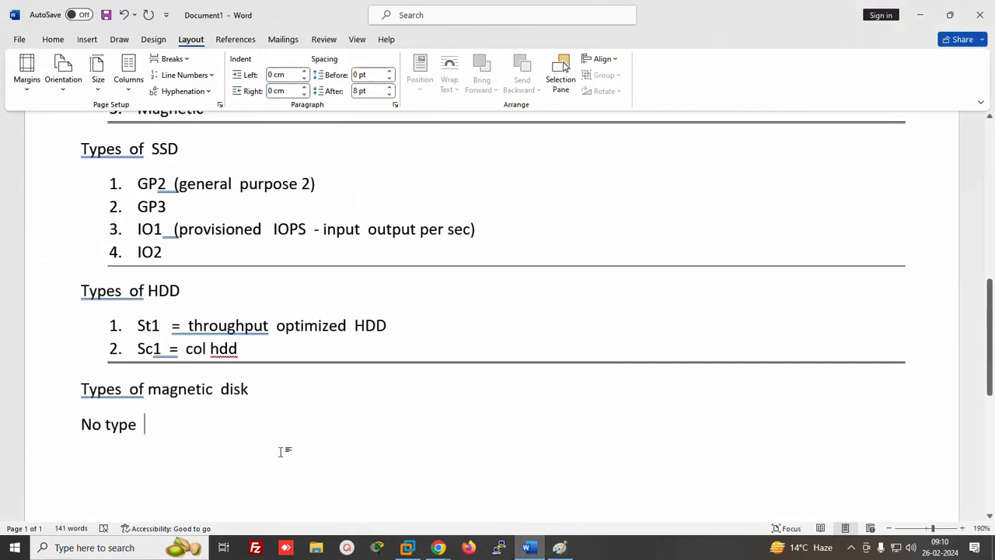
drag(992, 352, 988, 410)
click(304, 273)
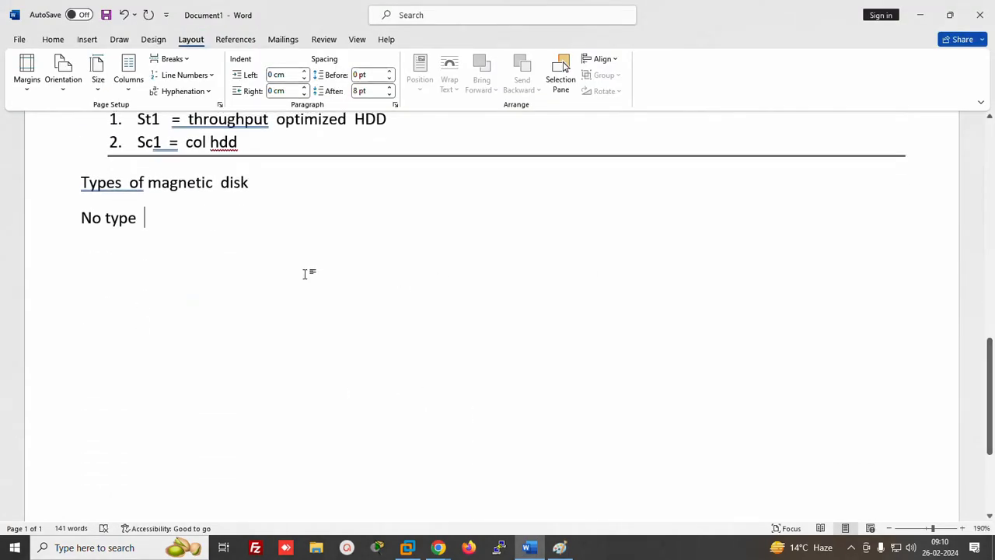
key(Return)
text(===================)
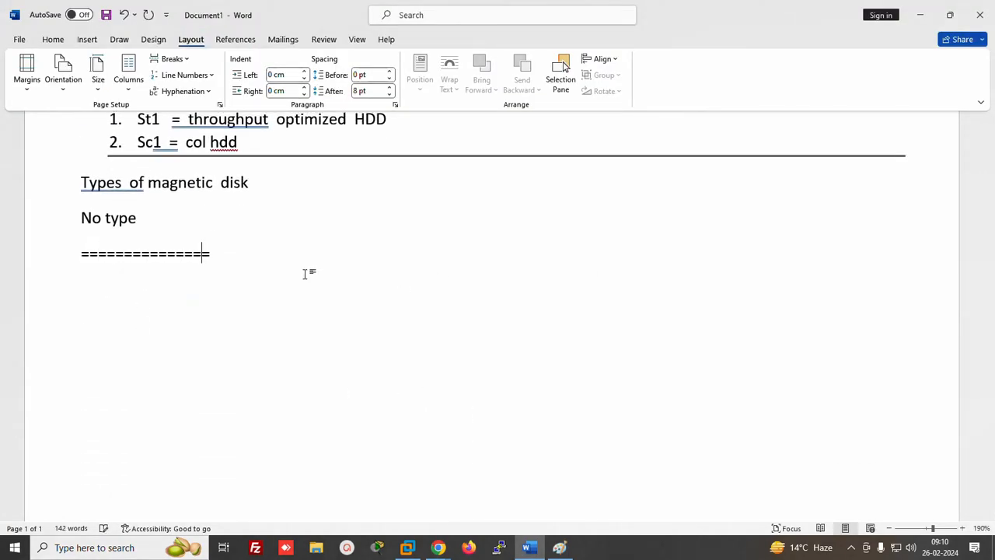
key(Return)
text(LA)
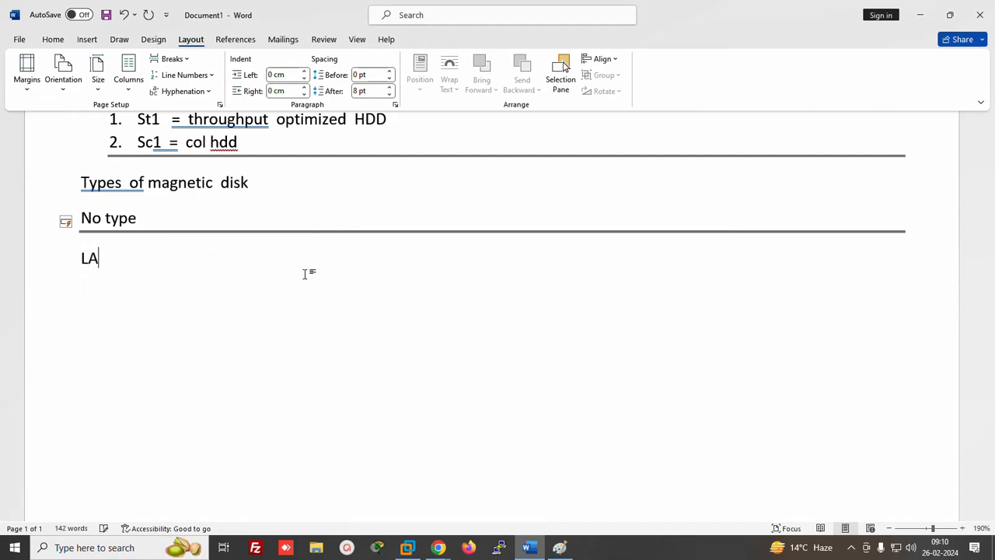
text(B 1 =)
Launch a new Paint canvas via mspaint and draw a large box with a smaller box inside
click(586, 548)
key(super+r)
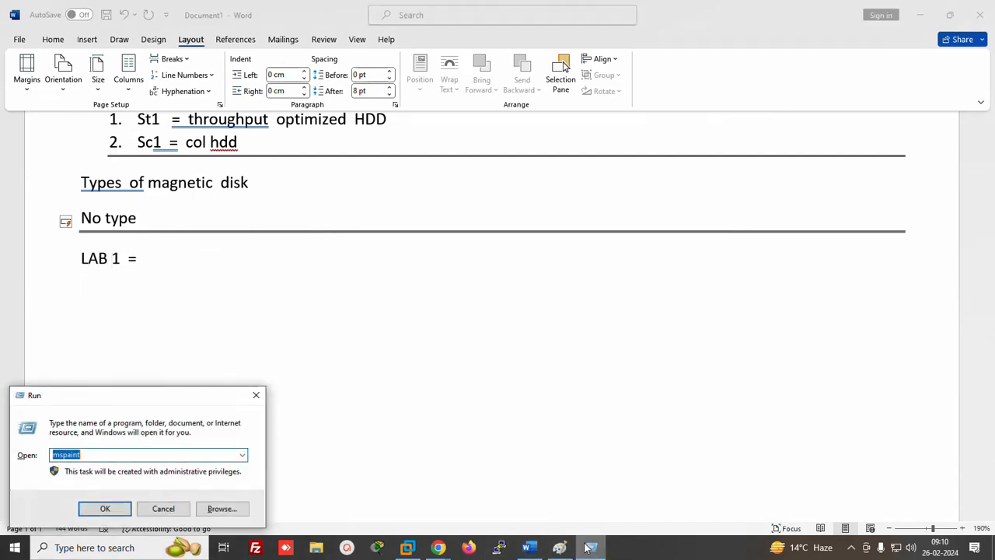
key(Return)
click(273, 39)
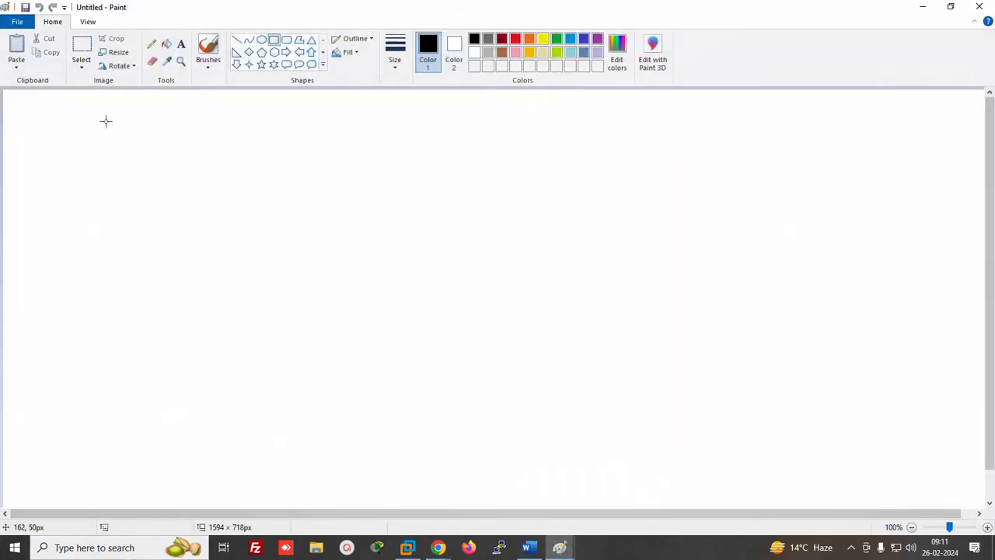
drag(94, 120, 288, 276)
click(524, 236)
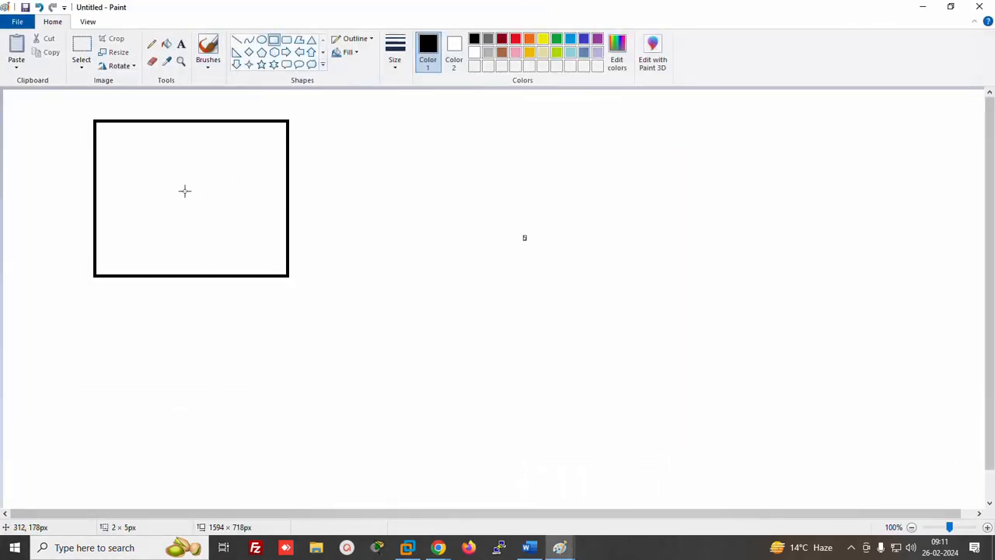
drag(171, 165, 268, 227)
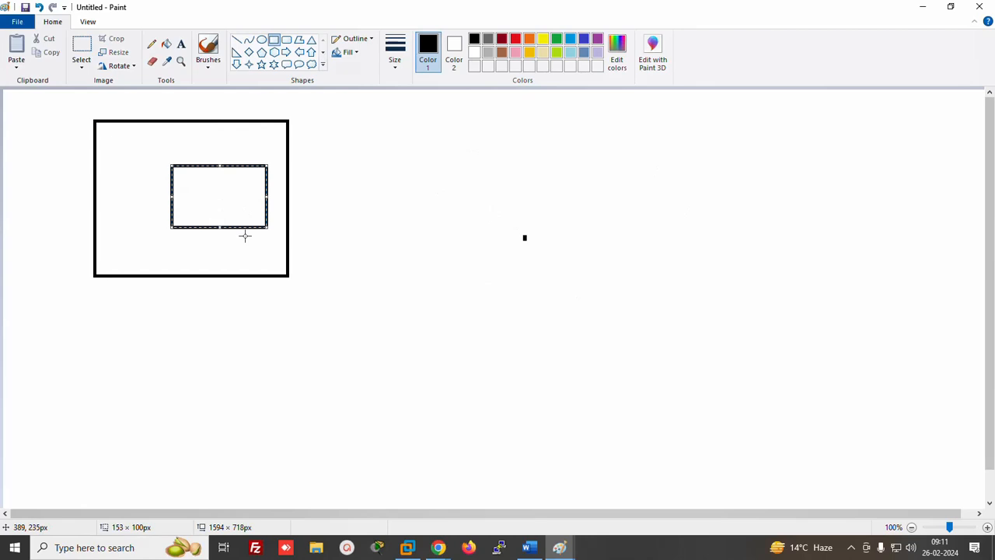
Label the inner box '30 GB' and 'OS + Data'
click(181, 44)
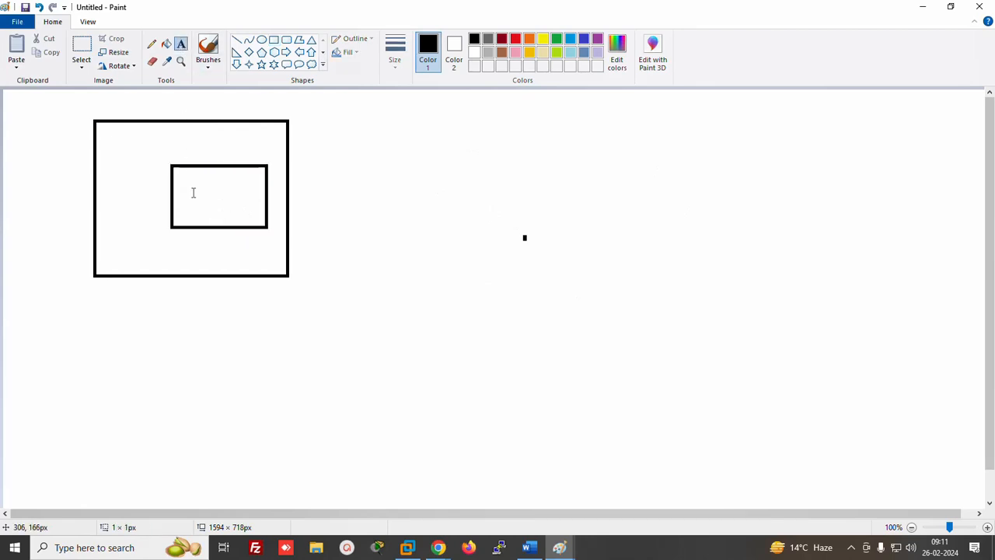
click(193, 190)
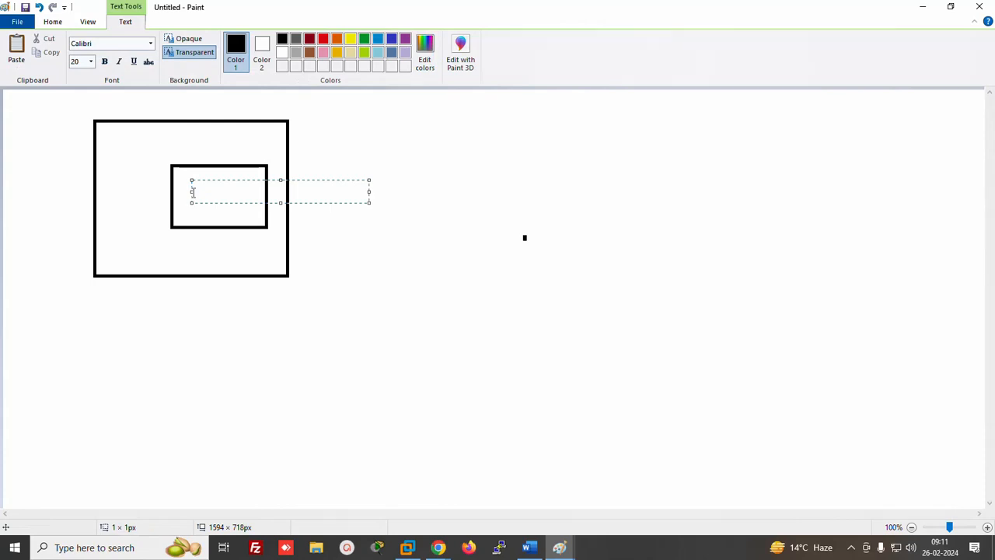
text(30)
text(GB)
click(185, 237)
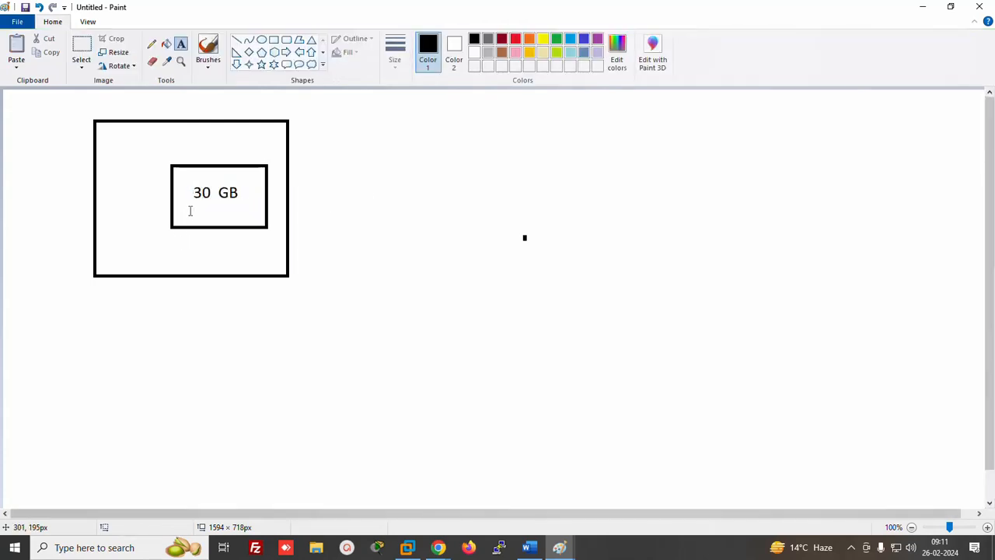
click(190, 211)
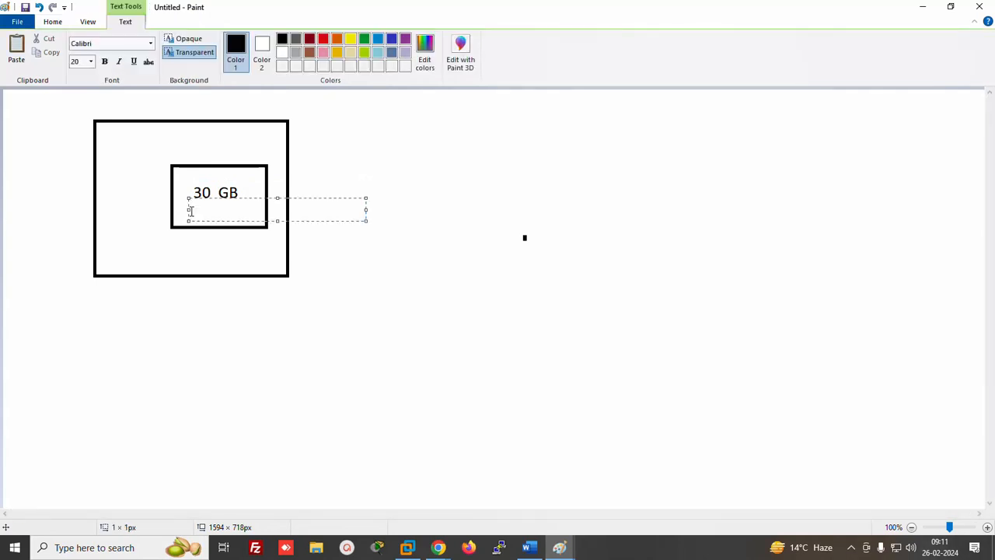
text(OS + Data)
click(355, 140)
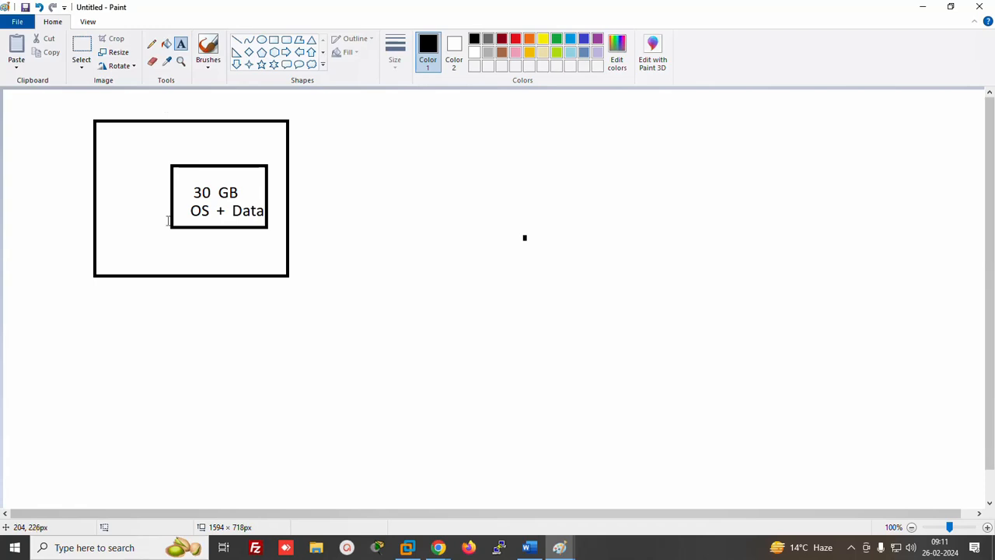
With the Pencil, draw X marks by the outer box and a loop around the 30 GB box, then switch to Chrome
click(152, 44)
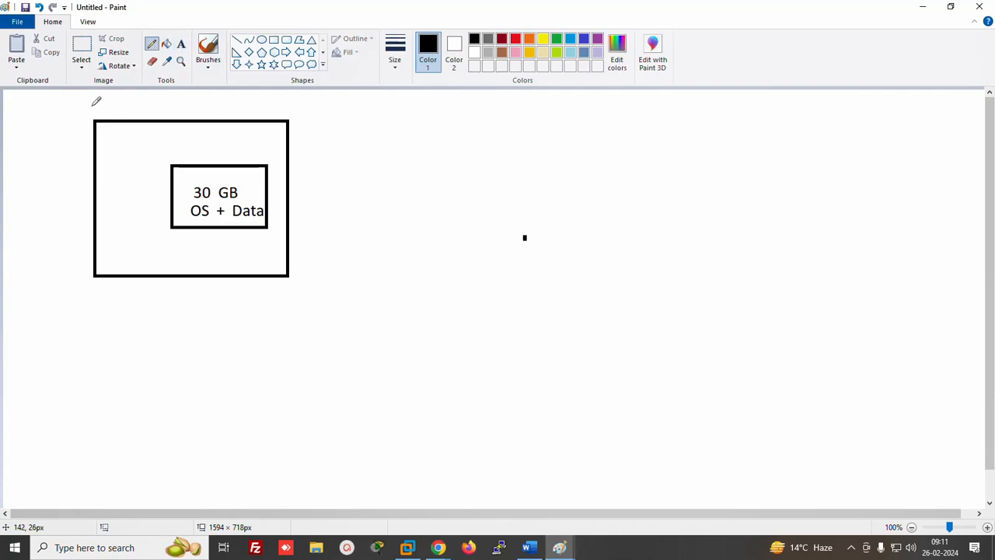
mouse_move(91, 107)
mouse_down()
mouse_move(133, 125)
mouse_move(144, 142)
mouse_up()
drag(142, 105, 99, 145)
mouse_move(183, 145)
mouse_down()
mouse_move(140, 165)
mouse_move(260, 264)
mouse_move(269, 139)
mouse_move(145, 153)
mouse_up()
drag(262, 252, 286, 298)
mouse_move(262, 309)
mouse_down()
mouse_move(315, 326)
mouse_move(264, 350)
mouse_up()
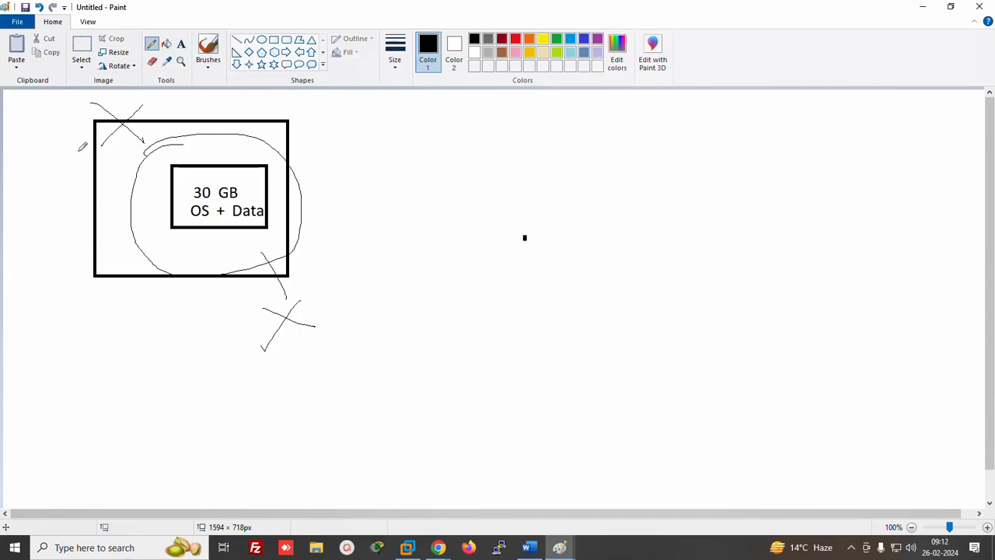
mouse_move(439, 546)
click(404, 528)
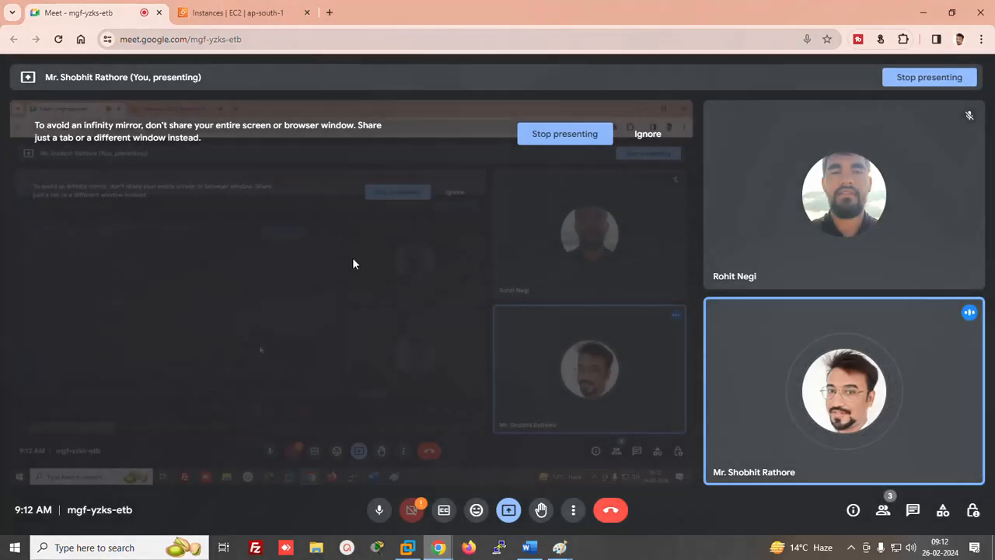
Refresh the EC2 Instances list and start launching a new instance
click(241, 12)
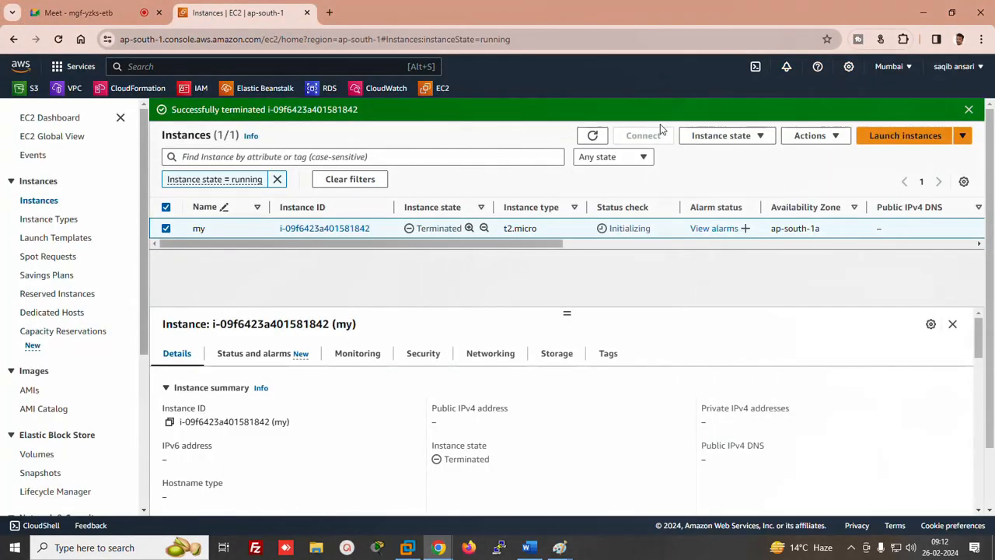
click(592, 137)
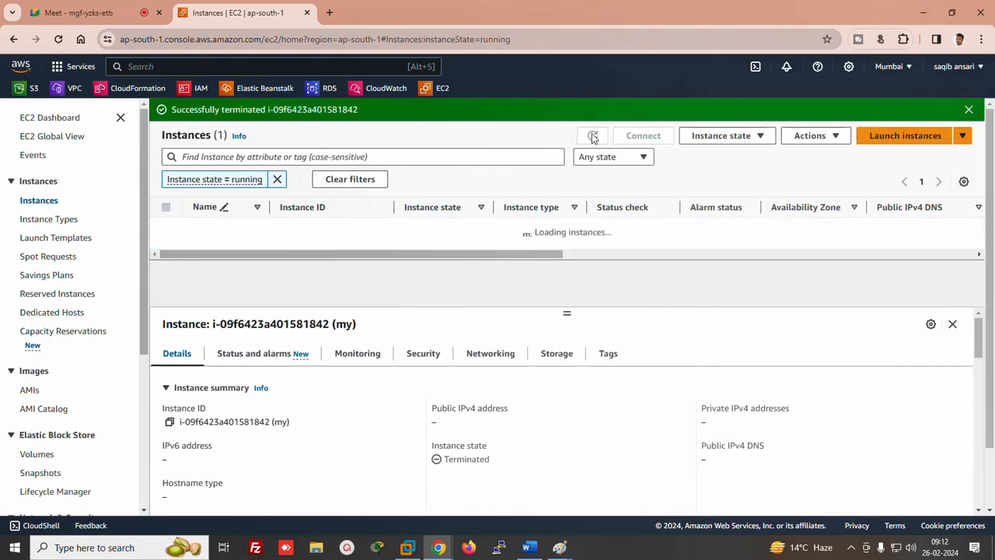
click(886, 137)
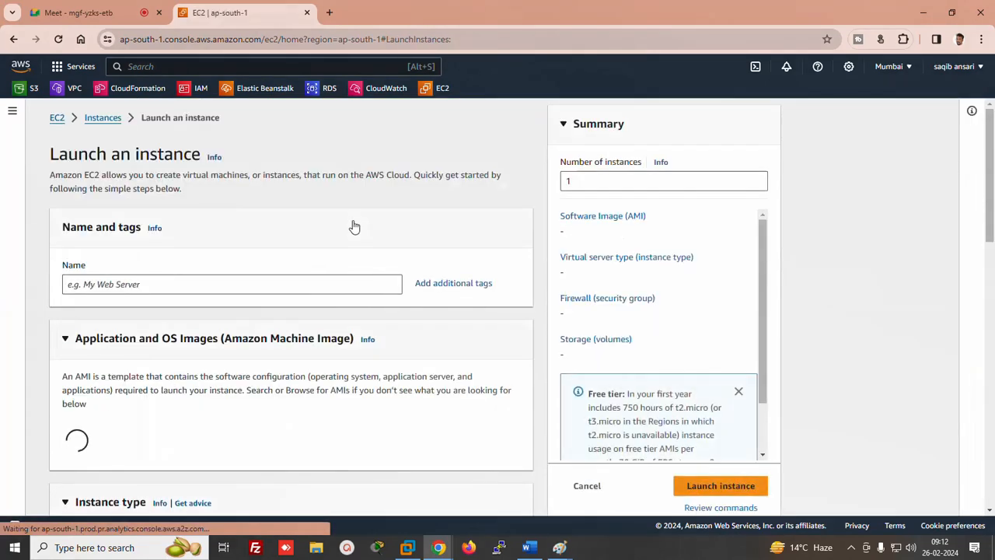
Name the new instance 'abc' and select the abc key pair
click(99, 286)
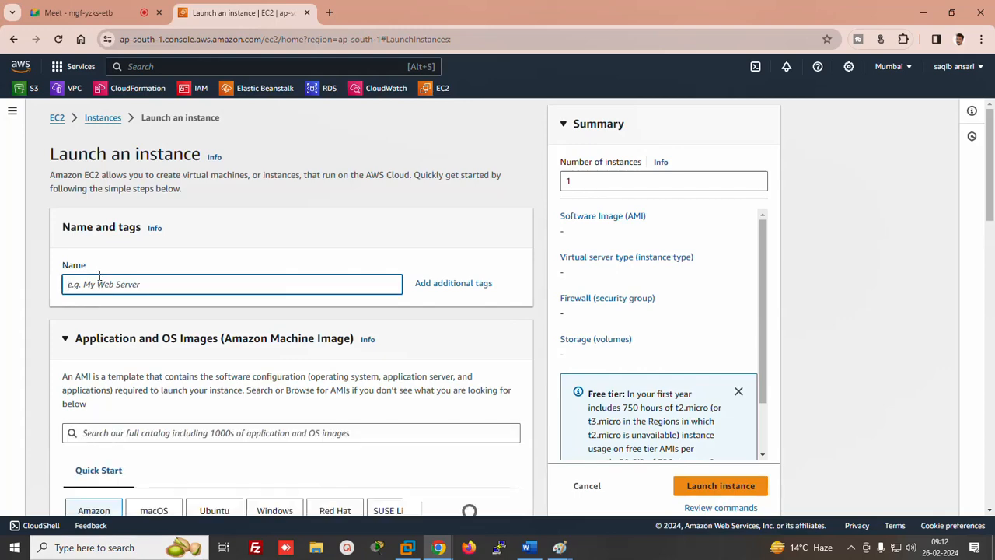
text(abc)
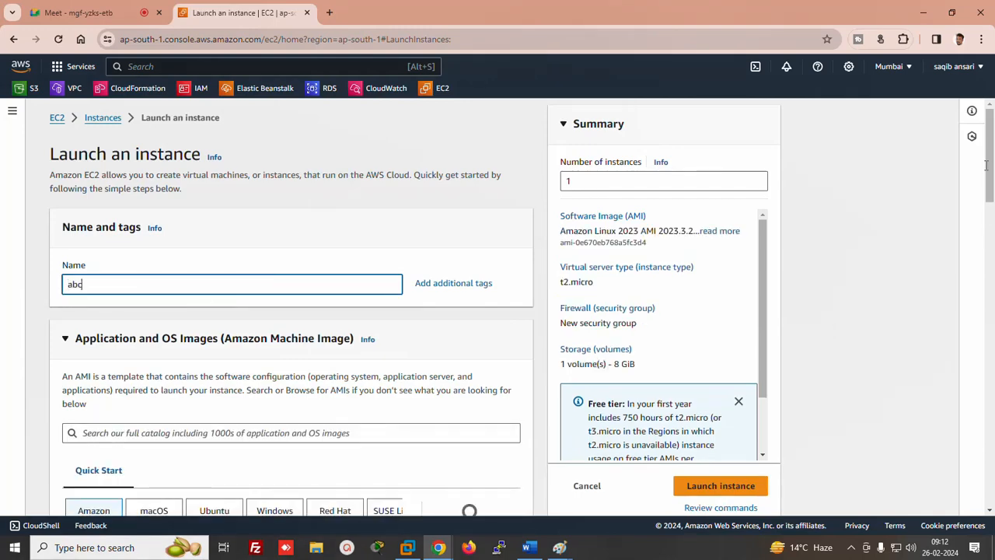
drag(986, 166, 985, 268)
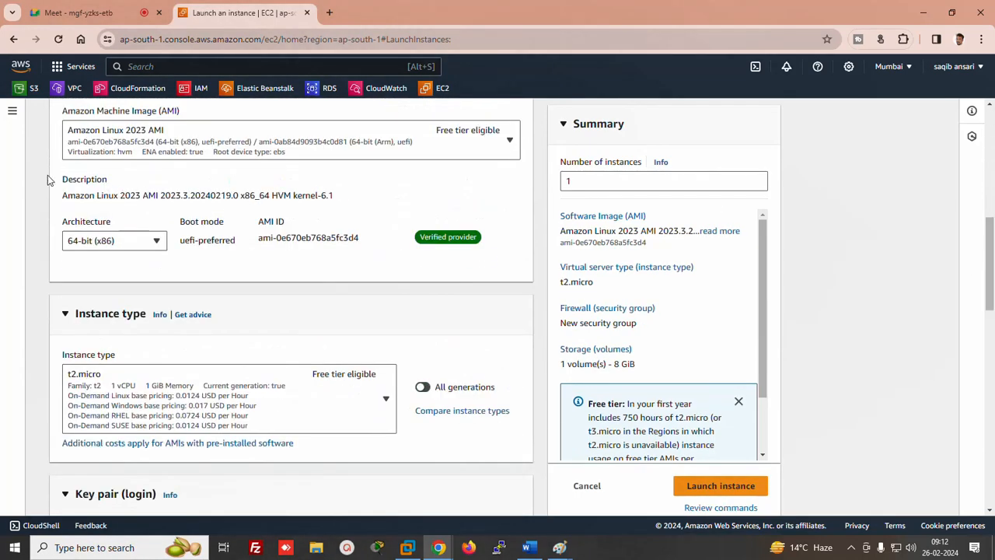
click(988, 347)
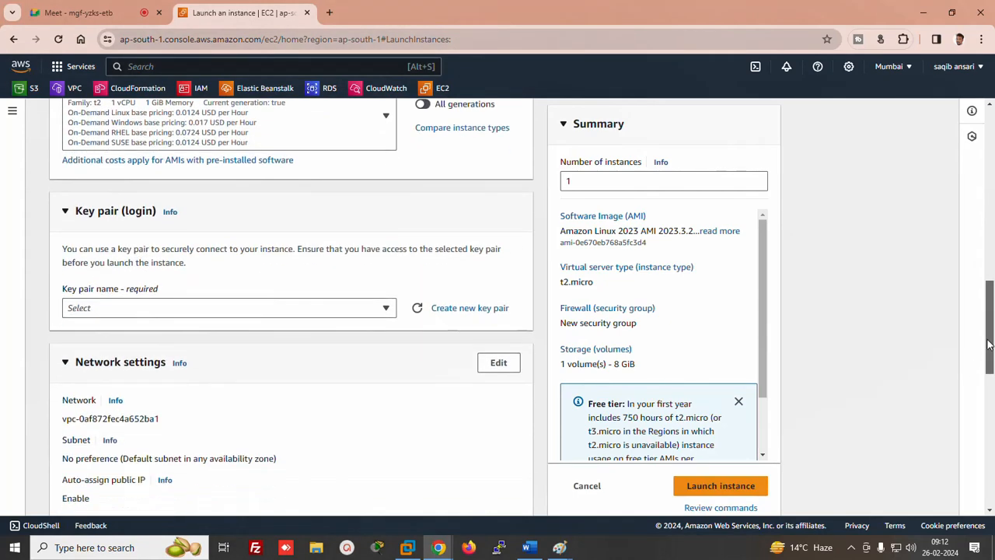
click(327, 299)
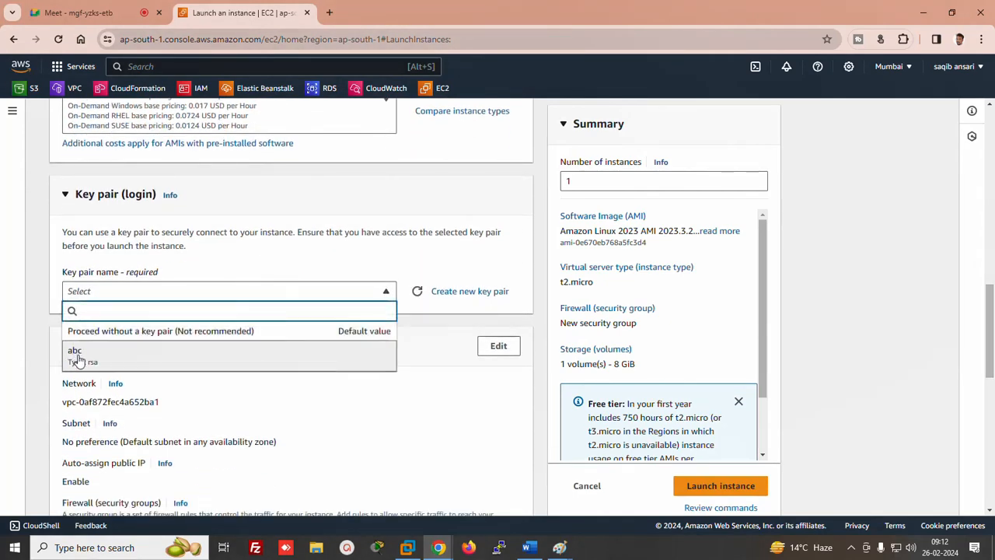
click(78, 354)
Scroll to Configure storage and highlight the 30 GB free-tier limit and eligible storage types
drag(988, 329, 980, 416)
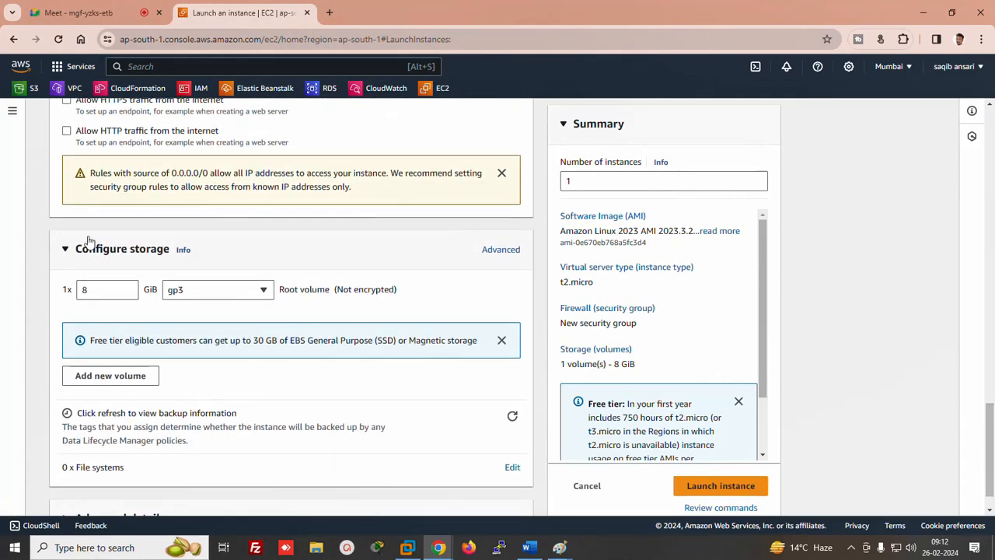
scroll(181, 251, down, 1)
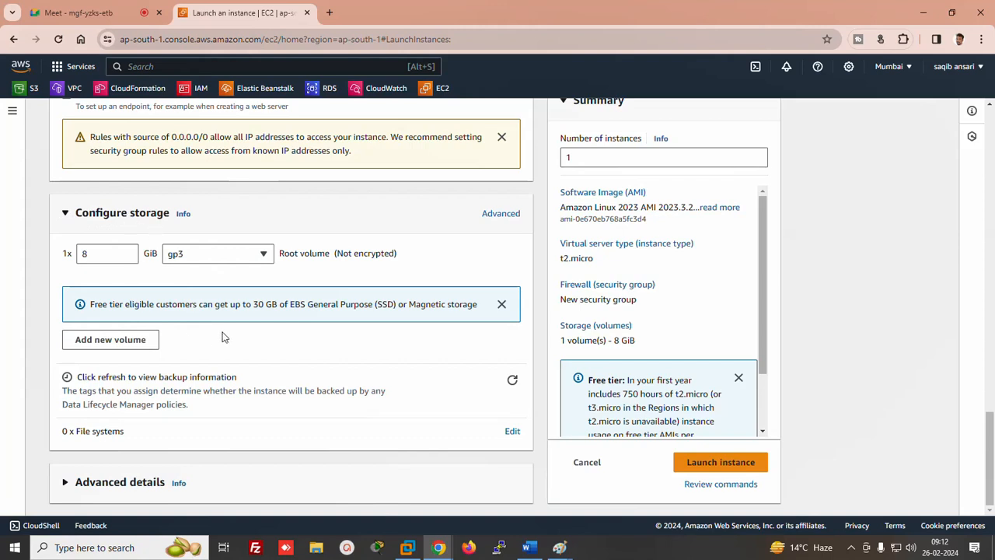
drag(250, 305, 265, 305)
drag(290, 304, 455, 312)
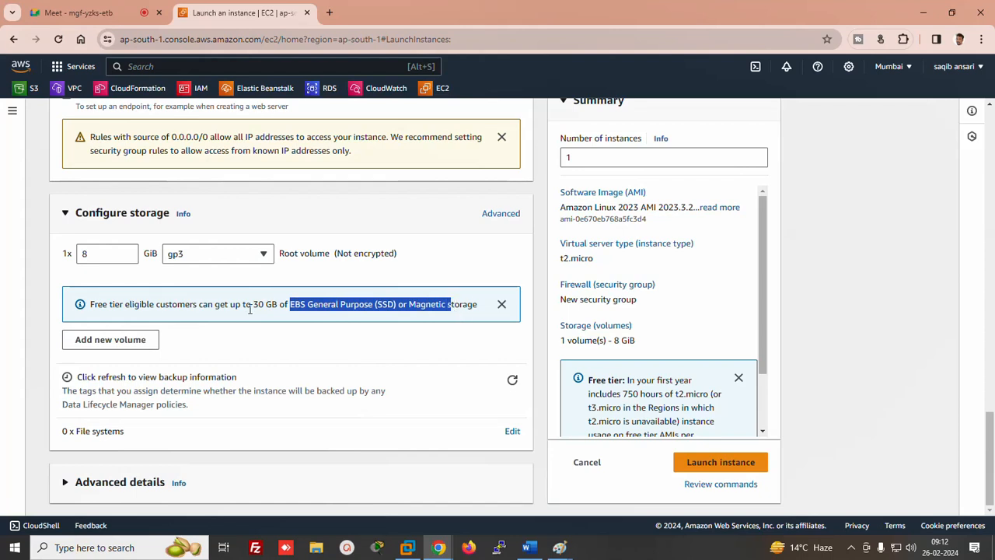
Change the root volume from 8 to 30 GiB, review Volume 1 in Advanced view, and launch the instance
drag(95, 254, 45, 262)
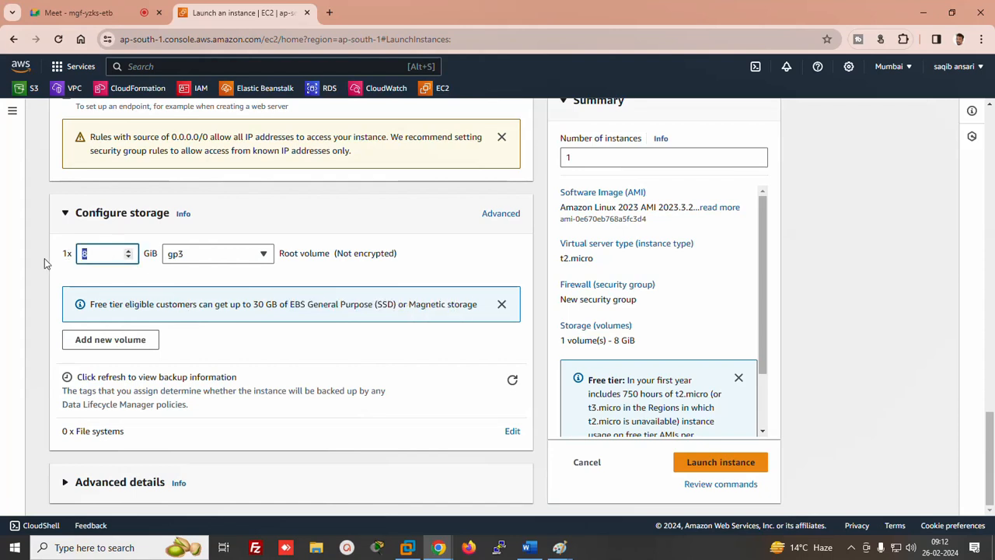
text(30)
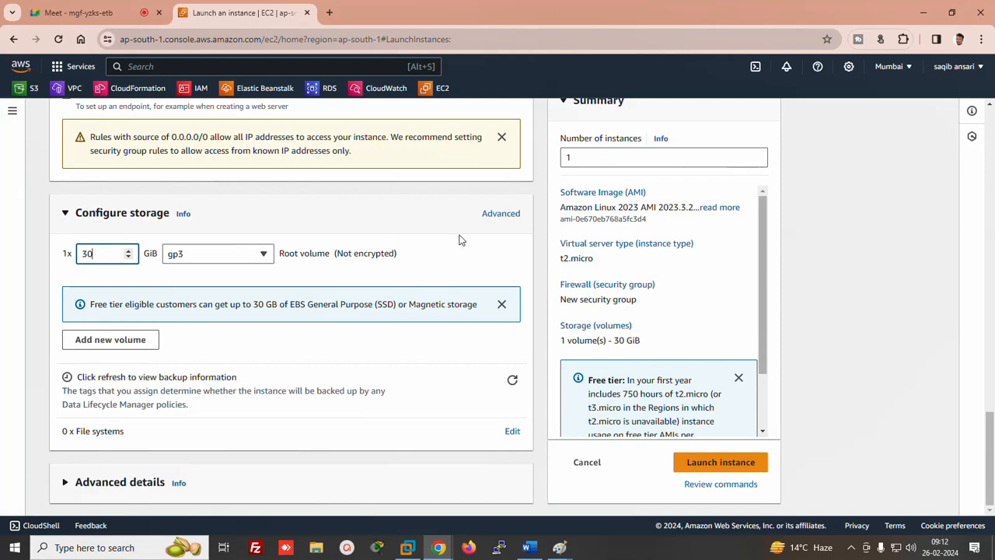
click(502, 215)
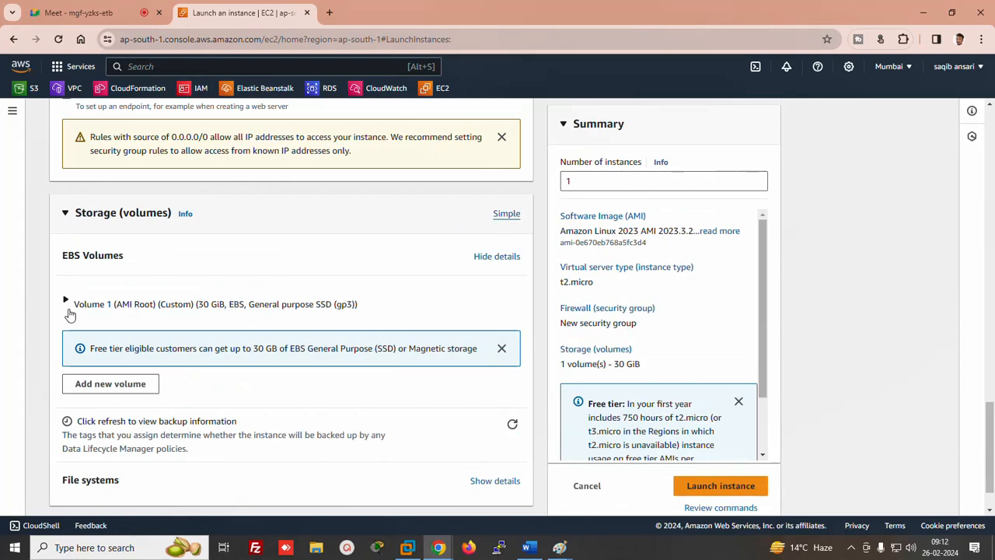
click(66, 303)
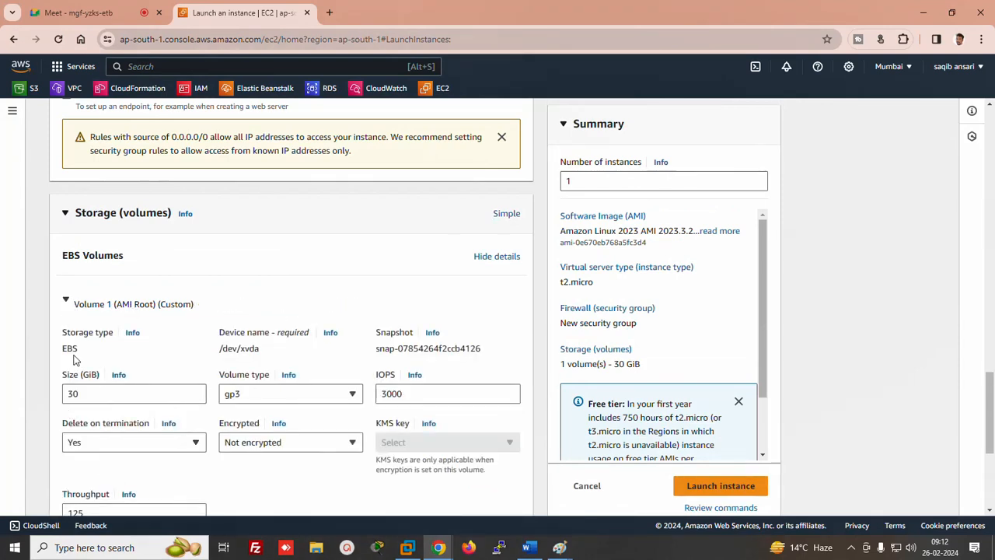
drag(63, 348, 100, 347)
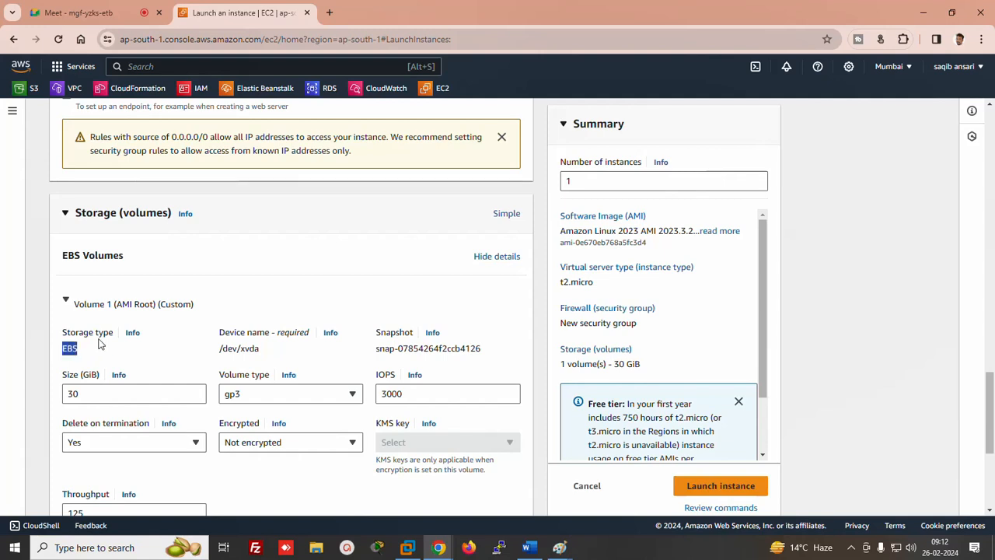
scroll(99, 344, up, 1)
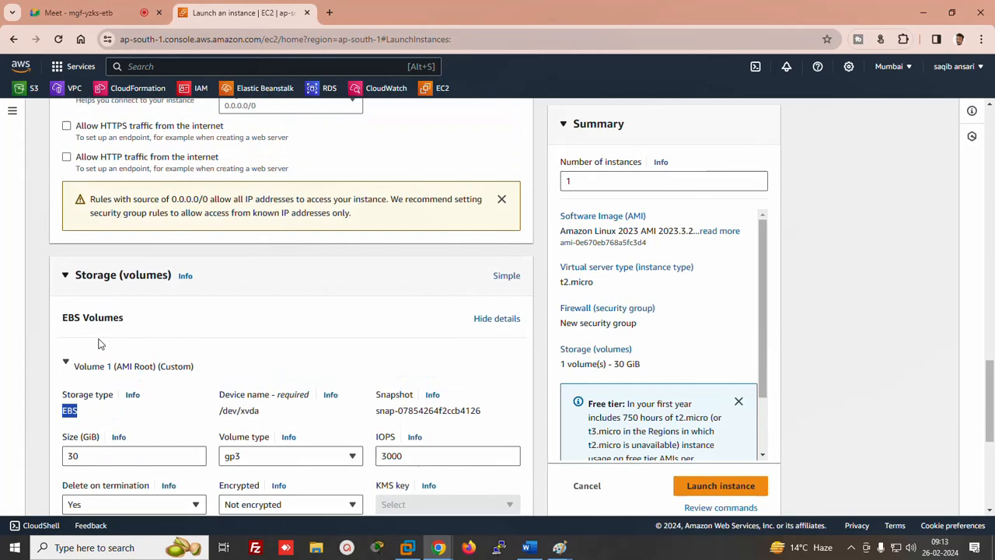
scroll(207, 279, down, 1)
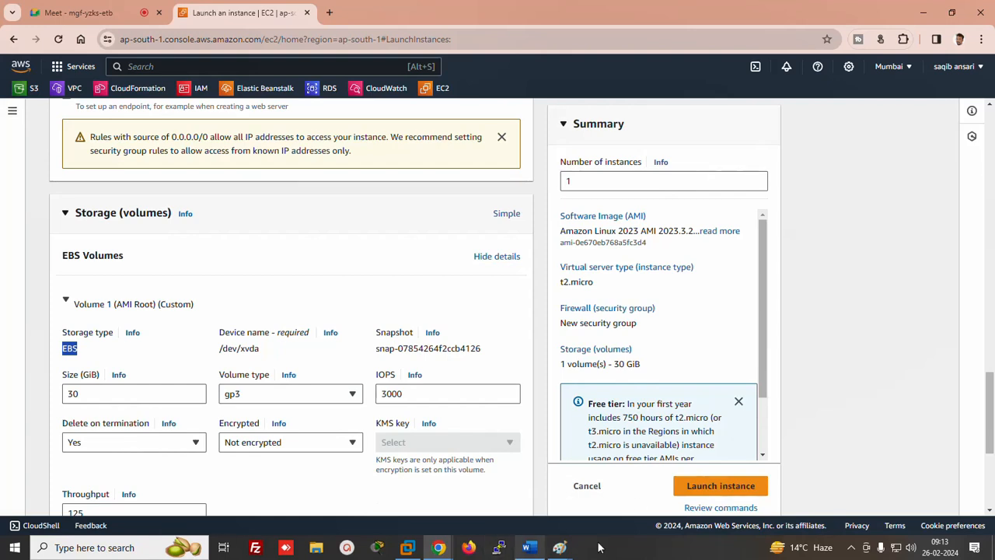
click(705, 489)
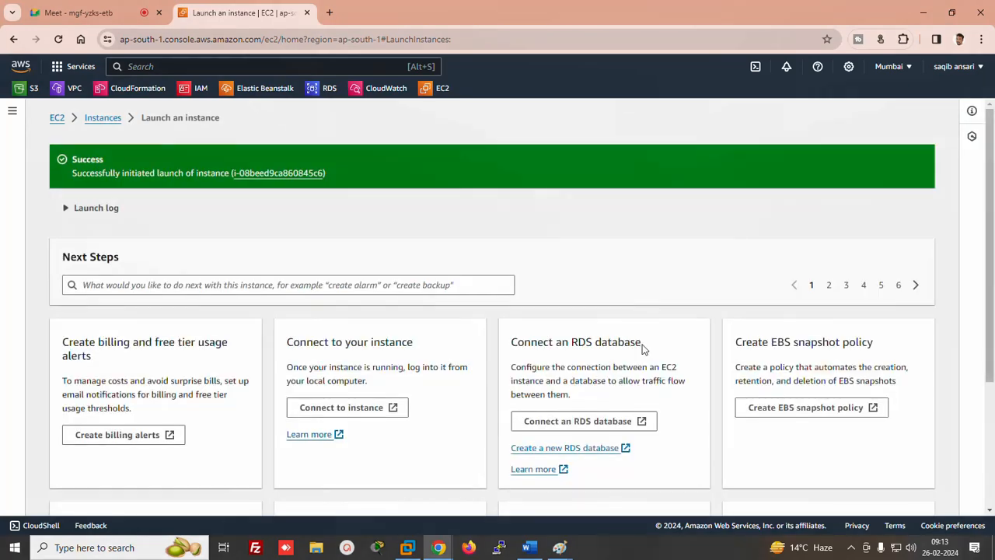
Open View all instances and refresh the list to show instance abc as Pending
scroll(989, 181, down, 3)
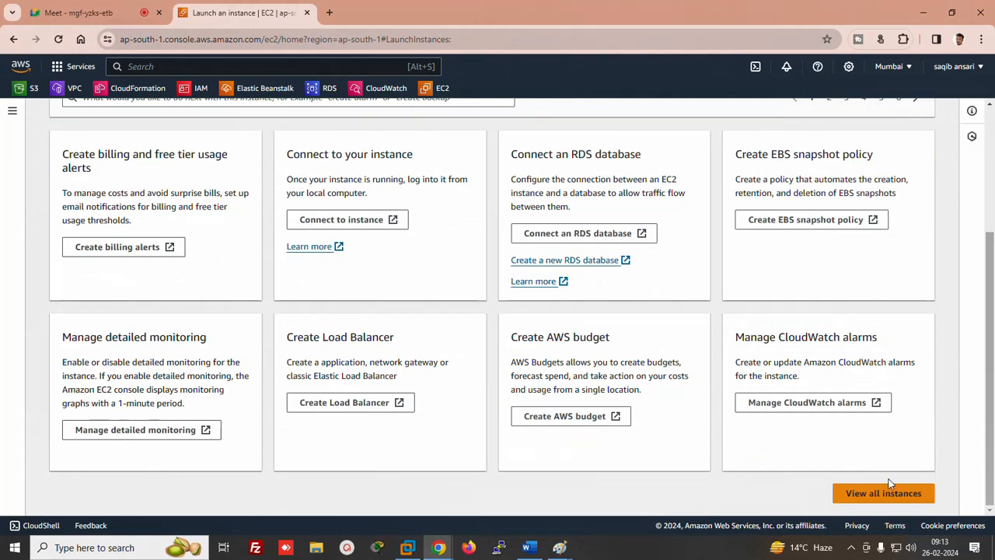
click(893, 493)
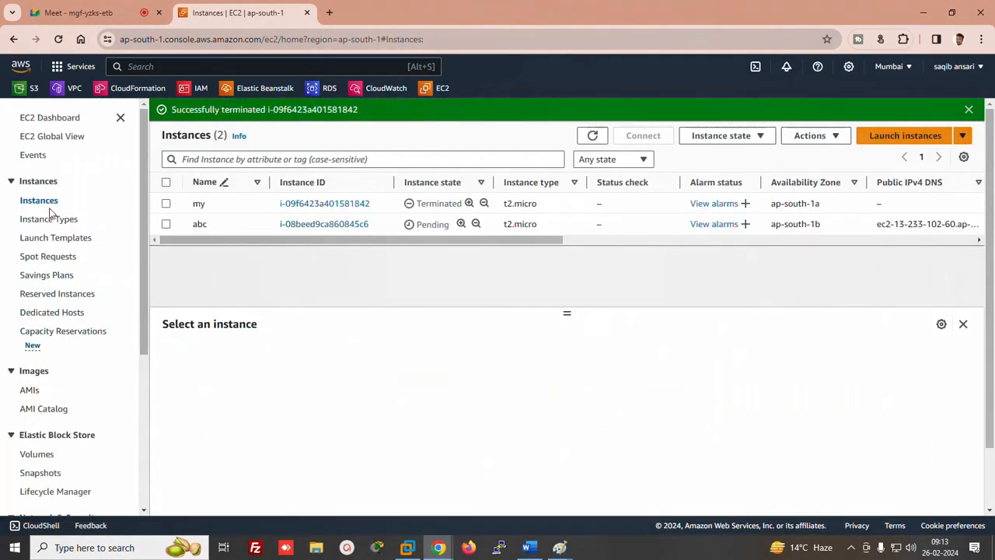
double_click(592, 136)
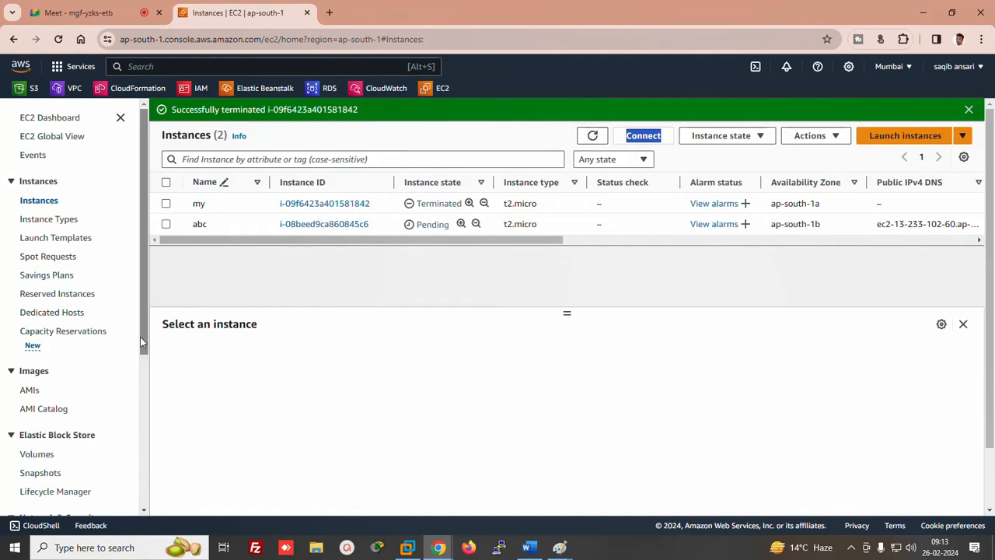
scroll(62, 388, down, 2)
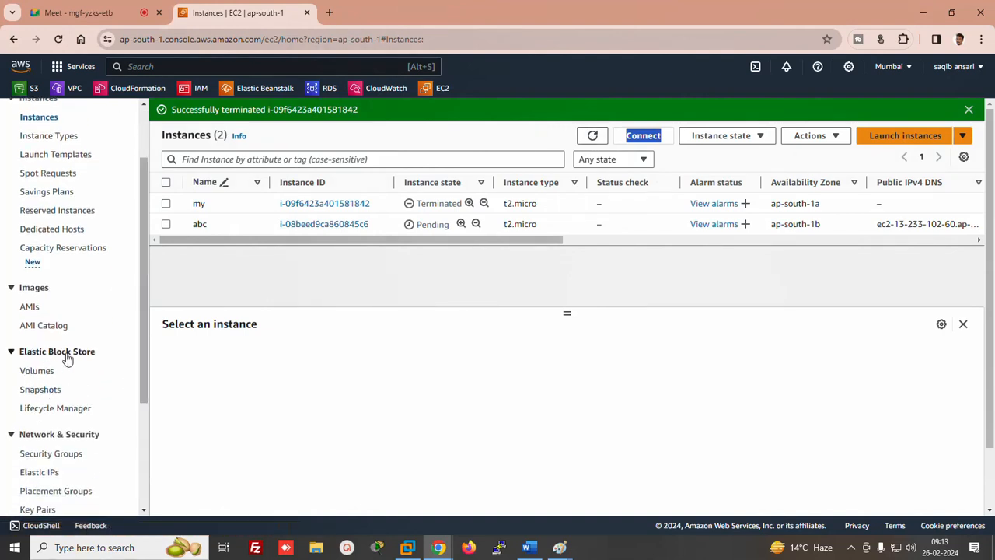
Open the EBS volumes list and highlight the new volume's 30 GiB size
click(40, 372)
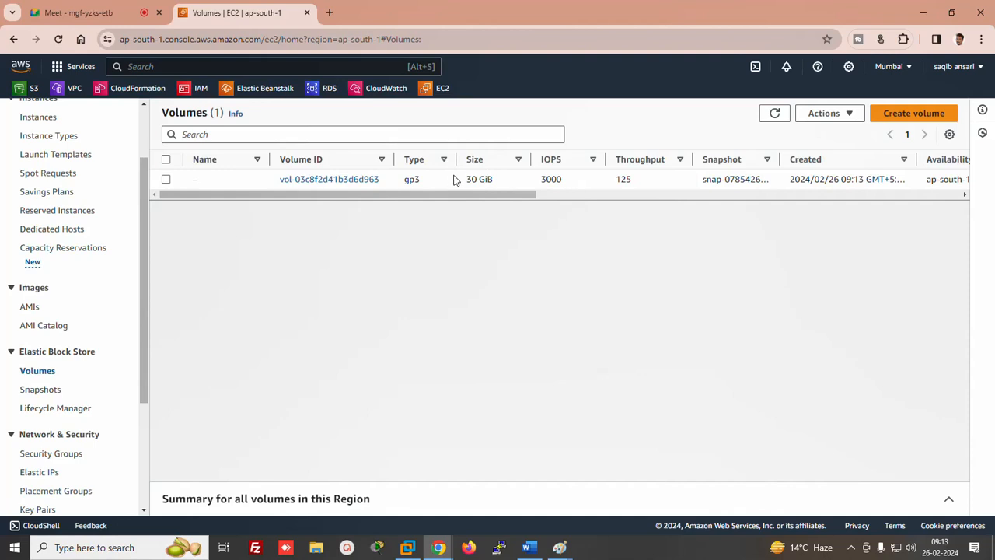
drag(456, 180, 513, 183)
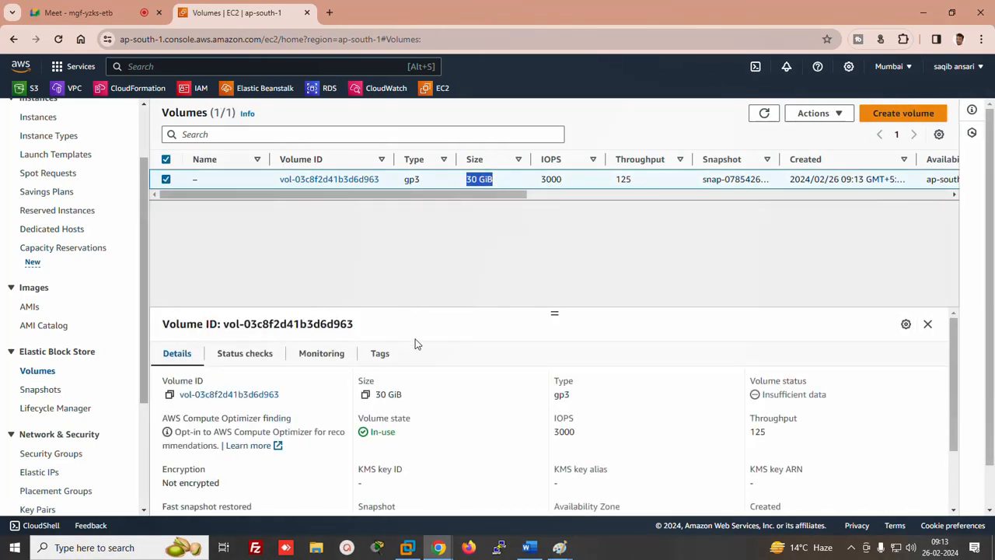
scroll(132, 288, up, 2)
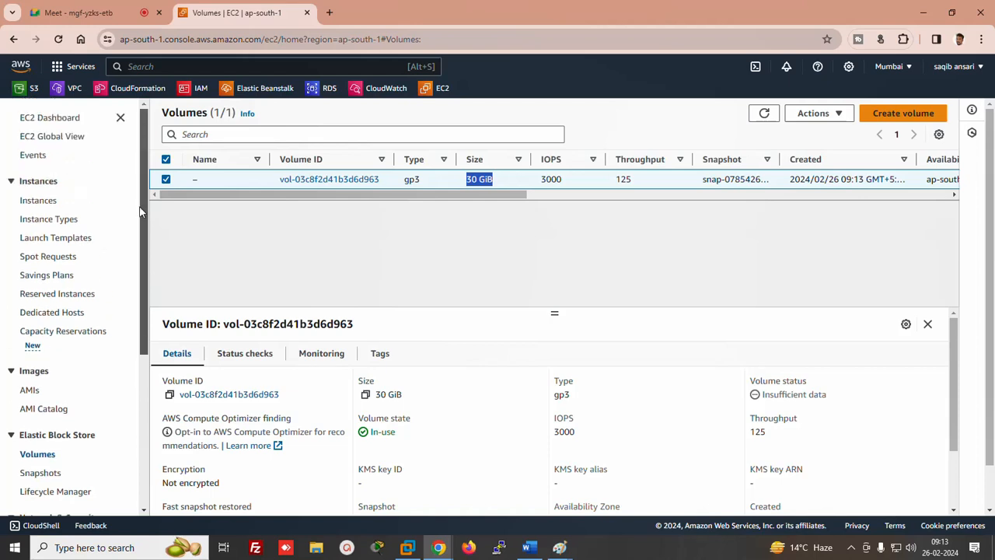
Go back through Instance Types to the Instances list and select the running abc instance
click(42, 221)
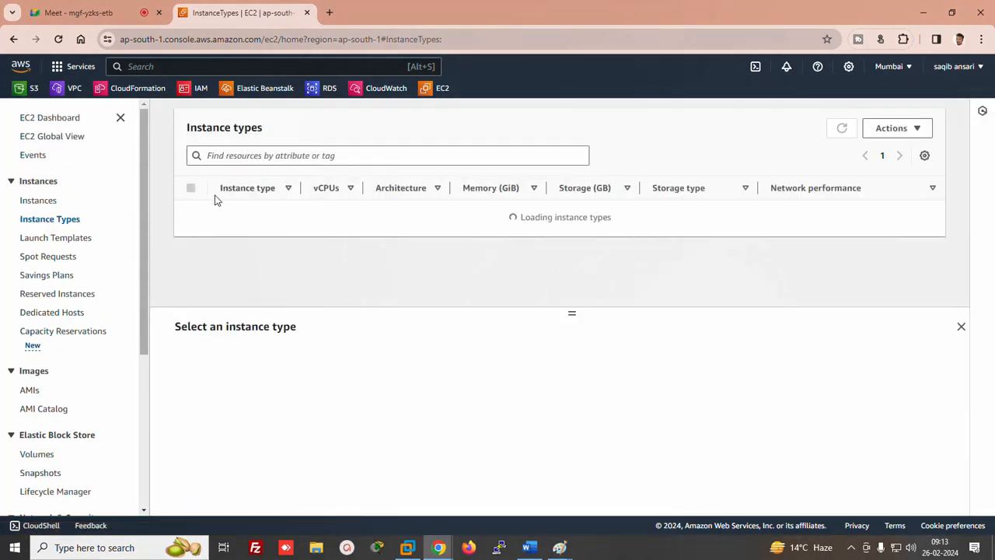
click(48, 204)
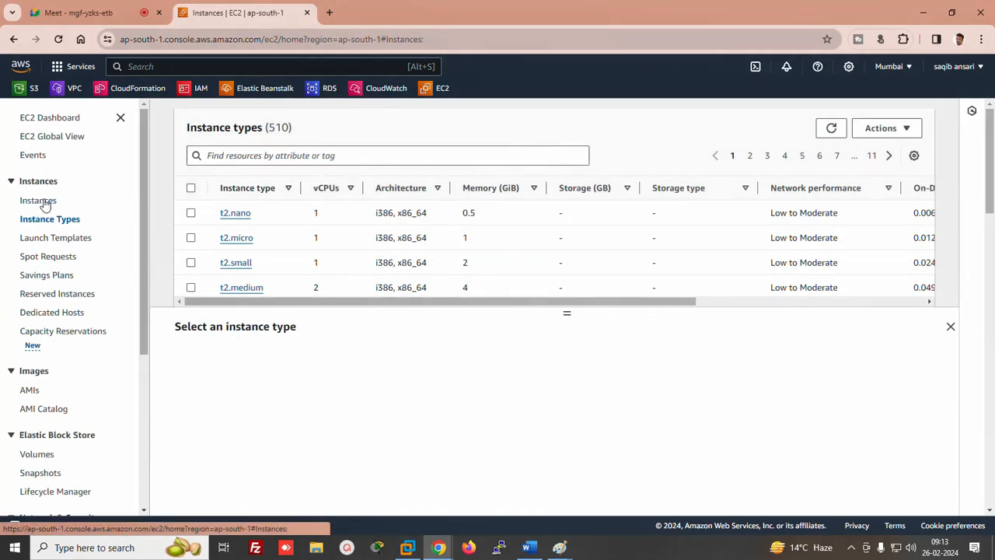
click(165, 224)
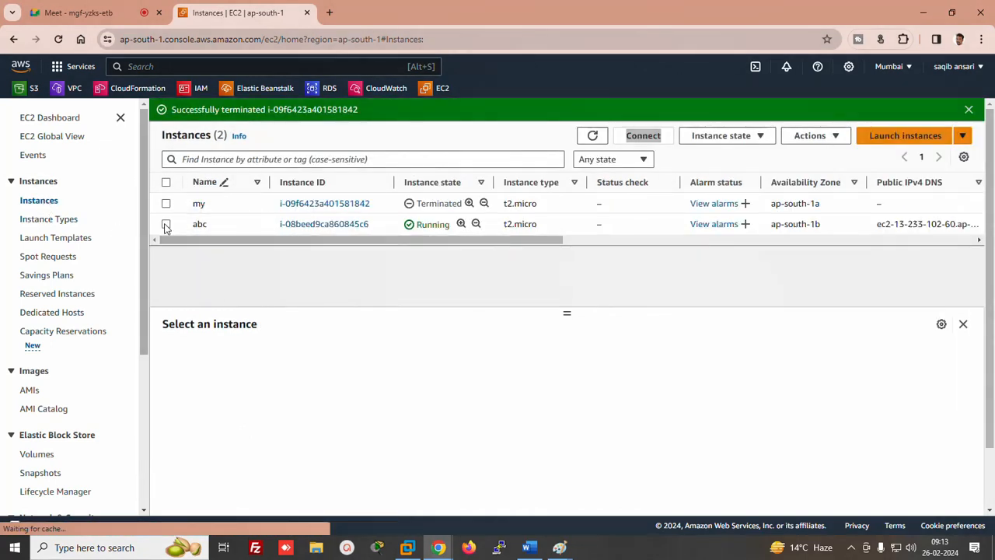
Terminate instance abc via Instance state, then view Volumes where the 30 GiB gp3 volume remains
click(729, 136)
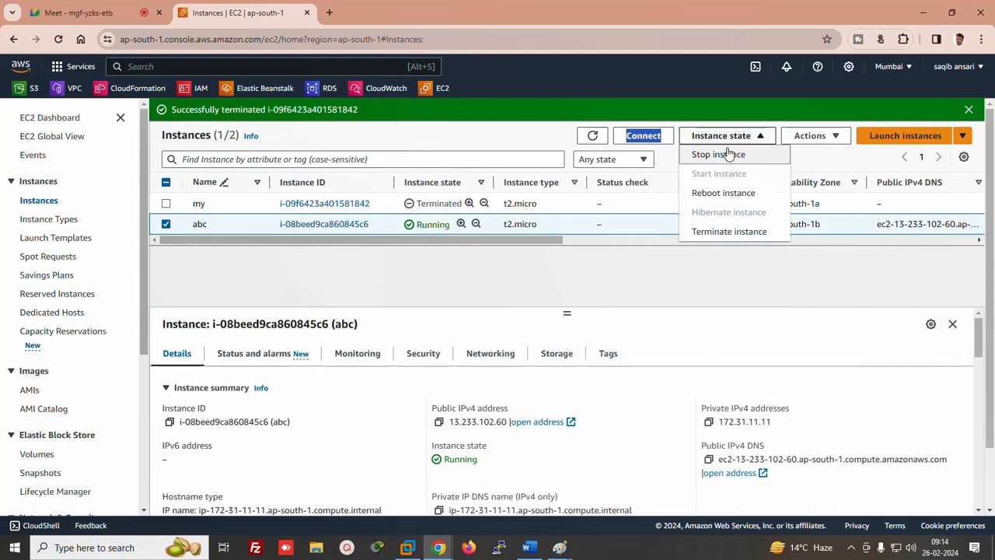
click(726, 231)
click(778, 403)
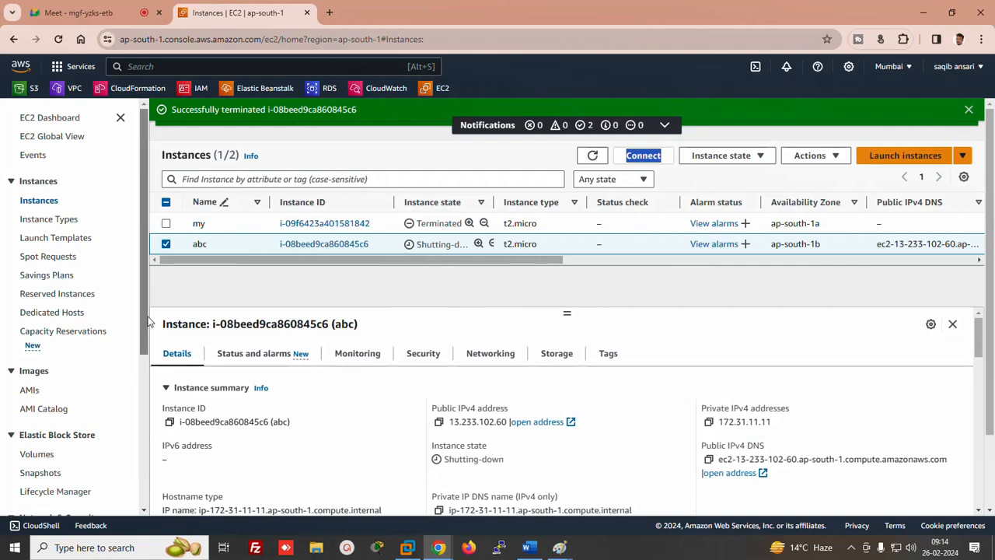
drag(149, 320, 133, 370)
click(32, 349)
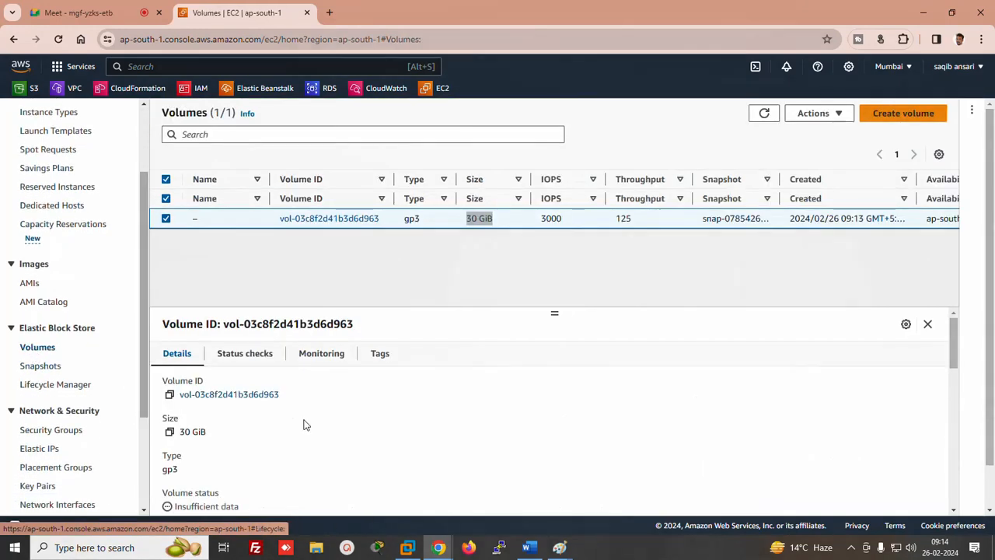
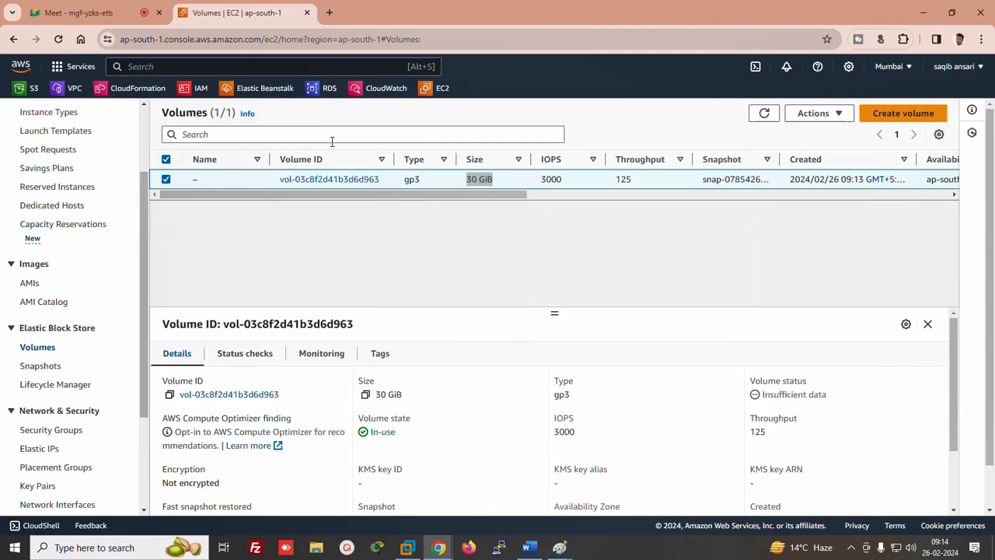
Refresh the ap-south-1 Volumes list to confirm the 30 GiB gp3 volume is gone
click(764, 114)
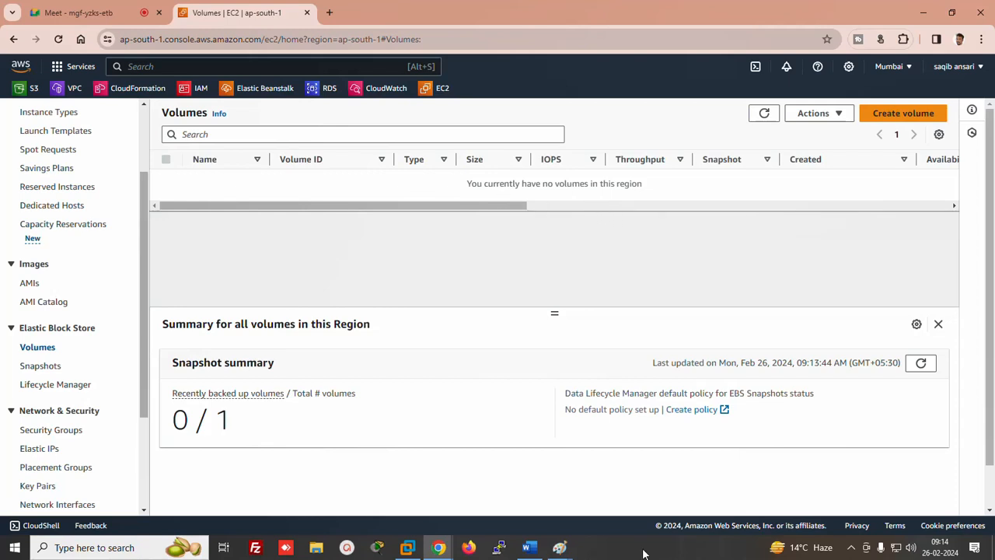
click(557, 552)
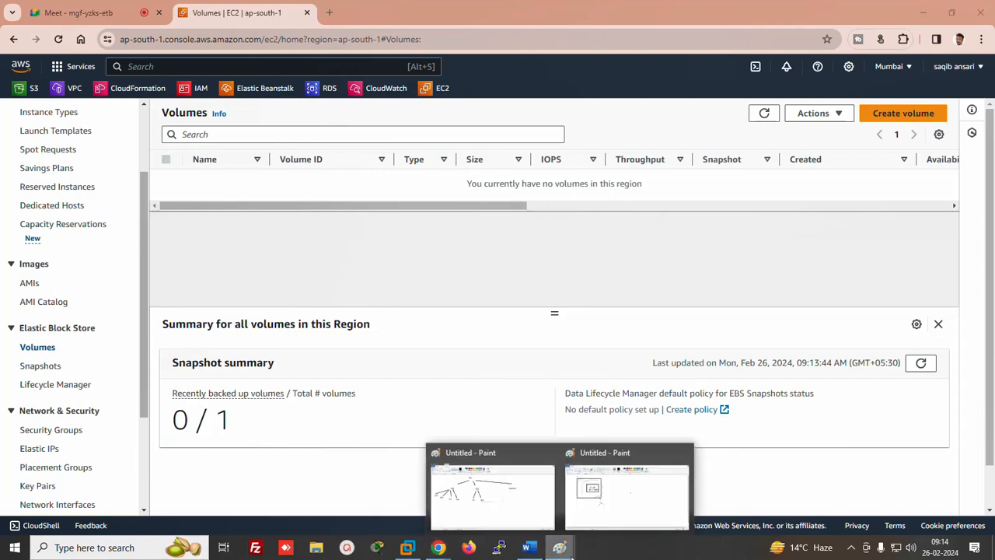
In the Paint diagram, undo the last strokes and draw an X over the left server box
click(599, 504)
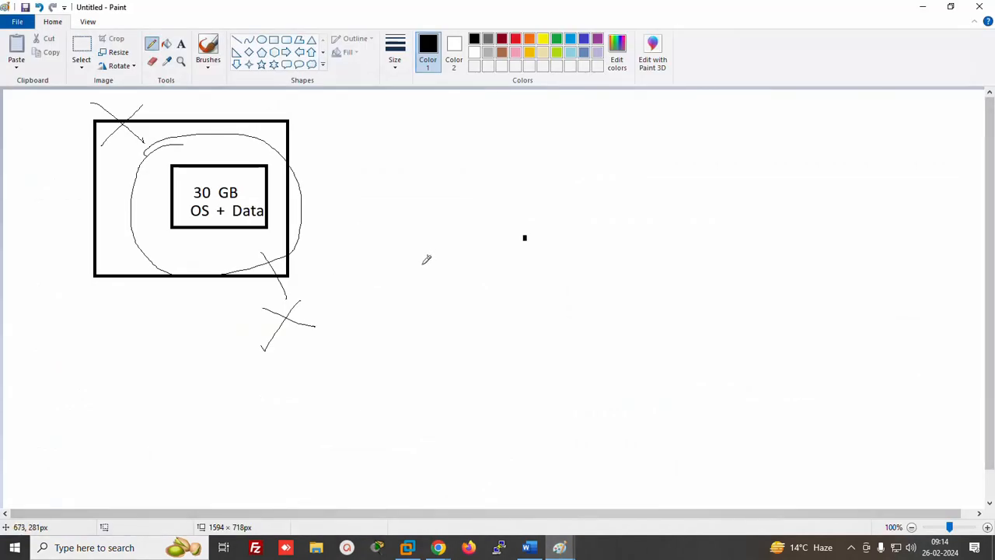
key(ctrl+z)
key(ctrl+z)
key(ctrl+z)
key(ctrl+z)
key(ctrl+z)
key(ctrl+z)
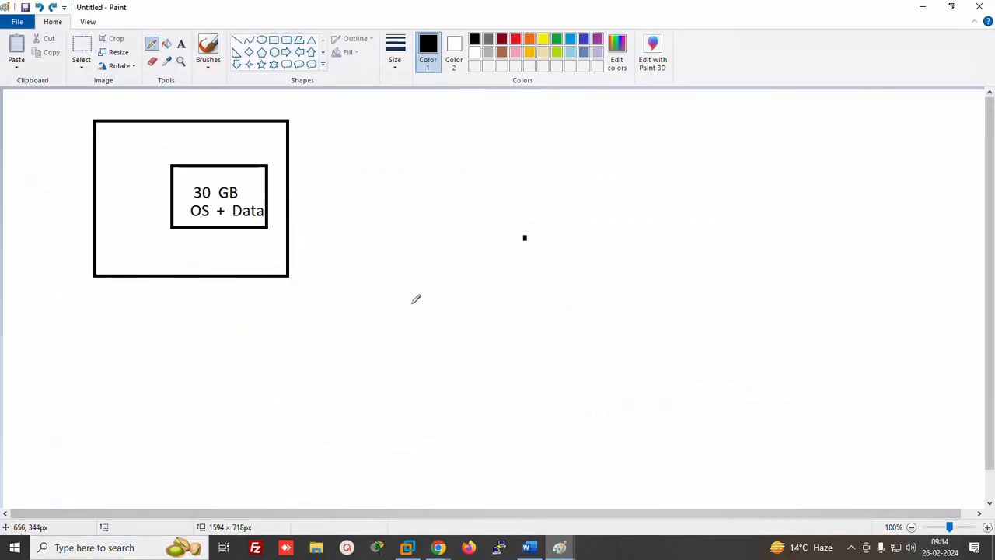
click(274, 40)
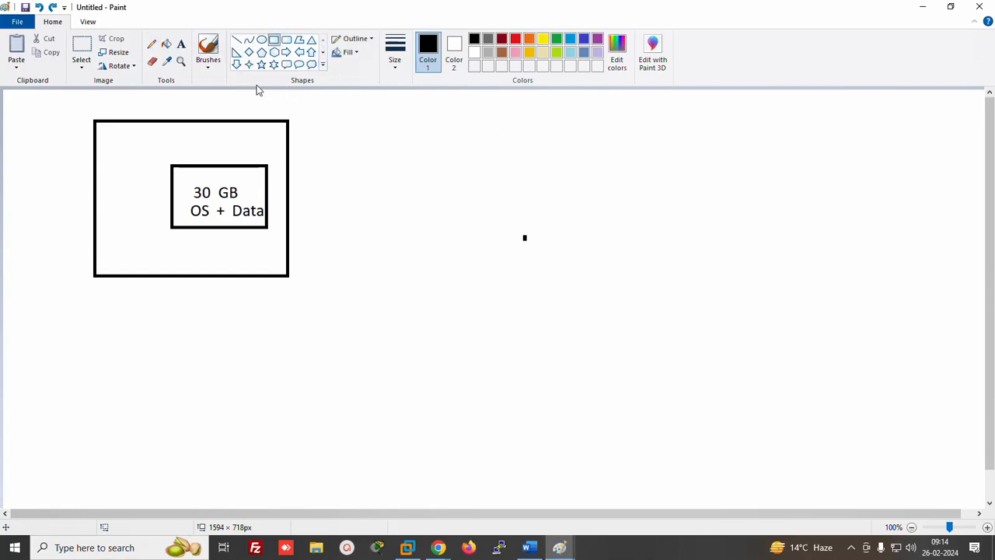
click(151, 45)
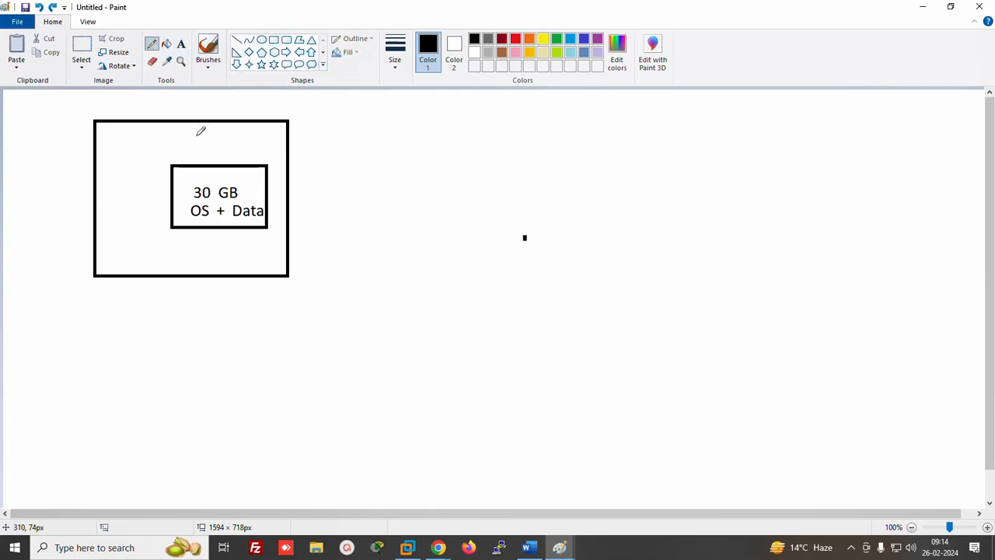
drag(114, 99, 175, 145)
drag(163, 93, 142, 132)
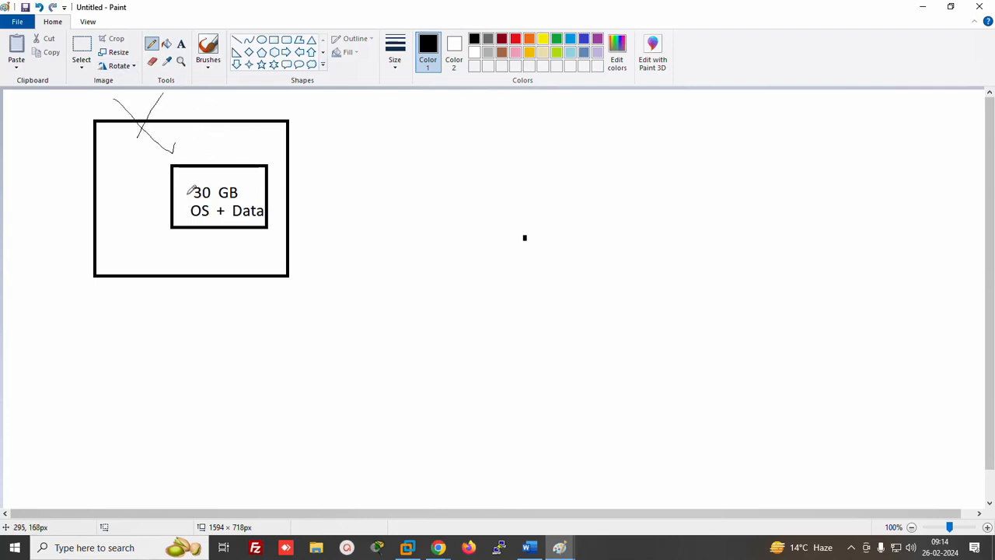
Draw a new box on the right and move the '30 GB OS + Data' disk into it
click(274, 39)
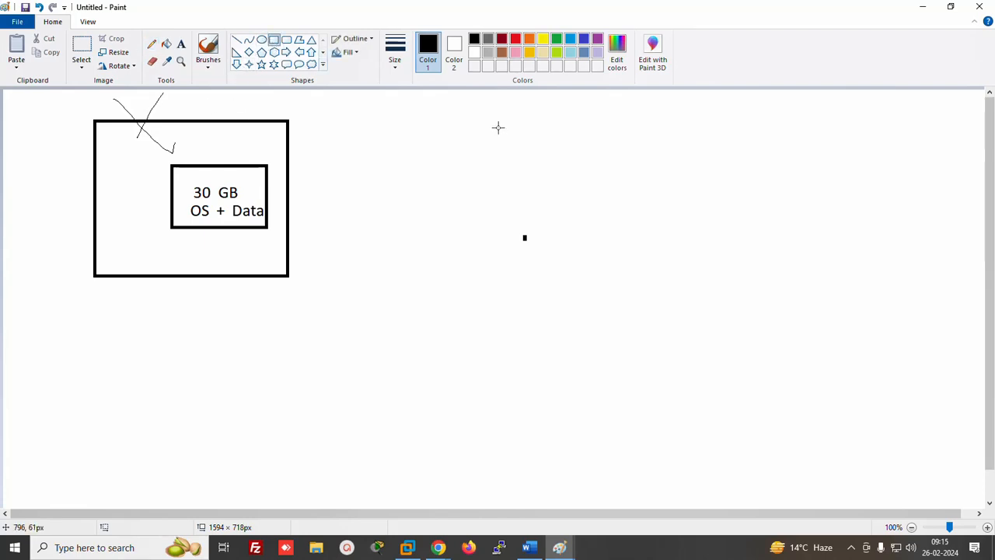
drag(489, 121, 759, 300)
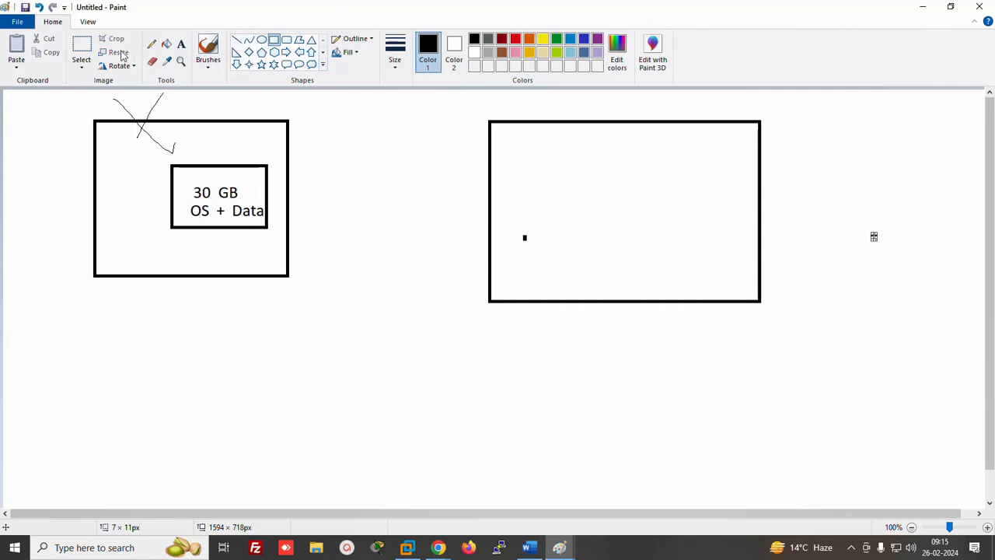
click(81, 47)
drag(159, 155, 280, 241)
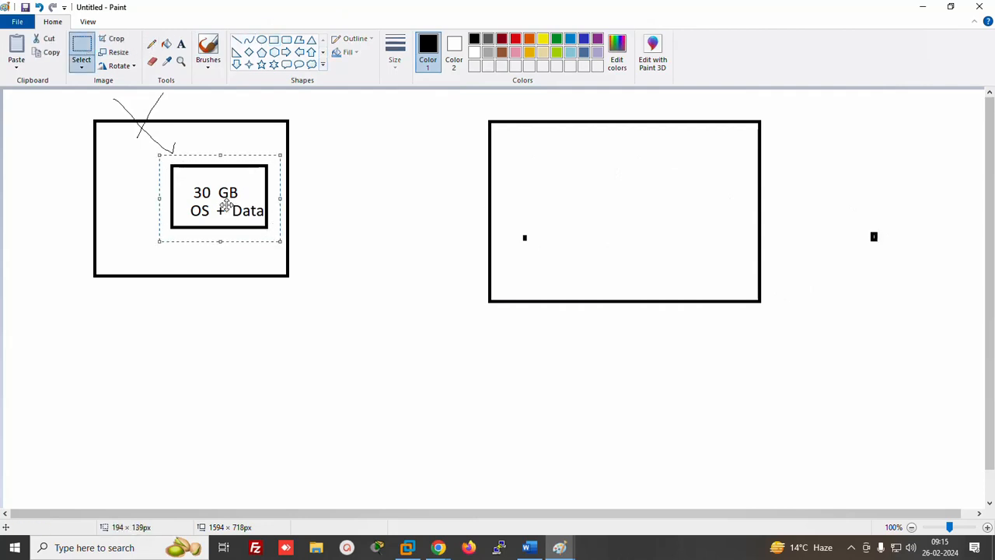
drag(225, 206, 648, 217)
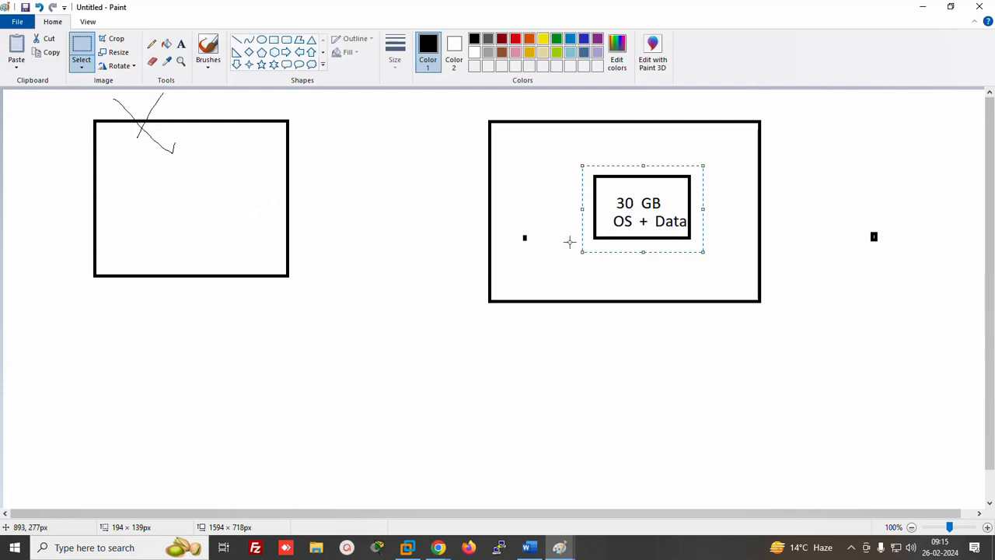
mouse_move(435, 550)
click(329, 502)
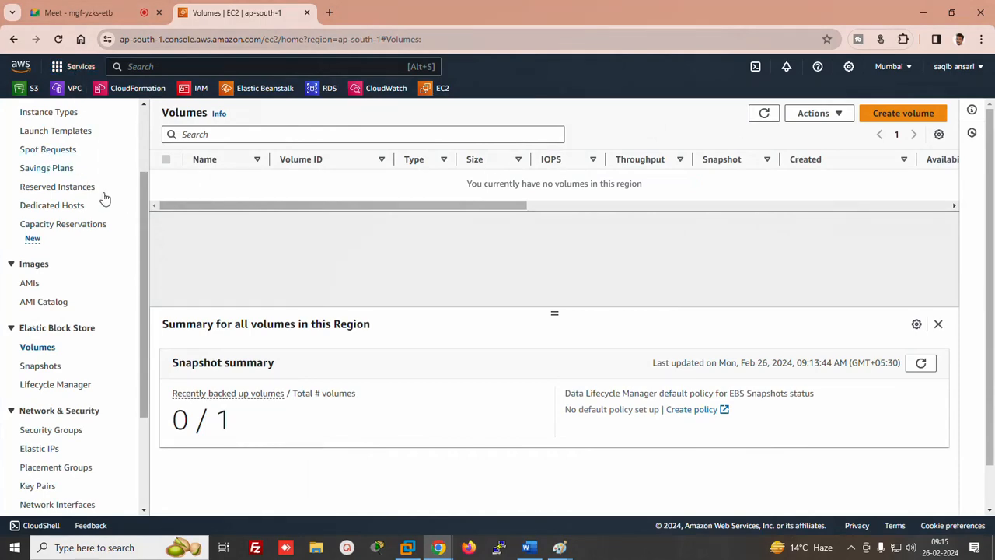
Start a new instance launch named 'test' using the abc key pair
scroll(143, 188, up, 2)
click(39, 201)
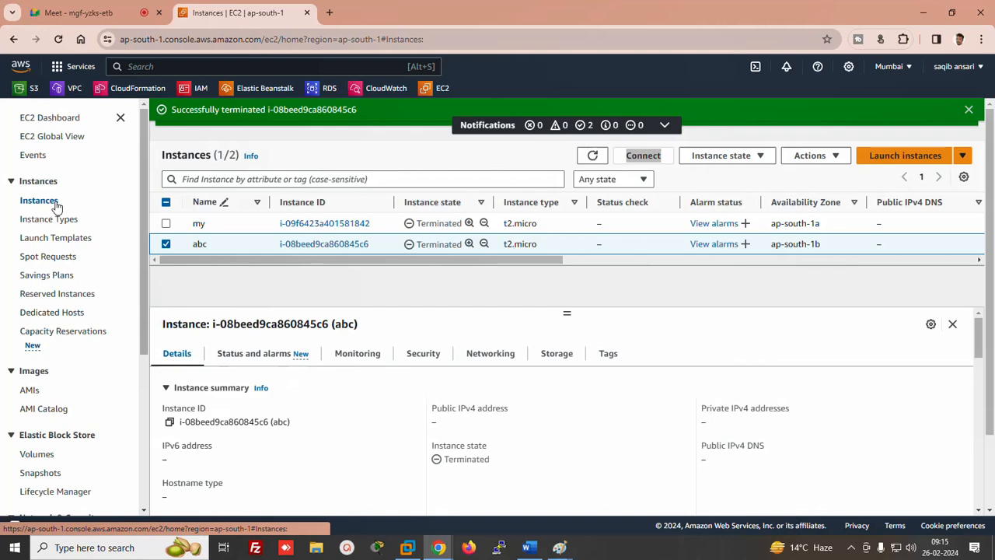
click(885, 158)
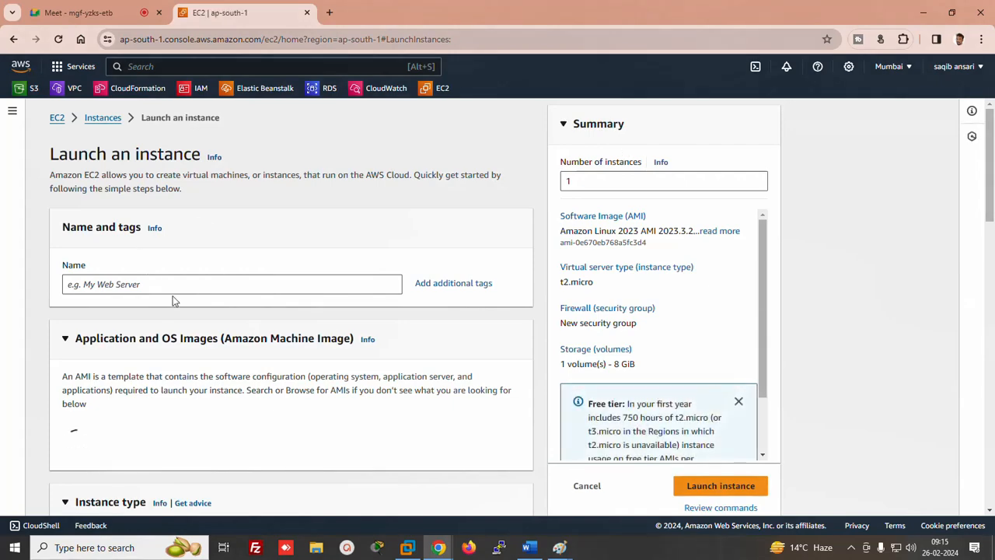
click(166, 281)
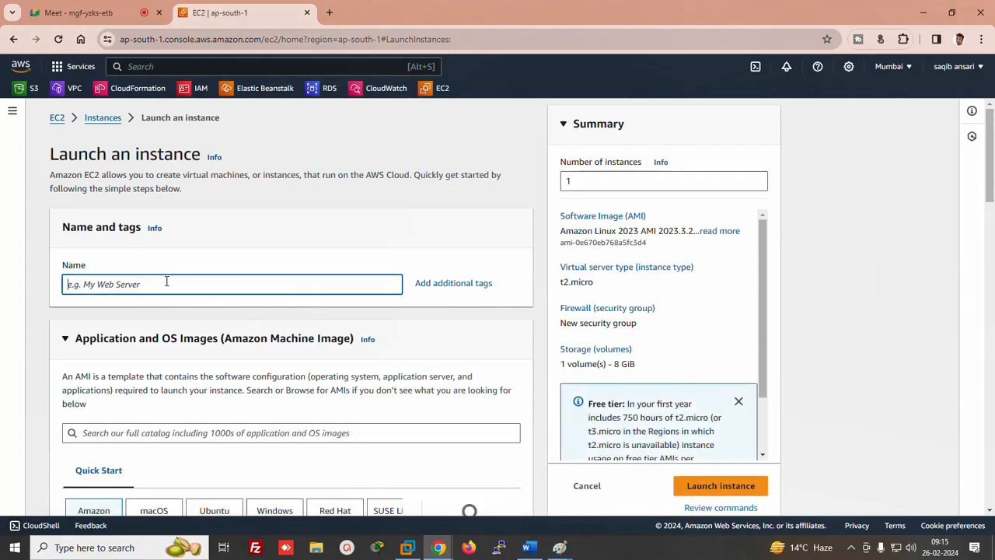
text(test)
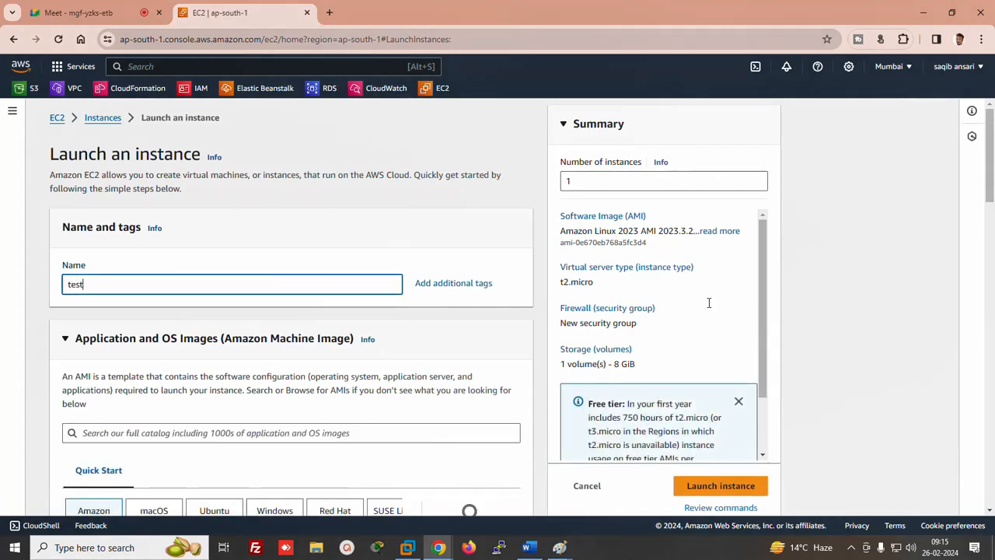
scroll(972, 295, down, 10)
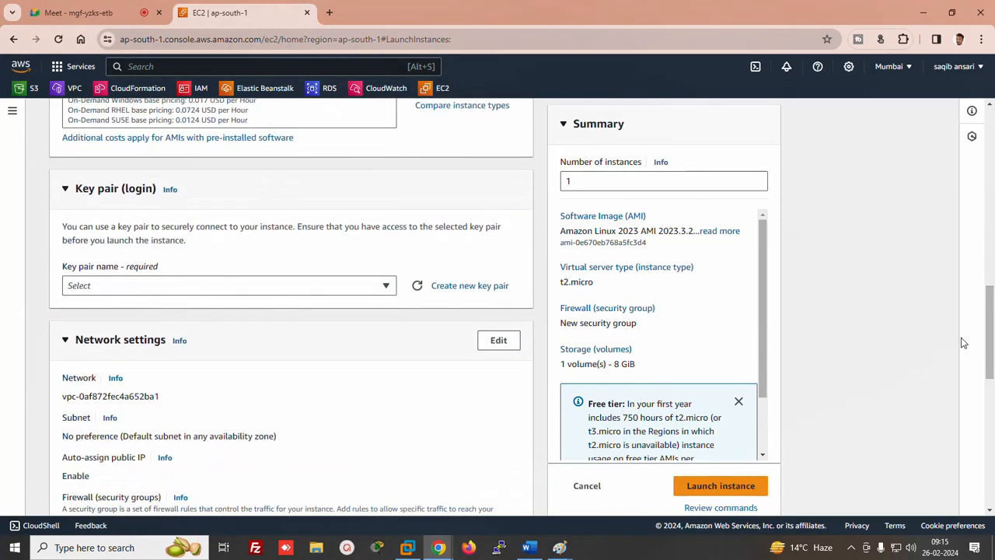
click(340, 294)
click(78, 350)
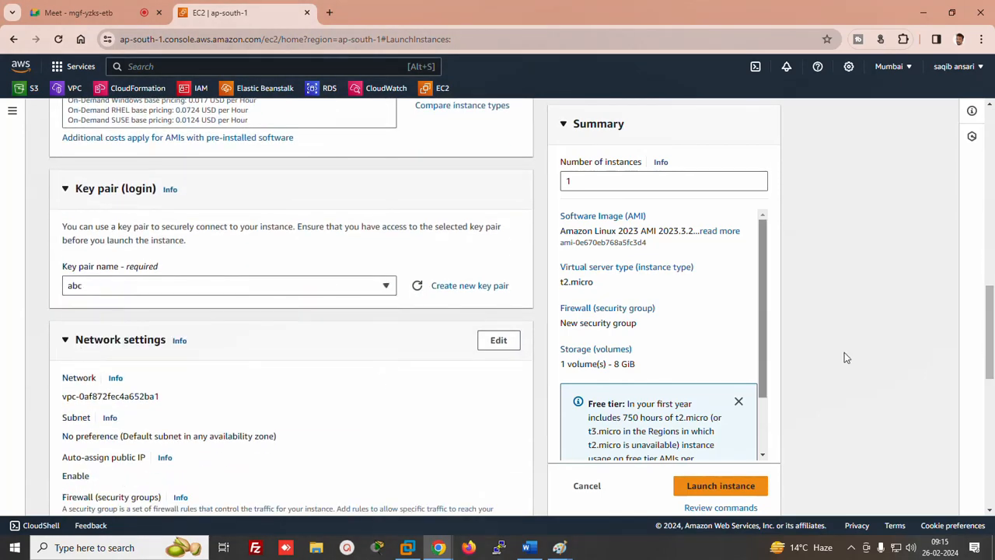
Set the root volume's Delete on termination to No and launch the instance
click(987, 275)
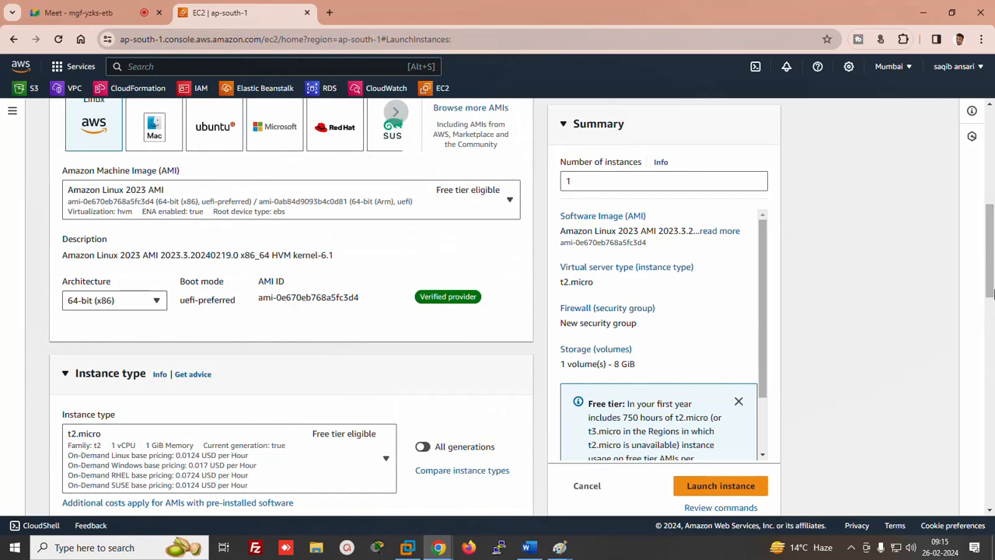
drag(987, 290, 992, 478)
click(513, 220)
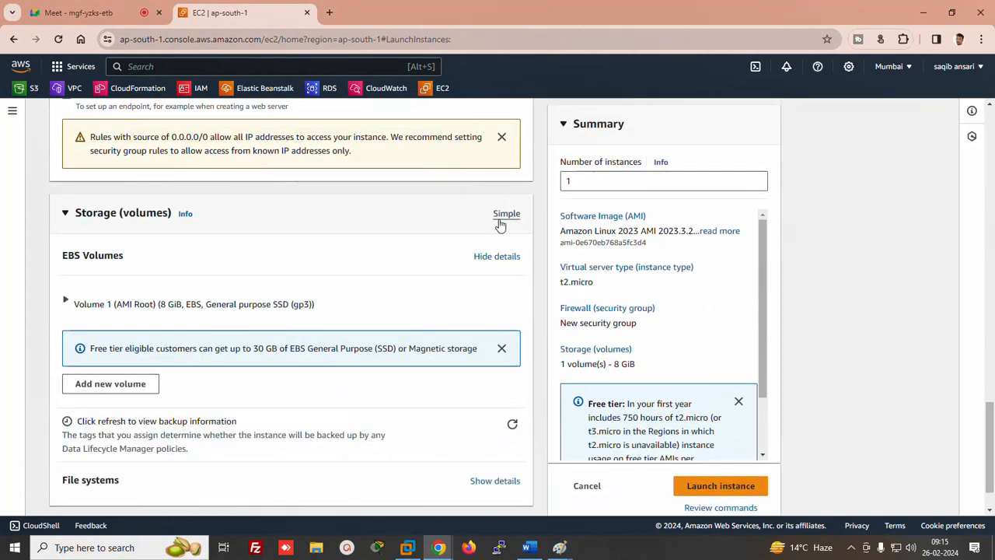
click(65, 303)
scroll(990, 415, down, 1)
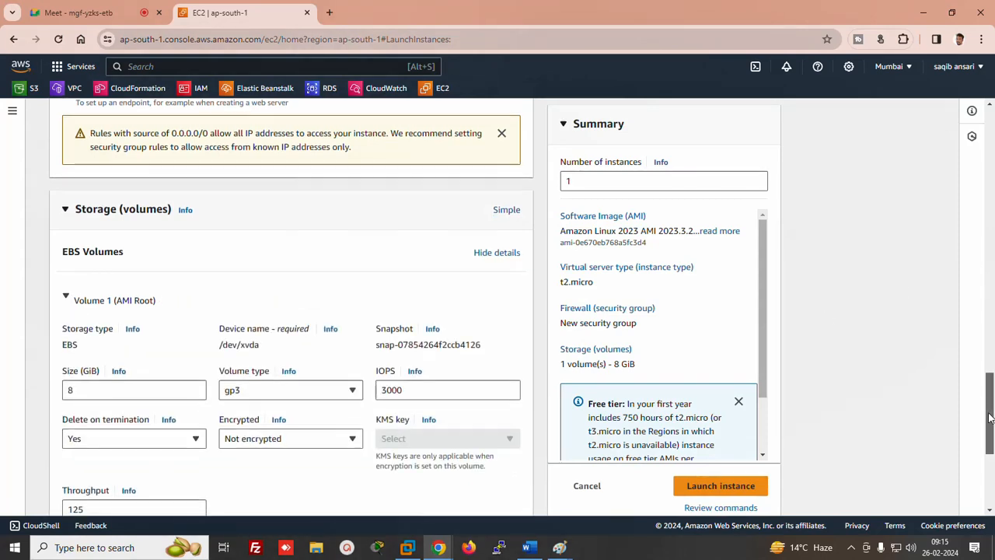
click(148, 349)
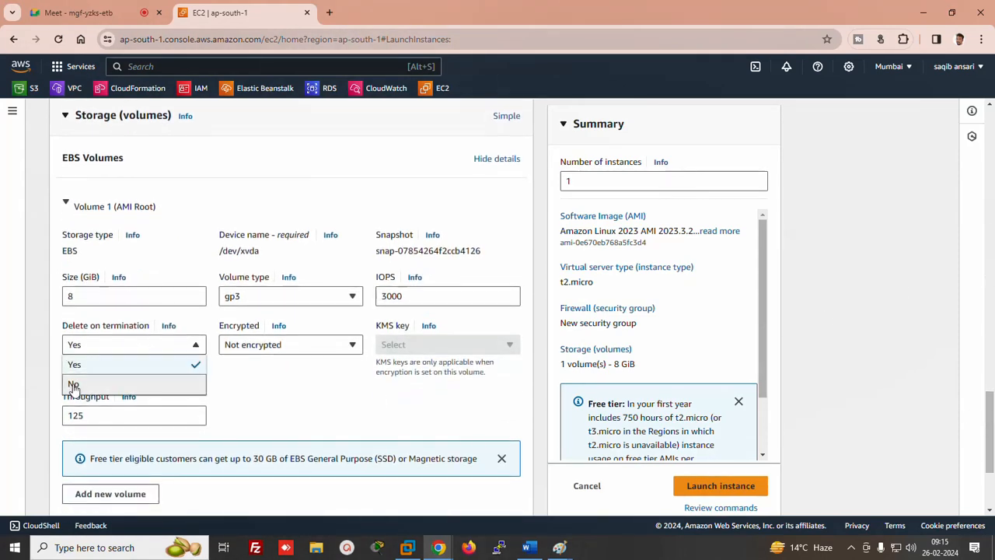
click(74, 383)
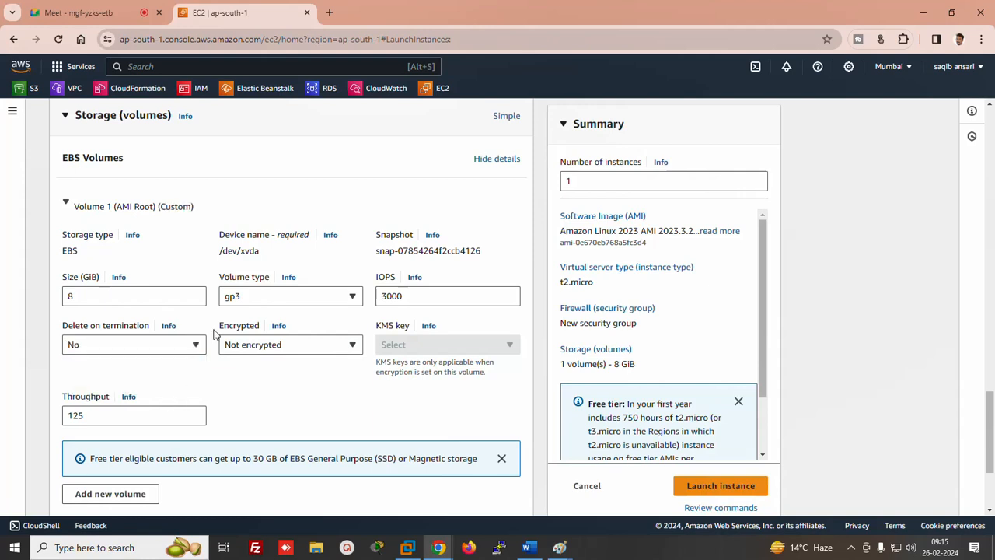
click(734, 483)
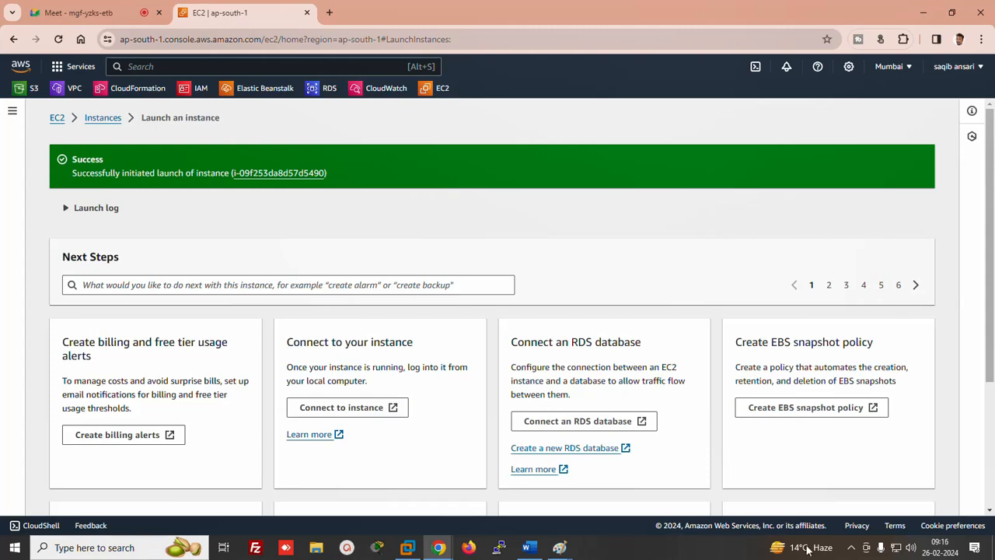
Refresh the Instances and Volumes lists to show the new test instance and its volume
scroll(984, 309, down, 5)
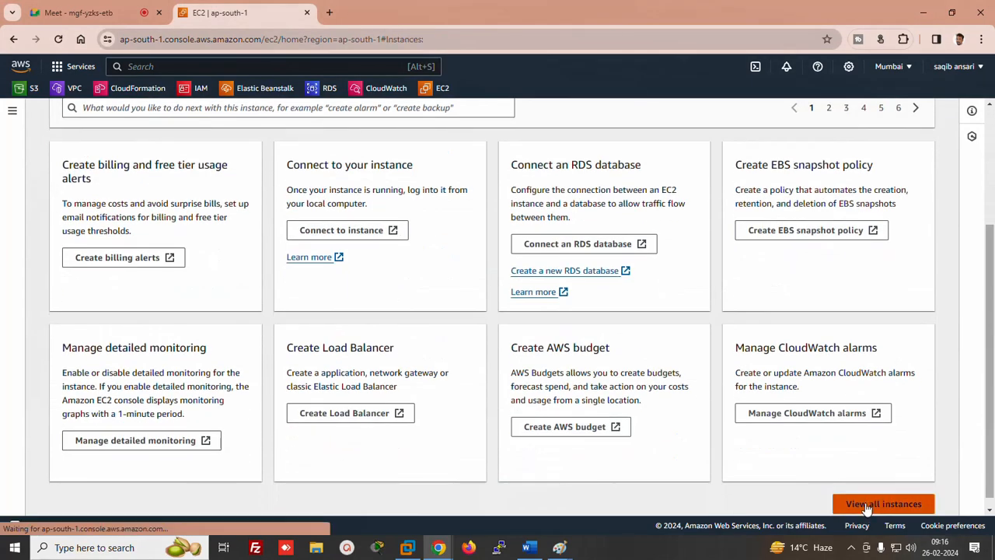
click(878, 504)
click(593, 155)
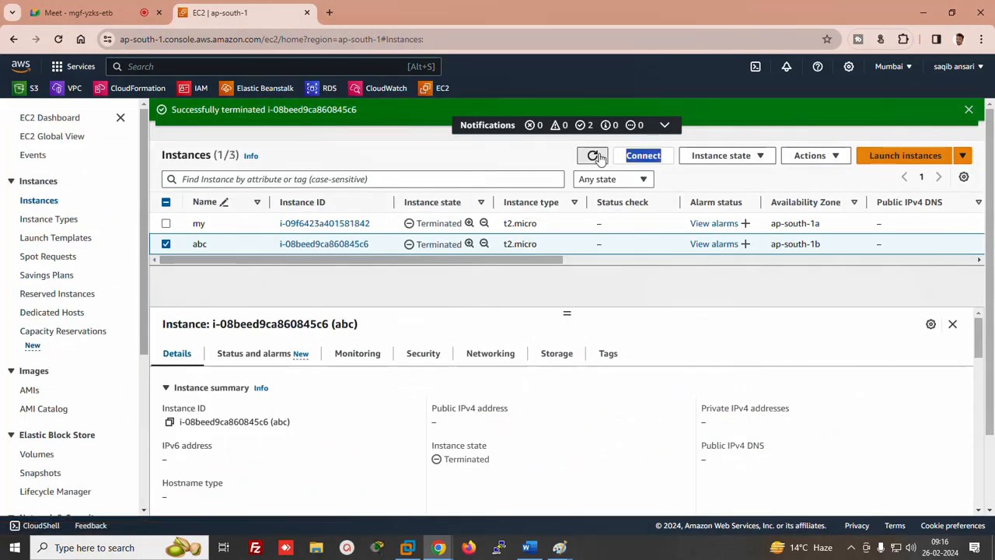
click(44, 456)
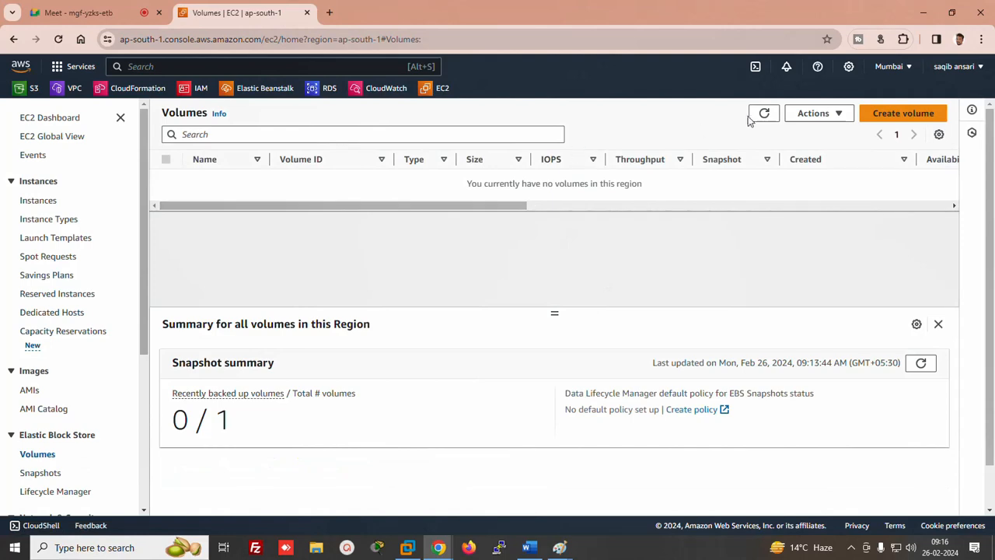
click(763, 114)
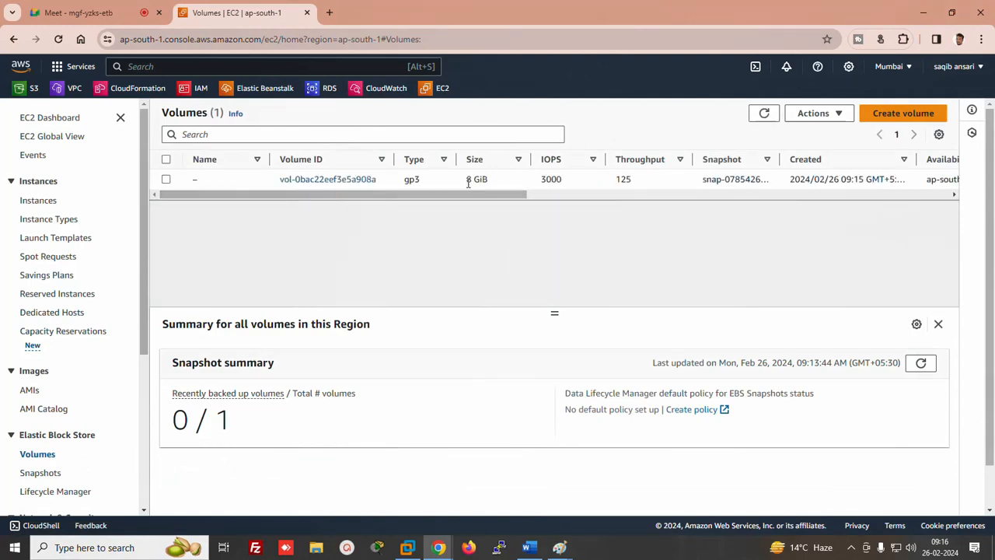
click(26, 200)
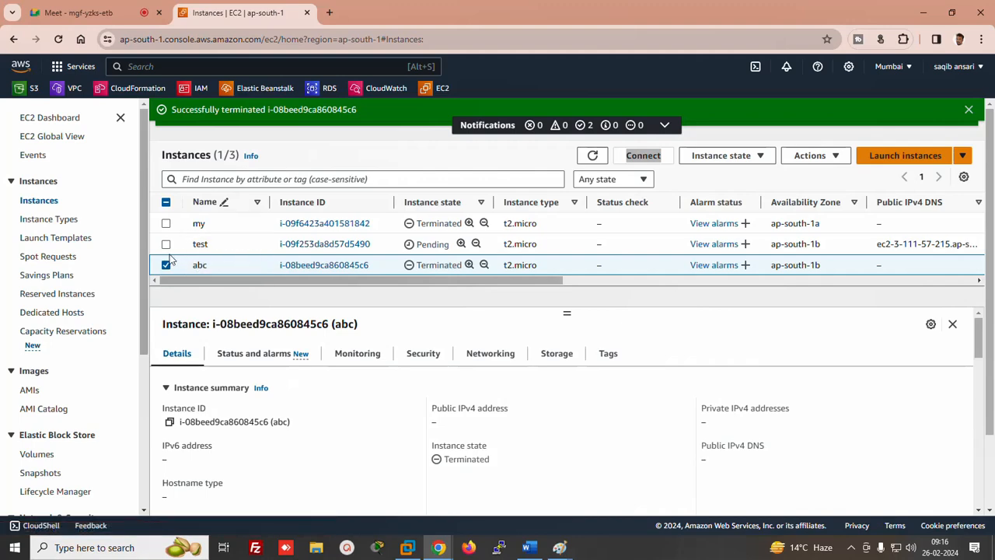
Terminate the test instance via Instance state and refresh the instances list
click(166, 244)
click(165, 265)
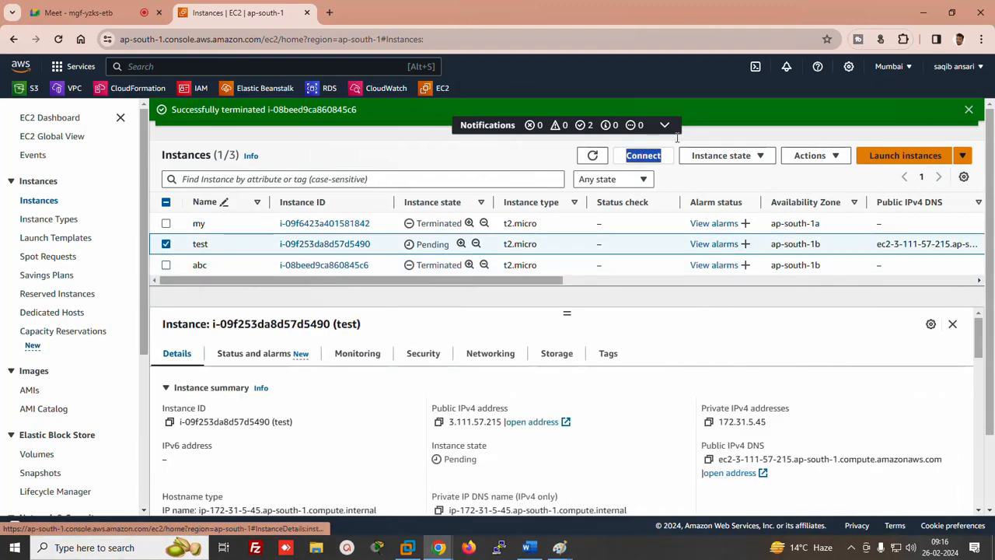
click(725, 157)
click(722, 251)
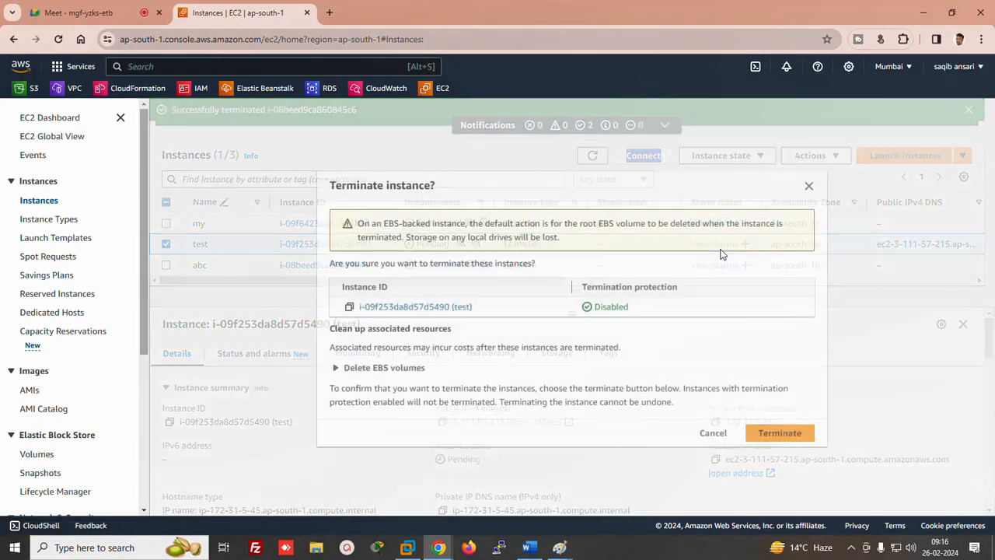
click(780, 432)
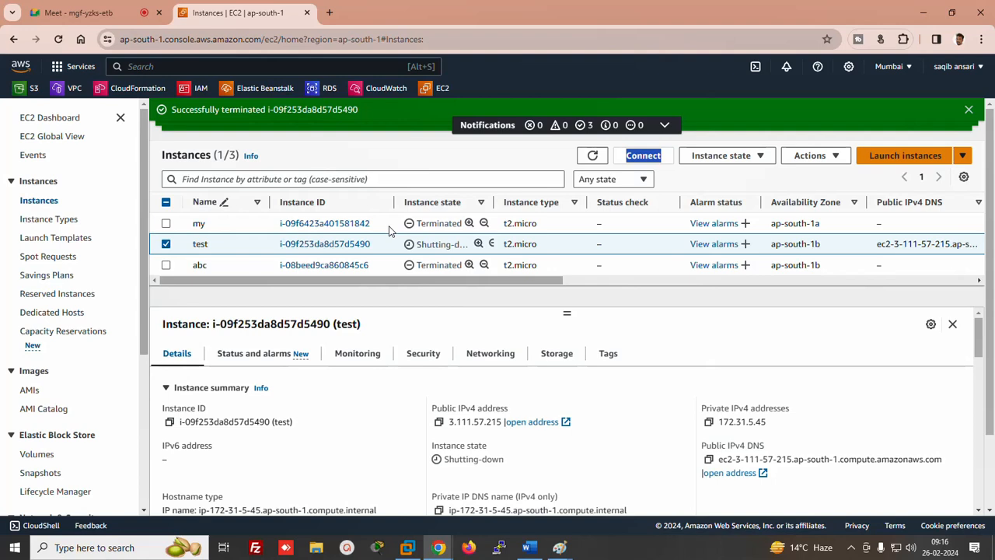
click(591, 156)
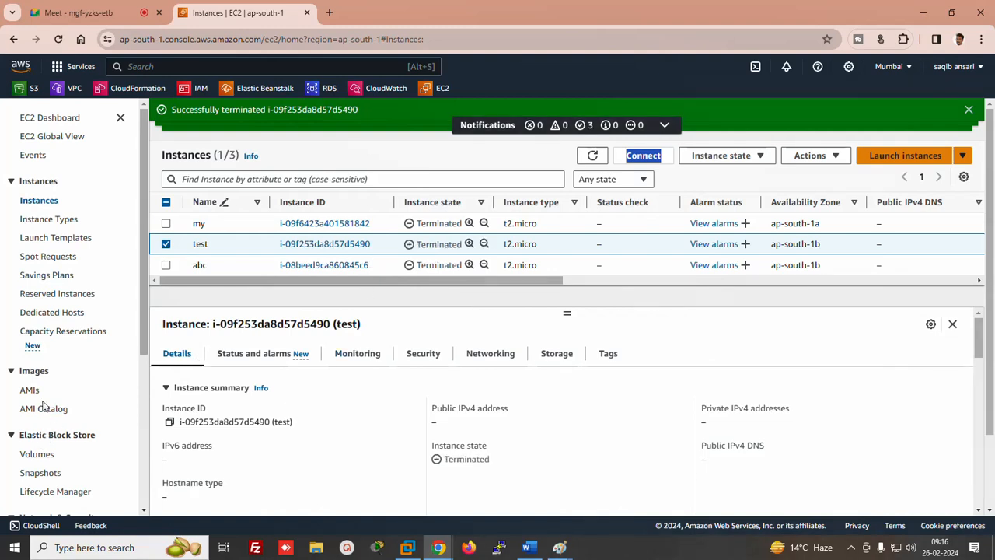
Delete the leftover 8 GiB gp3 volume from the refreshed Volumes list
click(31, 457)
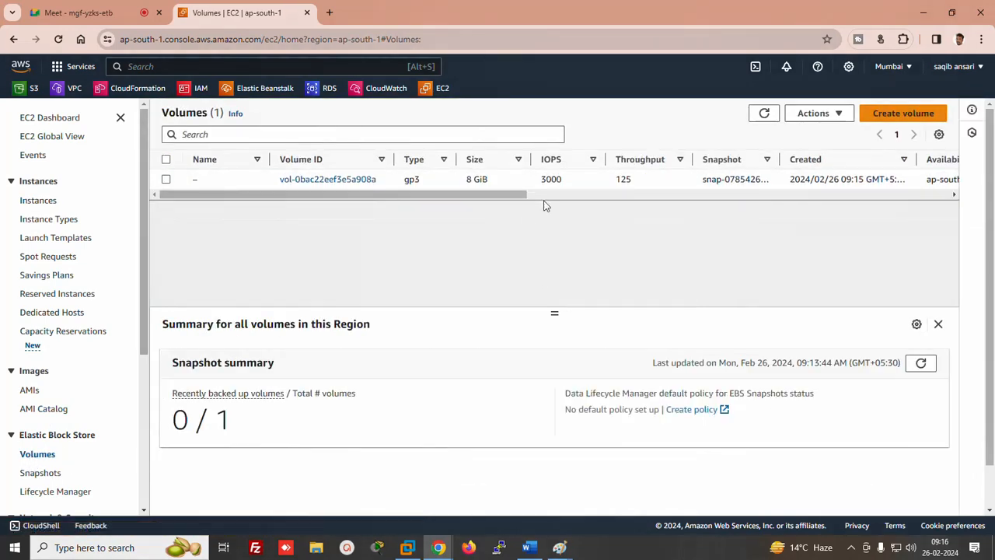
double_click(762, 114)
click(166, 179)
click(816, 114)
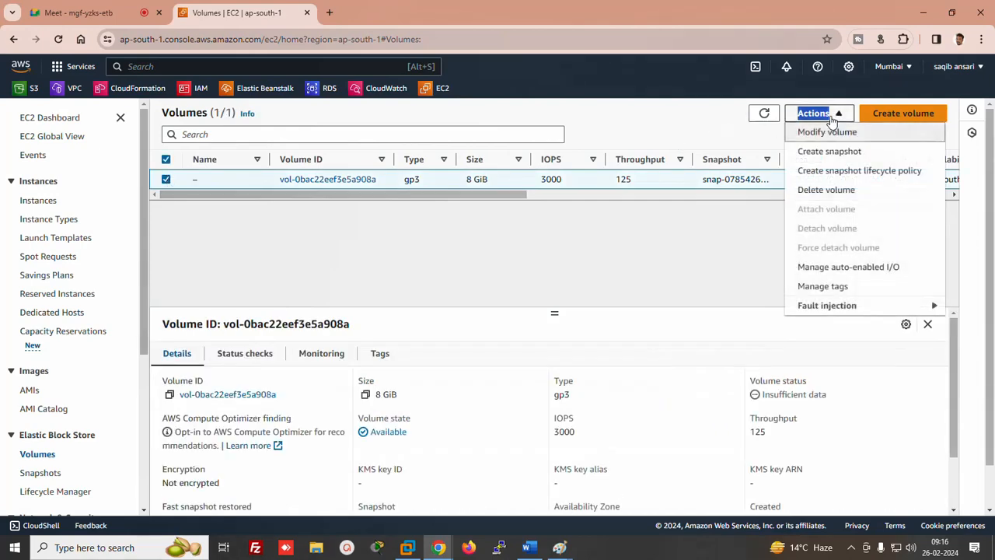
click(816, 191)
click(715, 374)
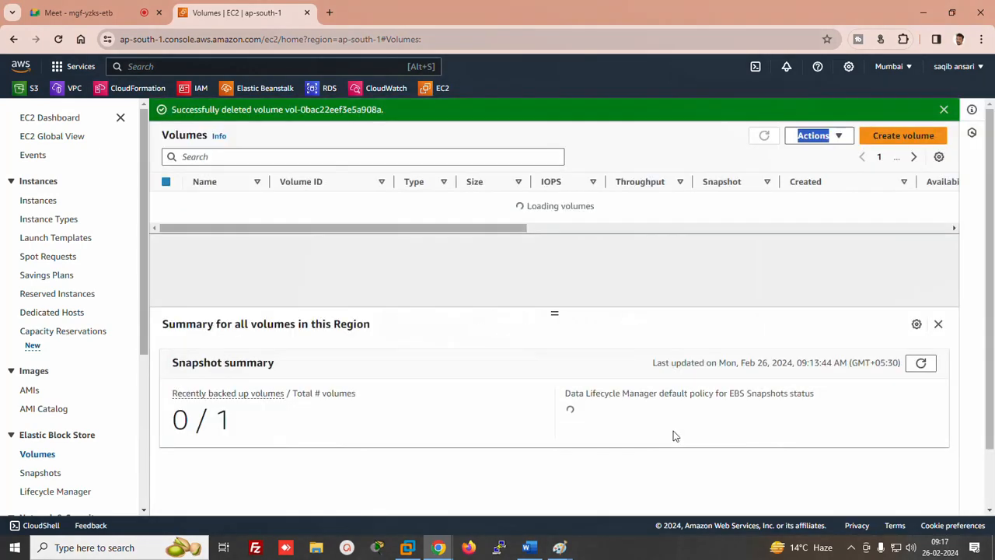
click(529, 548)
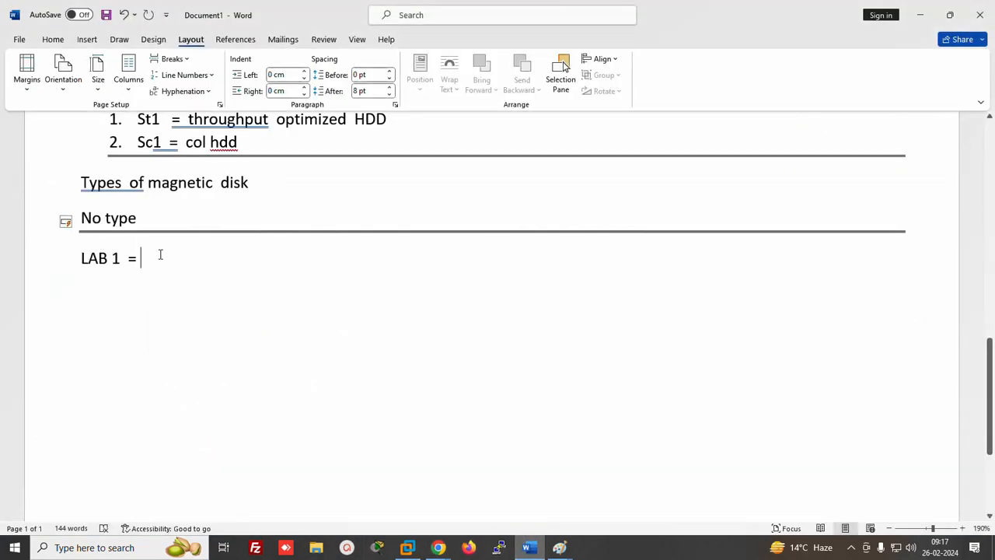
Note LAB 1 as 'instance terminate but storage not delete' and add LAB 2 about accessing terminated instance data from a new instance
text(instanc)
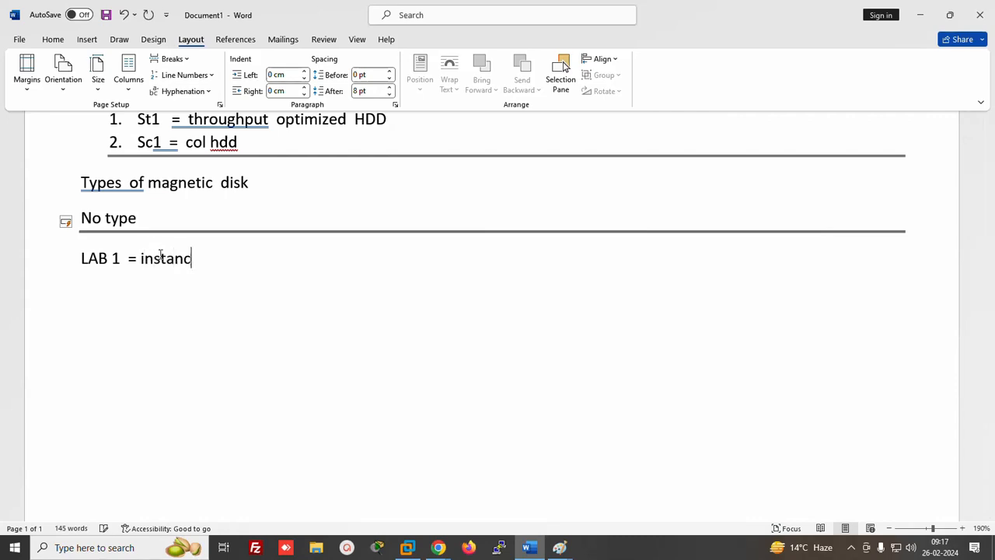
text(e term)
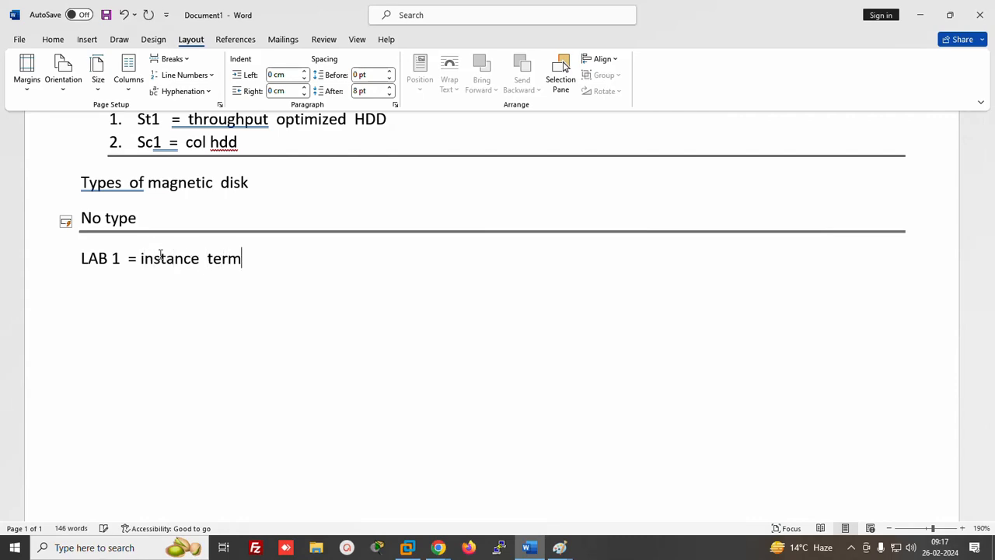
text(inate but s)
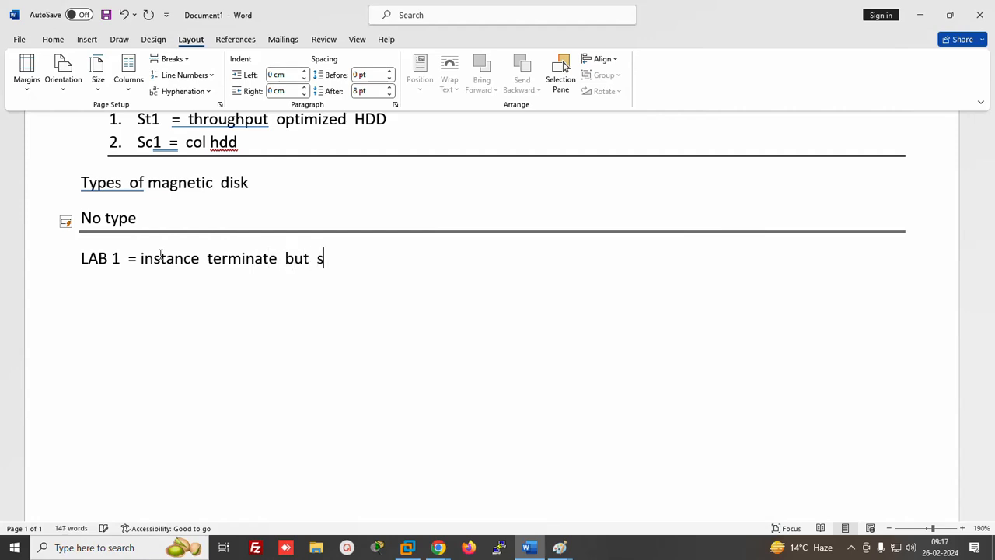
text(torage not de)
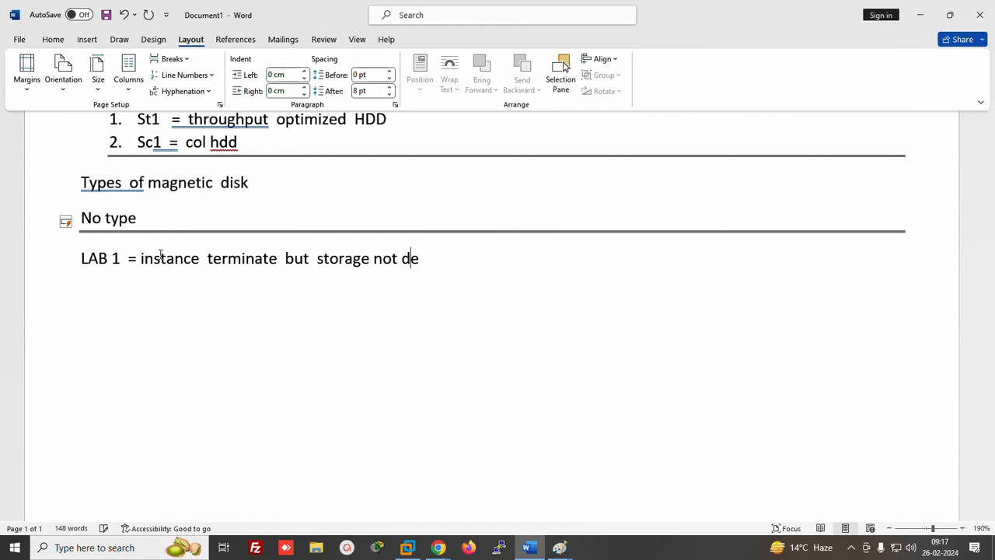
text(lete)
key(Return)
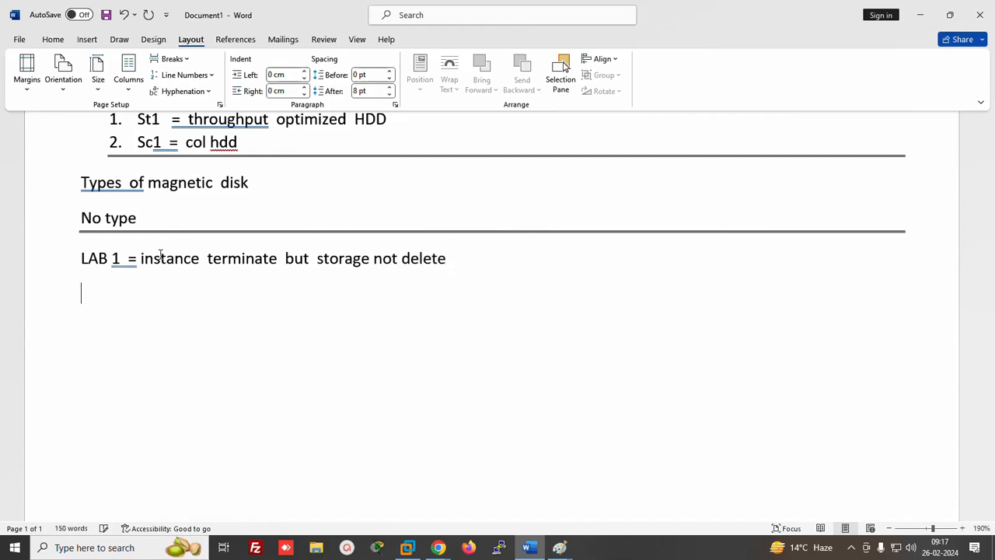
text(LAB  2  = access the)
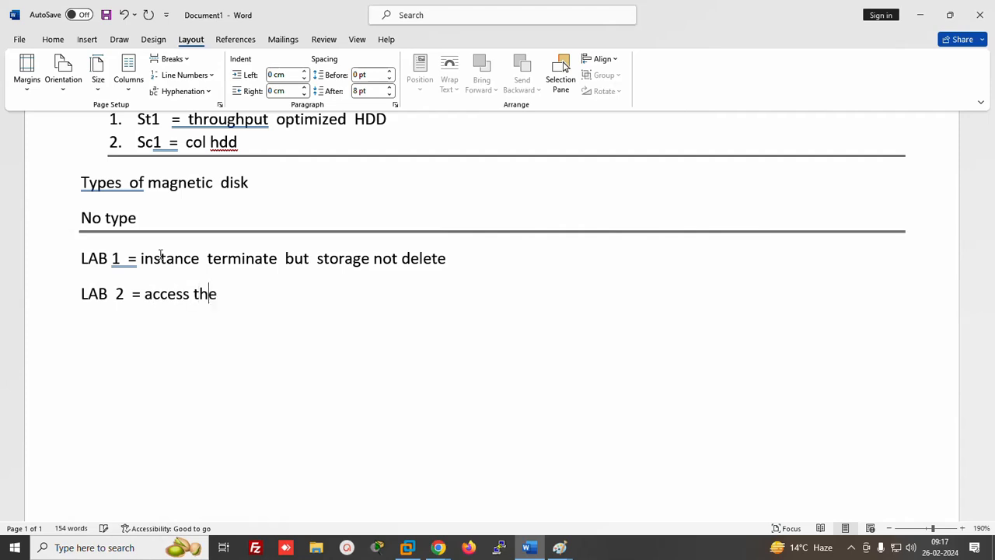
text( data of  term)
text(i)
key(BackSpace)
text(terminater)
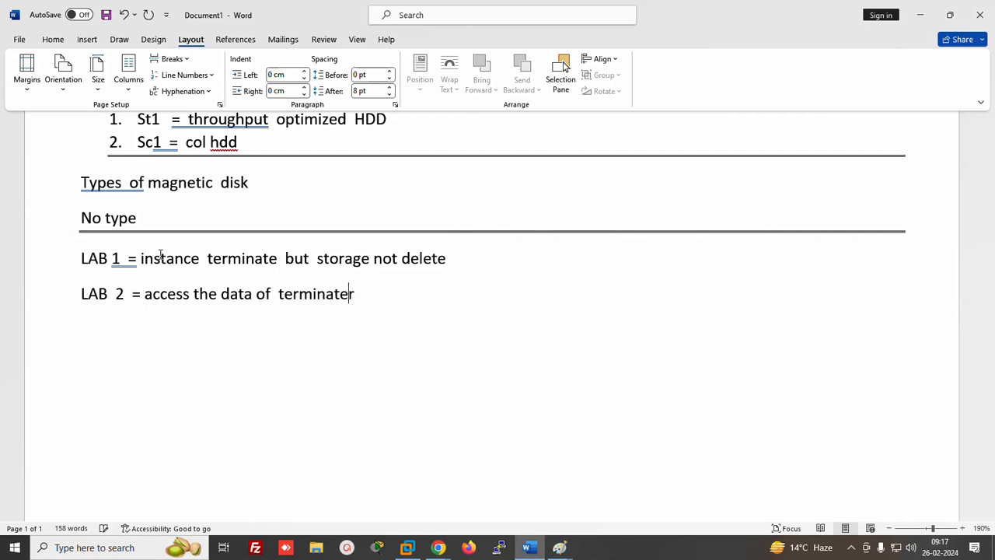
key(BackSpace)
text(d instance )
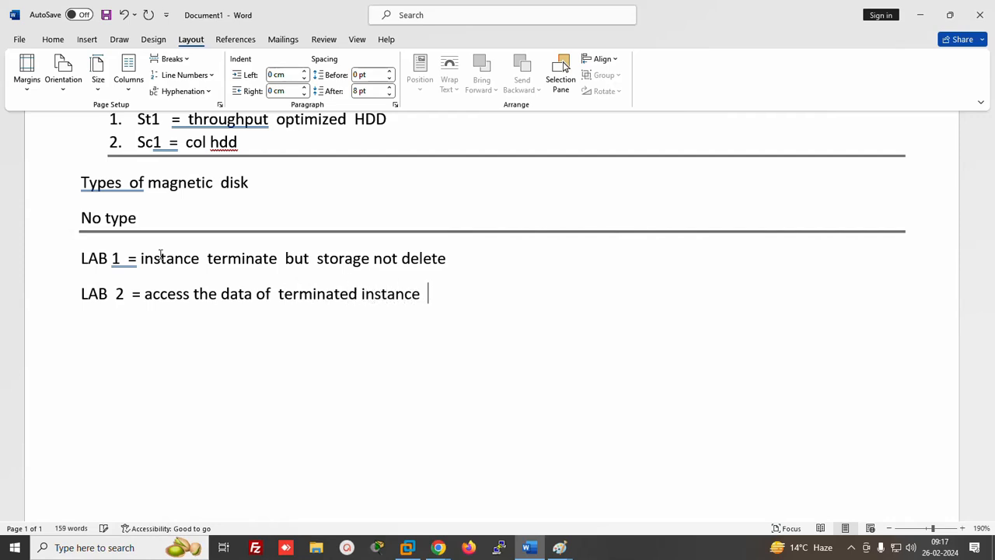
text(from new instance)
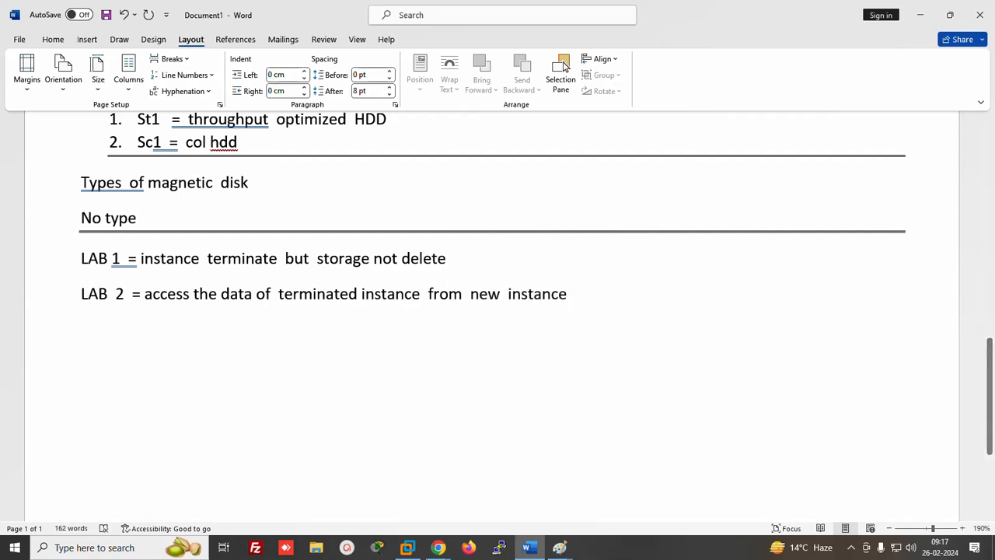
click(667, 553)
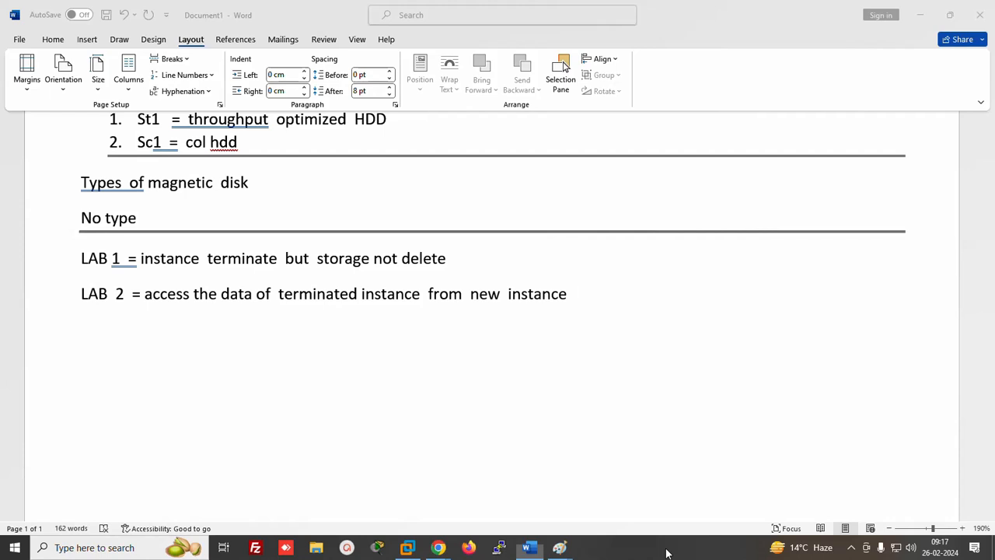
Launch Paint with mspaint and draw two server boxes, each with a small inner square
key(super+r)
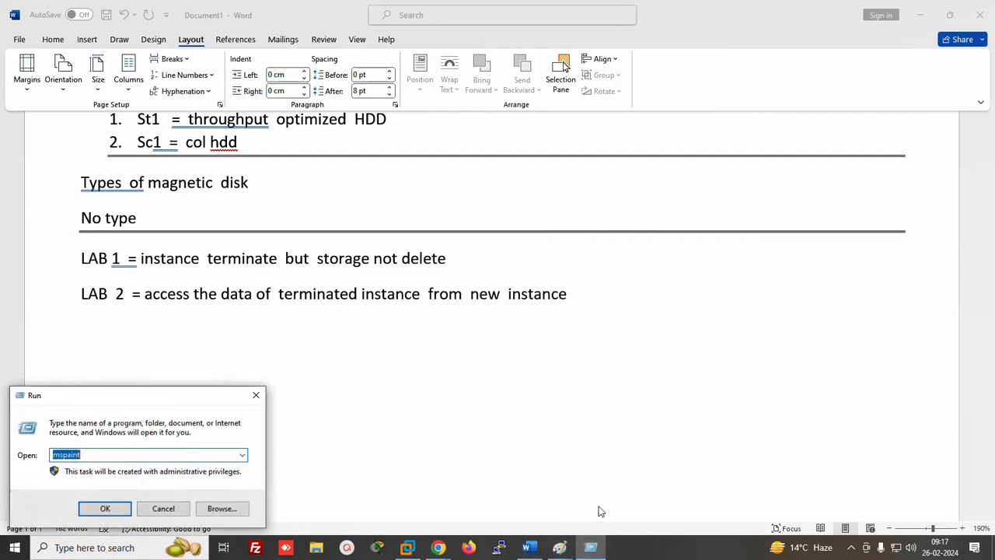
click(87, 507)
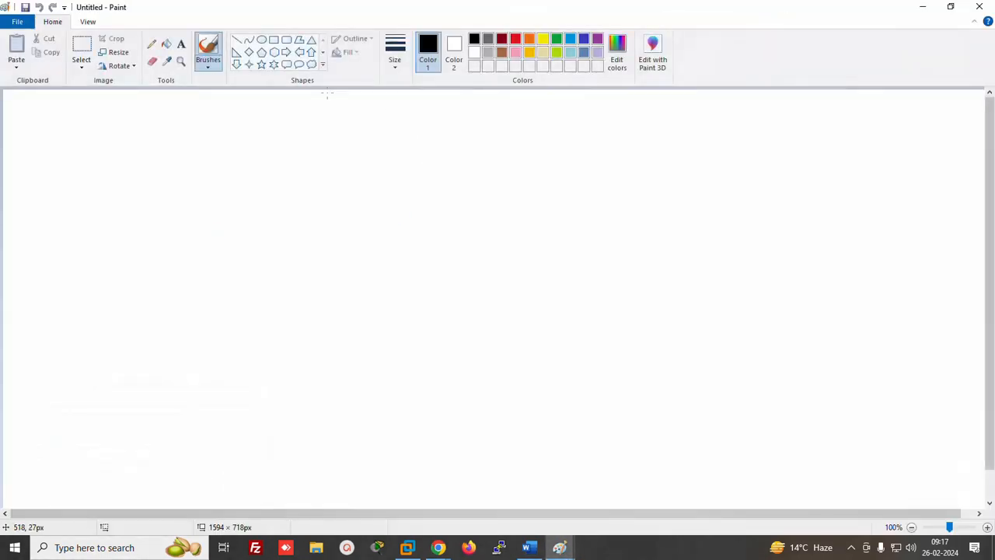
click(274, 39)
drag(153, 141, 372, 301)
drag(600, 132, 835, 300)
click(897, 278)
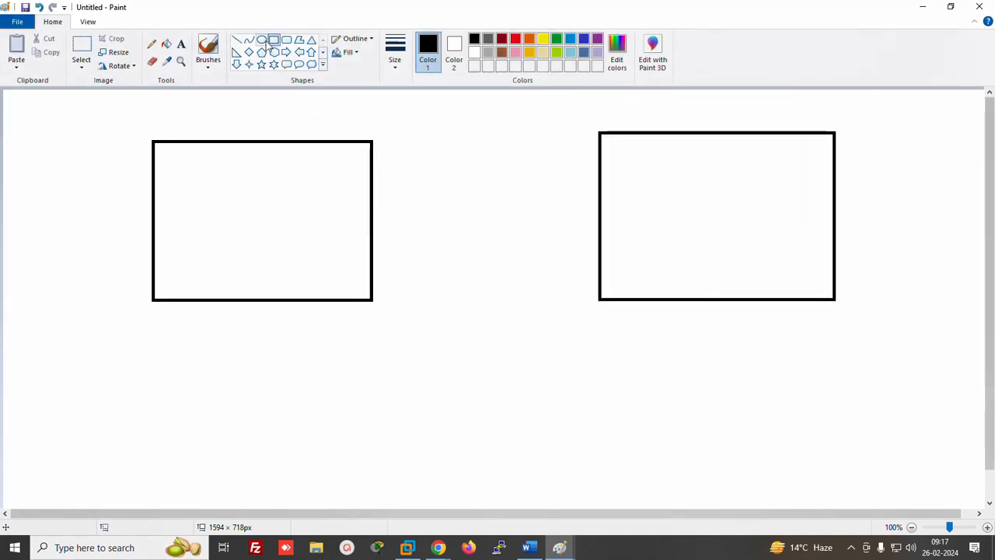
drag(243, 180, 310, 248)
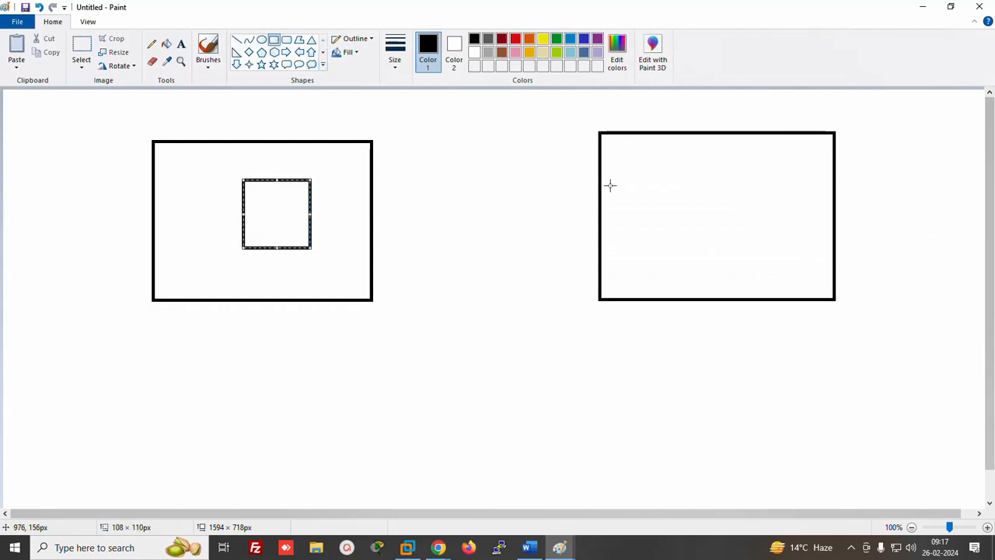
drag(700, 188, 752, 232)
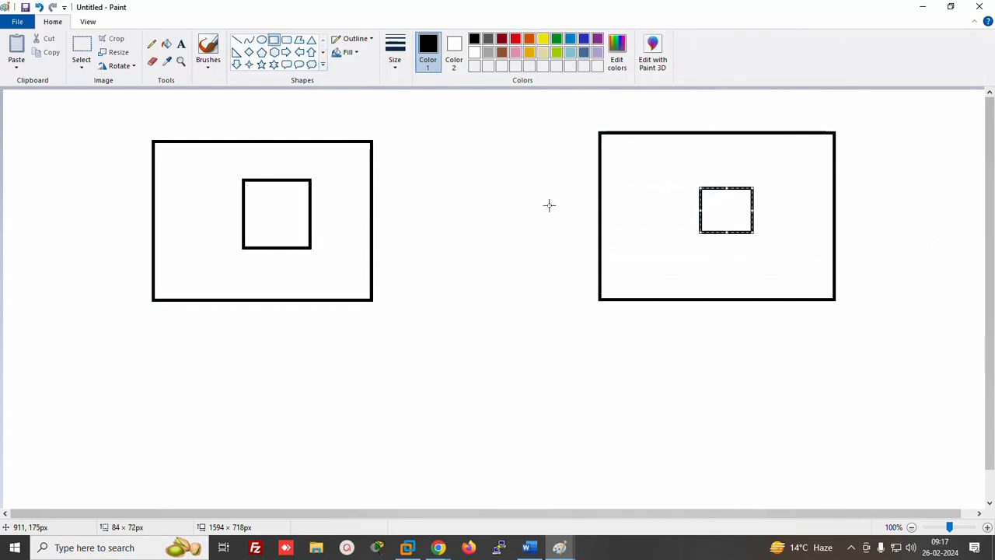
Cross out the left box and move its inner square into the right box
click(153, 44)
drag(136, 122, 206, 164)
drag(199, 100, 159, 181)
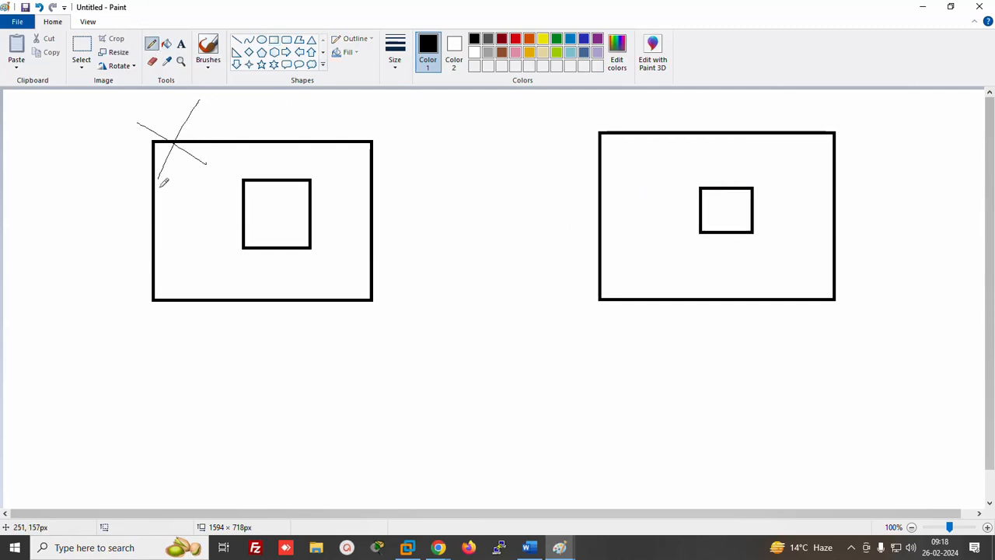
click(81, 47)
mouse_move(221, 160)
mouse_down()
mouse_move(274, 181)
mouse_move(318, 262)
mouse_move(685, 267)
mouse_move(674, 271)
mouse_up()
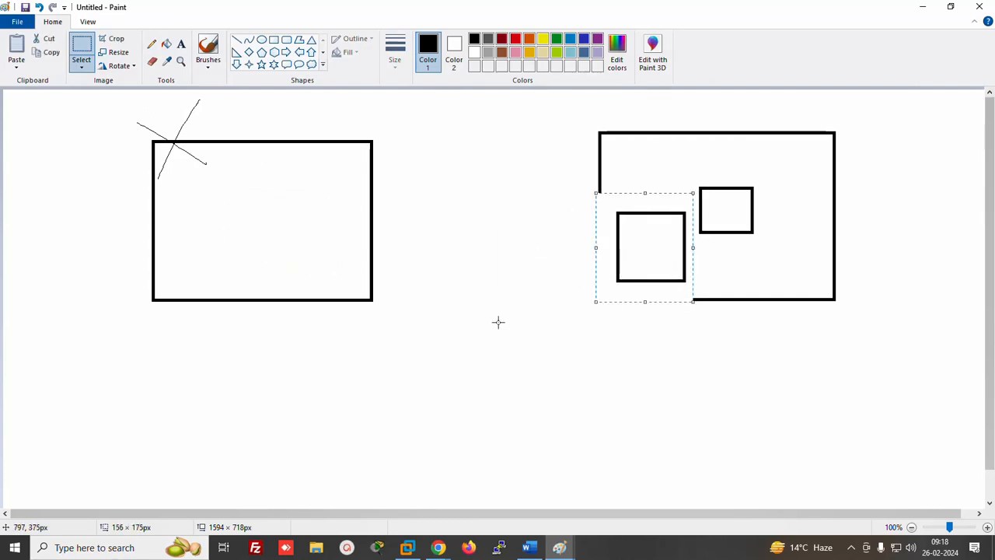
click(488, 299)
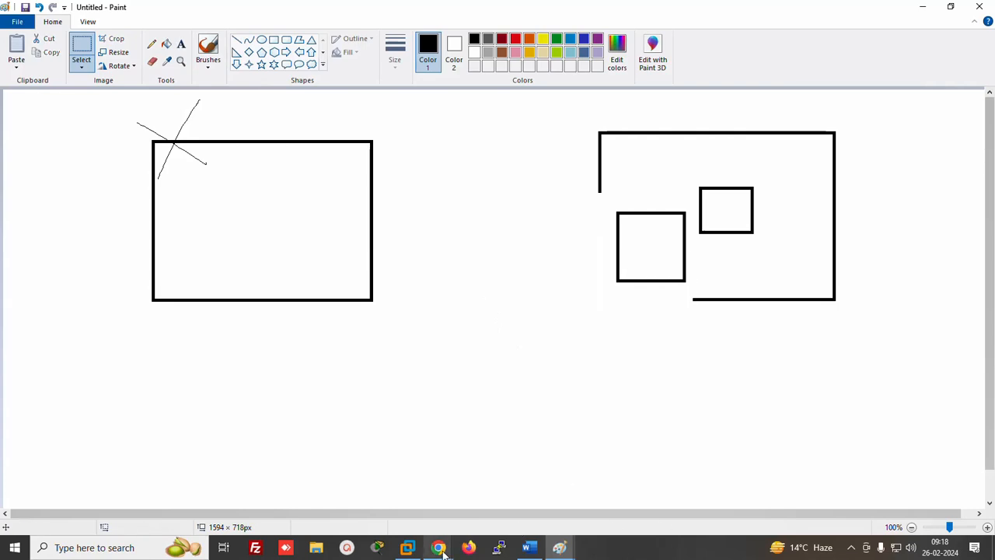
Back in the browser, go to Instances and open the Launch an instance page
mouse_move(438, 547)
click(369, 495)
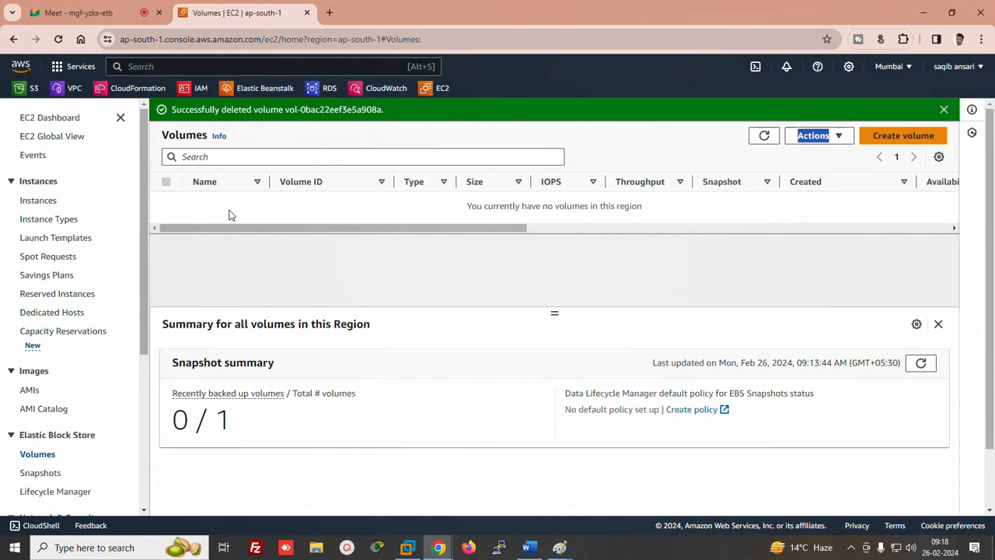
click(35, 202)
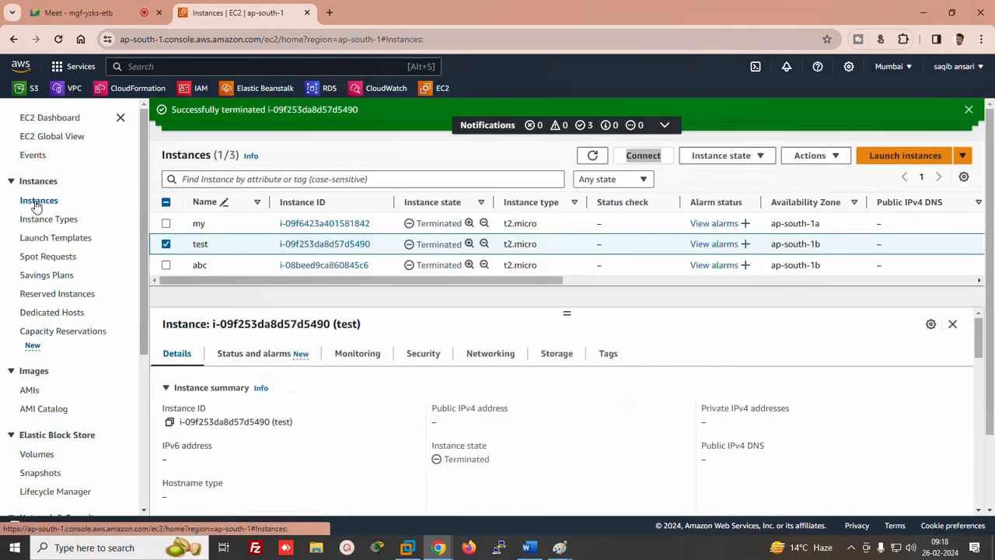
click(919, 157)
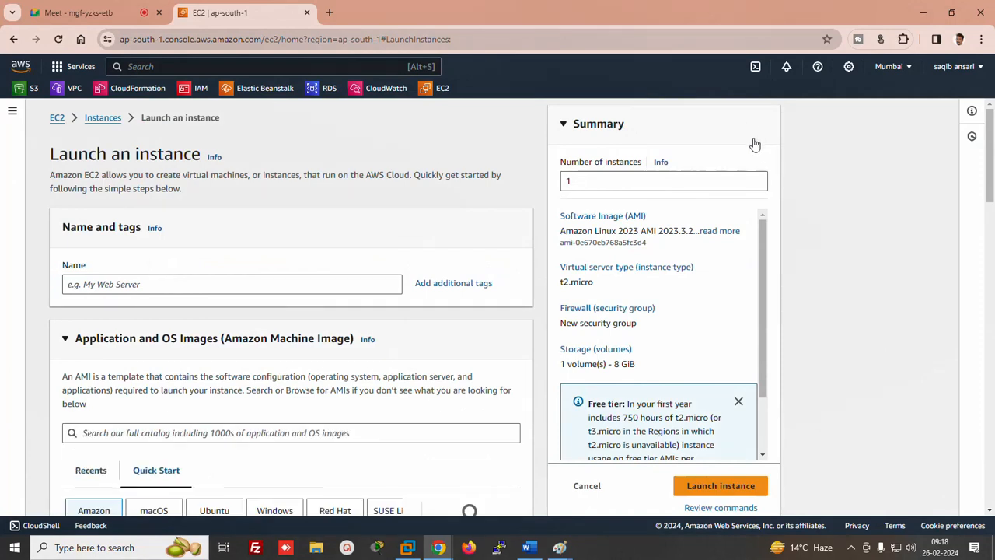
Set the number of instances to 2 and choose the Windows Server 2022 image
click(594, 182)
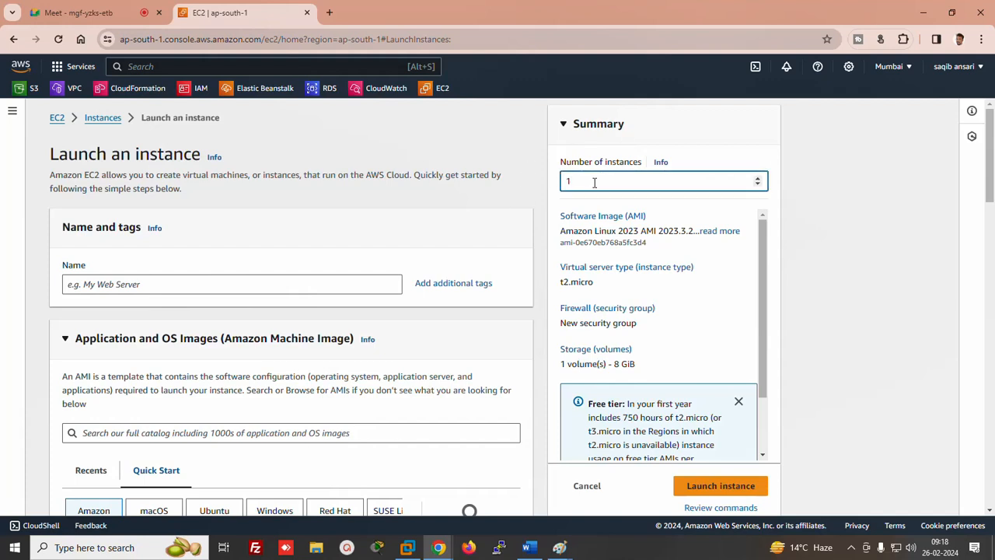
key(BackSpace)
text(2)
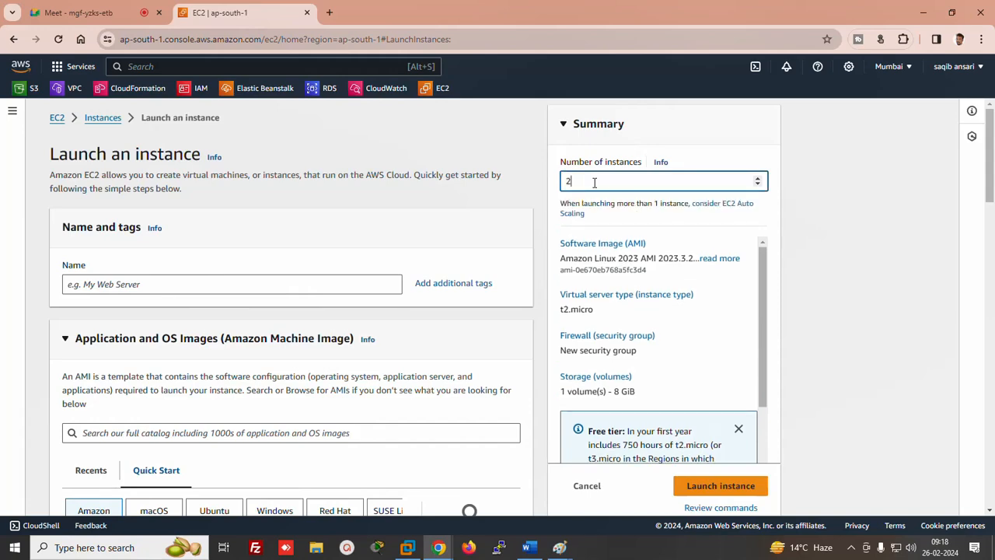
drag(989, 126, 989, 195)
click(271, 260)
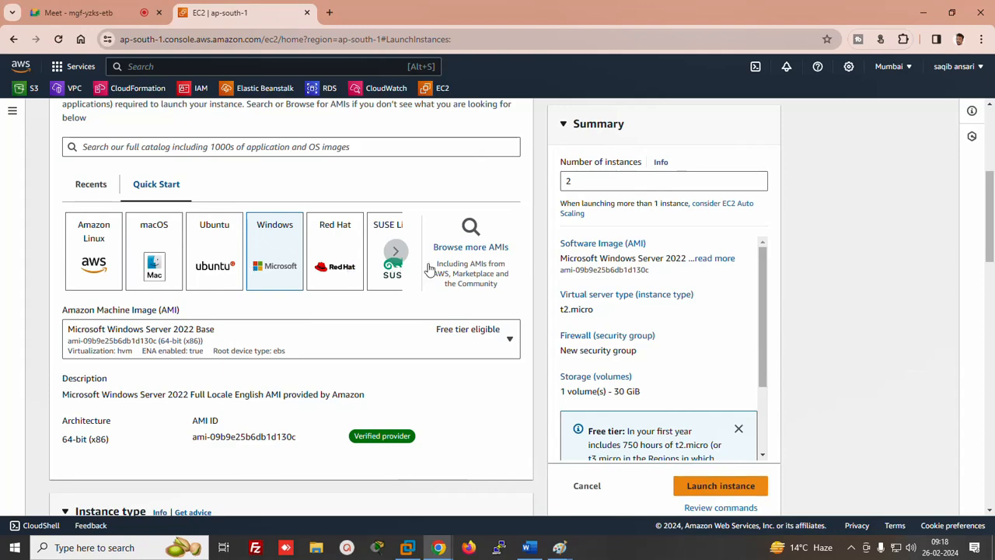
drag(991, 214, 957, 277)
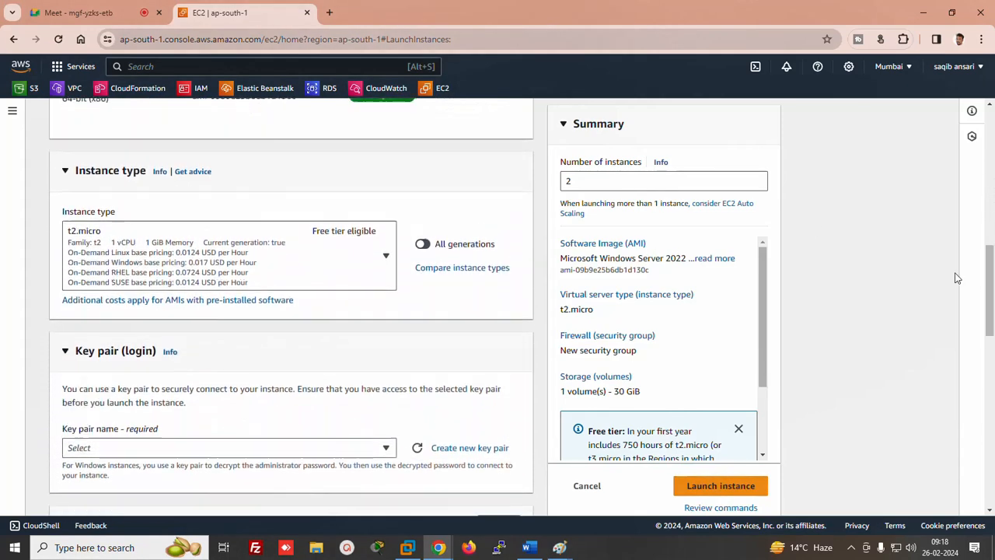
Choose t2.small as the instance type
click(386, 257)
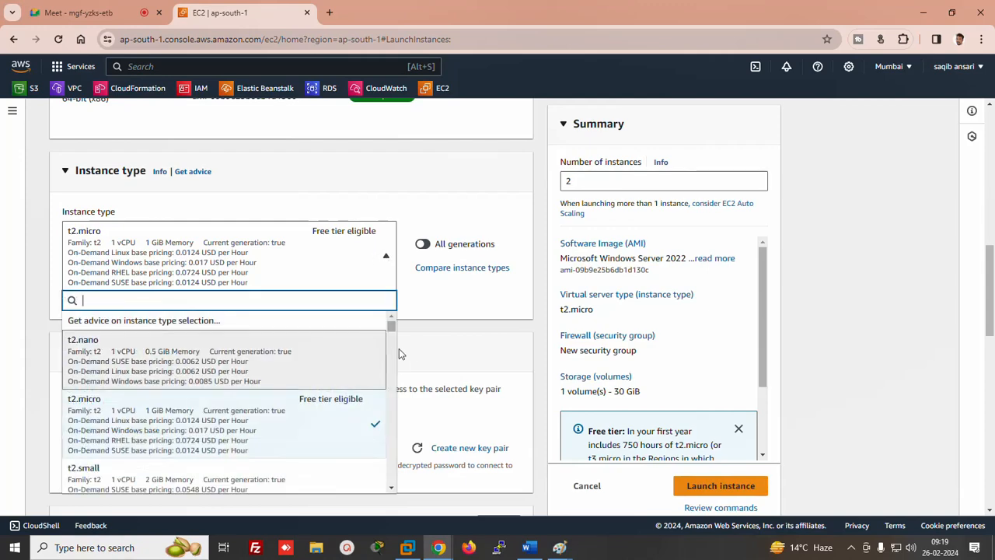
click(391, 488)
click(391, 488)
click(391, 488)
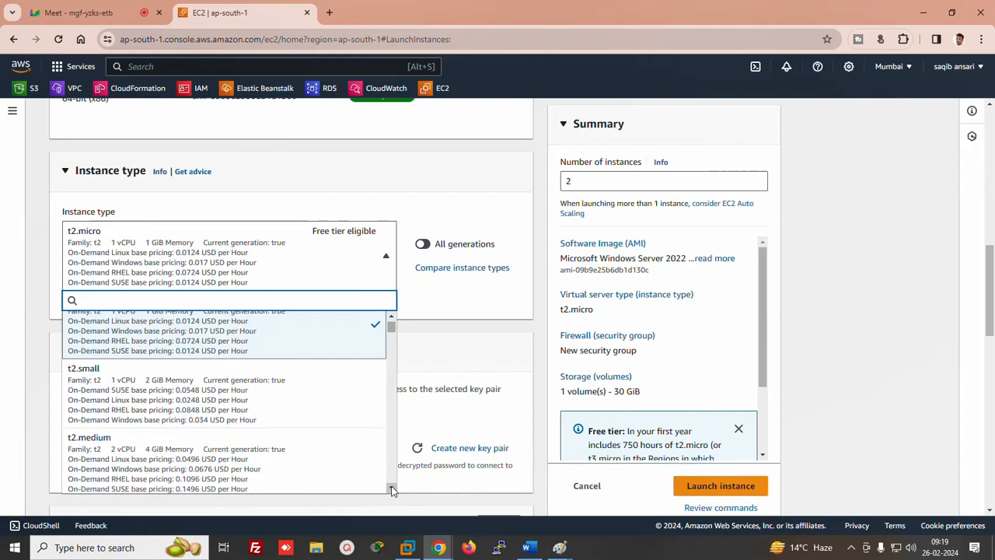
click(99, 462)
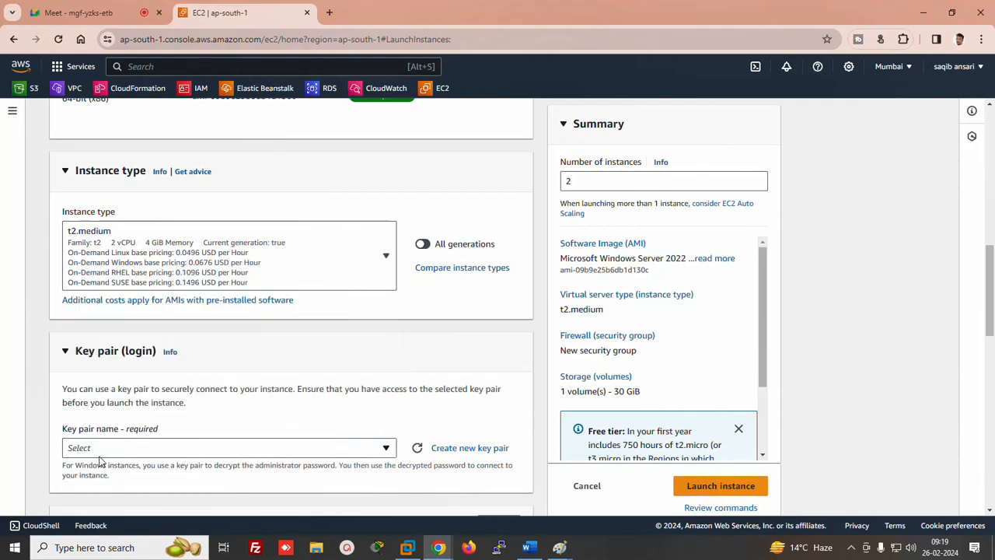
click(138, 269)
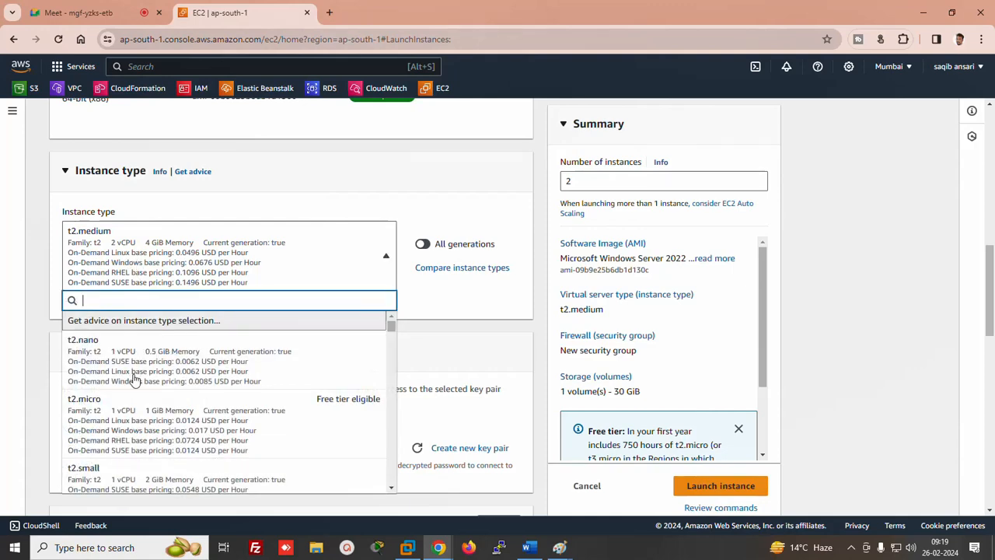
click(123, 419)
click(152, 274)
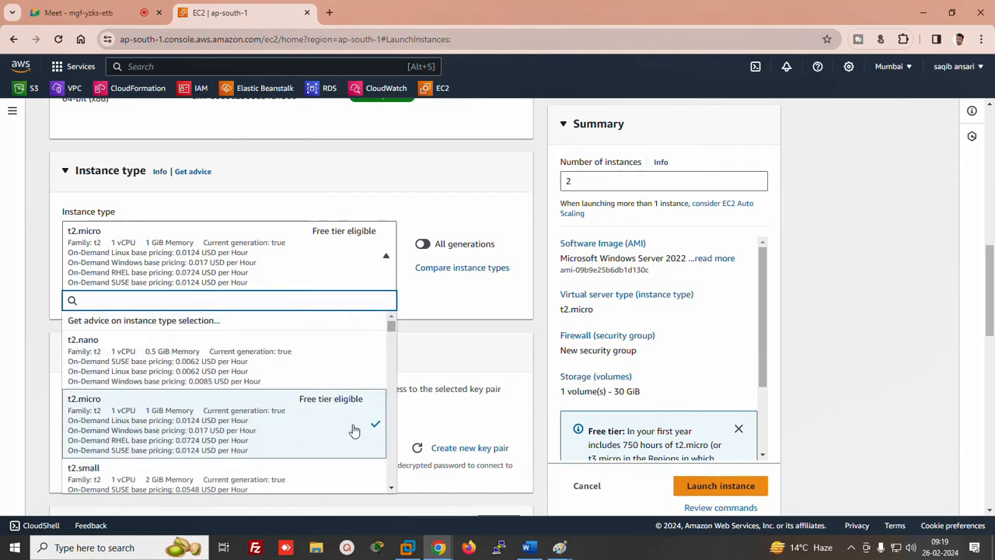
click(392, 492)
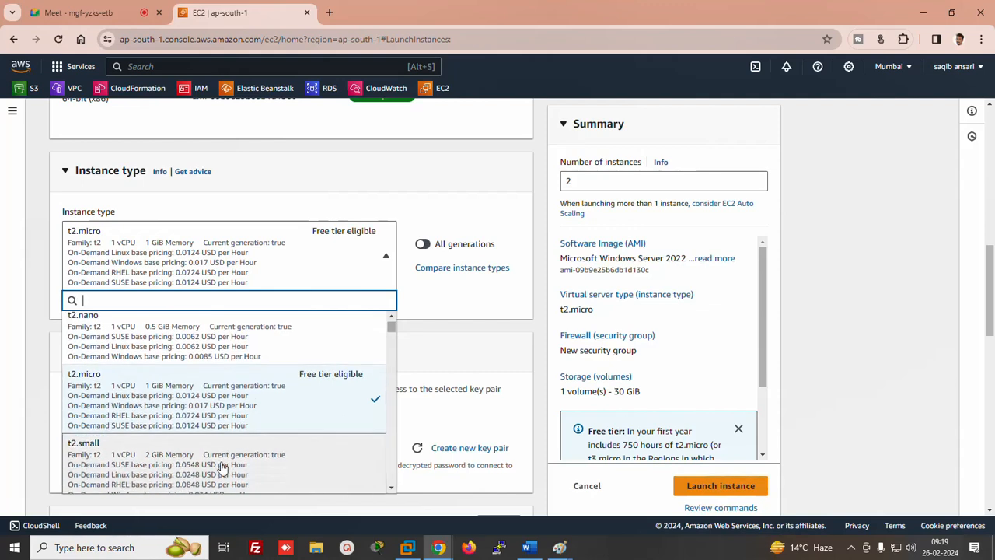
click(182, 471)
Create a new key pair named xyz and use it for the launch
click(297, 449)
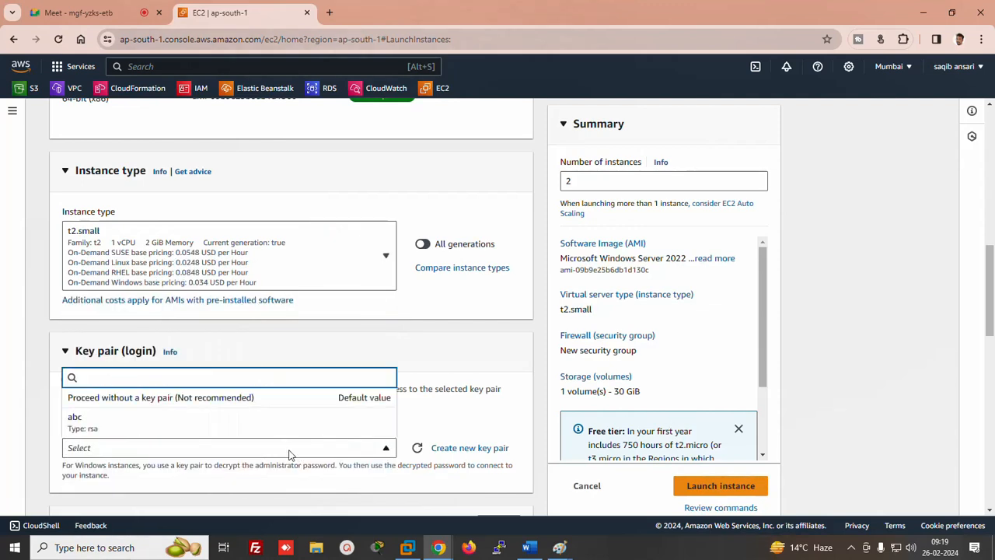
click(289, 451)
click(289, 451)
click(457, 449)
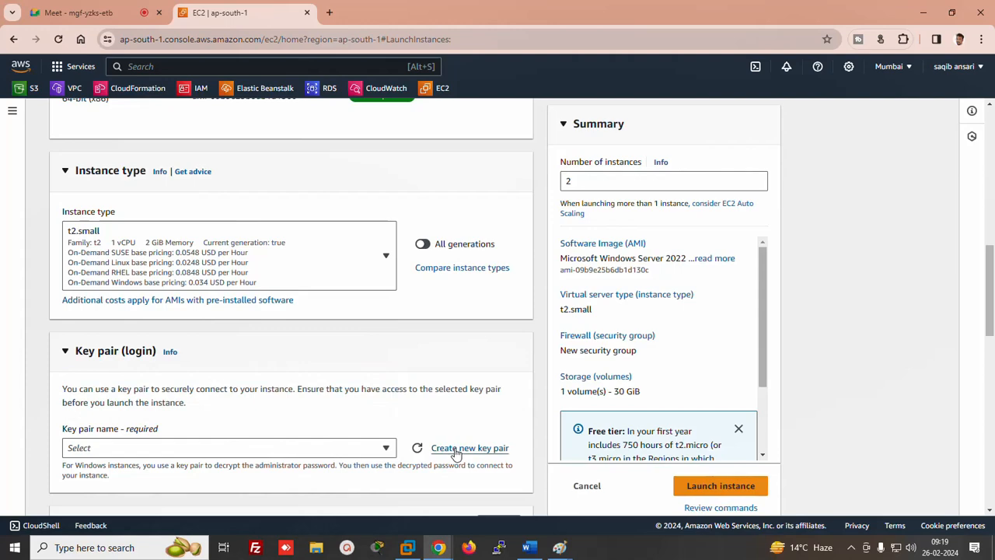
click(457, 450)
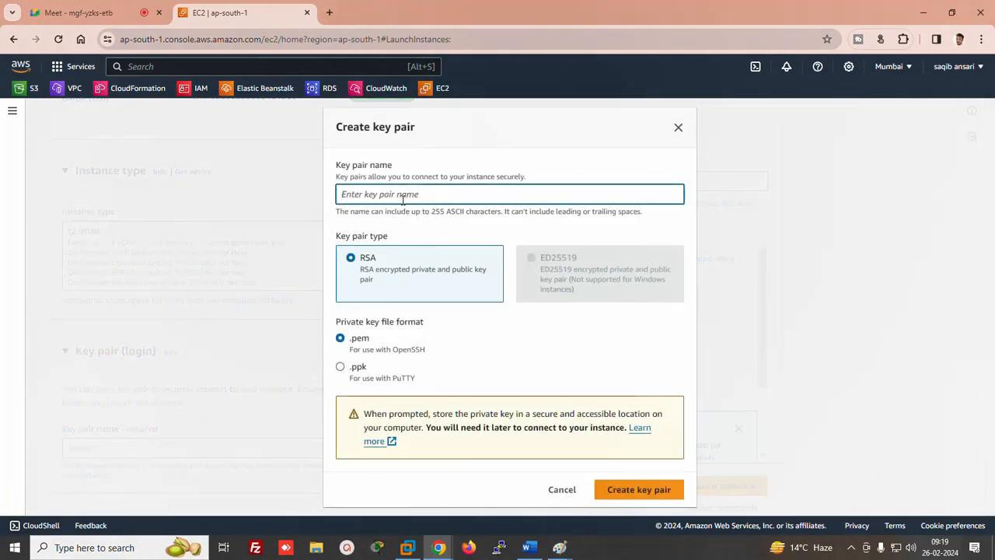
text(xyz)
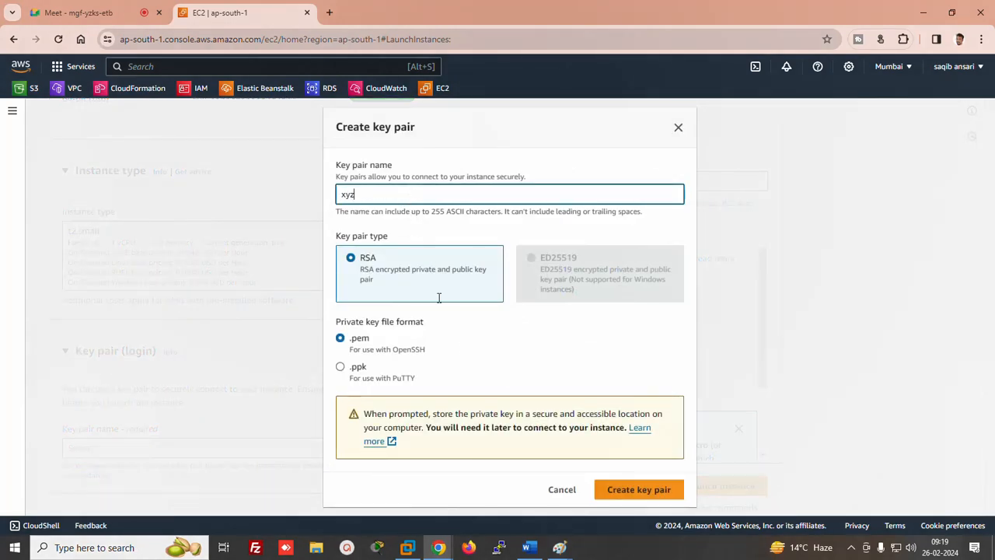
click(618, 491)
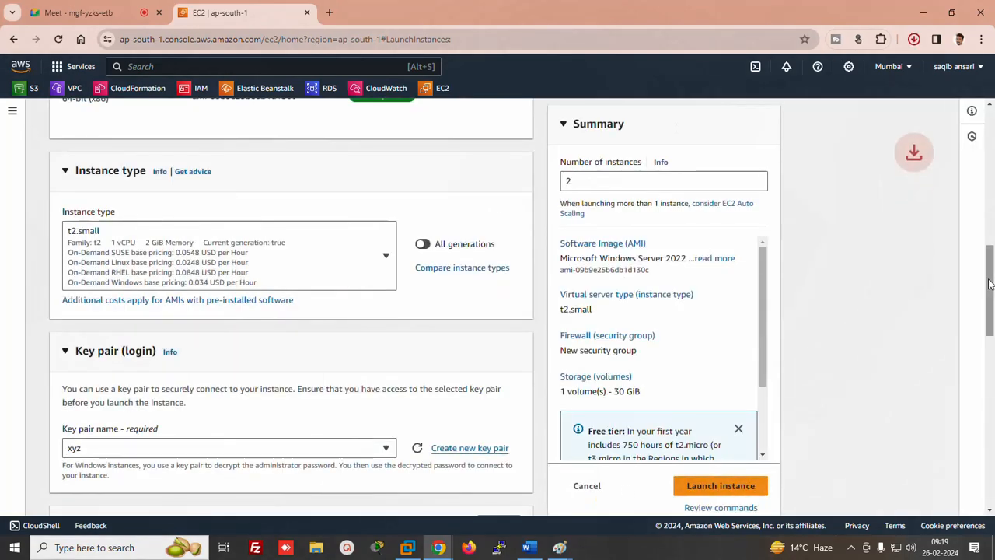
drag(990, 276, 991, 443)
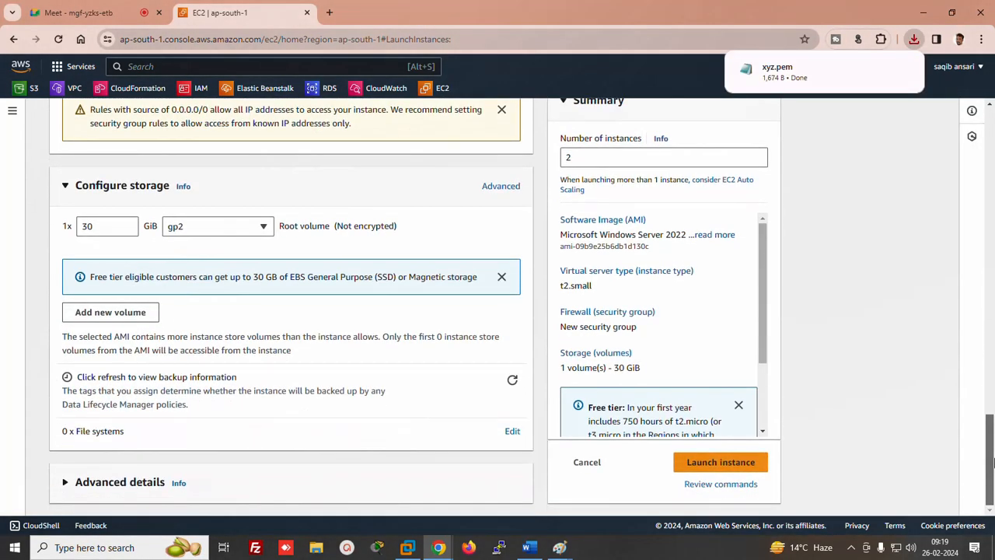
Set the AMI root volume's Delete on termination to No and launch both instances
click(498, 188)
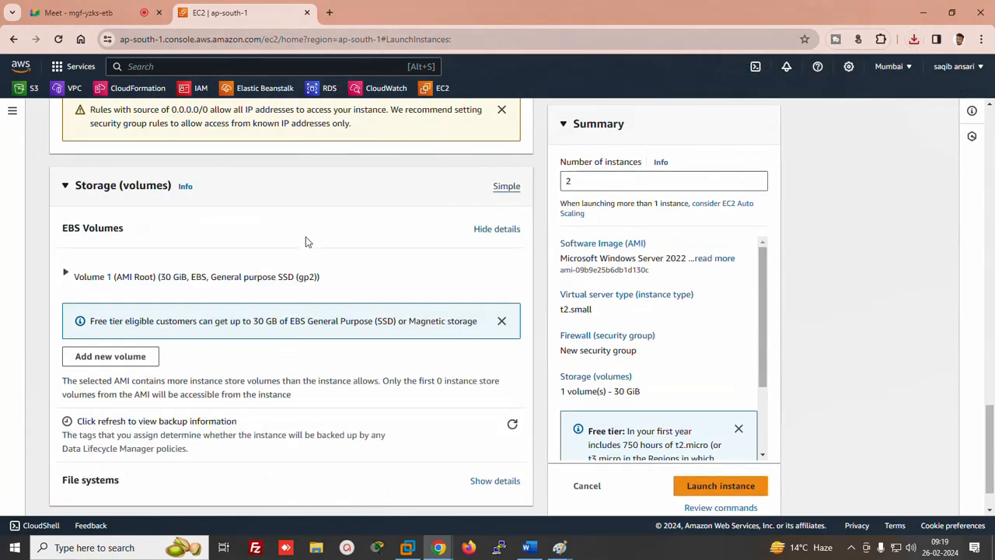
click(68, 276)
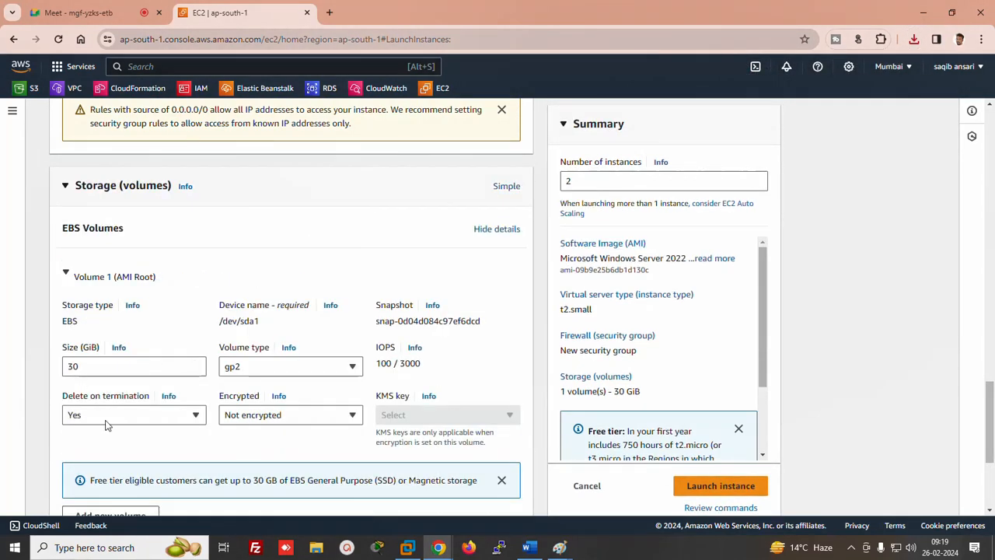
click(121, 420)
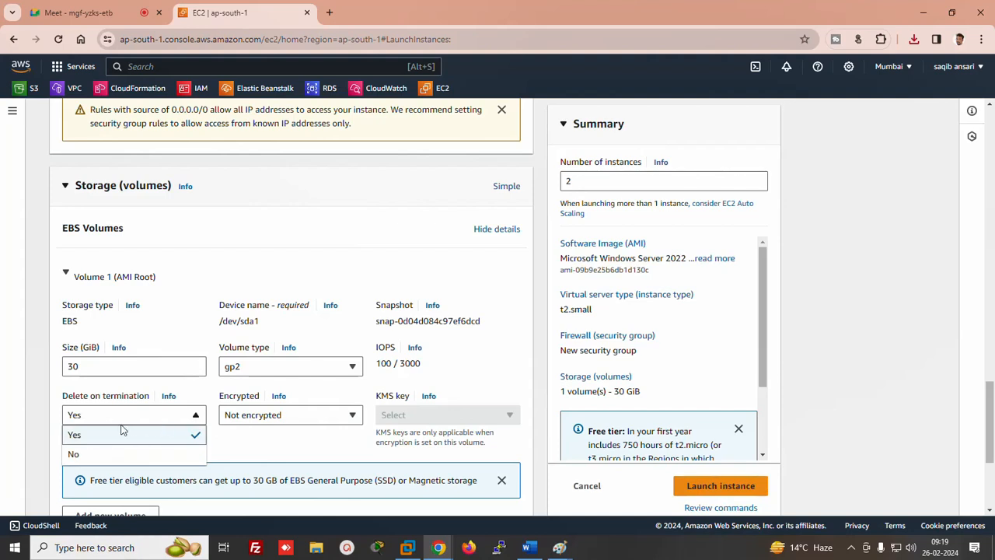
click(81, 452)
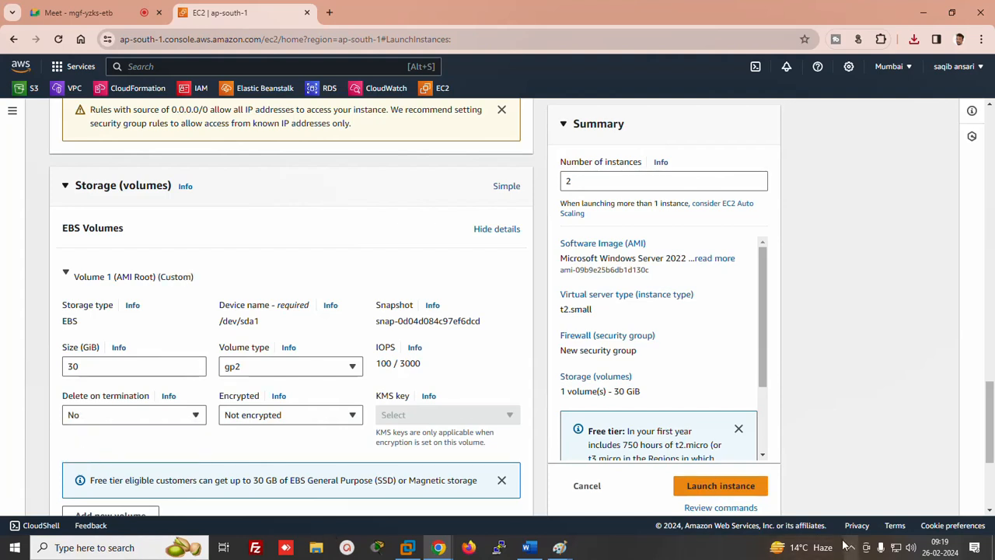
click(721, 485)
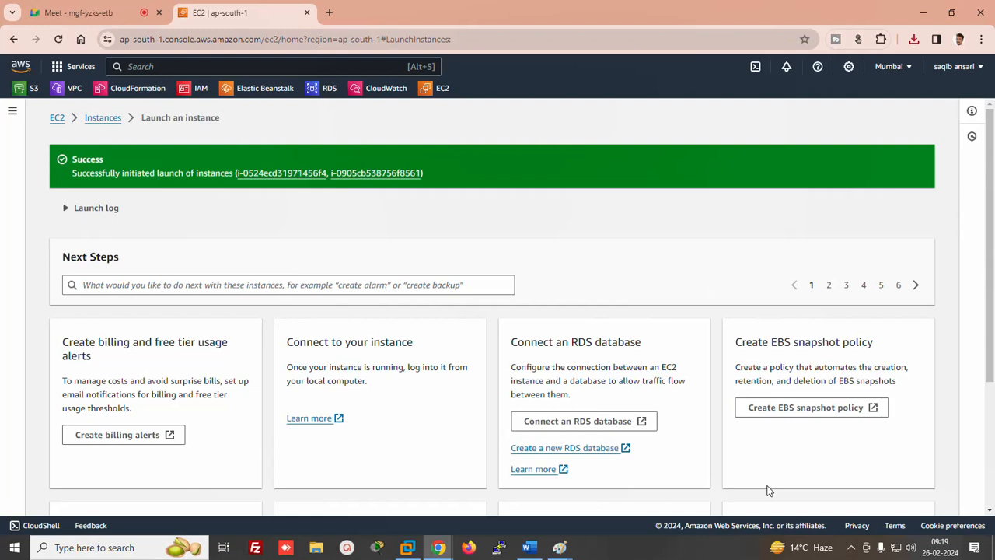
Refresh the full instance list and name the two new instances server1 and server2
scroll(993, 247, down, 3)
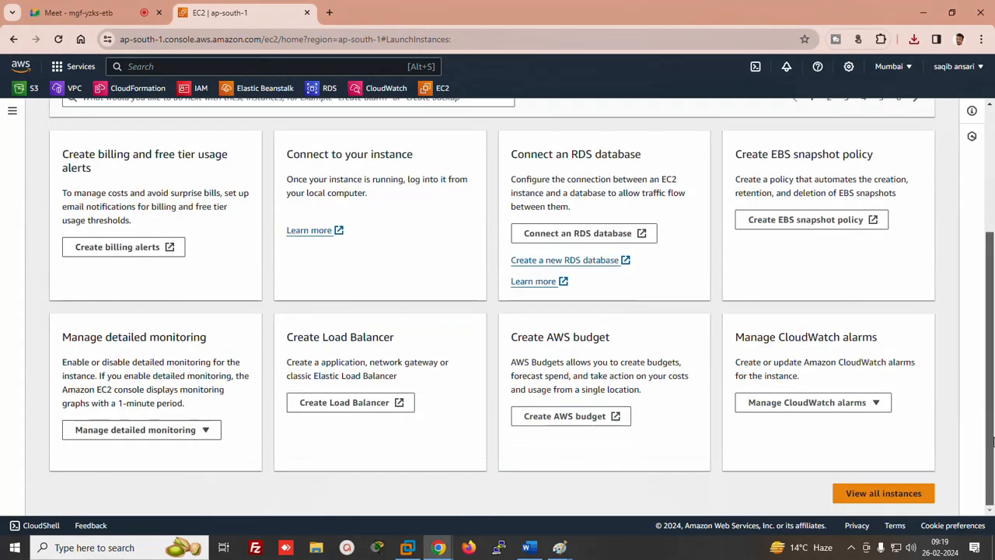
click(884, 495)
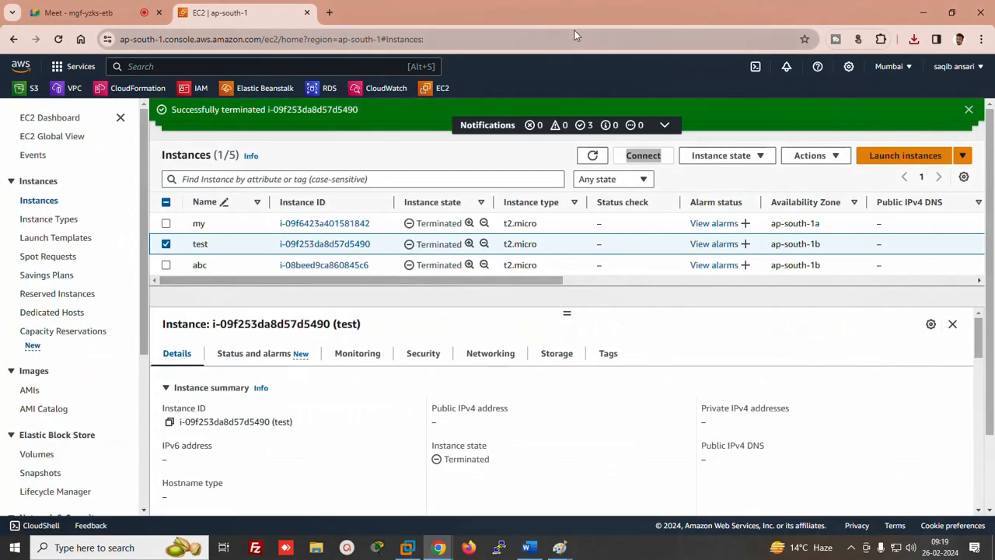
click(592, 156)
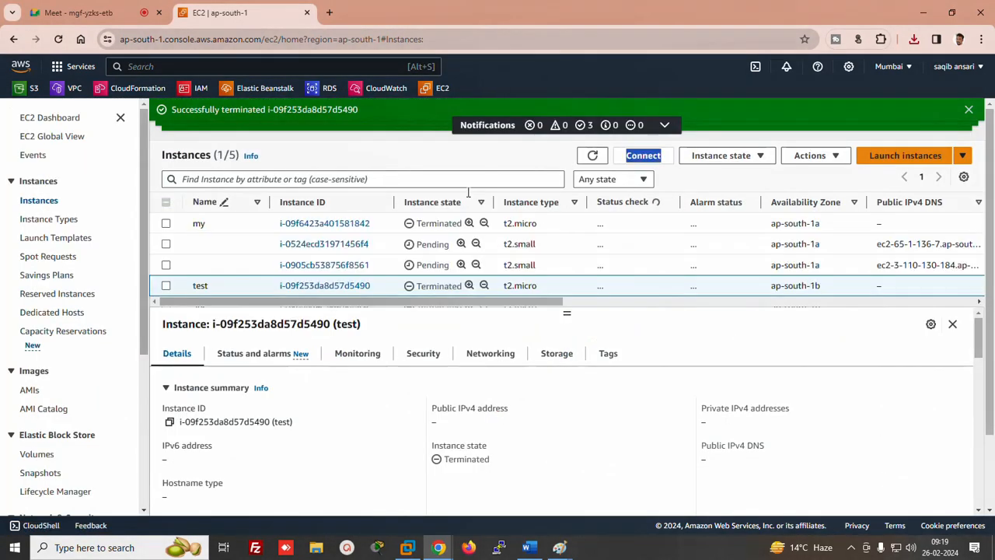
click(204, 243)
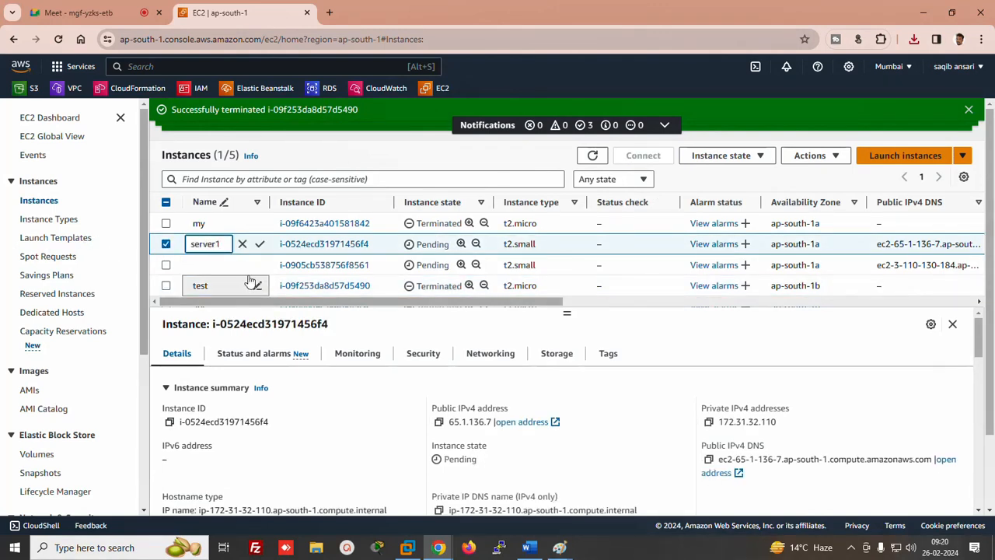
click(260, 243)
click(197, 265)
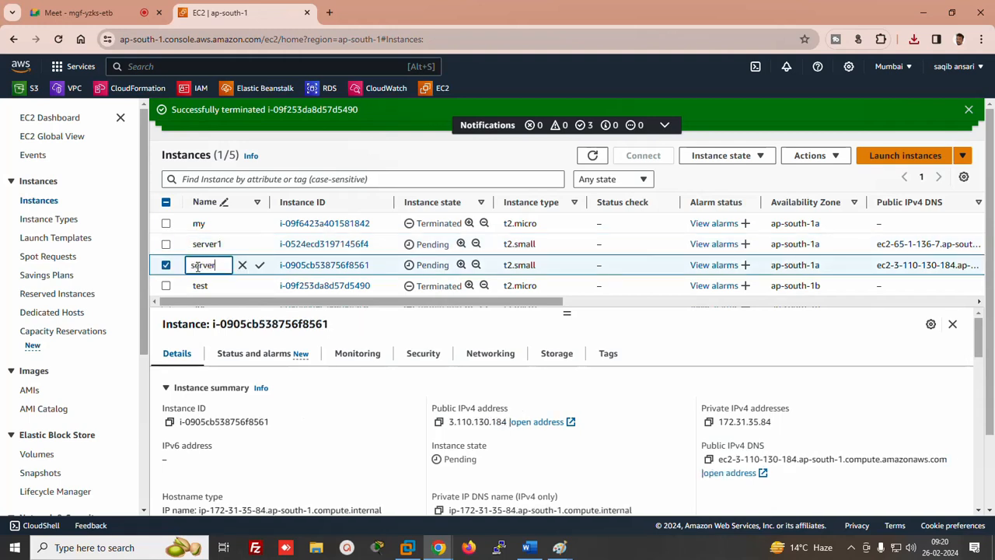
click(260, 265)
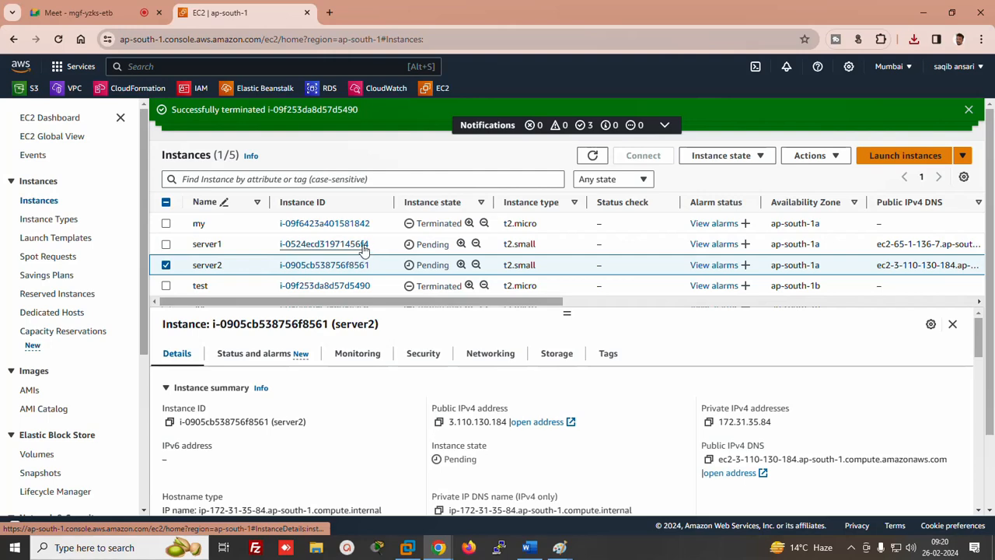
Show the refreshed EBS Volumes list with each volume's attached instance
click(45, 455)
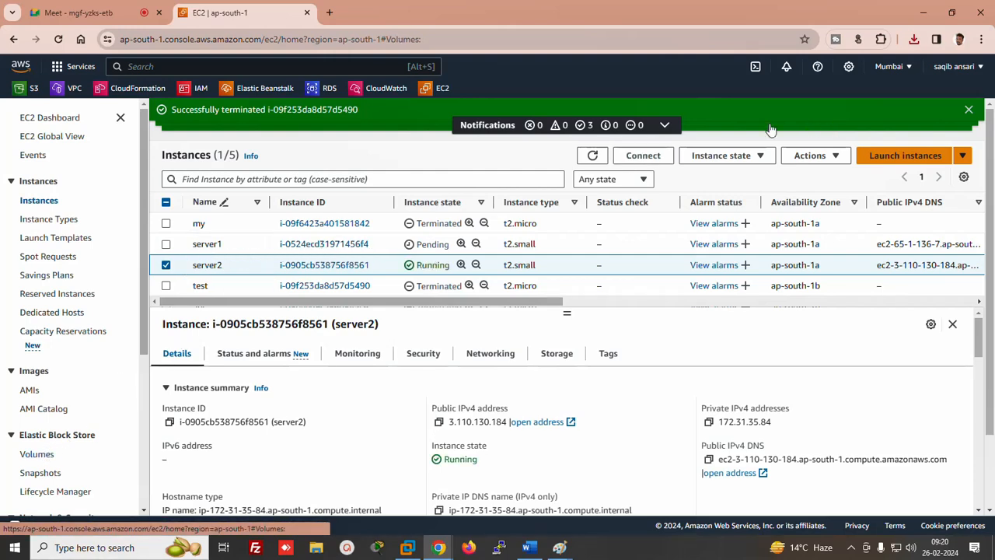
double_click(764, 136)
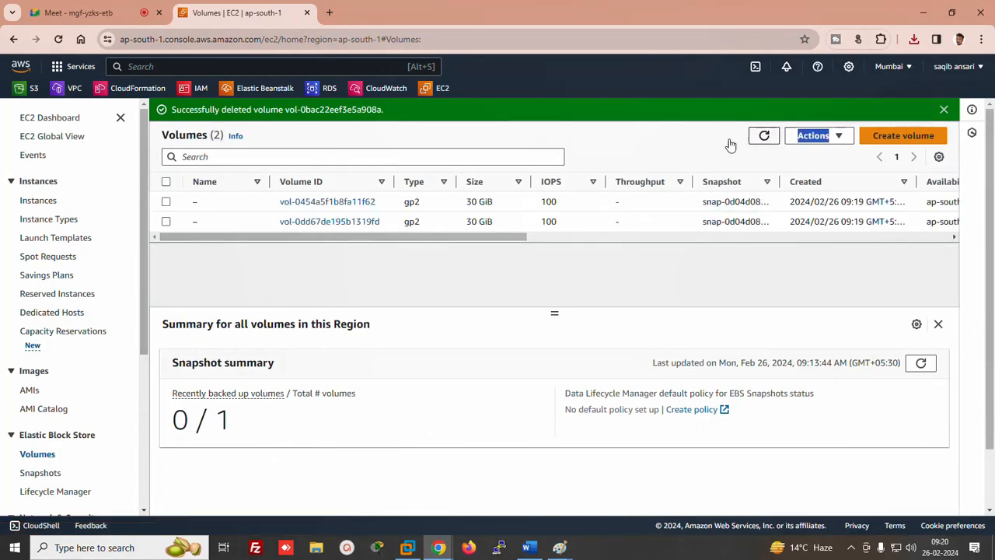
drag(328, 237, 551, 262)
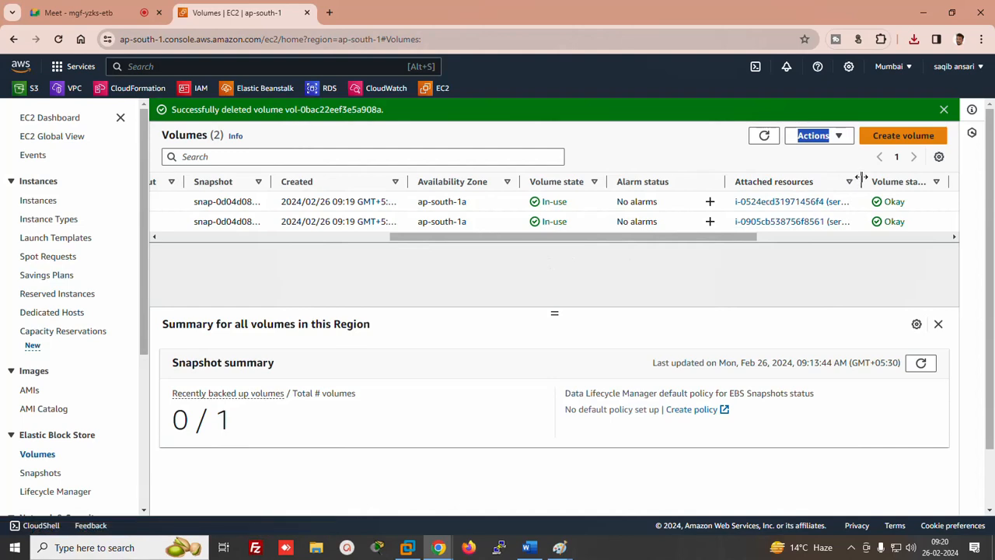
Widen Attached resources, then rename the two 30 GiB volumes server1 and server2 to match their instances
drag(862, 178, 958, 160)
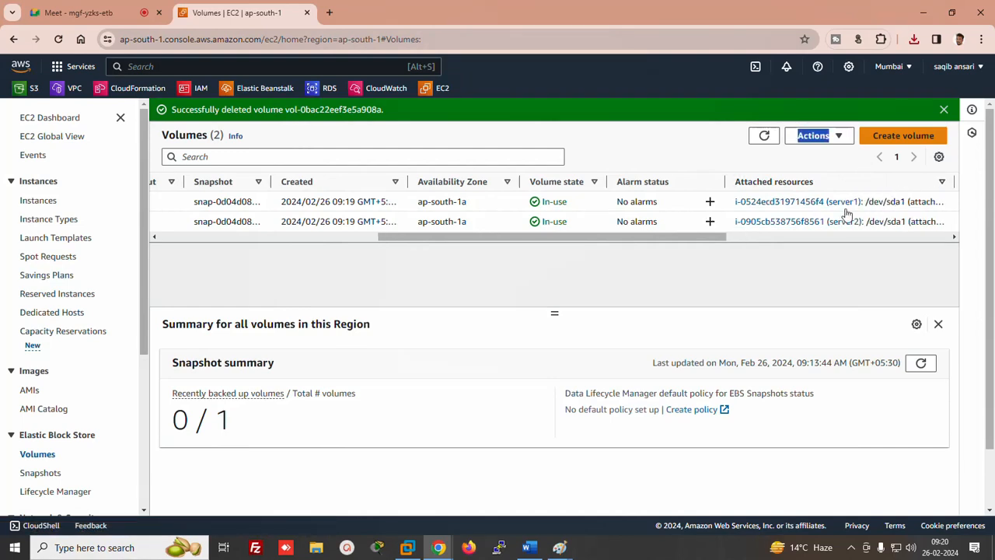
drag(682, 237, 252, 253)
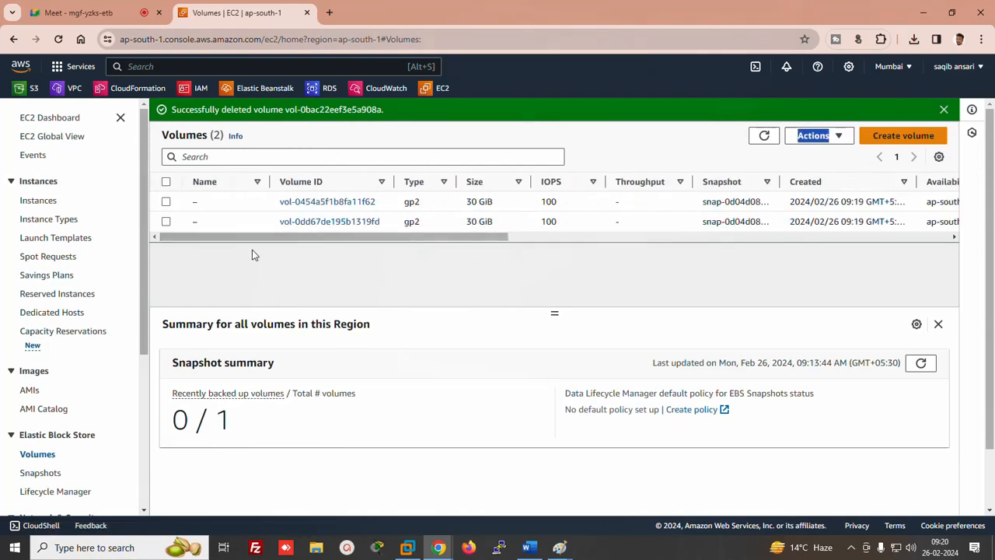
click(195, 203)
click(206, 202)
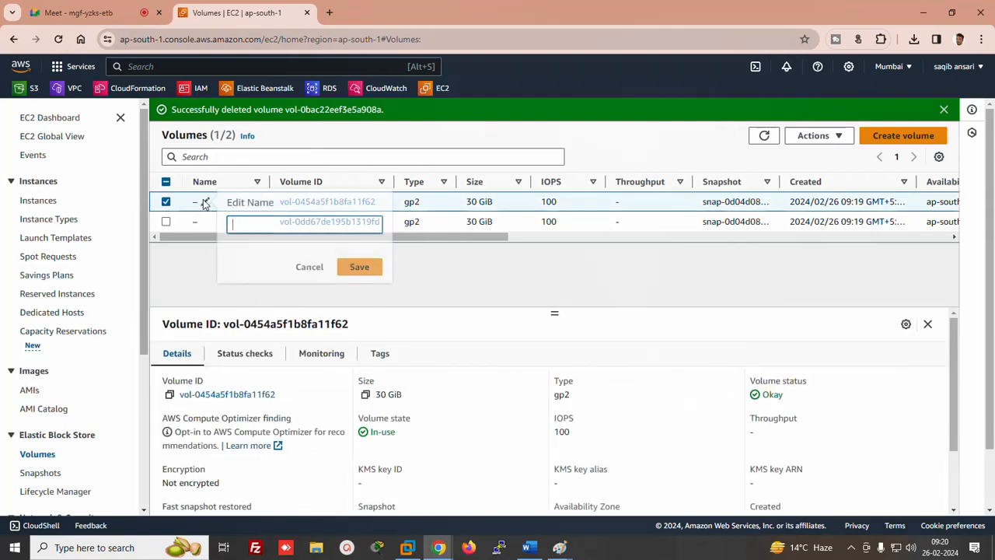
text(serve)
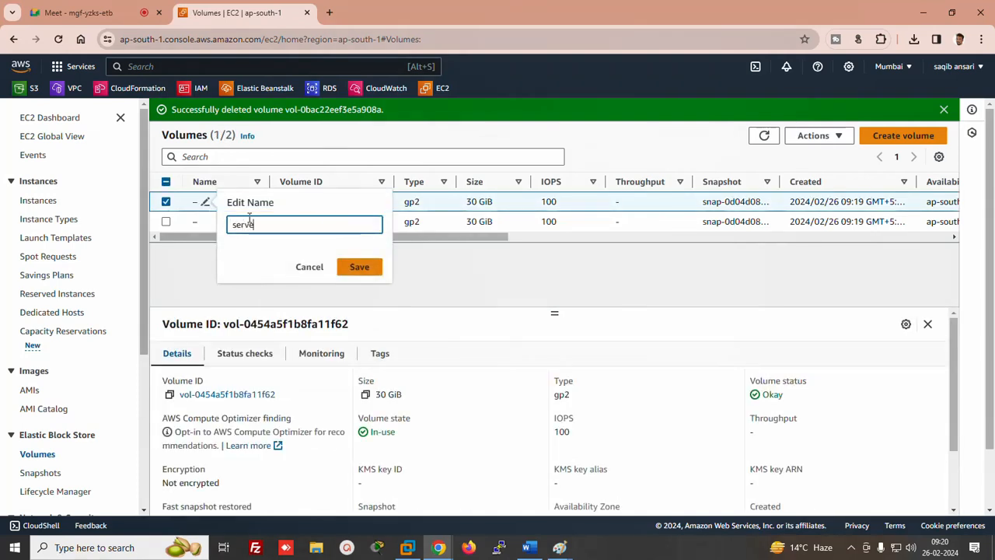
text(r1)
click(356, 267)
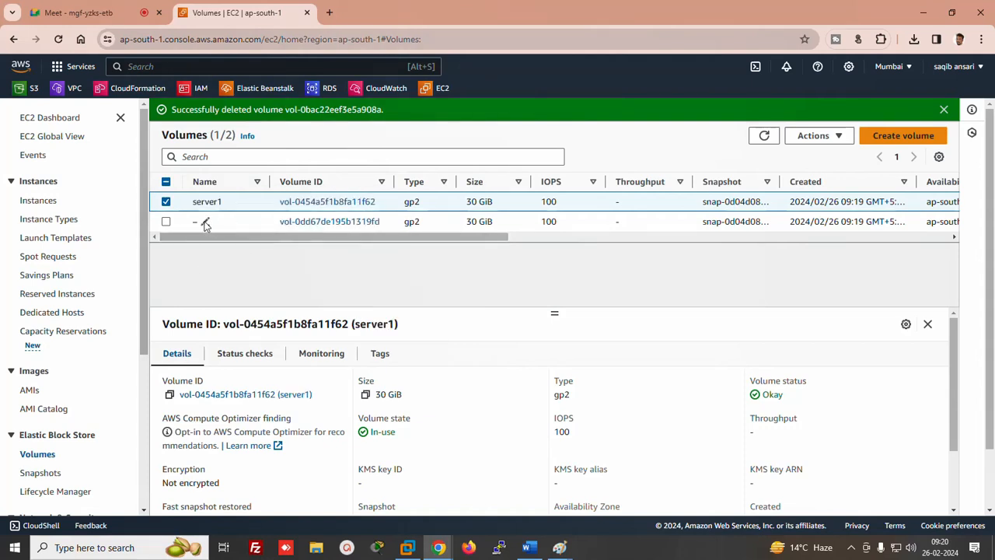
click(205, 223)
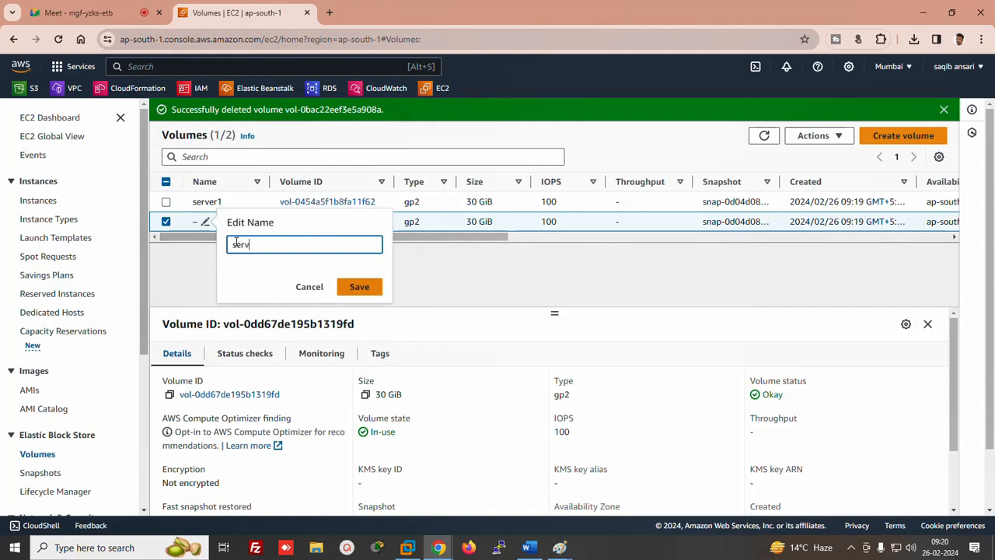
text(server2)
click(359, 287)
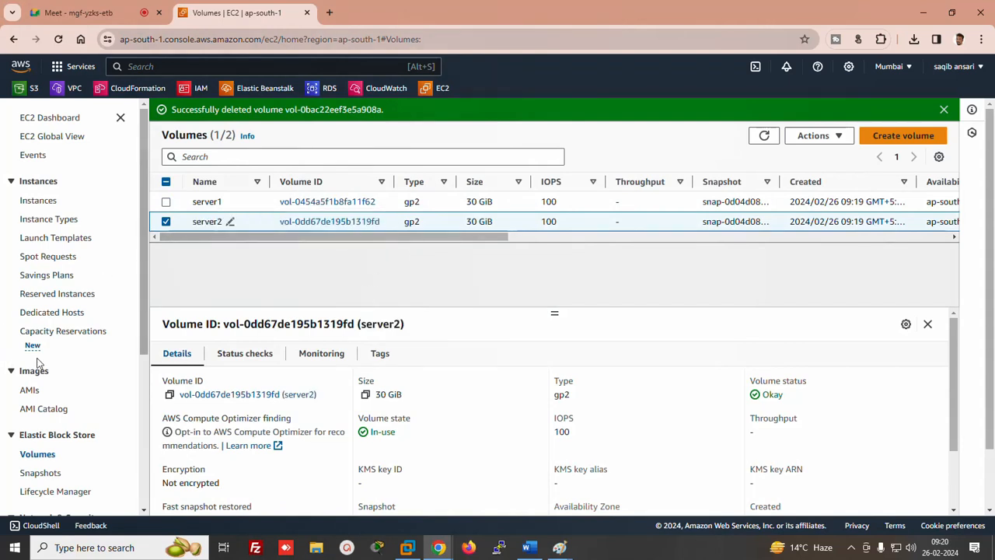
Refresh the Instances list showing server1 and server2 running, leaving only server1 selected
click(39, 202)
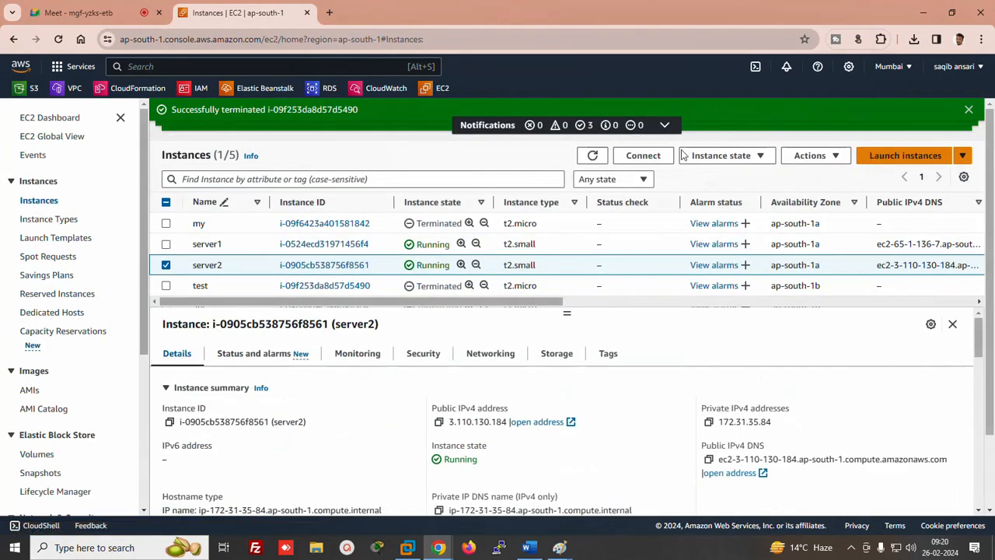
click(595, 156)
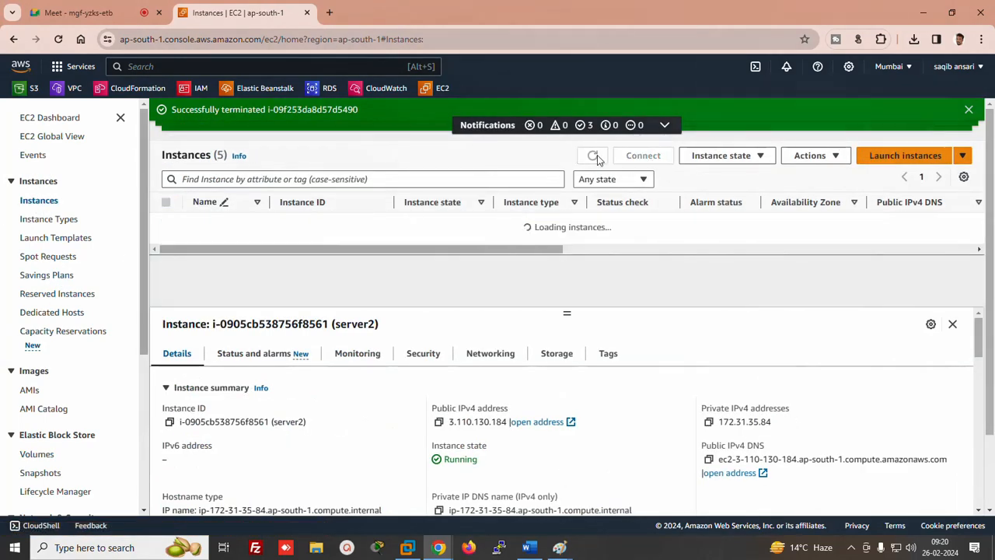
click(969, 110)
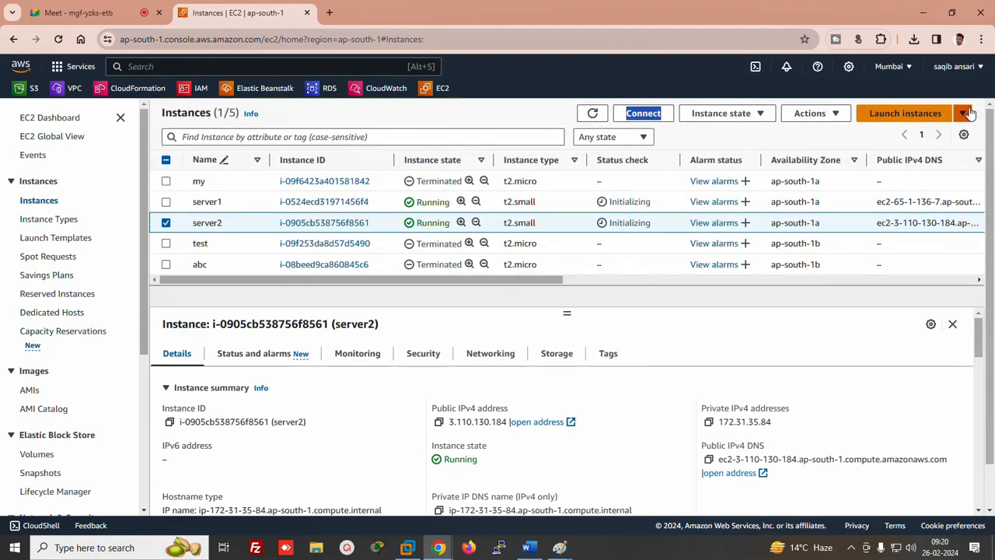
click(969, 113)
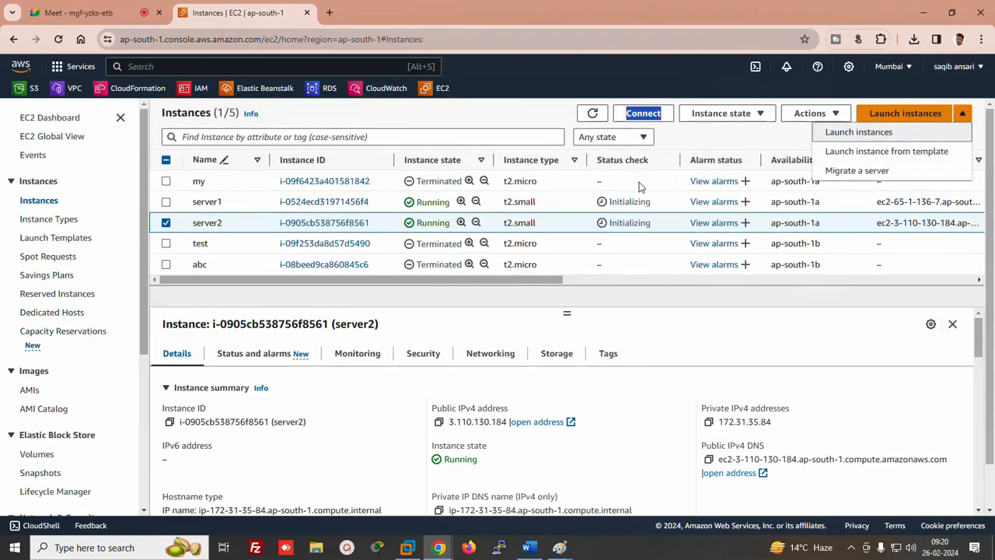
click(593, 114)
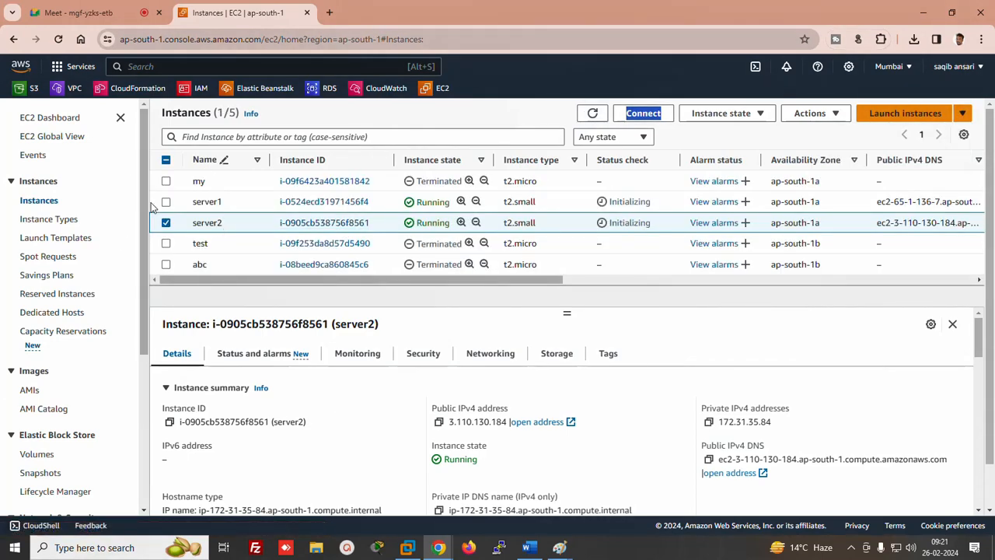
click(166, 202)
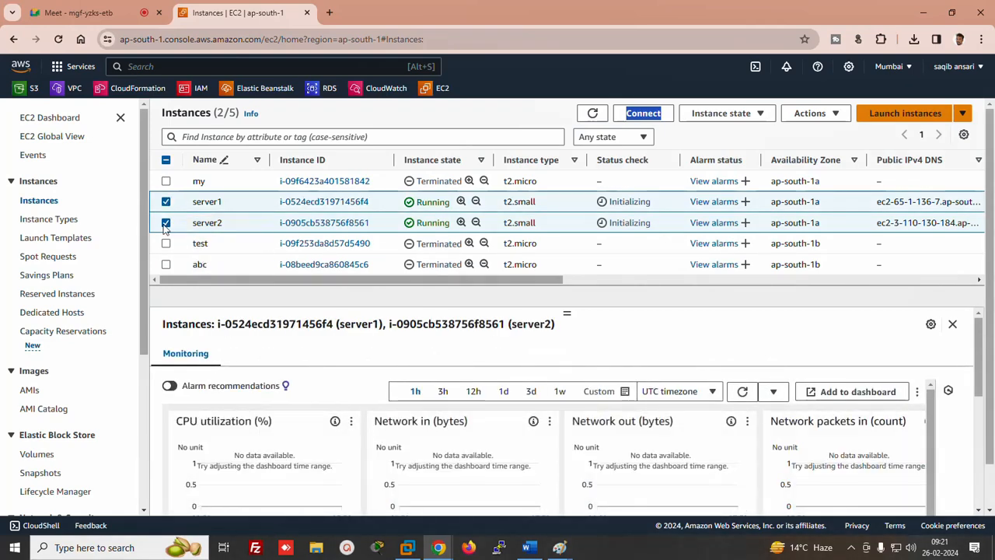
click(166, 224)
Show server1's RDP client connection details, then bring the Paint diagram back to the front
click(645, 114)
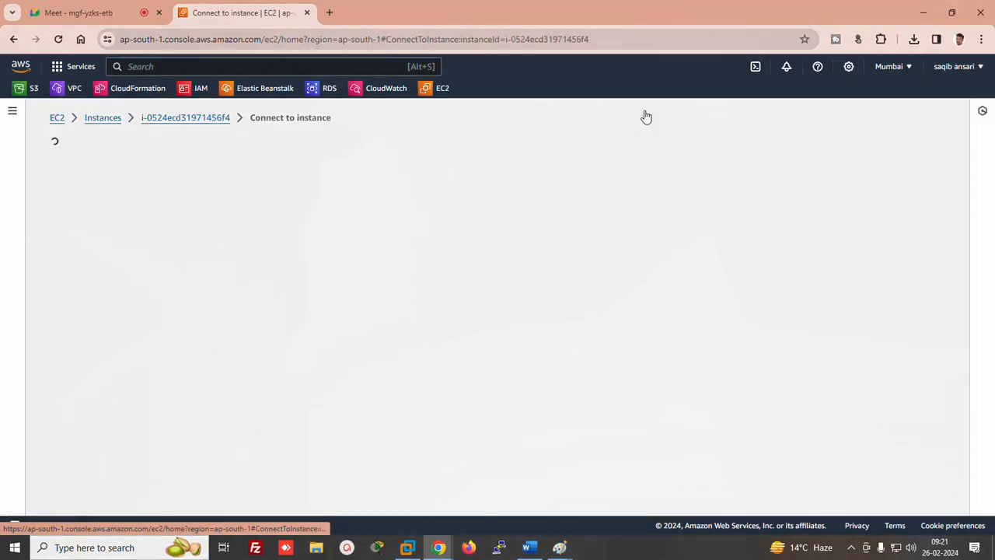
click(171, 206)
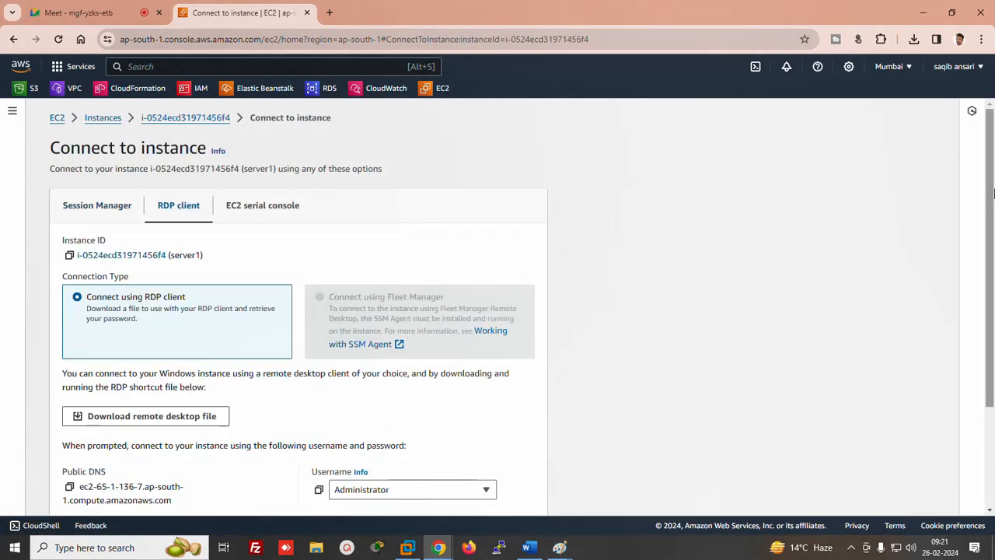
drag(993, 193, 985, 321)
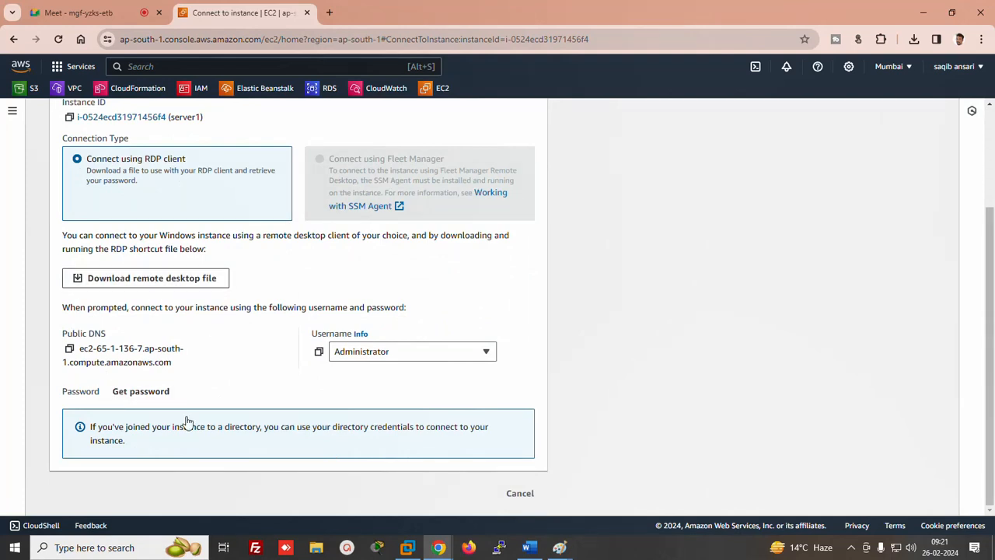
mouse_move(560, 547)
click(636, 529)
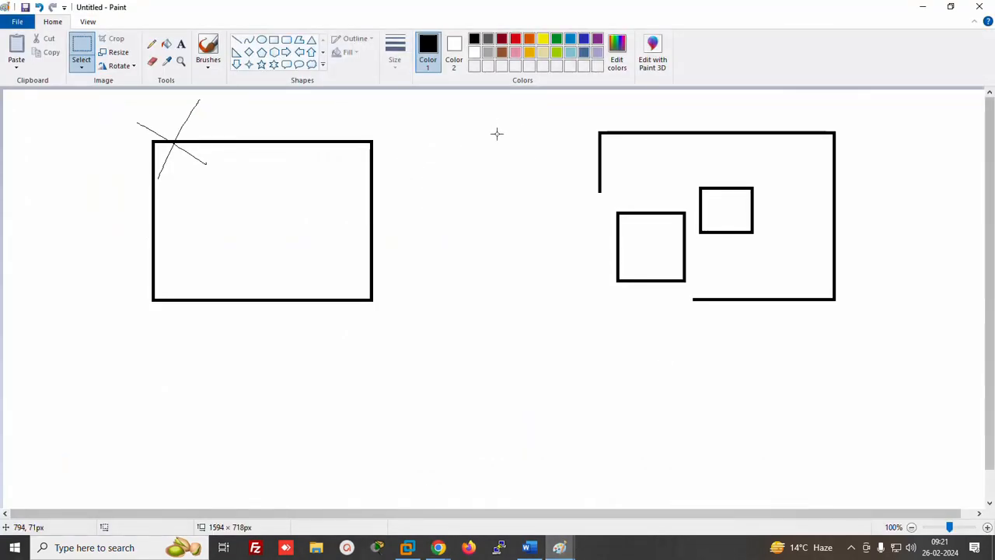
Undo the square's move, add a rectangle labelled XYZ below the server boxes, and minimise Paint
key(ctrl+z)
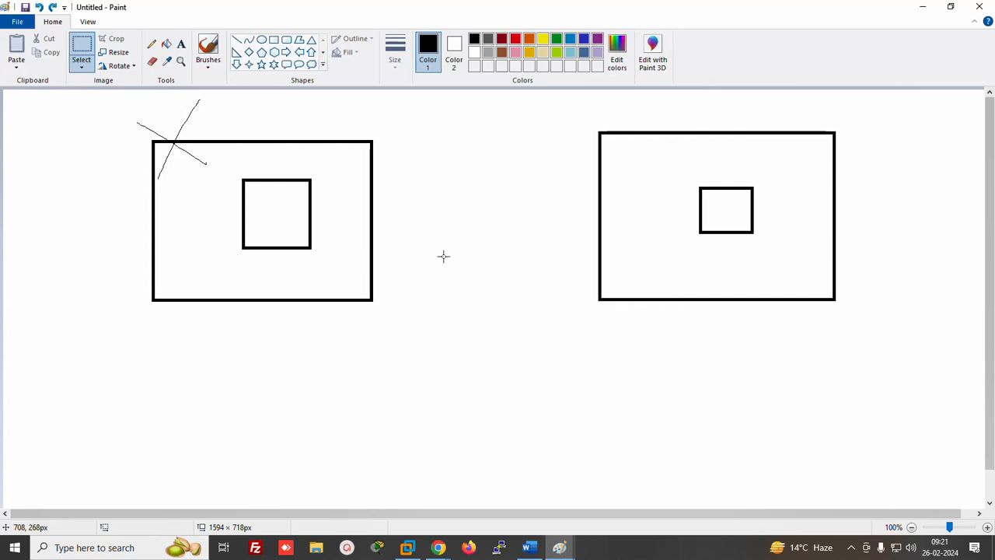
click(273, 40)
drag(403, 326, 520, 388)
click(181, 44)
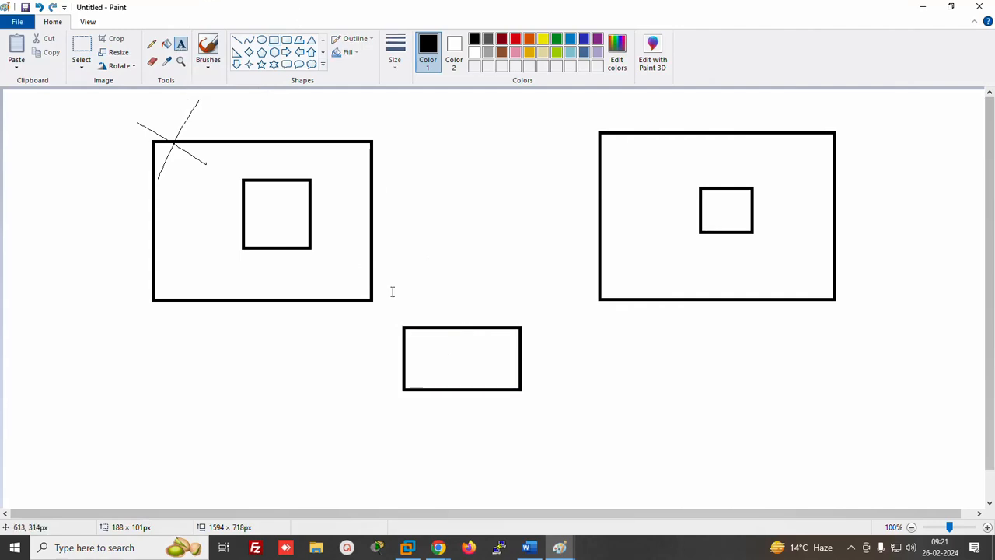
click(428, 352)
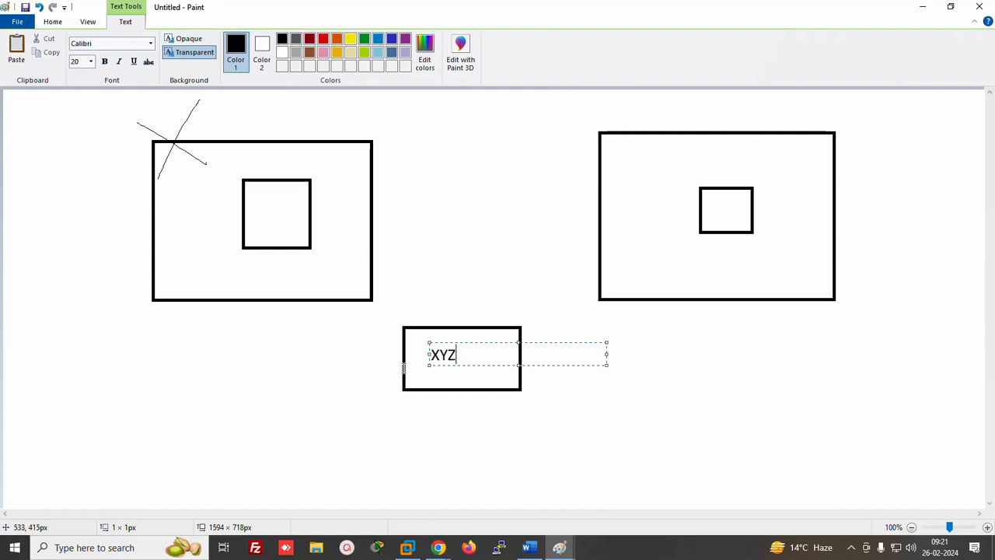
click(220, 352)
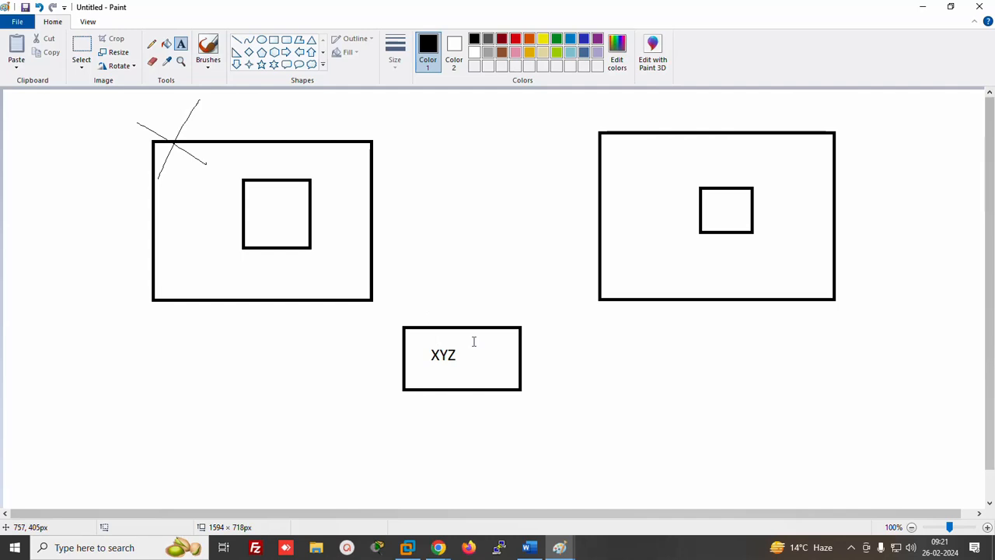
click(922, 6)
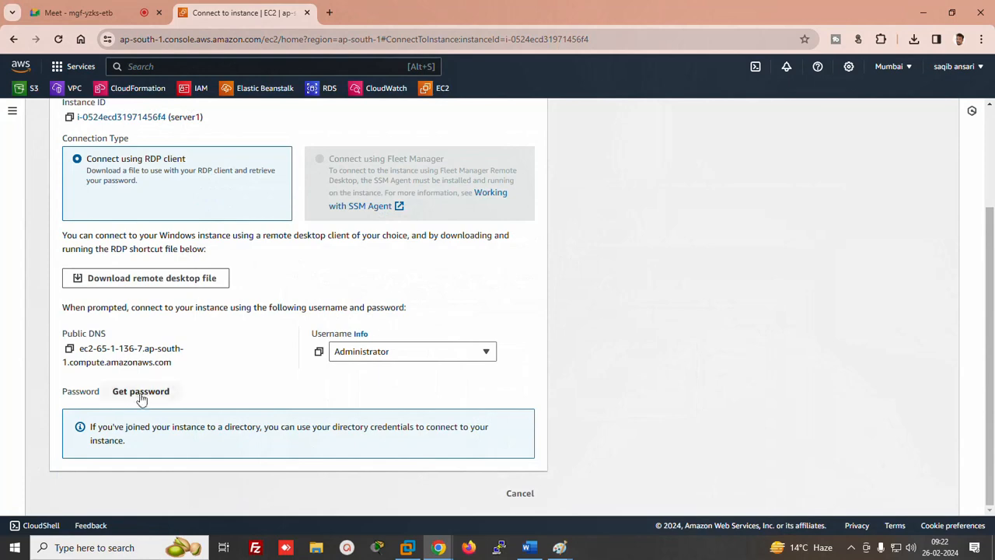
For server1's Windows password, upload the xyz private key file from Downloads
click(141, 392)
click(170, 317)
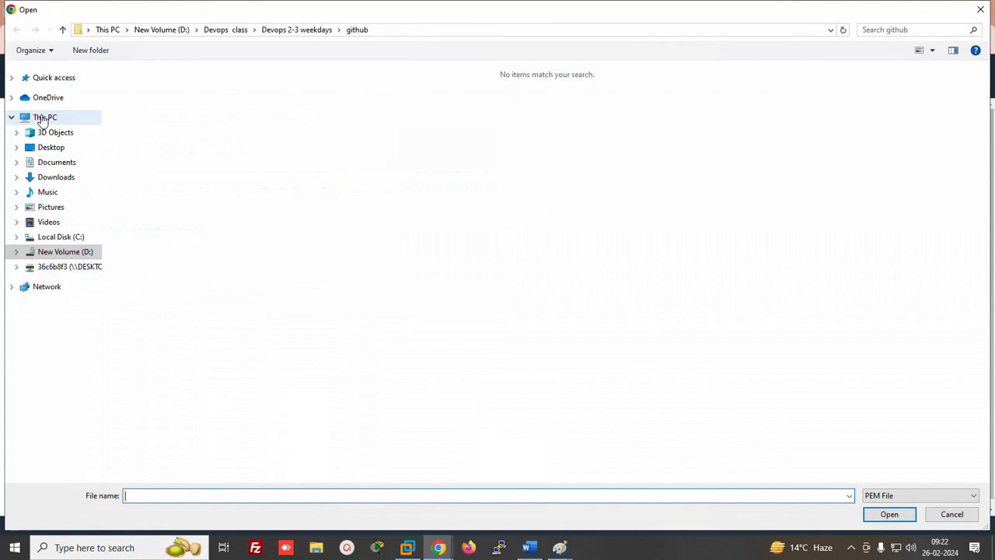
click(44, 119)
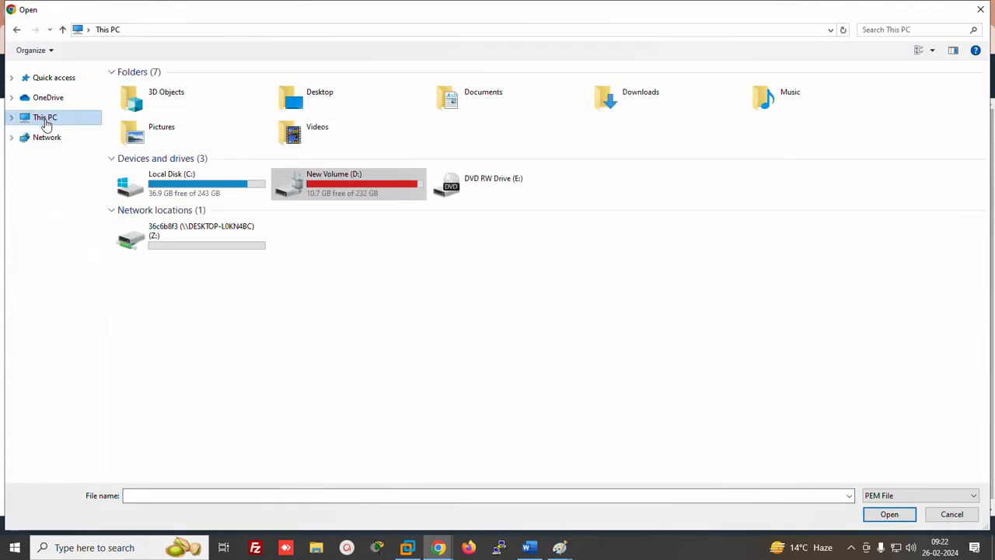
click(11, 117)
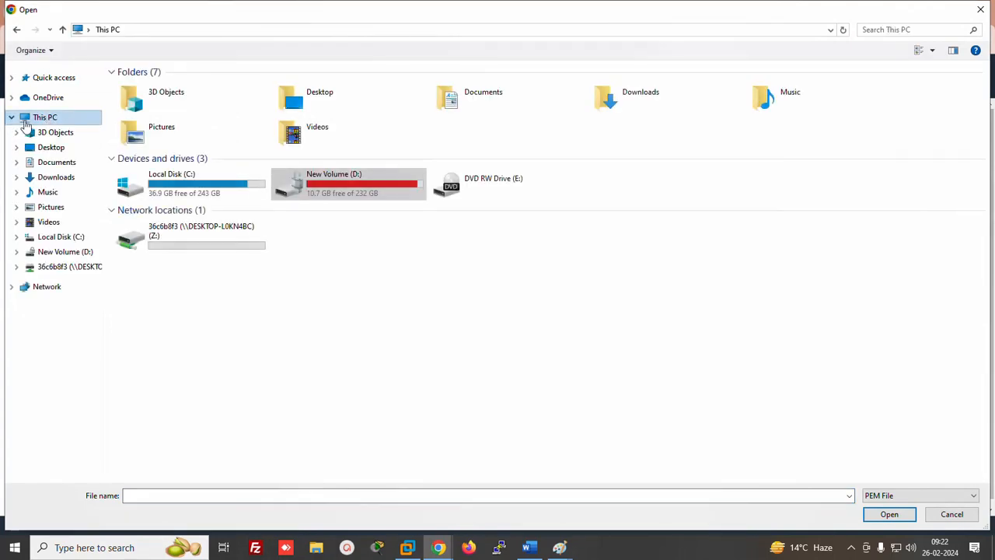
click(54, 179)
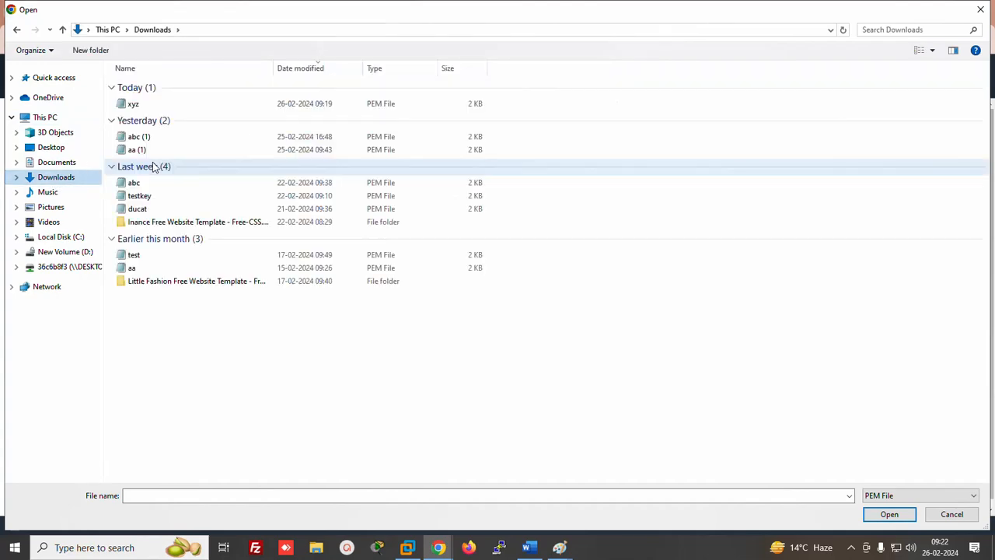
double_click(134, 108)
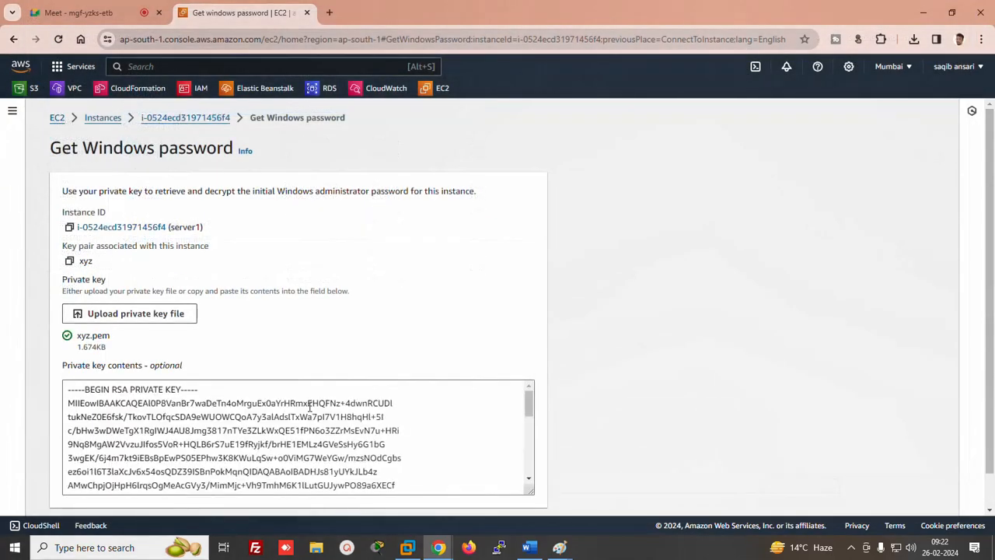
Decrypt and copy the Administrator password, then switch to the Word notes
scroll(976, 310, down, 2)
click(476, 497)
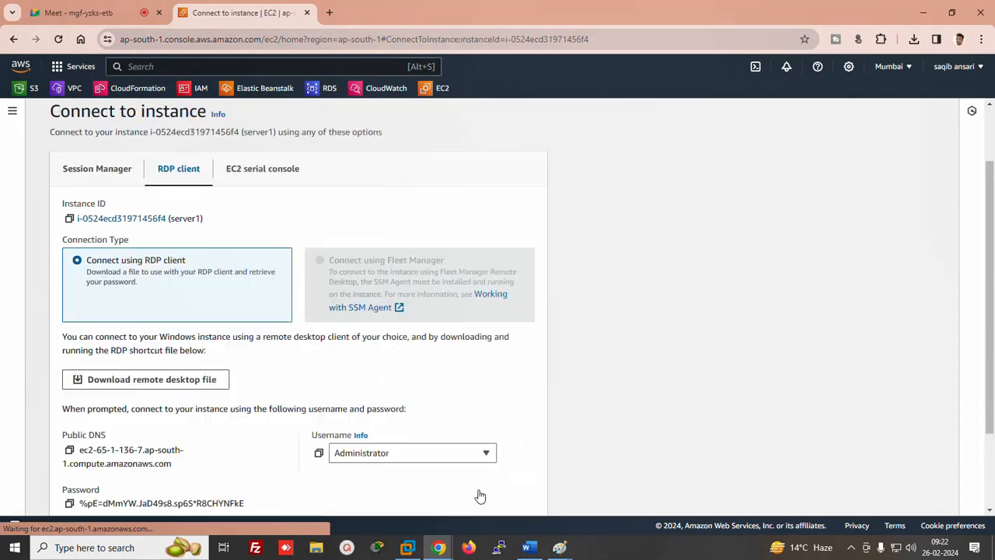
scroll(939, 423, down, 2)
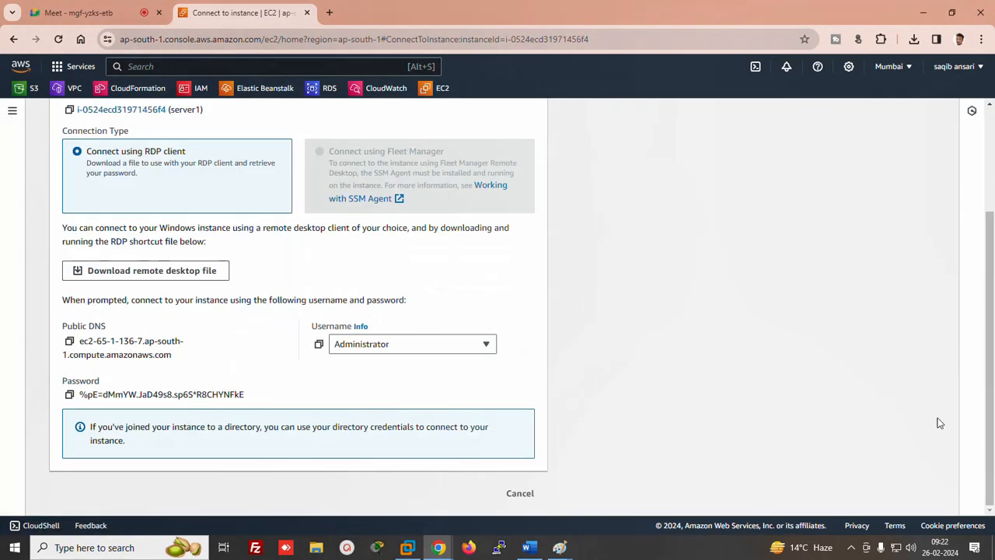
click(69, 395)
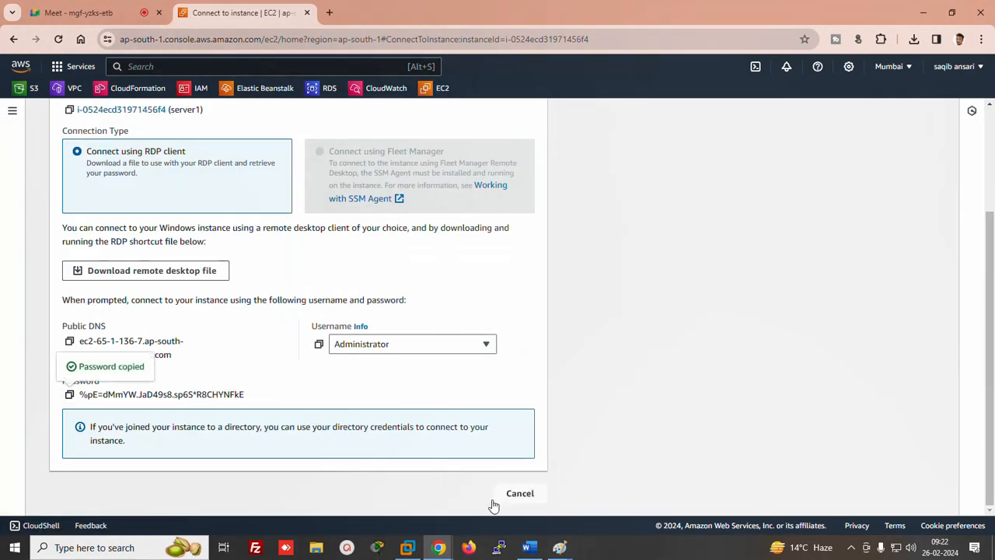
click(529, 547)
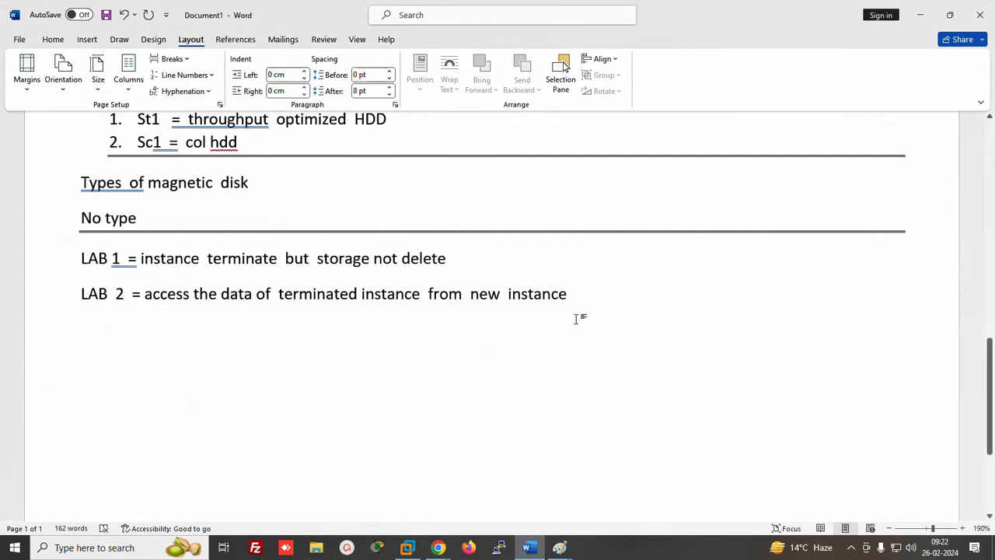
Paste server1's administrator password on a new line labelled '= server', then return to the EC2 connect page
key(Return)
key(ctrl+v)
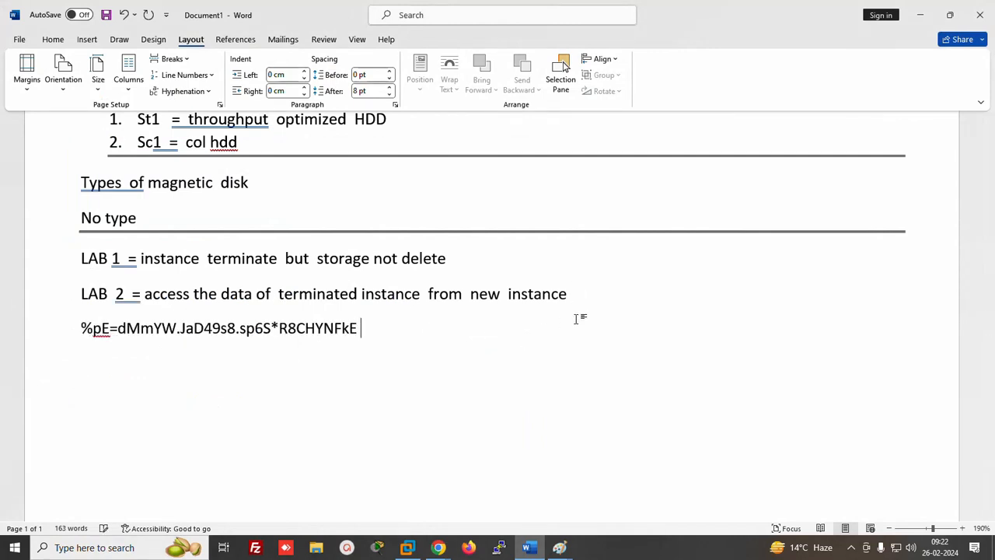
text(= server1)
click(438, 547)
click(372, 494)
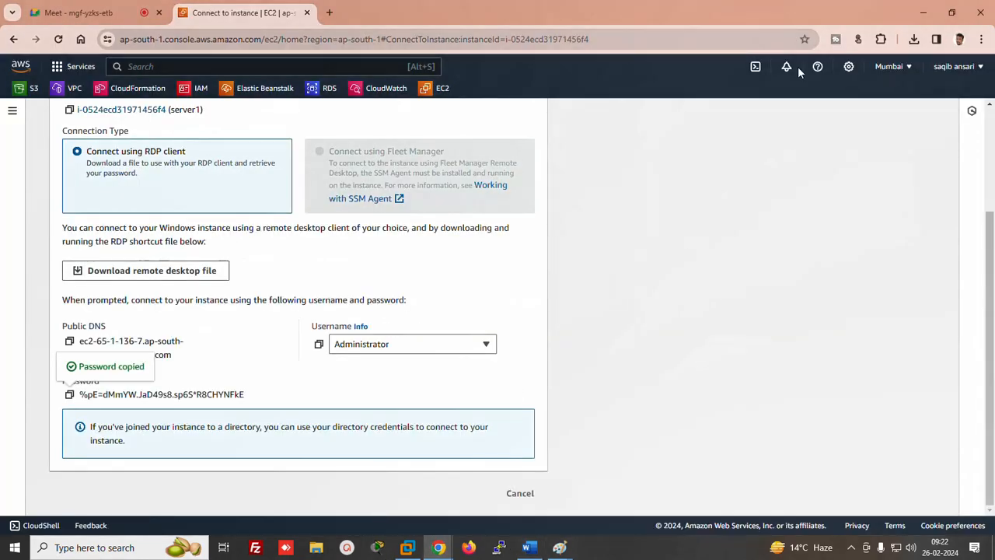
View the downloaded private key file's contents, then close it
click(914, 38)
click(766, 99)
click(764, 96)
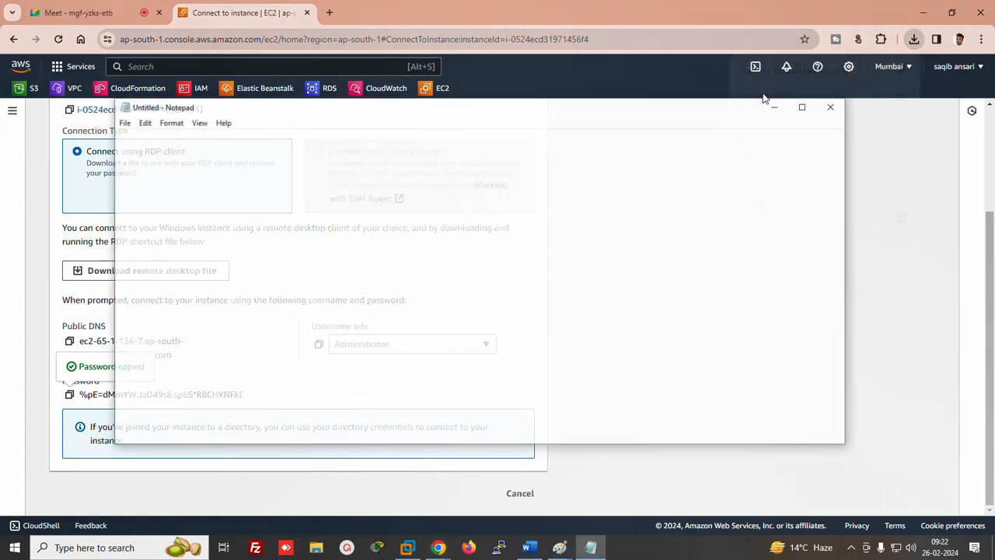
click(833, 106)
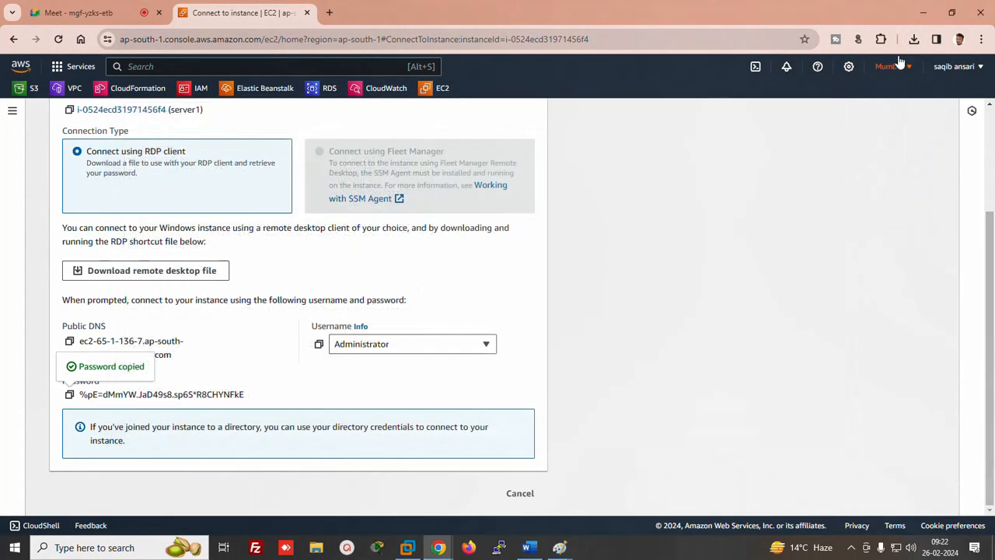
Download server1's remote desktop file and try connecting; dismiss the failure message
click(163, 270)
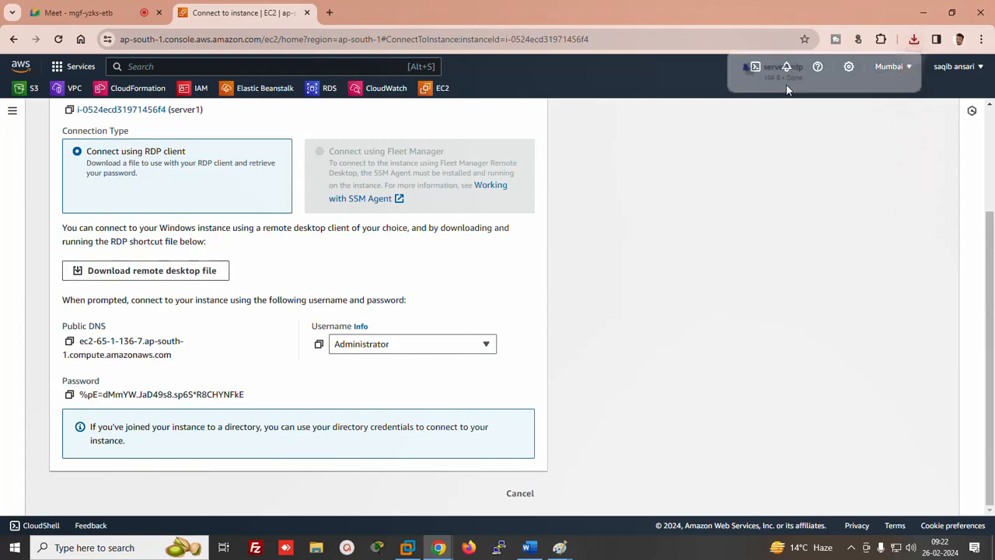
click(786, 78)
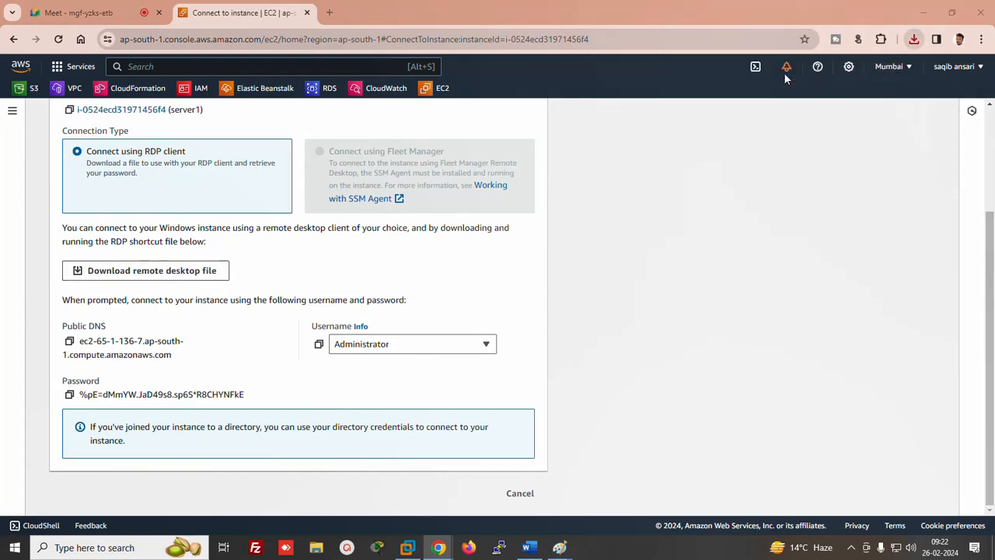
click(585, 341)
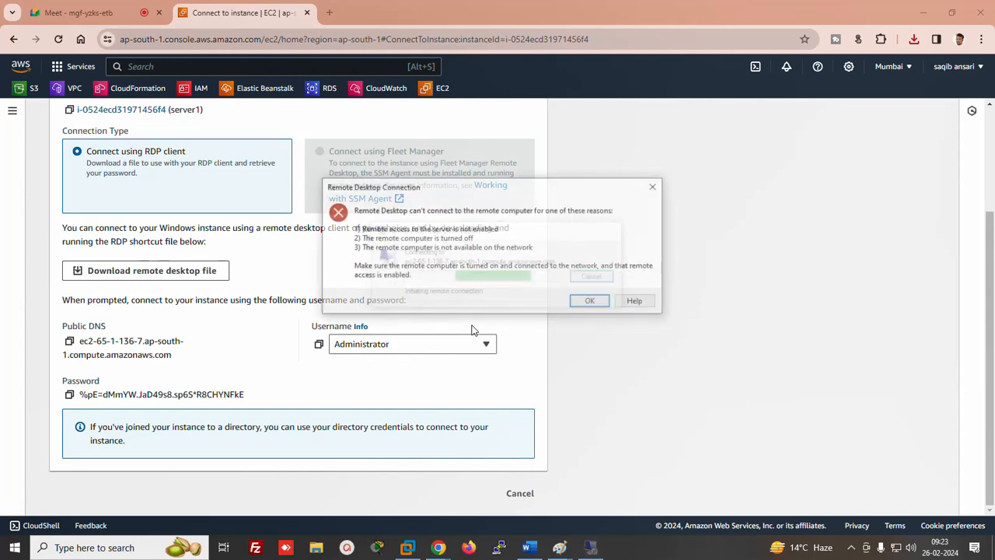
click(590, 303)
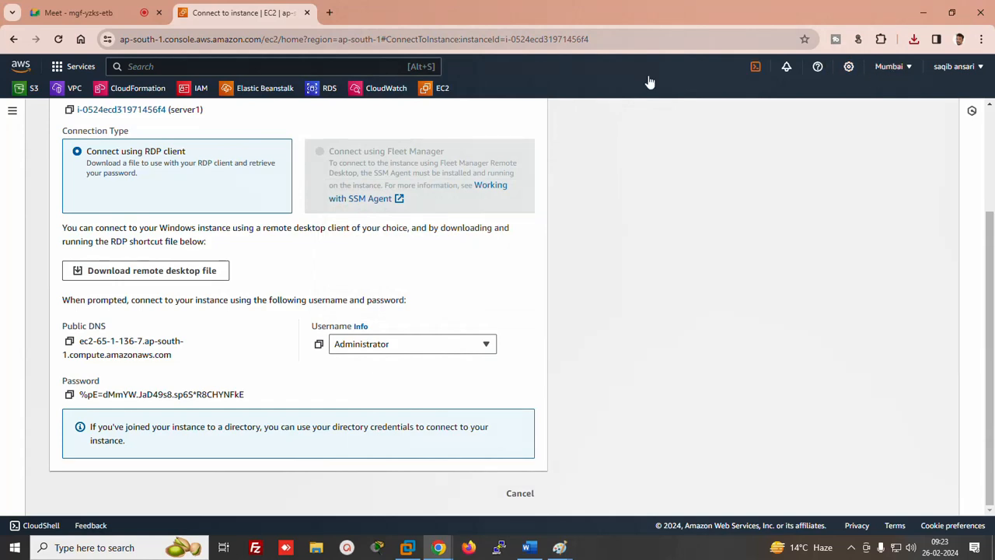
Reopen server1.rdp and retry the connection, dismissing the second failure message
click(915, 39)
click(780, 93)
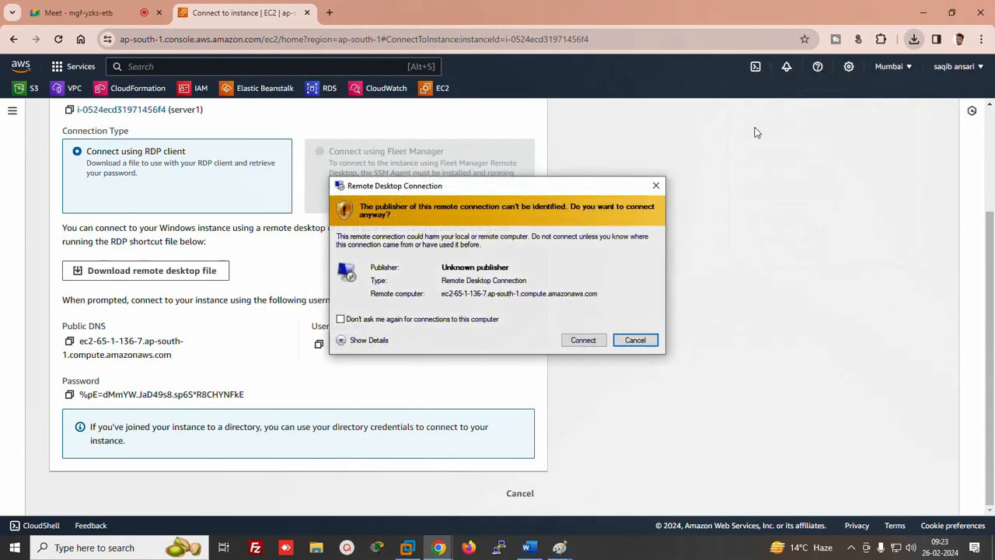
click(582, 340)
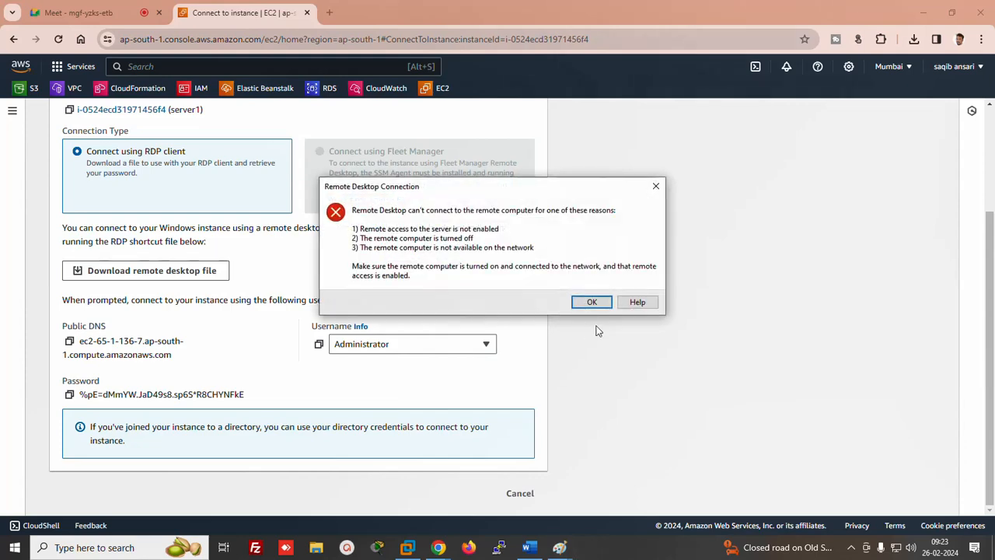
click(595, 303)
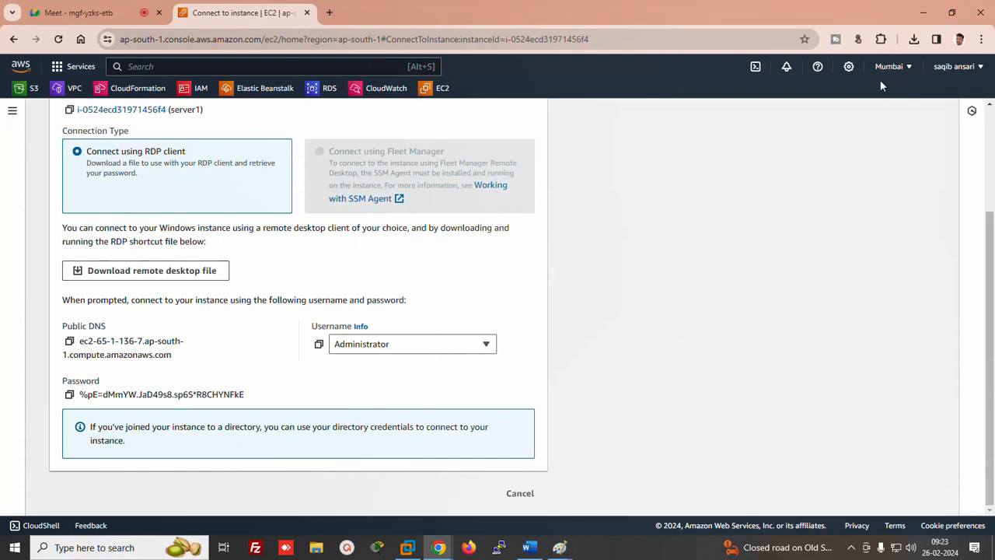
Terminate both server1 and server2 instances, then bring up the region list
scroll(988, 310, up, 3)
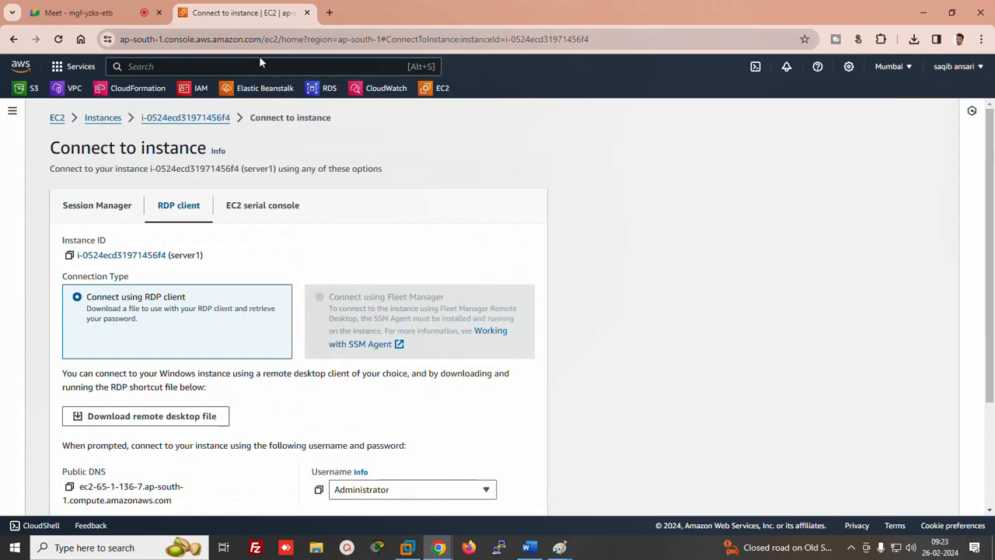
click(101, 118)
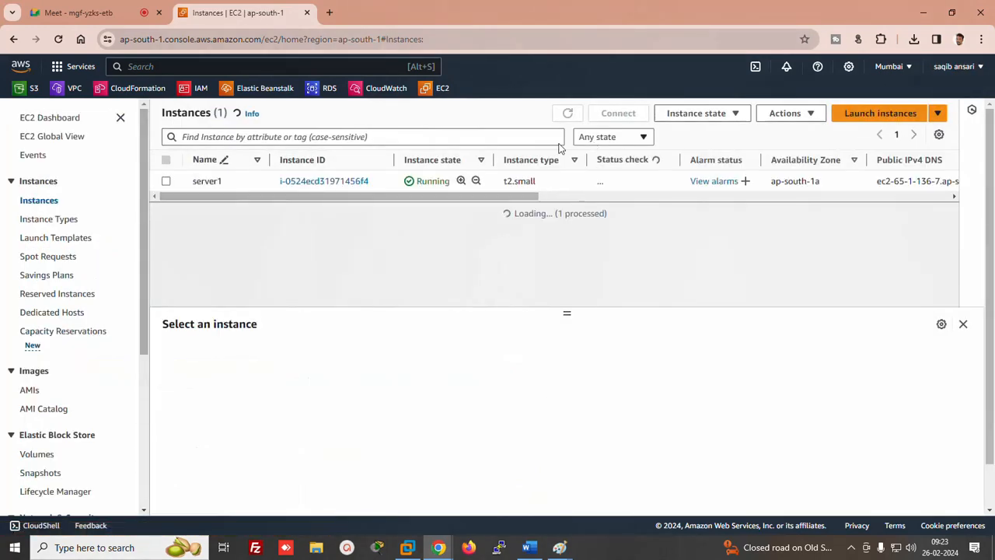
click(165, 181)
click(166, 222)
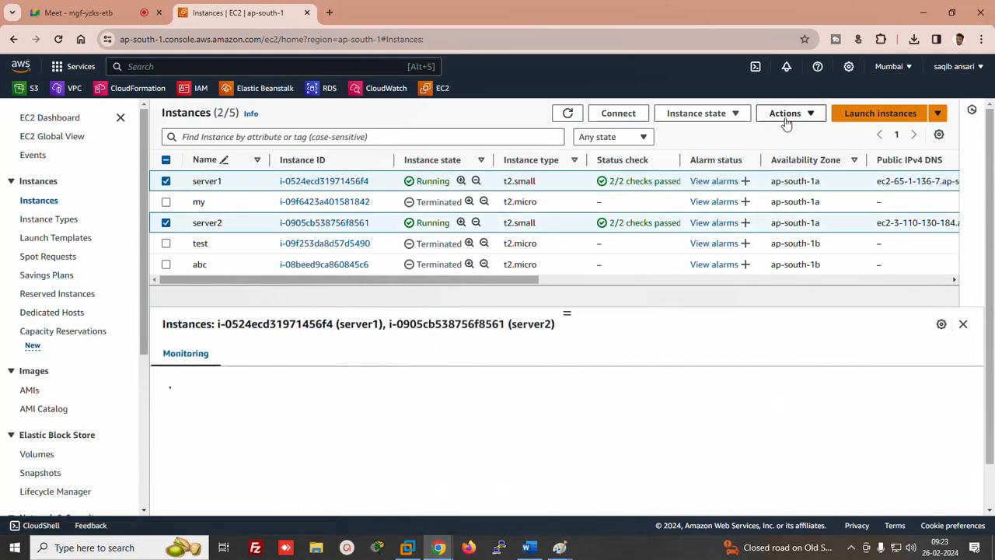
click(735, 114)
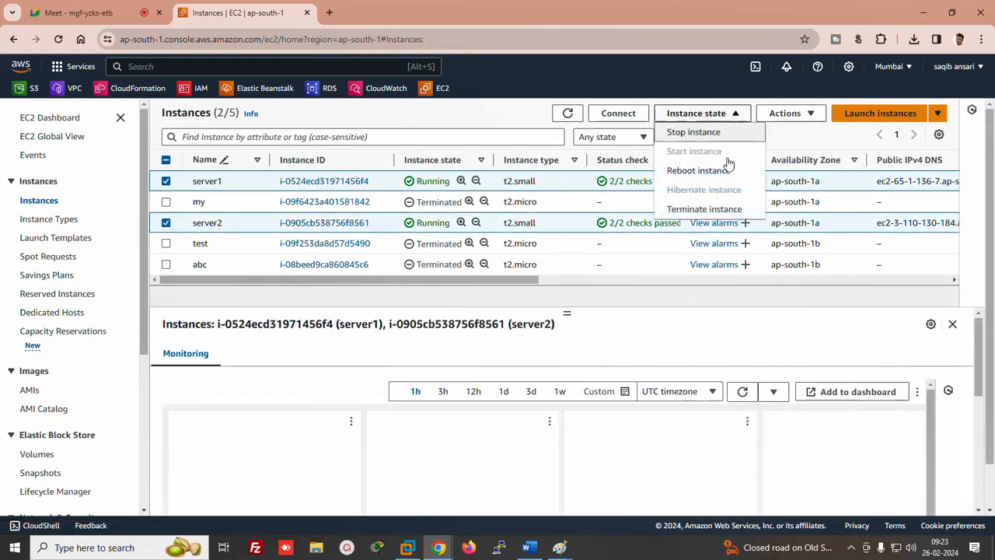
click(714, 210)
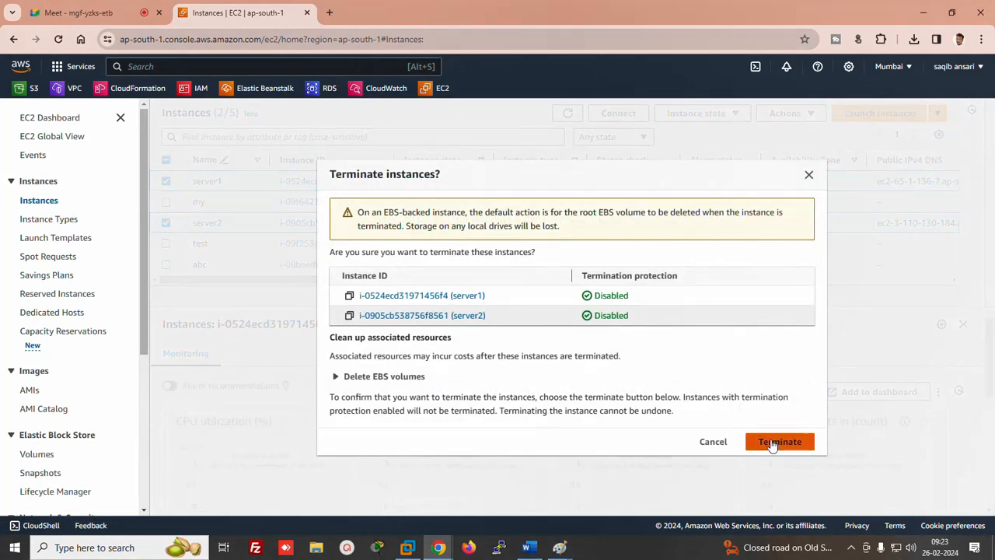
click(774, 440)
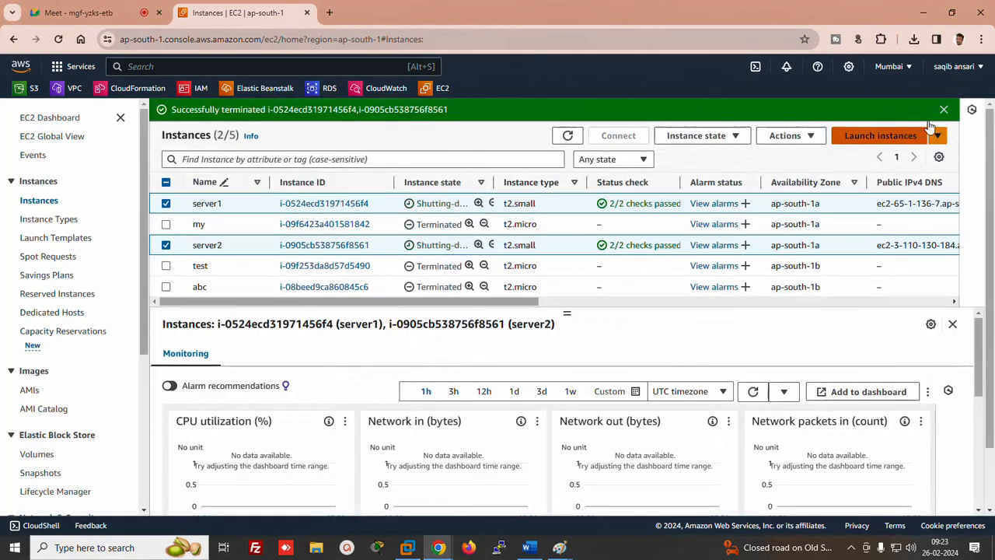
click(894, 67)
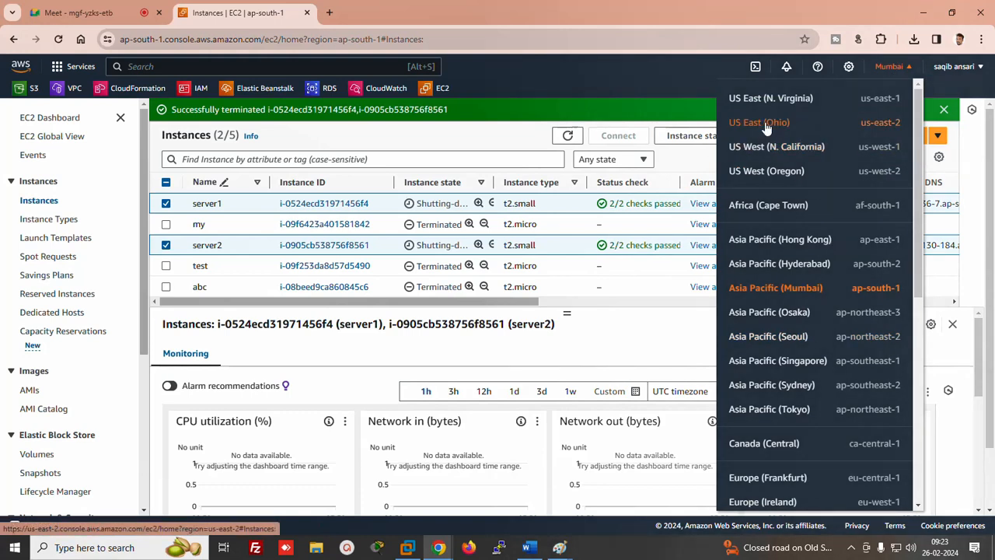
In US East (Ohio), start a launch of 2 instances using a Windows image
click(766, 126)
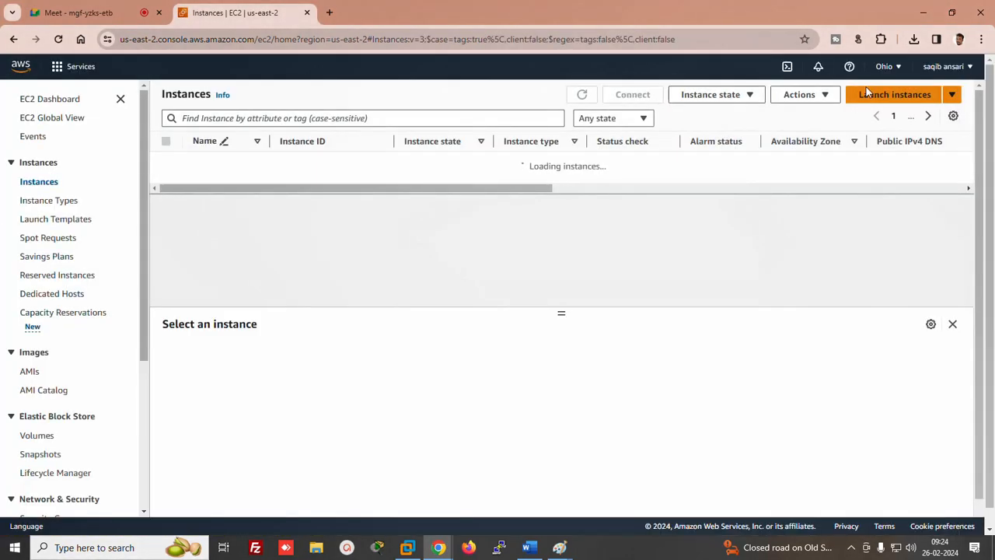
click(896, 94)
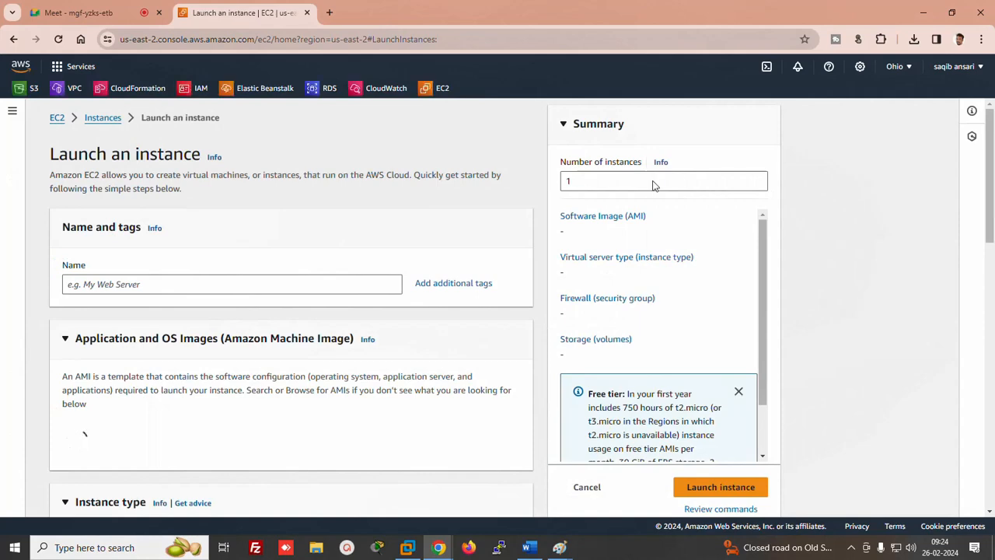
click(653, 181)
key(BackSpace)
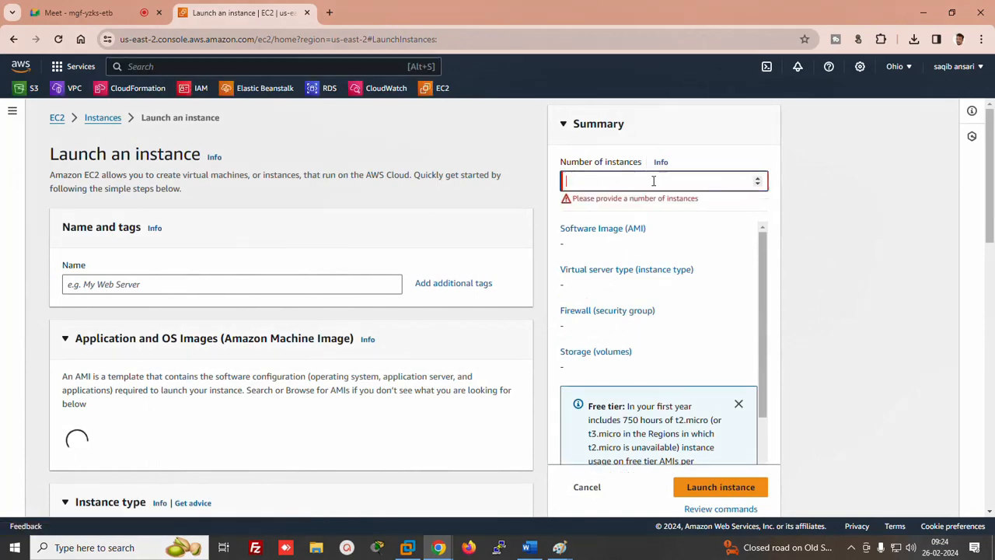
text(2)
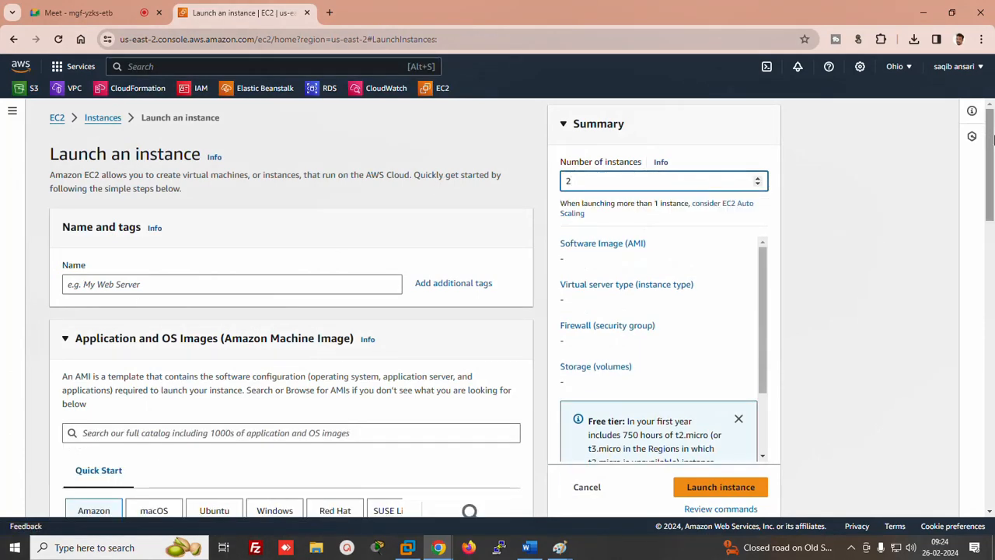
scroll(992, 161, down, 4)
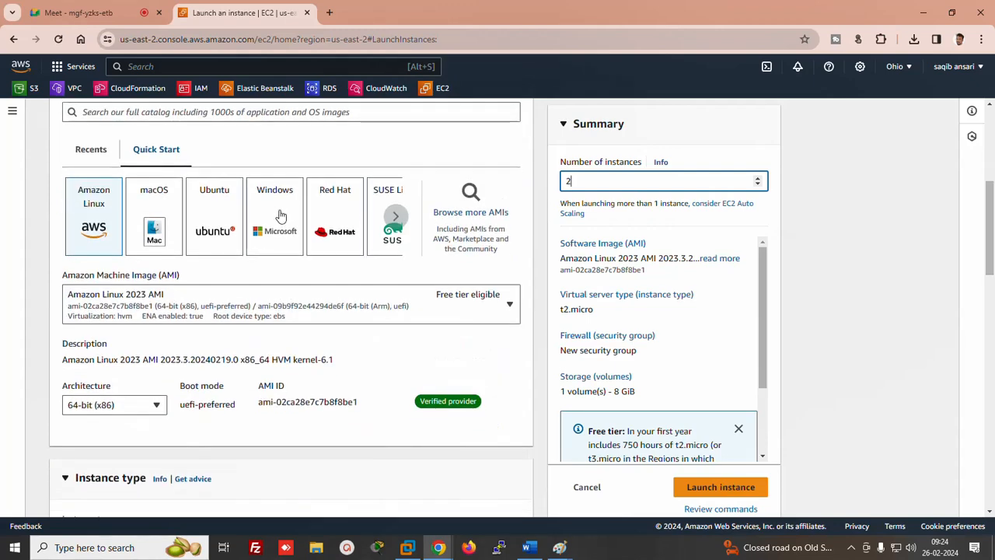
click(280, 217)
drag(988, 241, 989, 330)
Create a new key pair named ducat for the instances
click(455, 300)
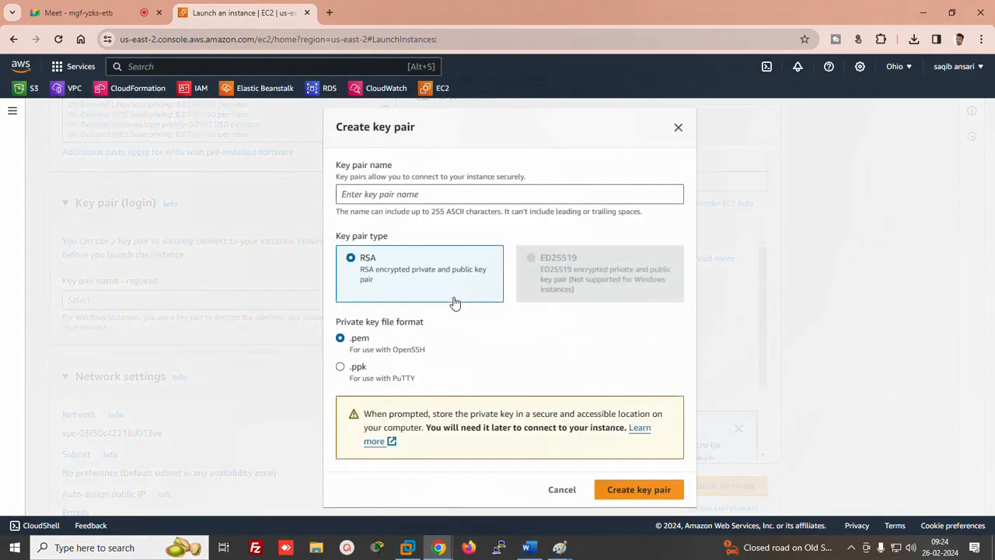
click(400, 196)
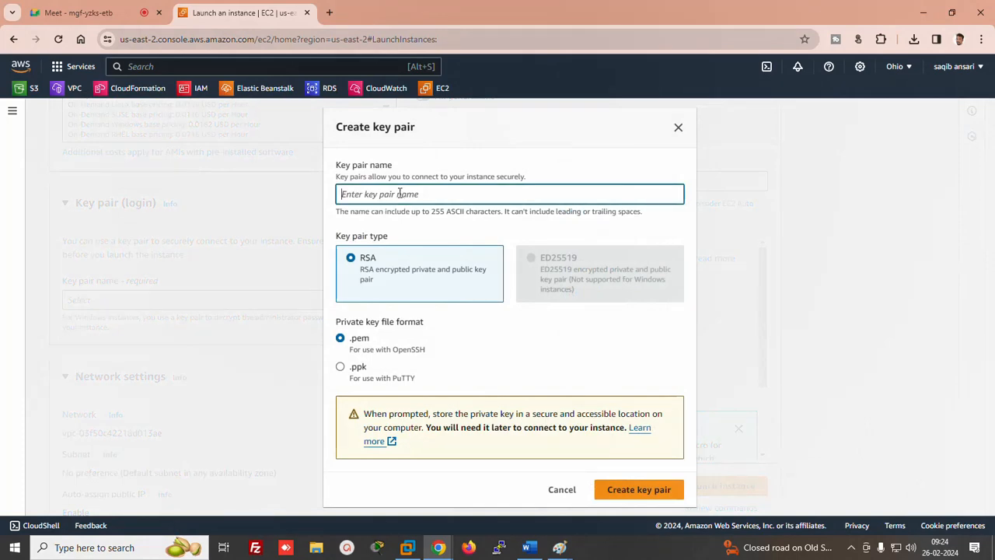
text(ducat)
click(70, 13)
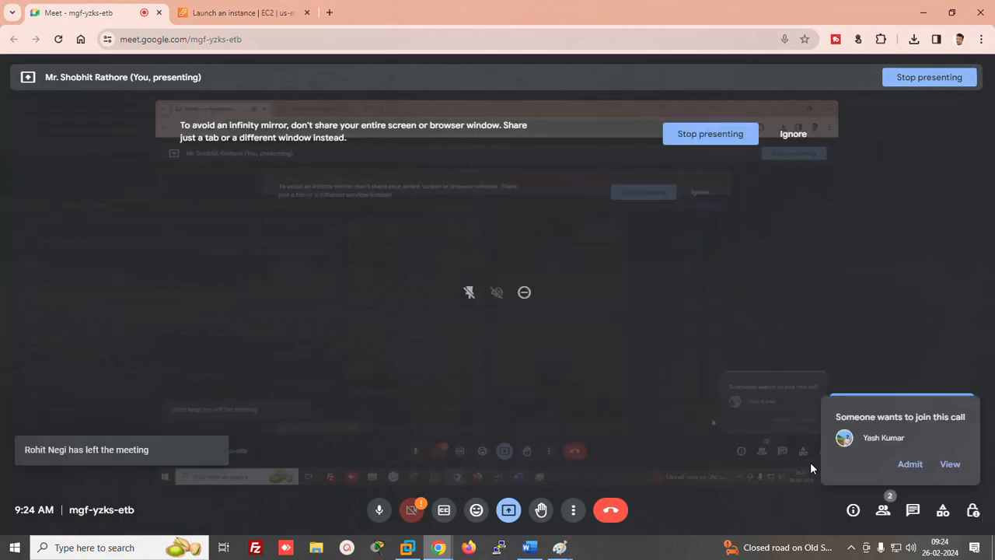
click(237, 12)
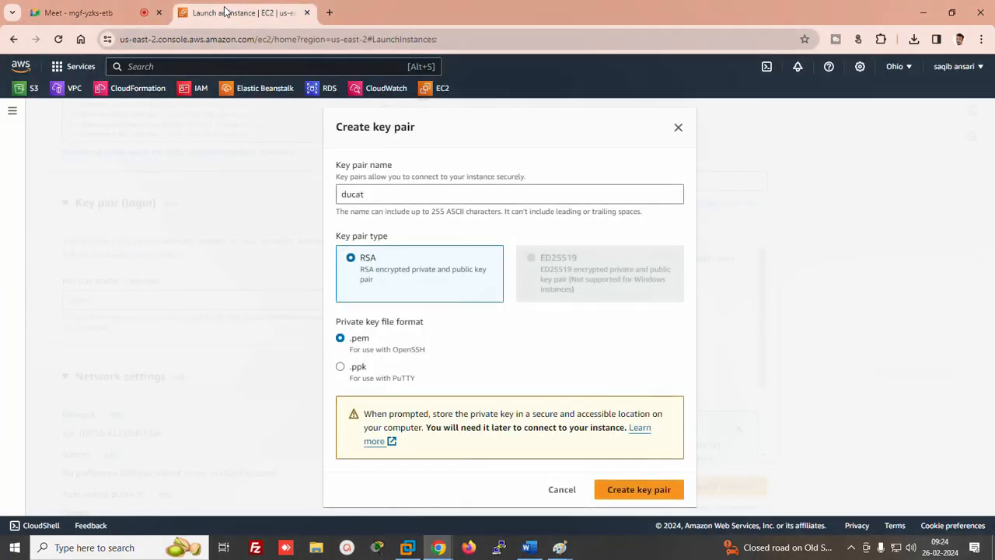
click(639, 489)
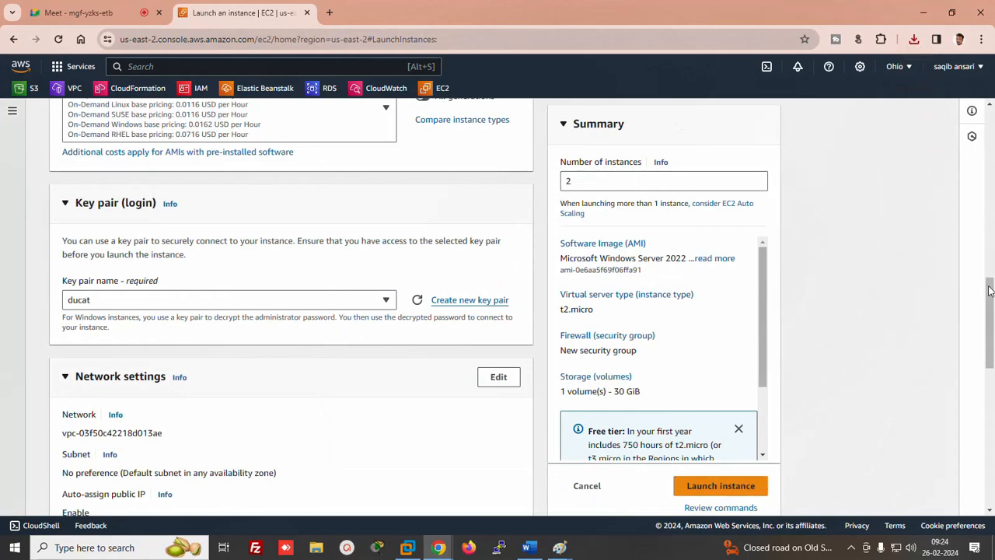
Set the root volume's Delete on termination to No and launch the two instances
scroll(992, 345, down, 5)
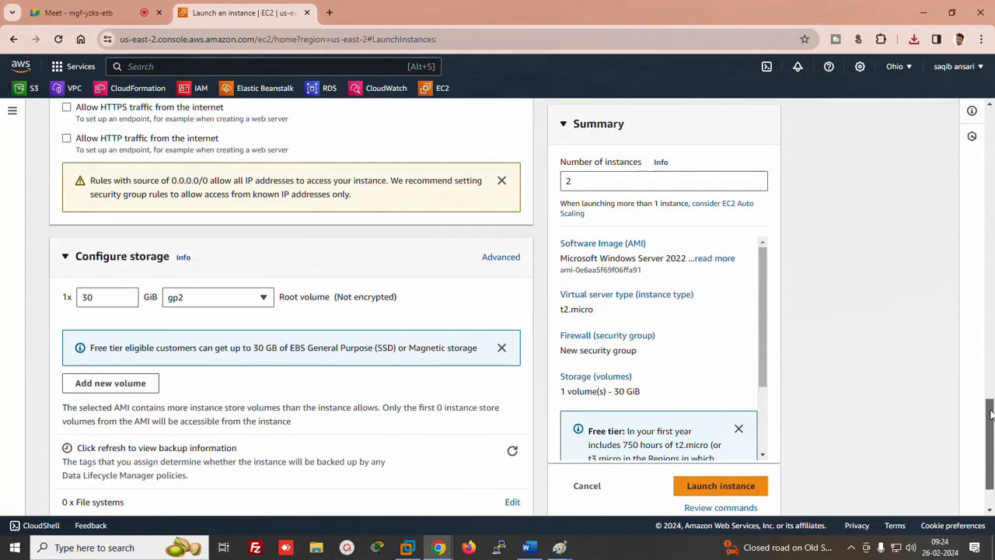
click(501, 199)
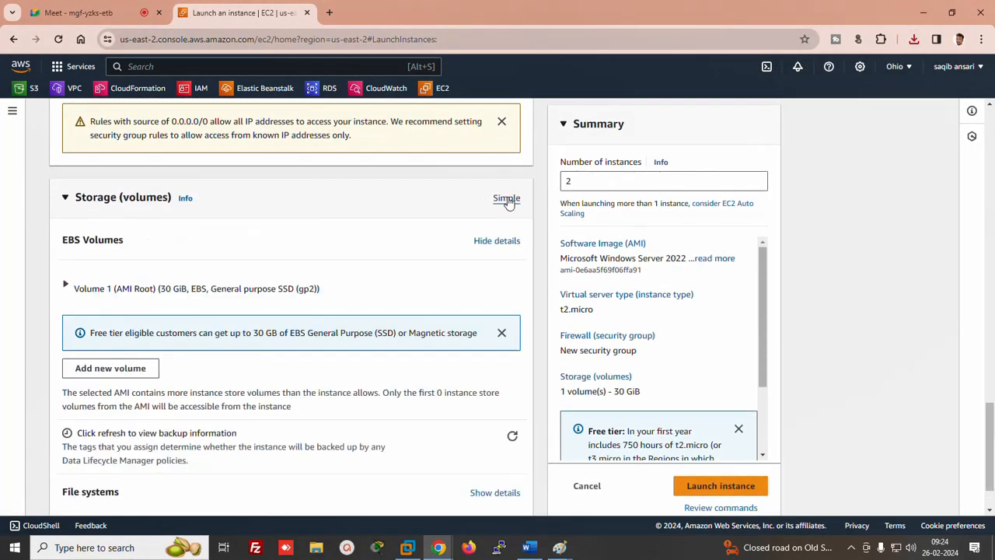
click(64, 287)
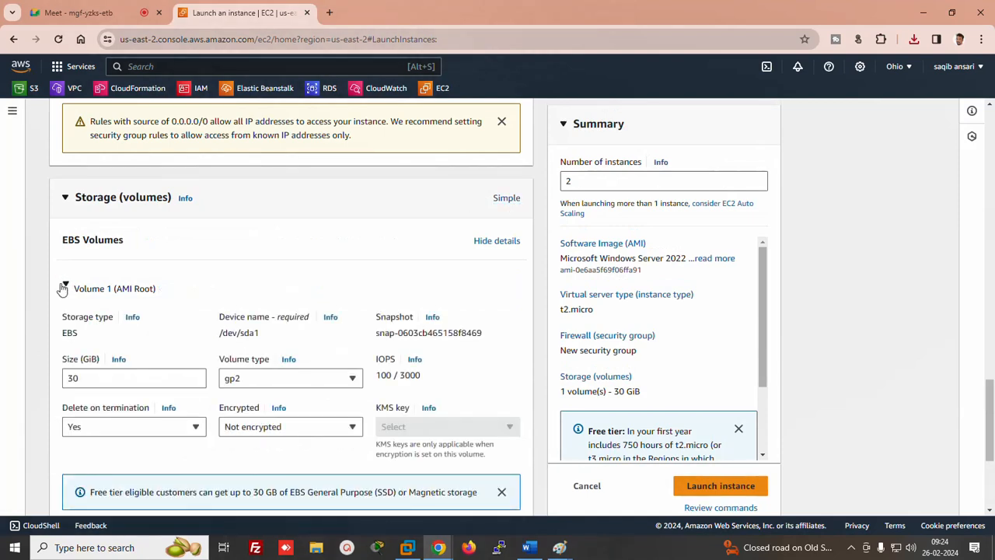
click(101, 428)
click(77, 406)
click(695, 485)
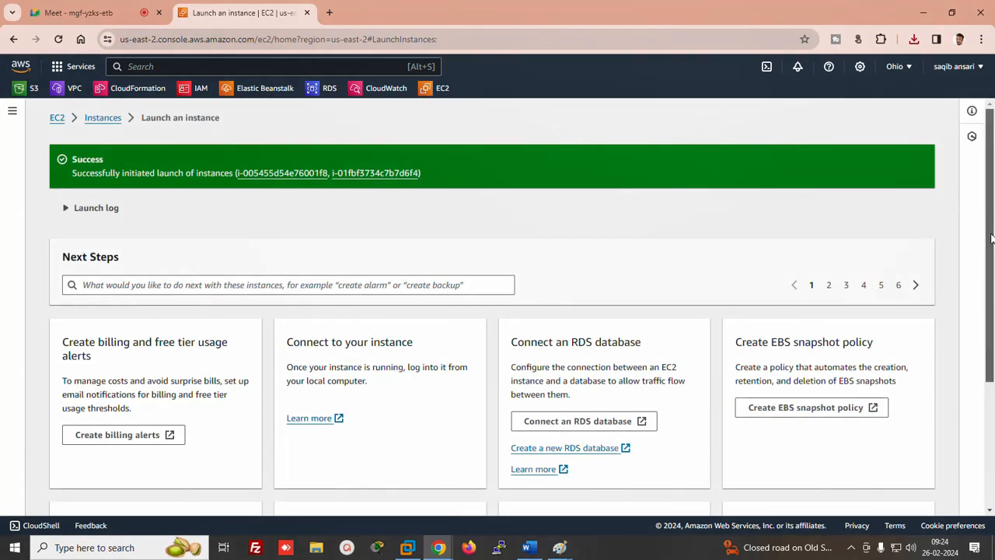
drag(990, 227, 989, 349)
Name the two new instances server1 and server2 in the Instances list
click(866, 492)
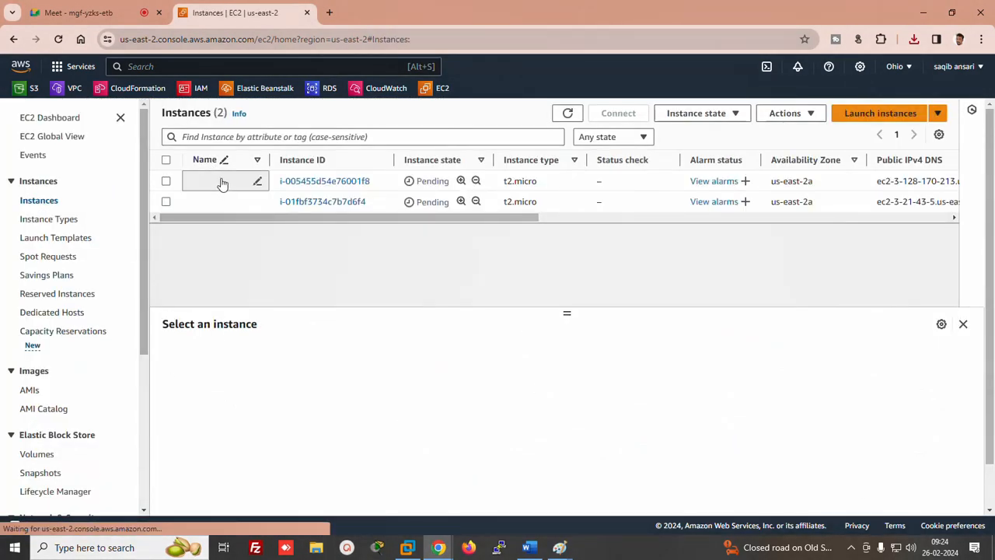
click(223, 181)
text(server)
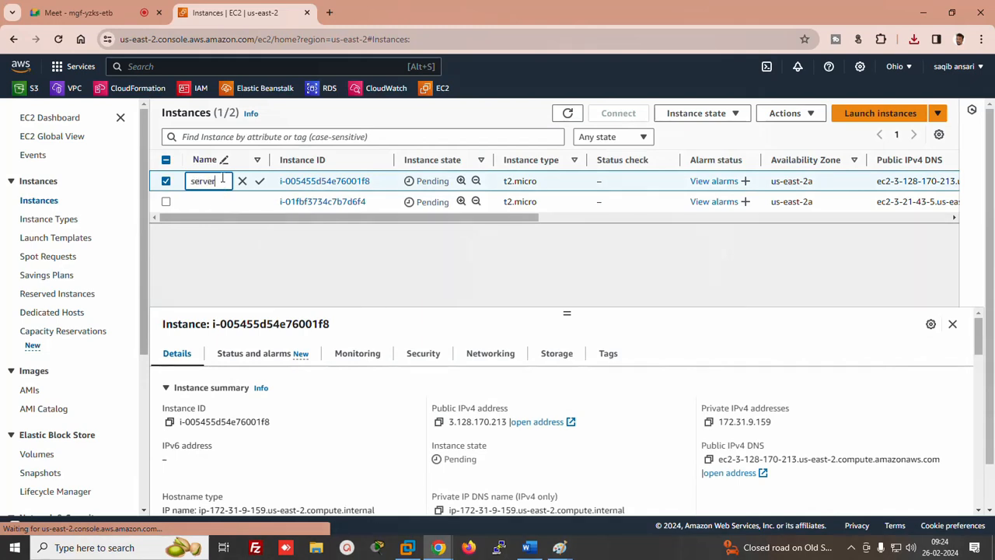
text(1)
click(260, 181)
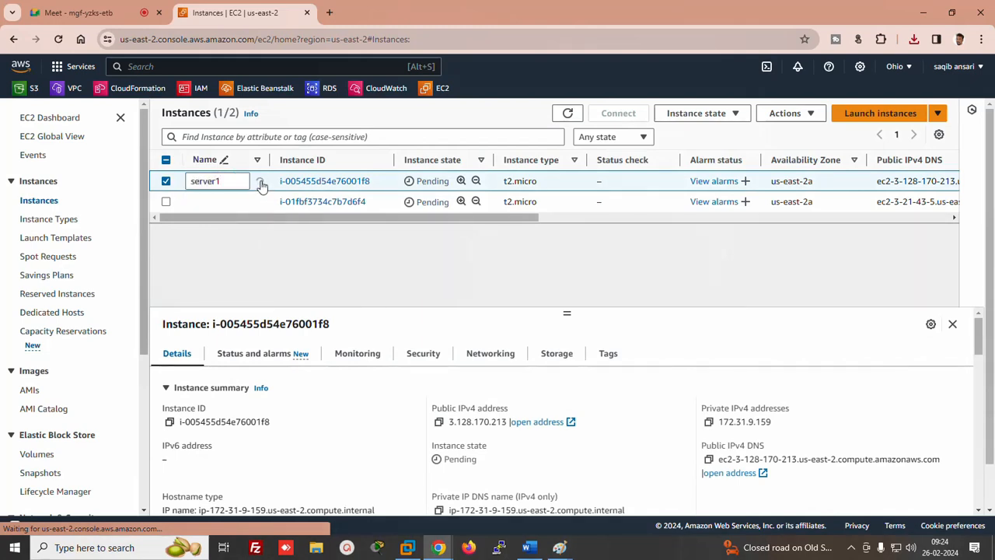
click(203, 201)
text(se)
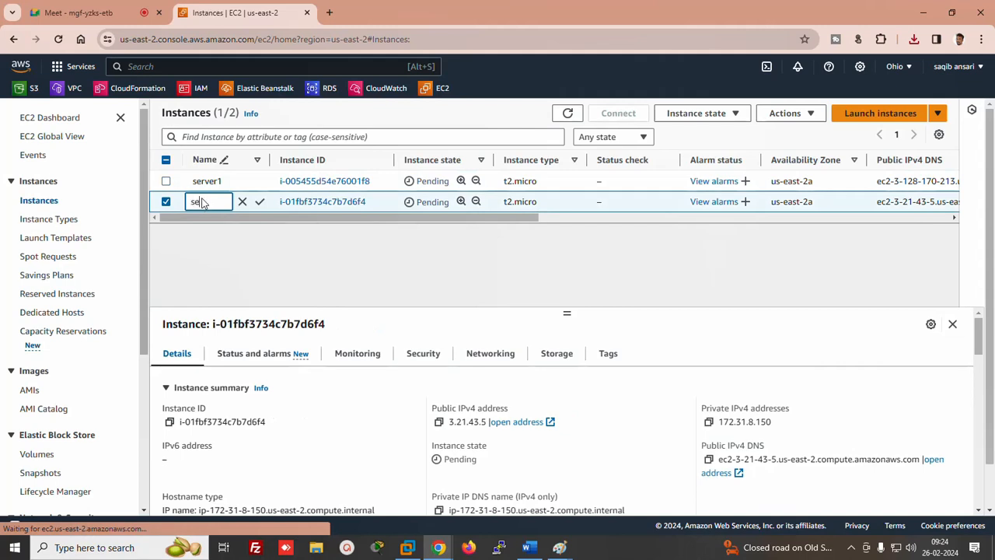
text(rver2)
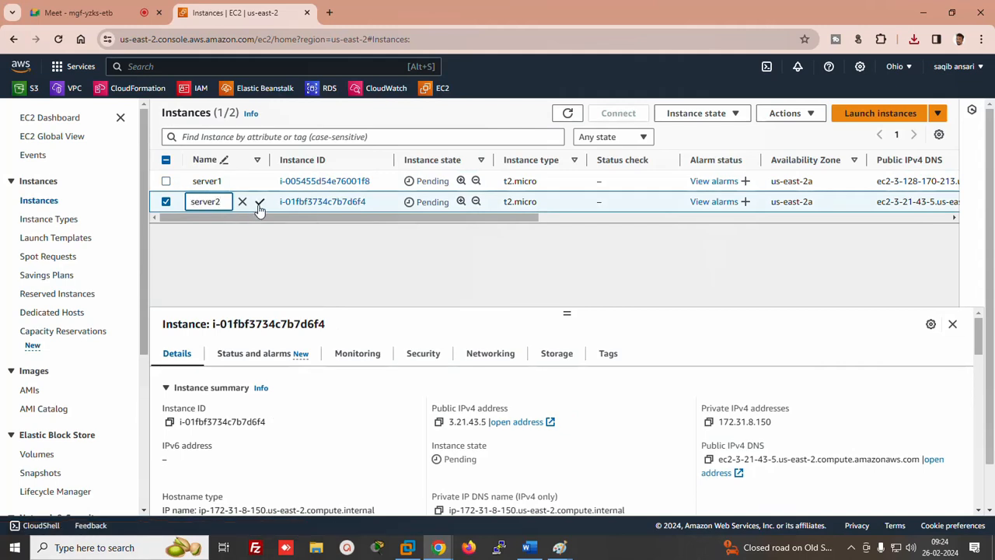
click(260, 203)
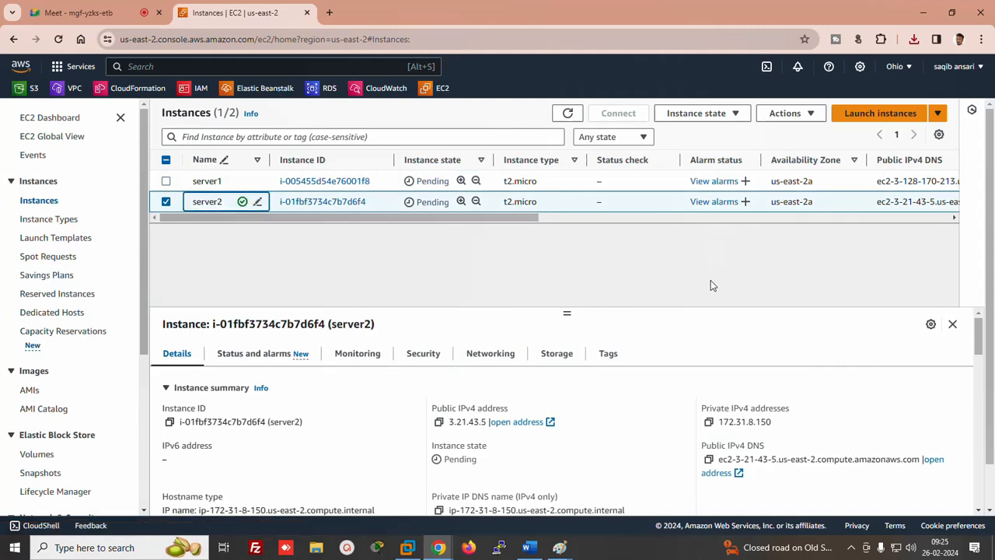
Rename the two attached 30 GiB volumes server1 and server2 to match their instances
click(36, 455)
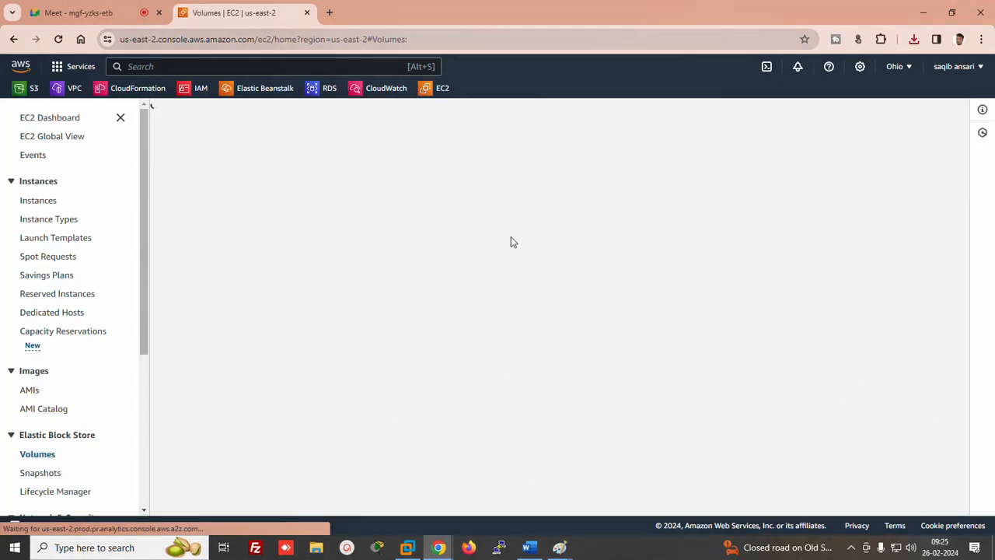
drag(531, 221, 700, 217)
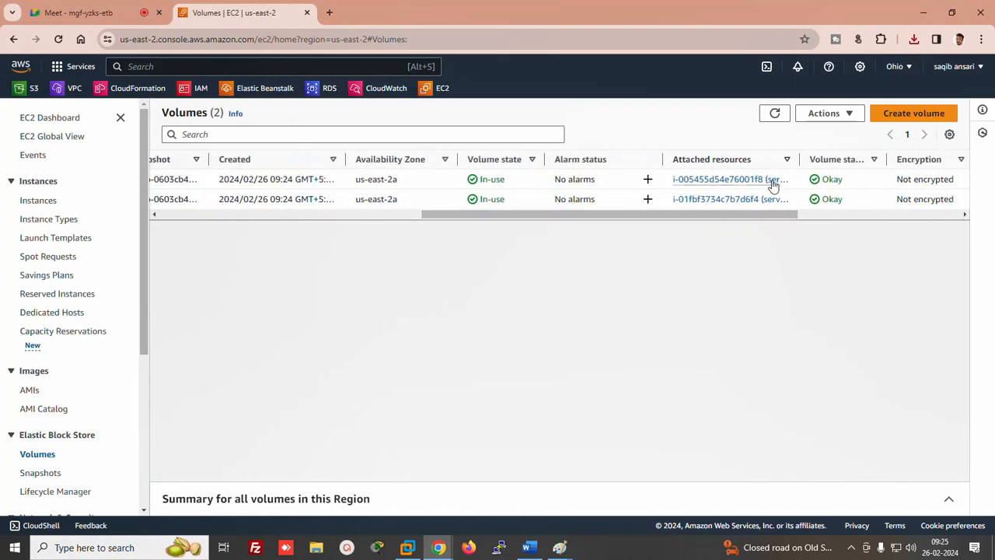
drag(801, 159, 930, 152)
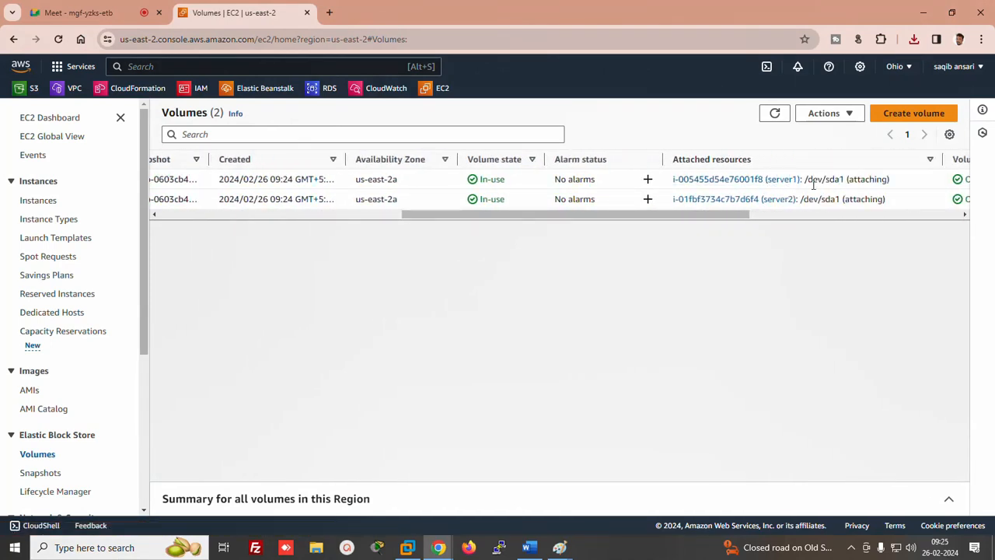
drag(699, 215, 177, 241)
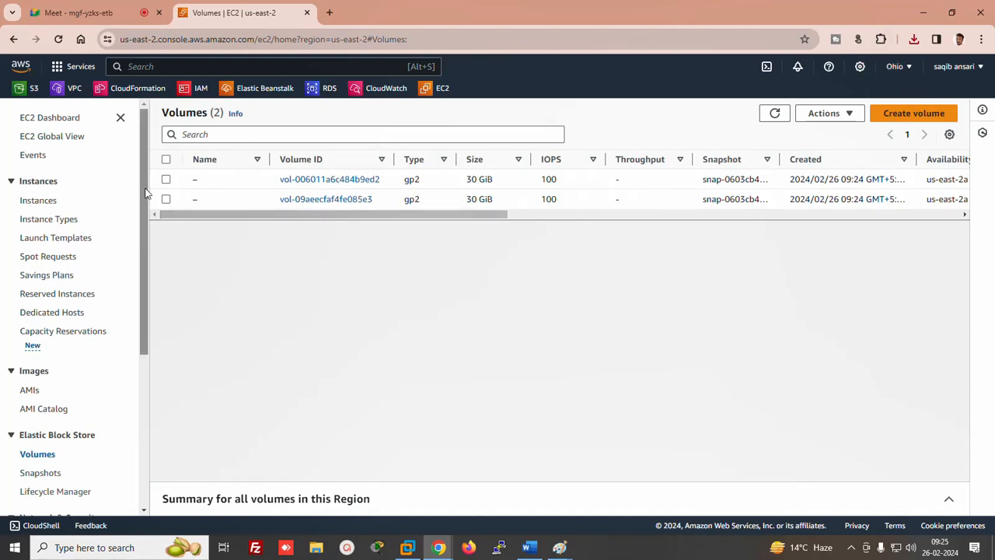
click(204, 180)
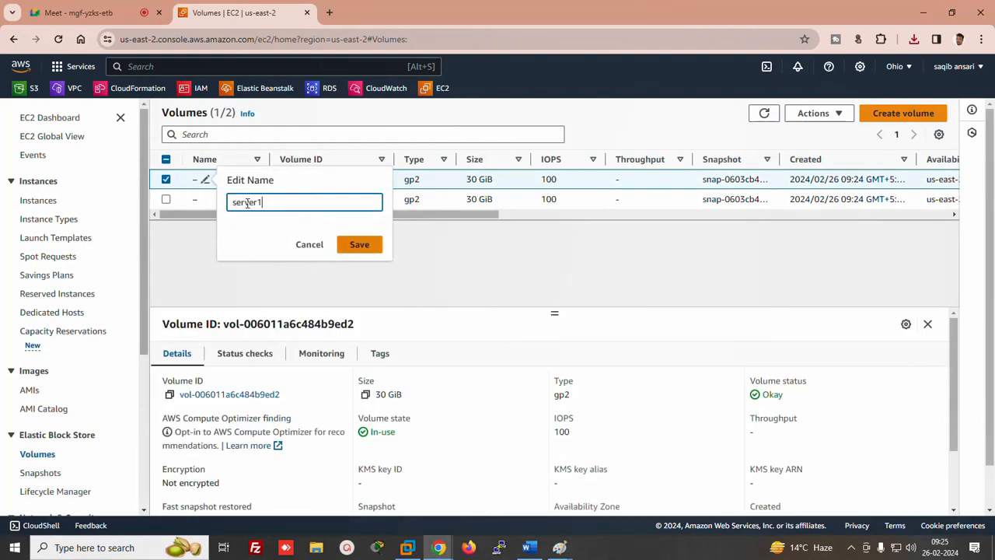
click(358, 245)
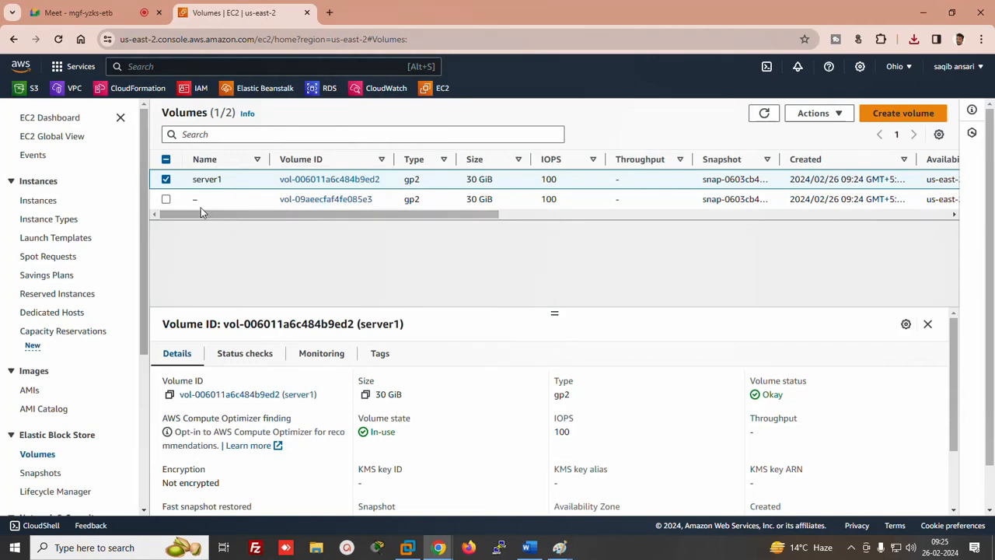
click(196, 200)
click(206, 201)
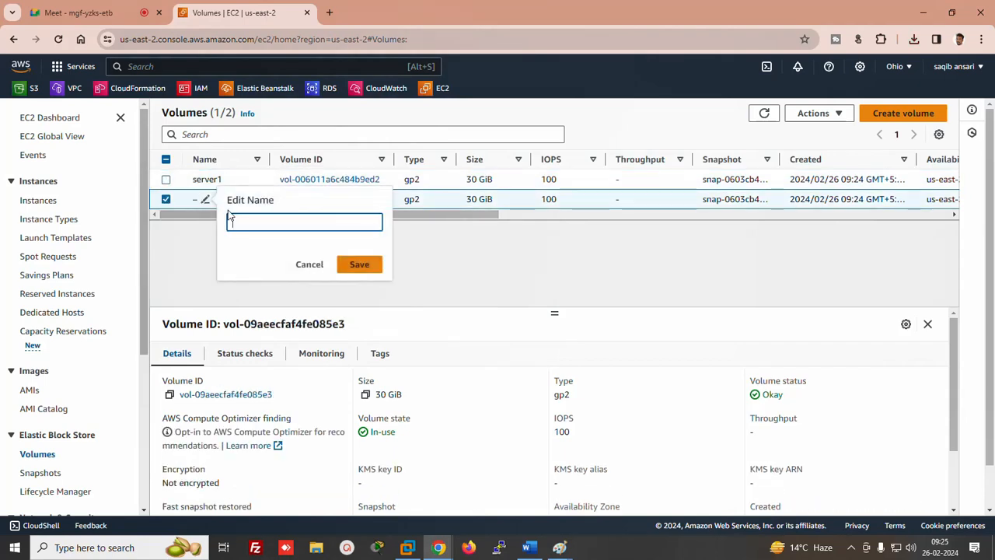
text(server2)
click(350, 264)
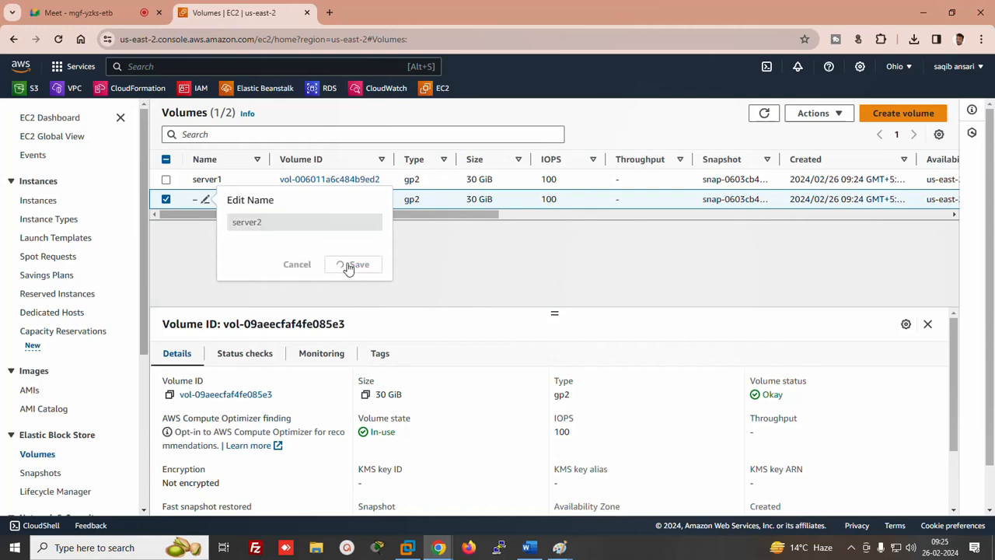
drag(311, 218, 677, 129)
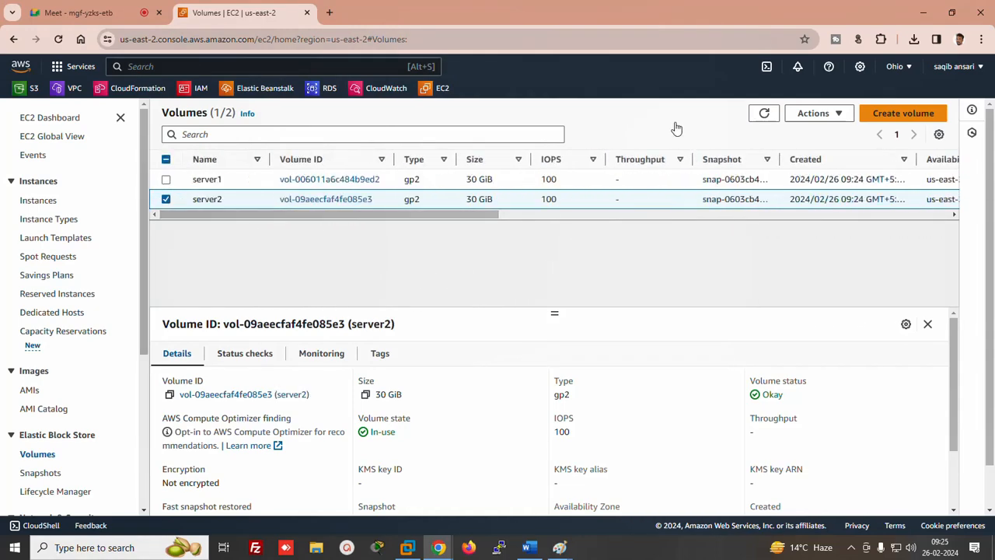
click(37, 200)
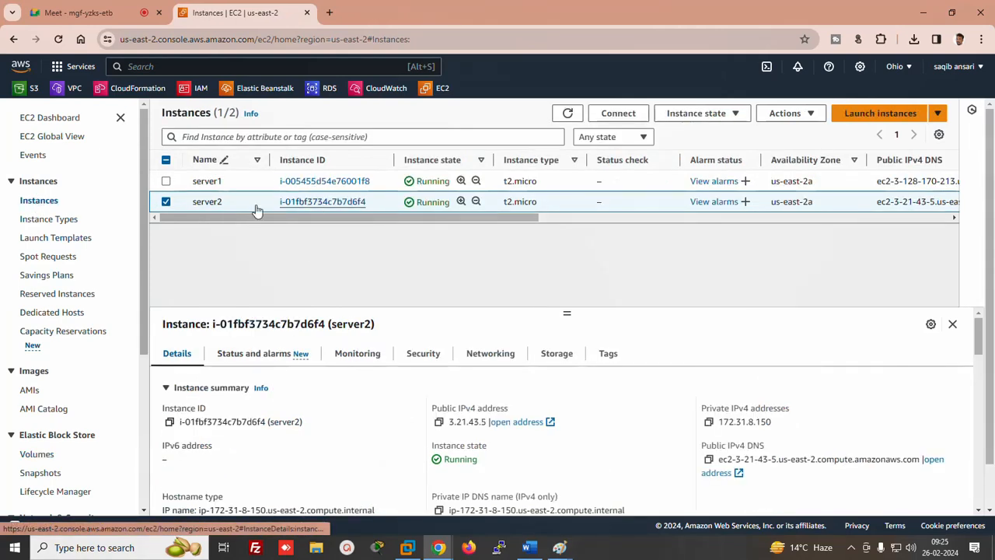
Select server1 and download its remote desktop (RDP) file
click(166, 202)
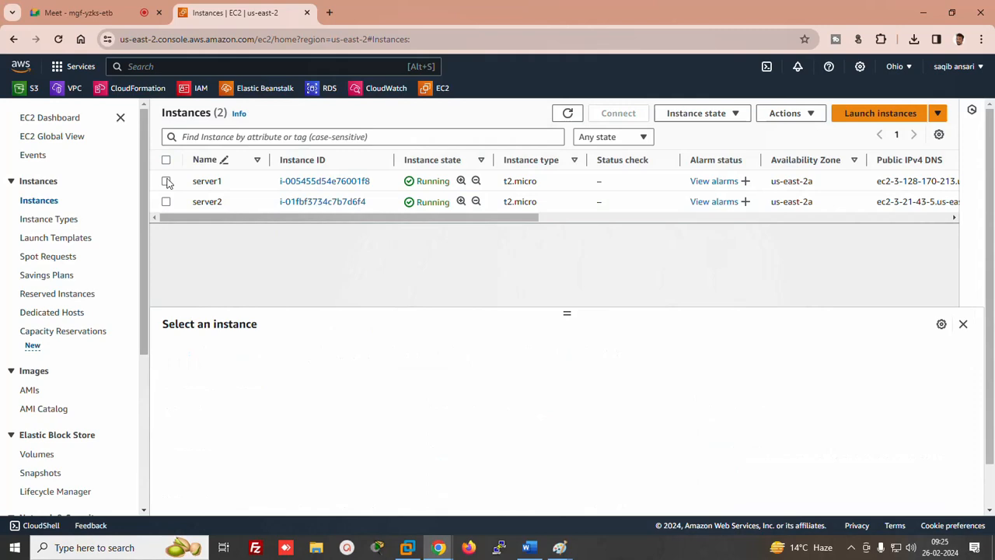
click(167, 181)
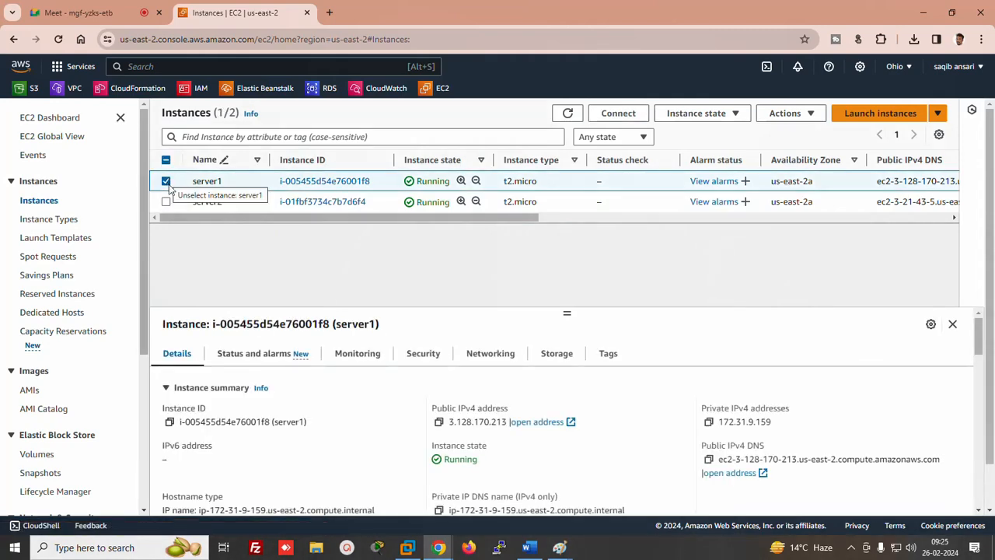
click(619, 114)
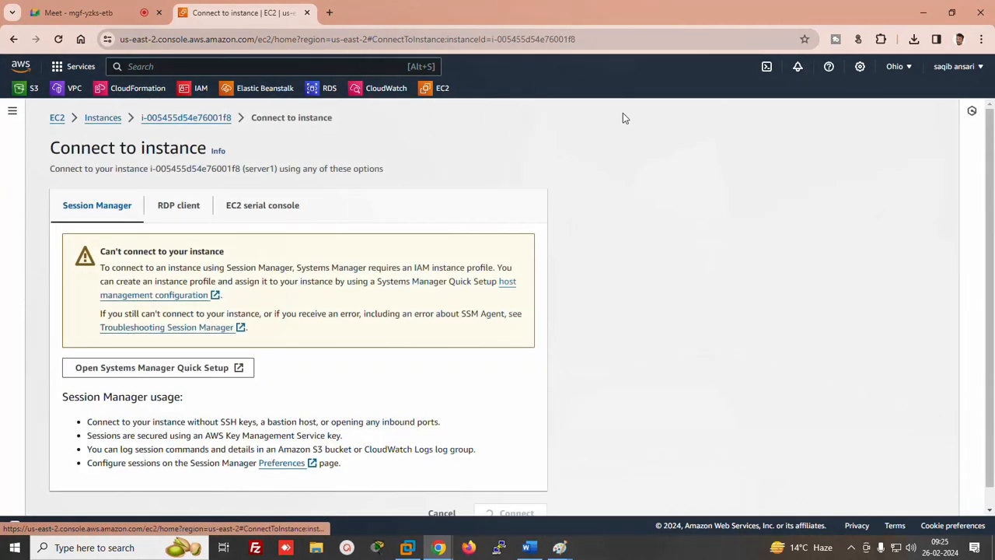
click(179, 204)
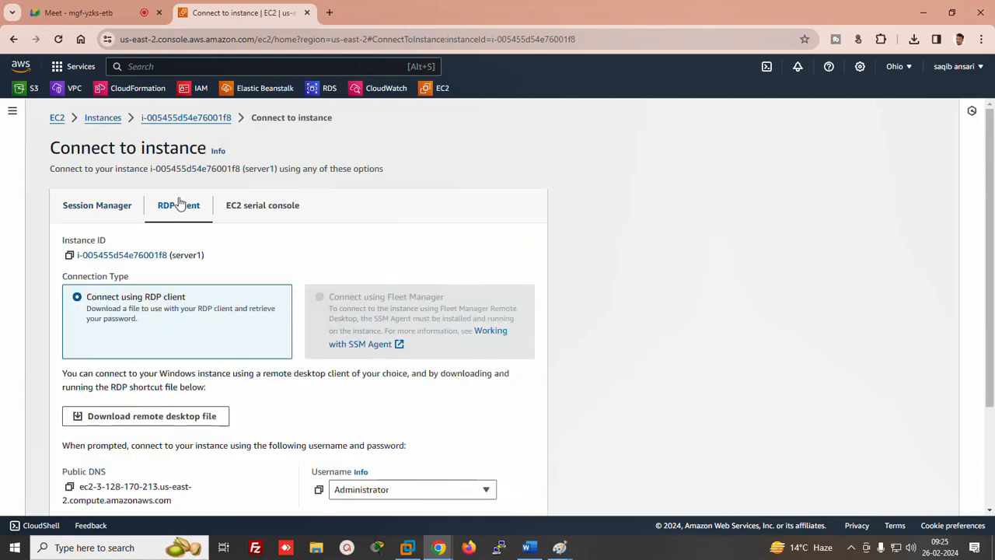
click(134, 414)
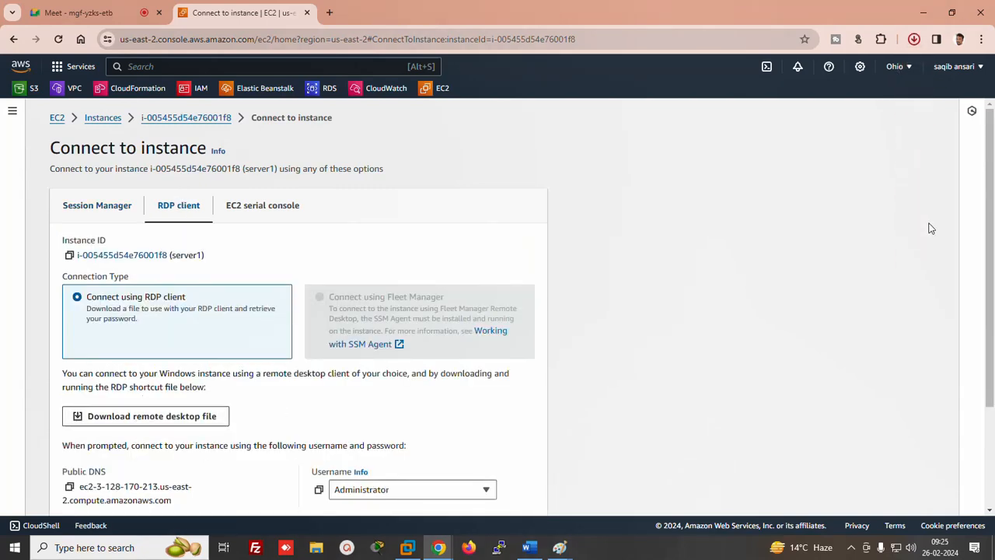
scroll(460, 358, down, 2)
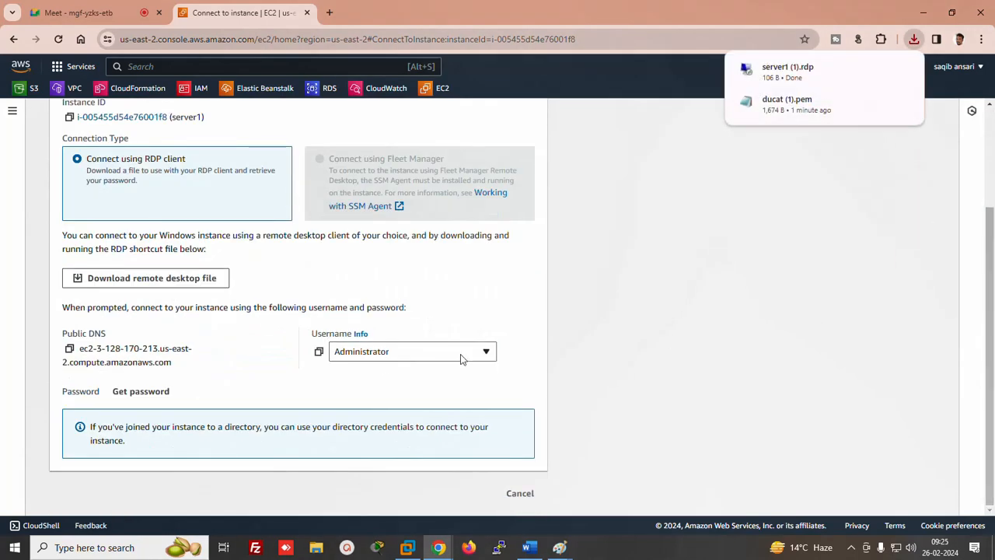
Decrypt server1's Windows Administrator password with the ducat (1).pem key
click(136, 391)
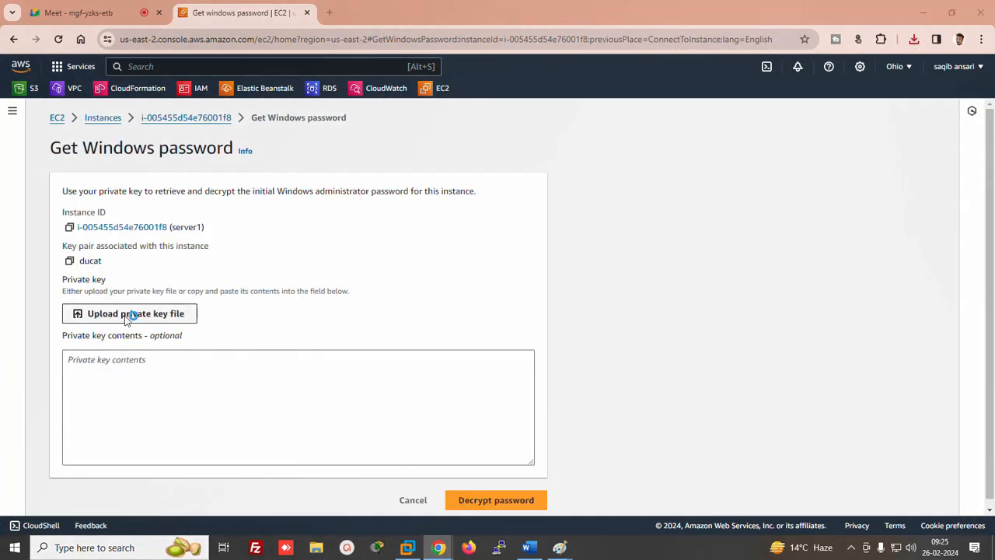
click(129, 314)
double_click(138, 107)
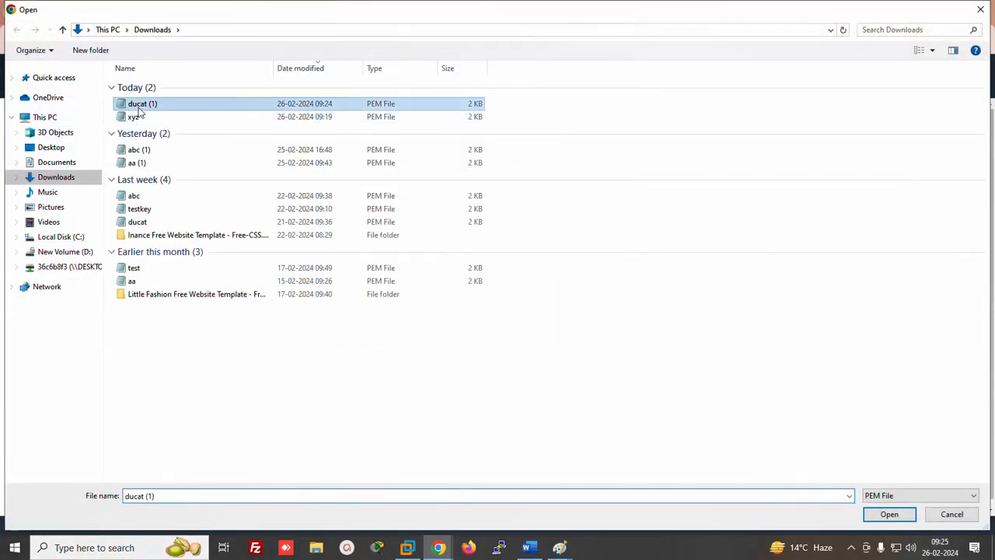
drag(992, 368, 992, 402)
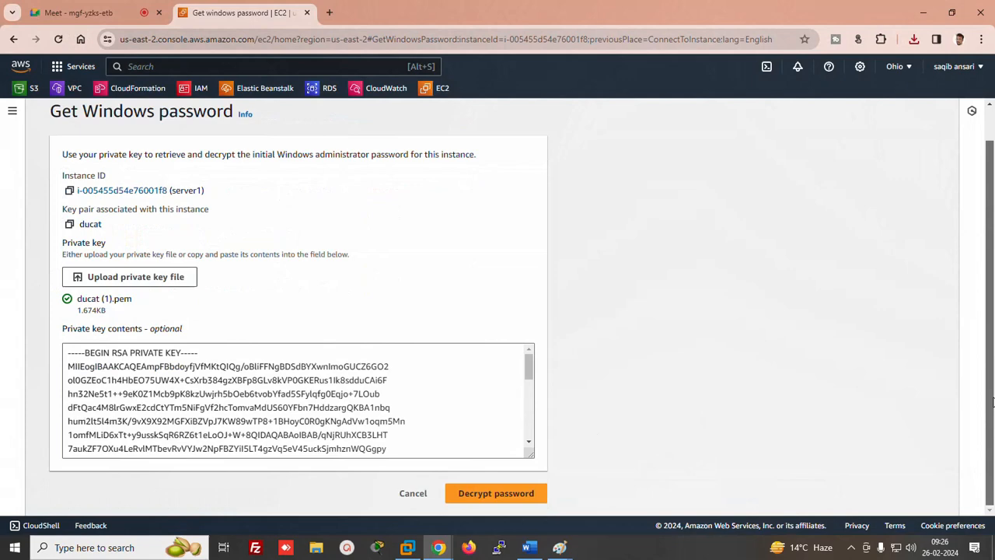
click(486, 498)
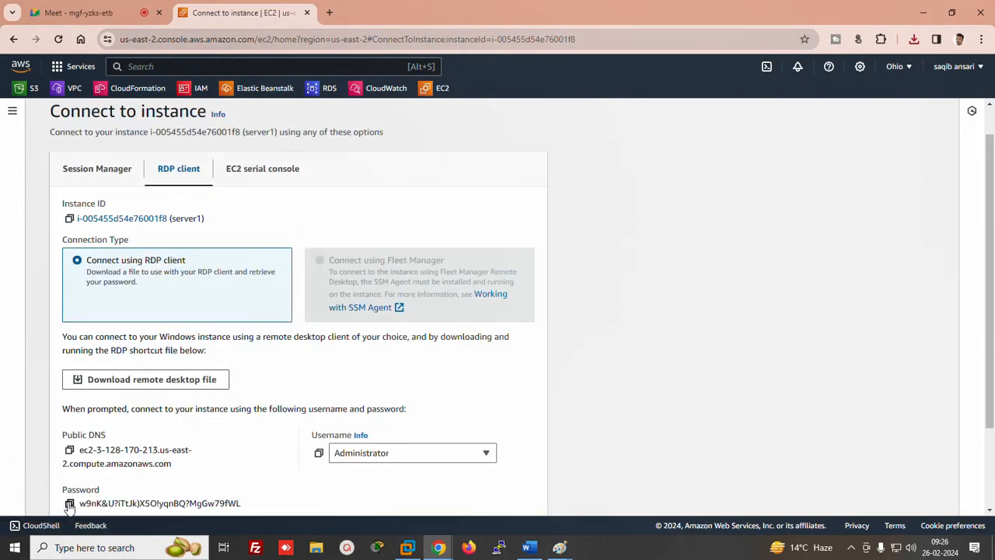
Copy the decrypted password and replace the old server1 password in the Word notes
click(69, 503)
click(528, 547)
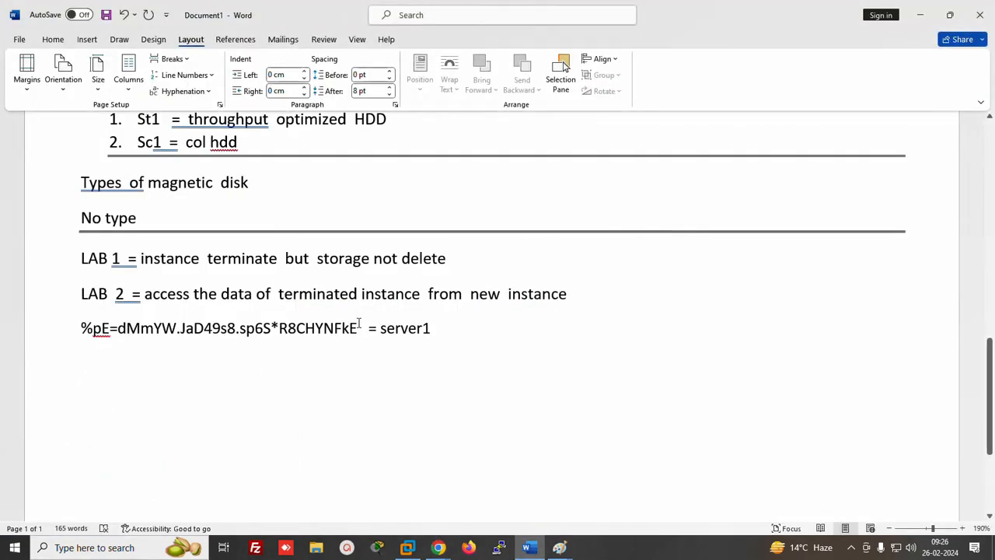
drag(359, 324, 66, 323)
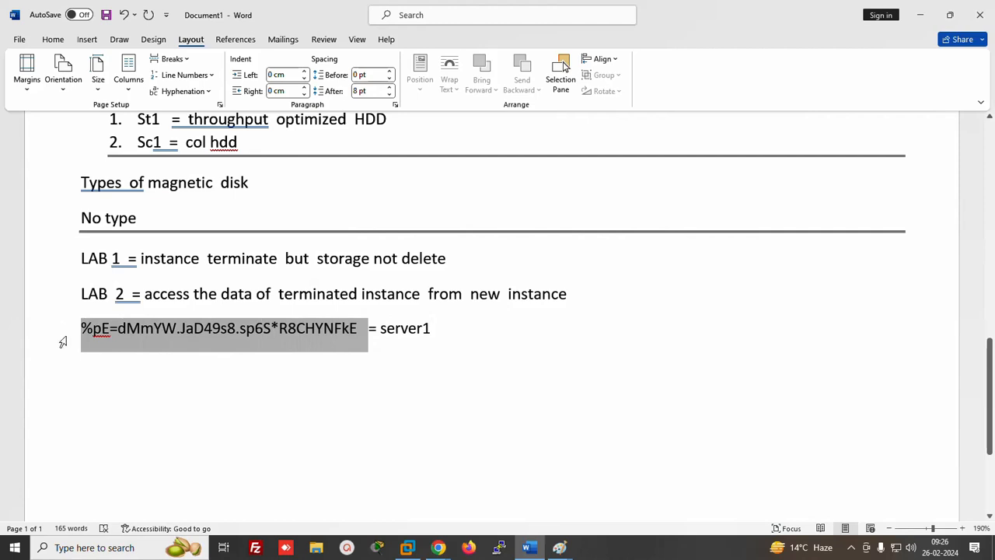
key(ctrl+v)
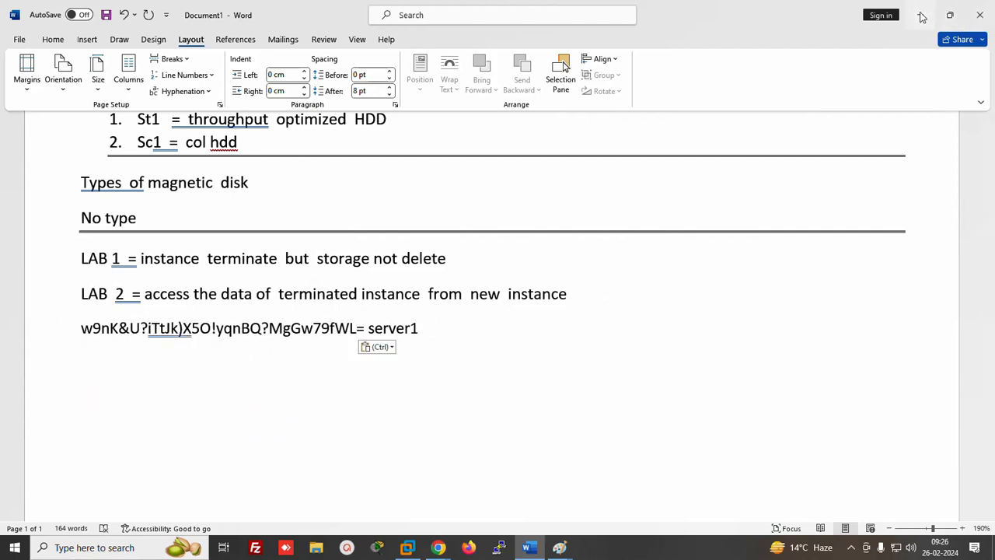
click(922, 15)
Open the downloaded server1 RDP file and log in with the pasted Administrator password
click(914, 39)
click(789, 93)
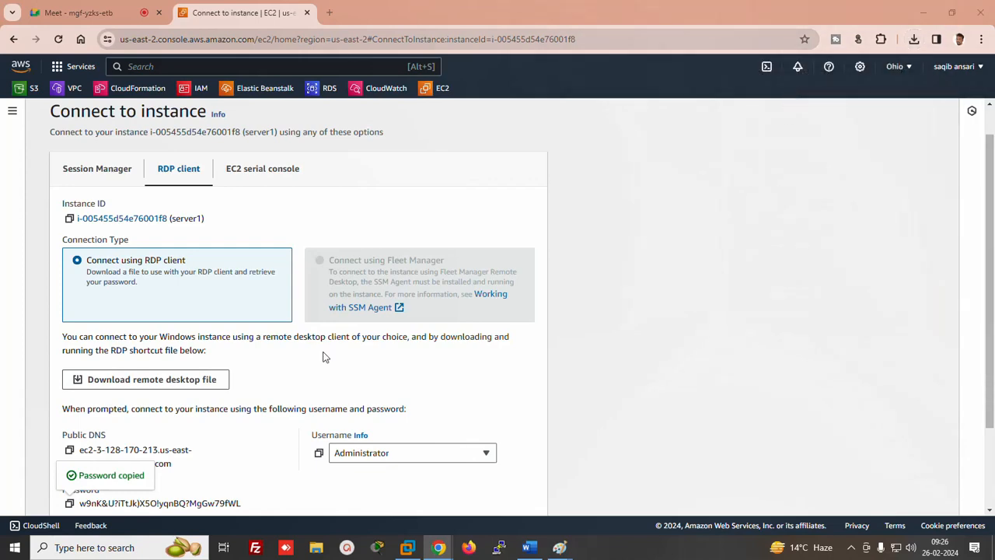
click(582, 340)
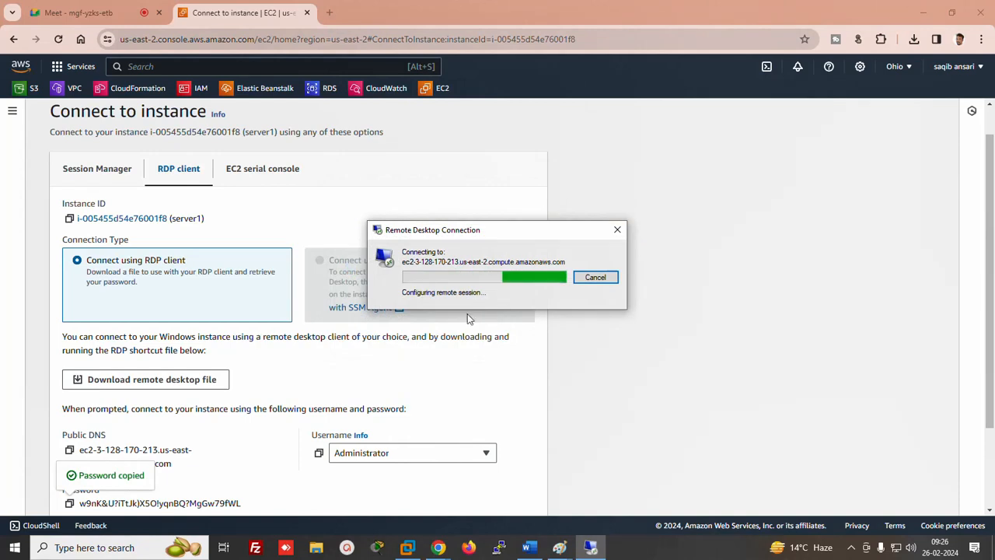
click(591, 547)
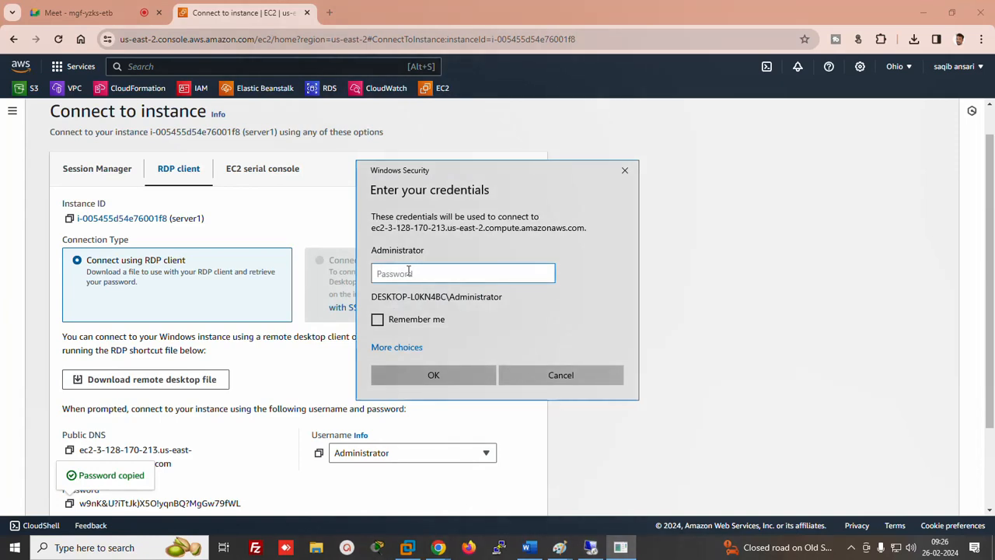
click(408, 273)
key(ctrl+v)
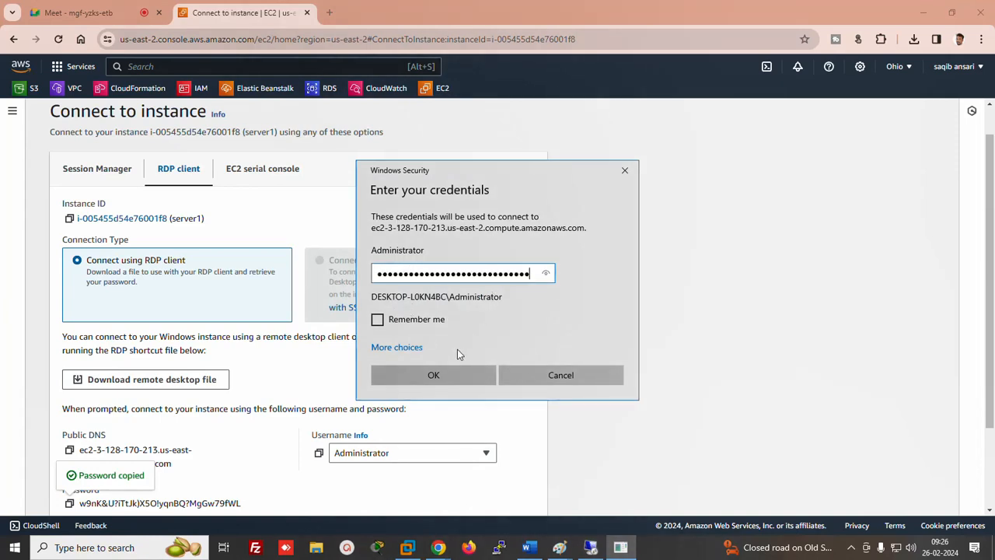
click(439, 378)
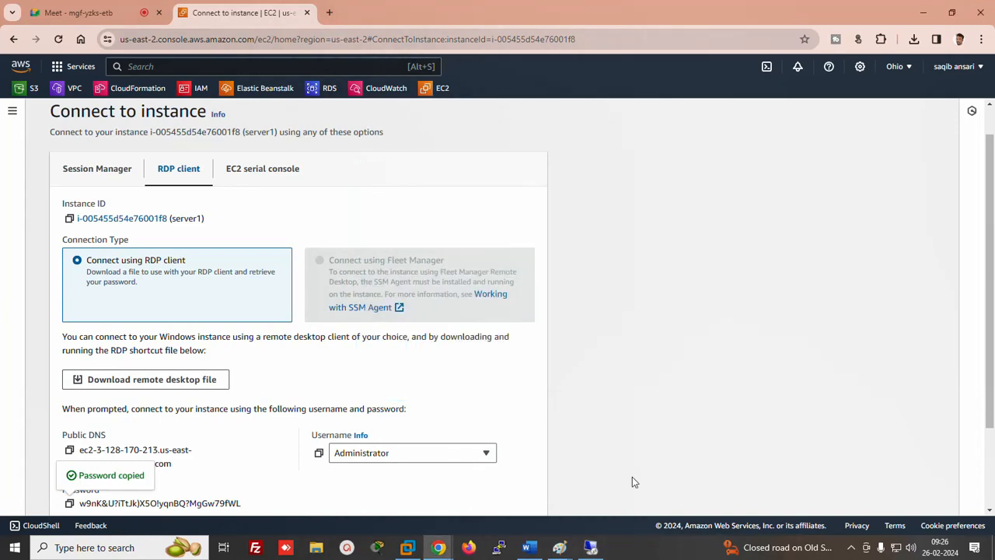
Accept the certificate warning to connect, then return to the Instances list
click(591, 547)
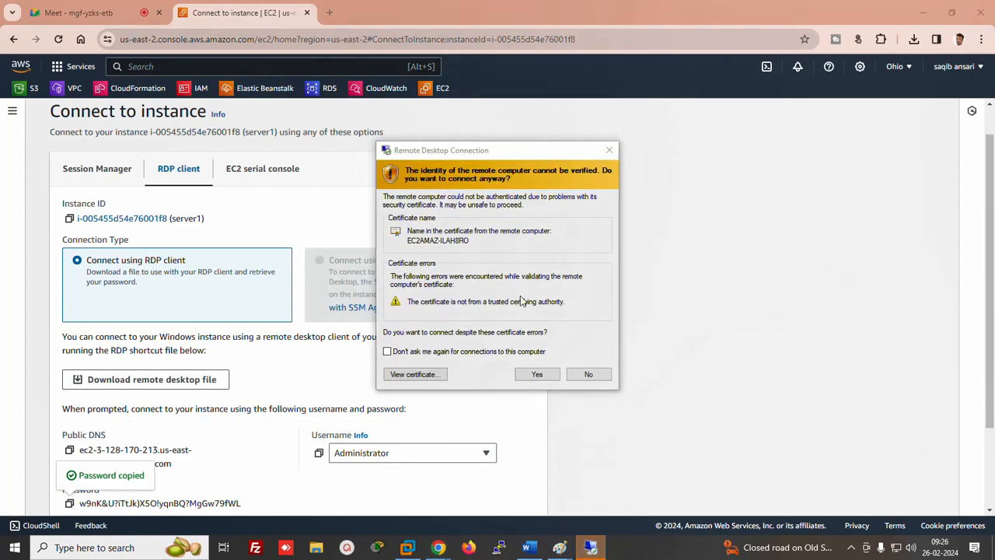
click(536, 376)
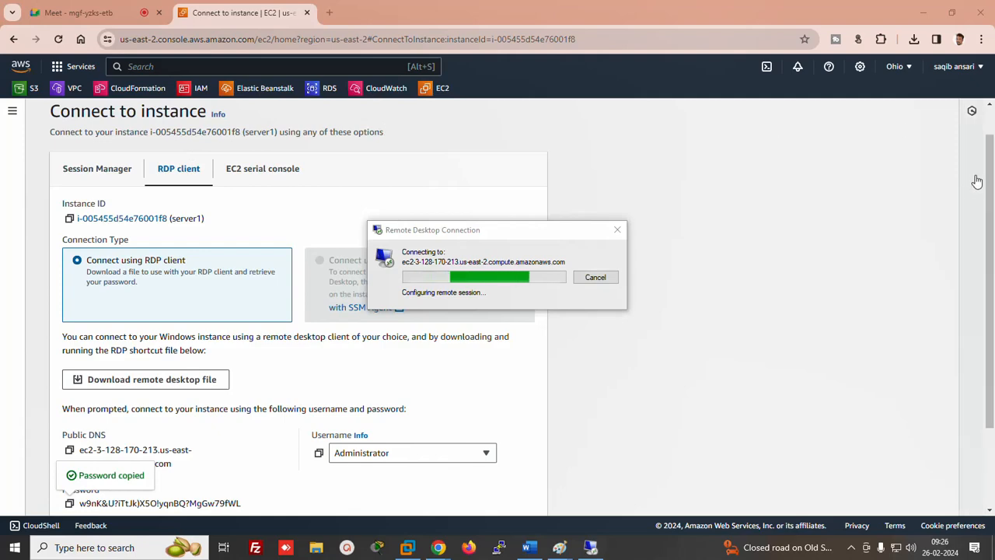
scroll(977, 181, up, 1)
click(103, 119)
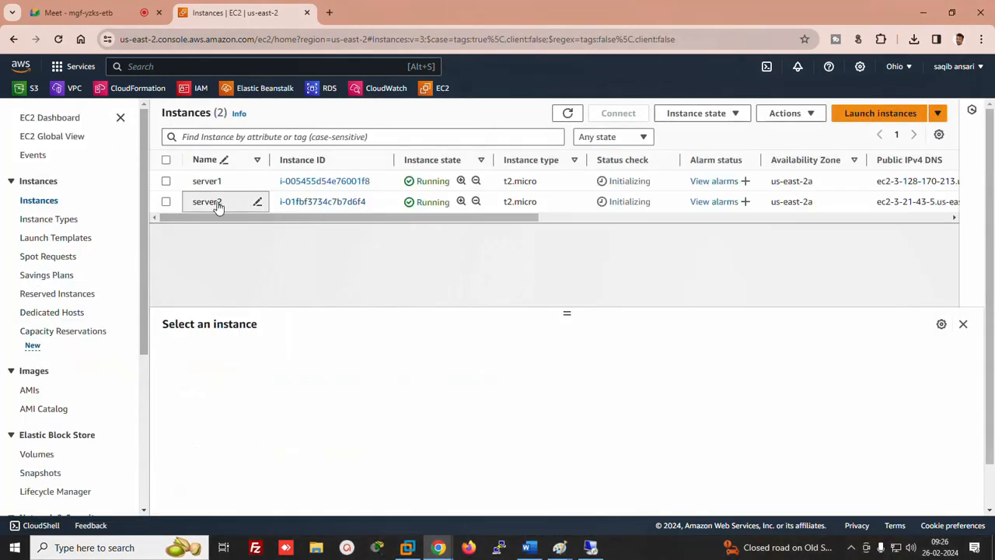
Select server2 and download its remote desktop (RDP) file
click(166, 201)
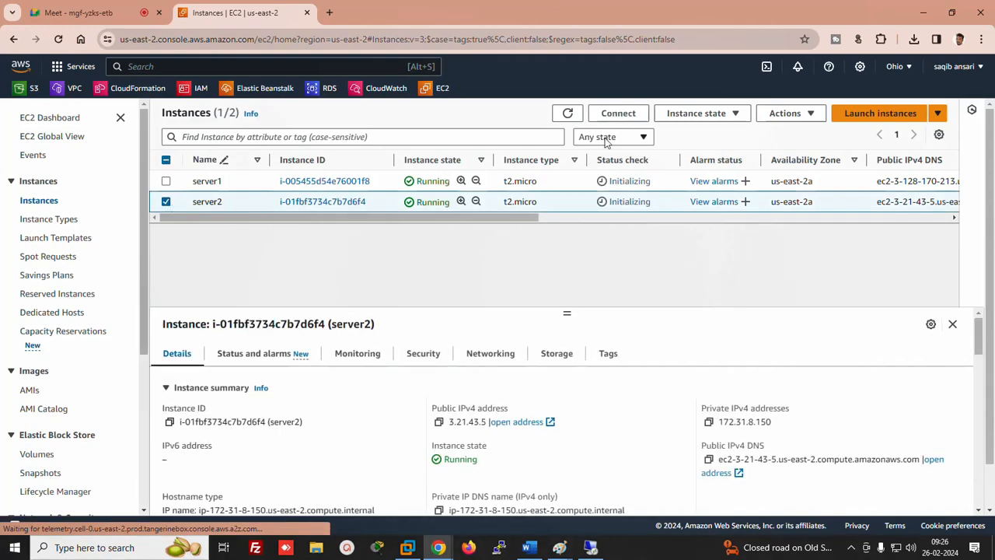
click(618, 113)
click(178, 209)
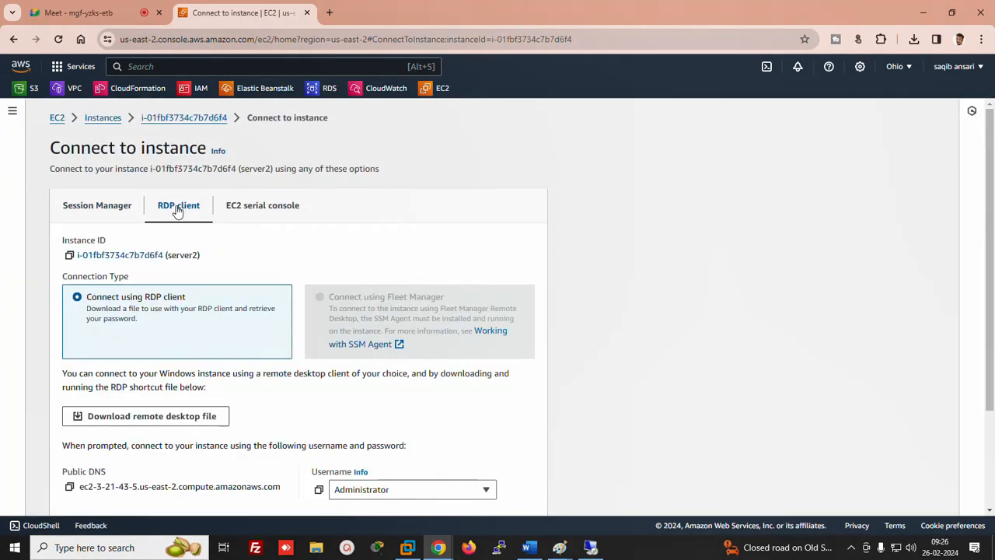
click(173, 415)
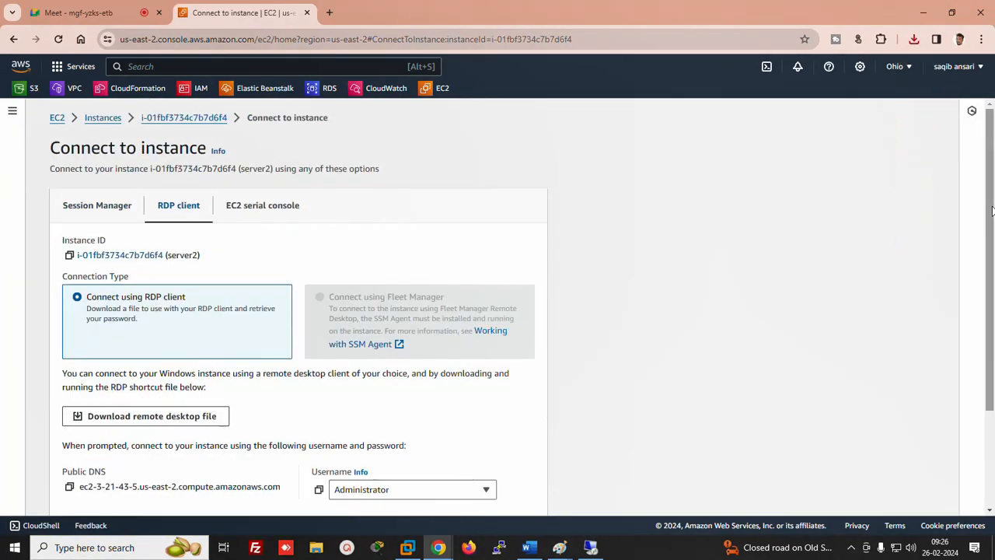
drag(991, 210, 988, 316)
Decrypt server2's Administrator password with the ducat (1).pem key and copy it
click(141, 391)
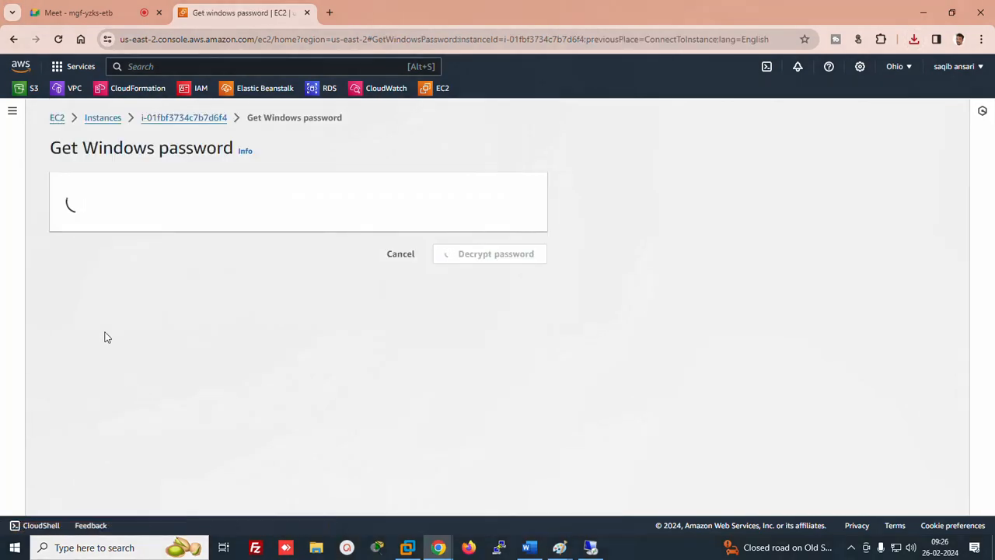
click(119, 316)
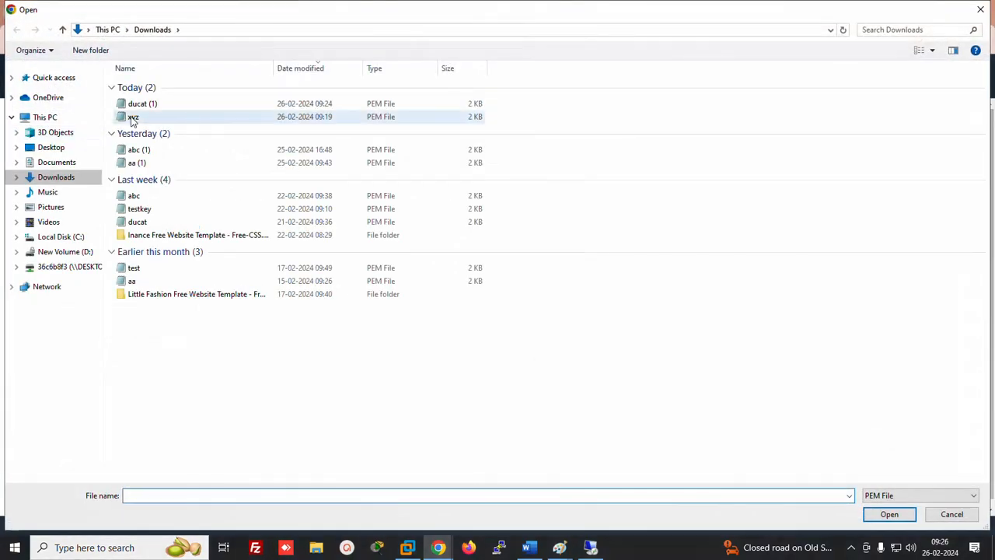
double_click(143, 103)
scroll(467, 419, down, 1)
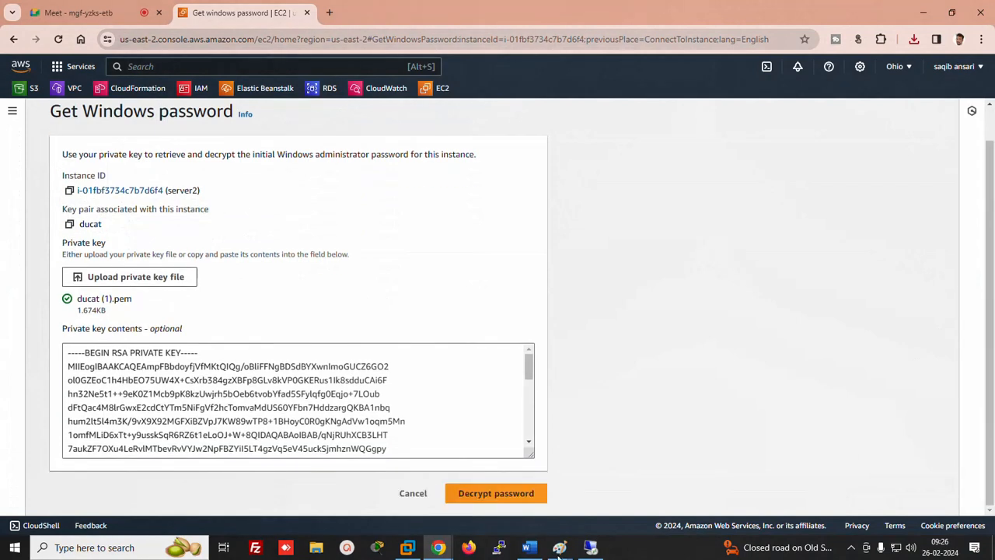
click(522, 494)
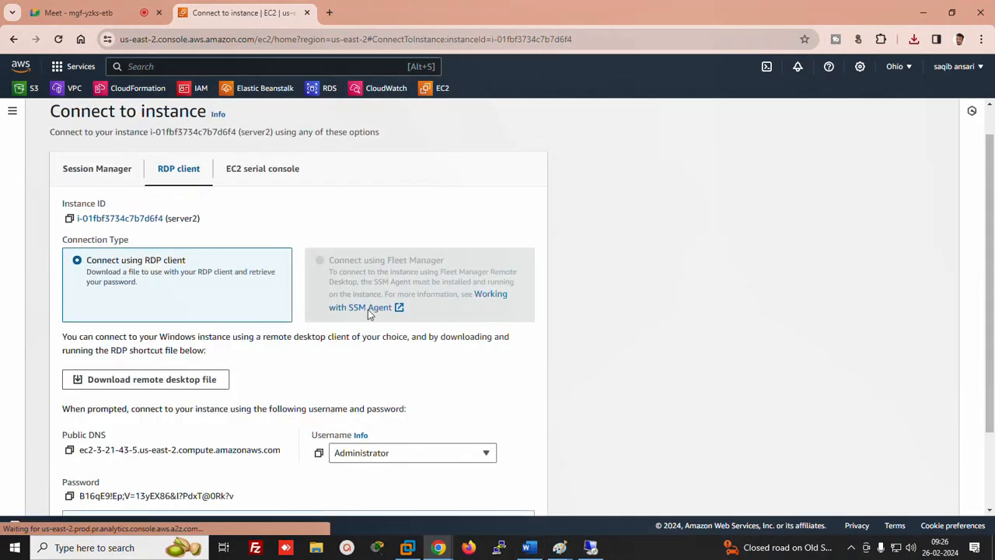
click(70, 496)
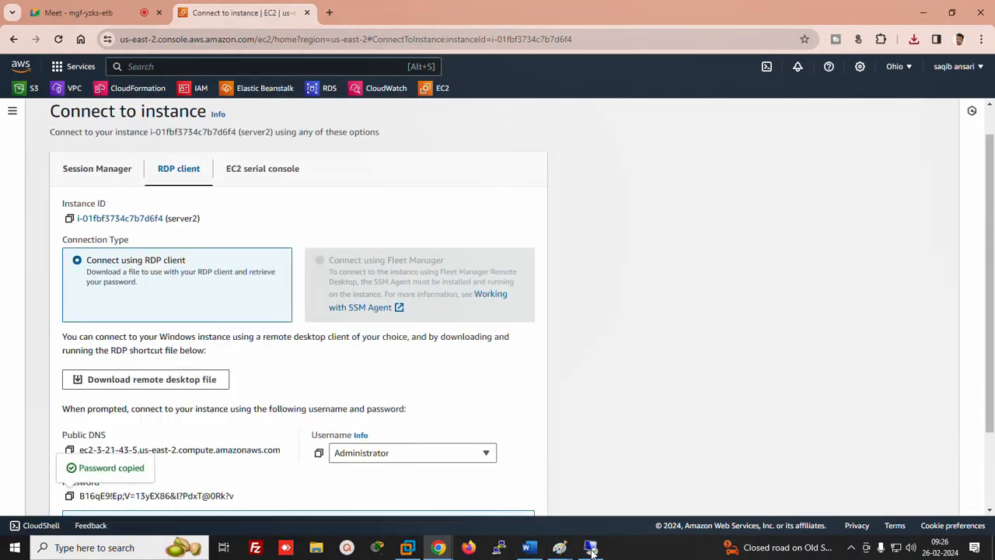
click(529, 547)
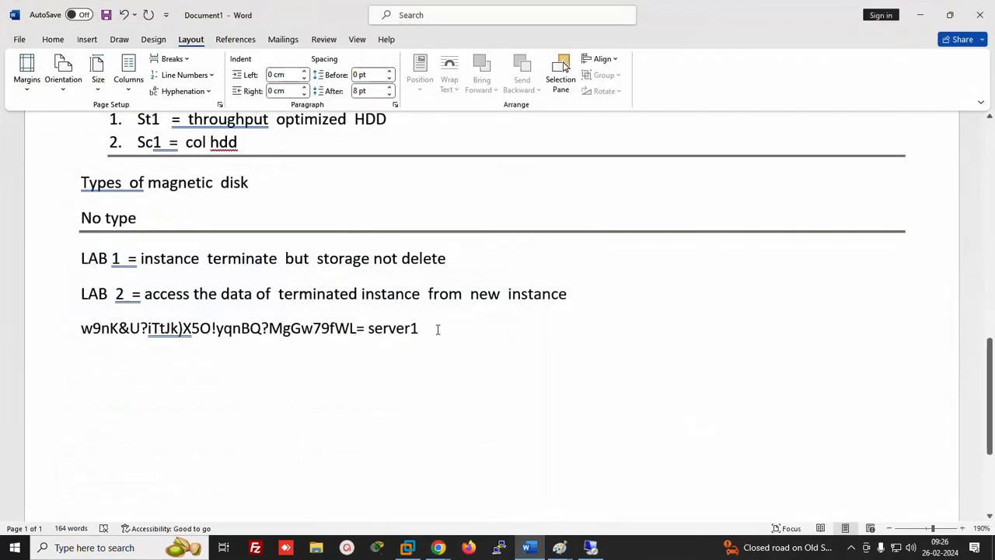
Paste server2's password on a new line below server1's entry, labelled '= server2'
key(Return)
key(ctrl+v)
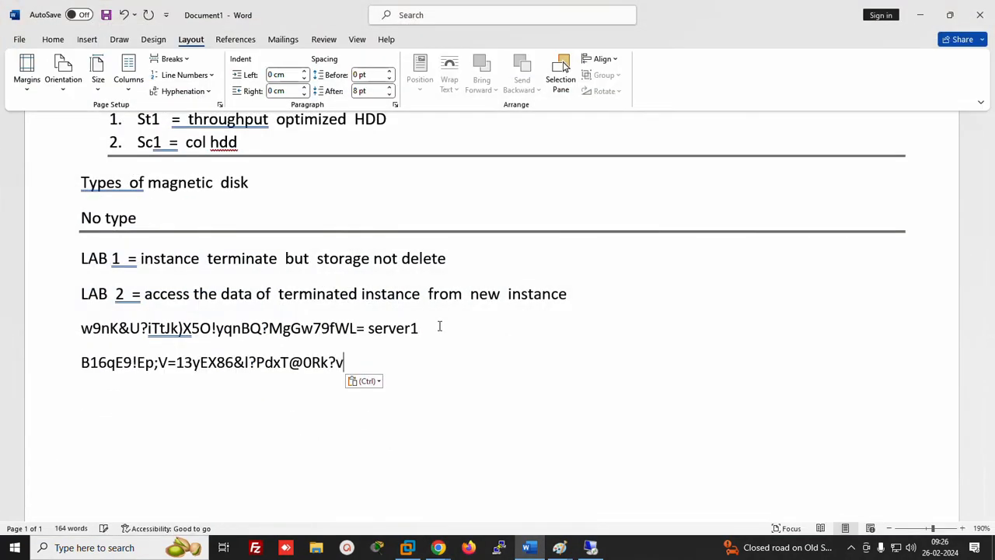
text(= server2)
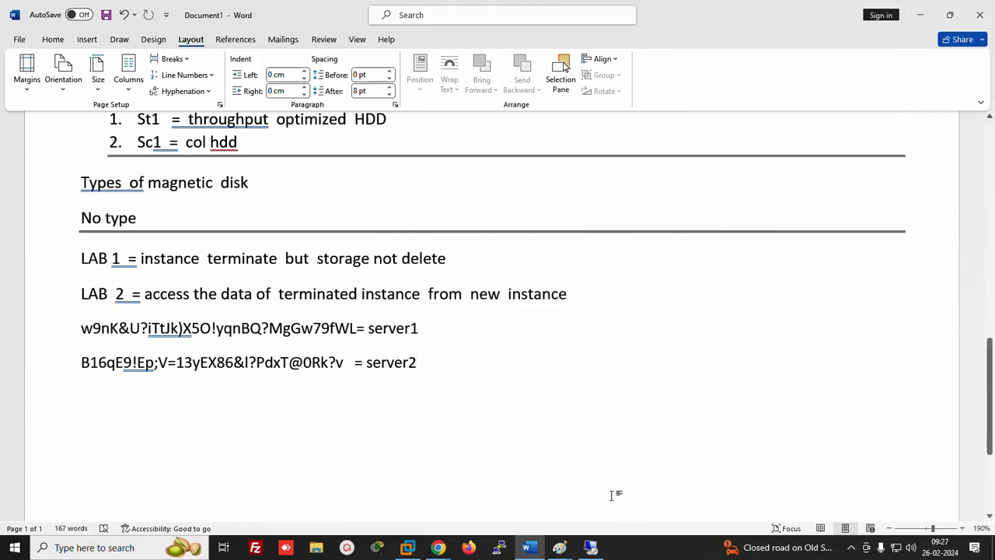
mouse_move(438, 548)
click(378, 516)
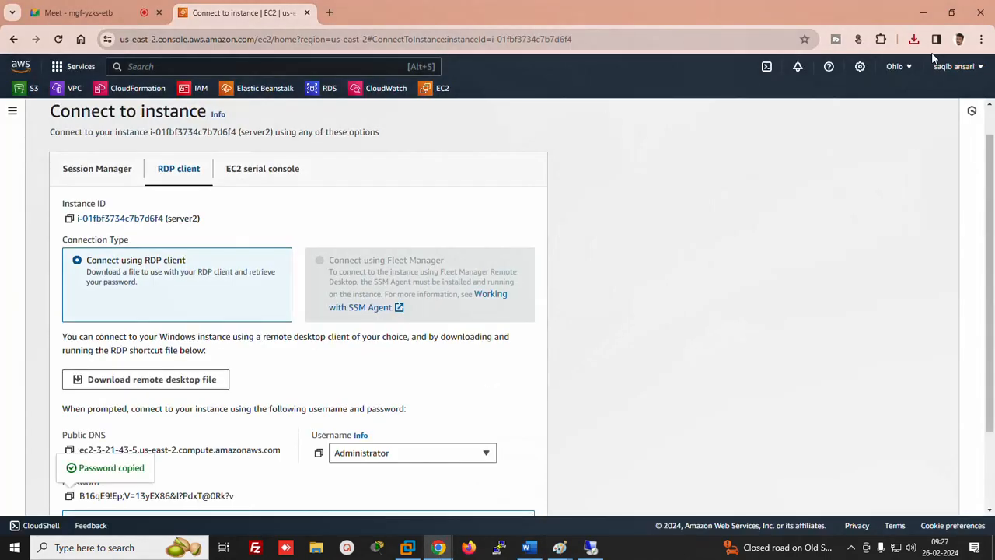
Connect to server2 from its downloaded RDP file using the pasted password, accepting the certificate
click(914, 39)
click(925, 96)
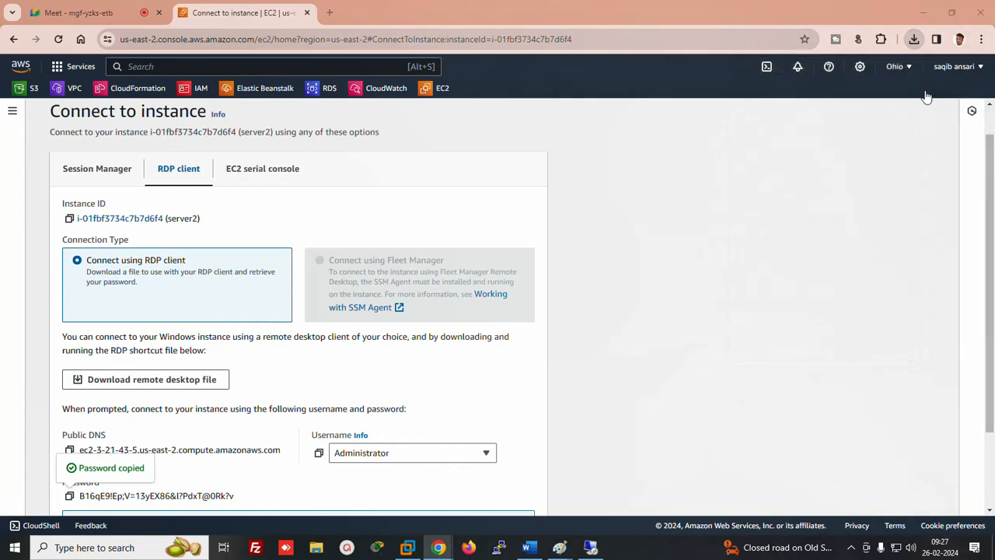
click(585, 341)
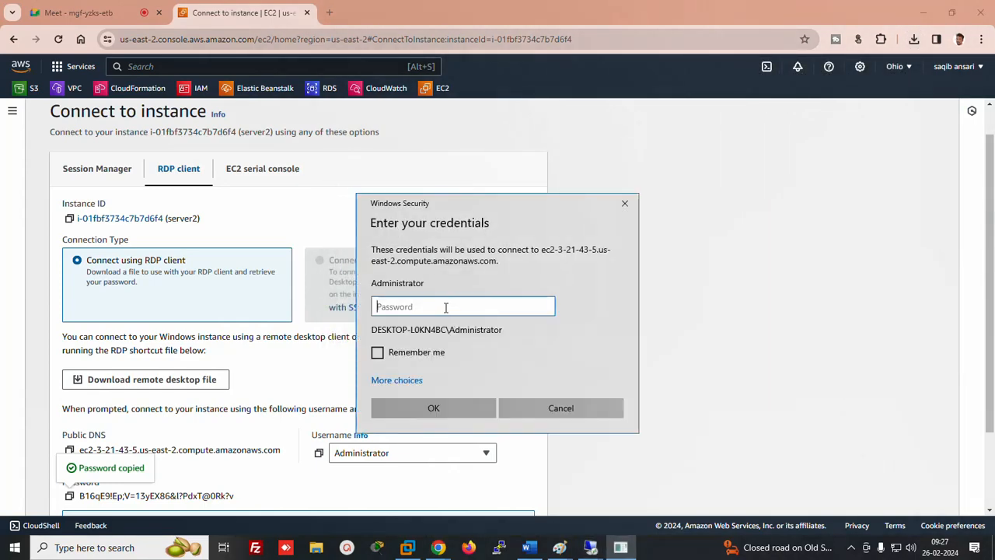
key(ctrl+v)
key(Return)
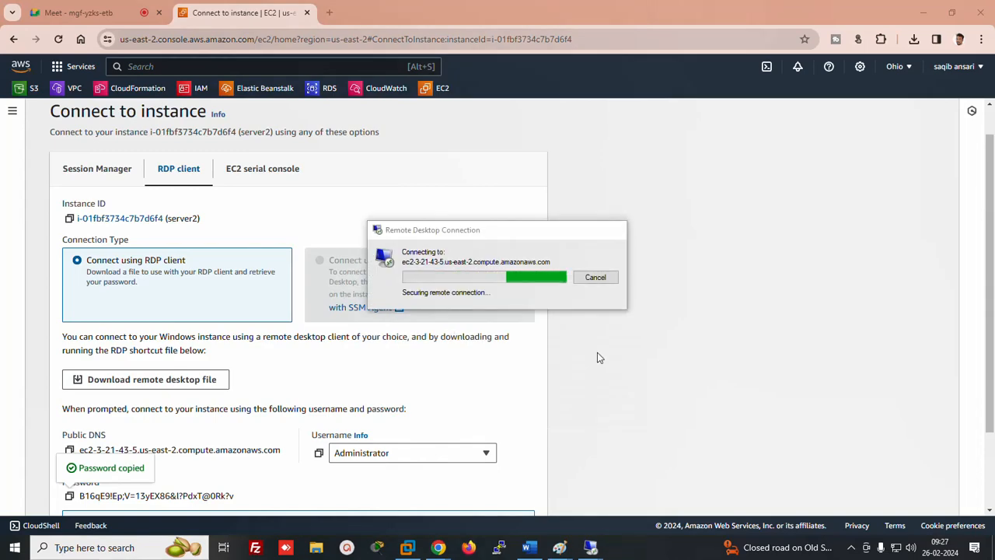
click(536, 374)
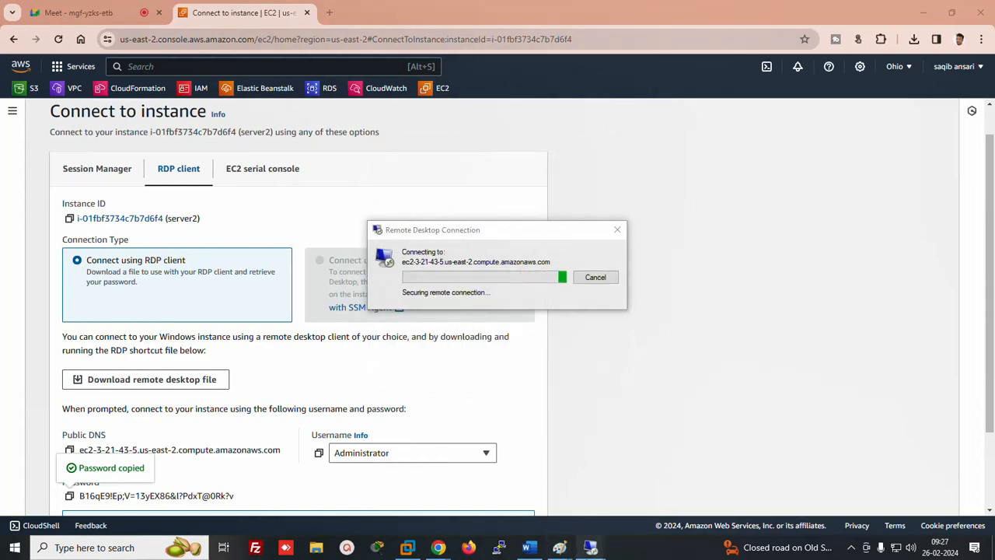
mouse_move(588, 550)
click(527, 497)
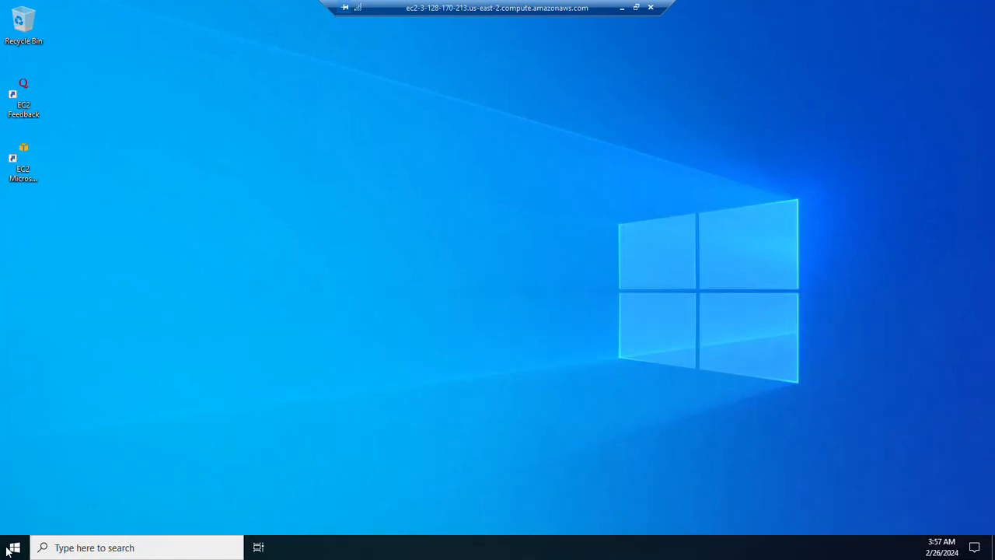
Open Disk Management via Windows Administrative Tools on server1, showing only Disk 0 (30 GB C:)
click(9, 549)
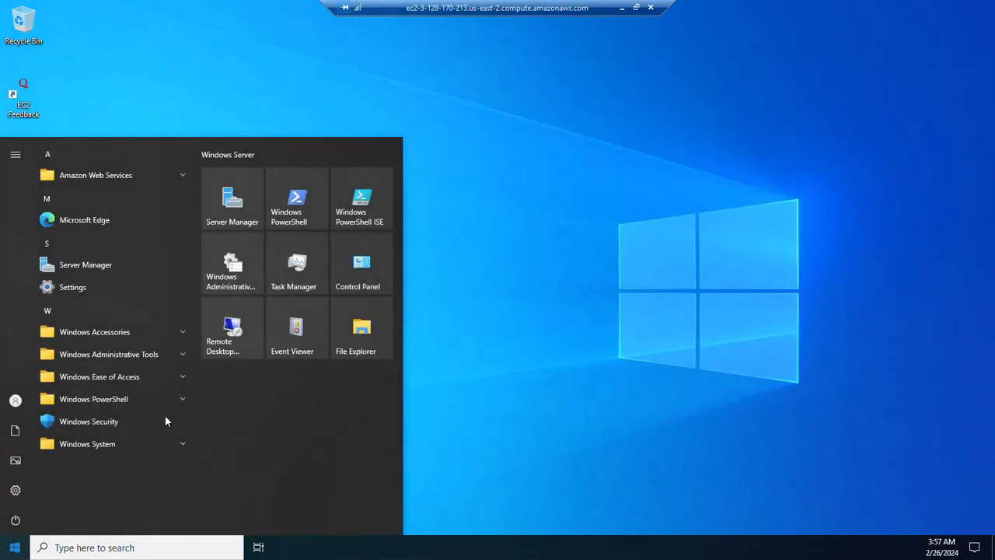
click(127, 356)
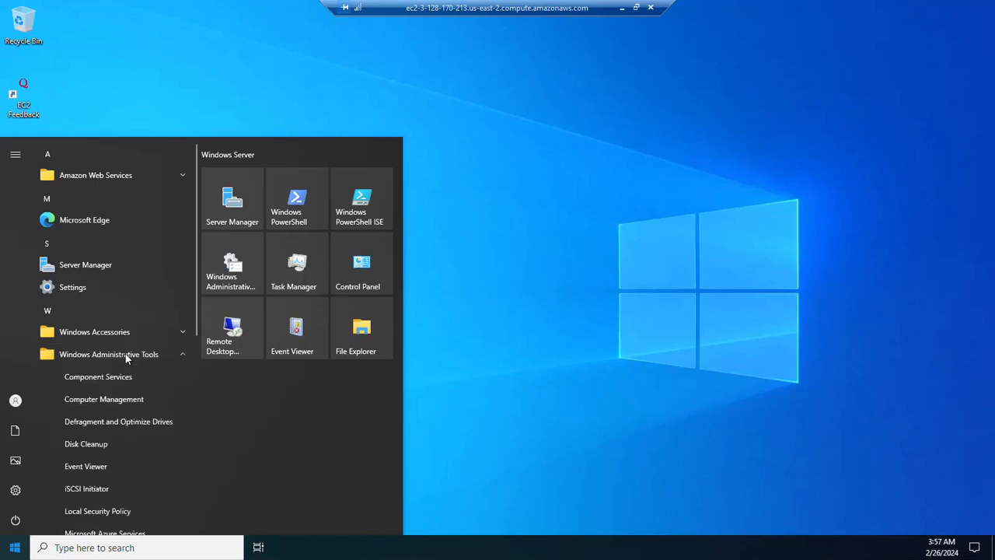
click(95, 400)
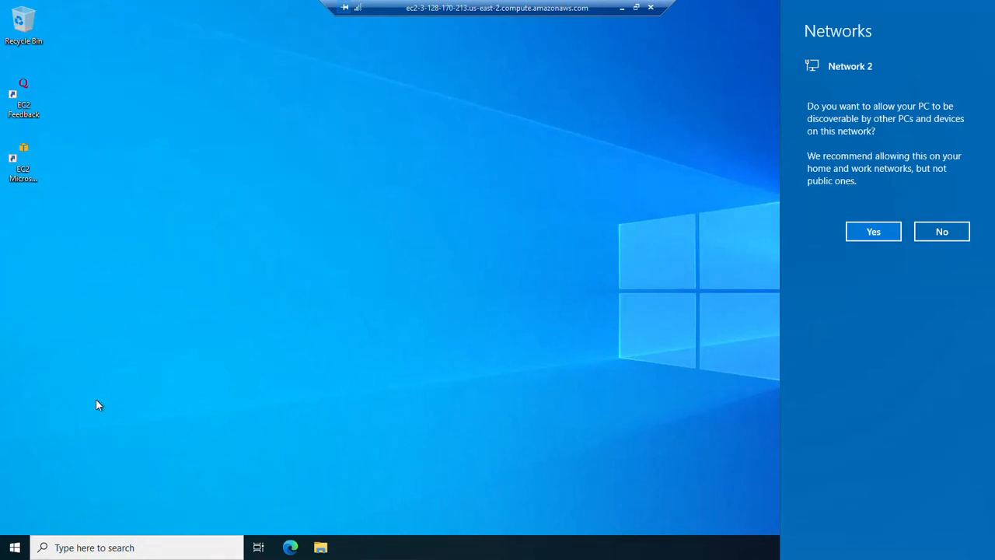
click(859, 230)
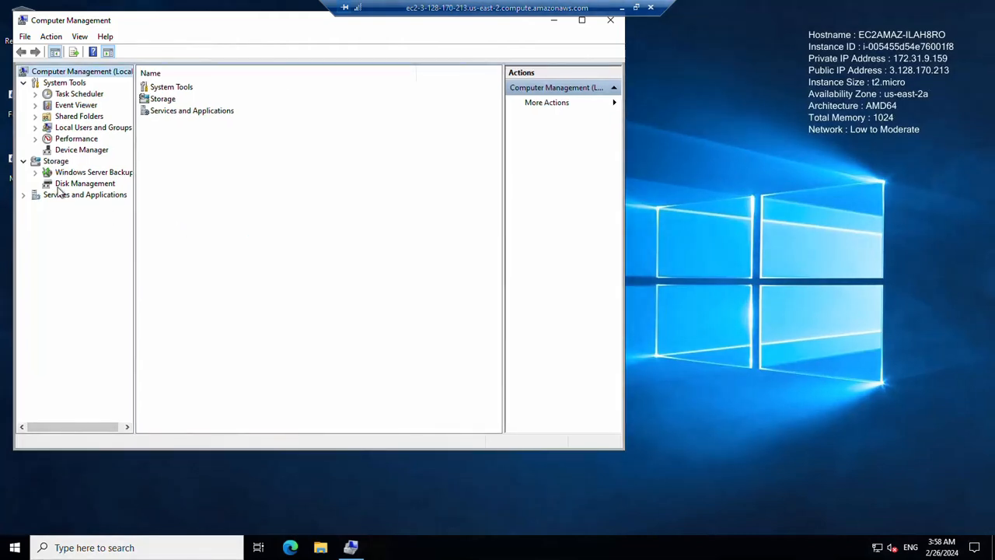
click(67, 185)
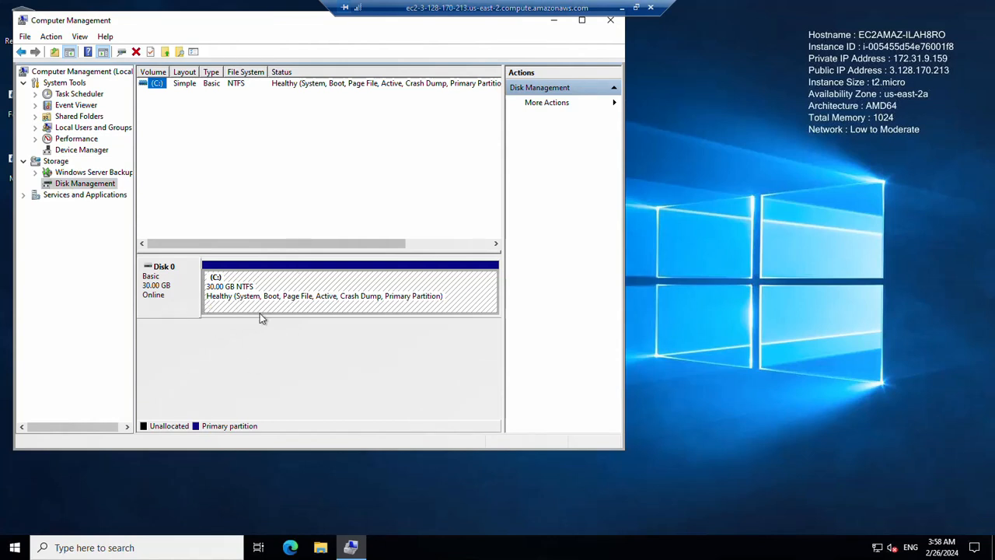
Create a folder named ducat on server1's C: drive
click(319, 549)
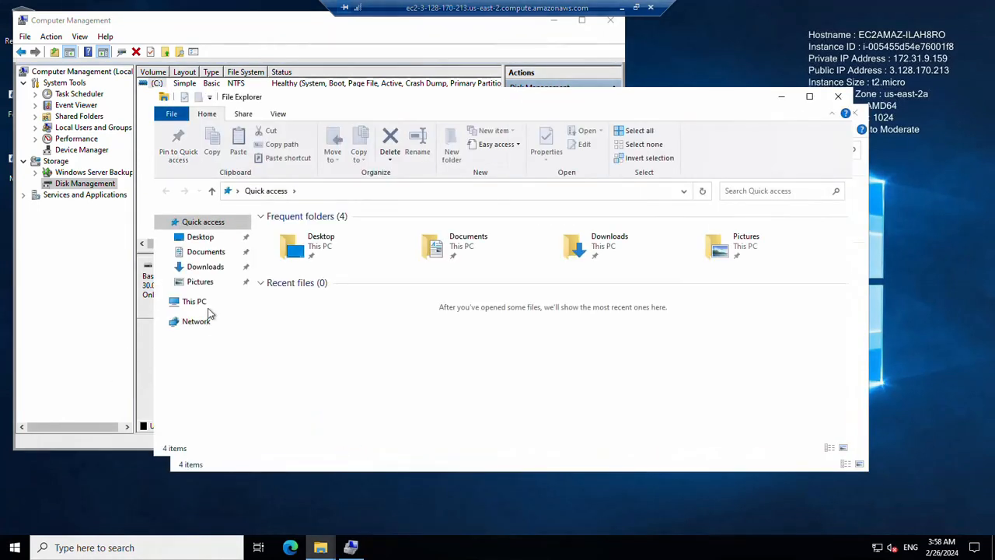
click(194, 302)
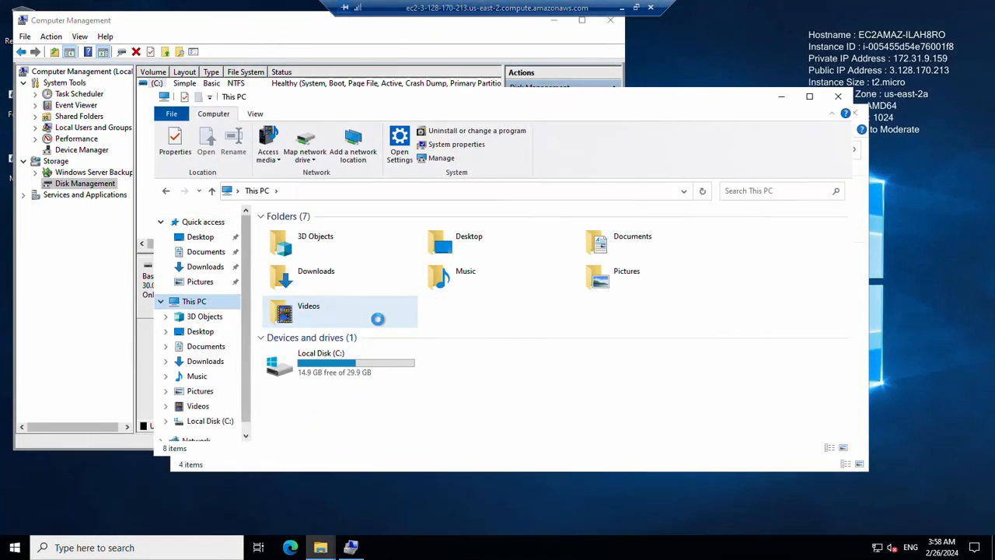
double_click(325, 364)
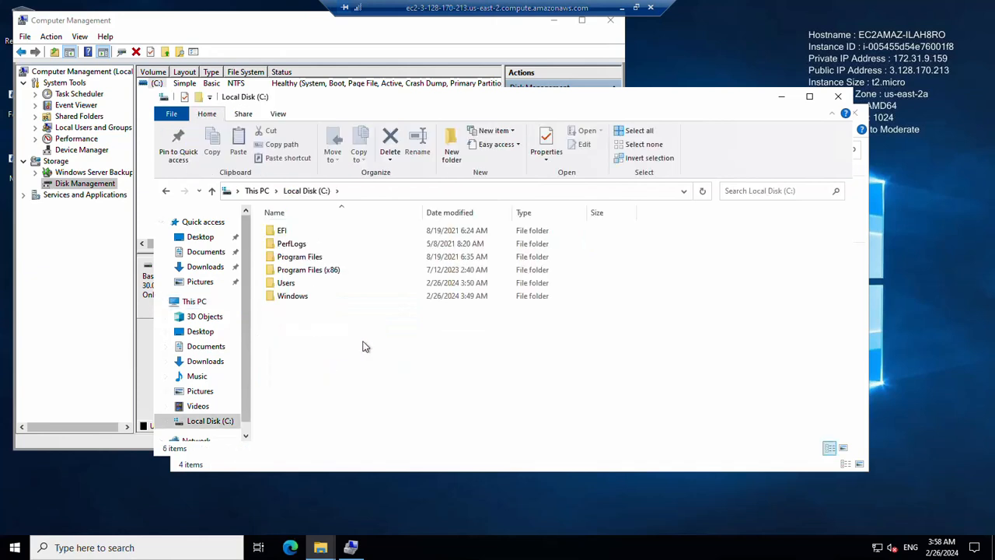
right_click(331, 312)
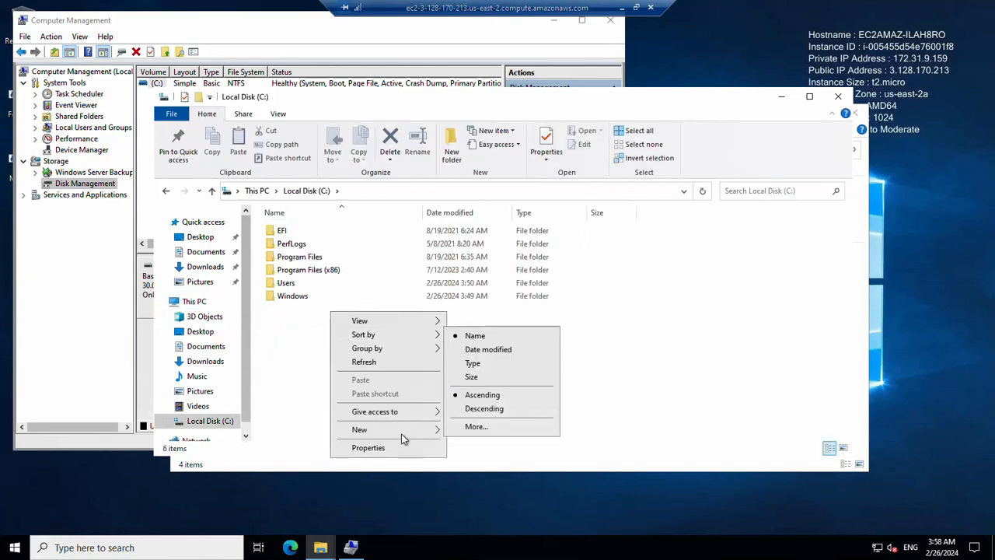
mouse_move(403, 436)
click(473, 429)
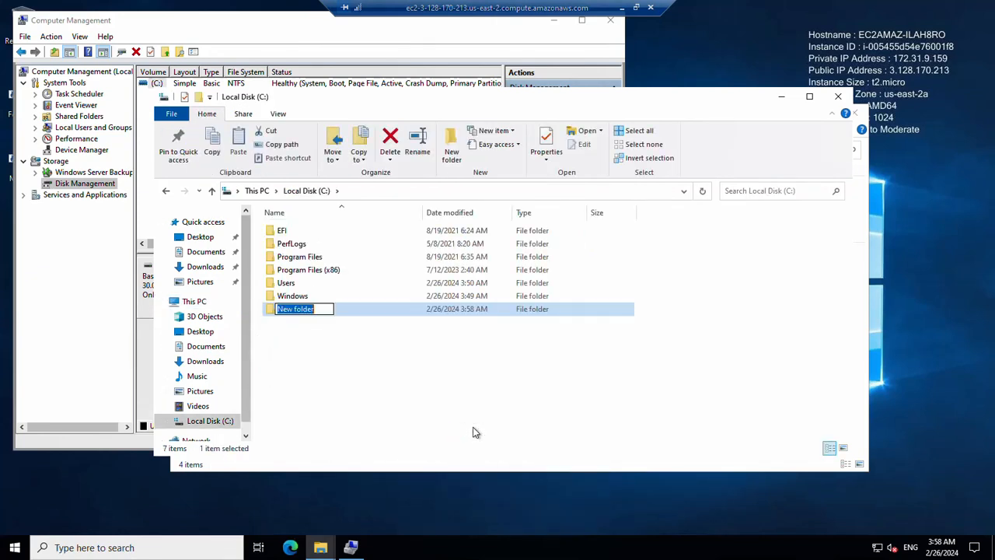
text(ducat)
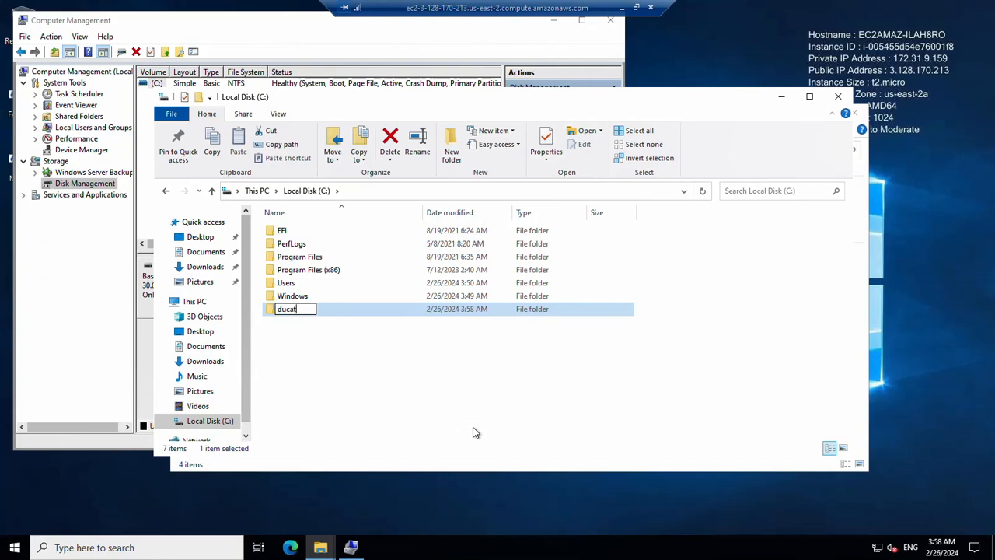
key(Return)
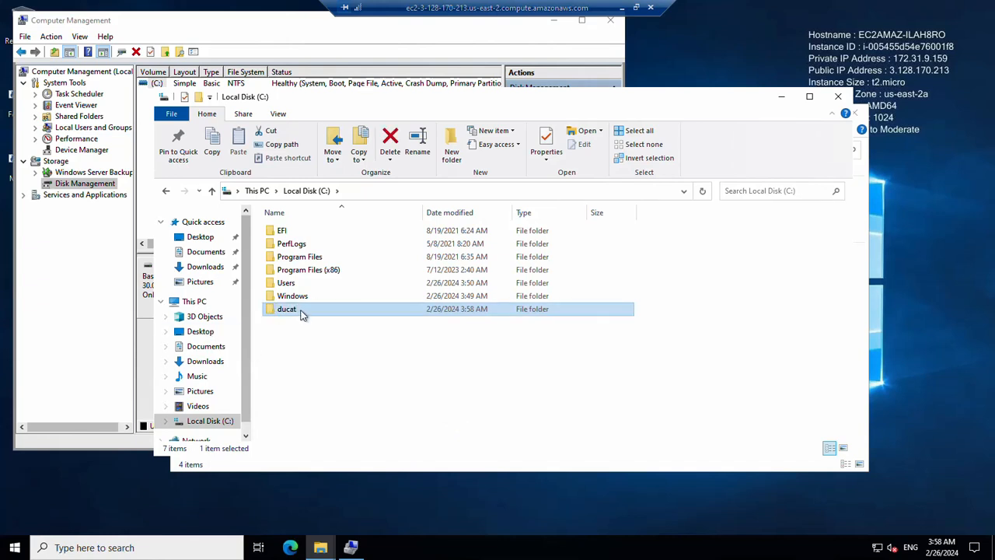
Add an empty text document named xyz inside ducat, then close Explorer and minimize
double_click(300, 310)
right_click(306, 309)
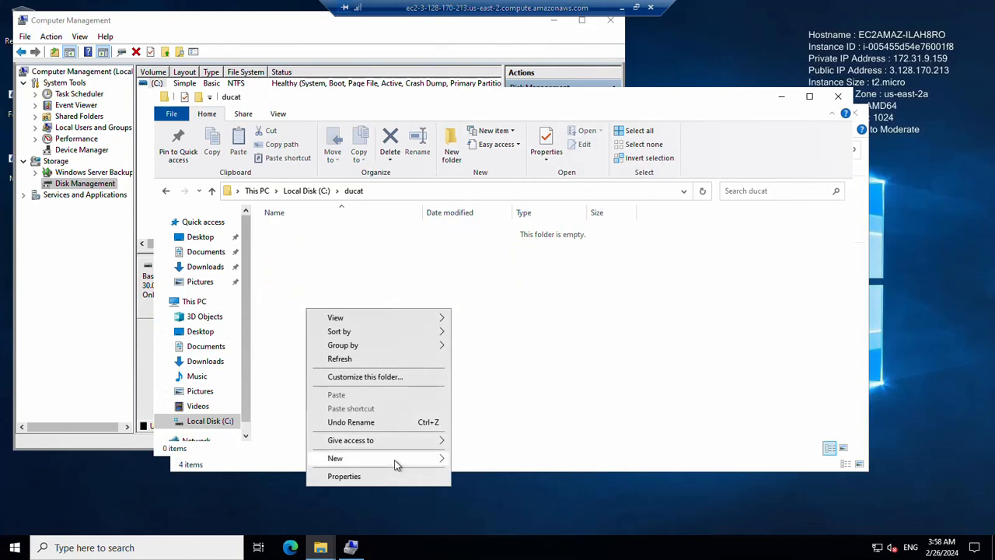
mouse_move(395, 464)
click(475, 518)
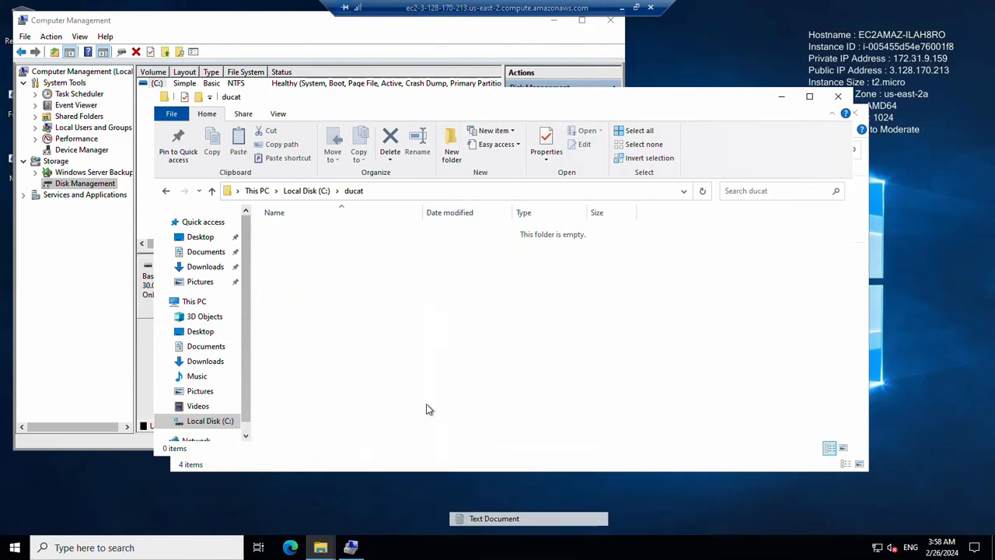
text(xy)
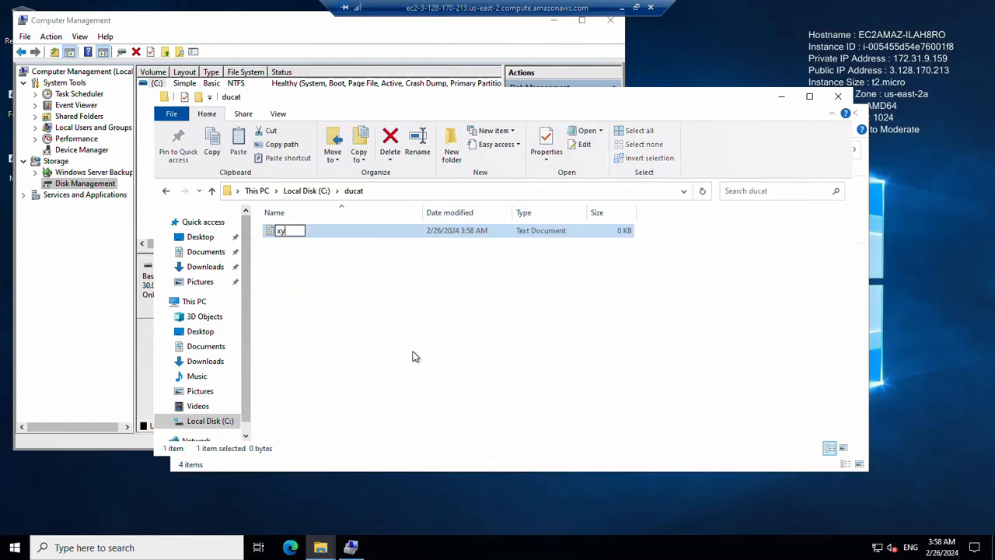
text(z)
key(Return)
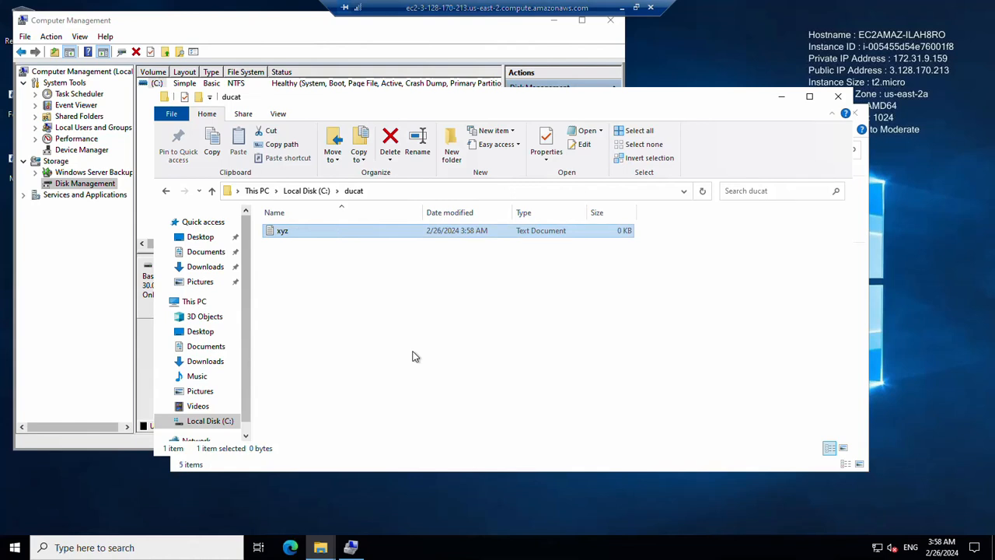
click(838, 95)
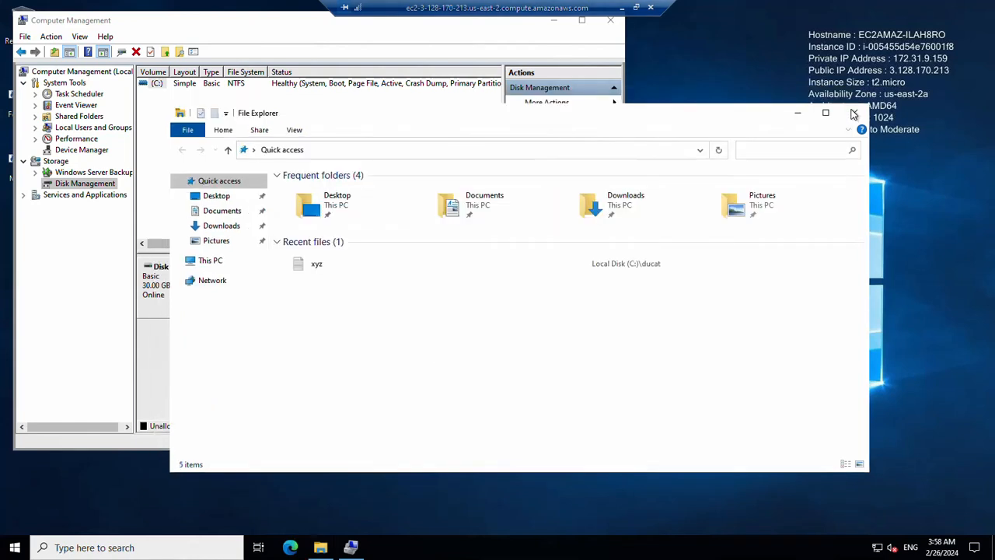
click(622, 7)
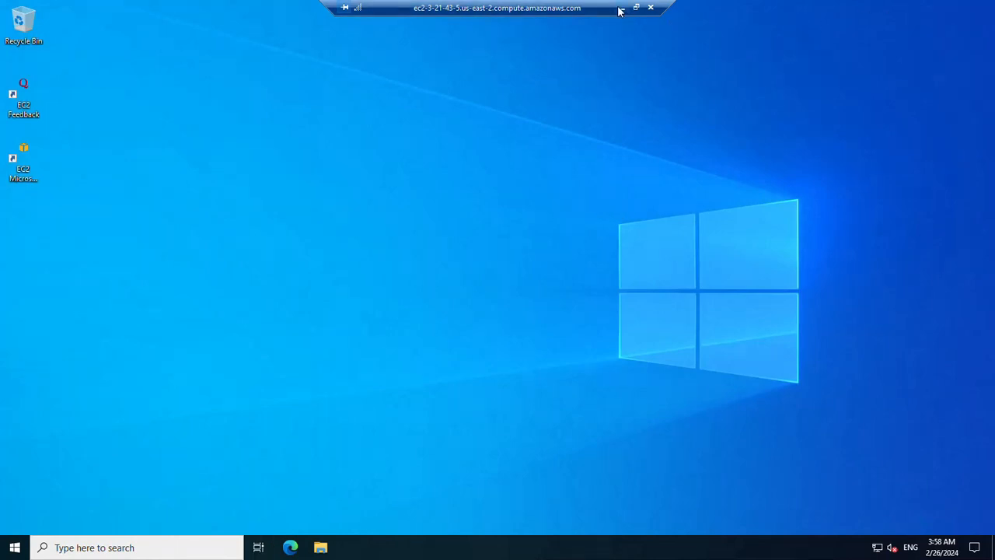
Open Disk Management in server2's session, confirming only the 30 GB C: disk exists
click(621, 8)
mouse_move(591, 548)
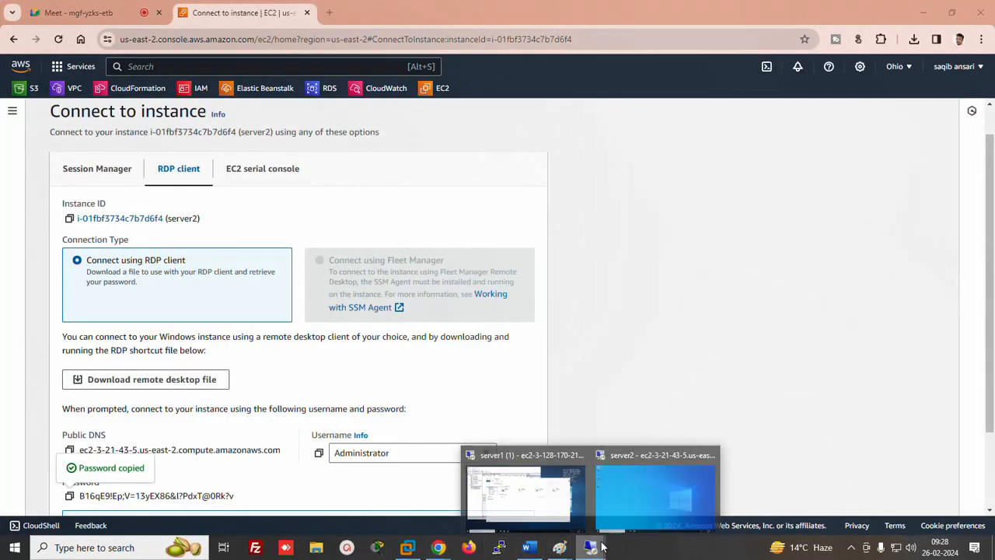
click(659, 491)
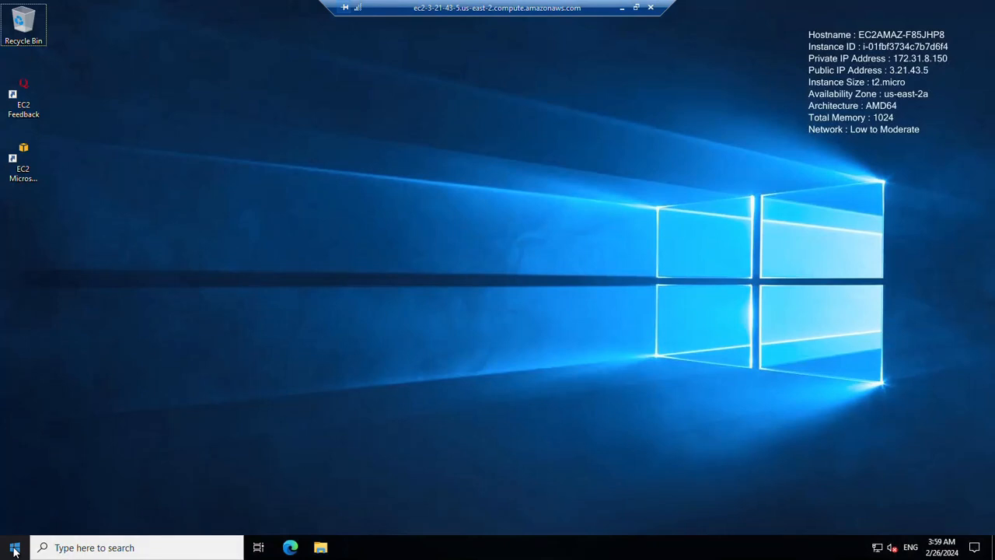
click(14, 550)
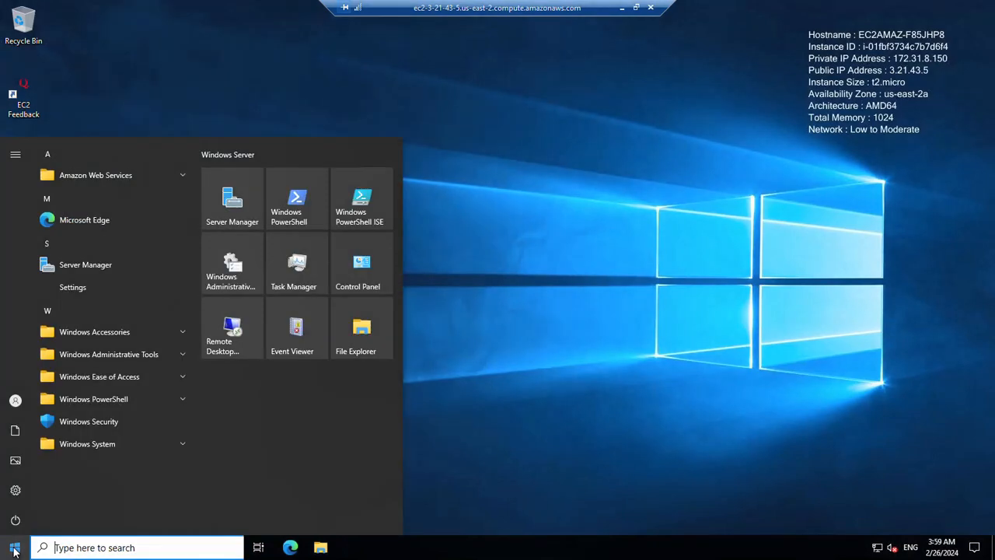
click(95, 355)
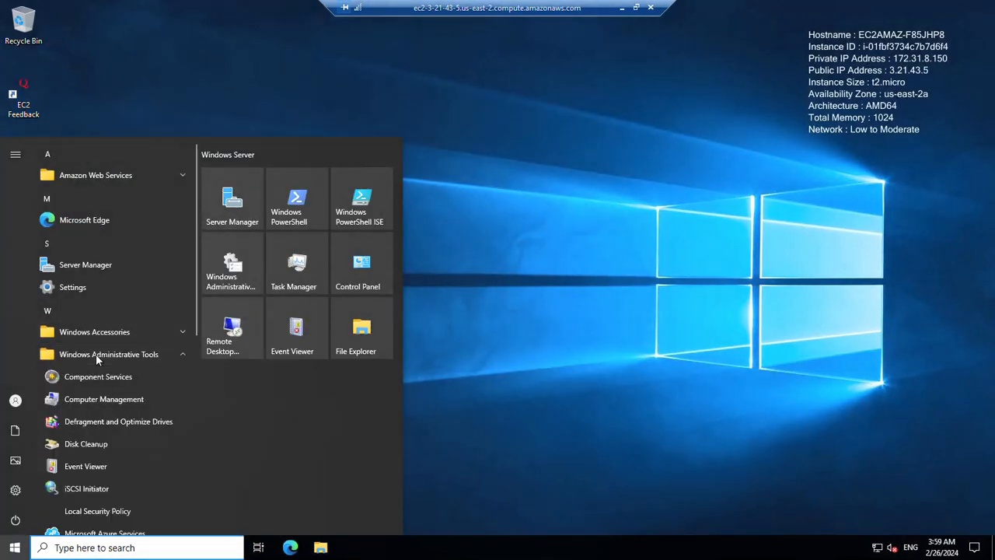
click(101, 399)
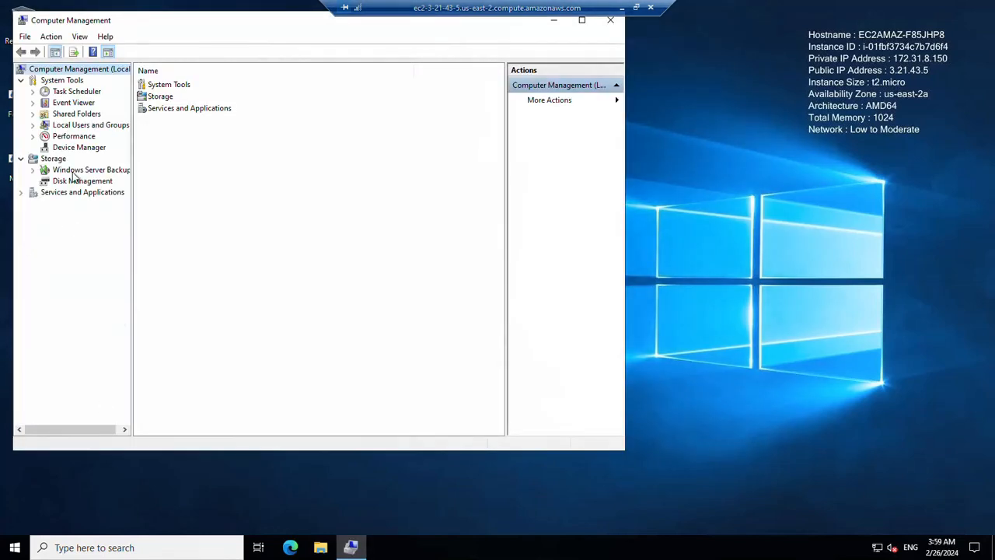
click(72, 181)
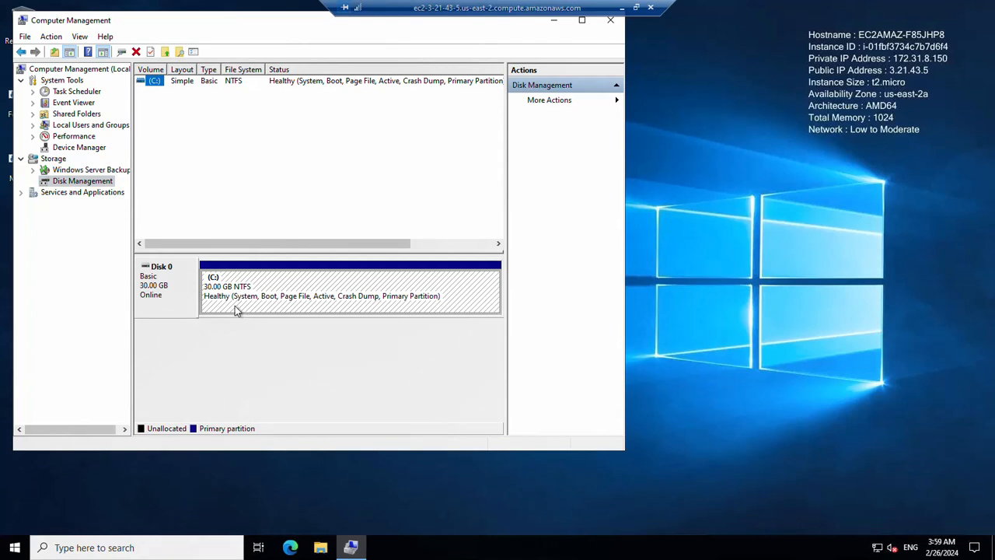
click(623, 8)
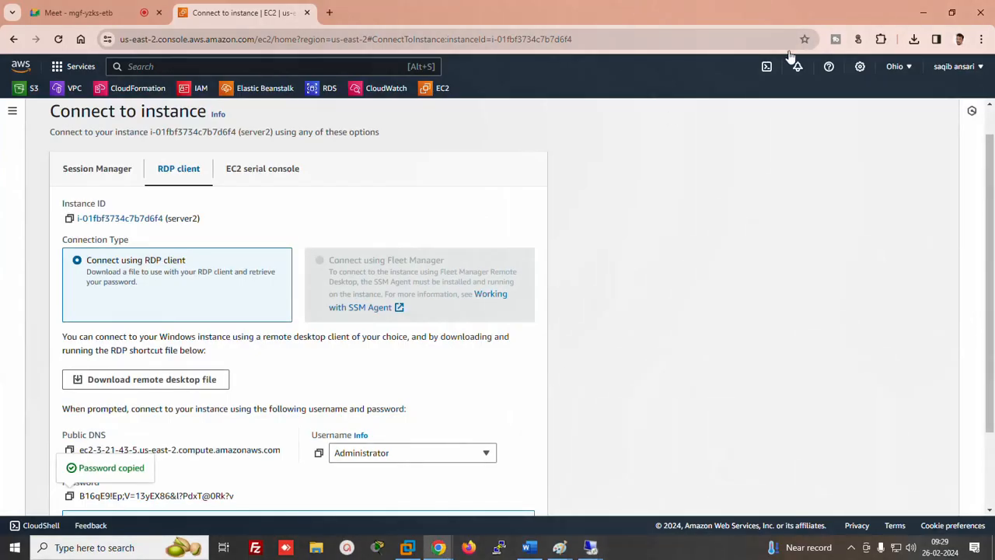
Back in Chrome, go to the EC2 dashboard, review the Volumes list, then open Instances
mouse_move(559, 547)
click(689, 485)
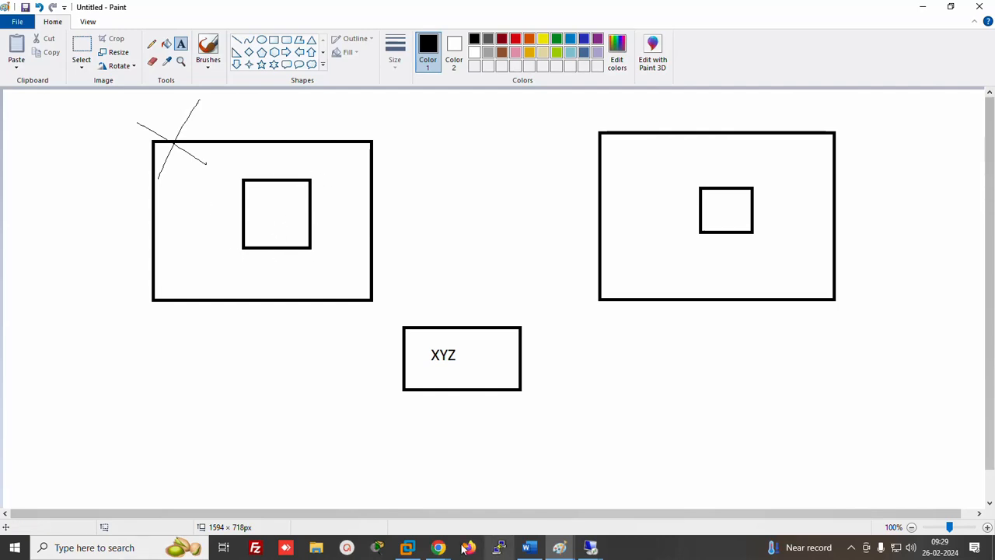
click(438, 548)
click(337, 513)
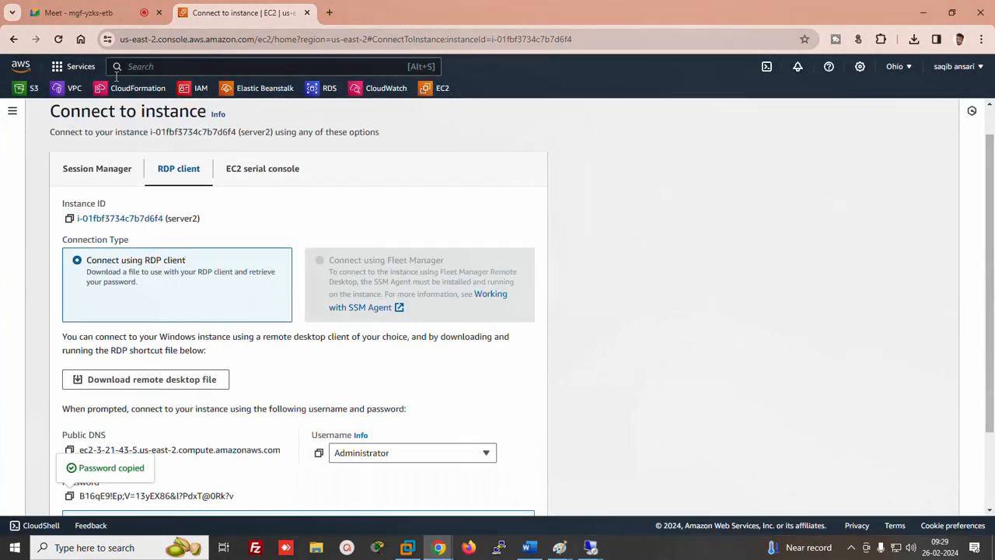
click(440, 91)
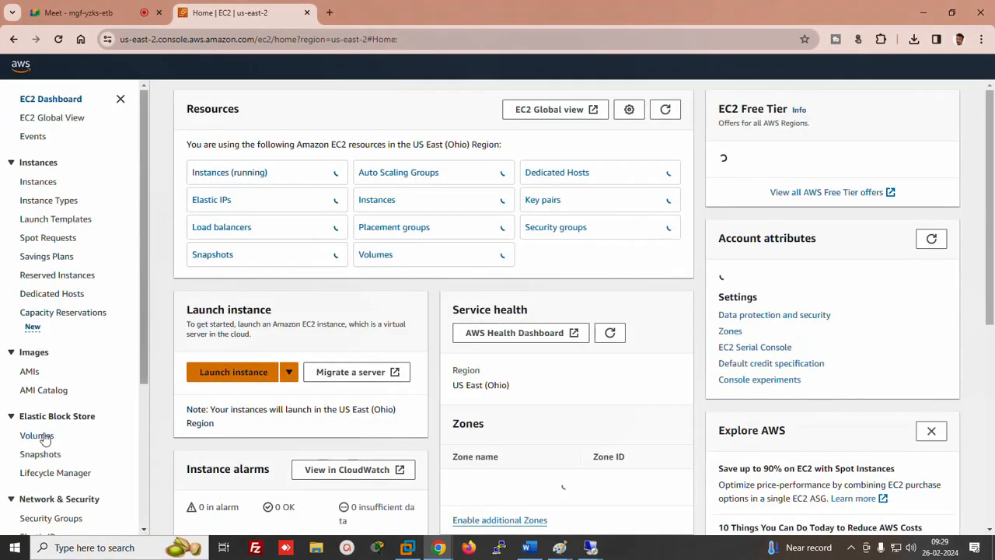
click(44, 438)
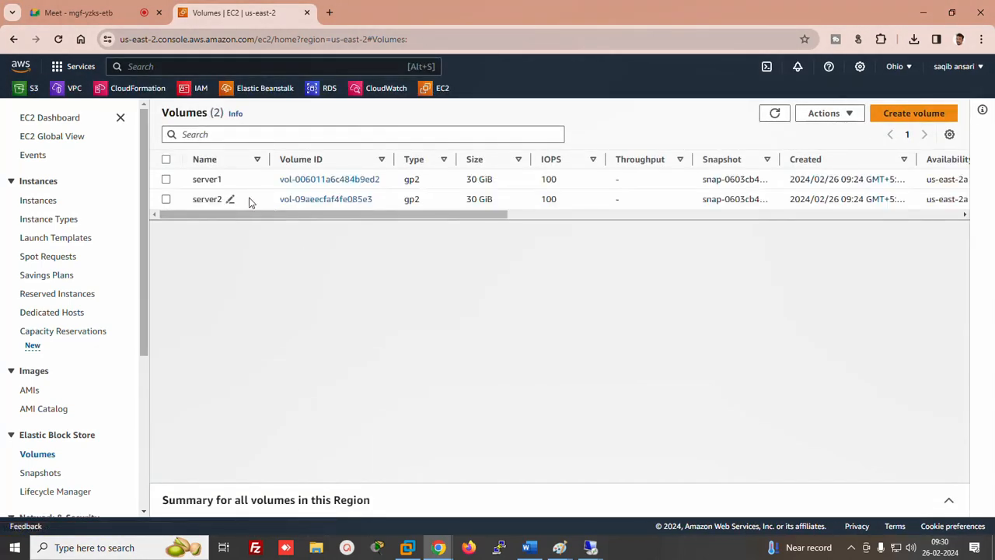
click(40, 202)
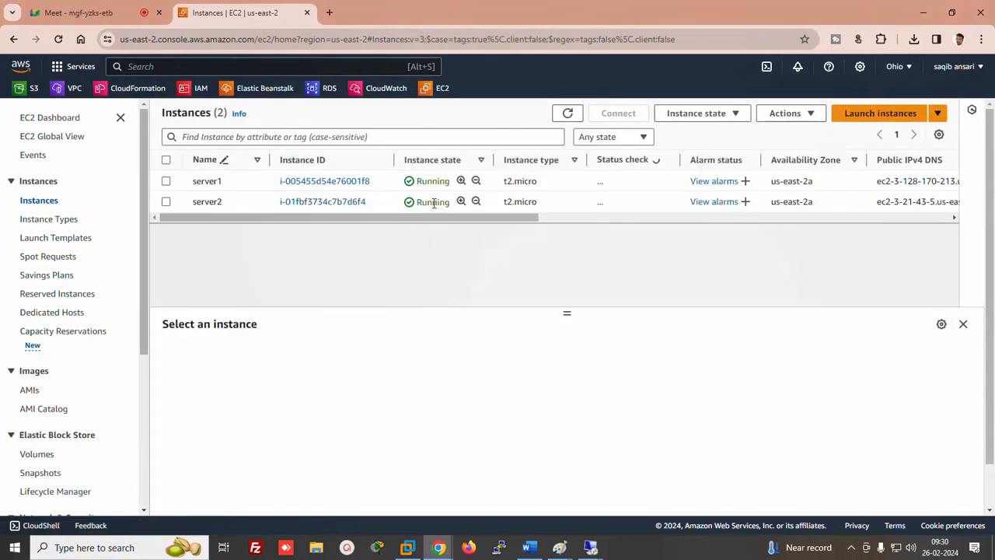
Terminate the server1 instance
click(167, 181)
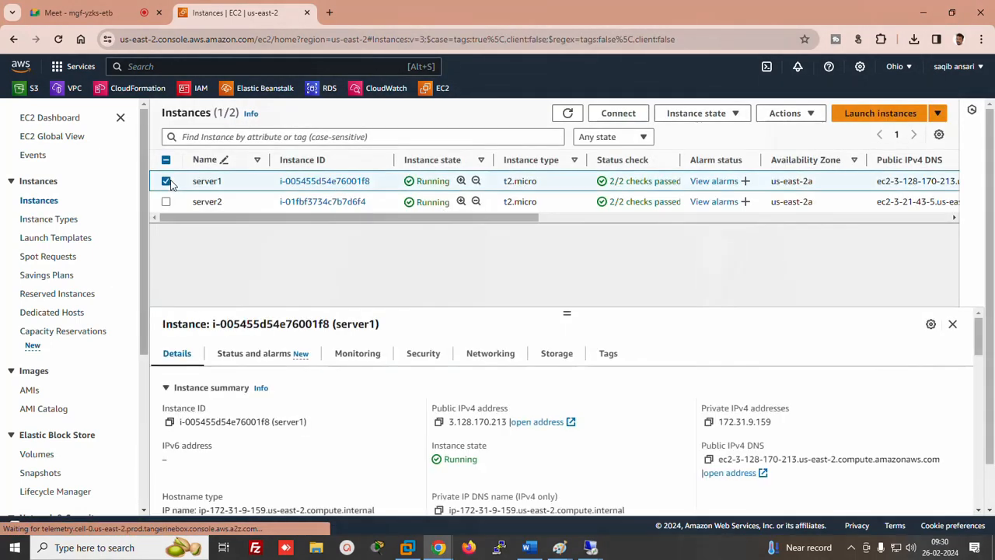
click(712, 115)
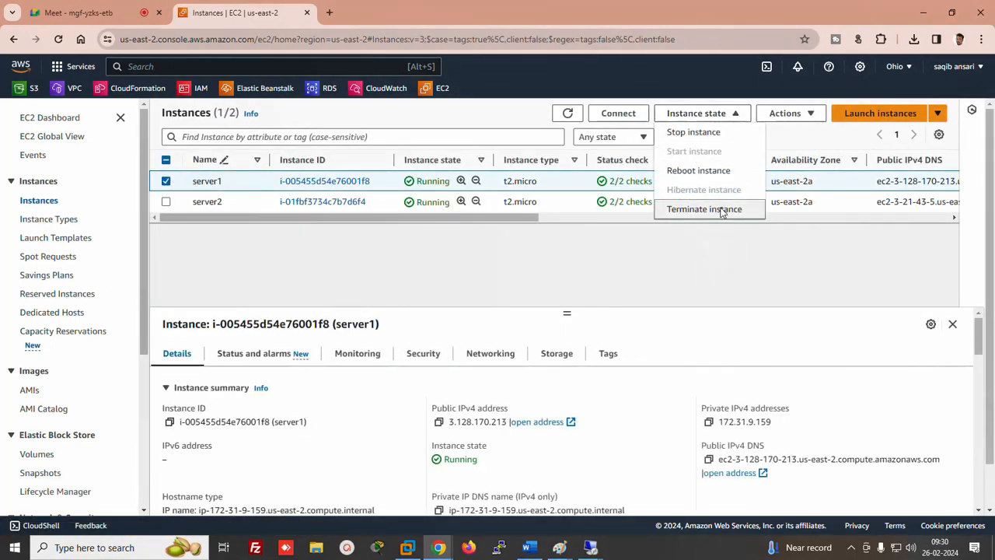
click(711, 210)
click(781, 432)
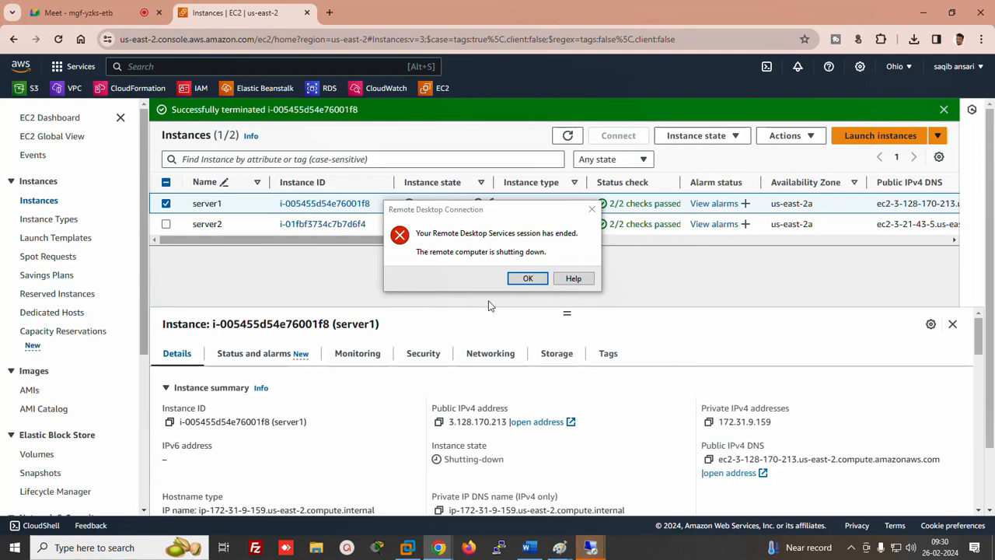
Refresh the instance list until server1 shows Terminated, then view the EBS Volumes list
click(525, 279)
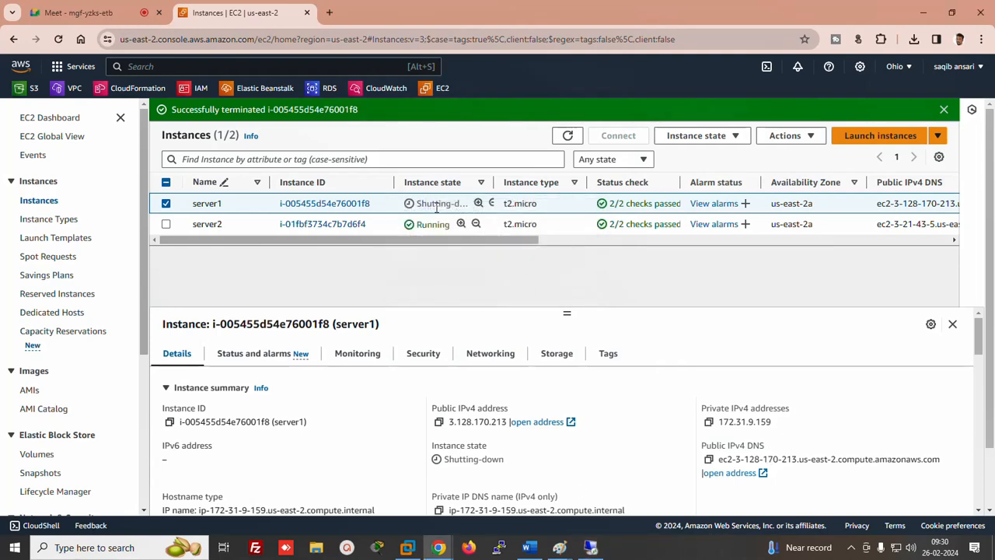
click(570, 138)
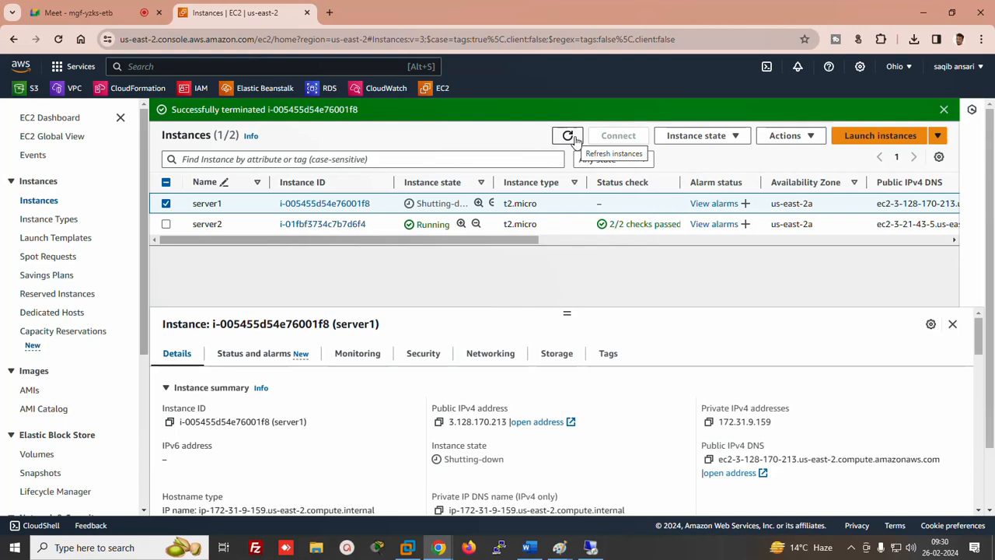
click(569, 136)
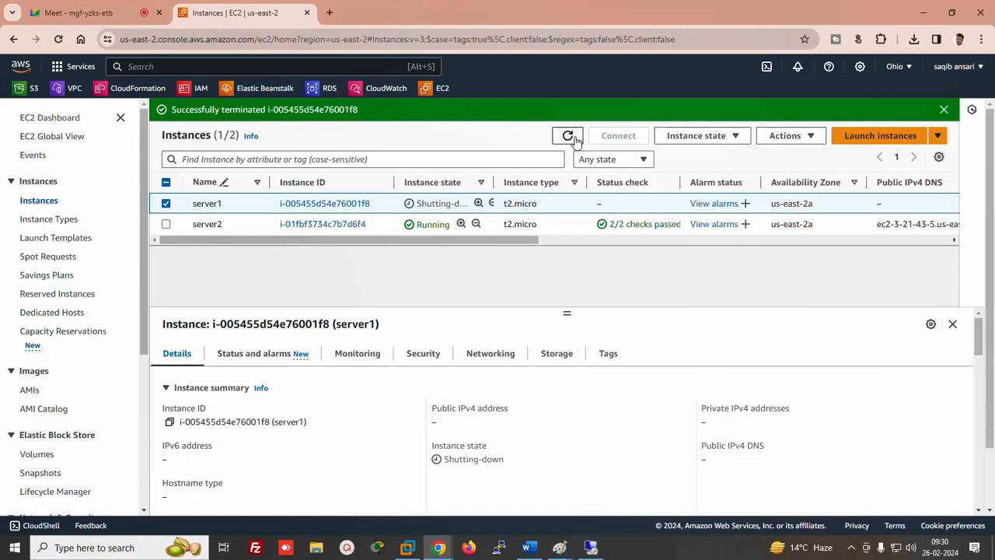
click(575, 139)
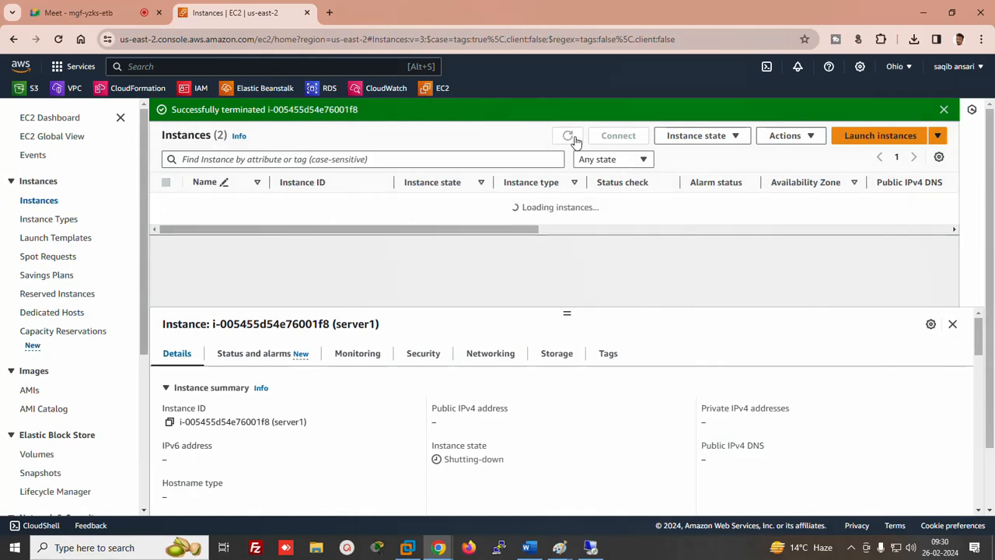
click(574, 139)
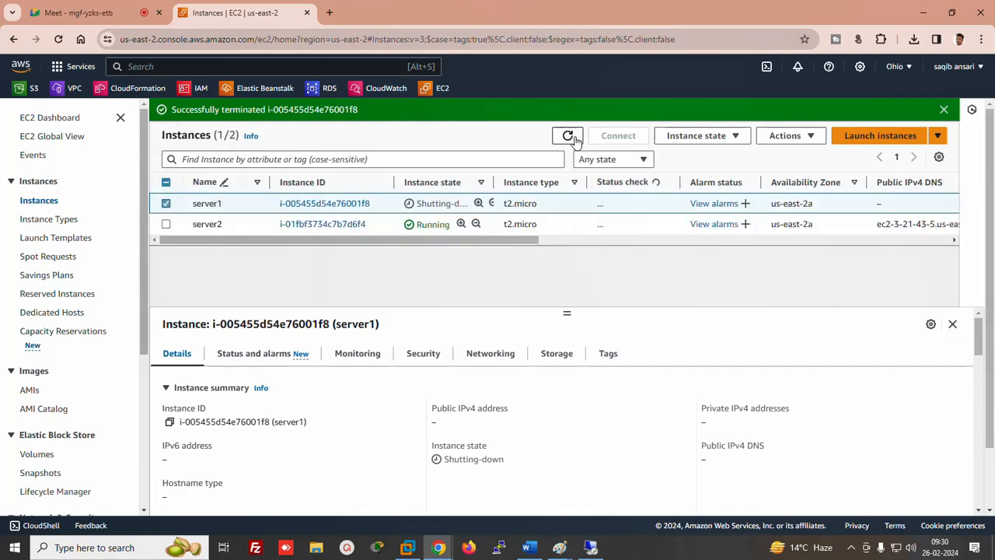
click(574, 139)
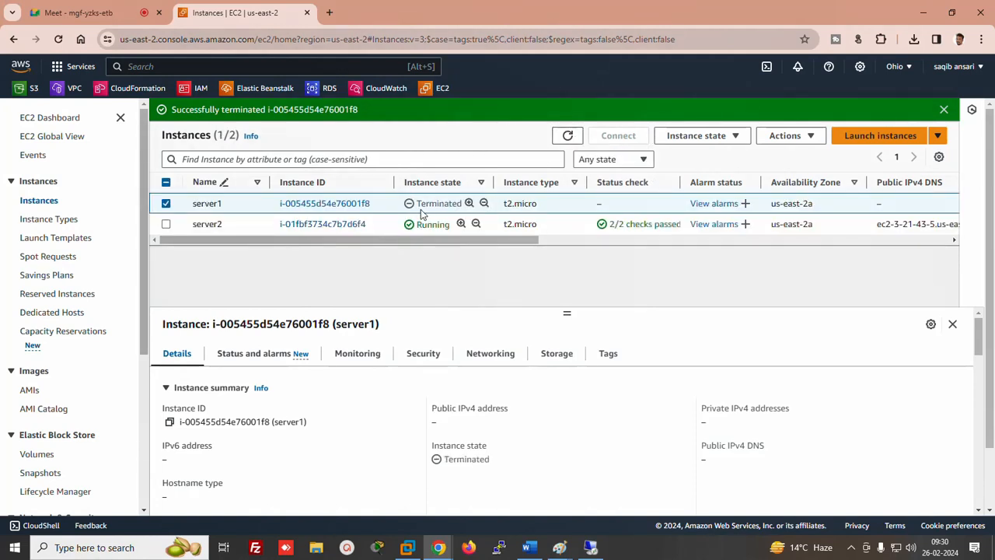
click(38, 457)
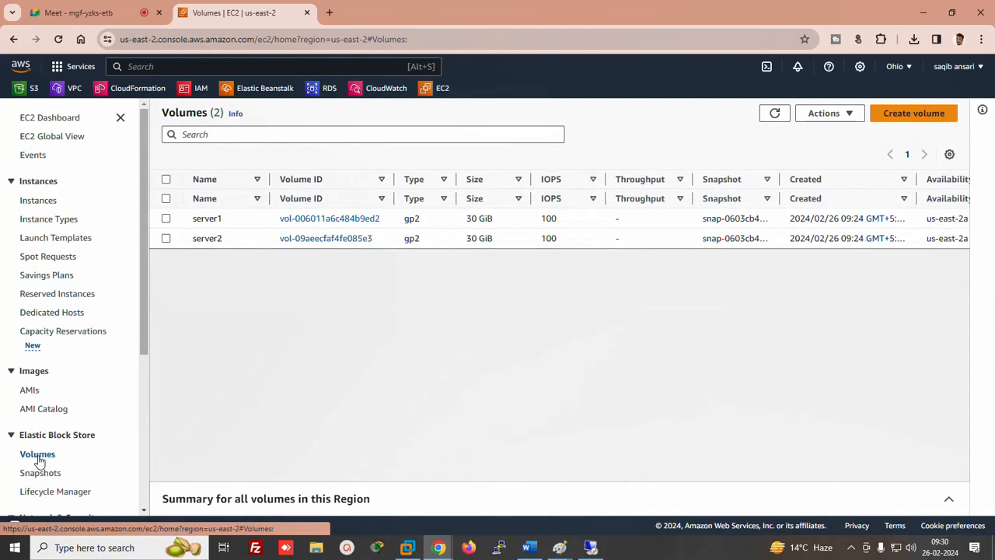
Reload the volumes list and scroll across to check server1's 30 GiB volume is Available
click(775, 113)
click(777, 115)
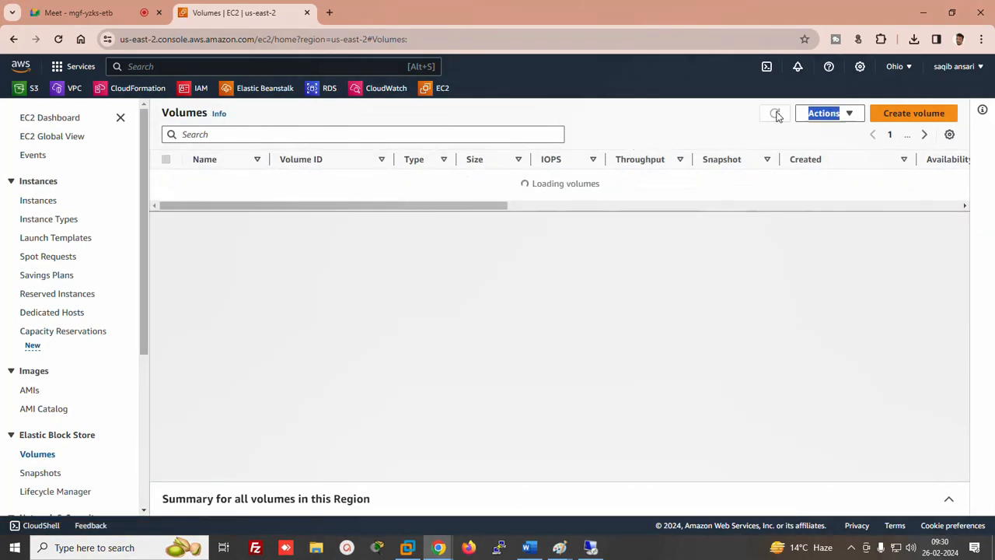
drag(439, 215, 596, 227)
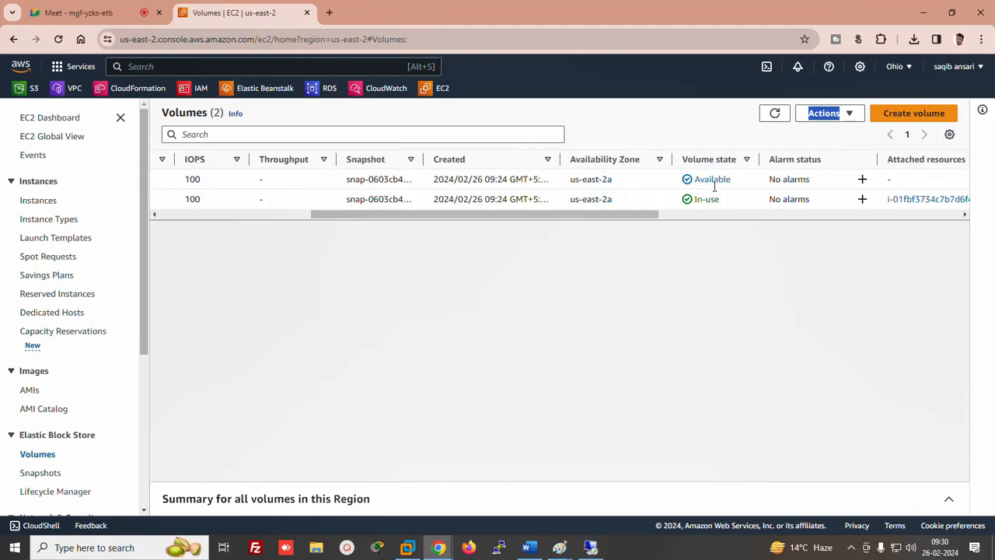
drag(577, 216, 313, 220)
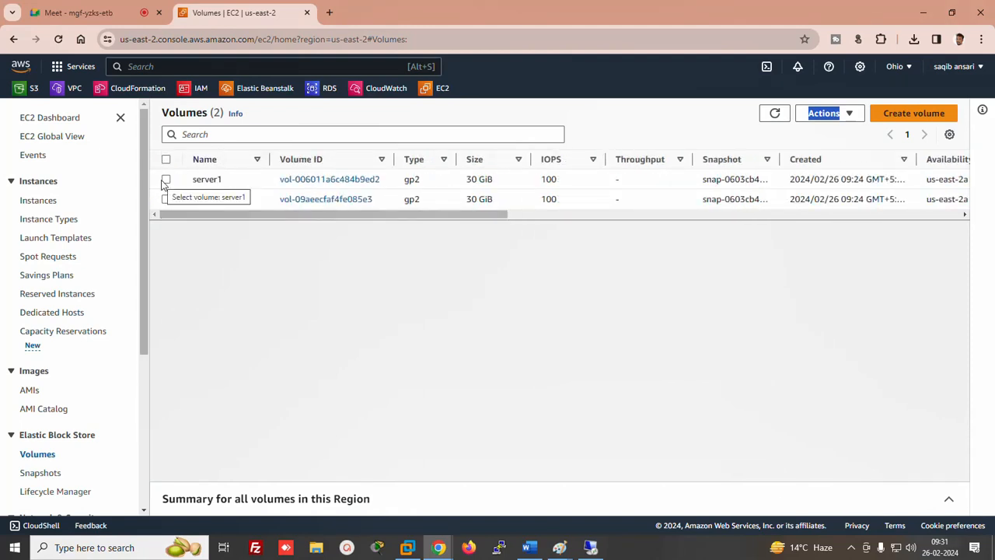
mouse_move(212, 182)
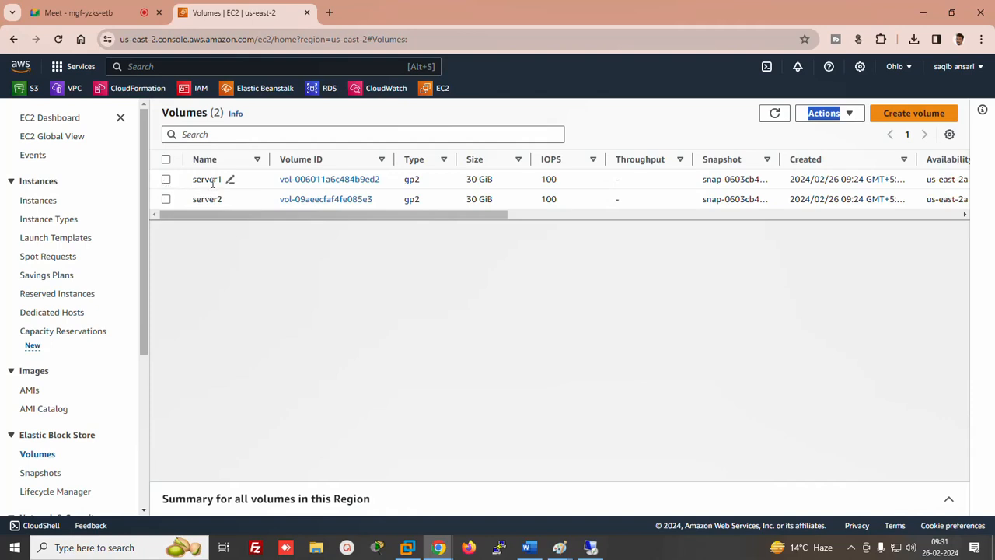
Select server1's volume to show its details
click(590, 547)
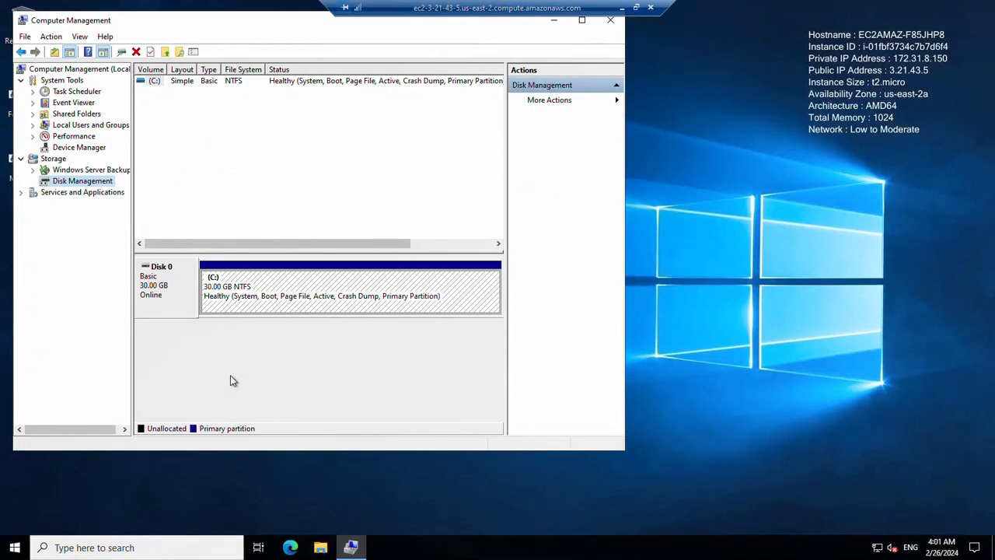
click(623, 9)
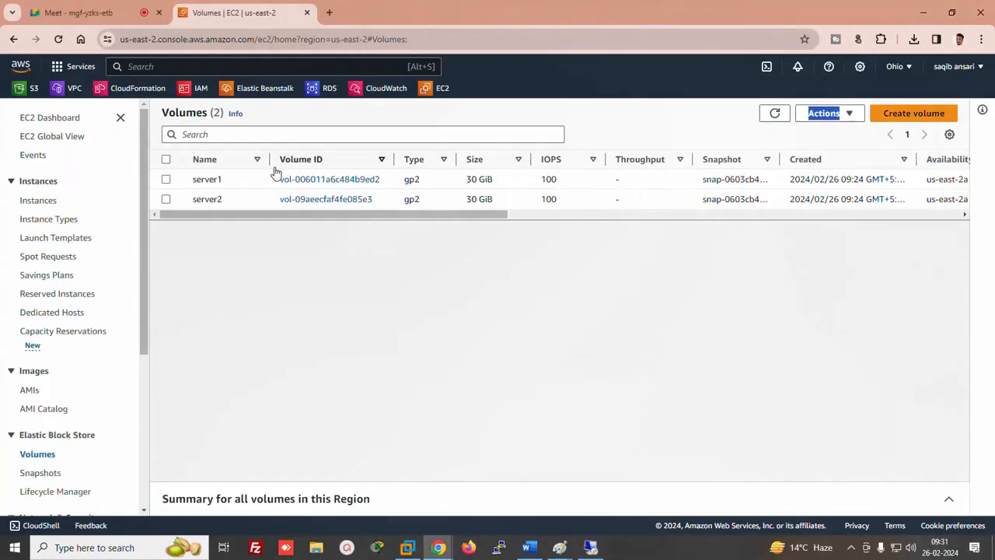
click(166, 180)
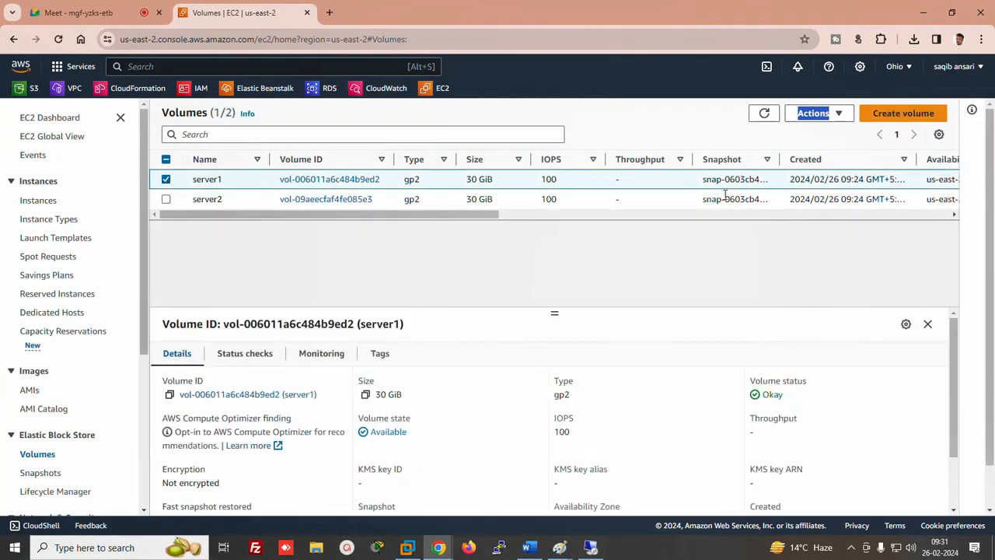
Attach server1's 30 GiB volume to server2 as xvdf and return to the remote Disk Management
click(839, 114)
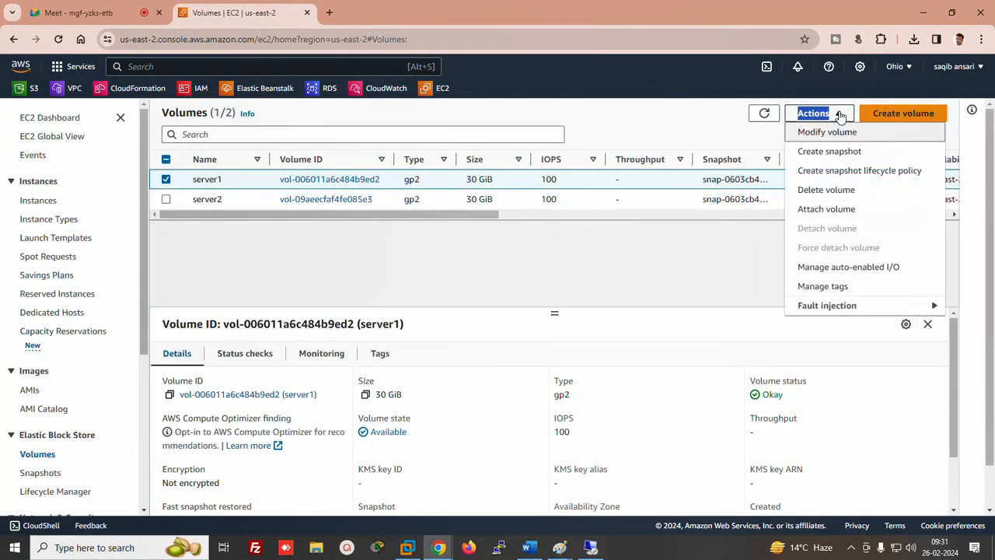
click(810, 210)
click(167, 356)
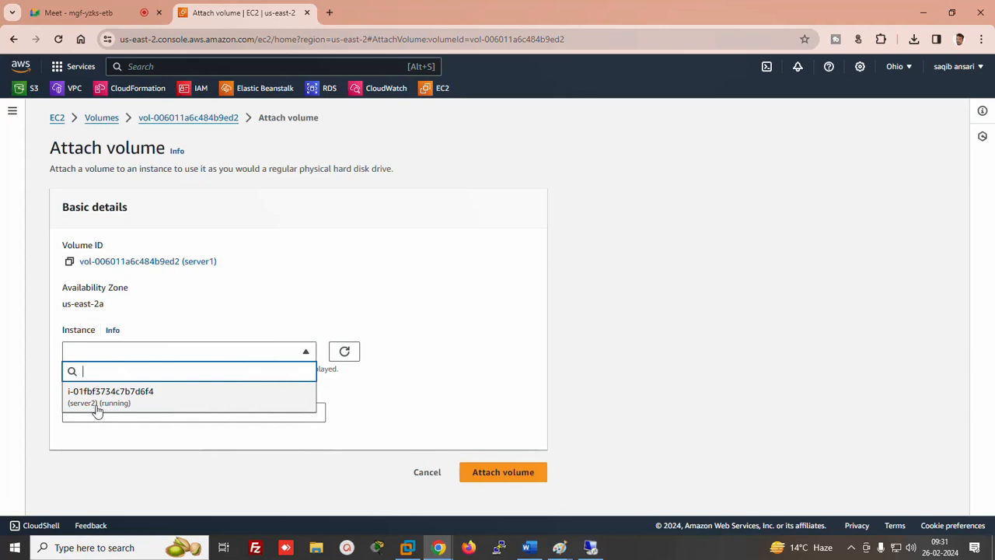
click(97, 396)
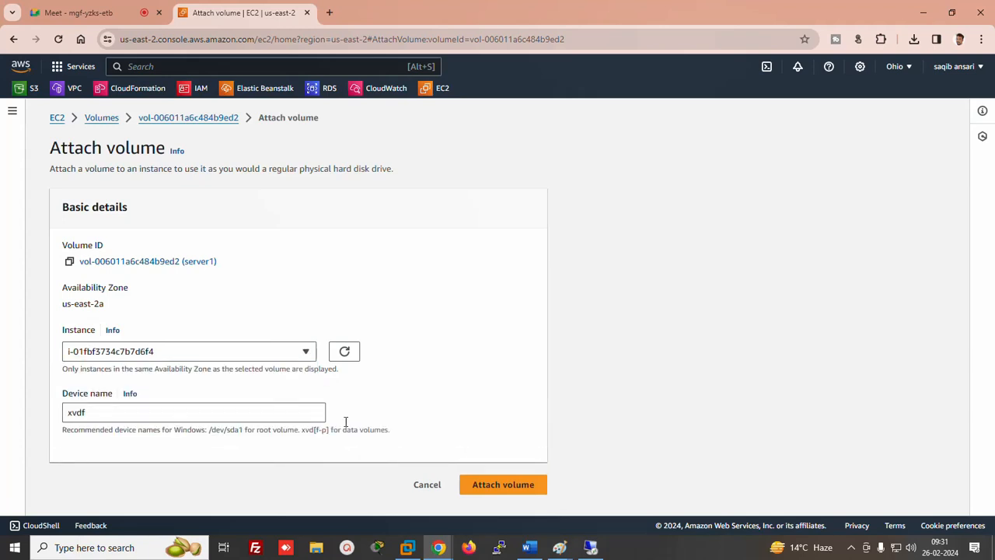
click(495, 485)
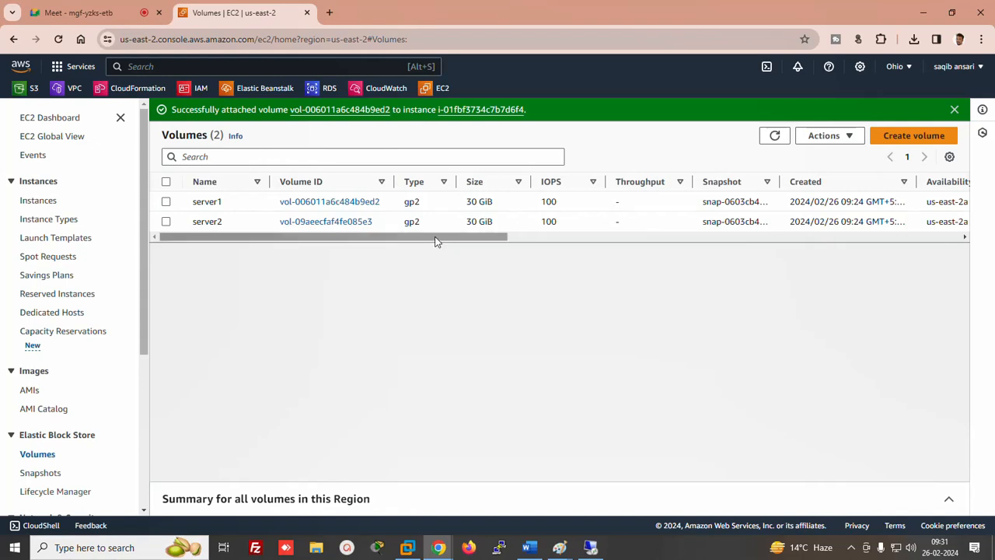
drag(435, 239, 601, 241)
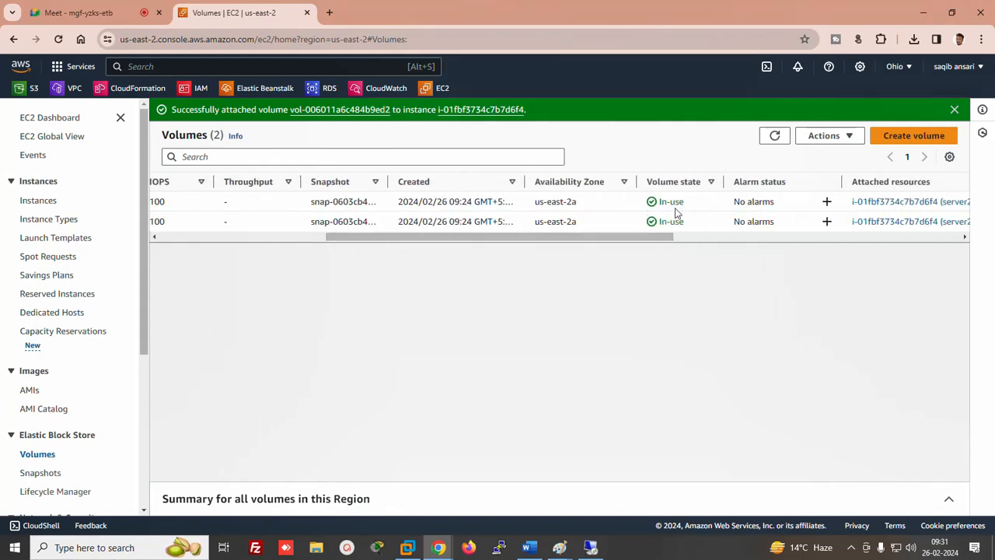
click(591, 548)
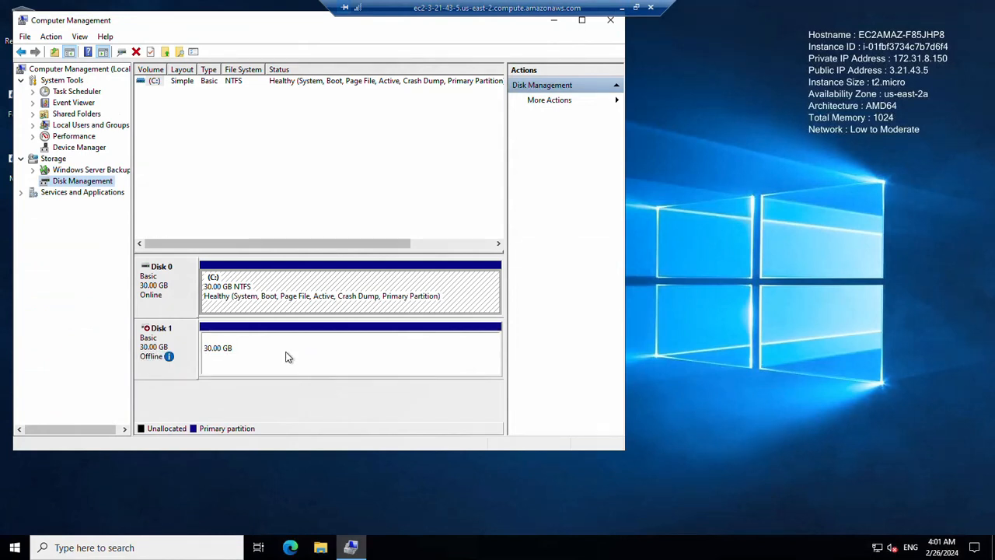
Bring Disk 1 online and browse This PC > Local Disk (D:) > ducat to see the xyz file
right_click(146, 335)
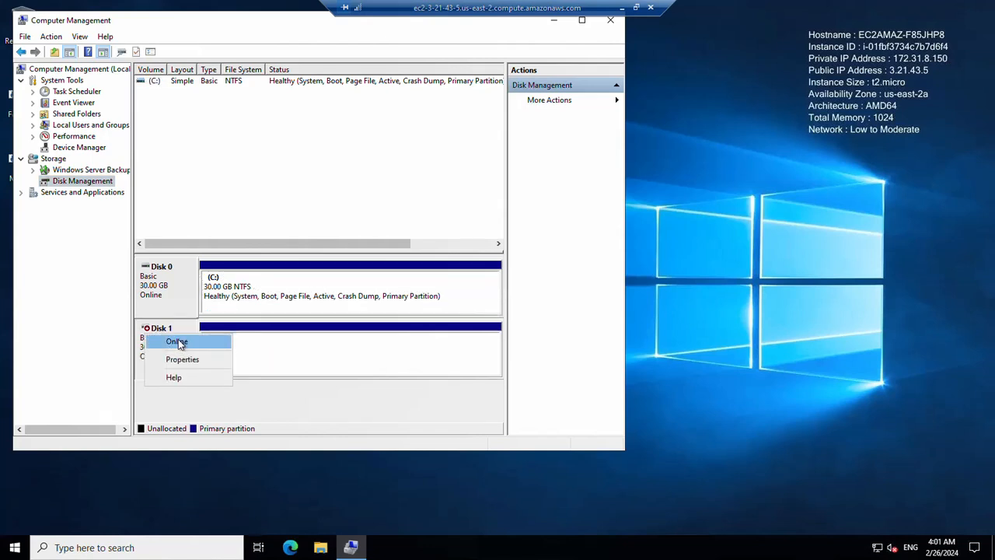
click(178, 342)
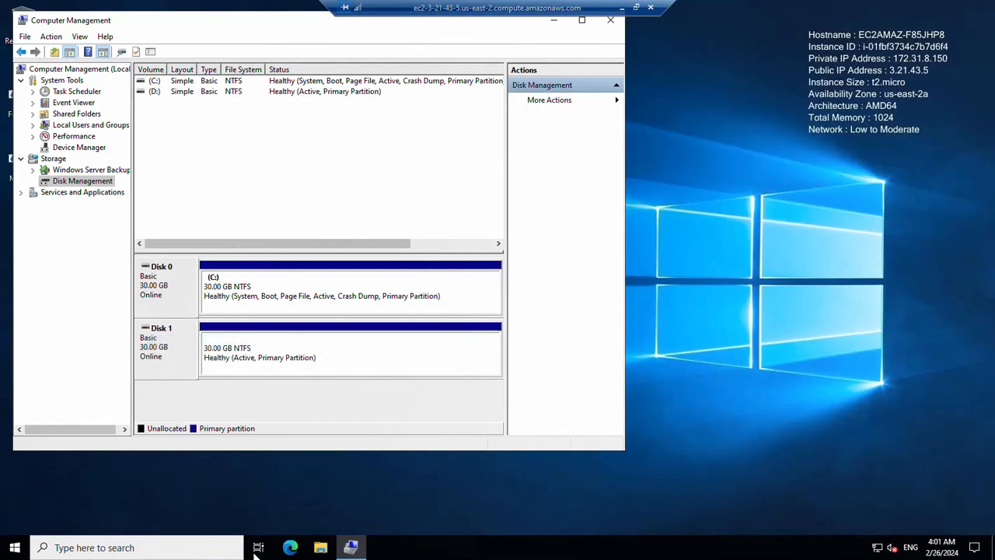
click(321, 548)
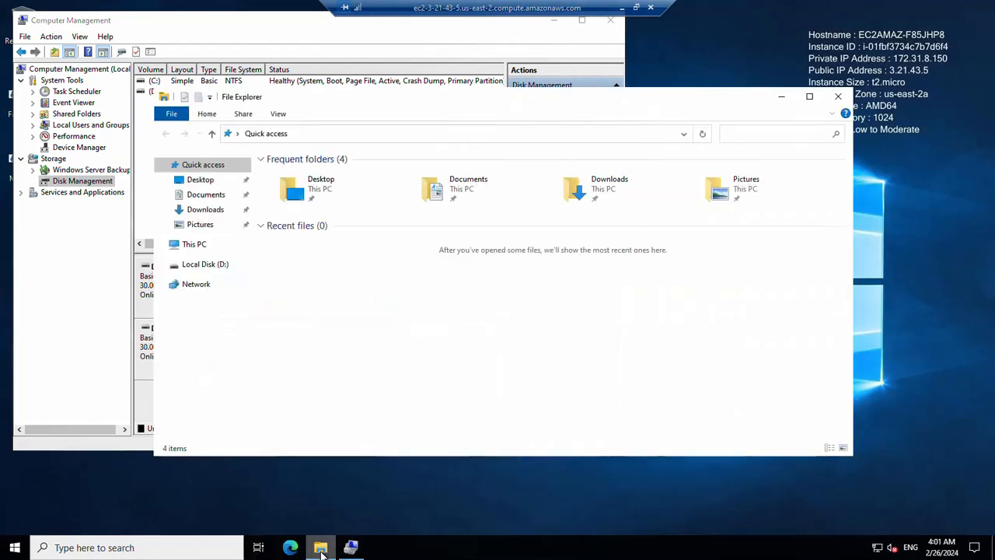
click(185, 246)
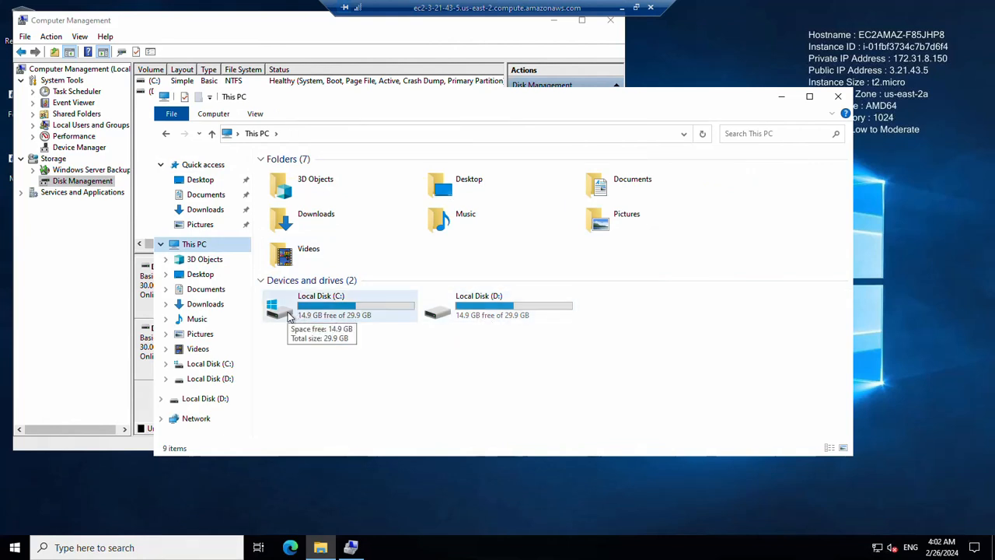
double_click(492, 313)
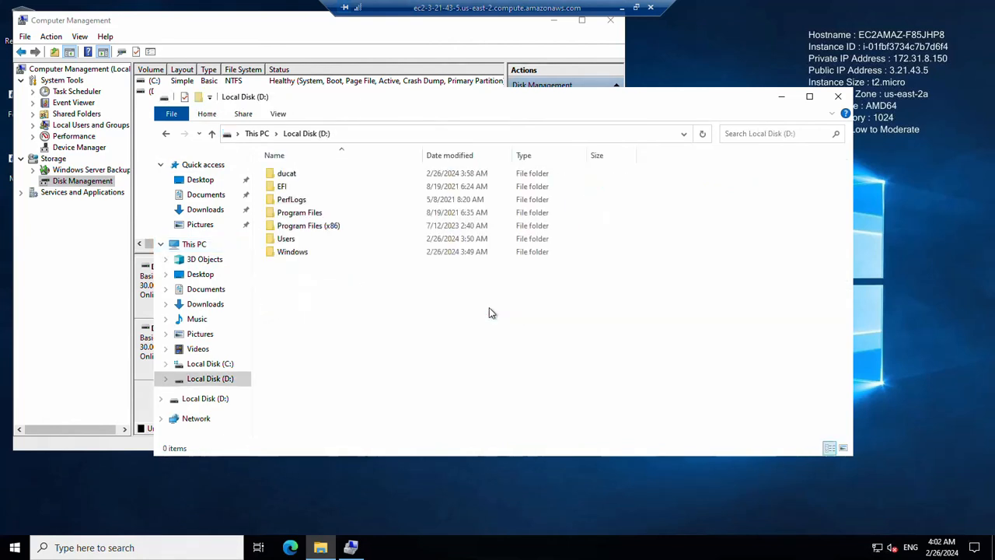
double_click(286, 179)
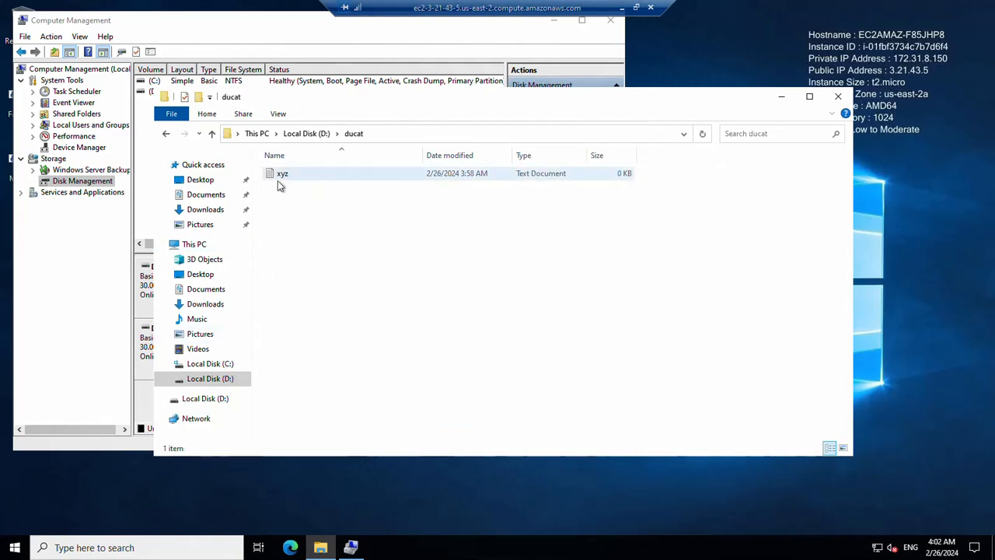
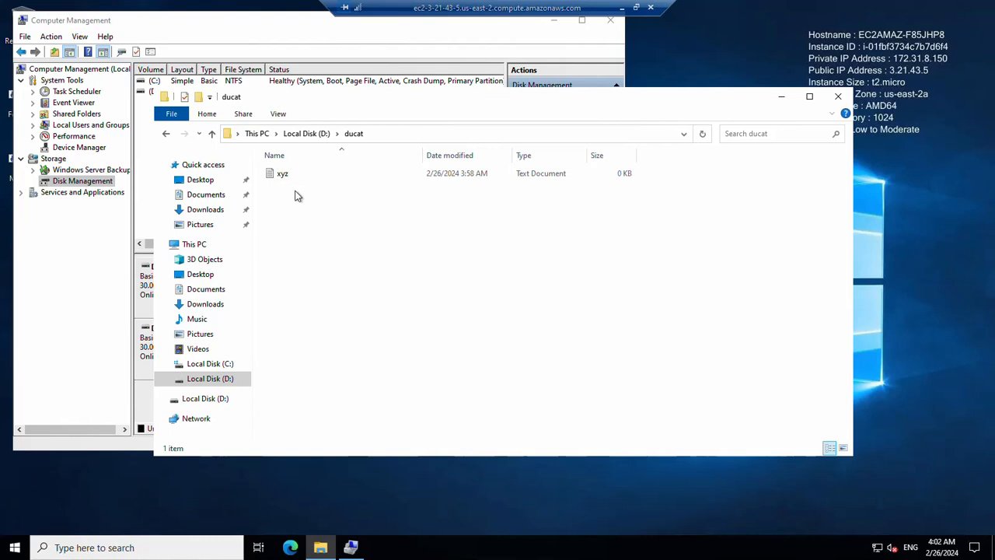
Close the ducat folder window and leave Remote Desktop for the EC2 Volumes page
click(838, 98)
click(622, 11)
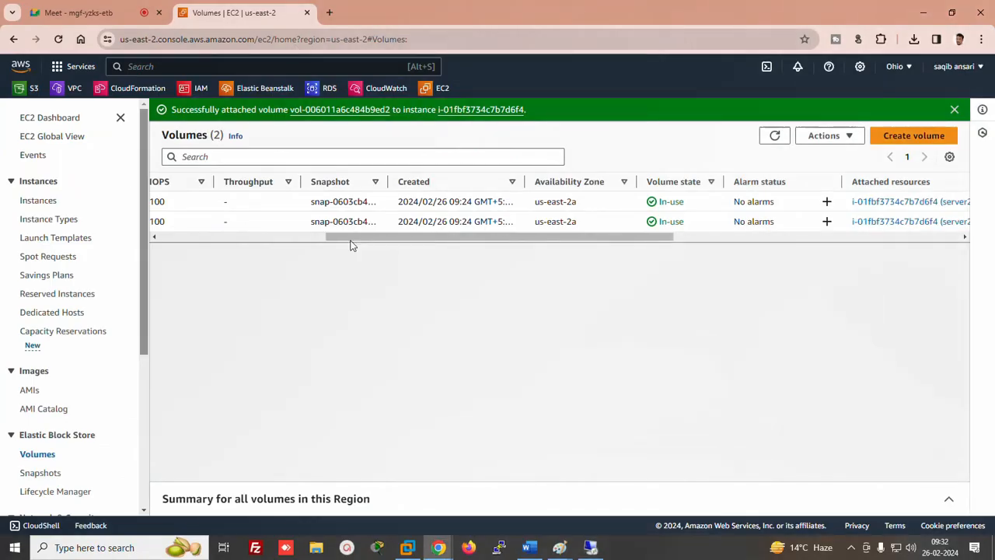
Select the server1 volume to view its 30 GiB gp2 details and look over its Actions menu
drag(491, 235, 191, 260)
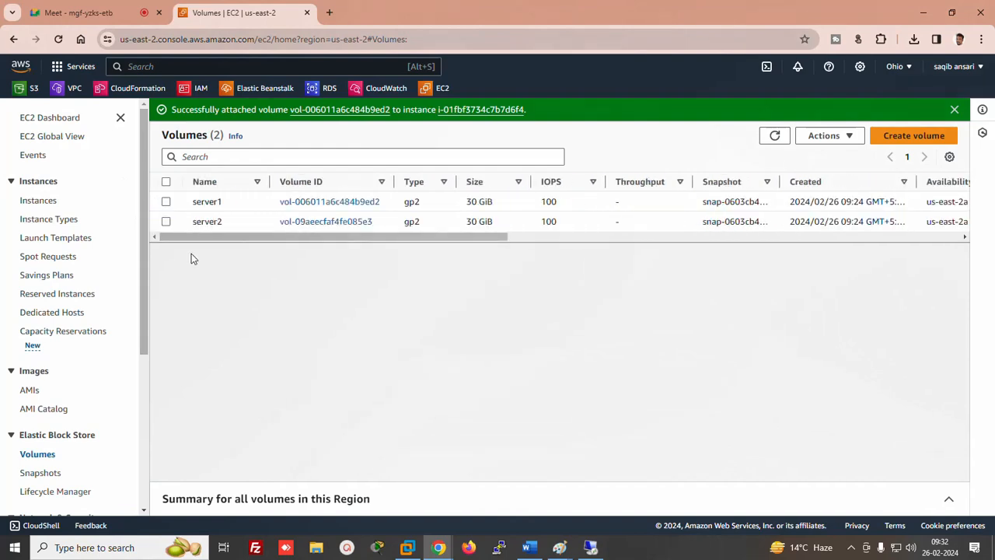
click(166, 202)
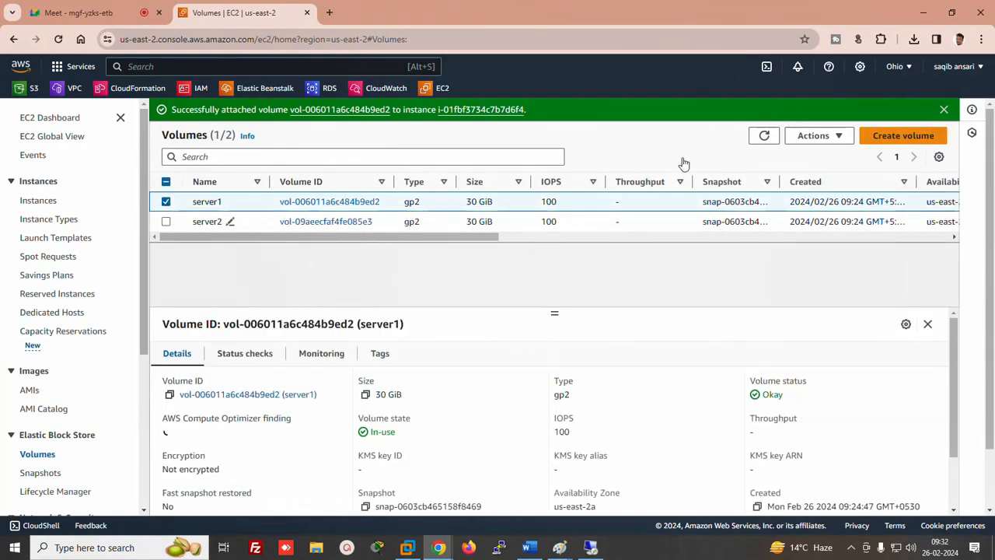
click(816, 136)
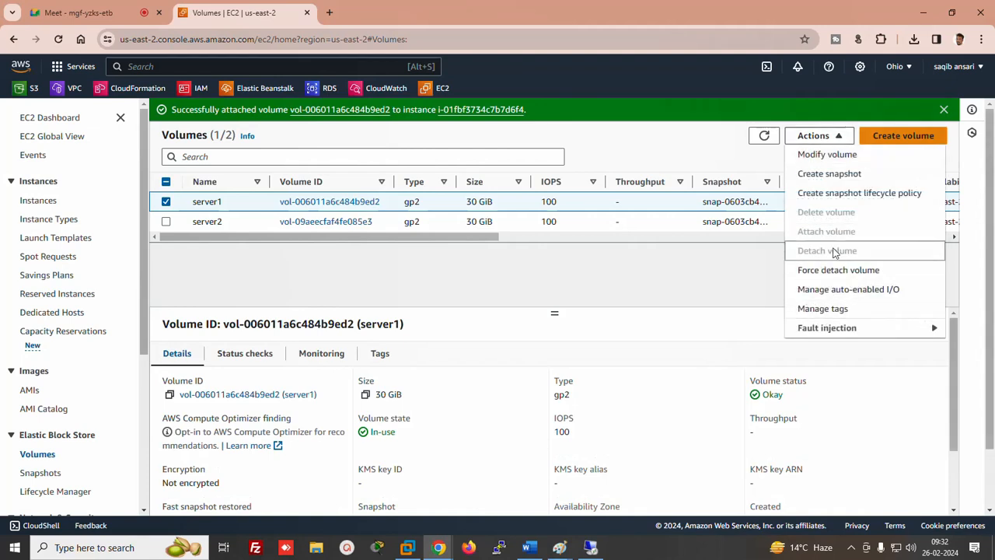
click(697, 287)
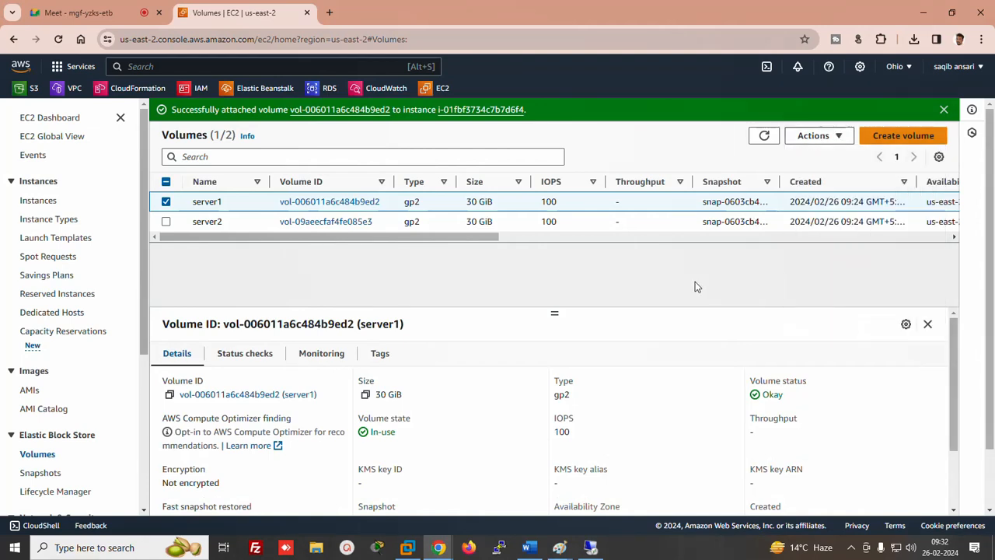
click(816, 136)
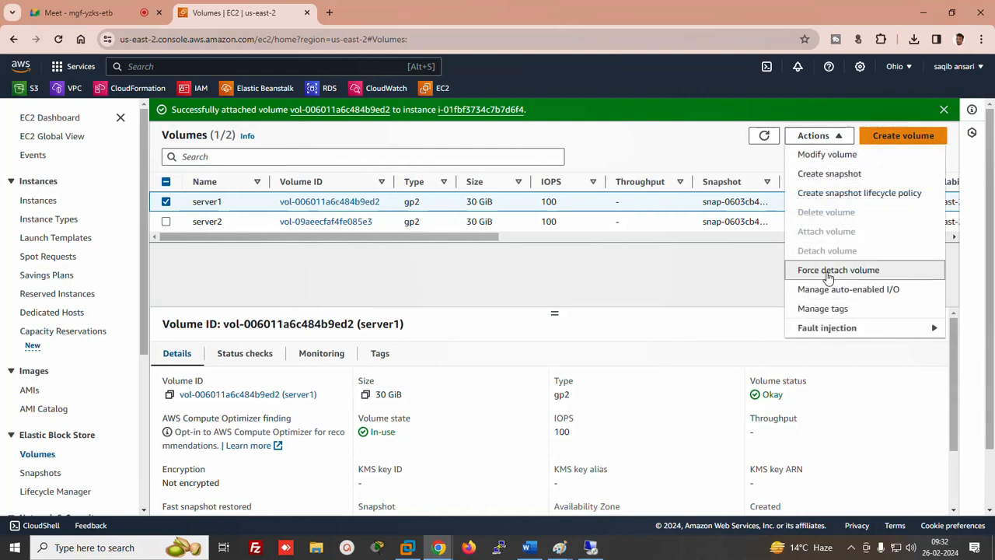
click(618, 299)
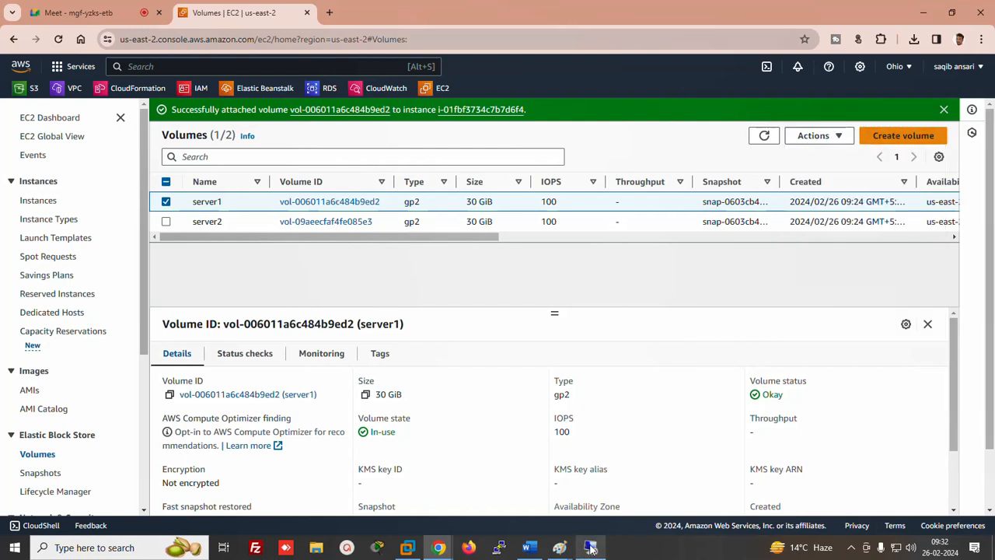
Take Disk 1 (D:) offline in the server's Disk Management, then return to the AWS Volumes page
click(590, 547)
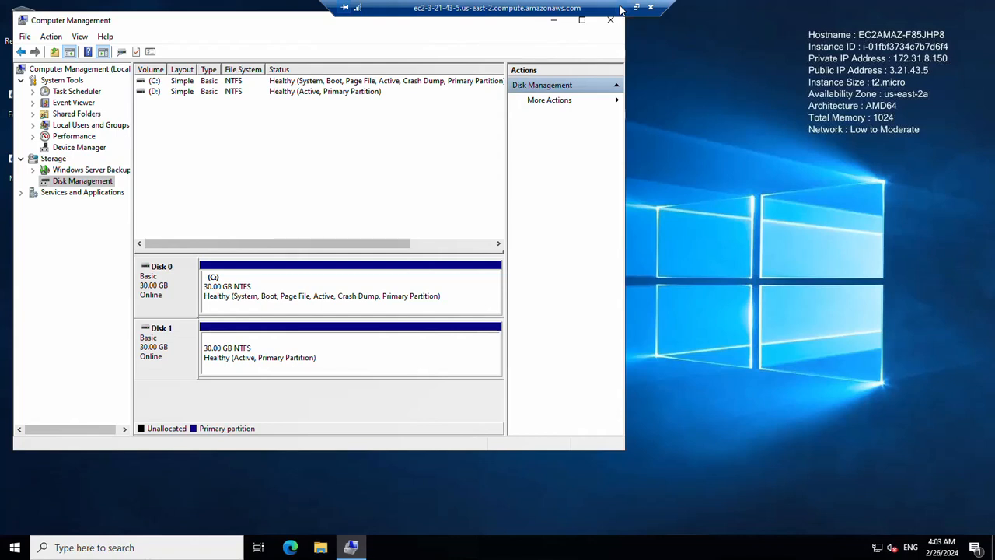
right_click(166, 354)
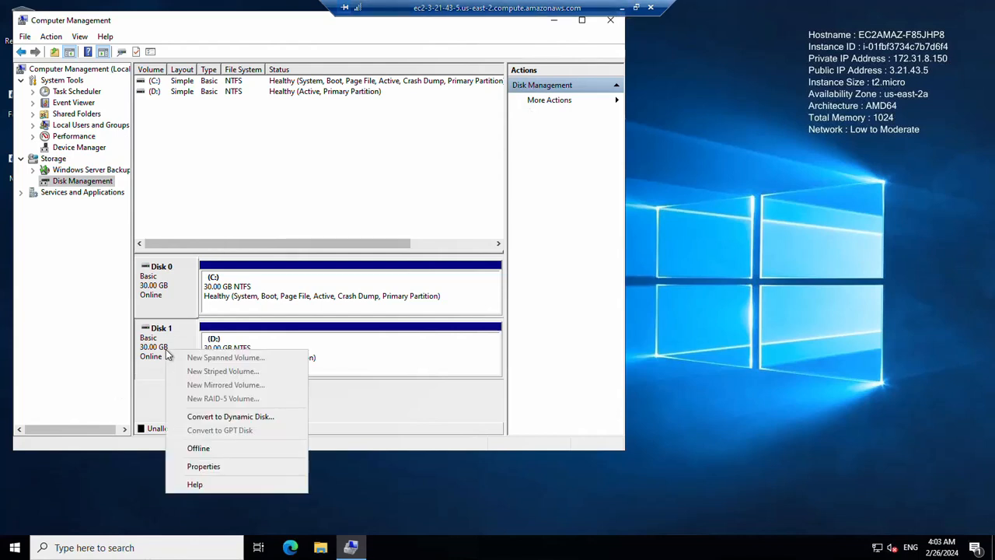
click(198, 449)
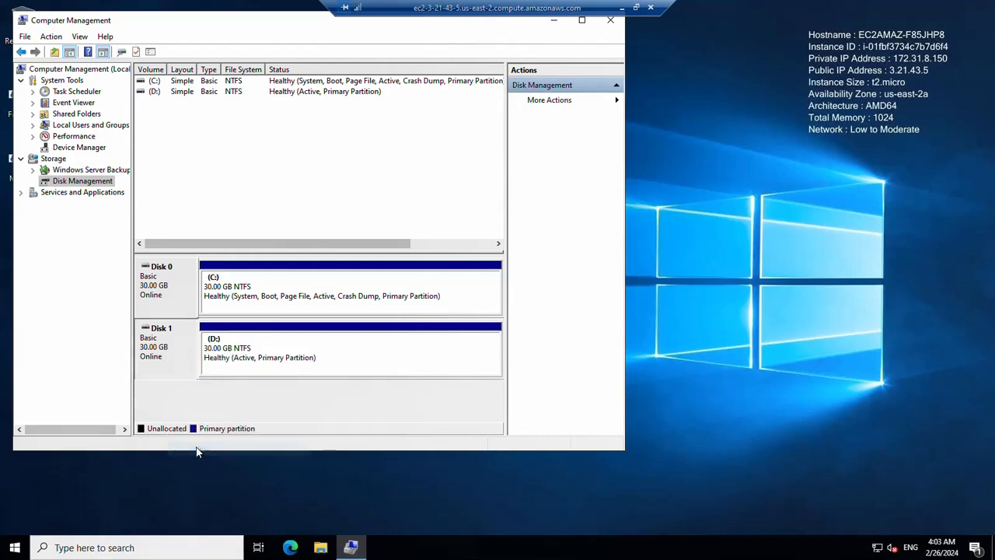
click(622, 9)
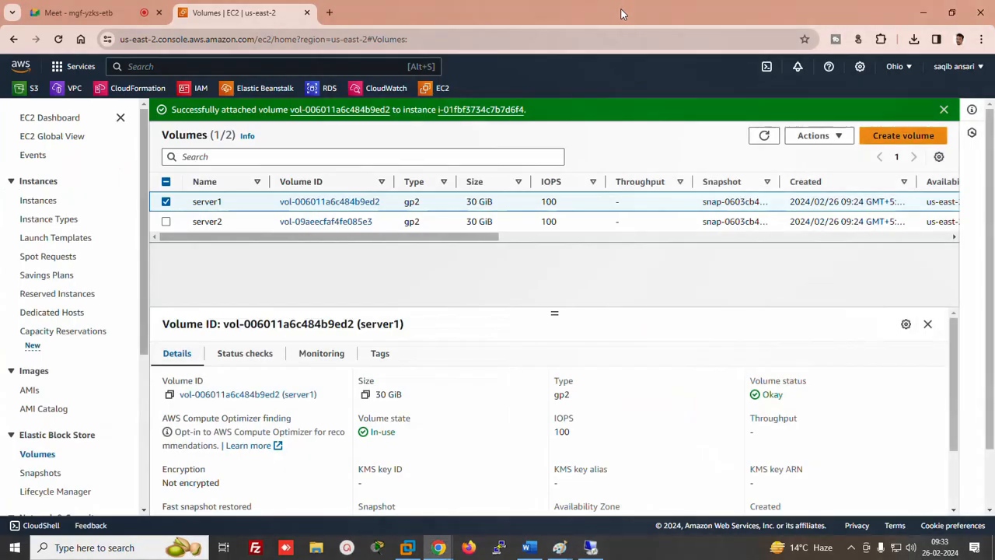
Detach the server1 volume and refresh until its state shows Available
click(764, 137)
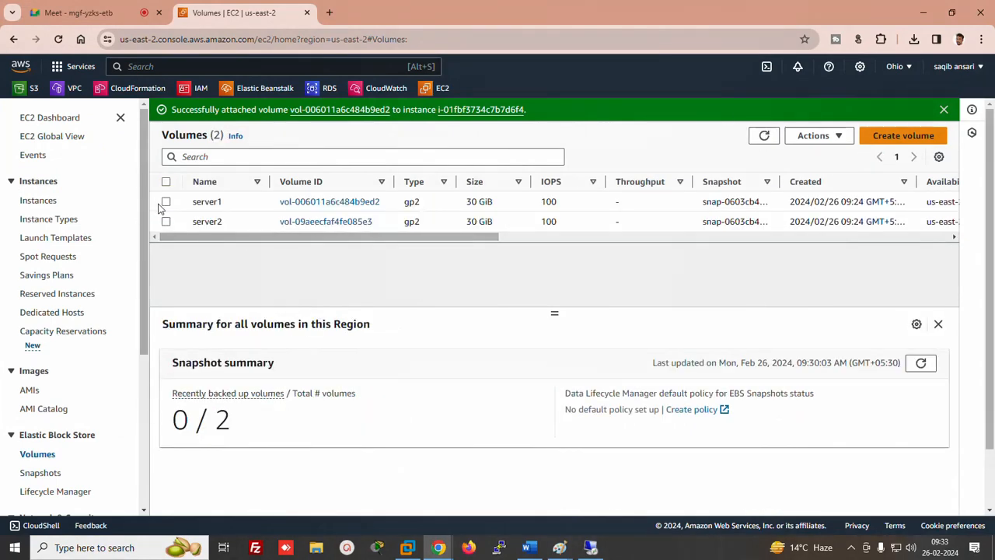
click(165, 201)
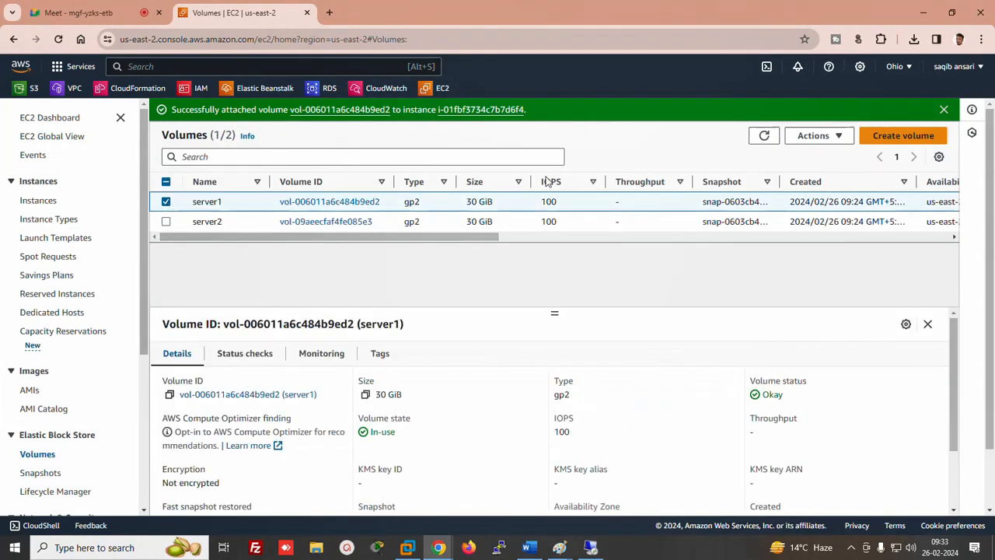
click(816, 137)
click(818, 255)
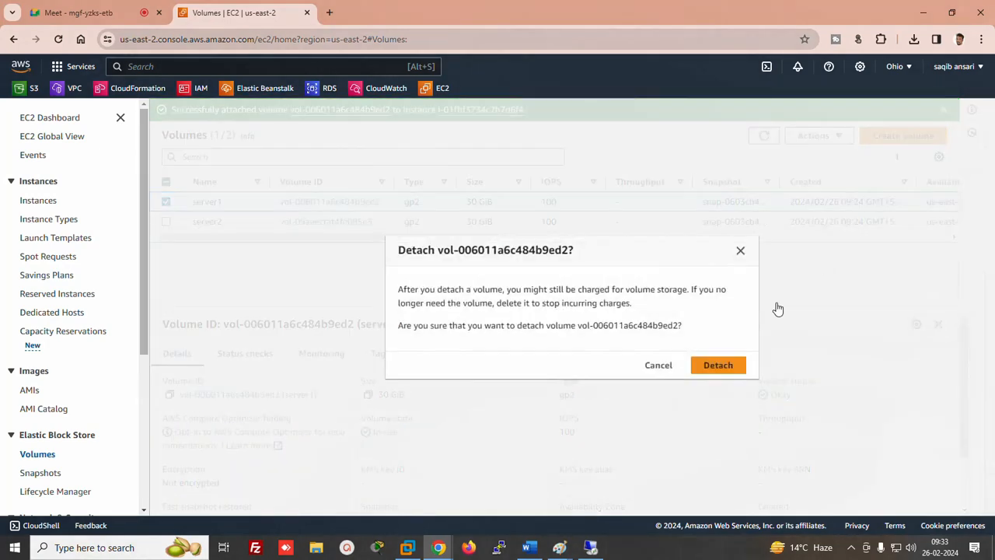
click(715, 365)
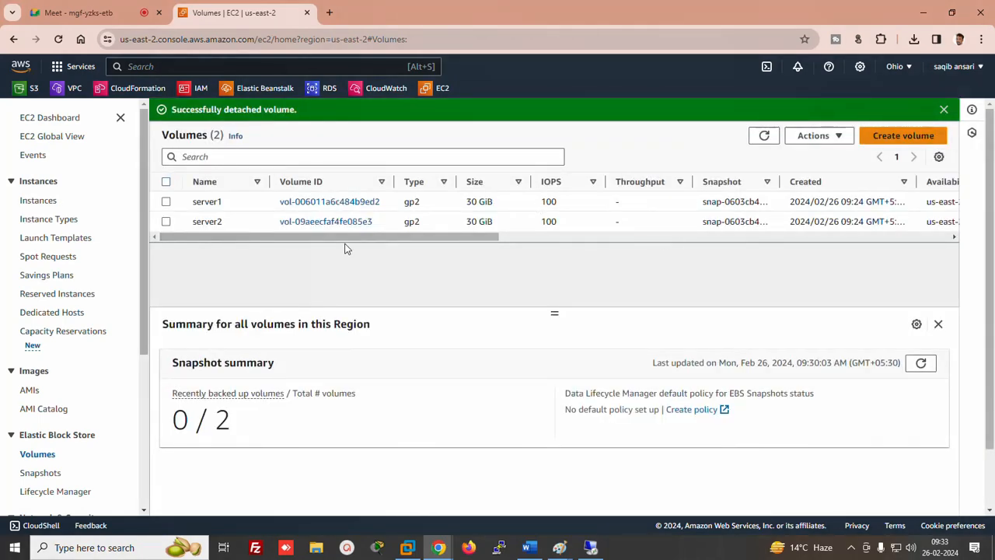
drag(344, 238, 527, 247)
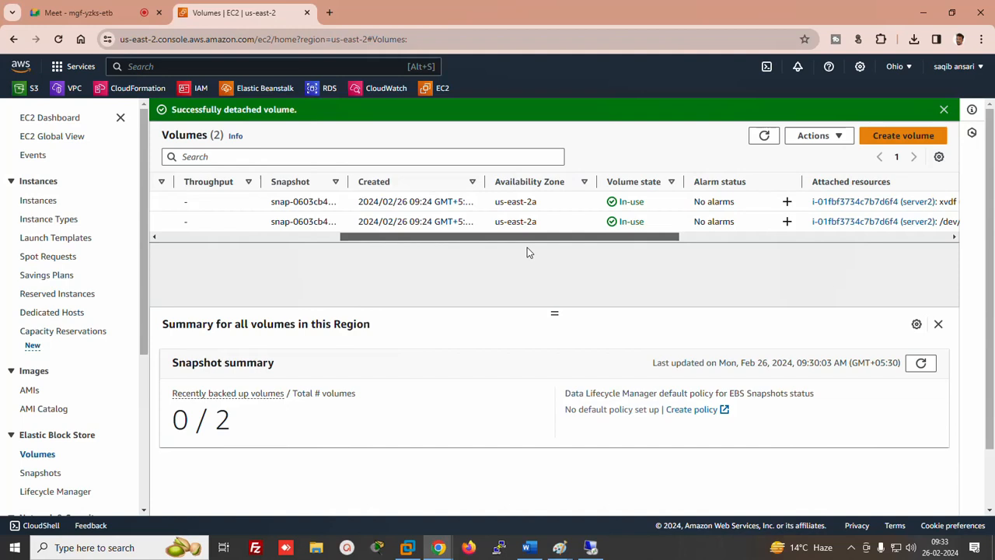
click(757, 136)
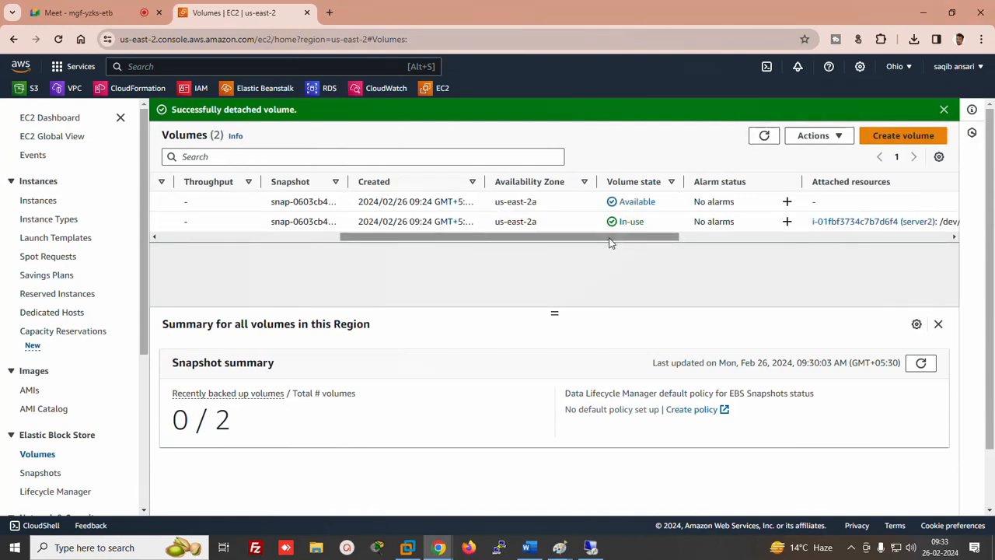
drag(604, 237, 102, 251)
Delete the detached server1 volume so only server2 remains, then bring up the Word notes
click(166, 203)
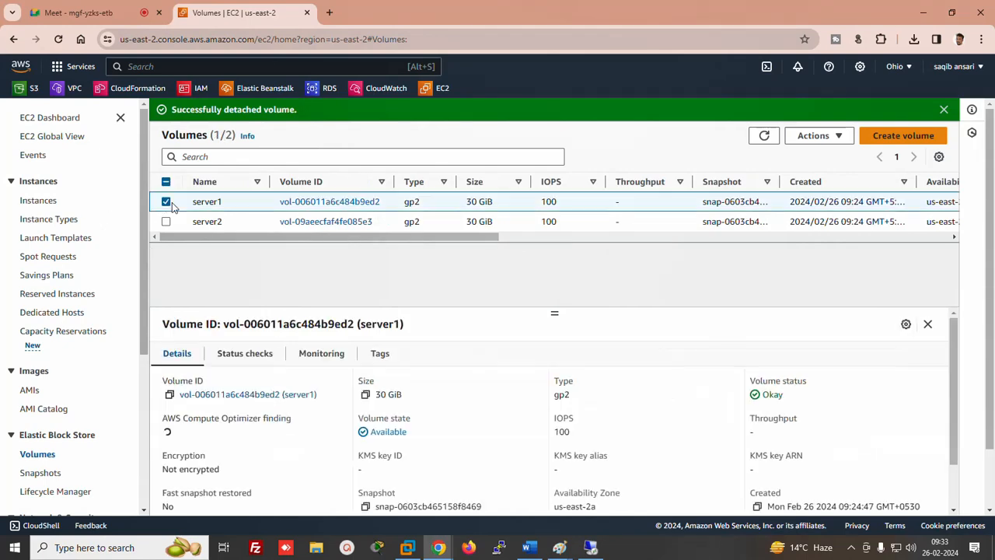
click(816, 136)
click(827, 212)
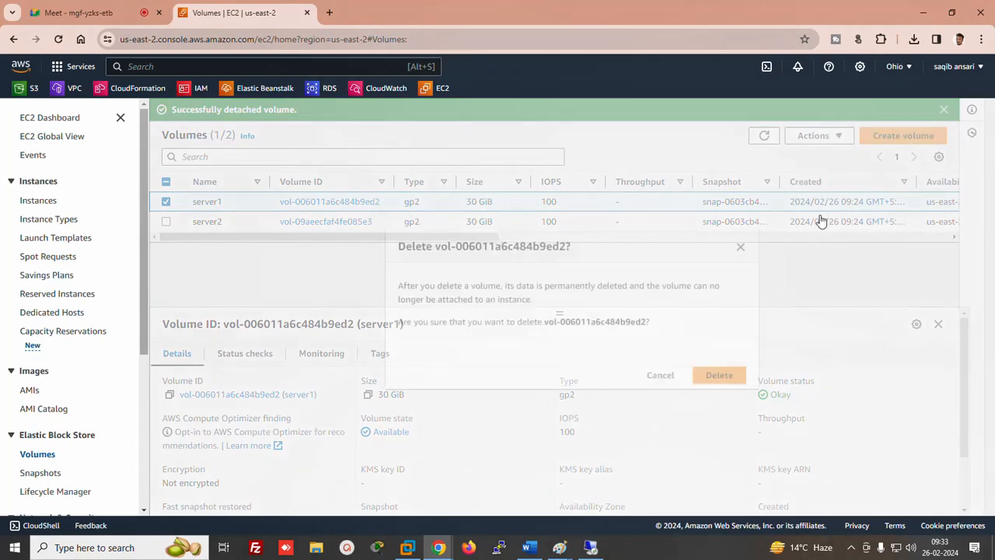
click(712, 372)
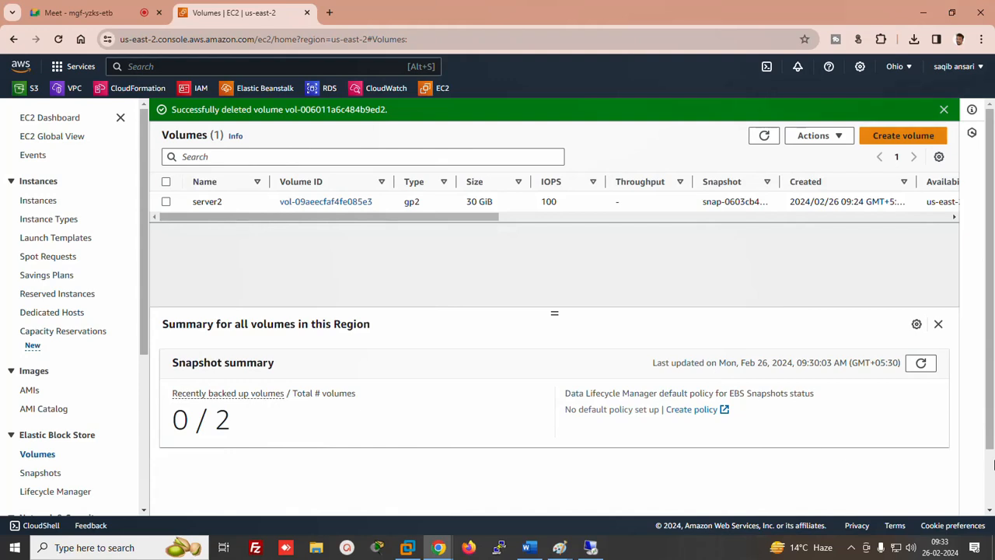
click(529, 547)
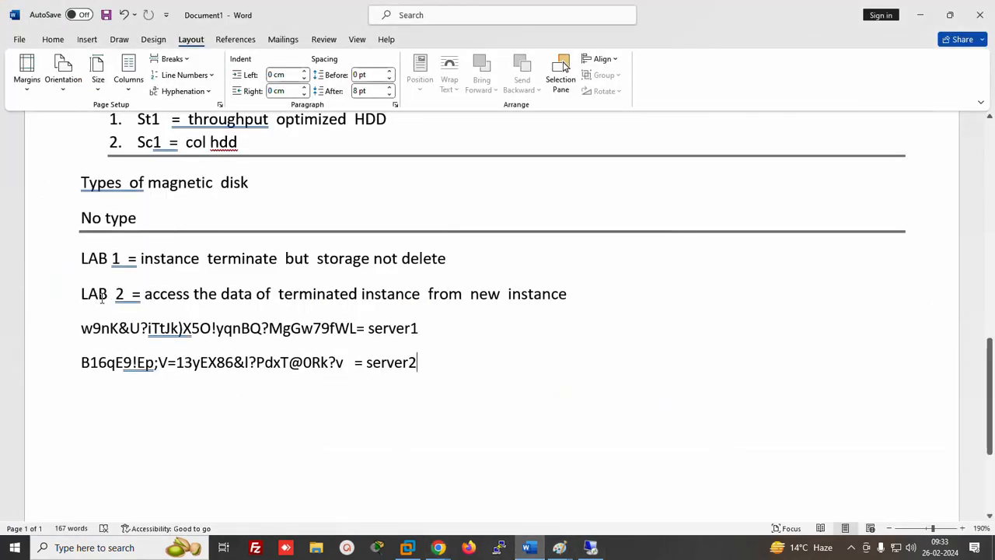
Add a 'LAB 3' line to the Word notes, then undo the XYZ label and crossed lines in Paint
key(Return)
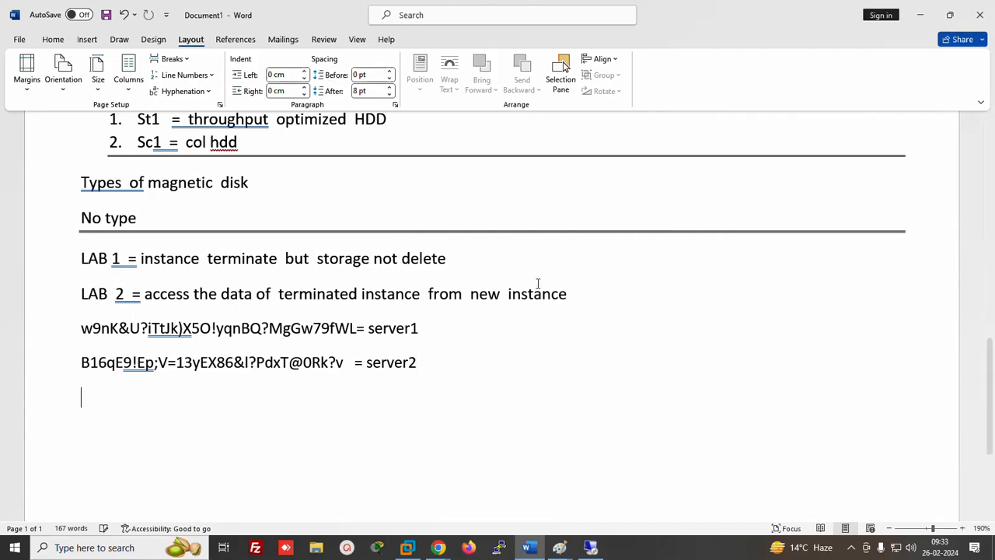
text(LAB )
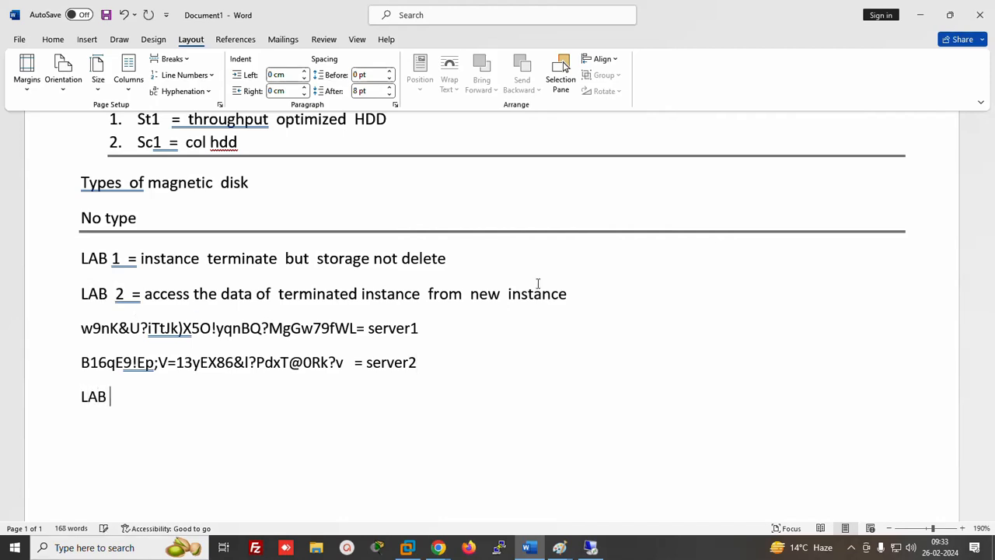
text(3)
click(559, 549)
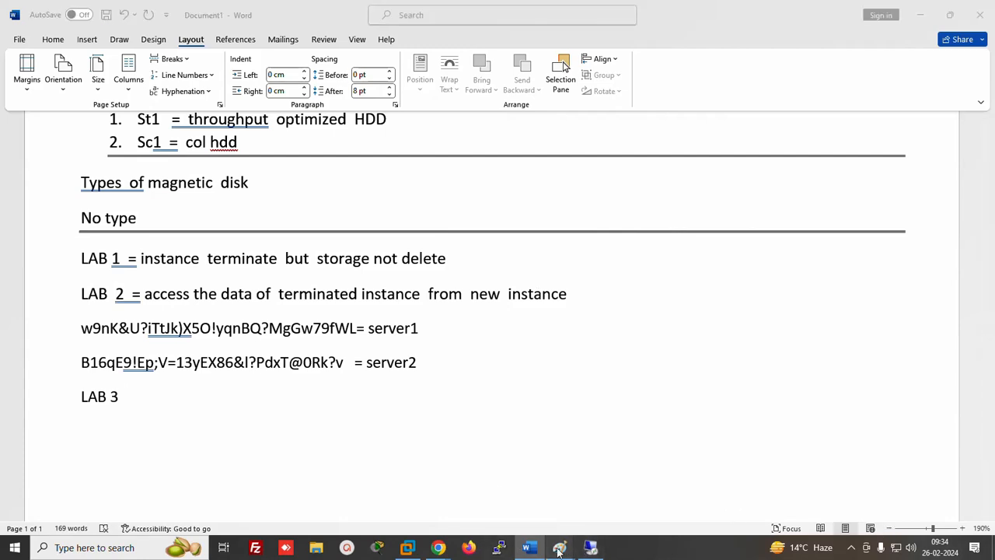
click(666, 493)
key(ctrl+z)
key(ctrl+z)
key(ctrl+z)
key(ctrl+z)
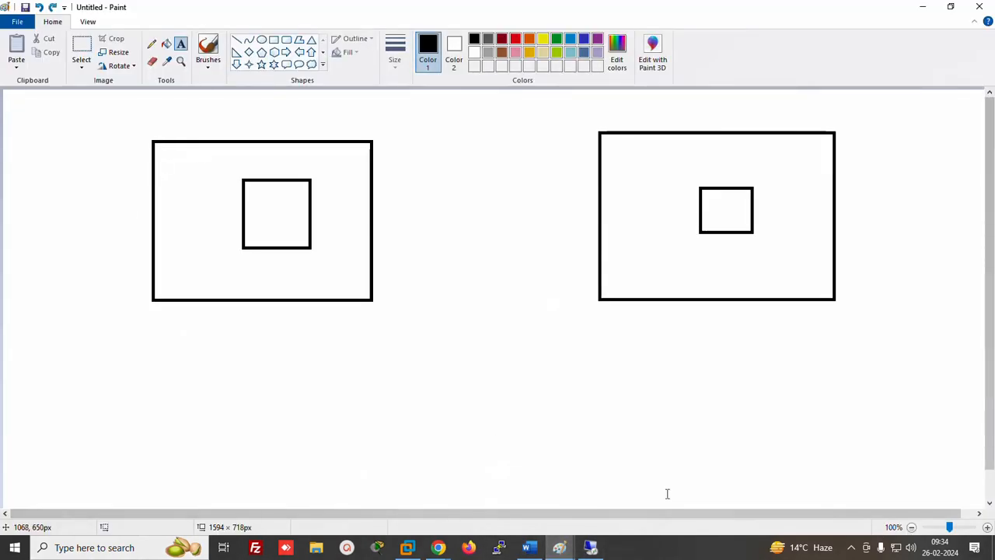
key(ctrl+z)
key(ctrl+z)
key(ctrl+z)
key(ctrl+z)
Draw a large rectangle in Paint holding a small square and a wider rectangle beside it
click(275, 41)
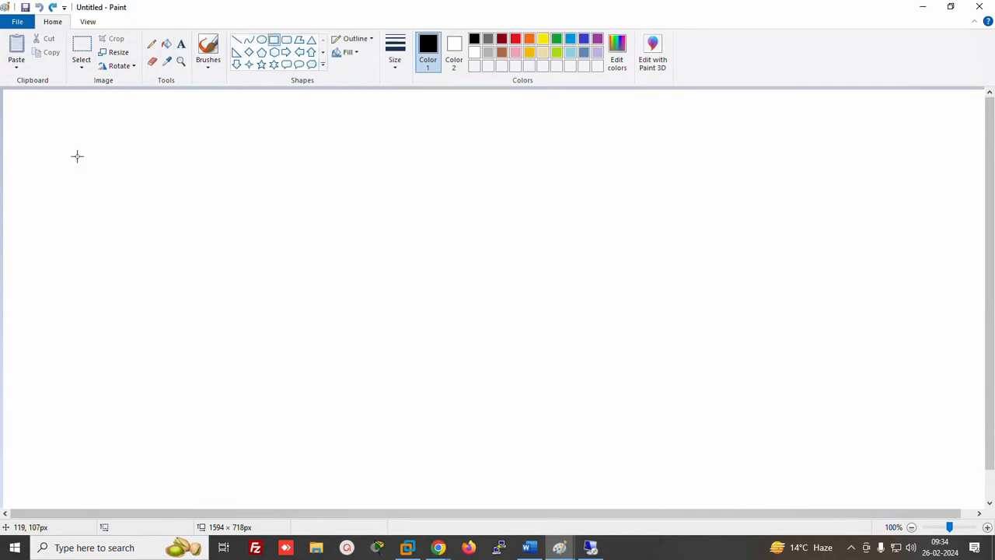
drag(77, 156, 442, 389)
drag(311, 246, 335, 255)
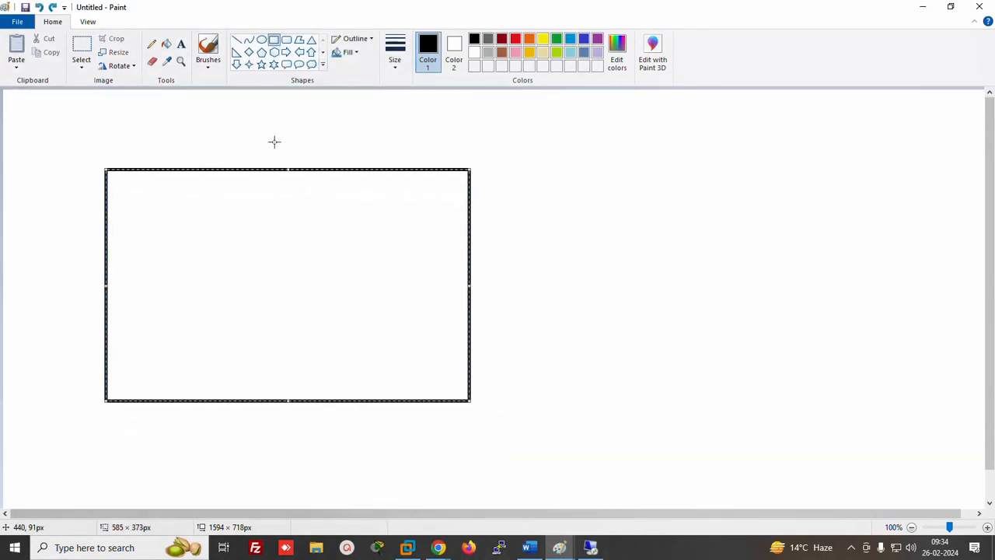
drag(126, 231, 194, 298)
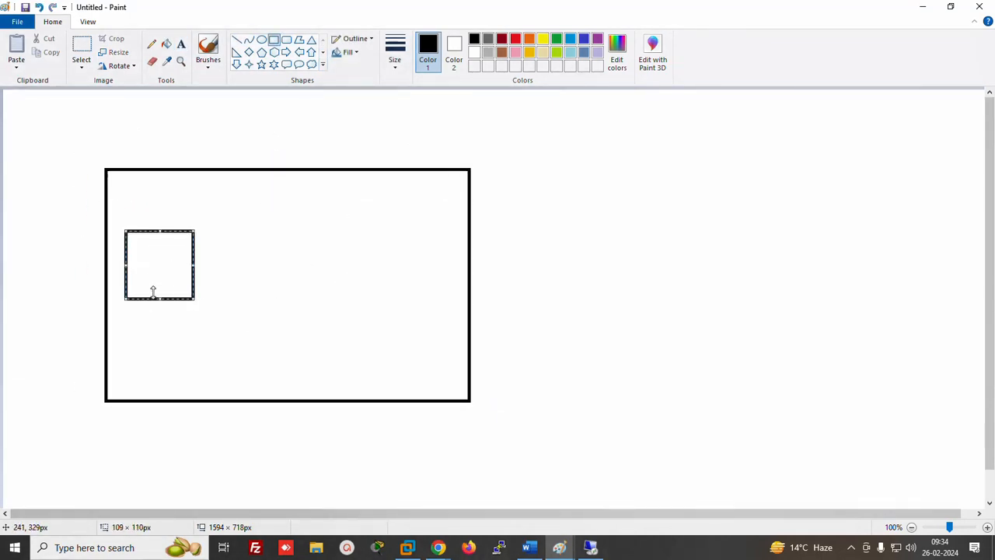
click(284, 276)
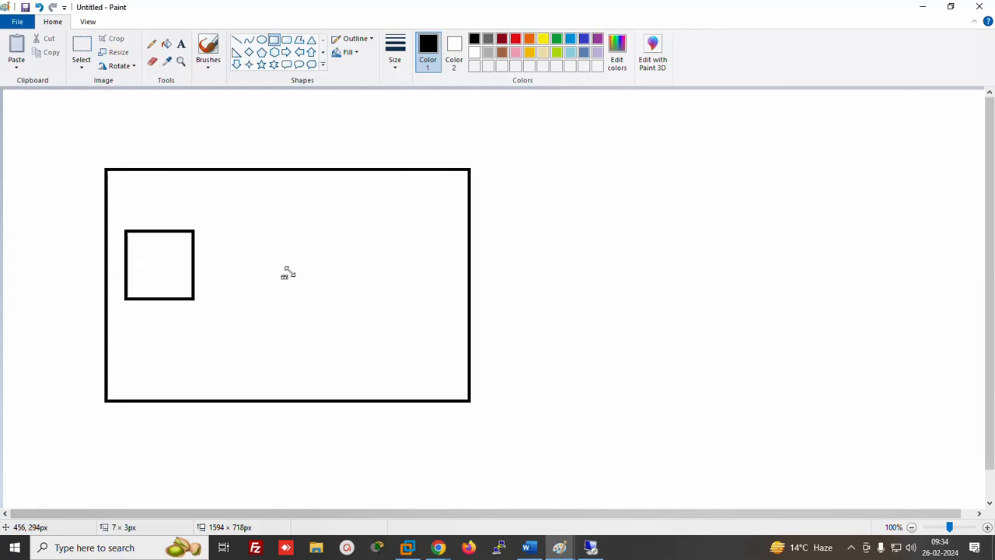
drag(272, 227, 394, 299)
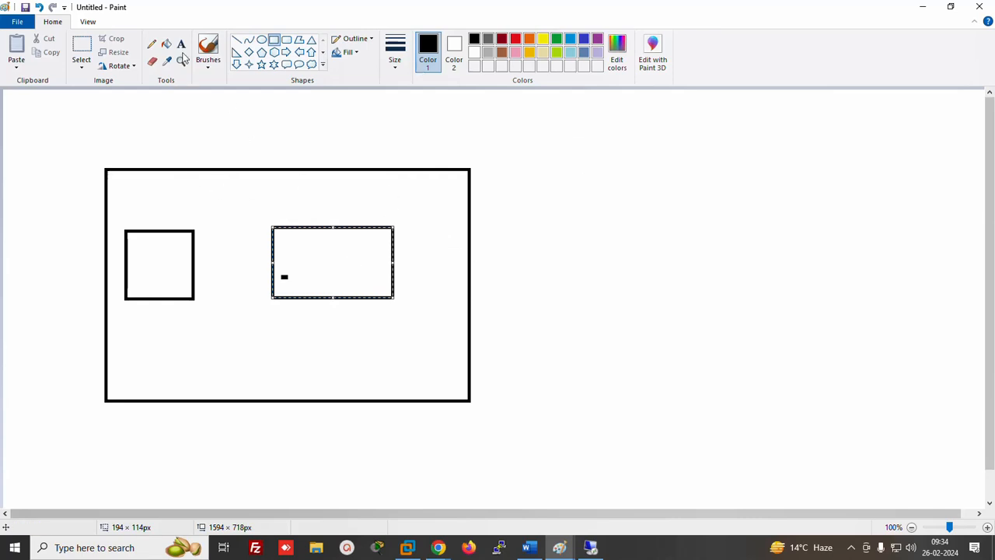
Look up server2's Availability Zone, us-east-2a, on the EC2 Instances page
mouse_move(437, 546)
click(368, 480)
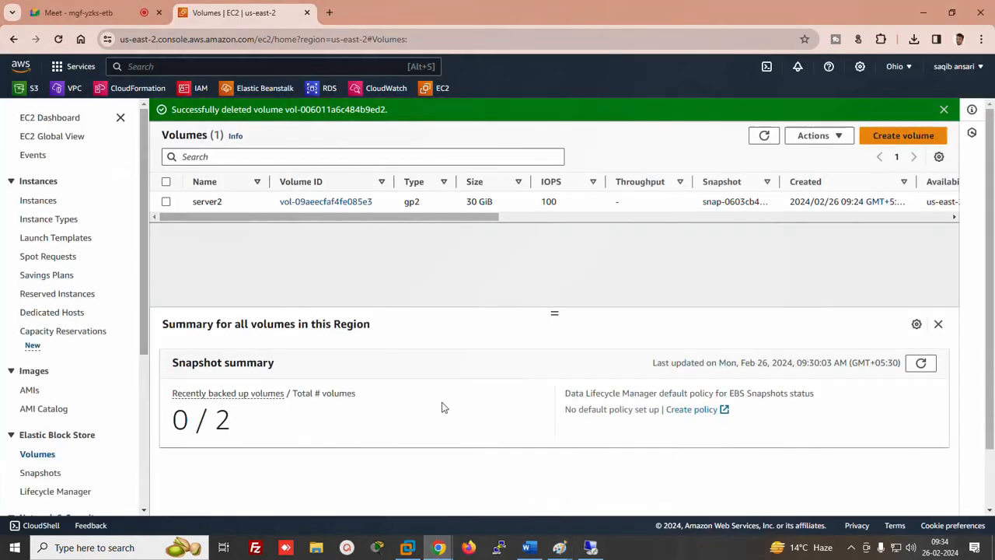
click(35, 202)
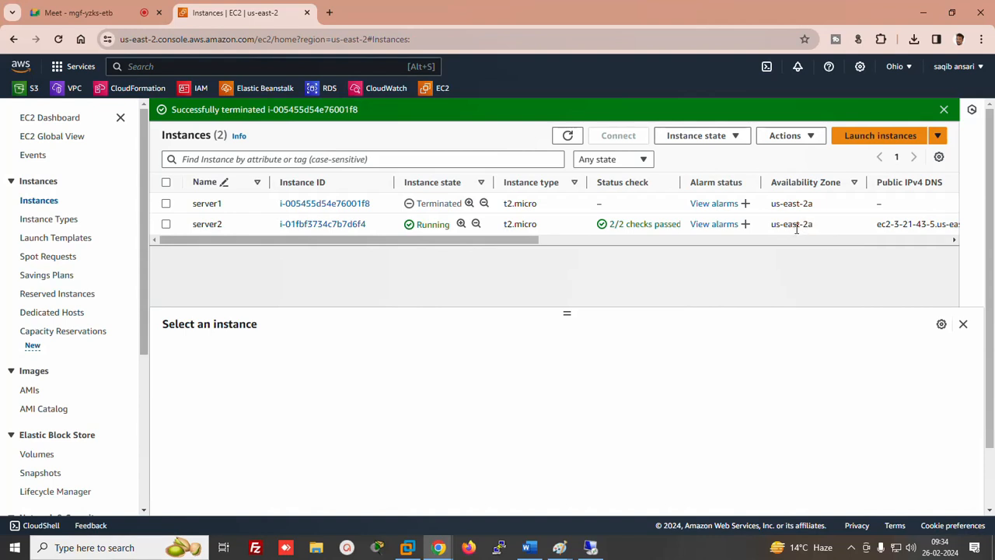
drag(772, 224, 814, 224)
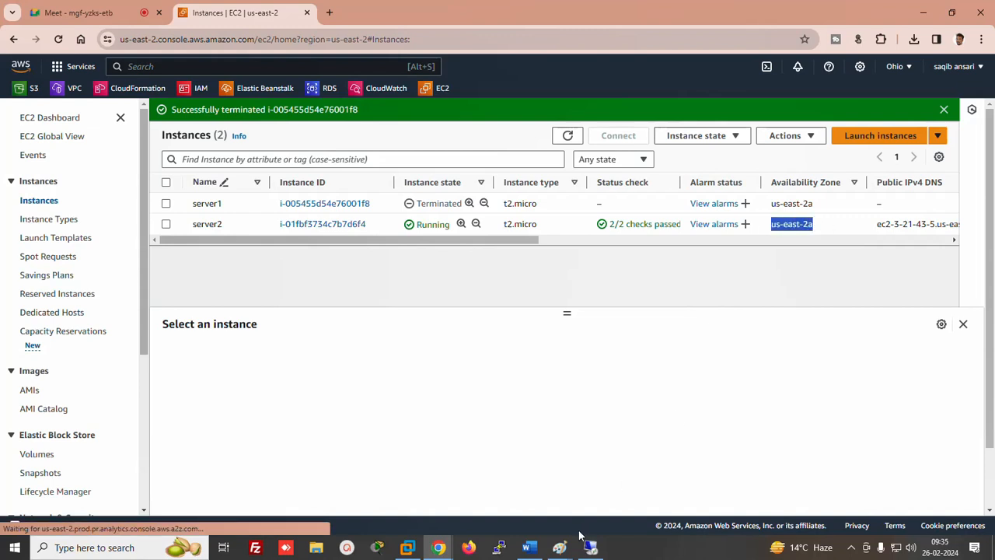
Delete the second inner rectangle from the Paint drawing
mouse_move(562, 551)
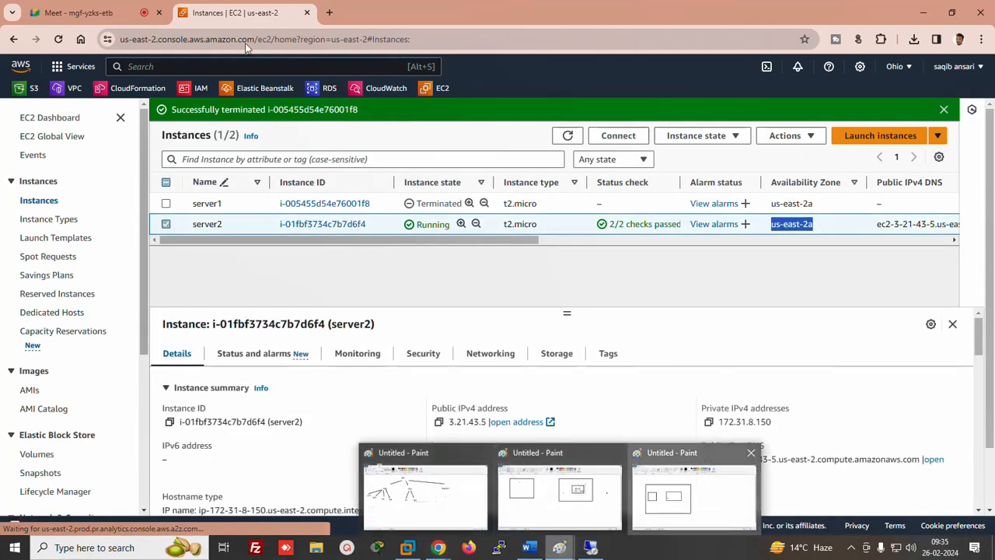
click(692, 482)
key(Delete)
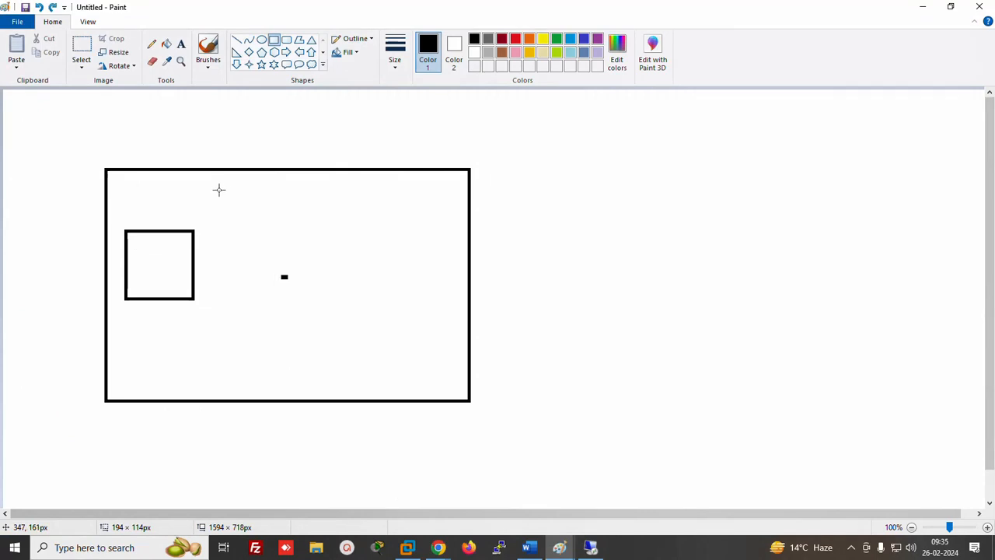
Label the large box 'us-east-2a' with the Text tool
click(181, 43)
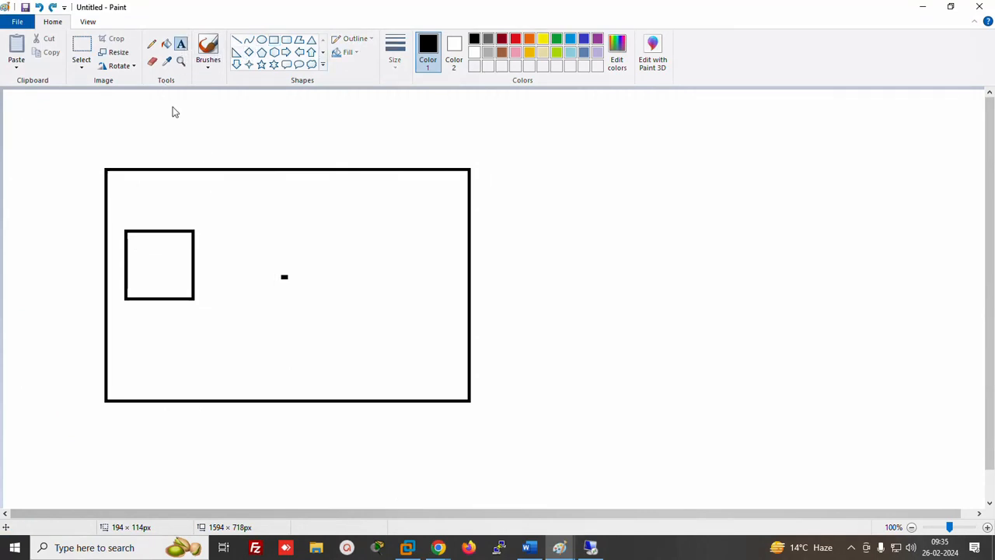
click(161, 130)
text(us-e)
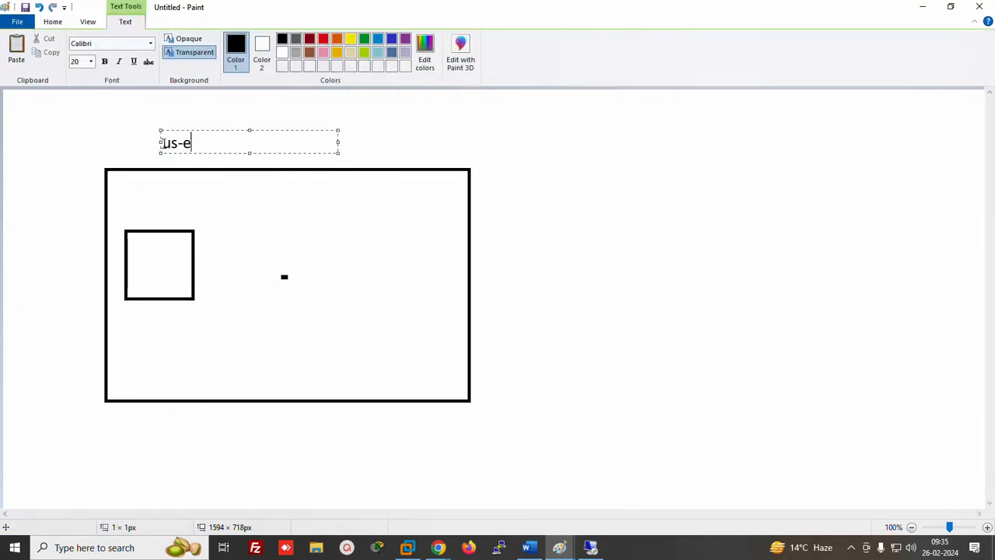
text(ast-2a)
click(575, 210)
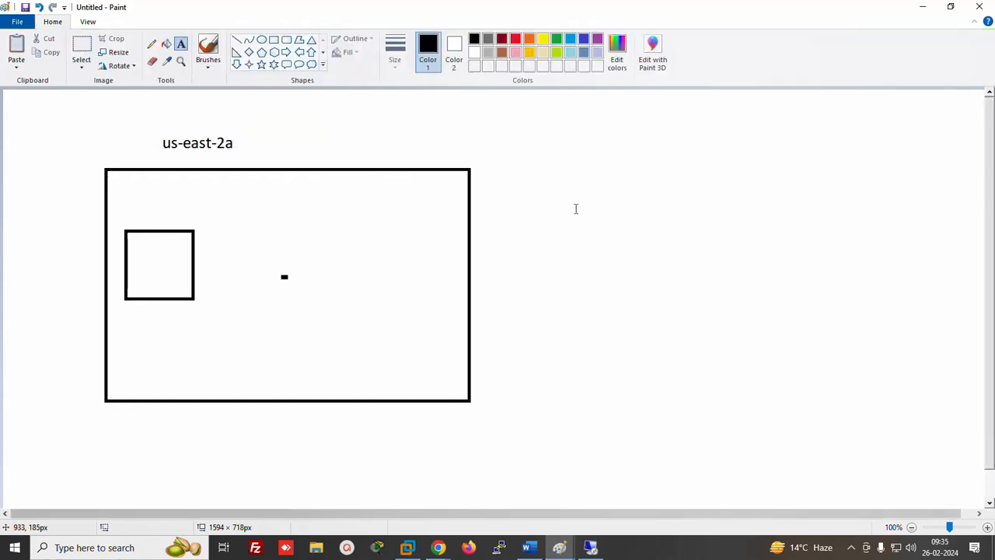
Draw a second box on the right and label it 'us-east-2a'
click(273, 40)
drag(699, 210, 817, 303)
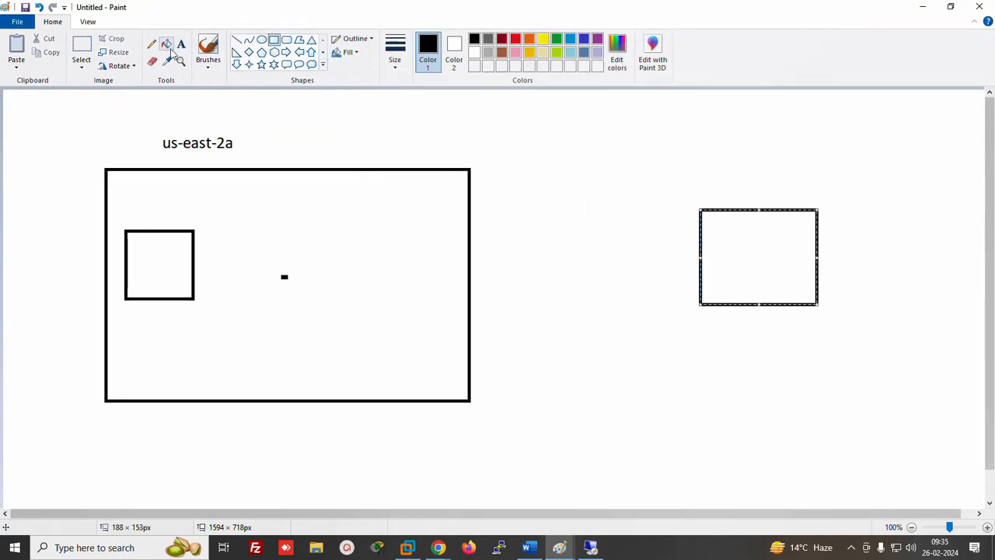
click(181, 43)
click(700, 178)
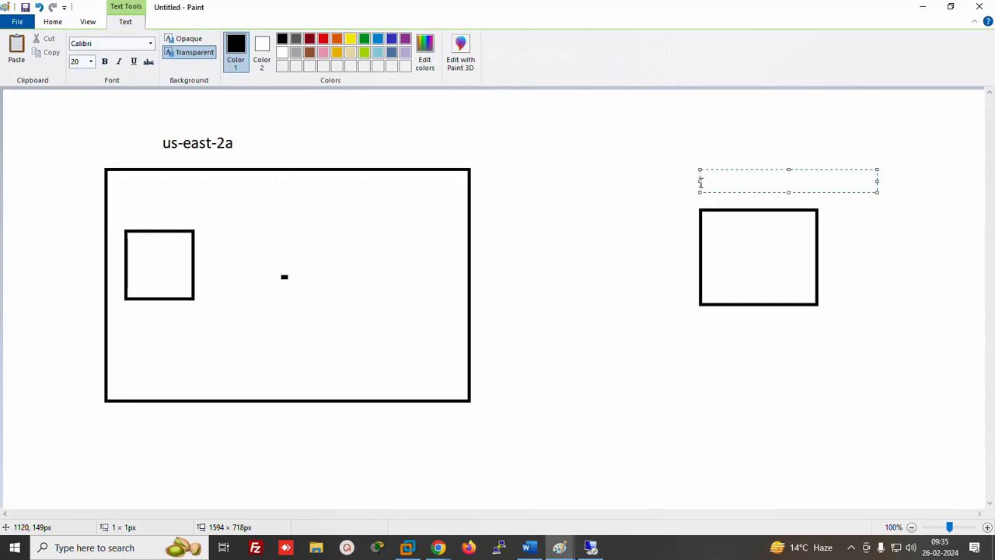
text(us-east-2a)
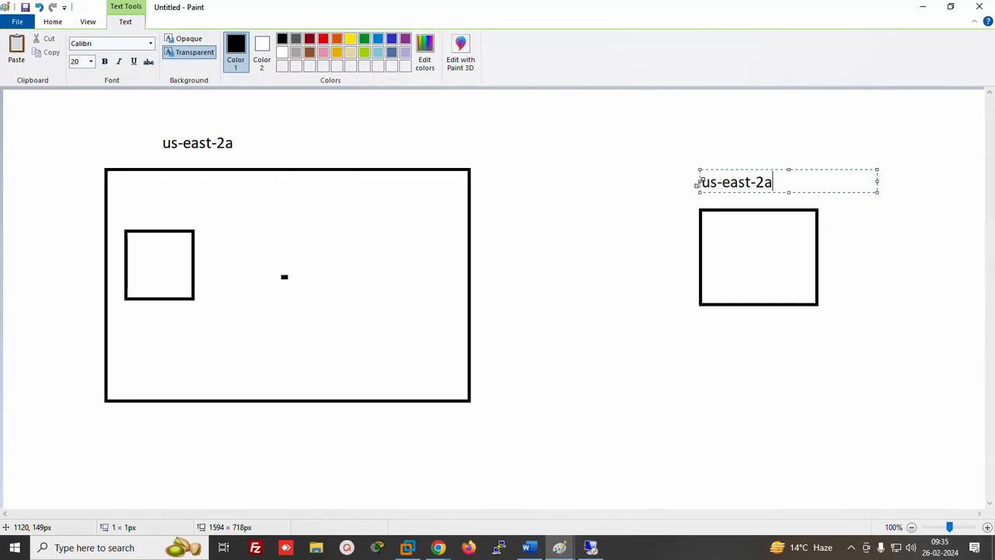
Draw a pencil line linking the right box to the large box and circle its label
click(56, 22)
click(152, 44)
drag(707, 242, 404, 261)
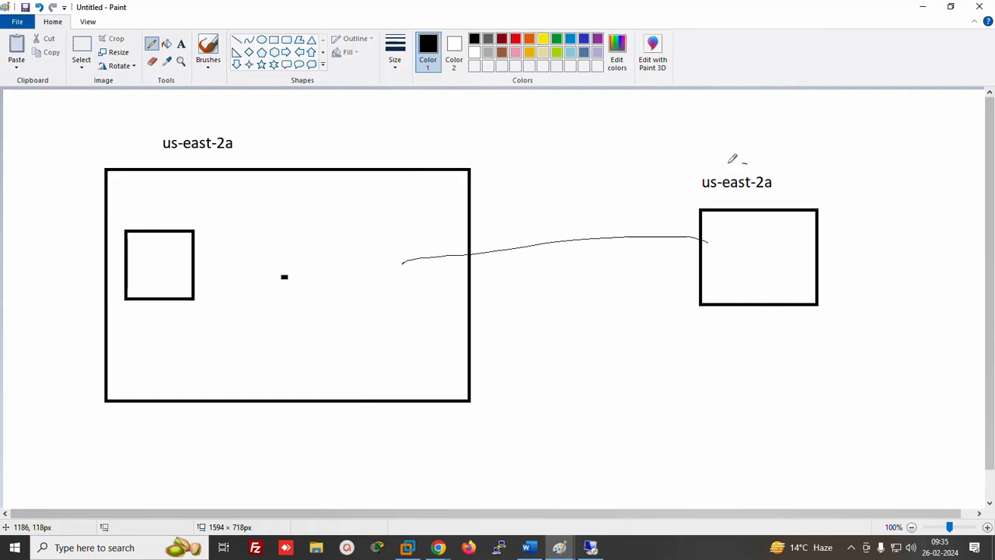
mouse_move(747, 164)
mouse_down()
mouse_move(719, 195)
mouse_move(781, 161)
mouse_move(733, 162)
mouse_up()
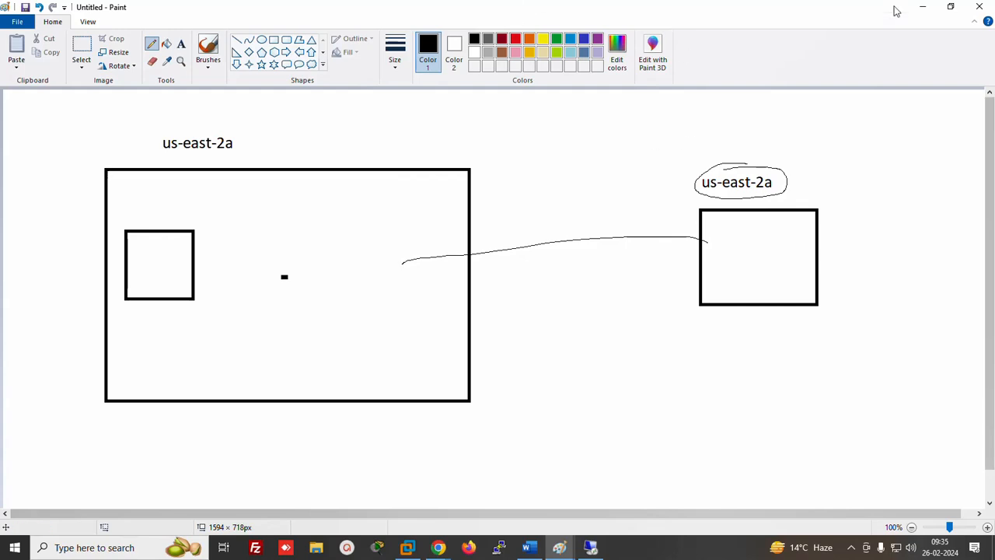
click(919, 7)
Note in Word '= attach a extra volume with instance' and '*** instance and volume should be in same AZ'
click(529, 547)
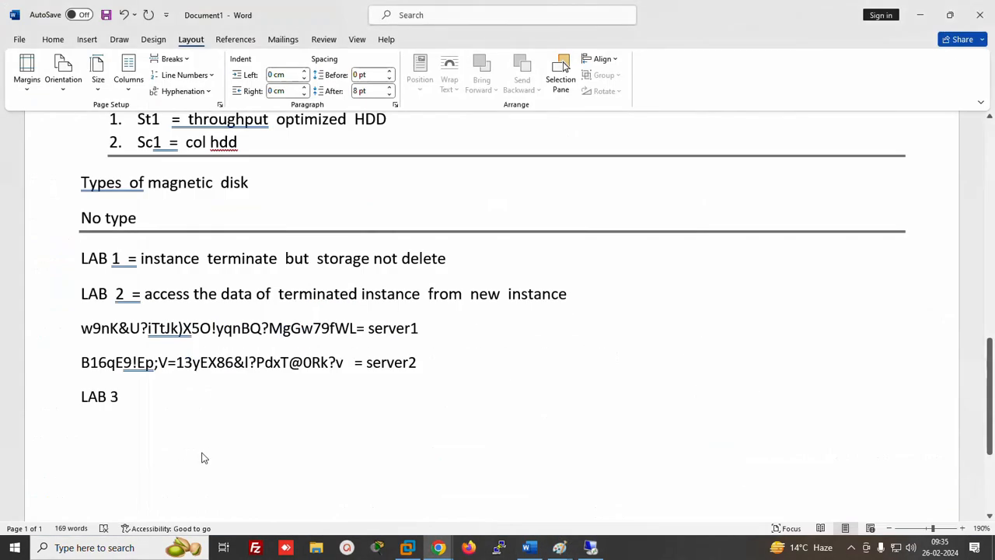
text(= )
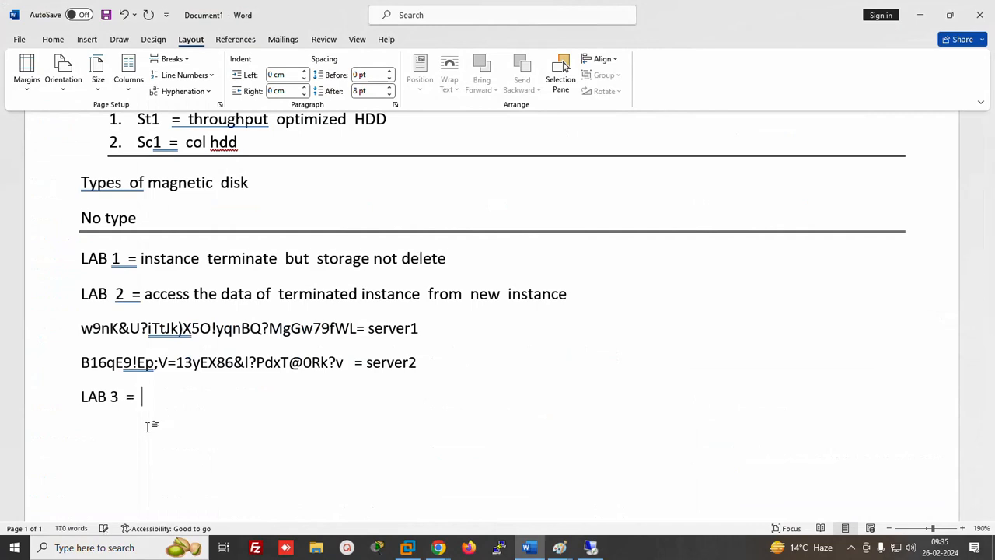
text(attach a extra)
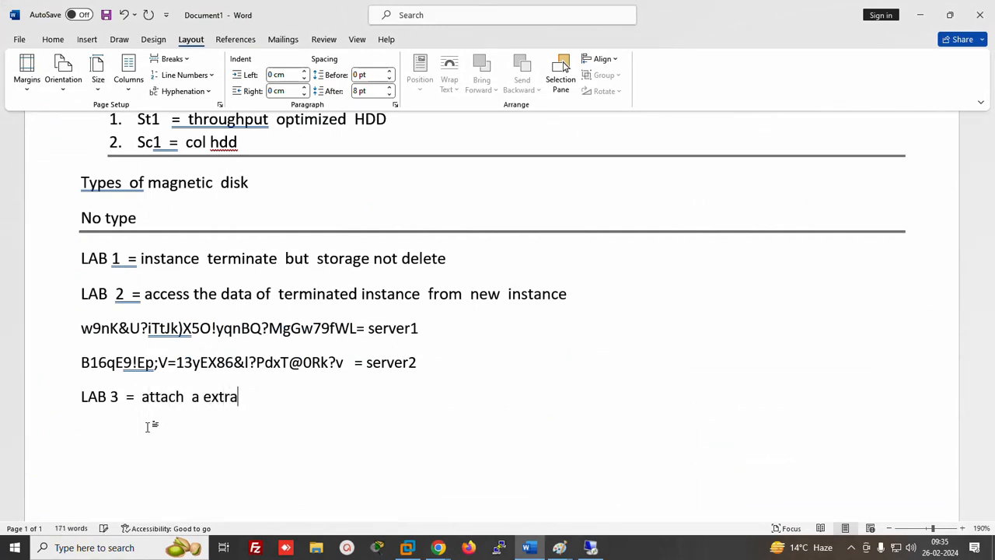
text( volume  with )
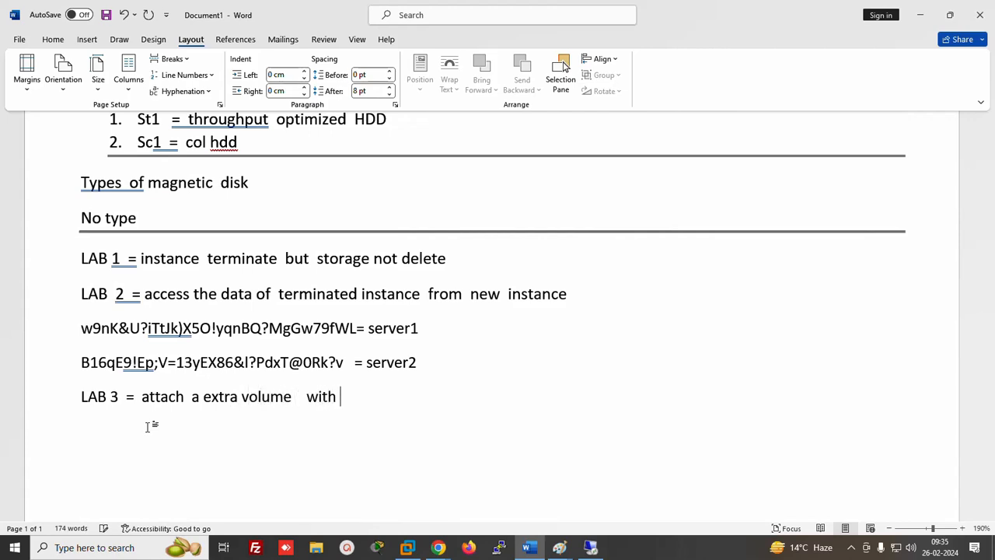
text(instance)
key(Return)
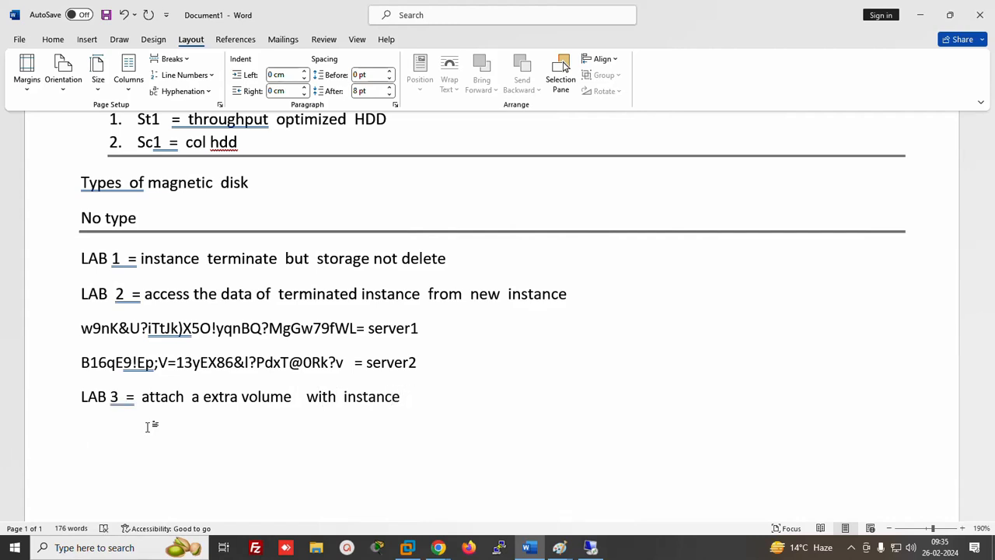
text(***  instance an)
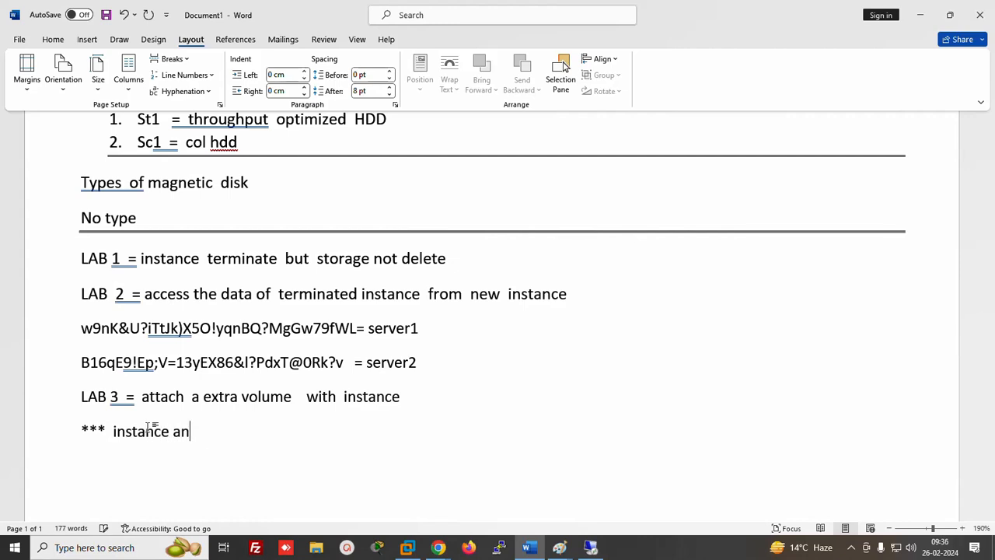
text(d  volume sho)
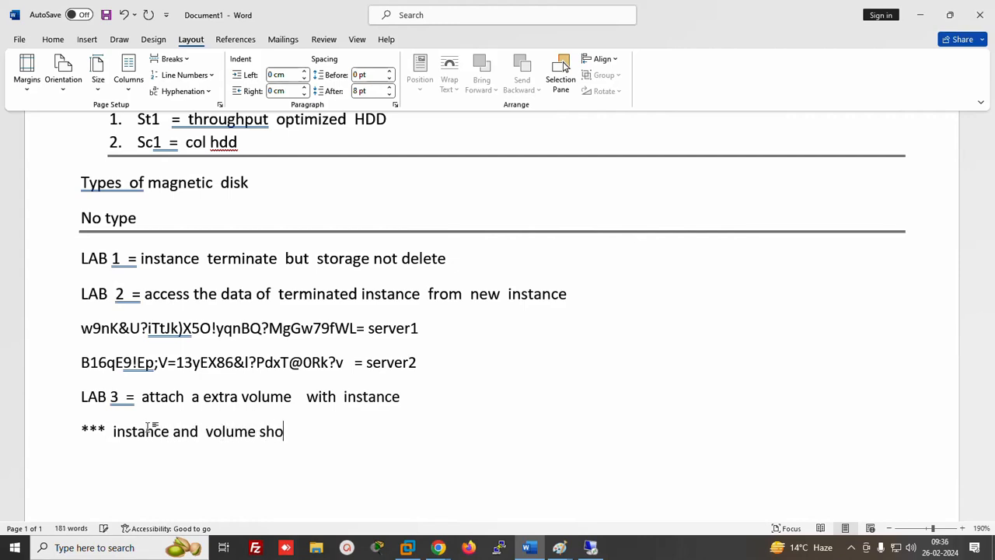
text(uld be in same  )
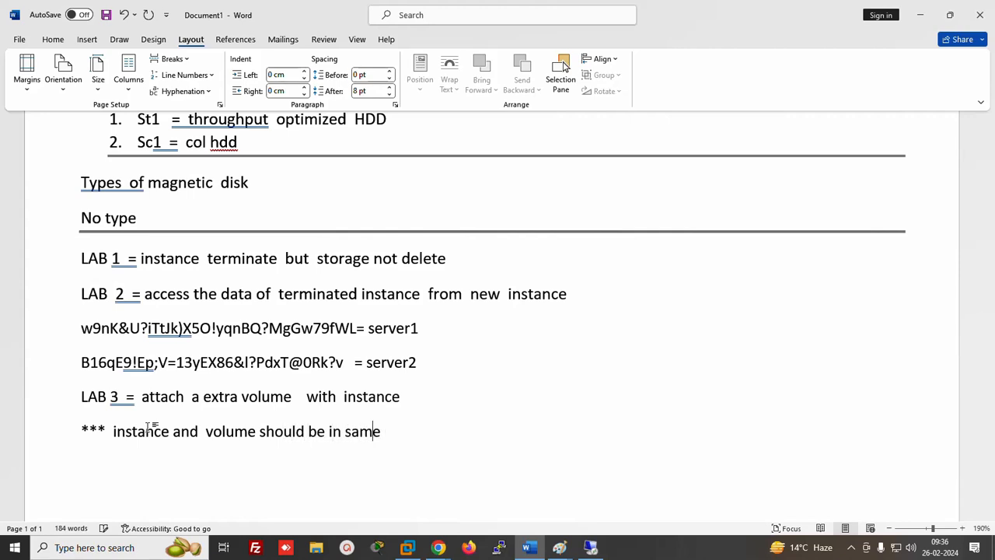
text(AZ)
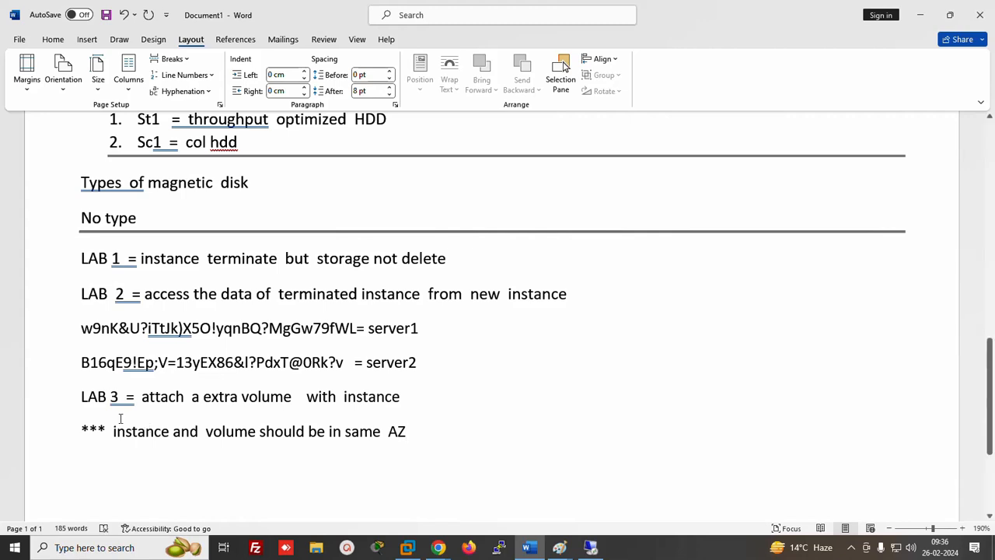
click(438, 547)
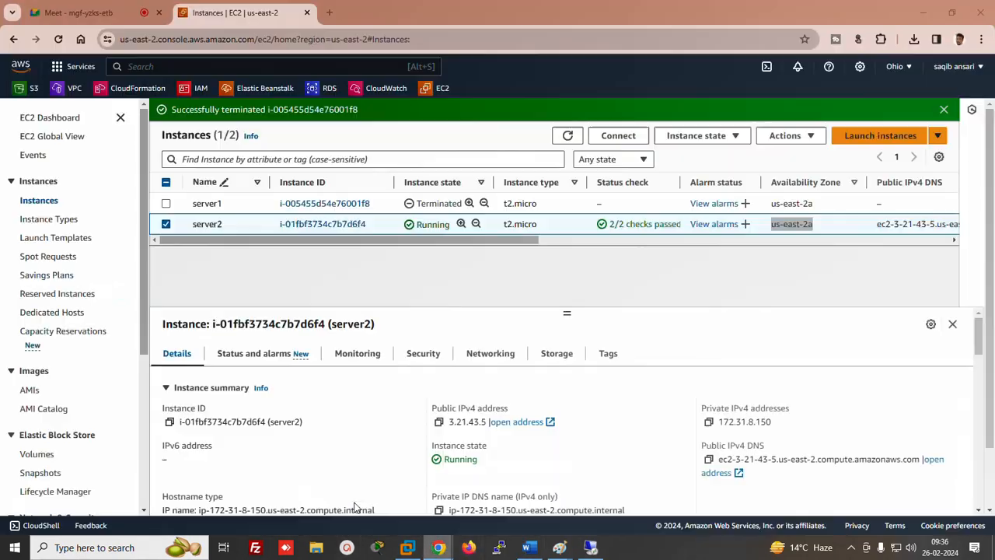
From the Volumes list, begin a new volume and keep the gp3 volume type
click(34, 457)
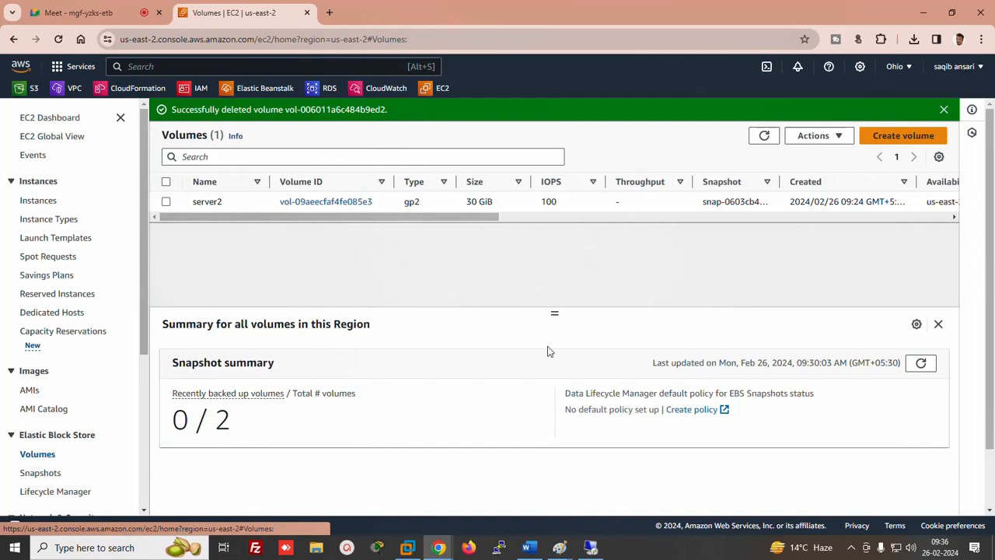
scroll(466, 221, right, 5)
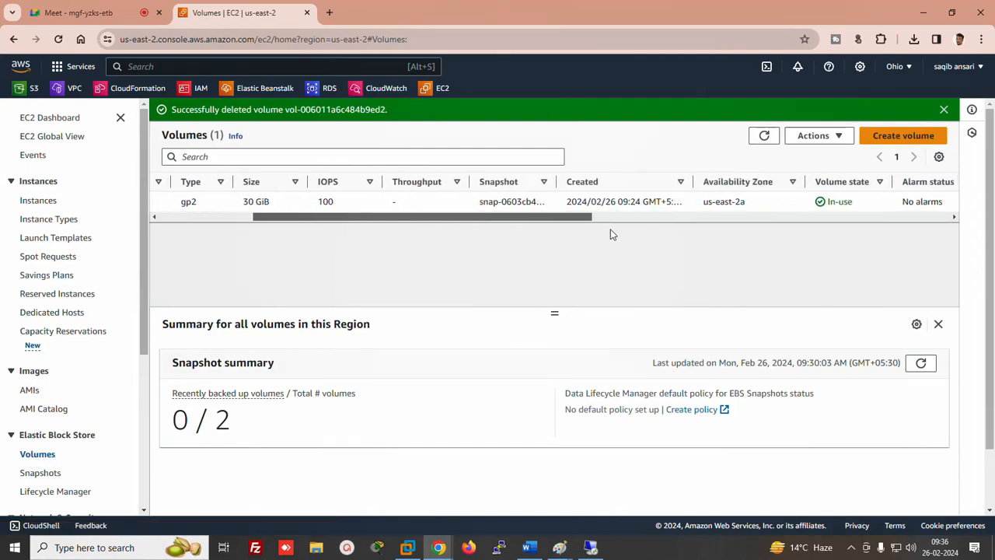
click(906, 136)
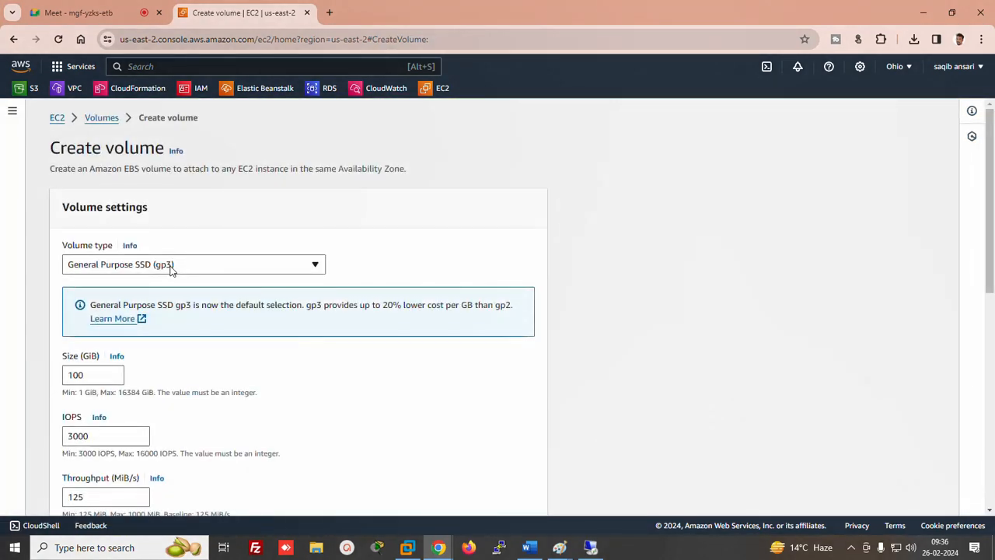
click(172, 266)
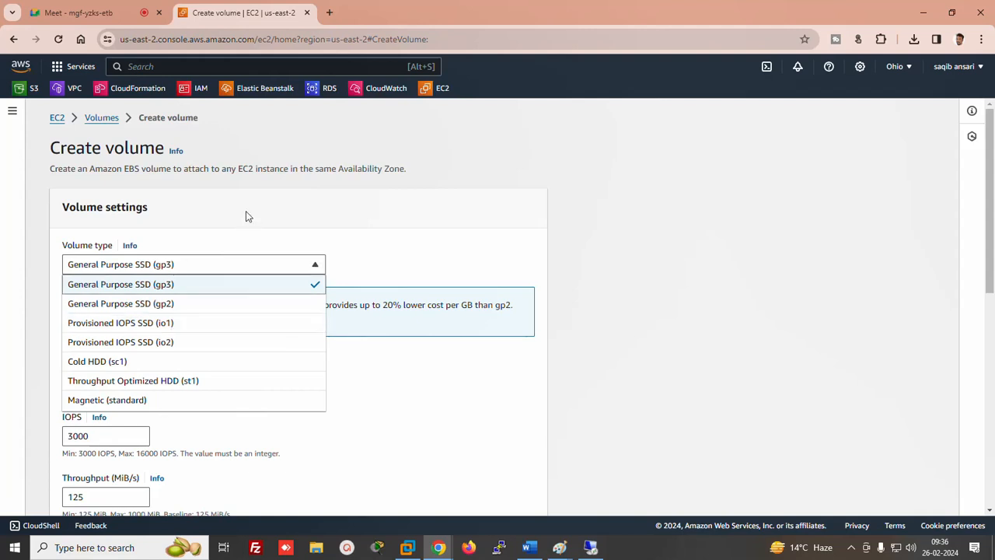
click(153, 276)
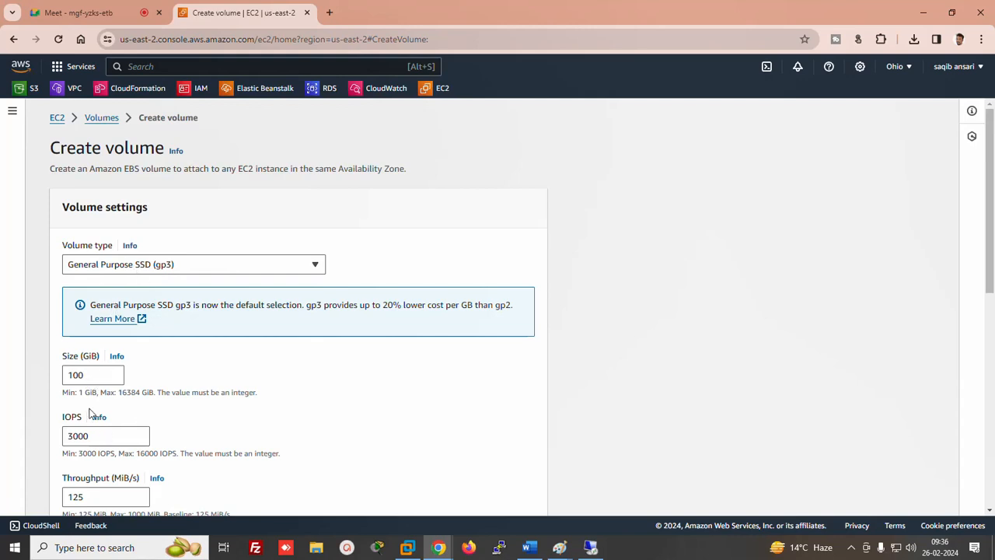
Set the size to 5 GiB and create the volume in us-east-2a
scroll(981, 276, down, 1)
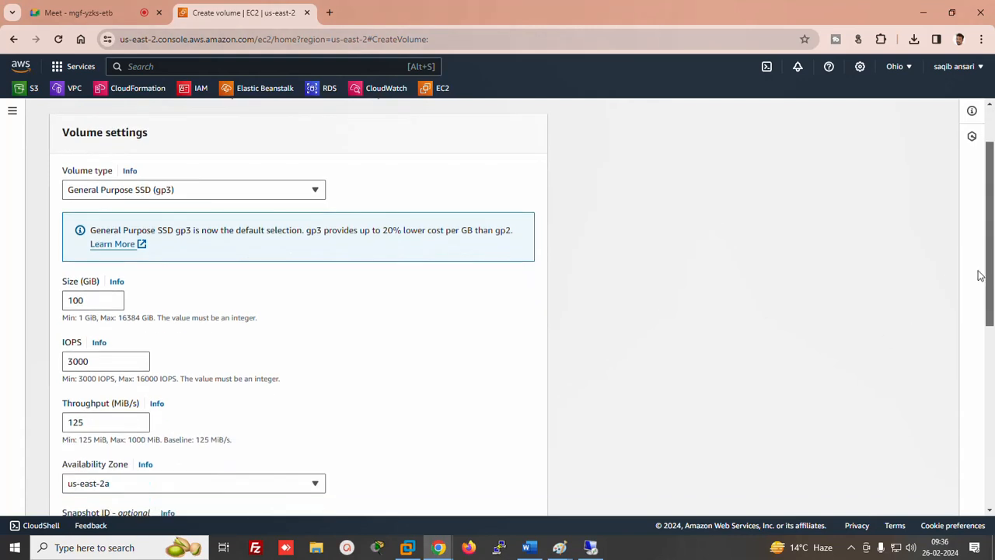
drag(109, 300, 2, 315)
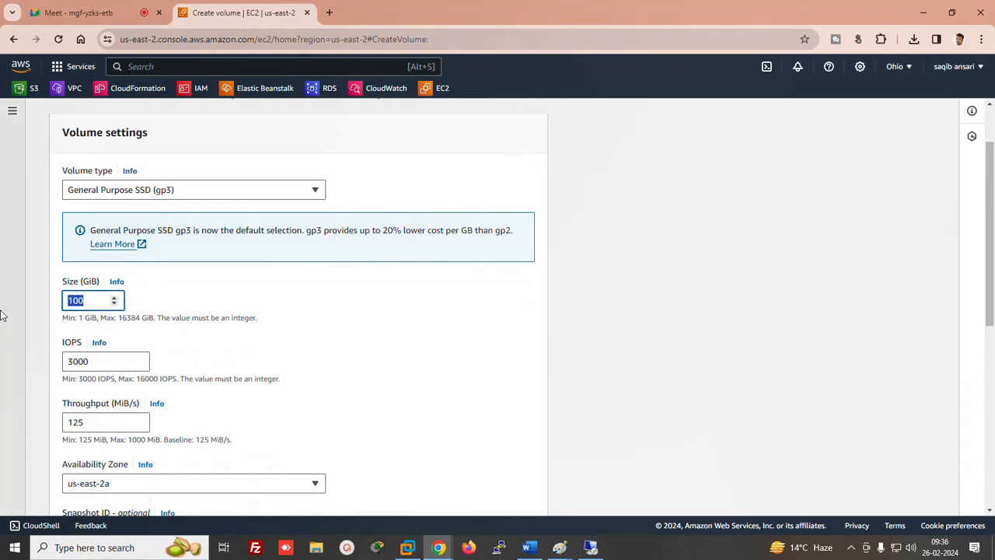
text(5)
click(989, 231)
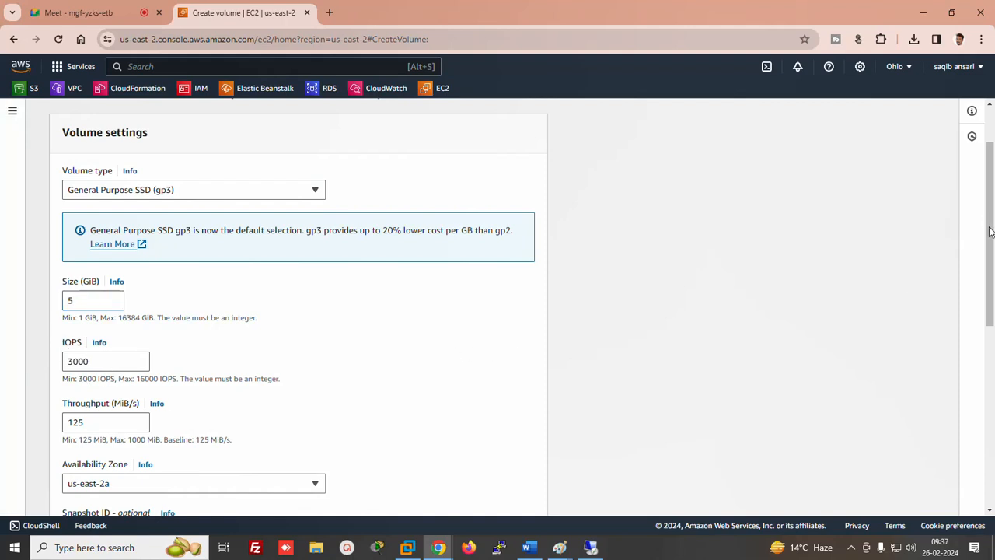
drag(992, 267, 992, 322)
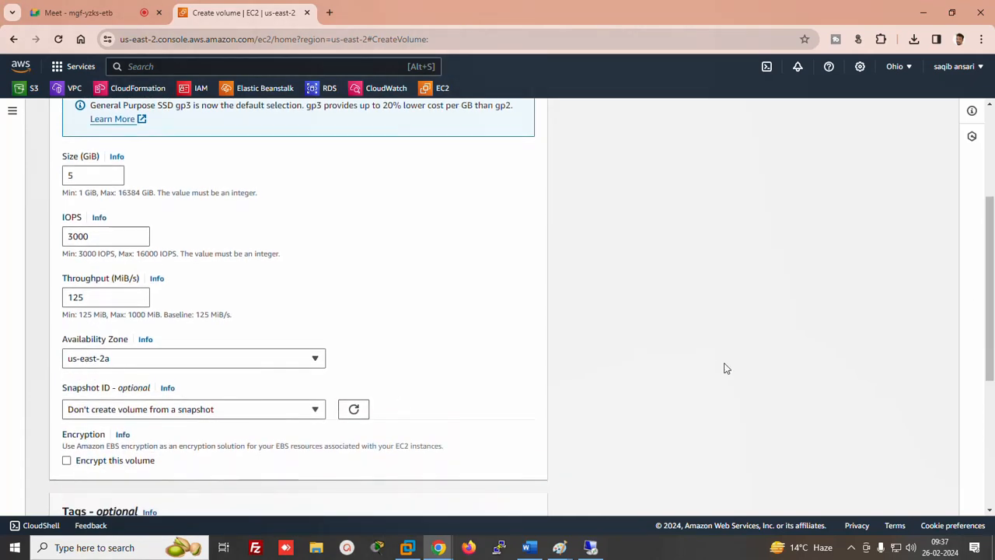
scroll(955, 360, down, 4)
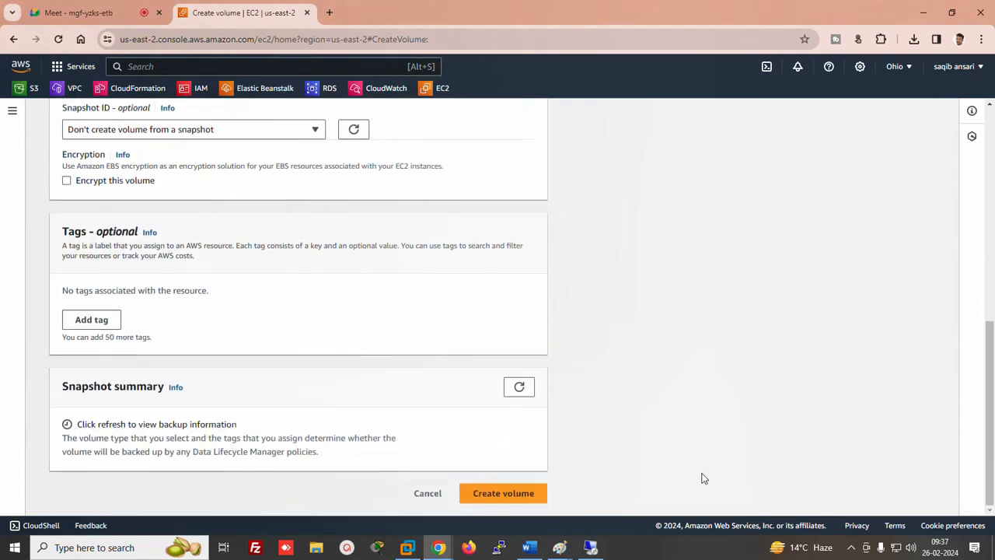
click(472, 496)
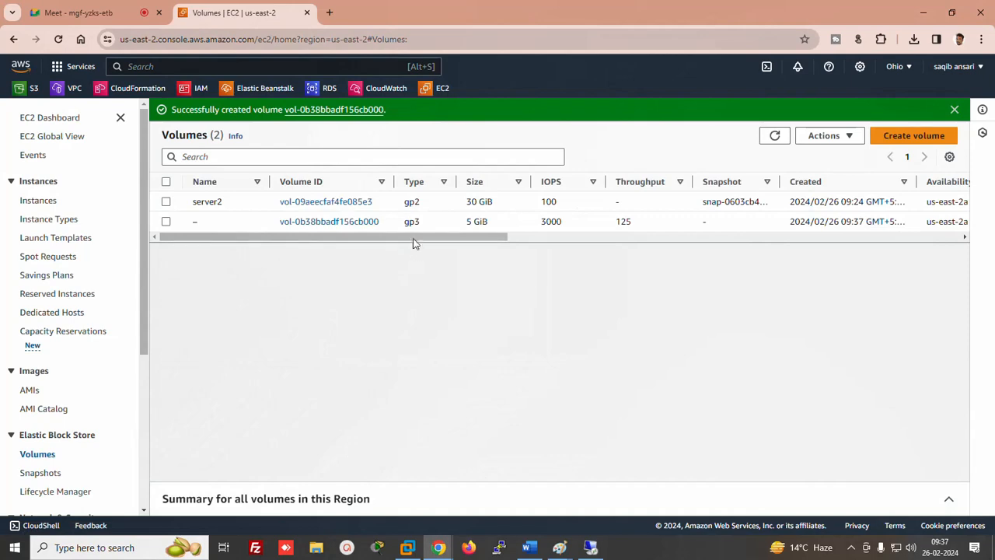
Refresh the volumes list and select the new 5 GiB volume
mouse_move(412, 239)
mouse_down()
mouse_move(694, 247)
mouse_move(410, 239)
mouse_up()
click(774, 137)
drag(513, 246, 538, 257)
drag(318, 259, 197, 273)
click(166, 222)
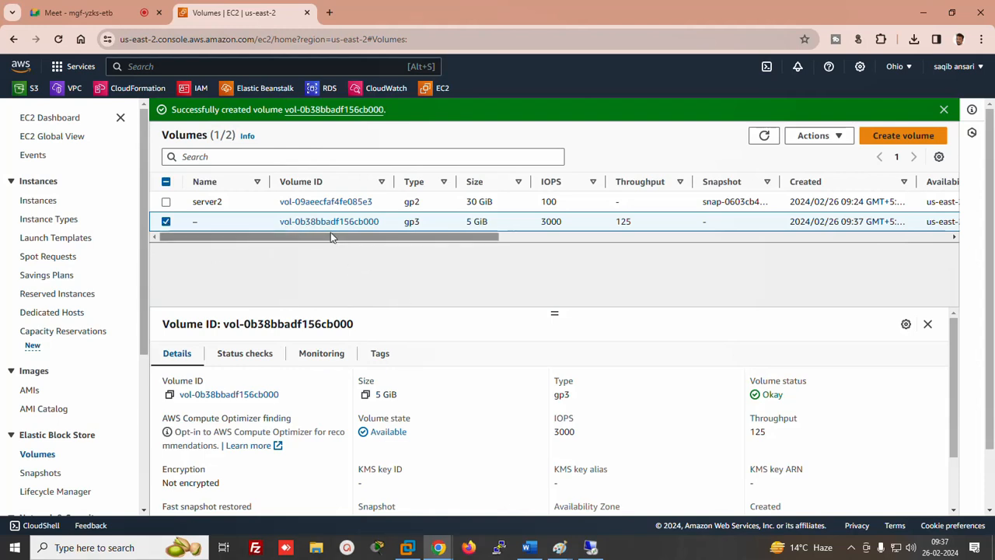
drag(330, 237, 528, 250)
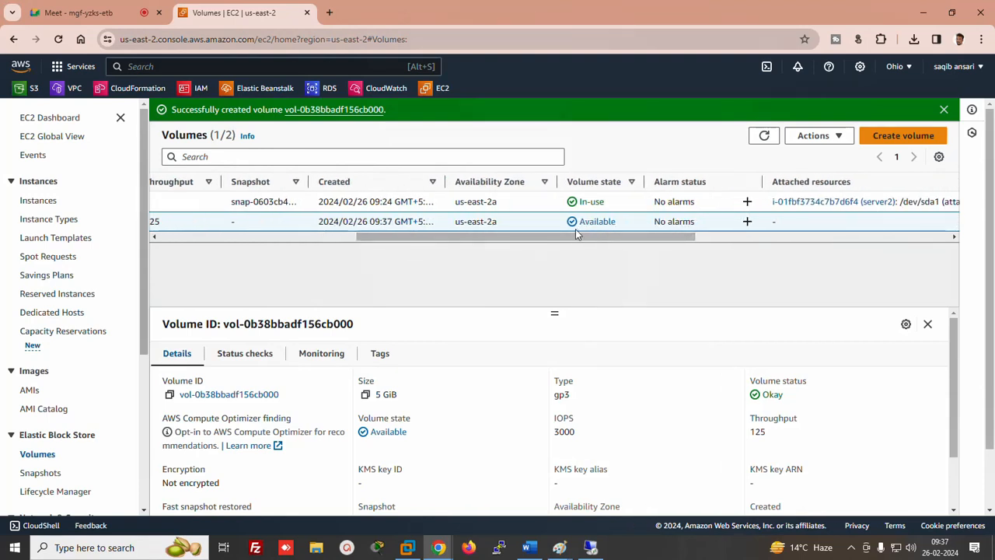
Attach the selected volume to the server2 instance
click(816, 136)
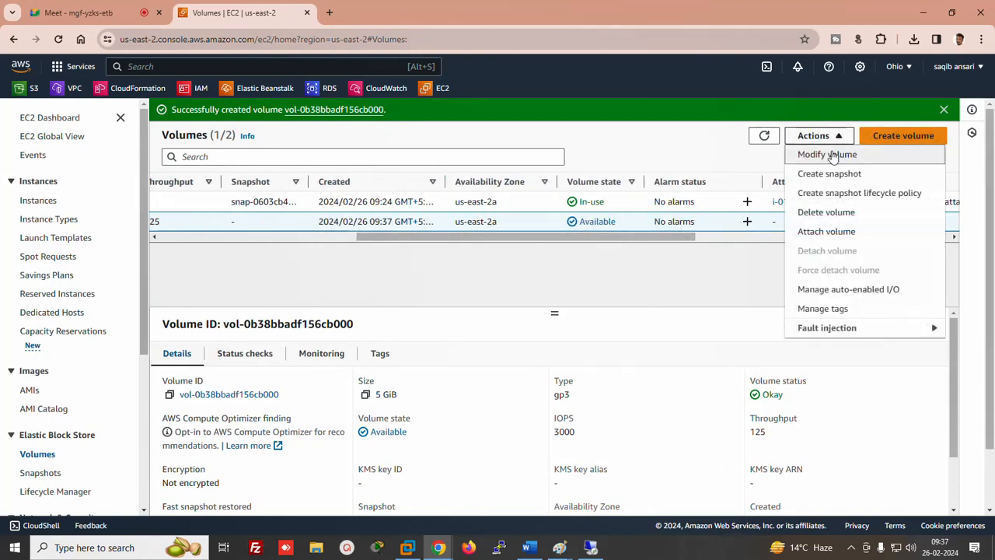
click(814, 233)
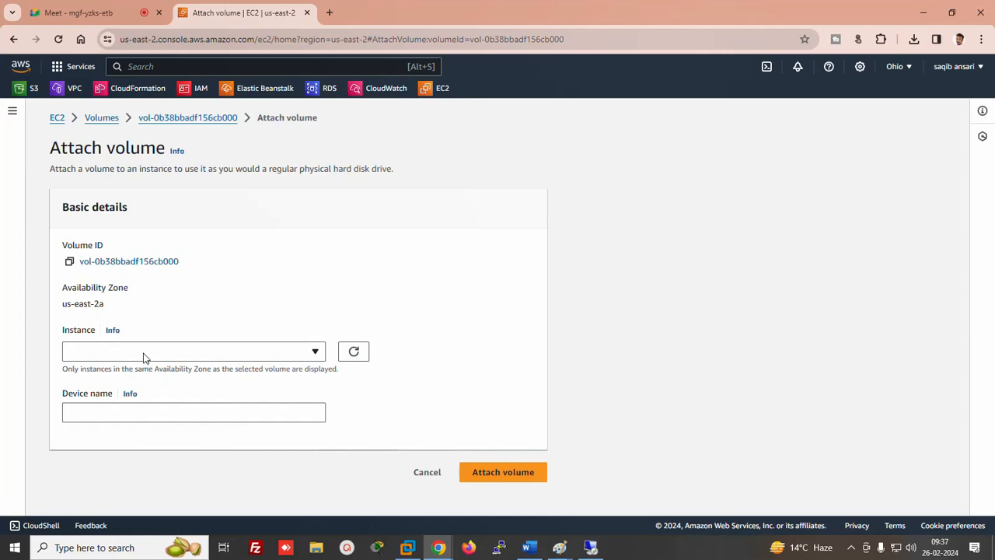
click(292, 352)
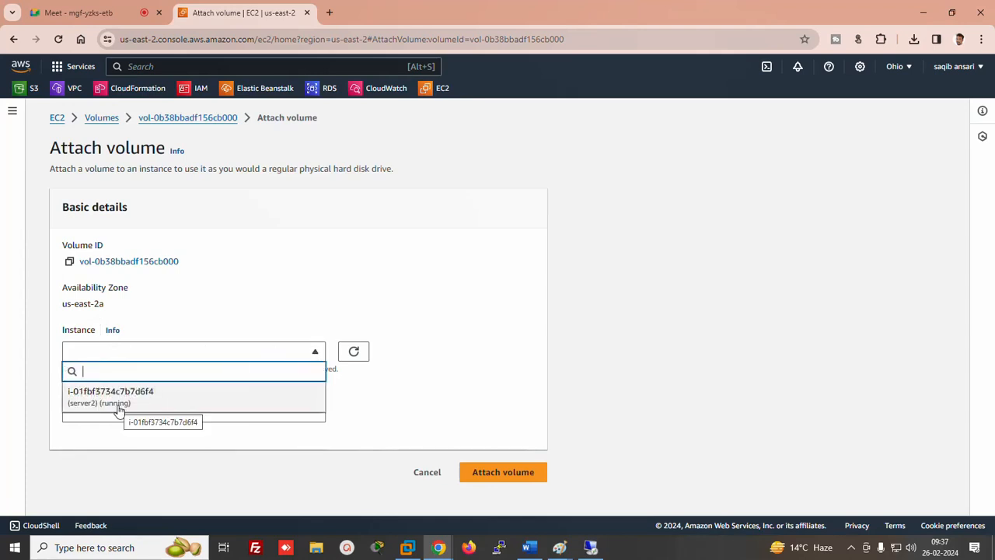
click(118, 409)
click(521, 484)
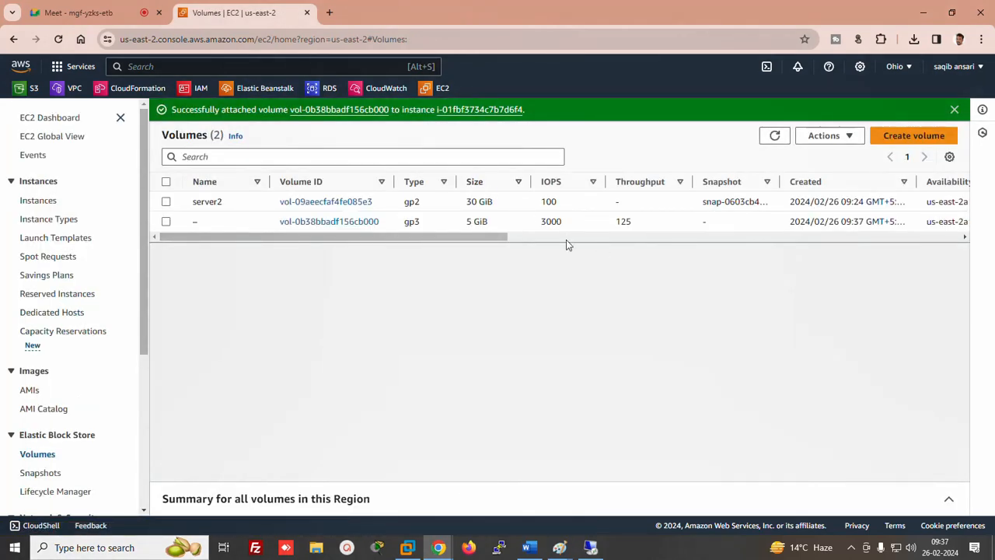
drag(492, 238, 574, 295)
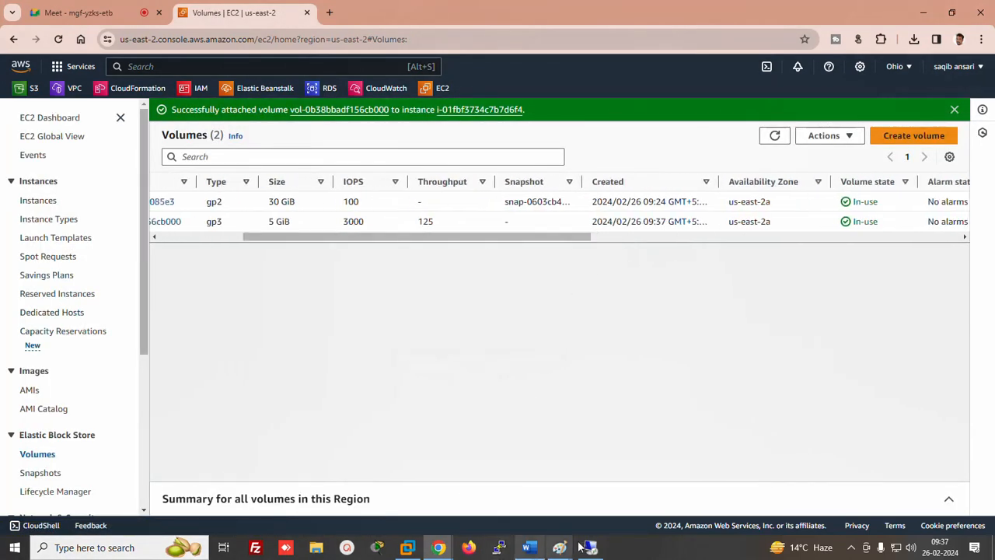
In the remote Disk Management, bring Disk 1 online and initialize it
click(590, 546)
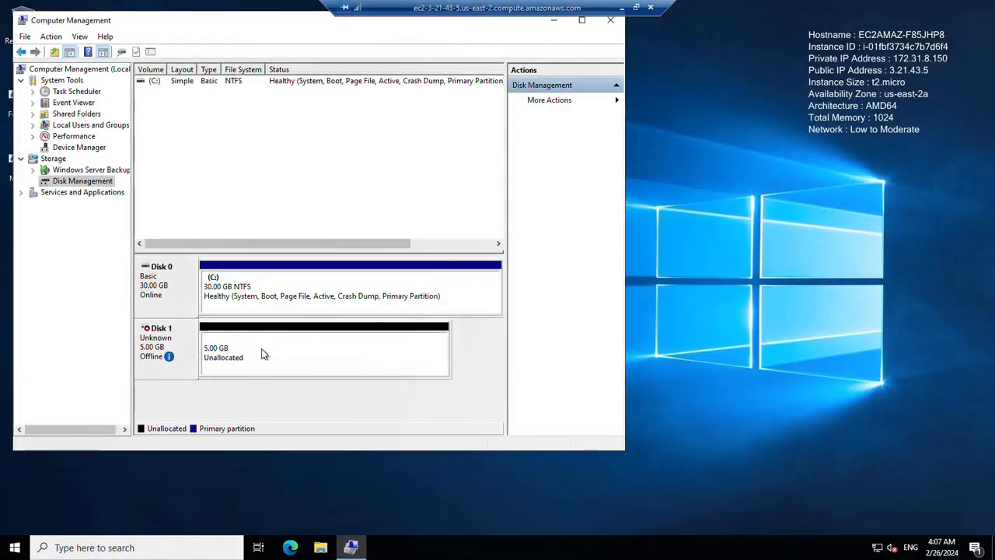
right_click(148, 334)
click(178, 343)
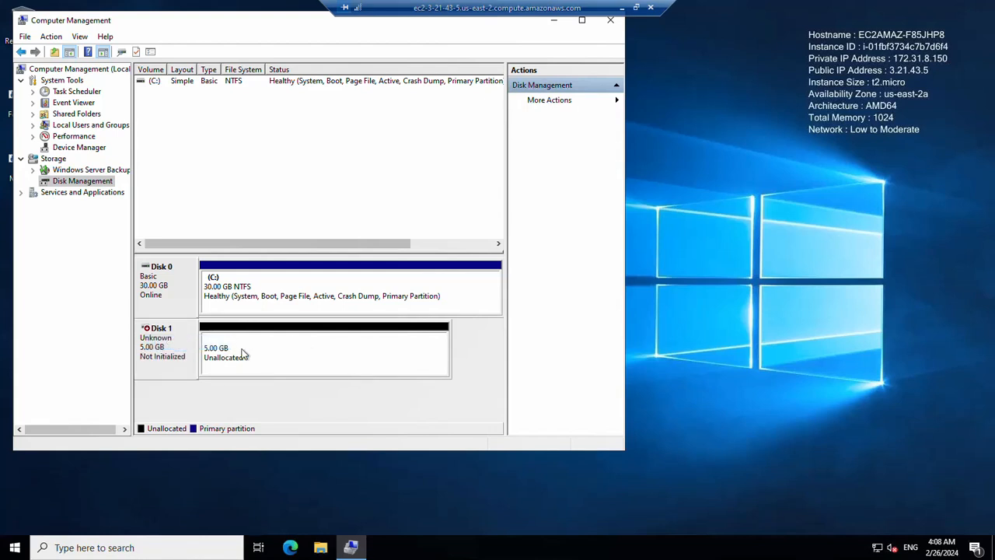
right_click(159, 339)
click(183, 346)
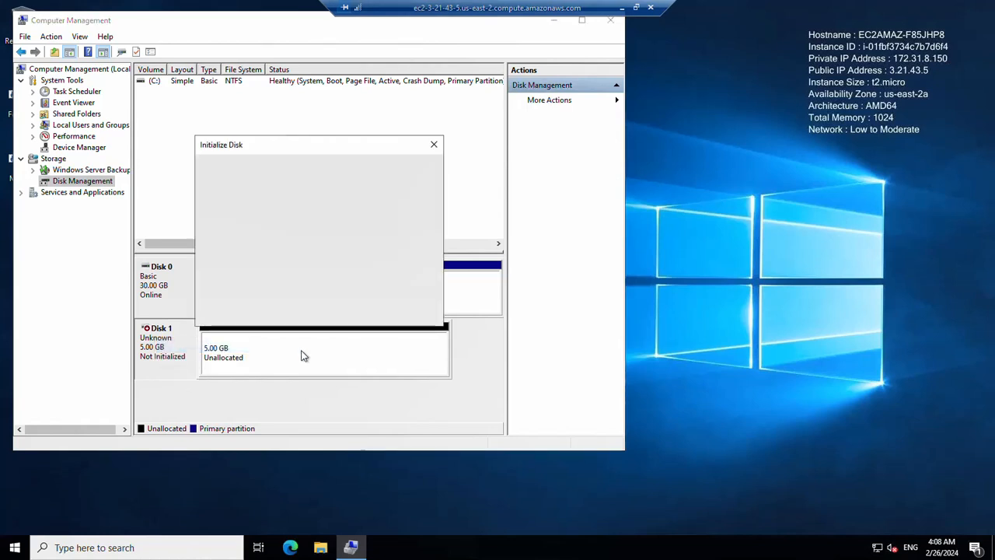
click(358, 312)
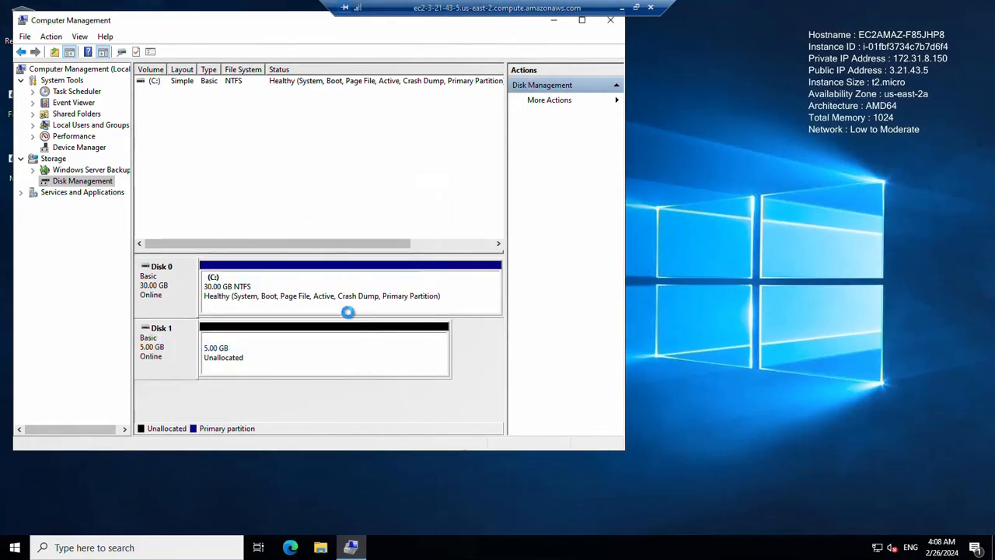
Create a default New Simple Volume on Disk 1's unallocated space, then minimize the session
right_click(288, 349)
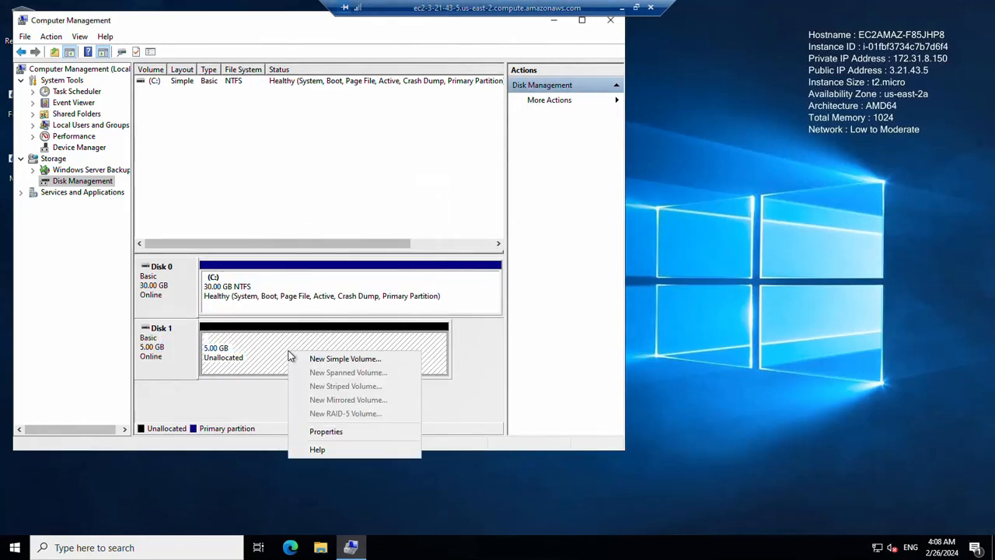
click(337, 357)
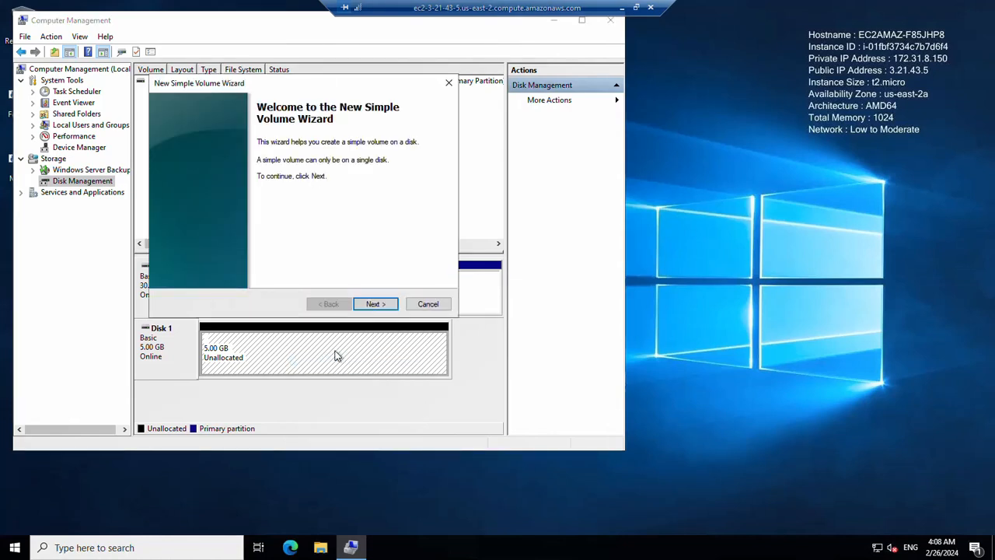
click(374, 303)
click(372, 304)
click(373, 304)
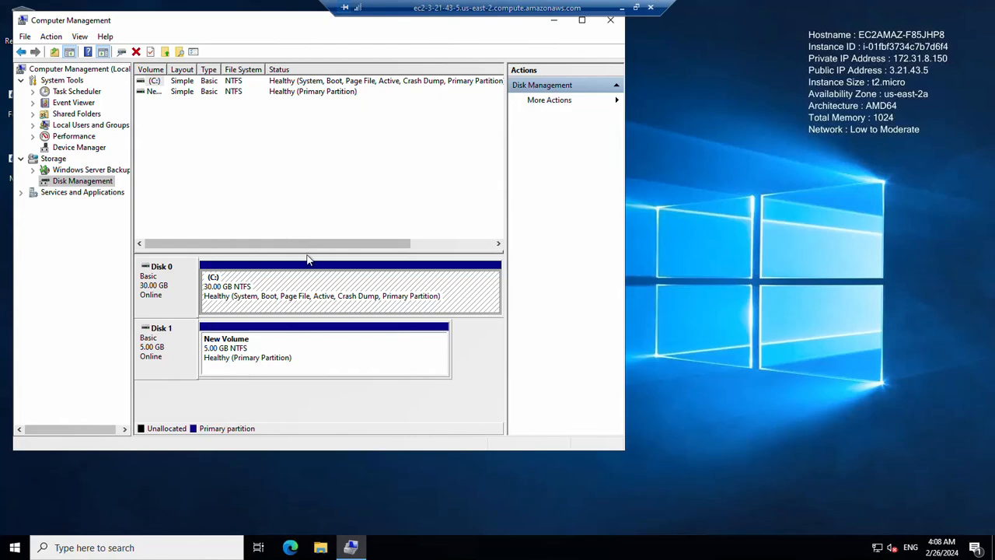
click(626, 7)
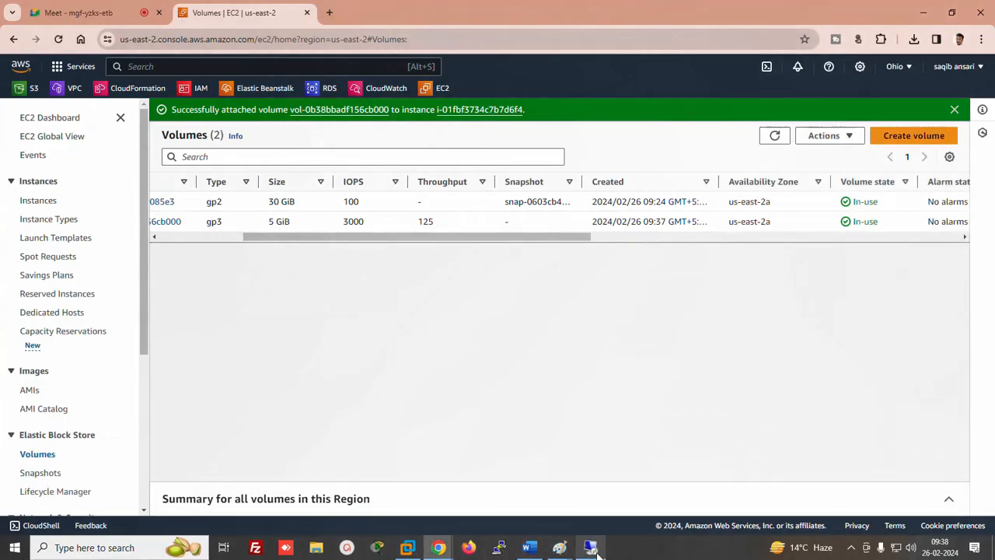
Add a 'LAB 4 =' line under the AZ note in Word, then launch mspaint from Run
click(529, 547)
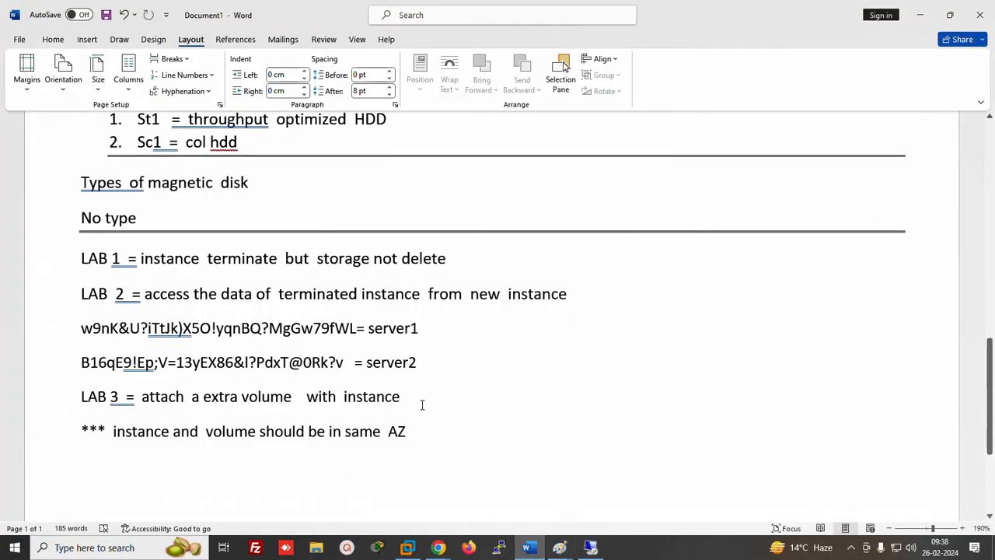
key(Return)
text(LAb)
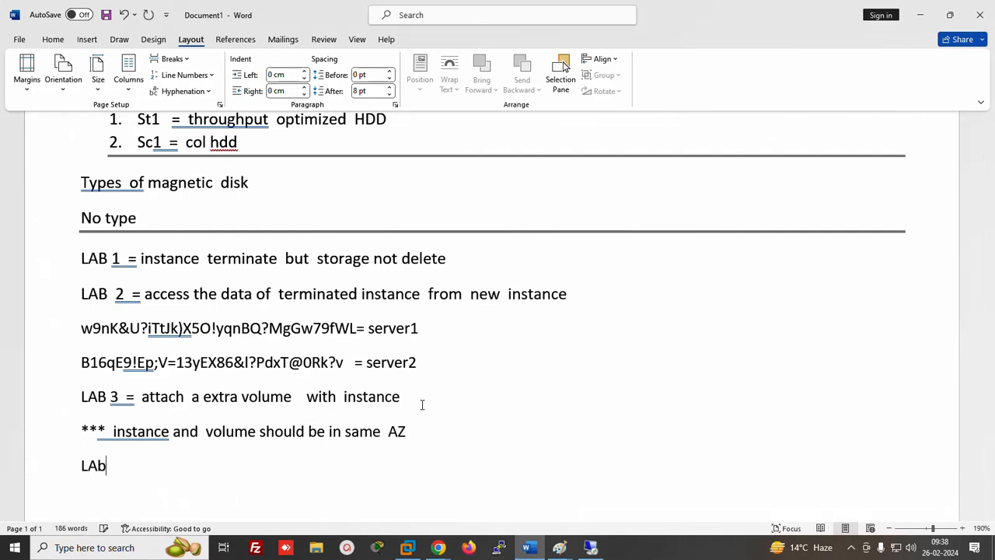
key(BackSpace)
key(BackSpace)
key(BackSpace)
text(AB 4 =)
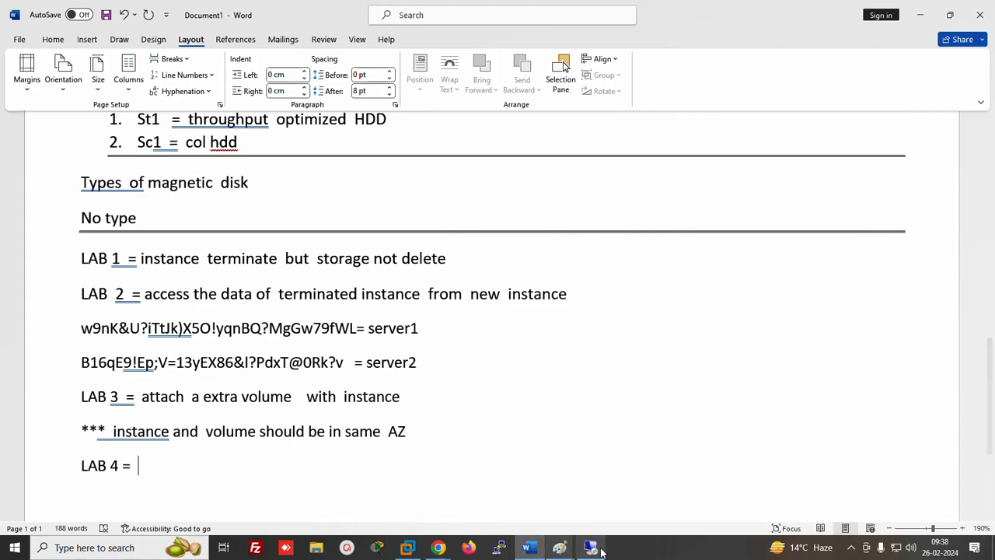
key(super+r)
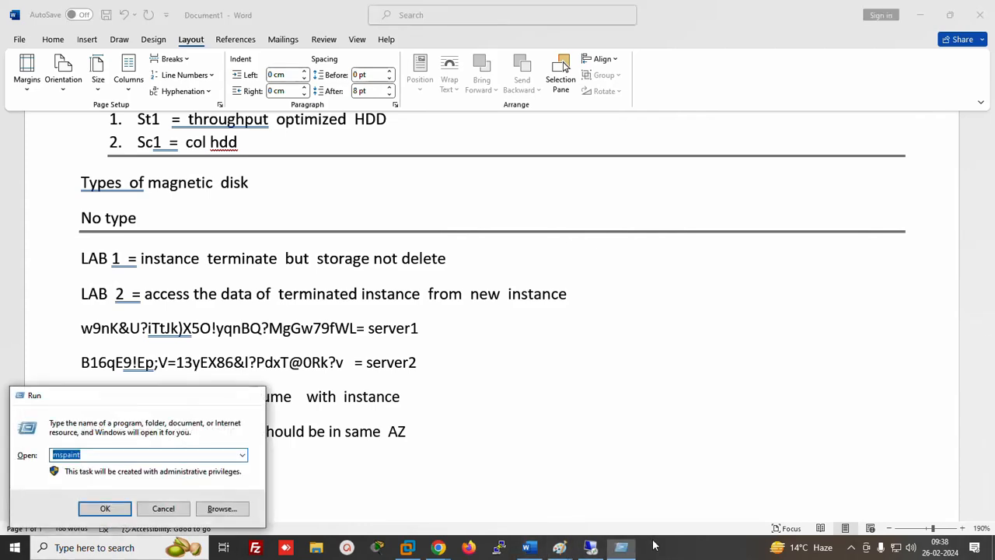
key(Return)
Draw two rectangles in Paint, each with a smaller rectangle inside
click(276, 40)
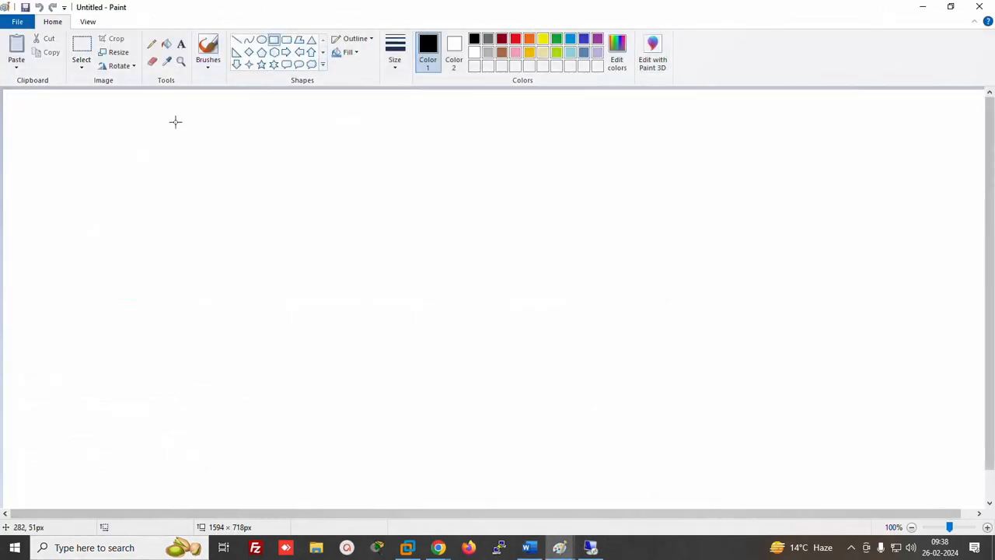
drag(74, 143, 218, 251)
click(413, 131)
drag(413, 130, 622, 272)
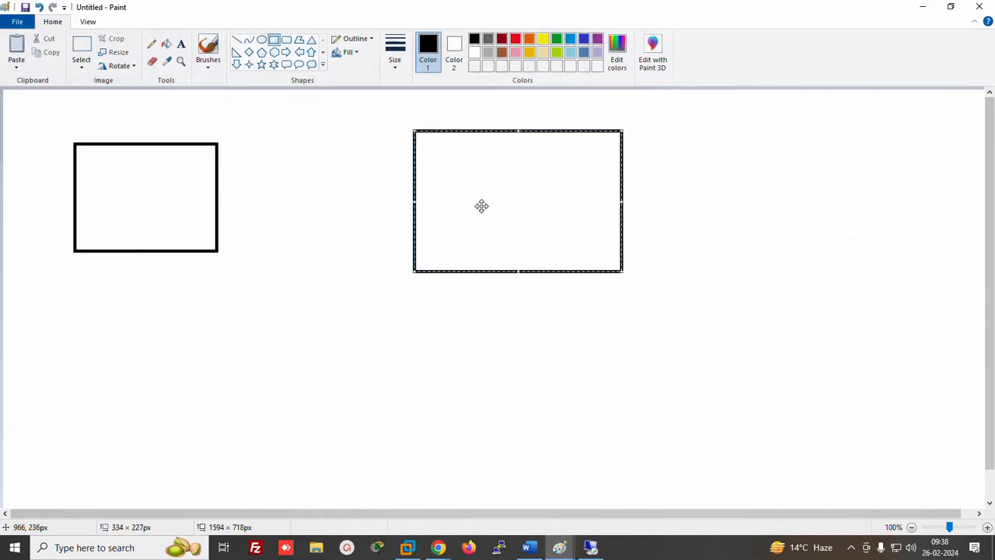
drag(130, 175, 180, 217)
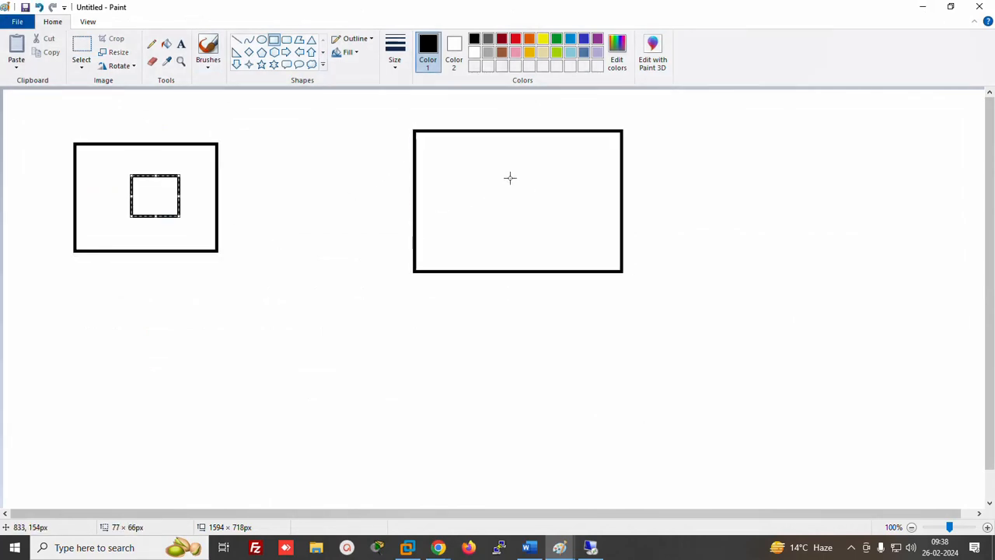
drag(507, 175, 555, 233)
Check the Meet call in the browser, choose to stay, and return to Paint
mouse_move(439, 547)
click(369, 521)
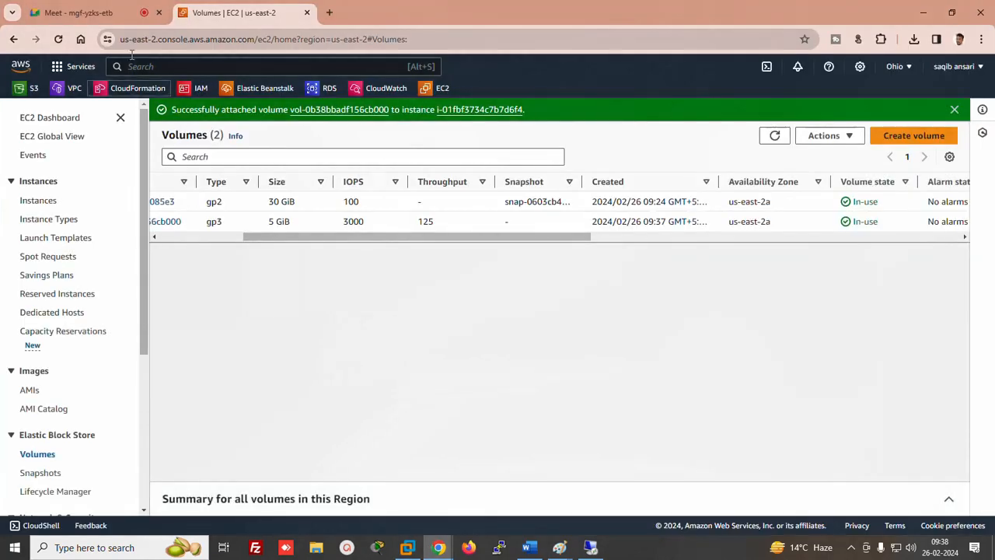
click(100, 11)
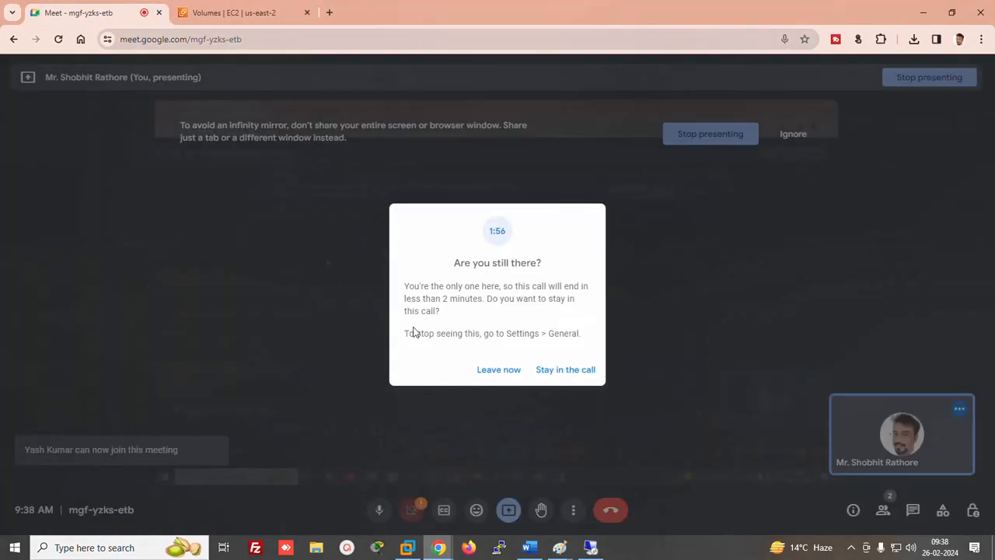
click(552, 370)
click(927, 13)
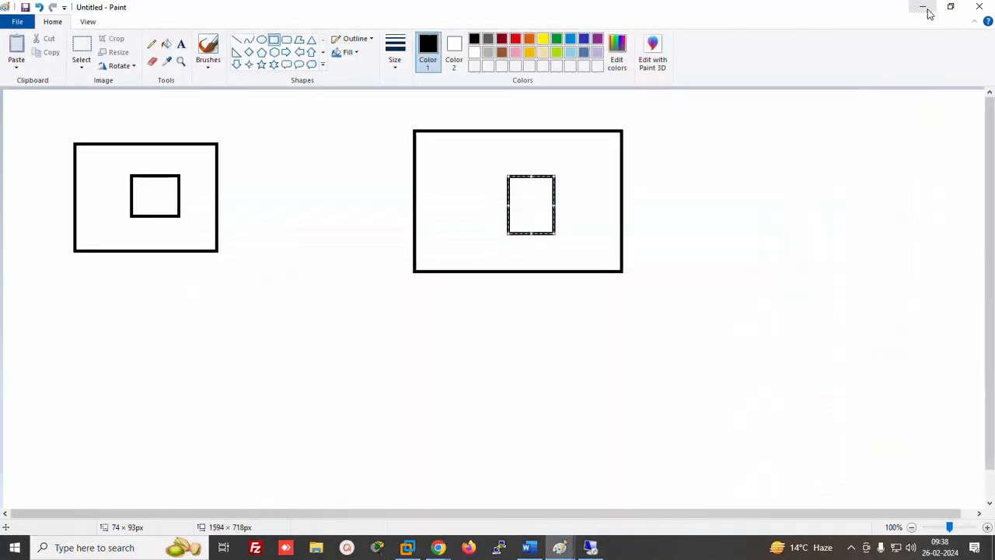
Label the left rectangle 'us-east-2a' and the right one 'us-east-2b'
click(178, 44)
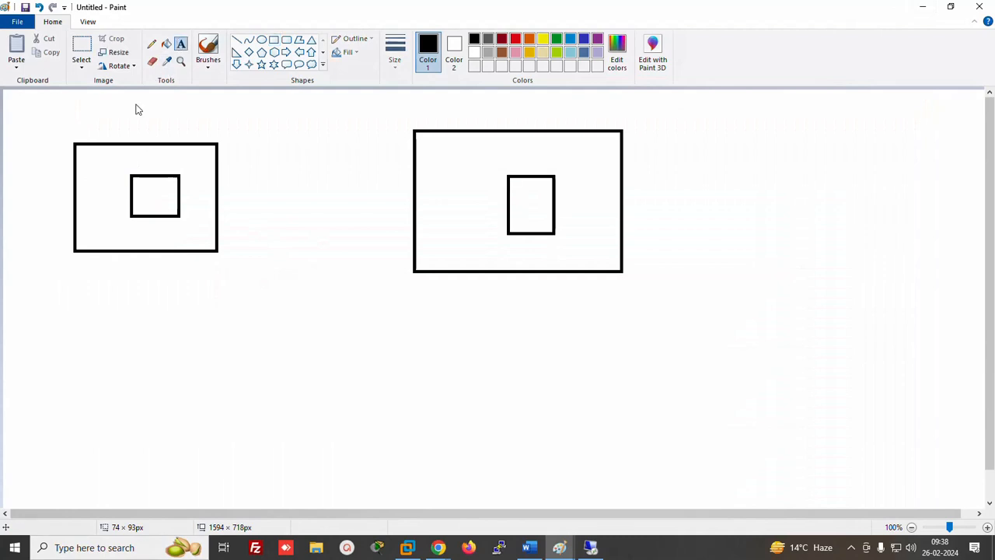
click(93, 132)
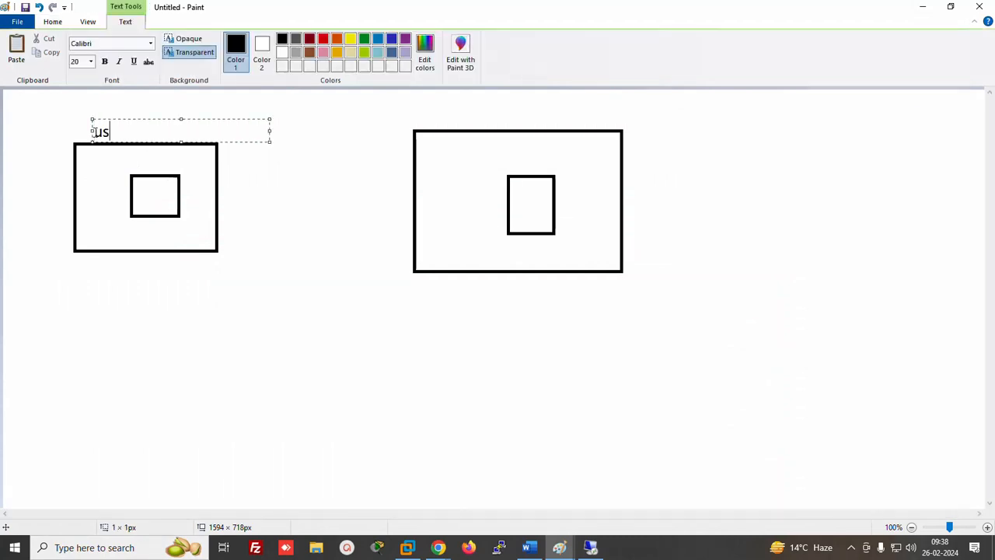
text(us-ast)
key(BackSpace)
key(BackSpace)
key(BackSpace)
text(east-2a)
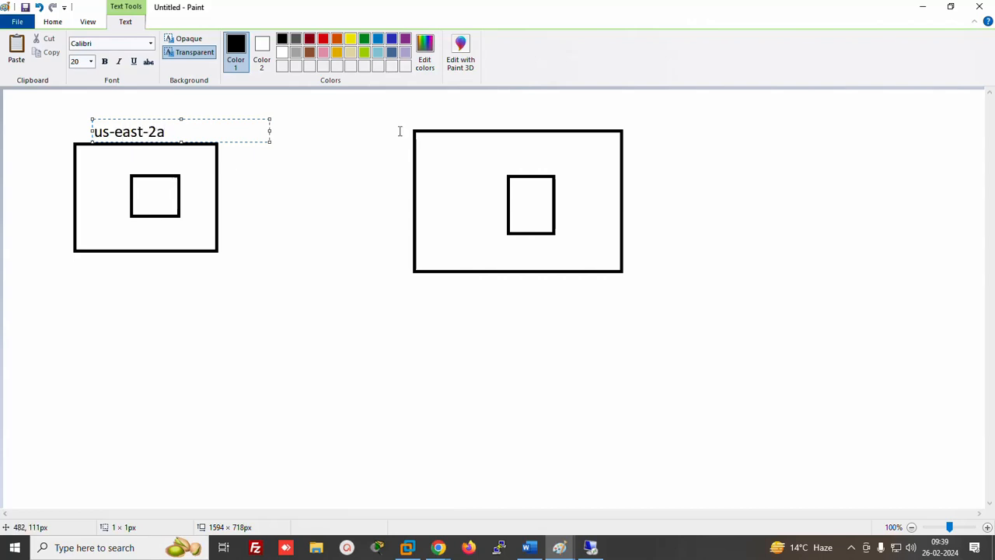
click(451, 116)
text(us)
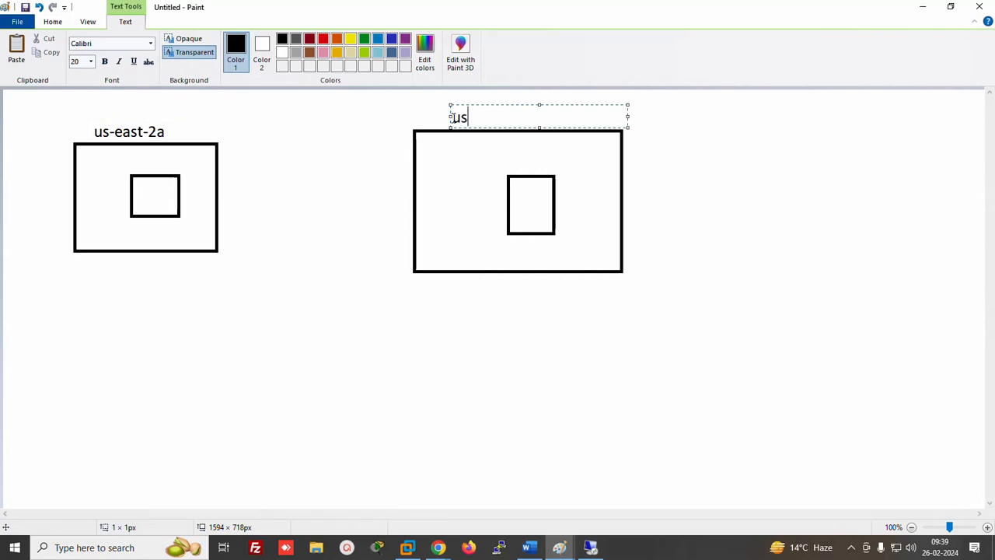
text(-east-2b)
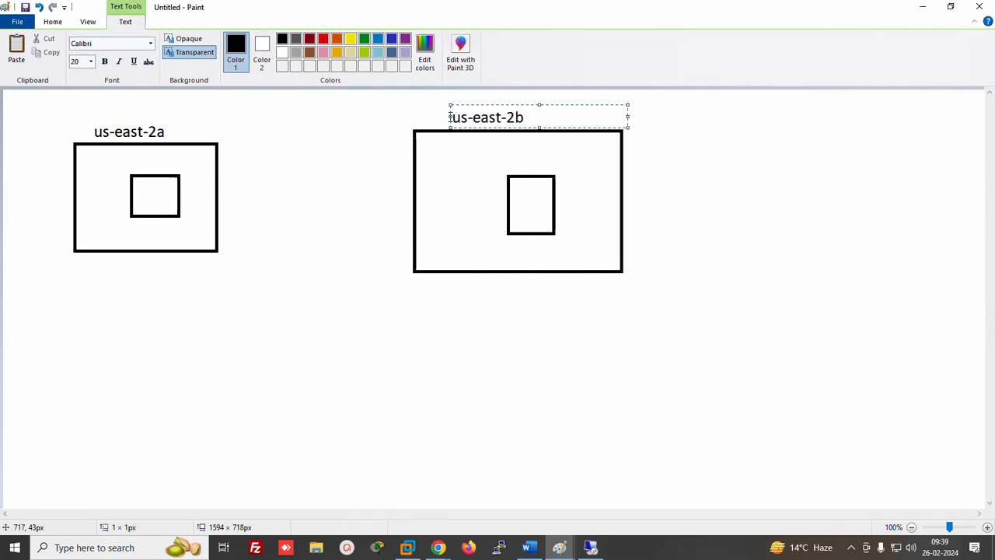
click(257, 194)
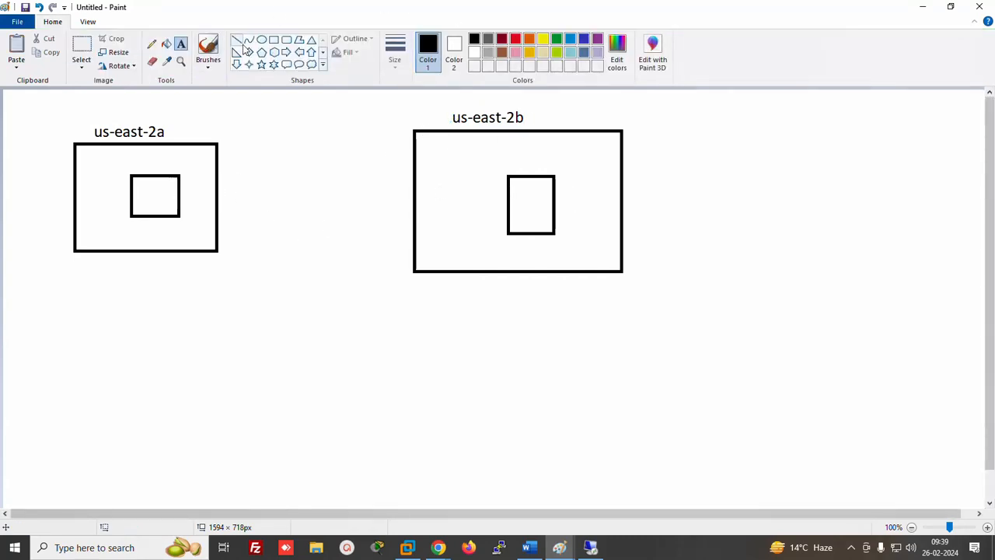
With the pencil, cross out the us-east-2b corner, circle its inner square, and draw a crossed-out curve leftward
click(153, 46)
mouse_move(588, 111)
mouse_down()
mouse_move(625, 140)
mouse_move(603, 134)
mouse_up()
mouse_move(548, 162)
mouse_down()
mouse_move(493, 224)
mouse_move(584, 175)
mouse_move(541, 163)
mouse_up()
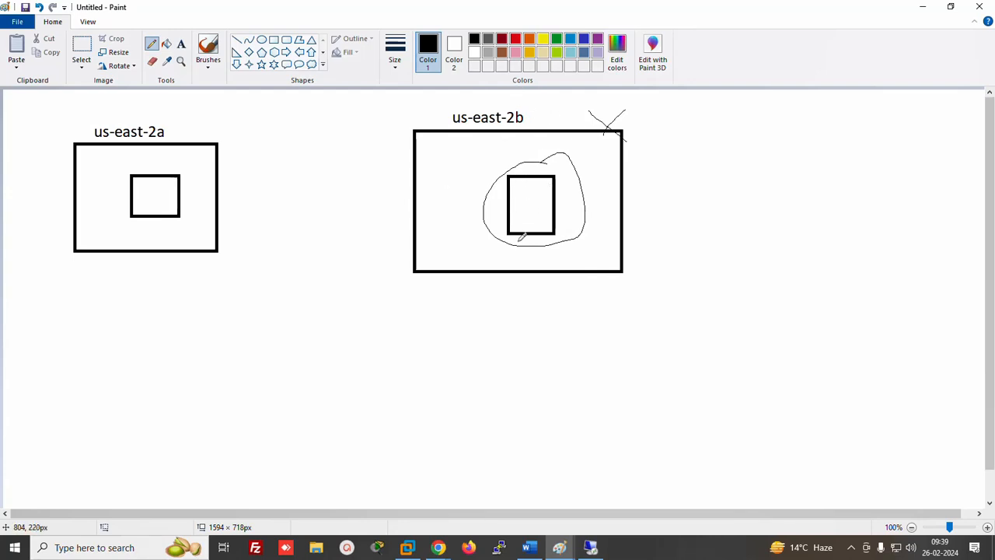
mouse_move(536, 230)
mouse_down()
mouse_move(474, 313)
mouse_move(266, 262)
mouse_move(320, 287)
mouse_up()
drag(325, 263, 283, 294)
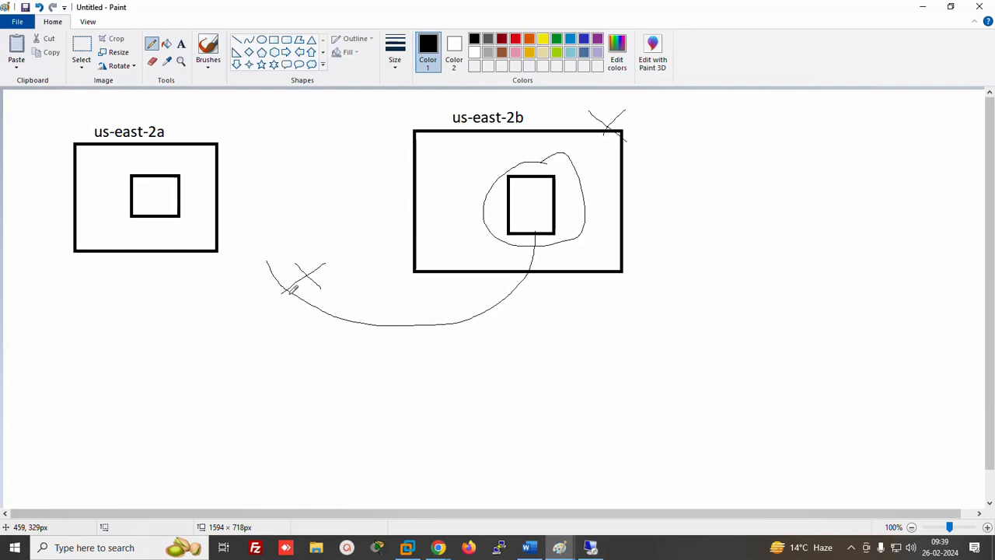
Sketch a new box labelled 2b and connect the inner square to it
mouse_move(692, 131)
mouse_down()
mouse_move(888, 142)
mouse_move(906, 262)
mouse_move(751, 262)
mouse_move(710, 140)
mouse_up()
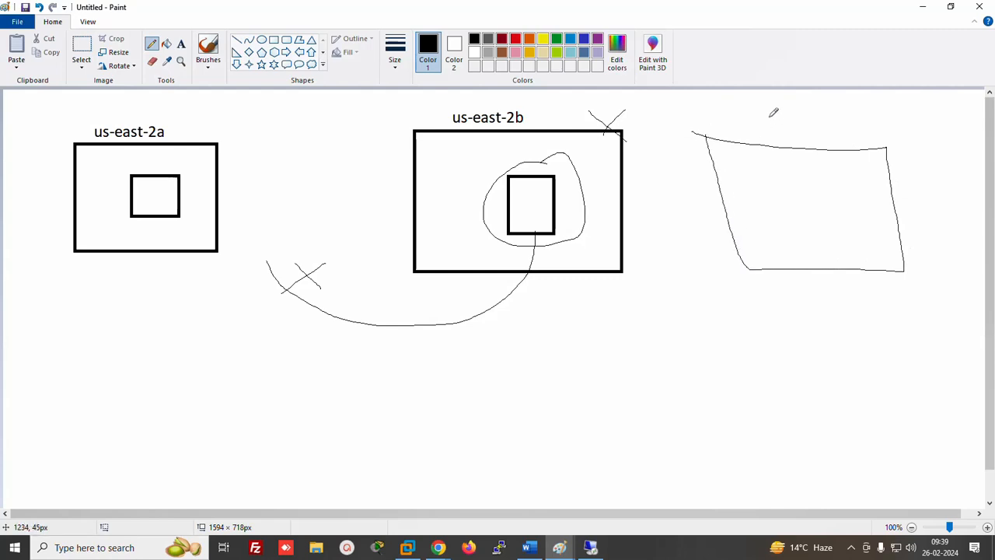
mouse_move(768, 113)
mouse_down()
mouse_move(805, 123)
mouse_move(826, 107)
mouse_move(810, 123)
mouse_up()
mouse_move(557, 228)
mouse_down()
mouse_move(617, 215)
mouse_move(799, 217)
mouse_up()
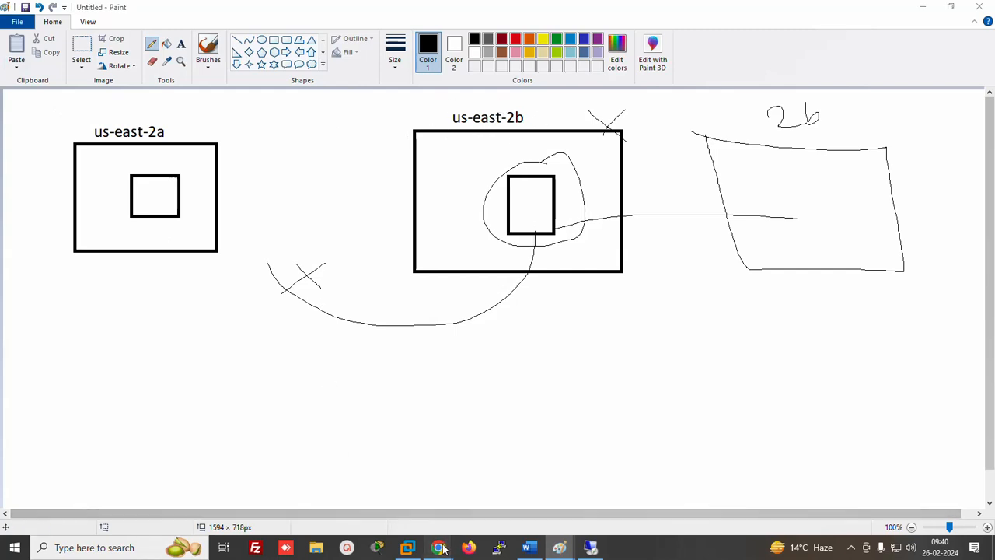
mouse_move(438, 547)
click(361, 502)
On the EC2 Volumes page, start a new volume with size 2 GiB
click(237, 14)
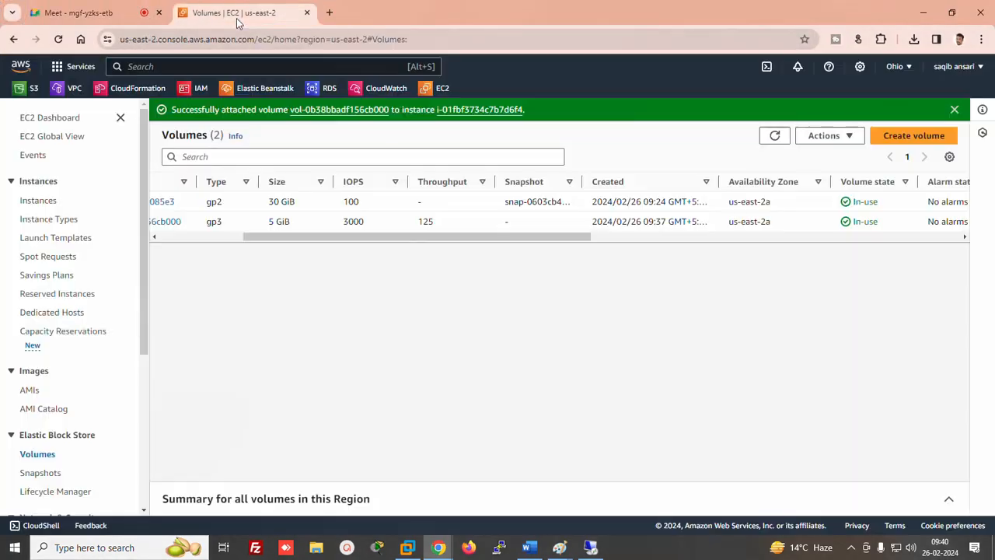
click(914, 137)
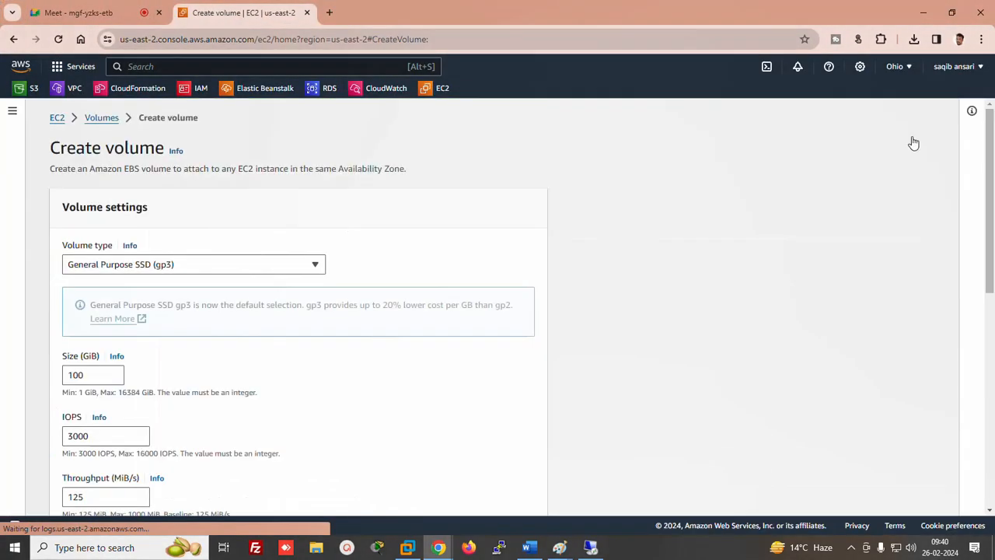
click(84, 374)
drag(84, 375, 32, 376)
text(2)
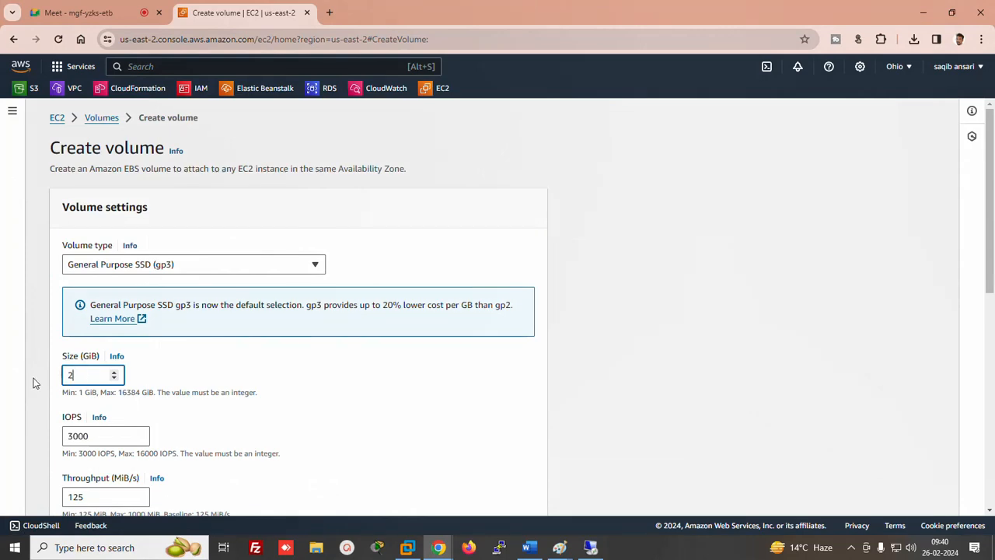
Choose us-east-2b as the availability zone, create the volume, and refresh the list
scroll(983, 311, down, 3)
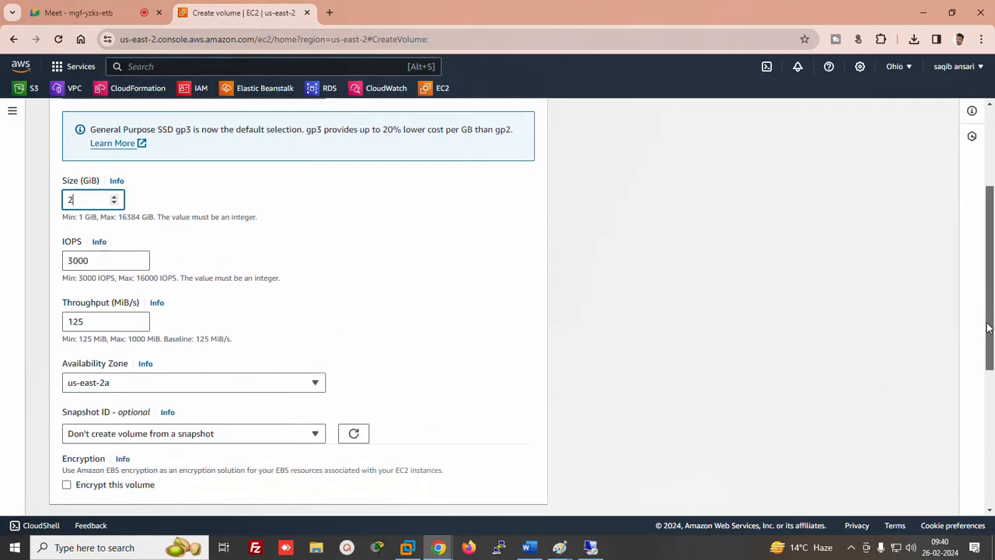
click(124, 344)
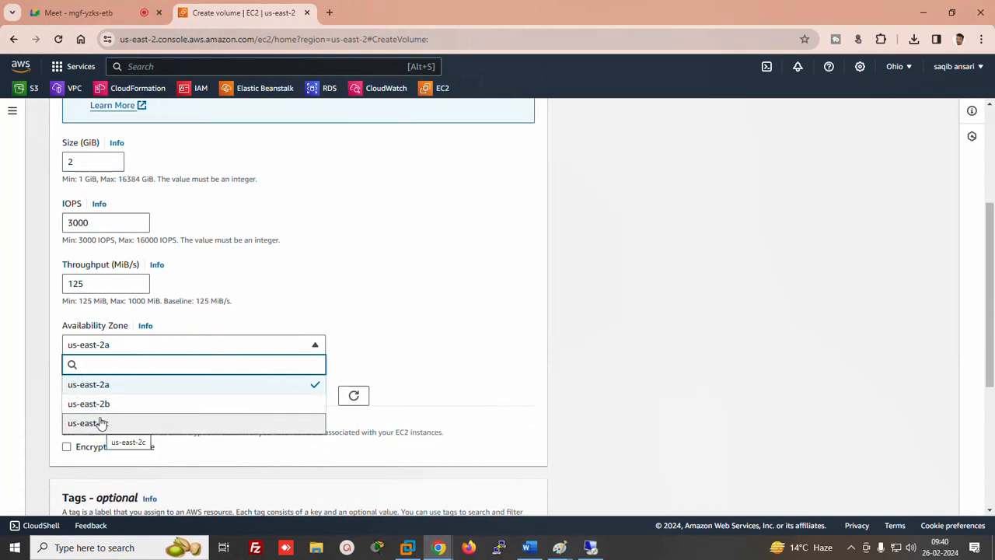
click(99, 406)
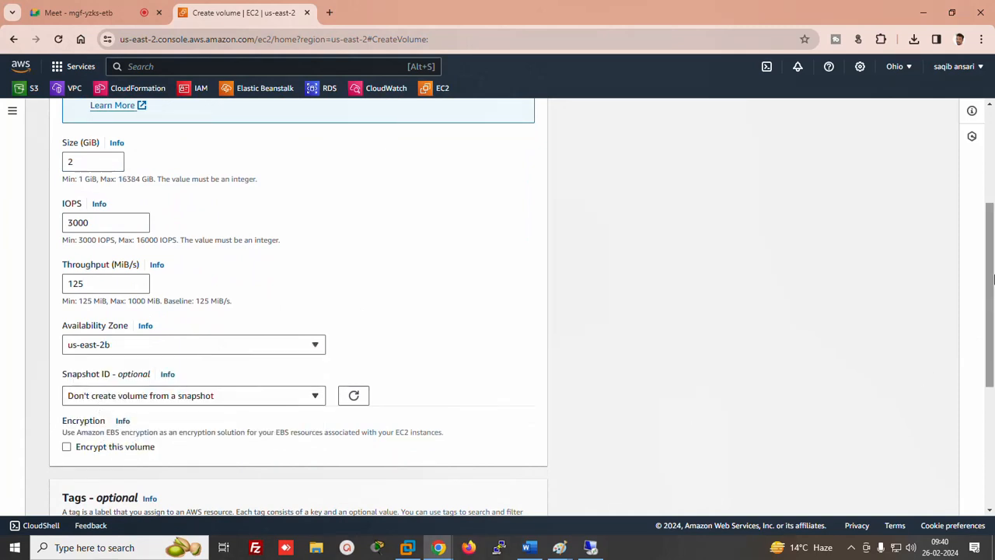
drag(992, 257, 991, 374)
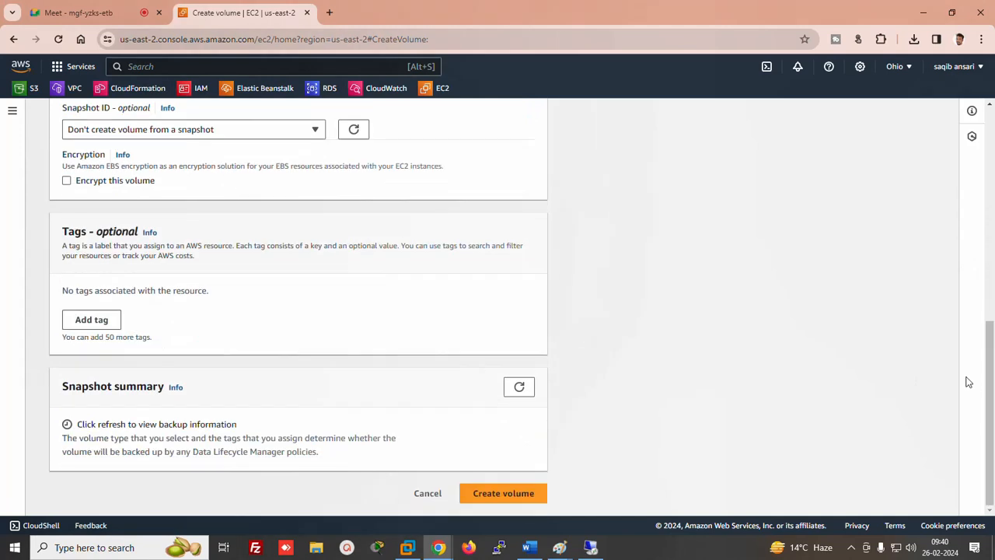
click(492, 492)
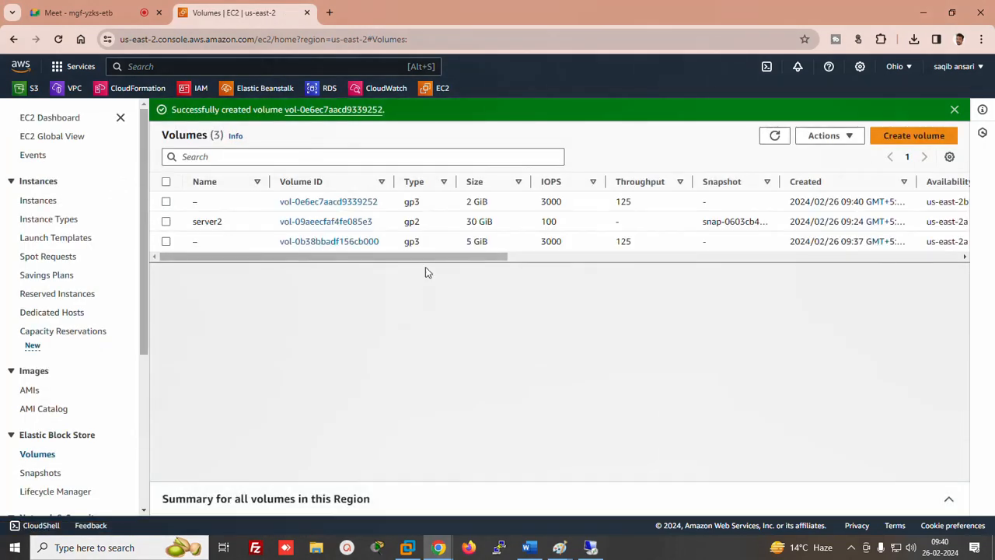
drag(455, 258, 591, 259)
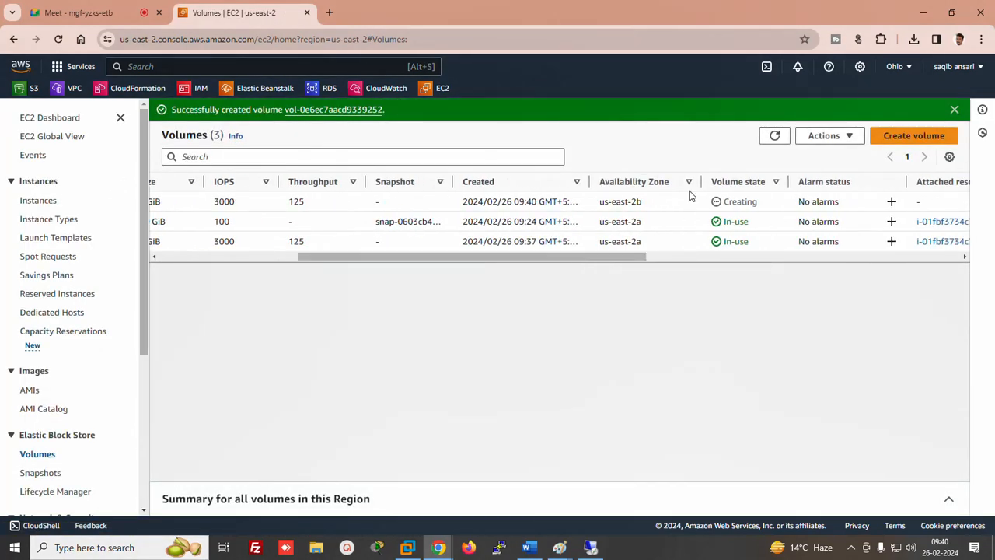
click(774, 135)
drag(571, 257, 160, 289)
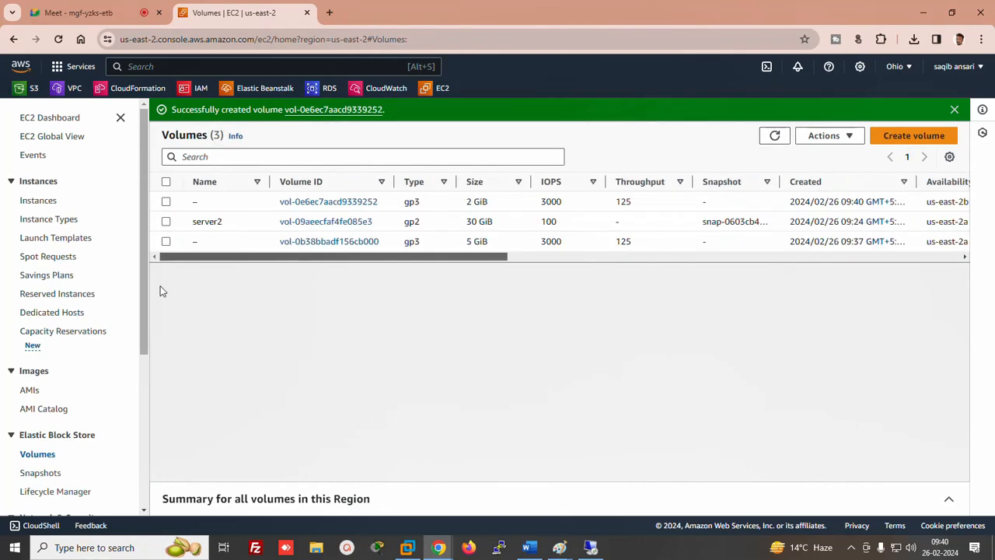
Attempt to attach the 2 GiB volume and check its instance list, which is empty in us-east-2b
click(166, 202)
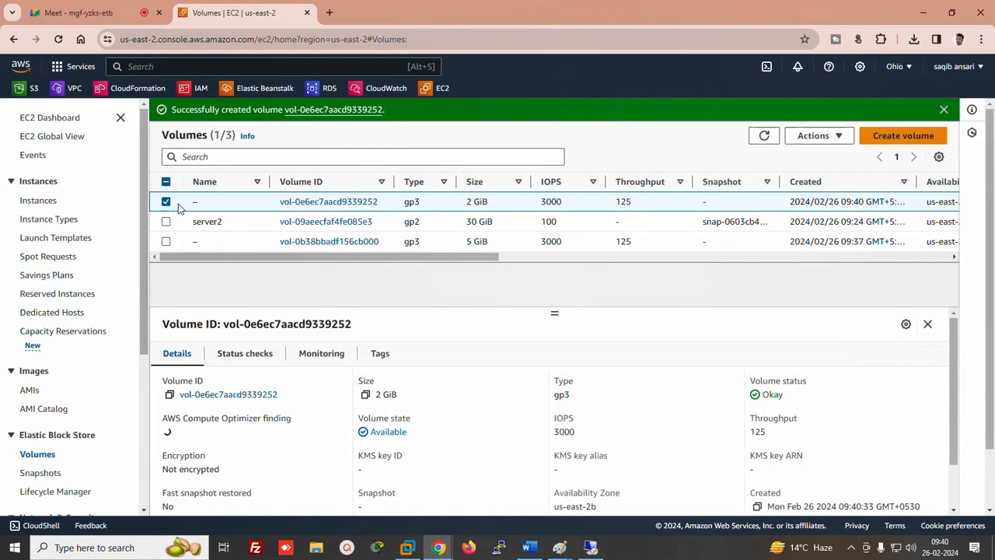
click(816, 135)
click(812, 231)
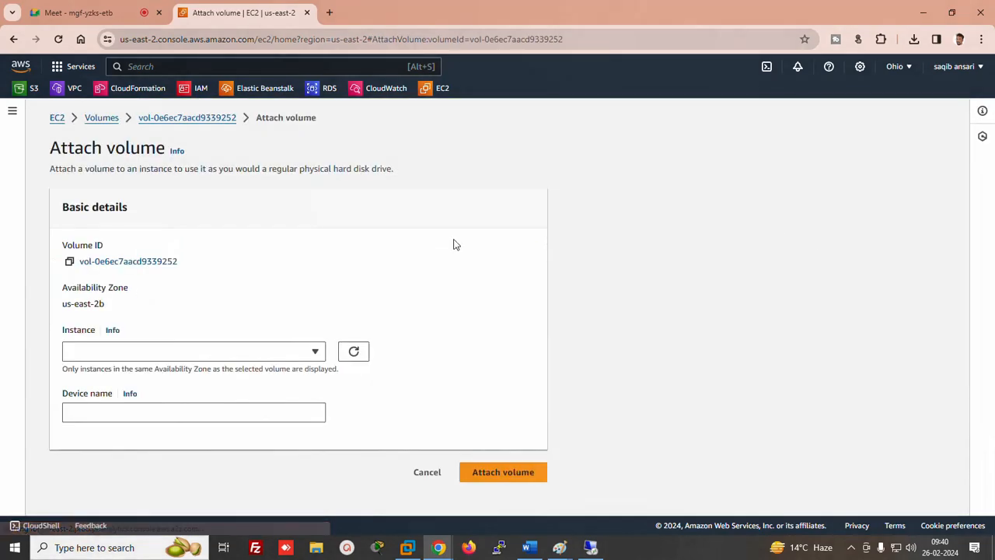
click(137, 357)
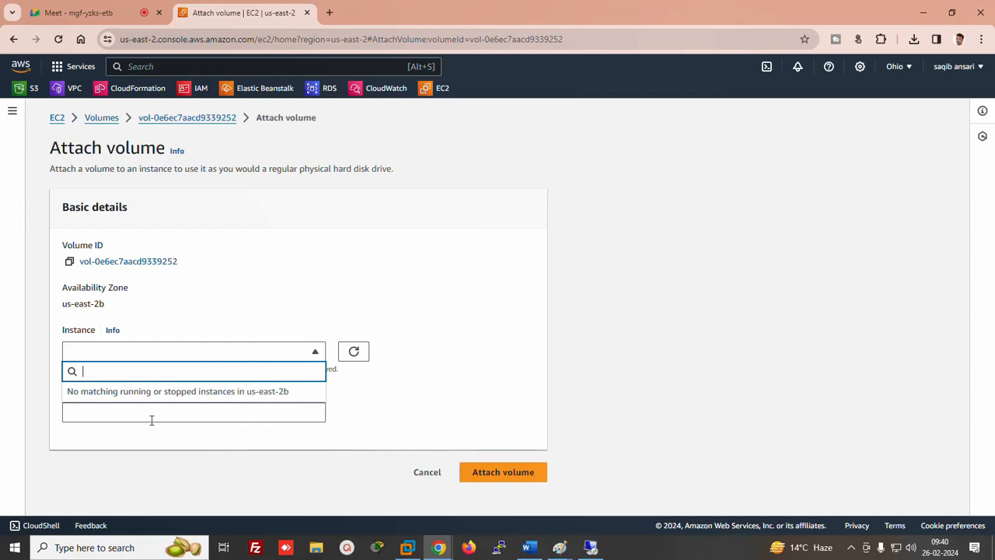
Complete the LAB 4 line in Word with 'attach different AZ volume with instance'
click(529, 548)
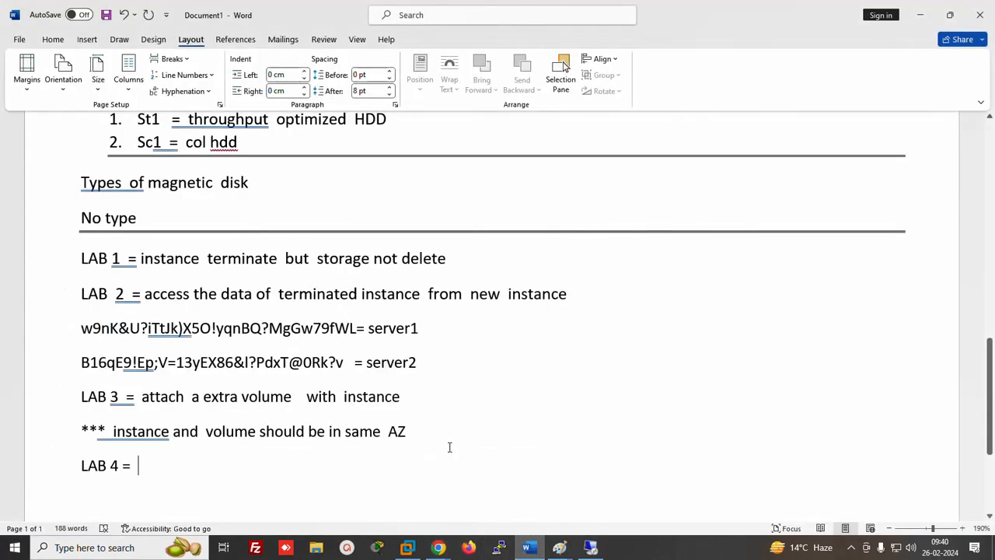
scroll(607, 482, down, 3)
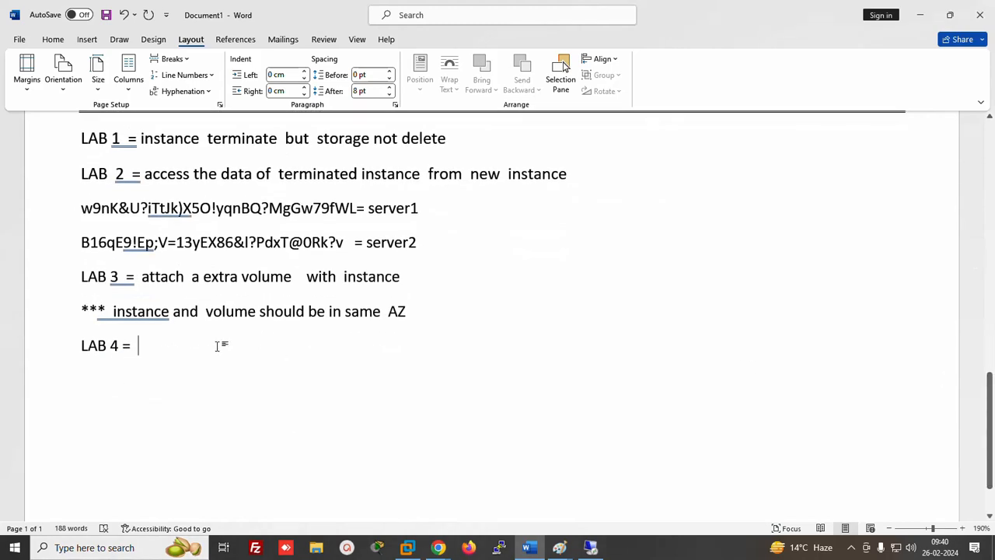
text(att)
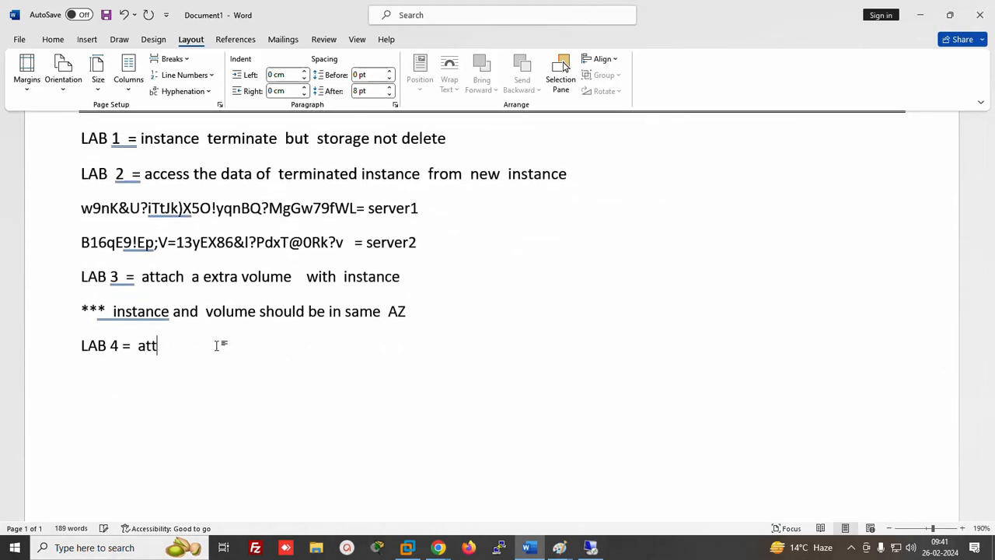
text(ach  different  AZ  vol)
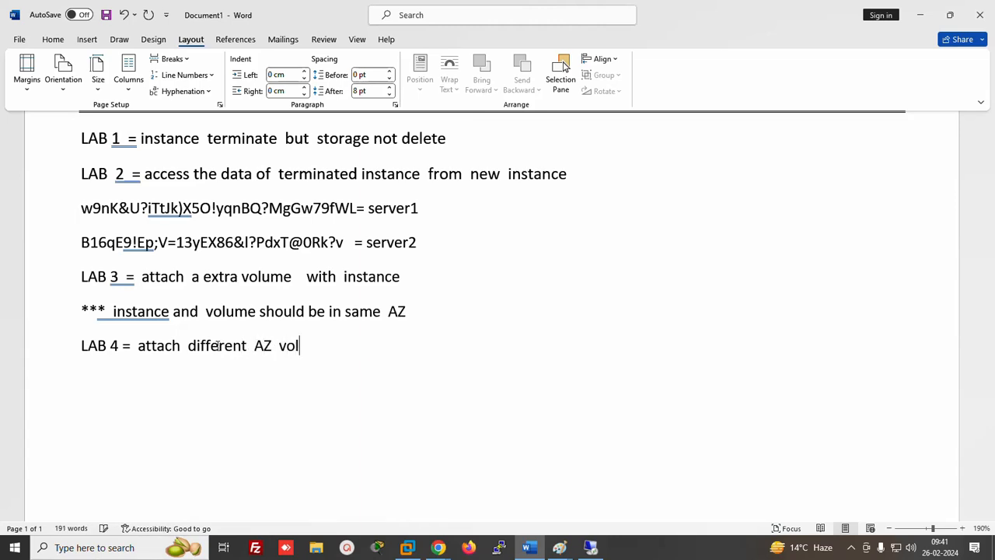
text(ume with  instance)
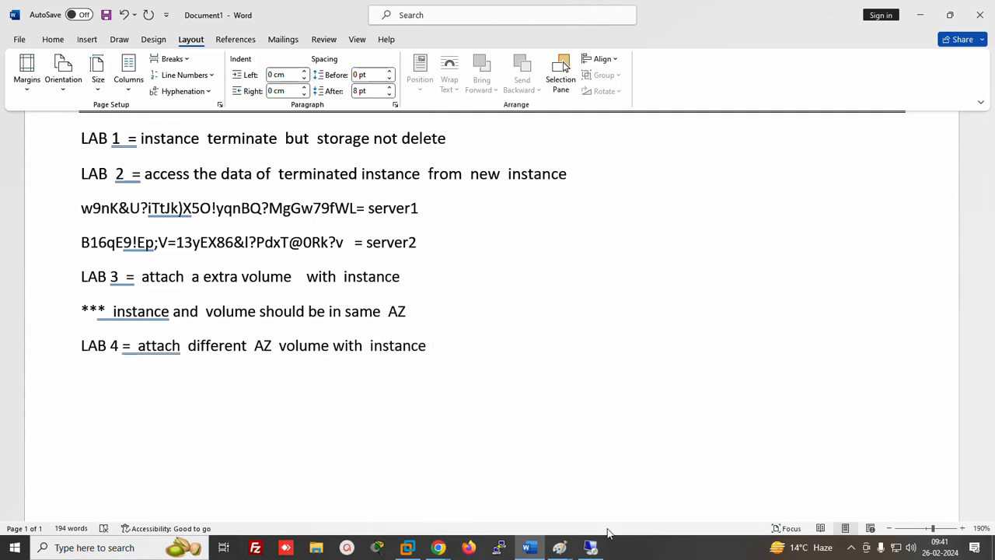
click(560, 548)
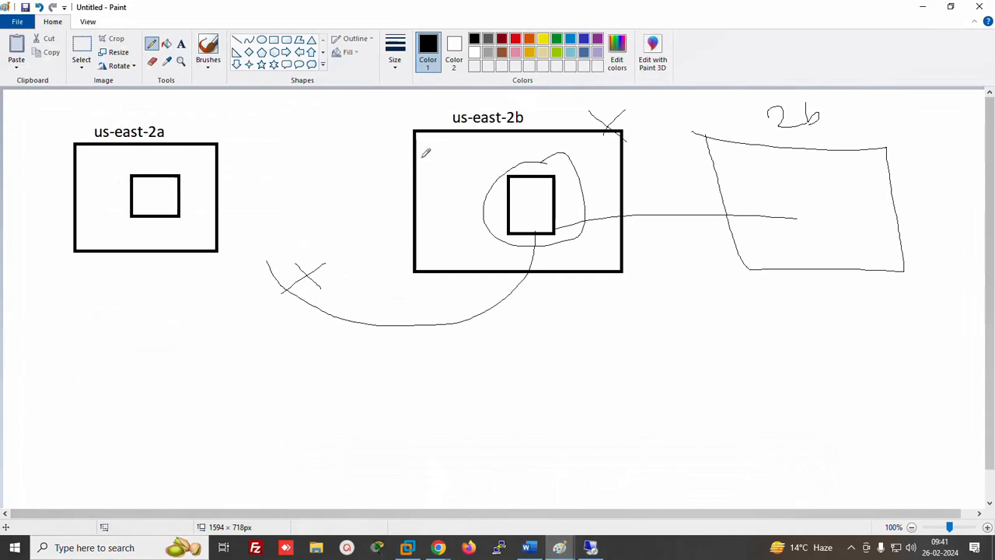
Mark the inner square with a circled 2 and draw a line to a 'snapshot' label
mouse_move(522, 194)
mouse_down()
mouse_move(533, 208)
mouse_move(527, 199)
mouse_up()
mouse_move(555, 233)
mouse_down()
mouse_move(666, 312)
mouse_move(668, 327)
mouse_up()
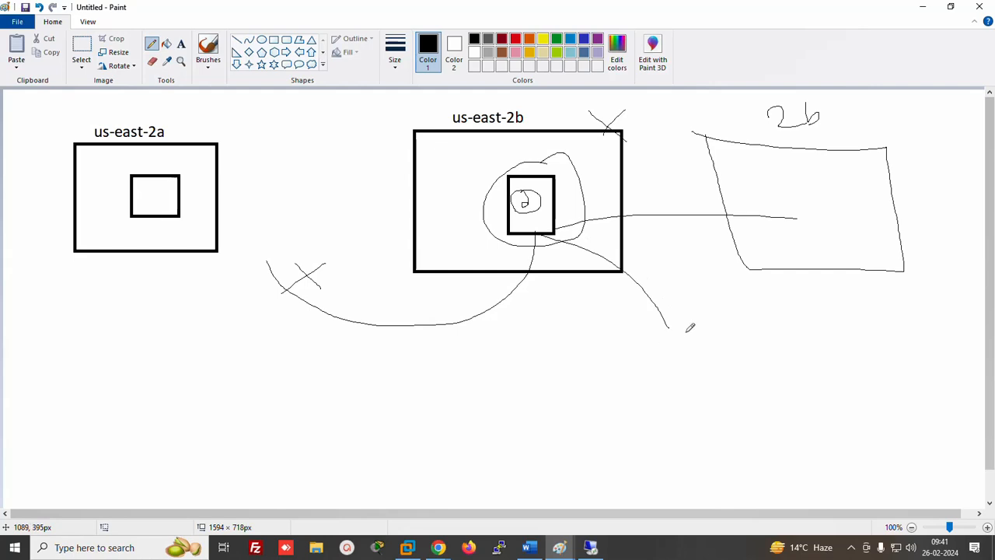
click(182, 44)
click(688, 315)
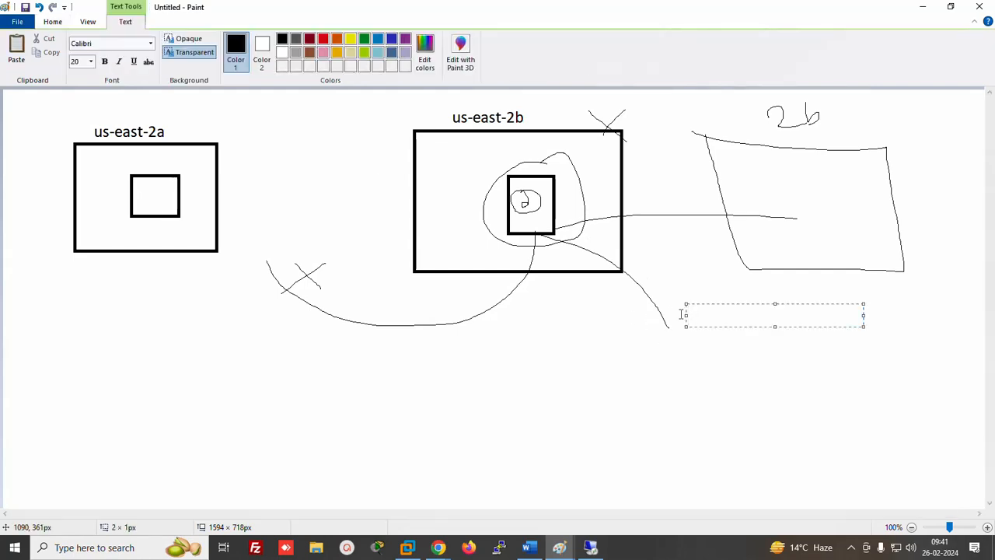
text(snapshot)
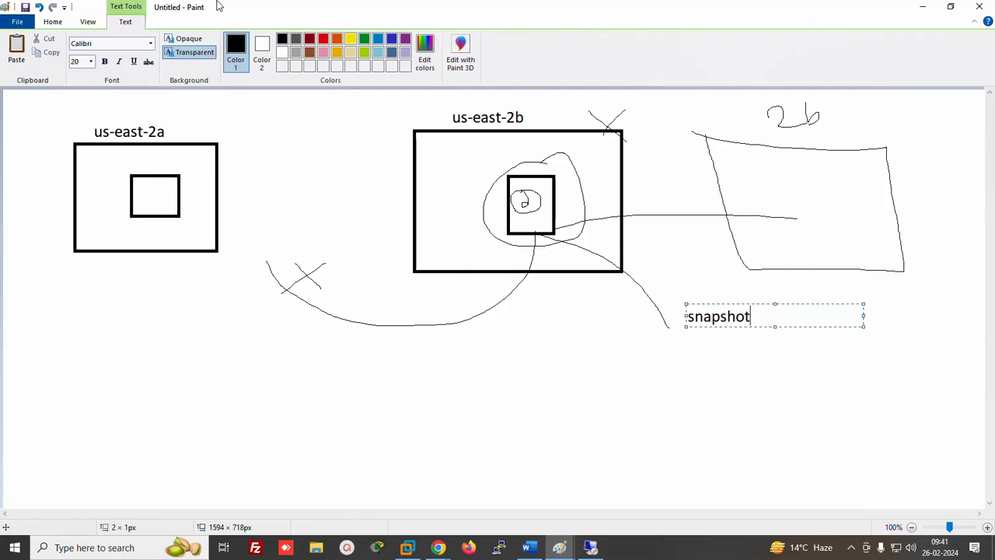
click(48, 22)
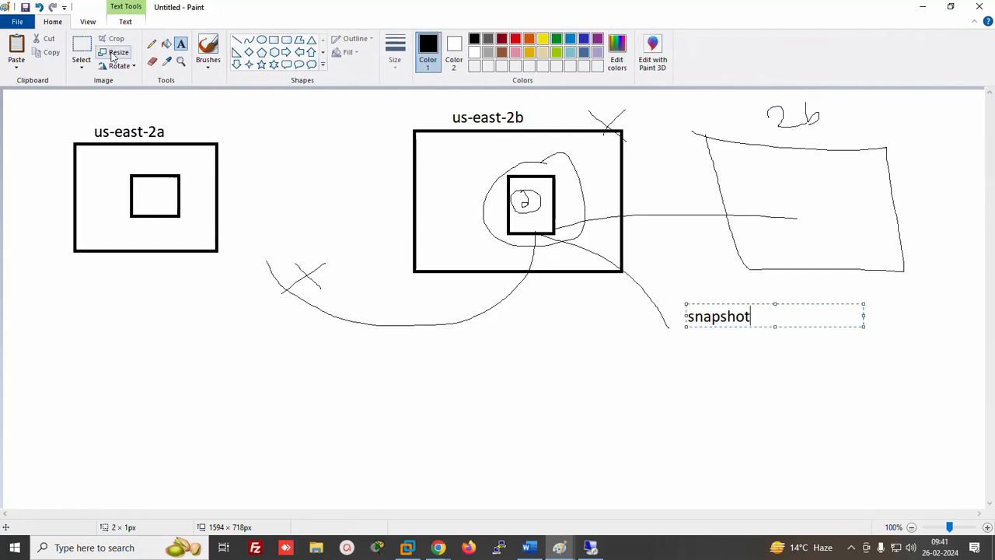
click(420, 213)
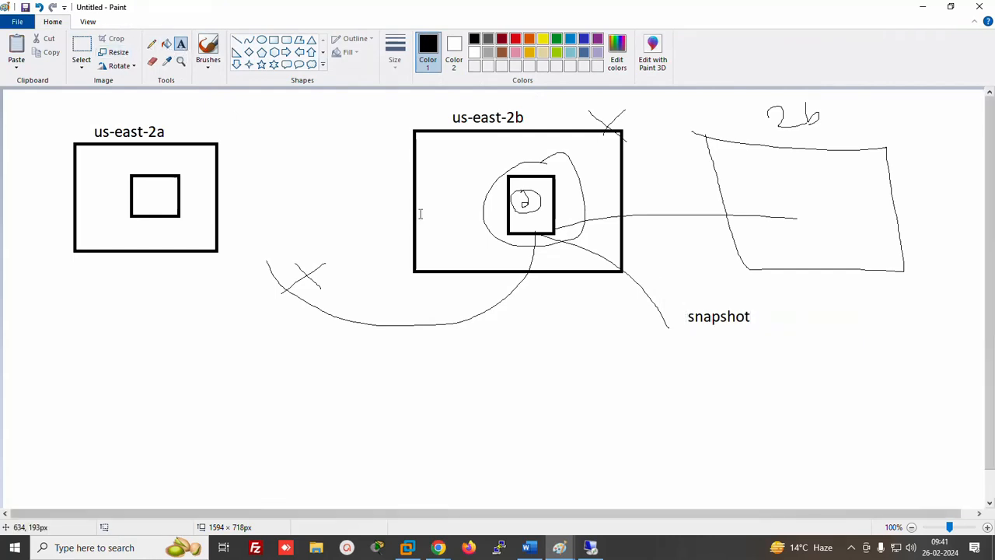
Add '10 GB' inside the us-east-2b square and '10GB' below snapshot
click(517, 220)
text(10)
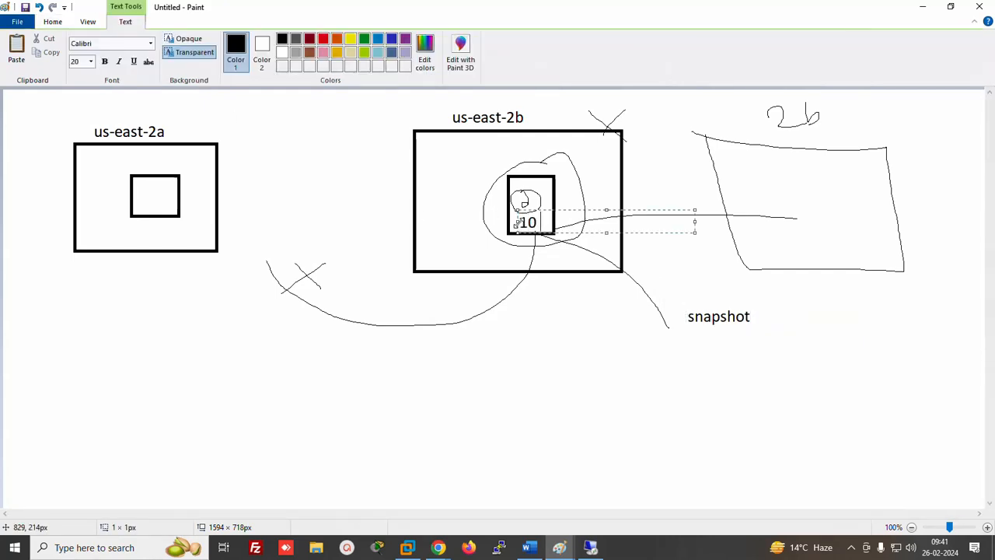
text( GB)
click(707, 340)
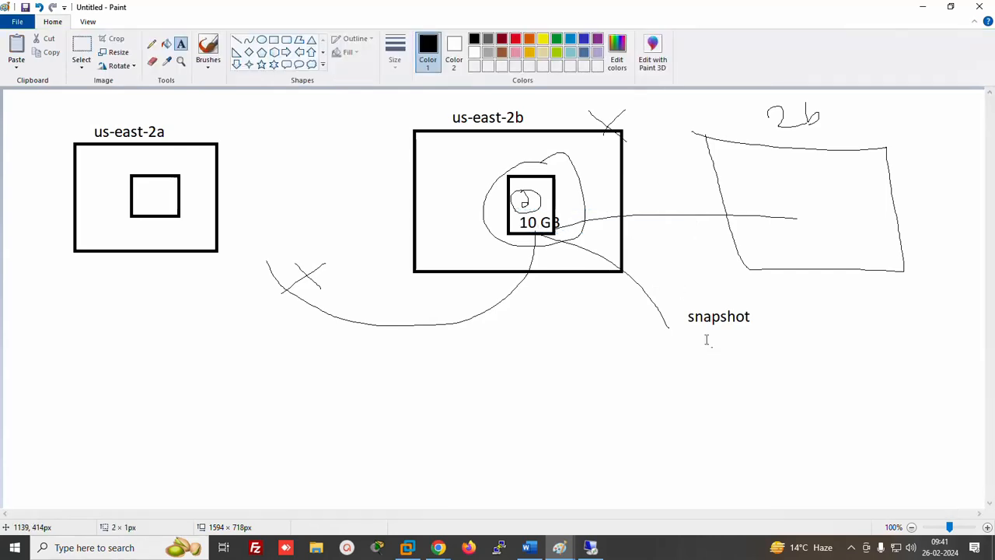
click(707, 340)
text(10GB)
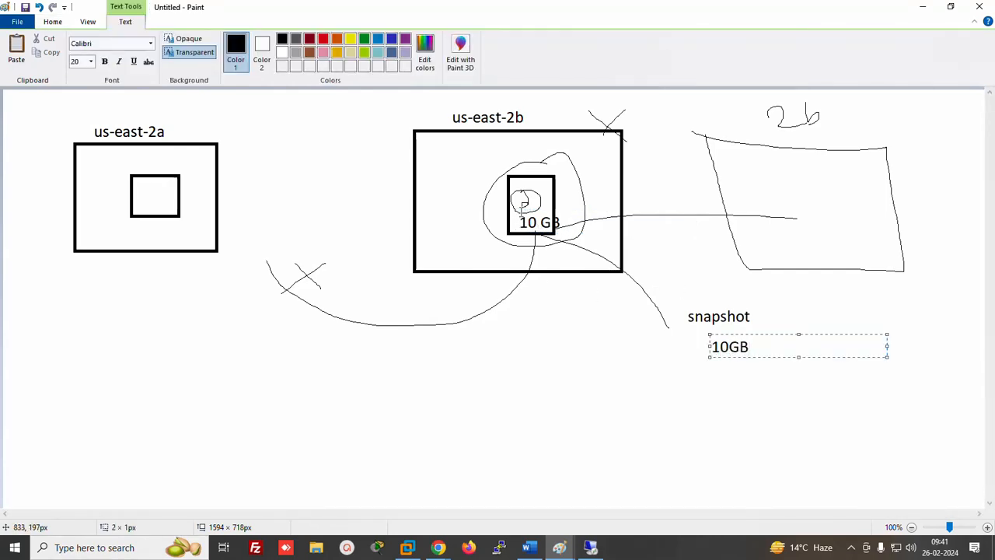
click(764, 319)
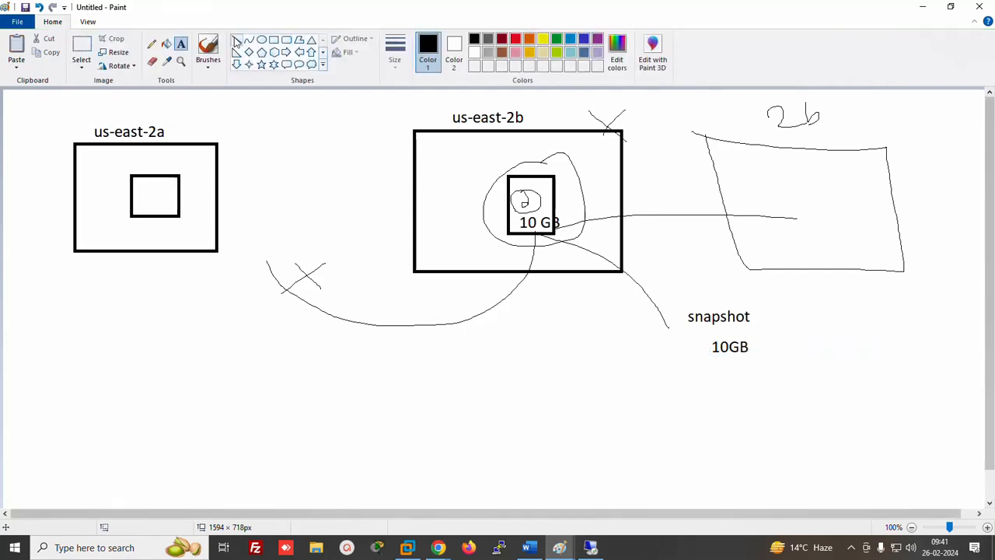
Draw a curve from 10GB down to a new rectangle labelled '2a'
click(152, 45)
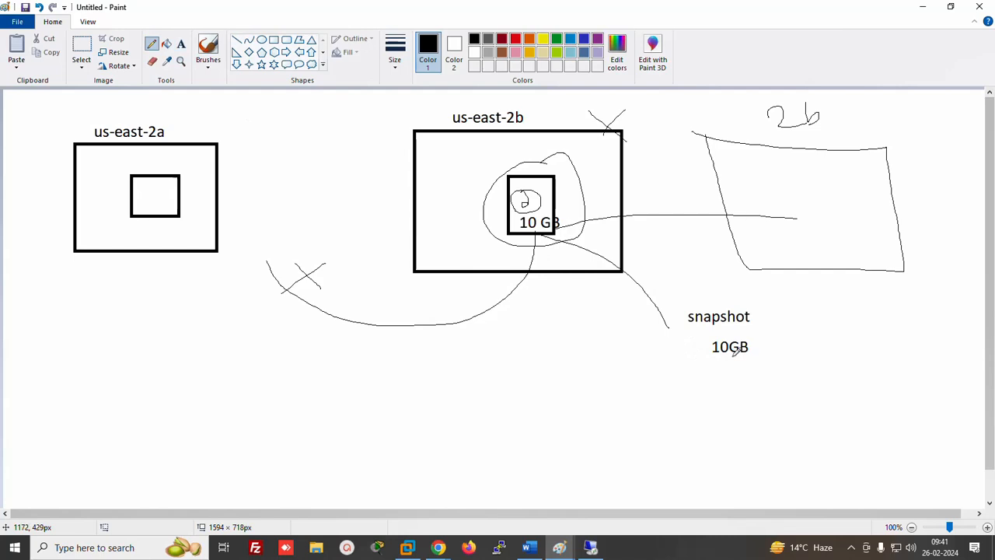
drag(737, 359, 629, 443)
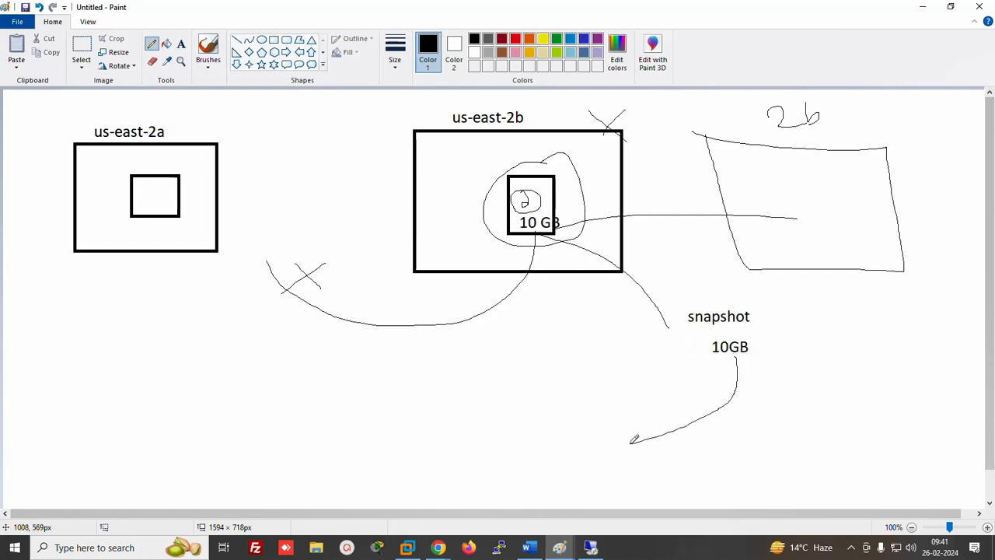
click(273, 40)
drag(524, 422, 621, 468)
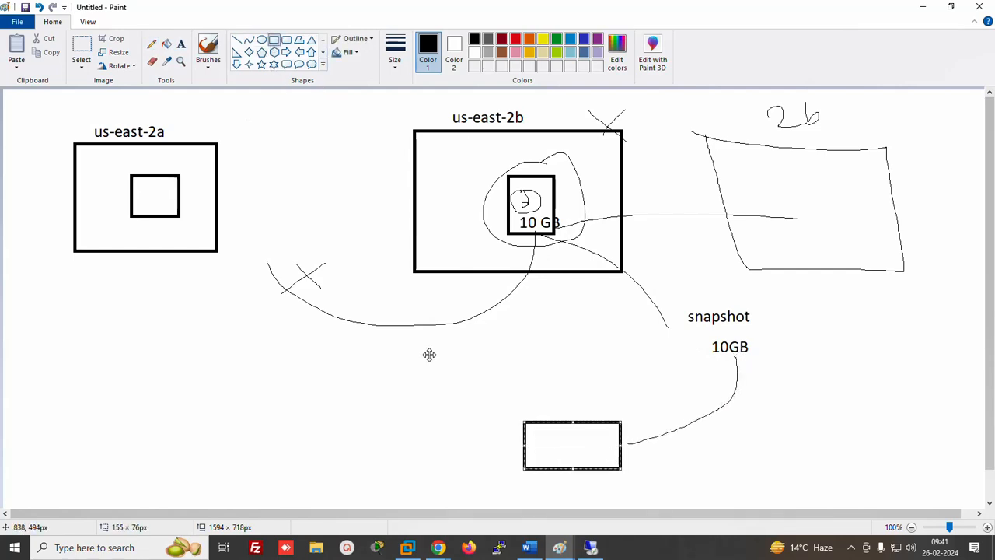
click(181, 43)
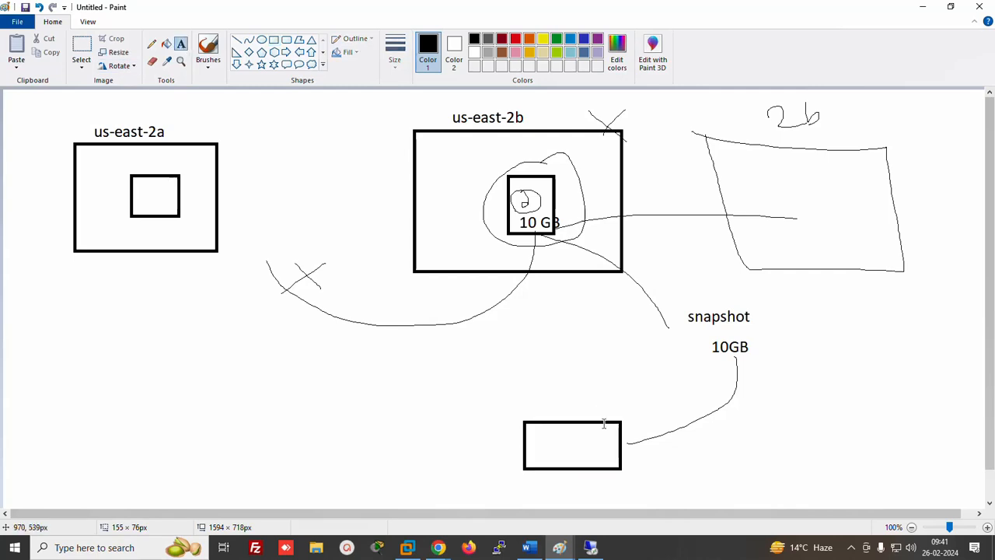
click(536, 398)
text(2a)
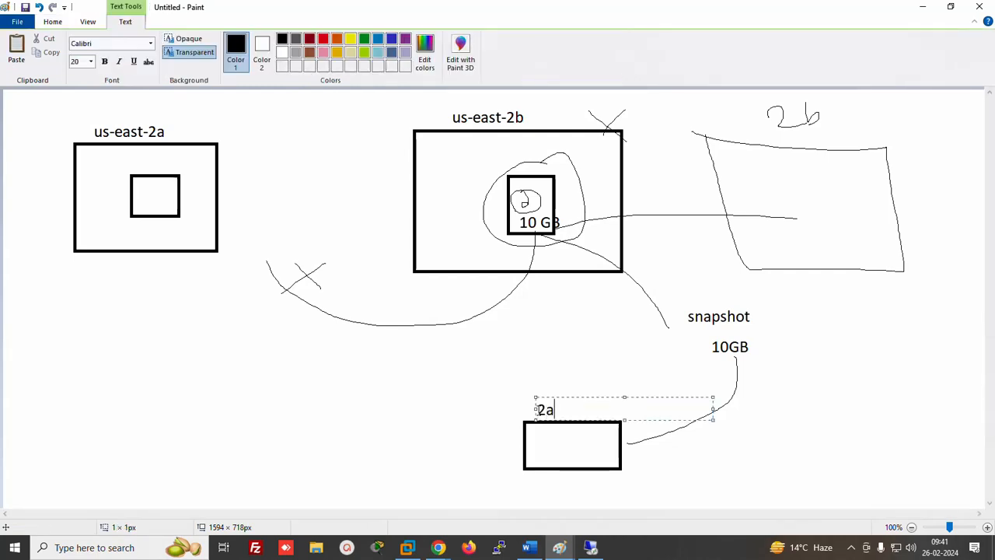
click(655, 453)
Add '10G' beside the 2a box and draw a line linking it to us-east-2a
click(654, 443)
text(10G)
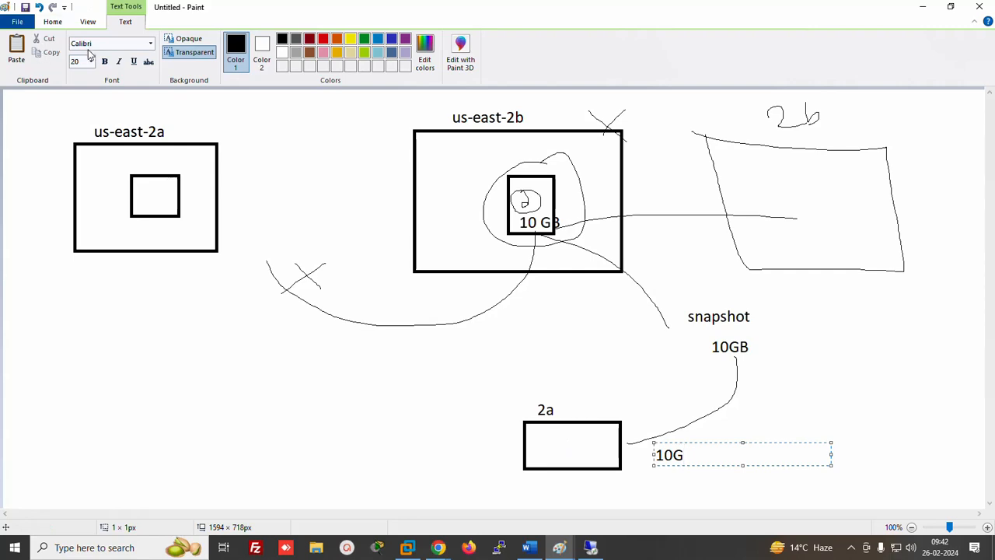
click(52, 21)
click(151, 45)
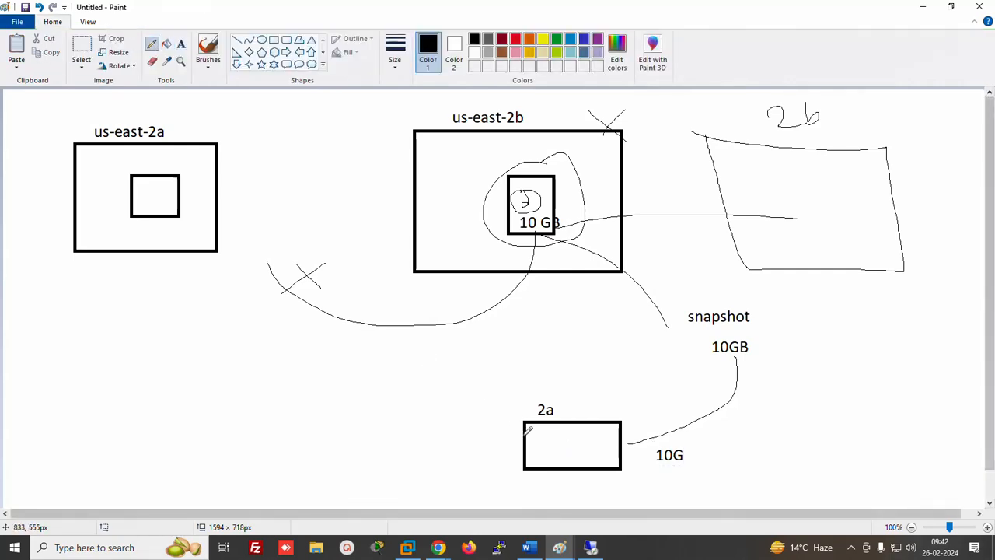
mouse_move(524, 436)
mouse_down()
mouse_move(195, 224)
mouse_move(187, 200)
mouse_up()
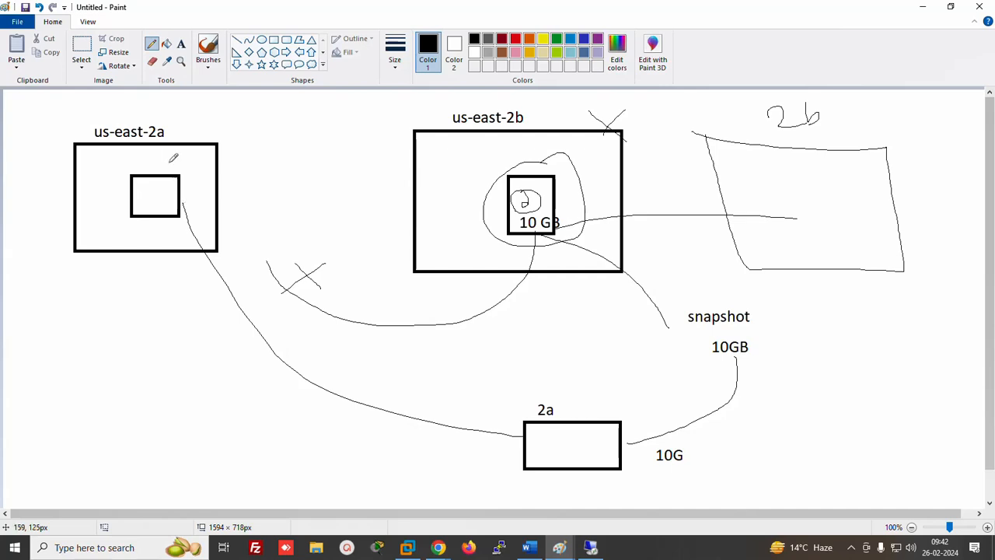
Return to the EC2 Volumes list in Chrome
mouse_move(437, 548)
click(355, 485)
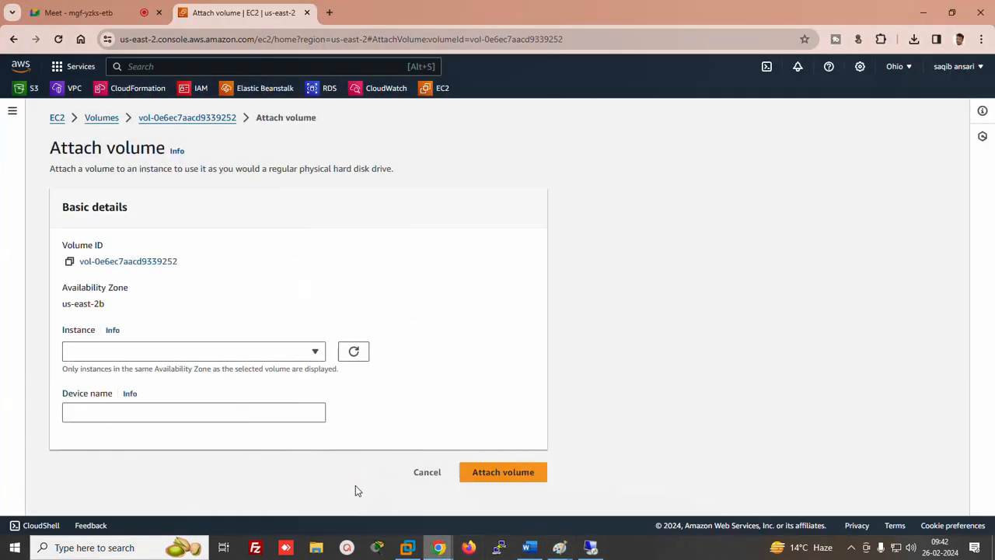
click(111, 121)
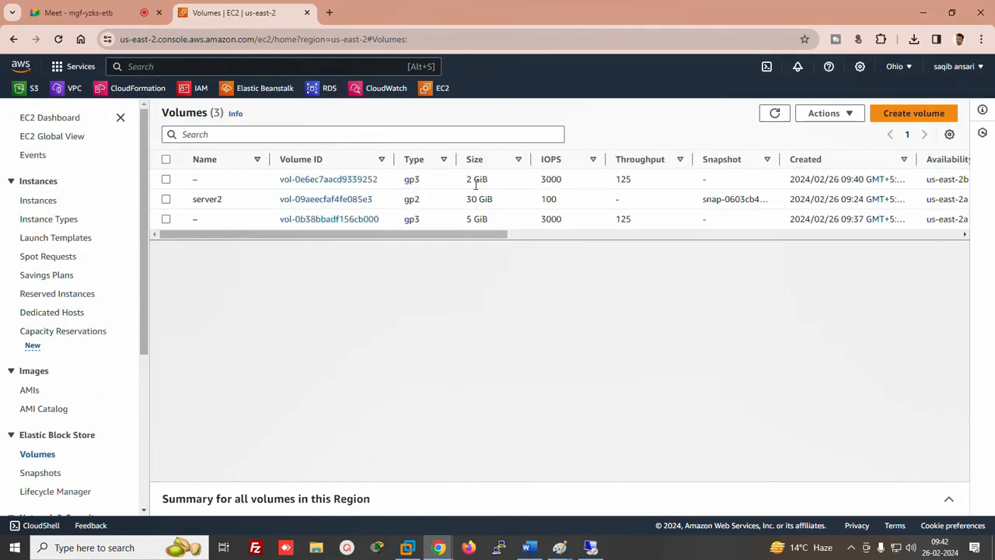
drag(247, 235, 397, 241)
drag(526, 240, 140, 243)
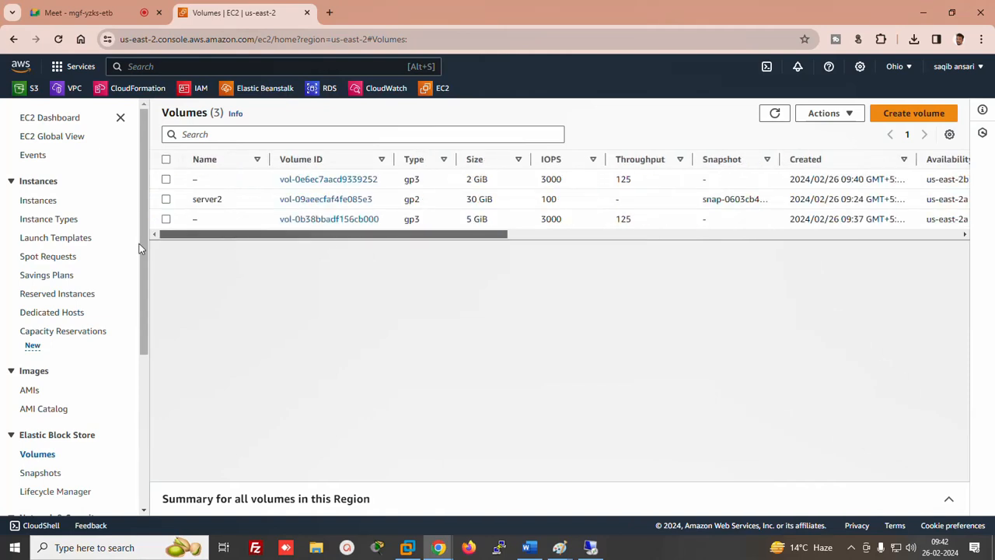
Glance at Snapshots, then select the 2 GiB us-east-2b volume and open its Actions menu
drag(140, 321, 140, 384)
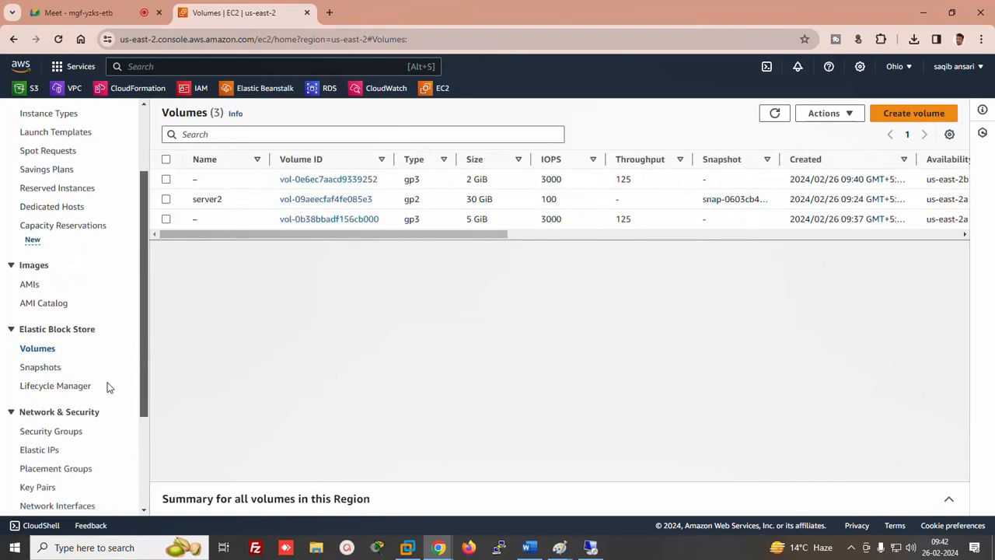
click(32, 372)
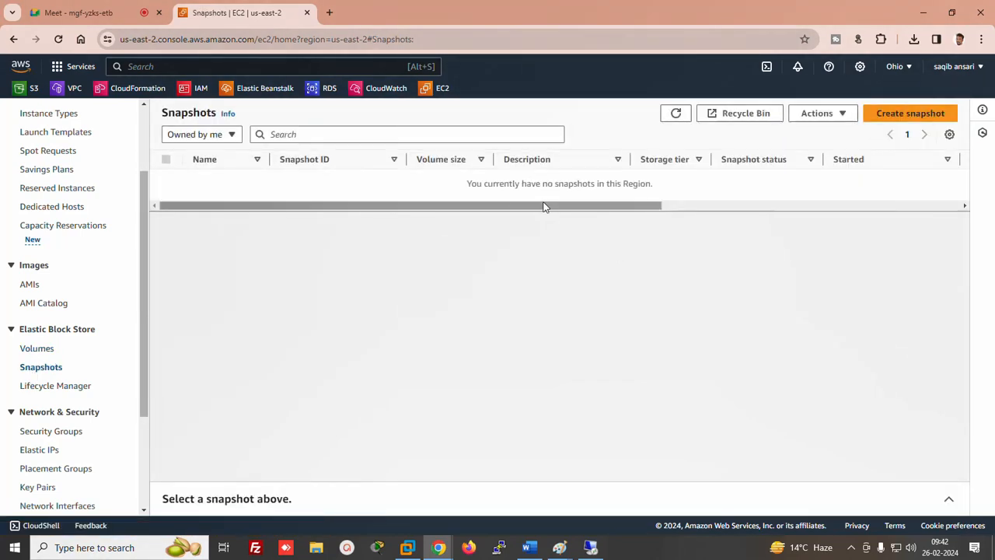
click(31, 351)
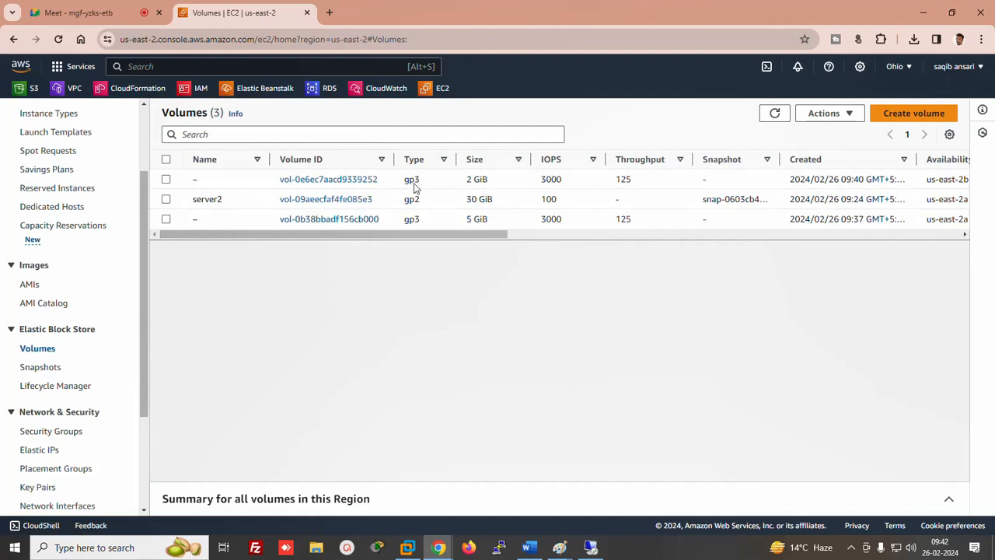
click(166, 180)
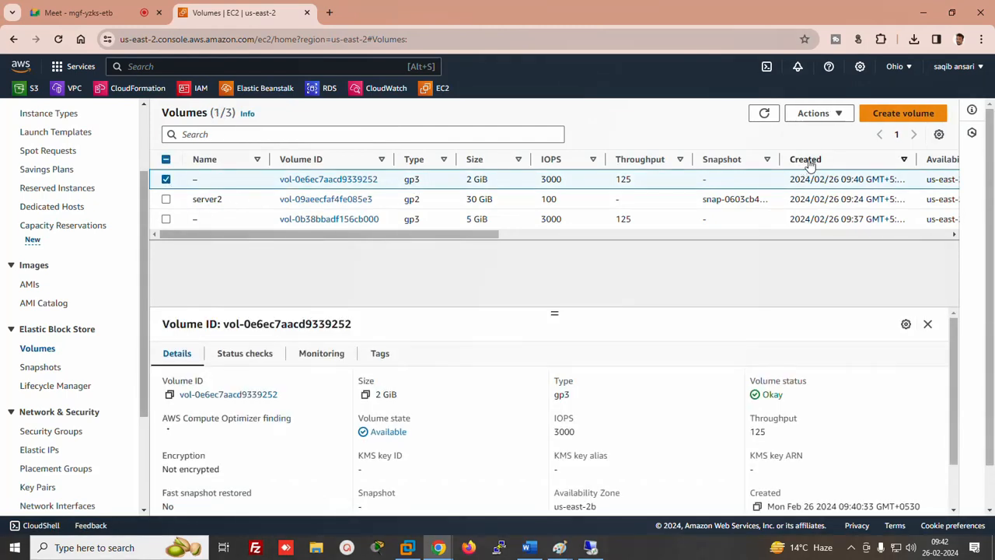
click(812, 120)
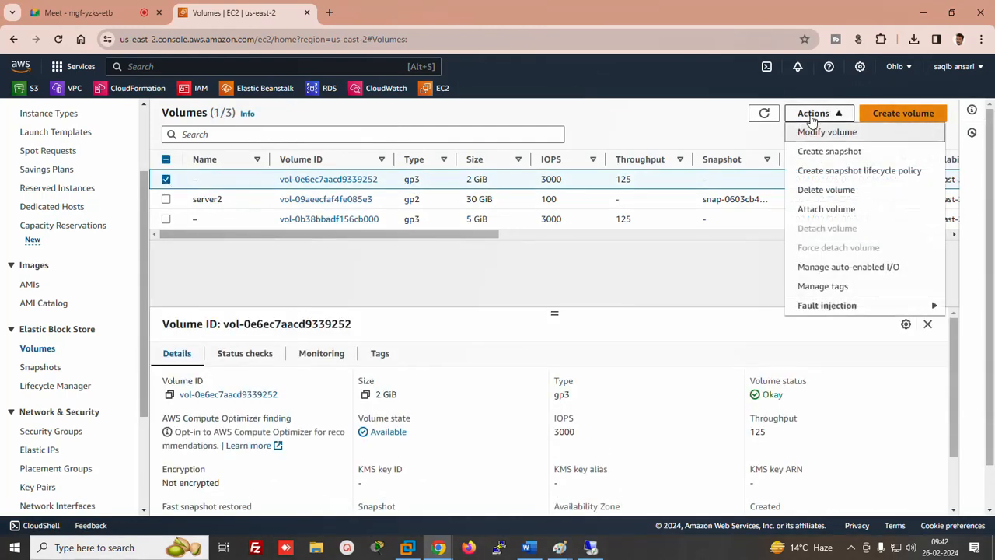
Create a snapshot of the 2 GiB volume described as mysanp and view it under Snapshots
click(827, 151)
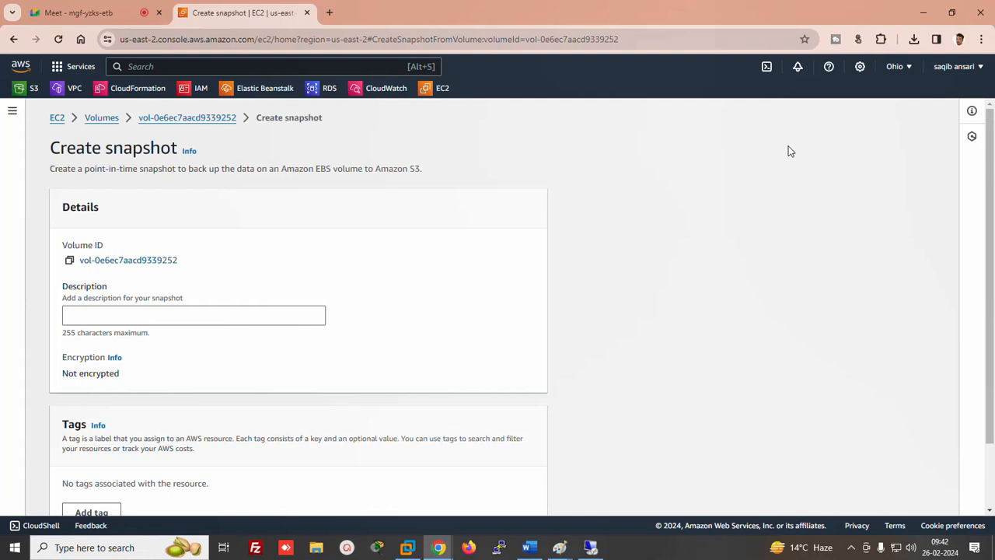
click(216, 317)
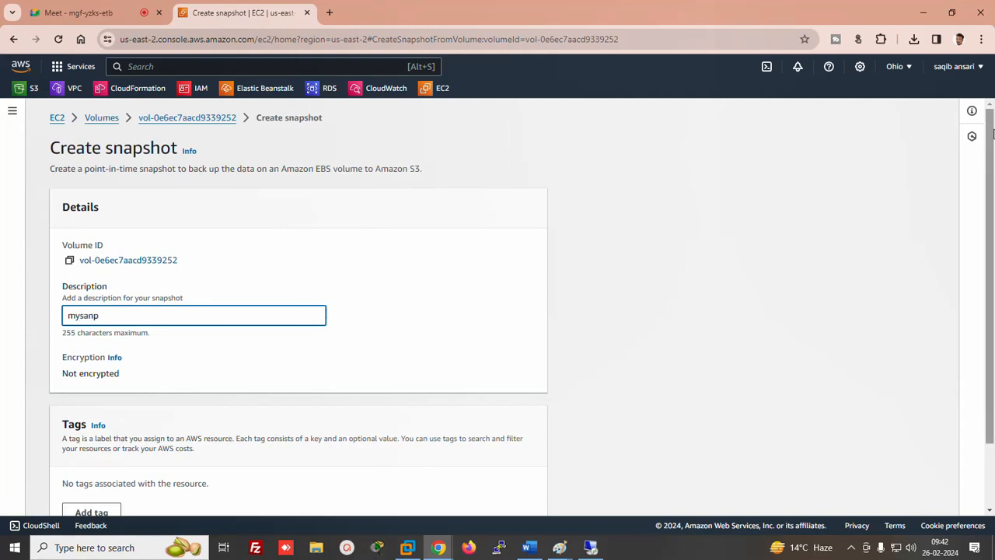
scroll(206, 404, down, 1)
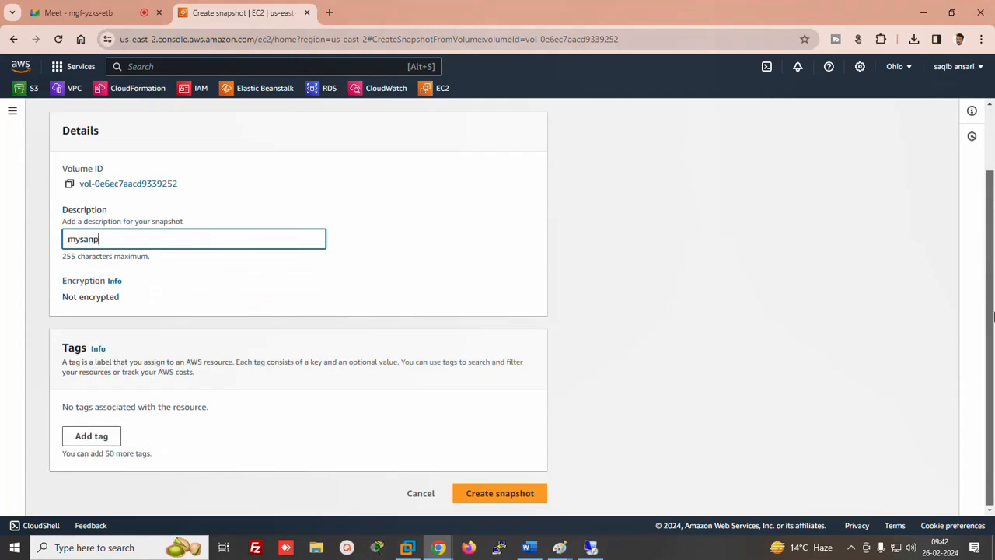
click(483, 496)
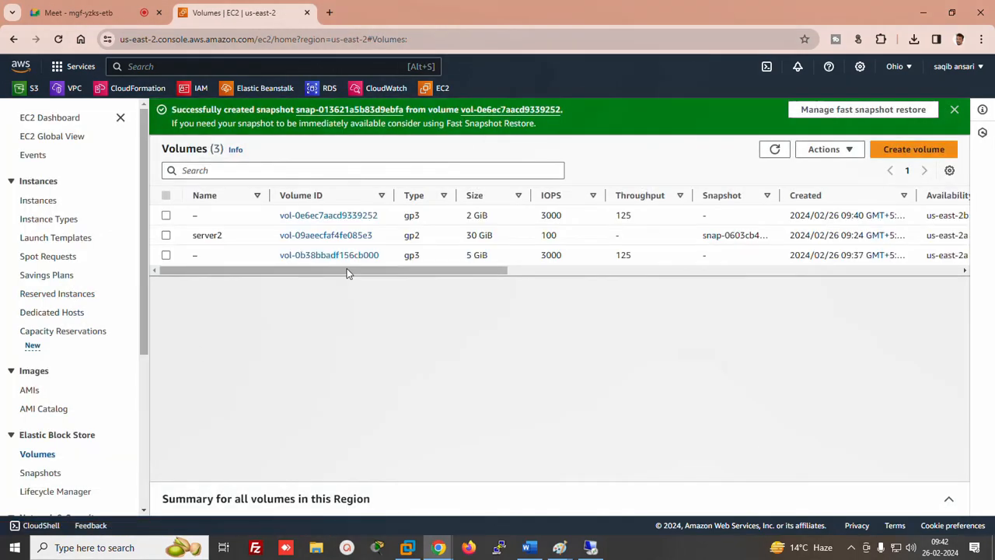
click(40, 473)
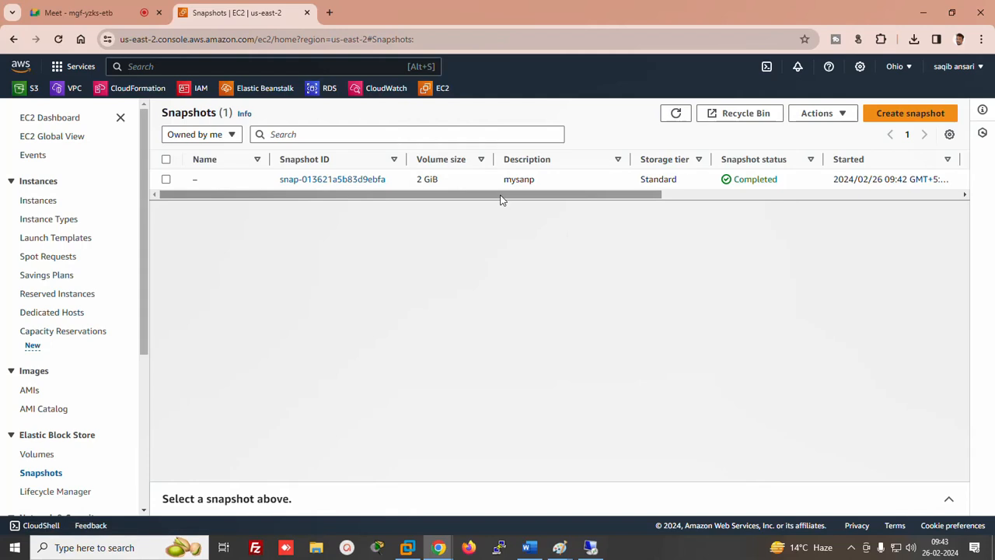
Create a 2 GiB gp3 volume in us-east-2a from the mysanp snapshot
click(166, 180)
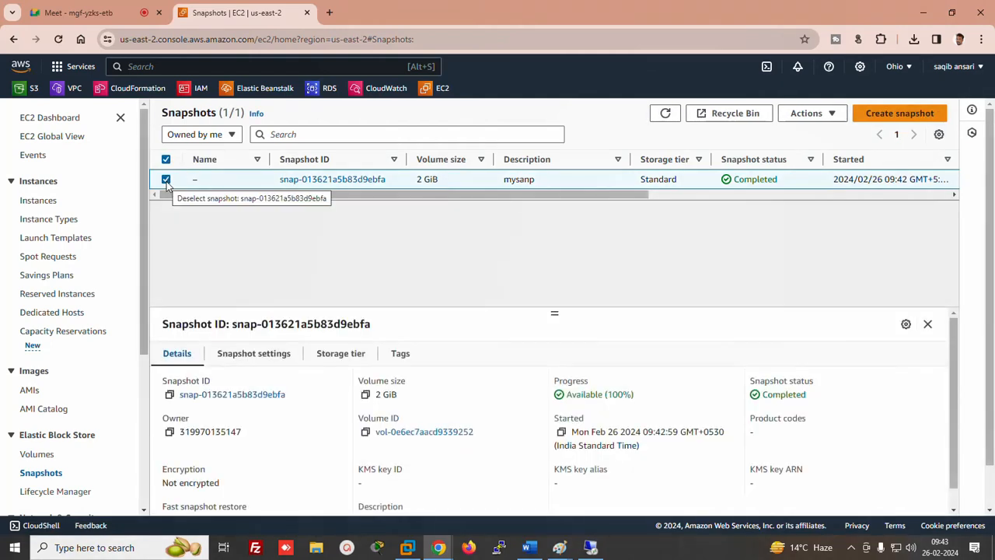
click(808, 113)
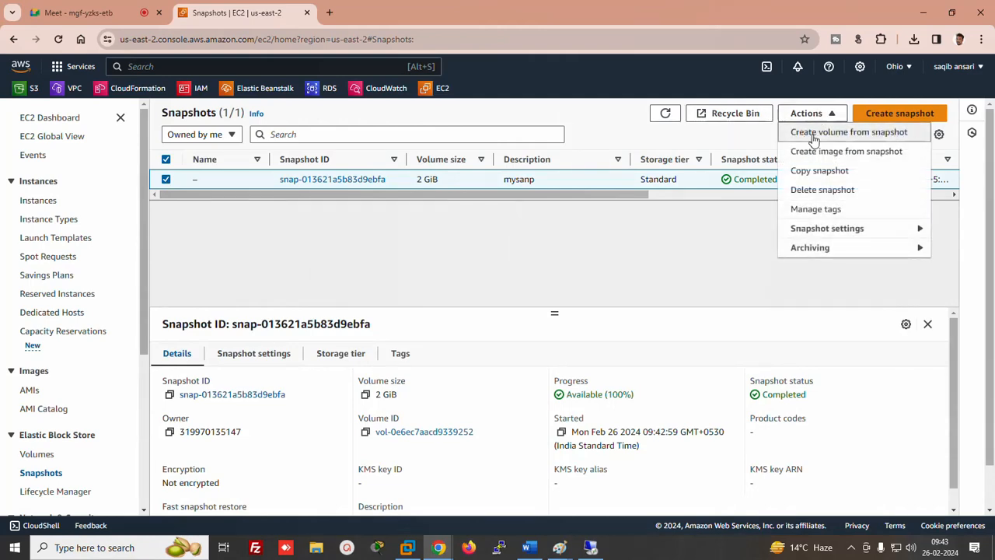
click(838, 134)
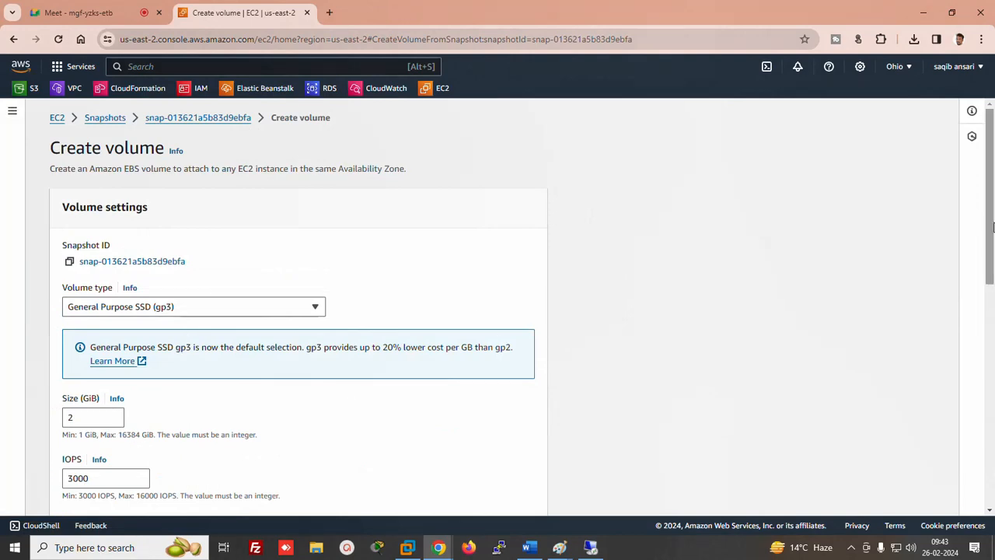
drag(987, 222, 987, 323)
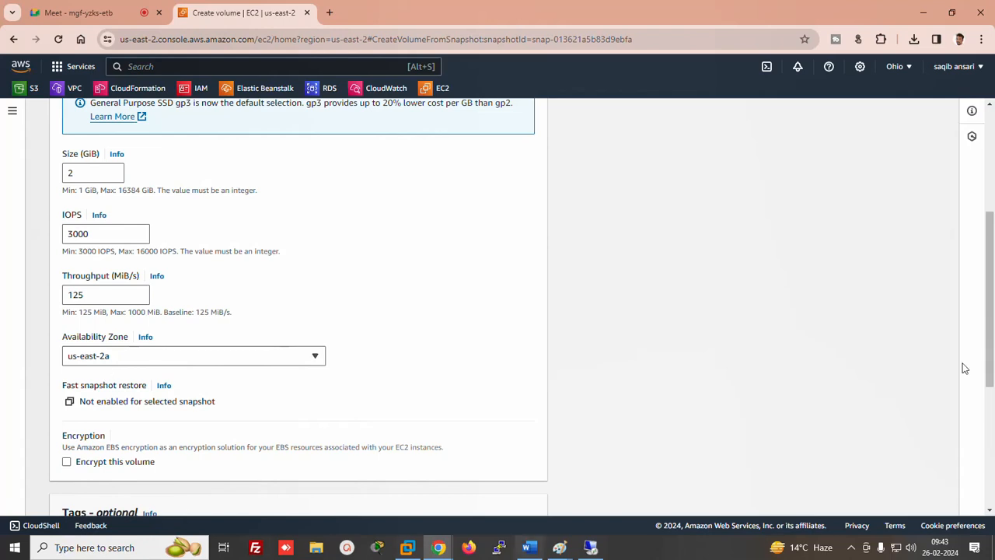
drag(990, 328, 971, 443)
click(513, 501)
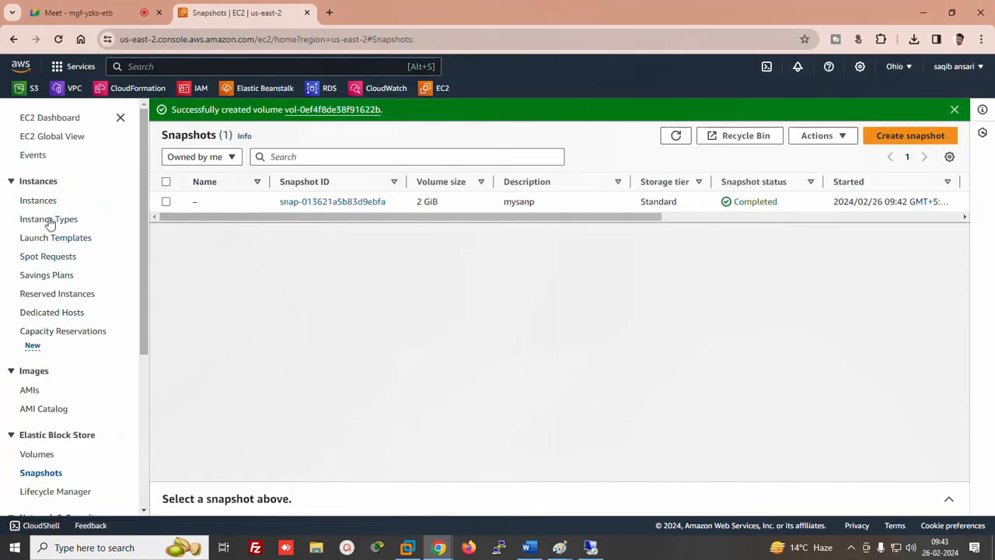
Select the new 2 GiB snapshot-based volume in the Volumes list
click(37, 457)
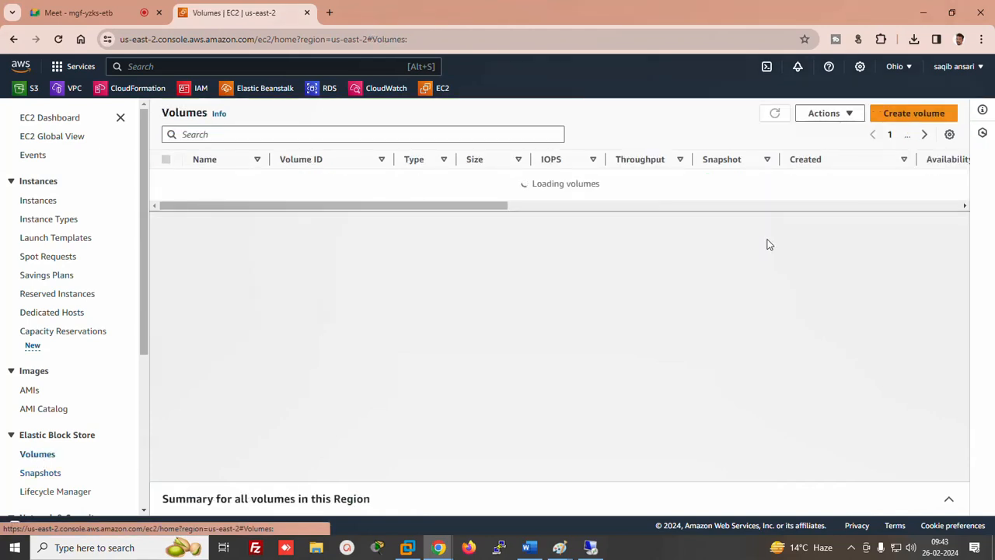
drag(519, 257, 620, 265)
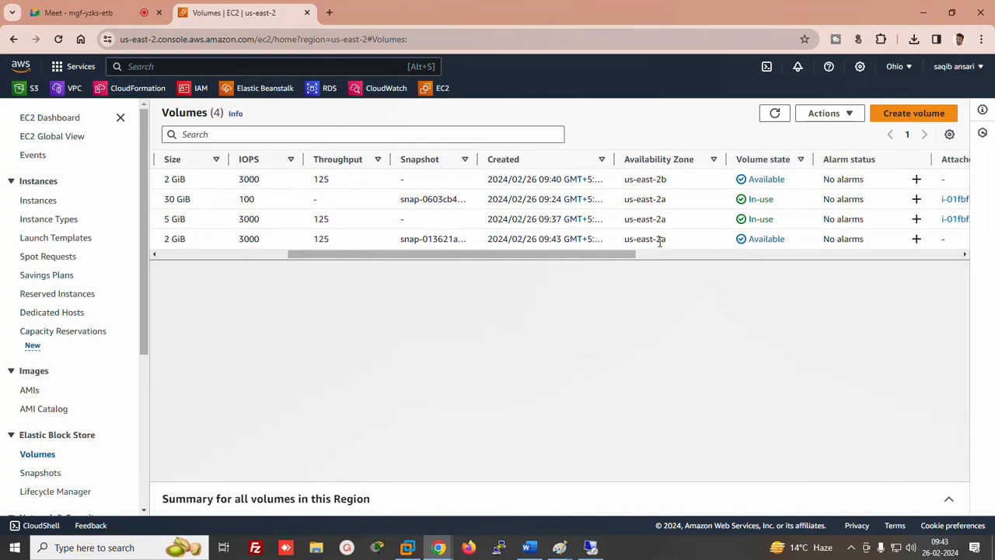
drag(649, 241, 666, 241)
drag(617, 260, 267, 261)
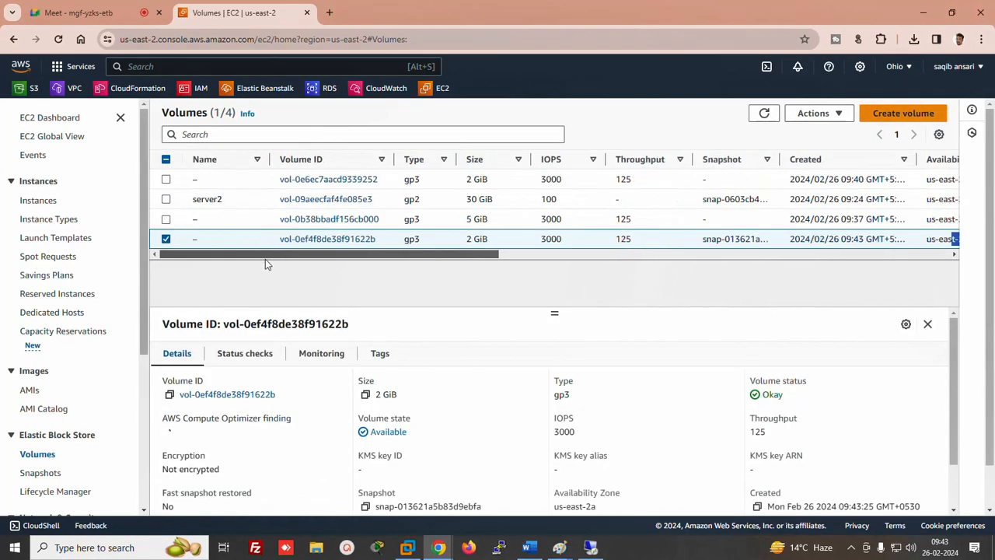
Attach it to the server2 instance as xvdg and refresh the list to see In-use
click(848, 114)
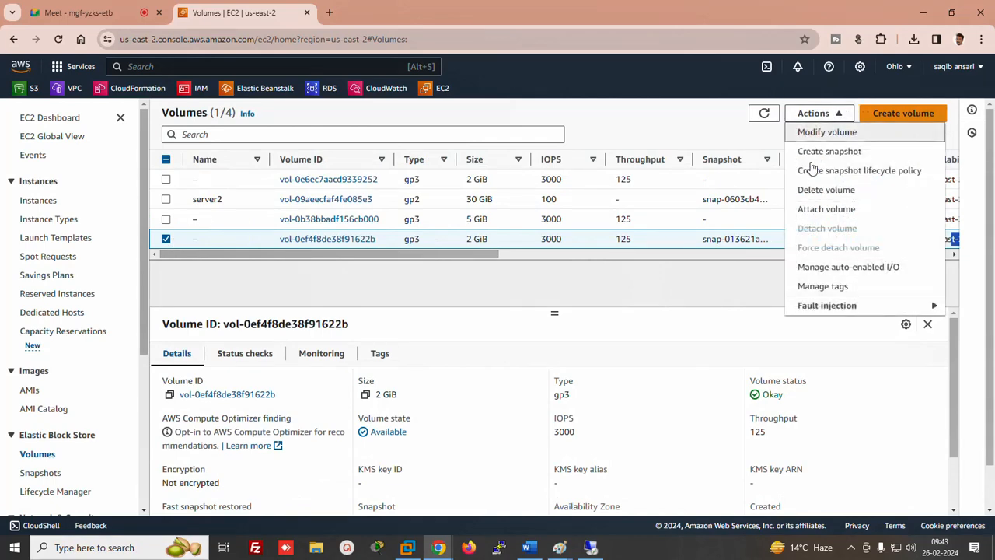
click(817, 210)
click(191, 351)
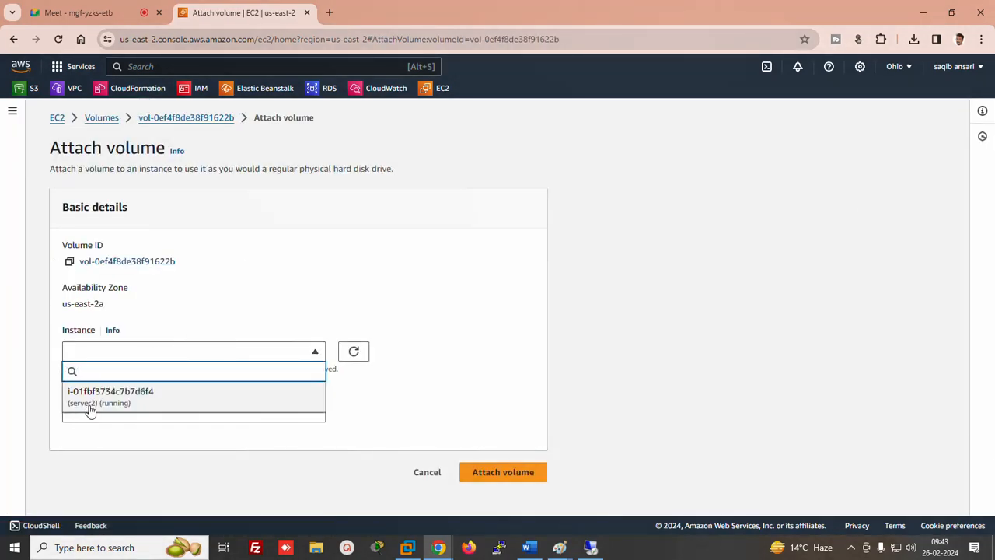
click(91, 406)
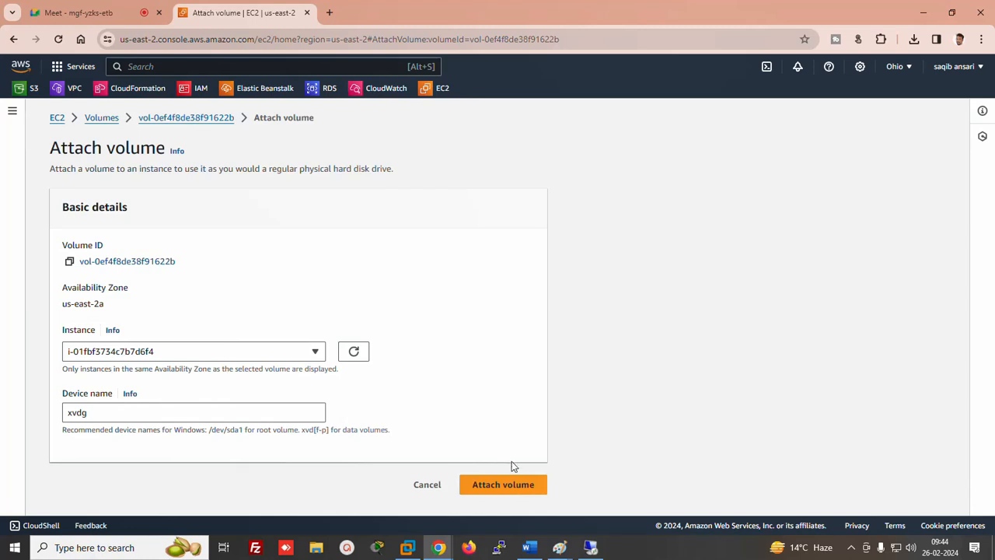
click(499, 484)
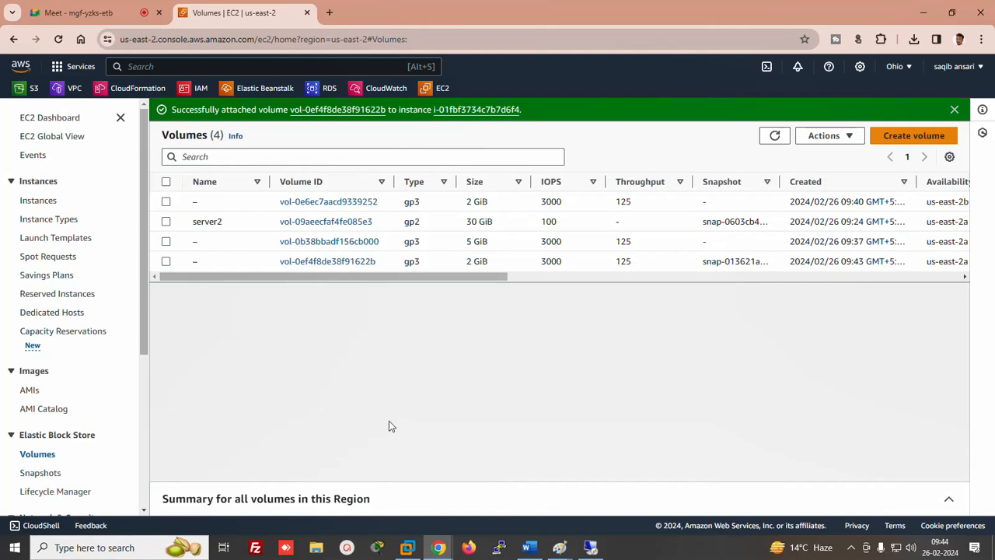
click(774, 135)
drag(403, 277, 597, 285)
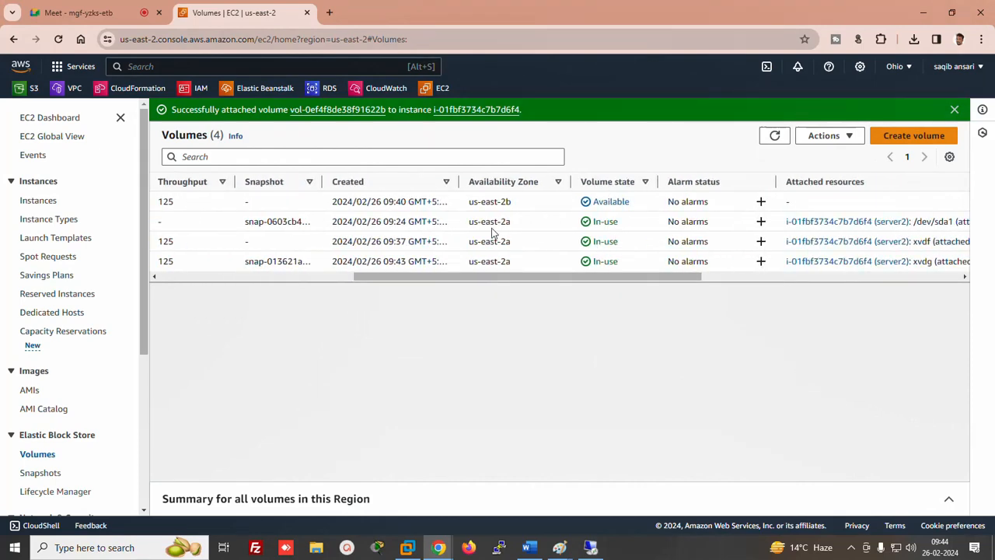
Add a 'LAB5 =' line to the Word notes and bring the Paint zone diagram forward
click(529, 547)
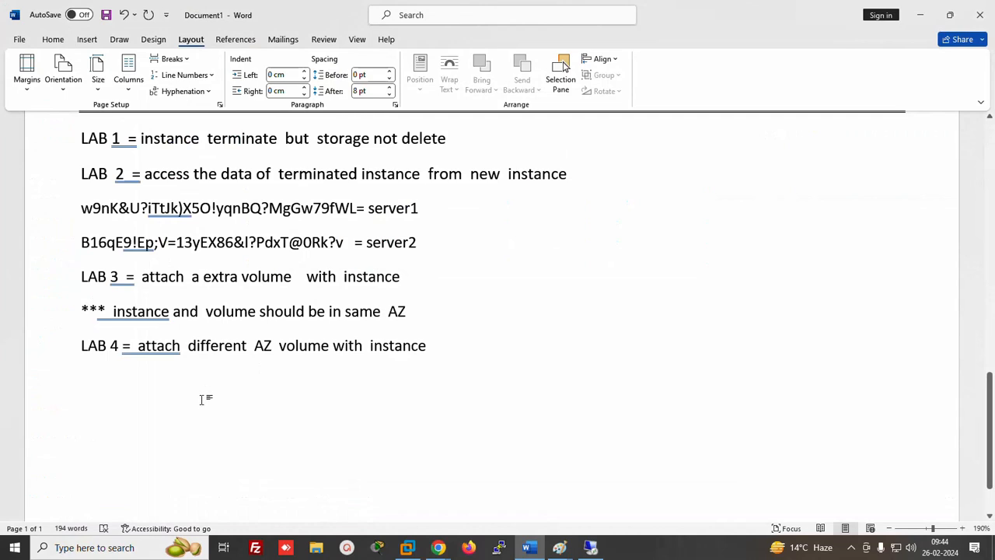
text(LAB)
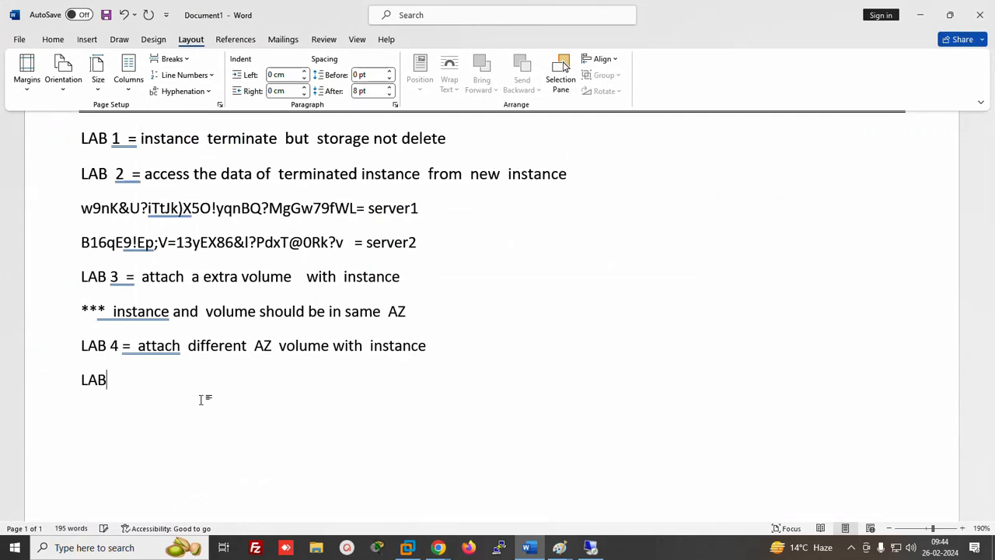
text(5  =)
mouse_move(559, 547)
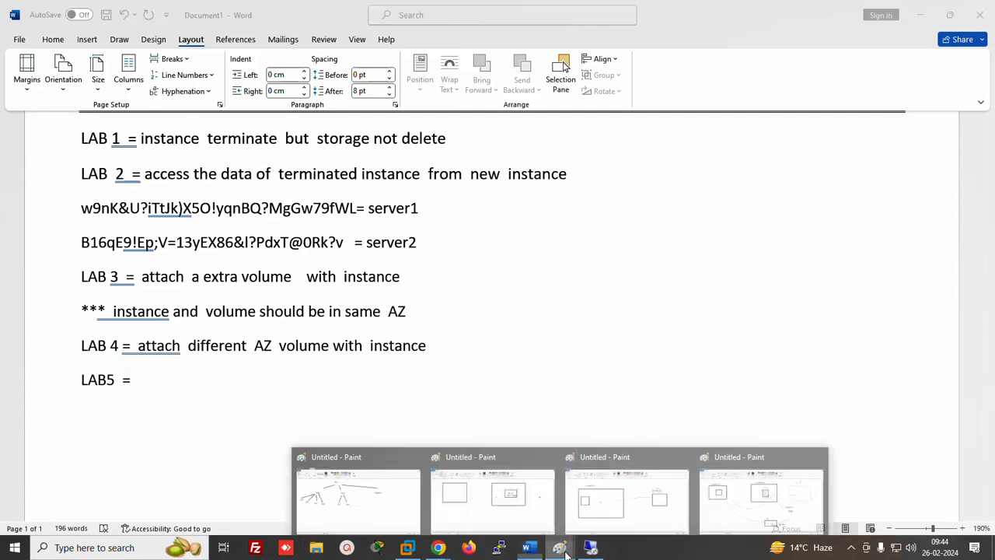
click(731, 495)
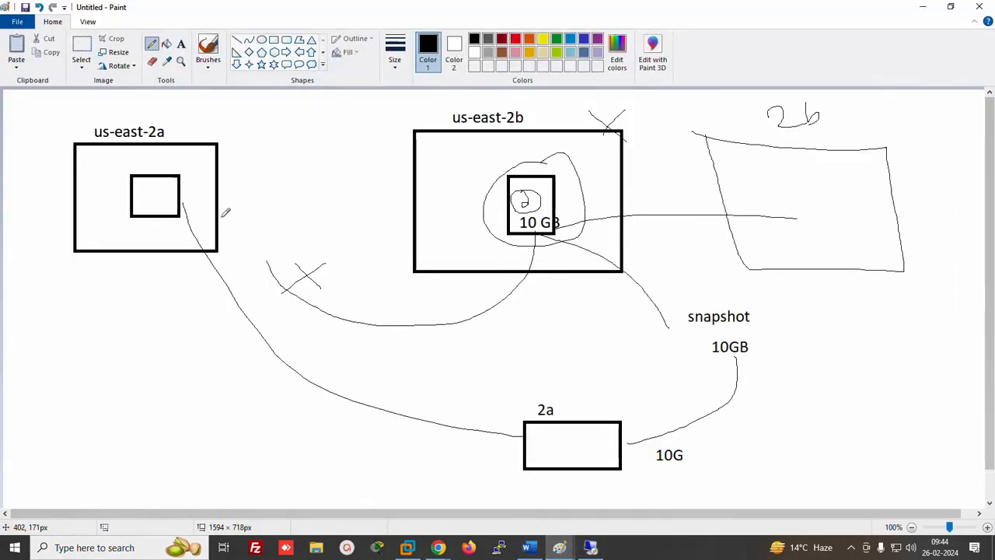
Write and circle 10GB under us-east-2a, link it to the X mark, then type 'increae' in Word
mouse_move(98, 284)
mouse_down()
mouse_move(110, 315)
mouse_move(126, 287)
mouse_move(161, 306)
mouse_move(183, 266)
mouse_move(180, 290)
mouse_up()
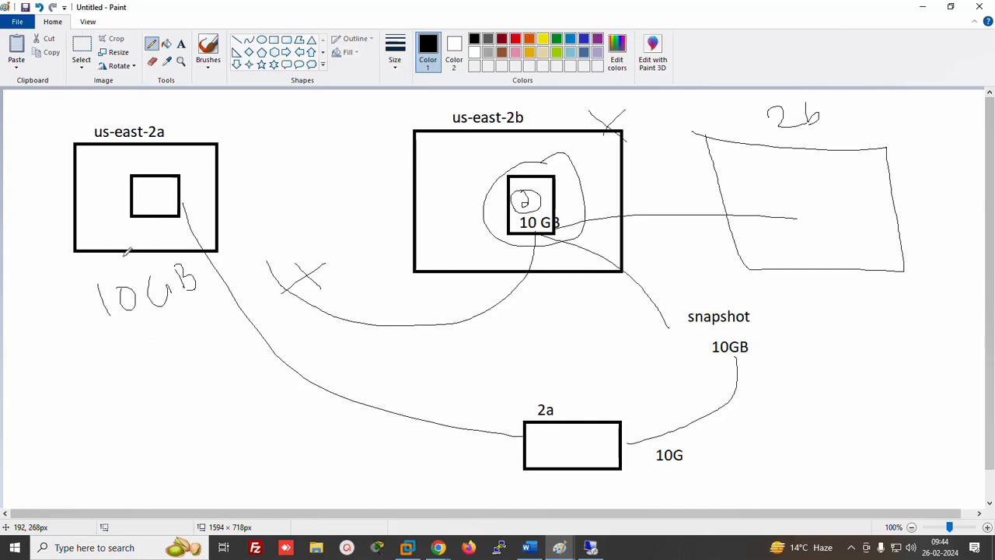
mouse_move(98, 280)
mouse_down()
mouse_move(199, 263)
mouse_move(85, 320)
mouse_move(107, 273)
mouse_up()
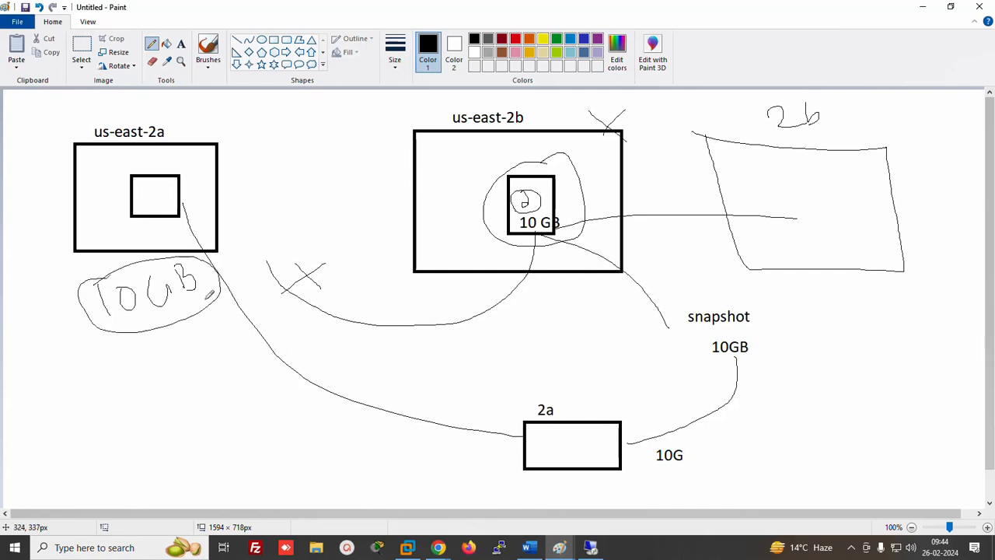
drag(206, 300, 295, 292)
drag(180, 316, 236, 341)
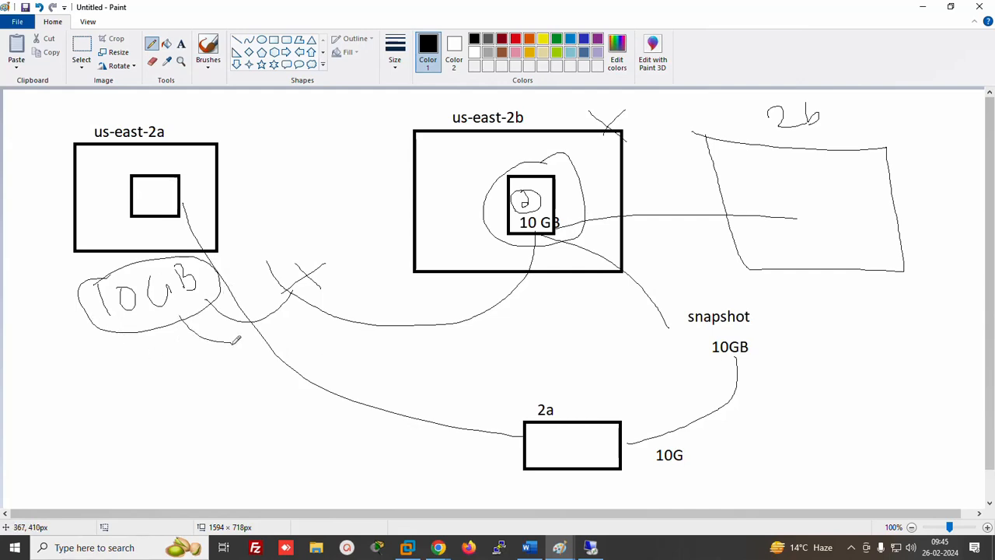
click(528, 547)
text(increae)
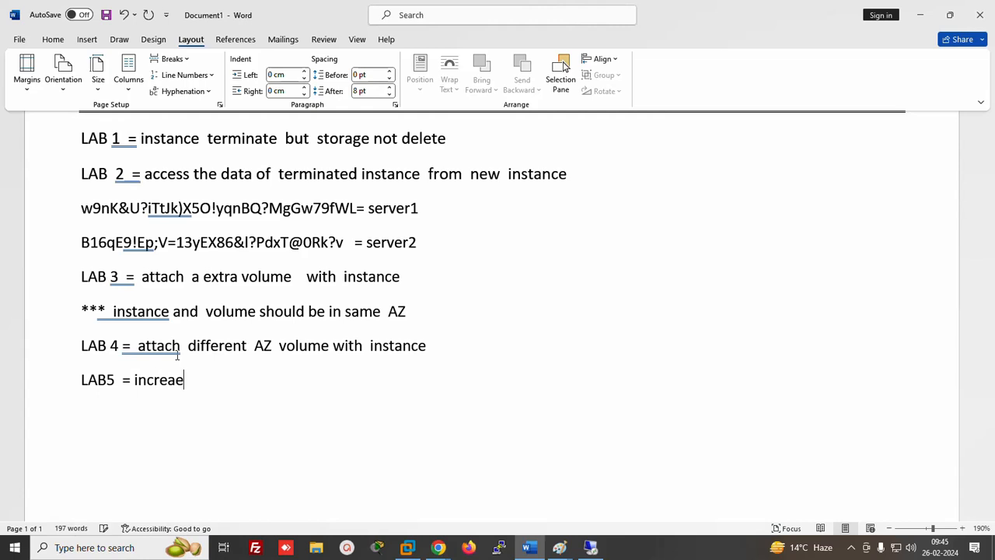
Correct the LAB5 note to read 'increase the storage' and bring the AWS Volumes page back
key(BackSpace)
key(BackSpace)
text(ase the st)
text(orgae)
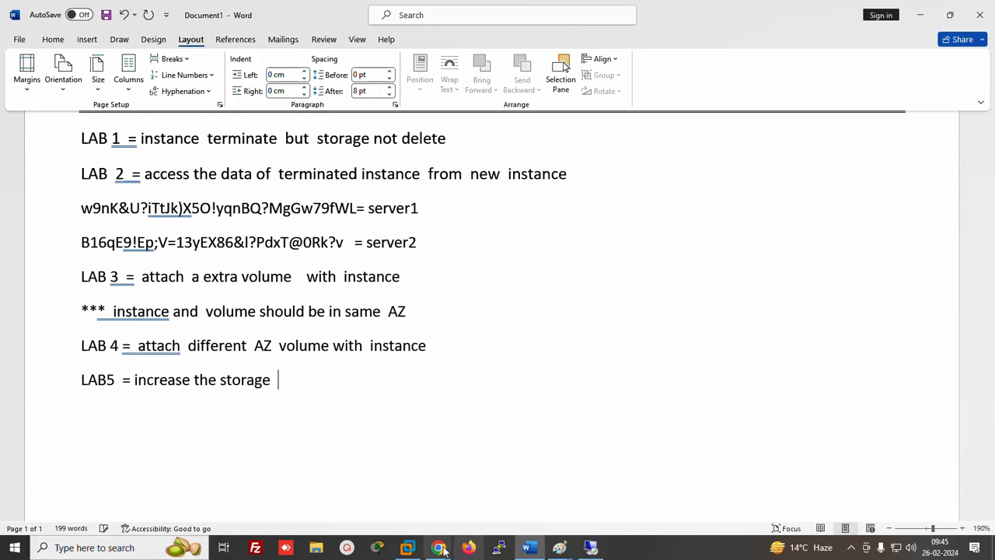
mouse_move(438, 547)
click(362, 510)
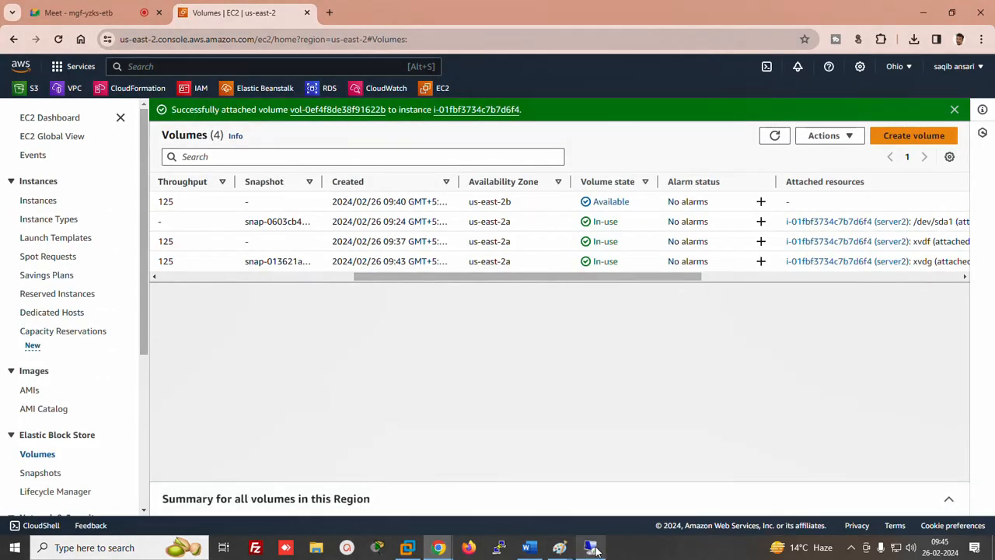
On the remote server, bring Disk 2 online and initialize it
click(587, 548)
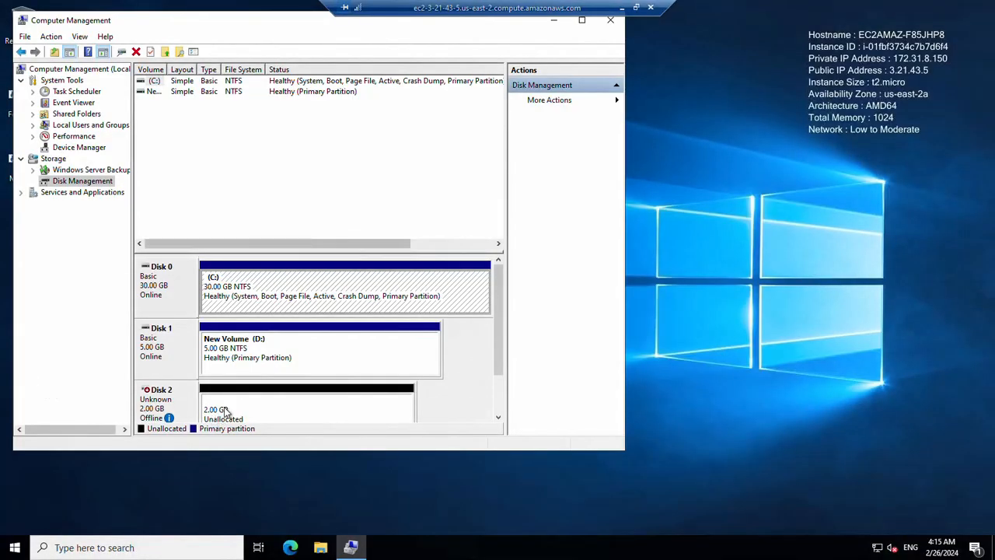
click(153, 398)
right_click(154, 398)
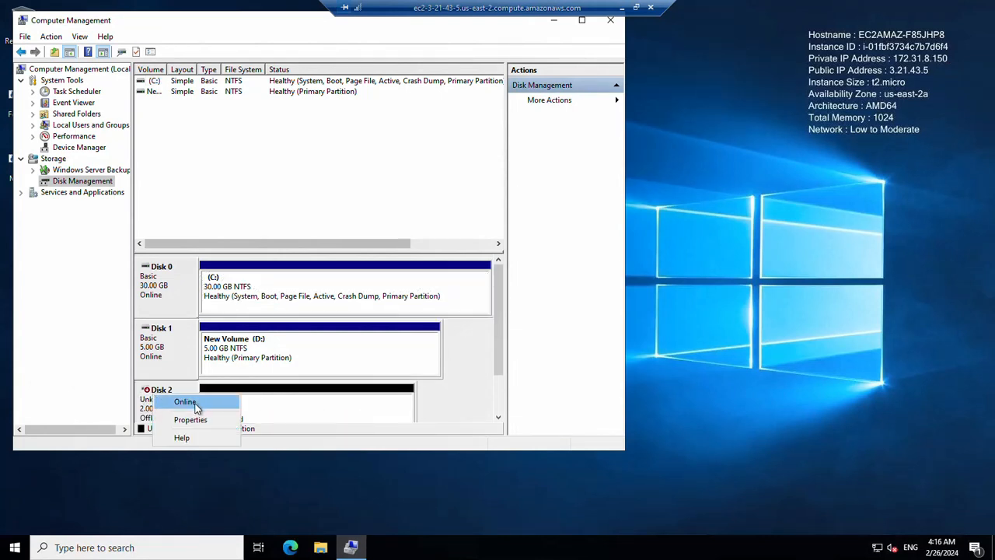
click(191, 403)
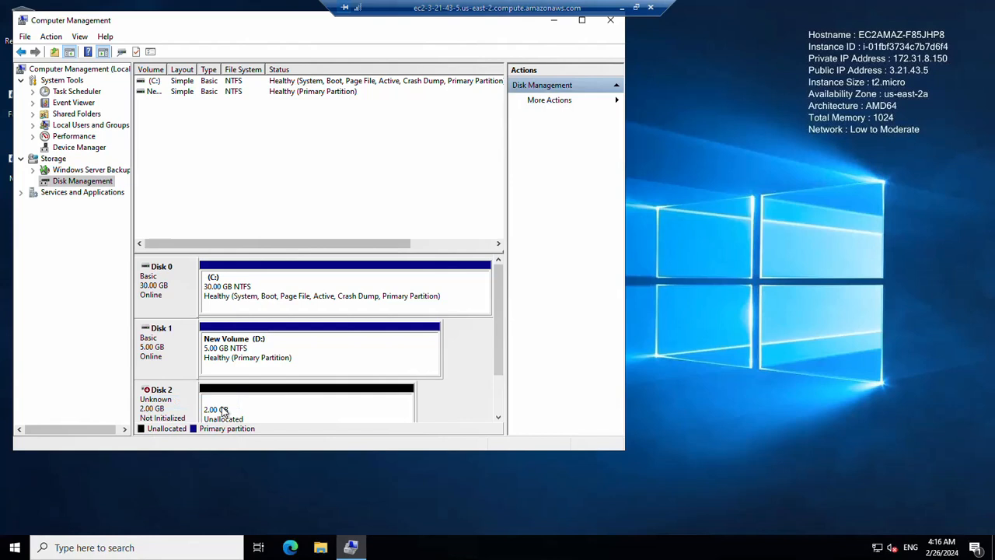
right_click(172, 404)
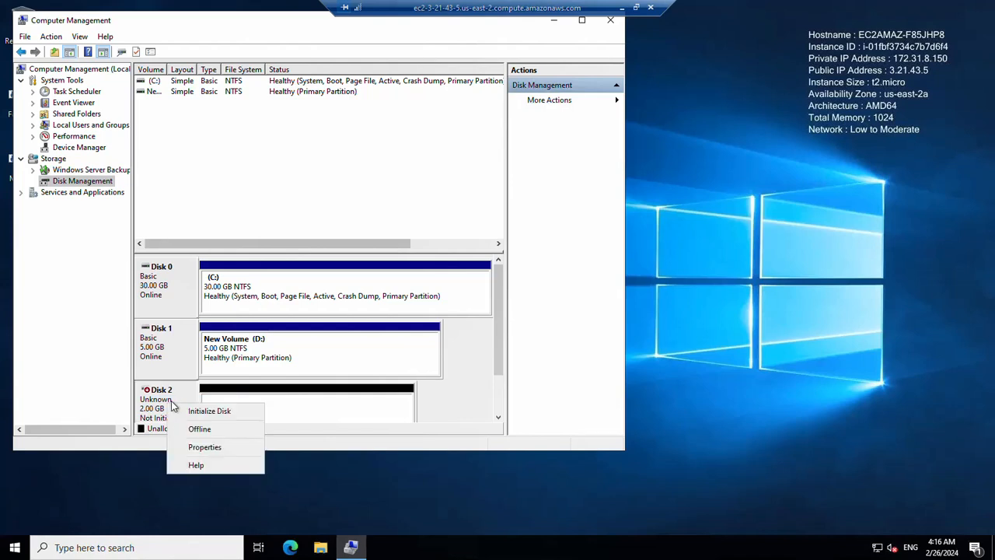
click(211, 410)
key(Return)
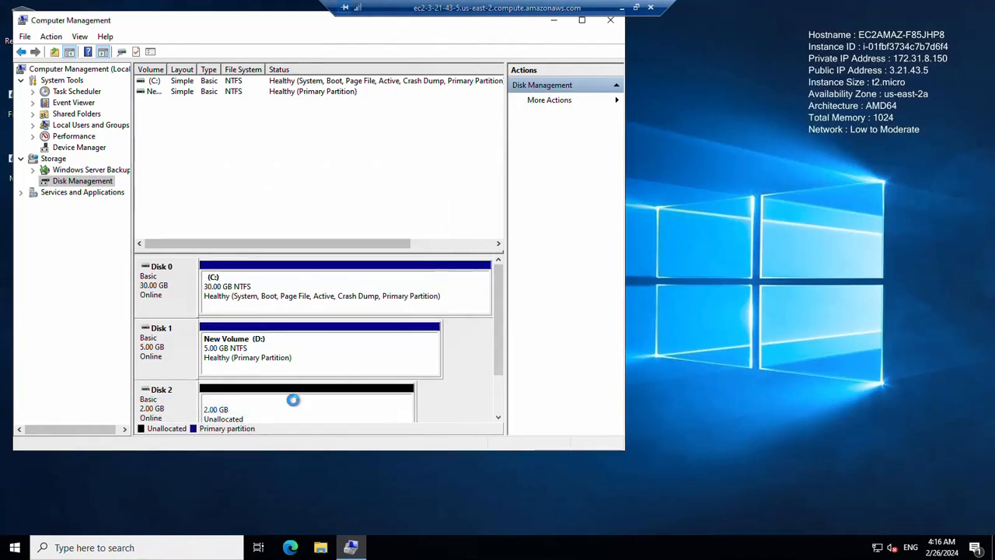
Format Disk 2's unallocated space as New Volume (E:), check it in This PC, and return to AWS
right_click(293, 401)
click(336, 409)
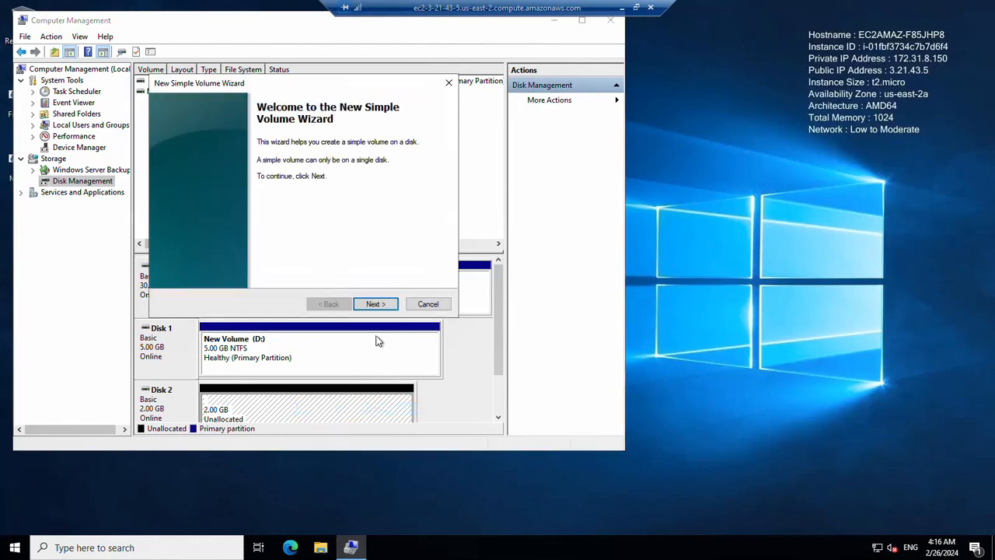
click(378, 305)
click(379, 305)
click(378, 304)
click(377, 305)
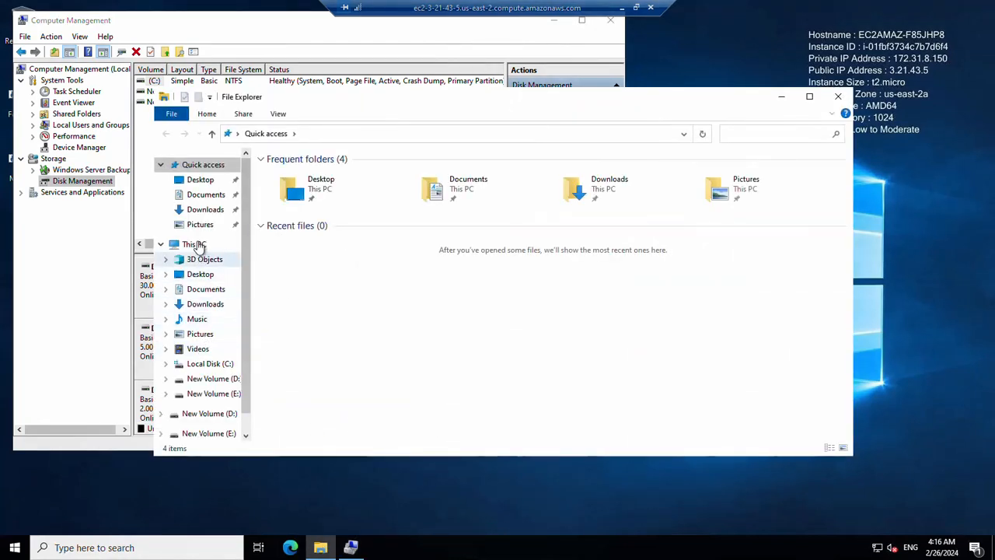
click(196, 245)
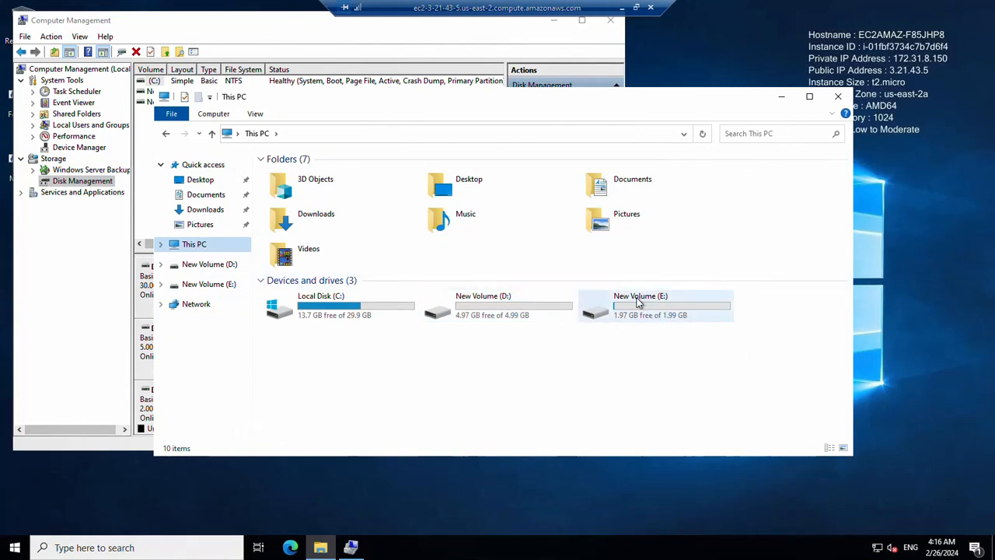
click(621, 8)
drag(375, 278, 160, 289)
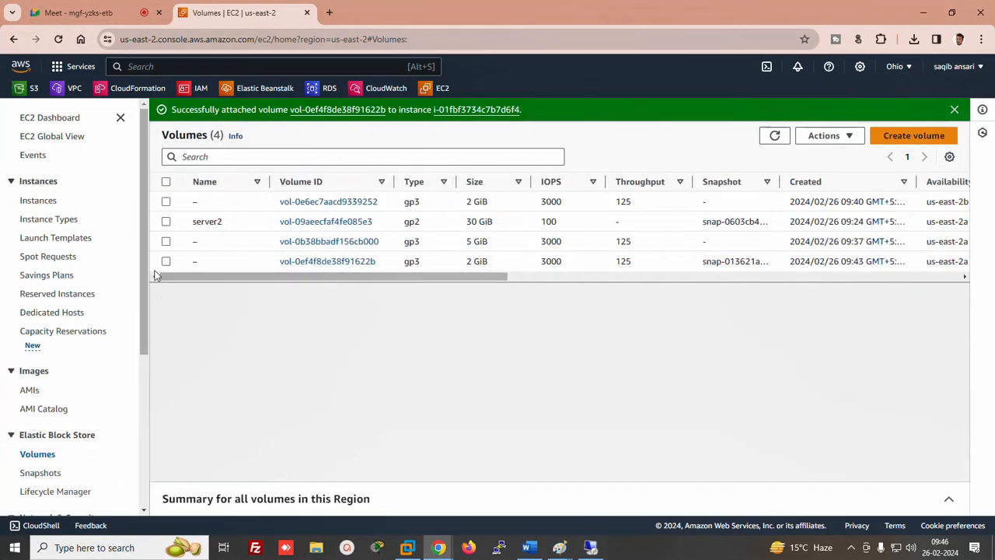
Modify the attached 2 GiB volume's size to 10 GiB and confirm the change
click(166, 262)
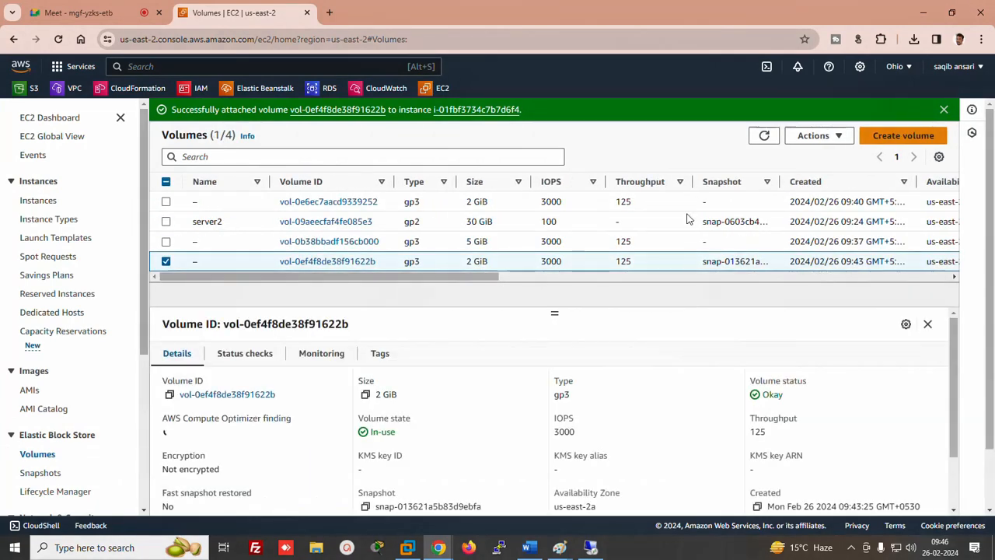
click(814, 137)
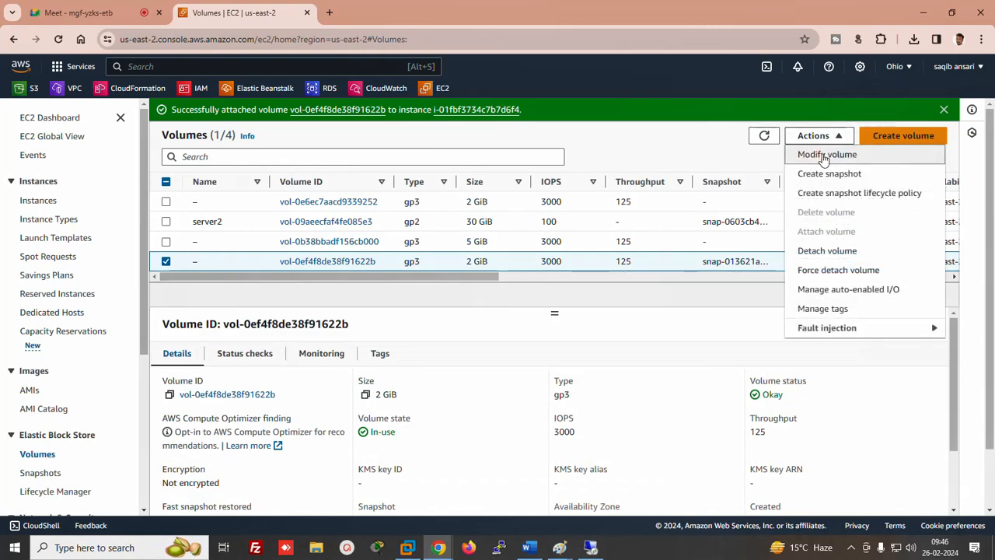
click(825, 155)
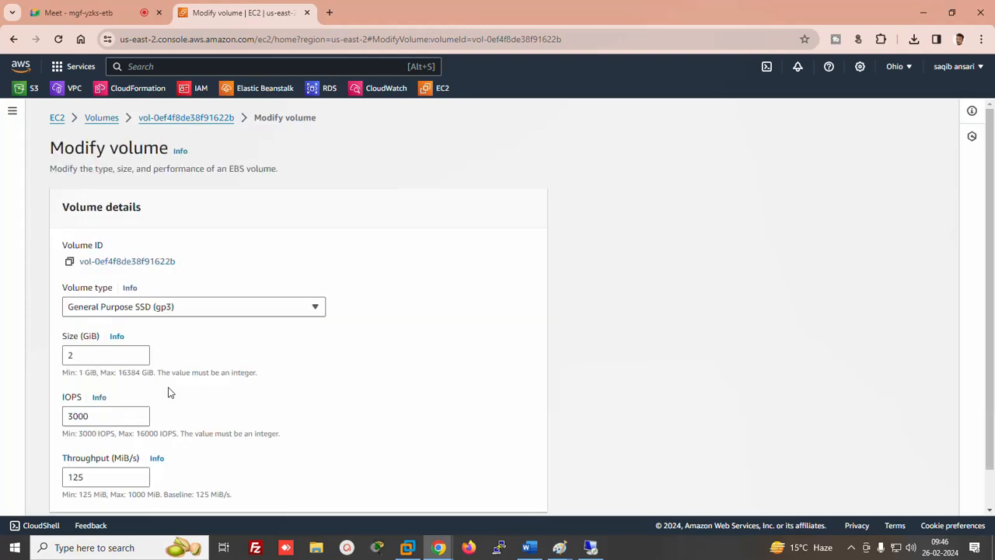
click(83, 354)
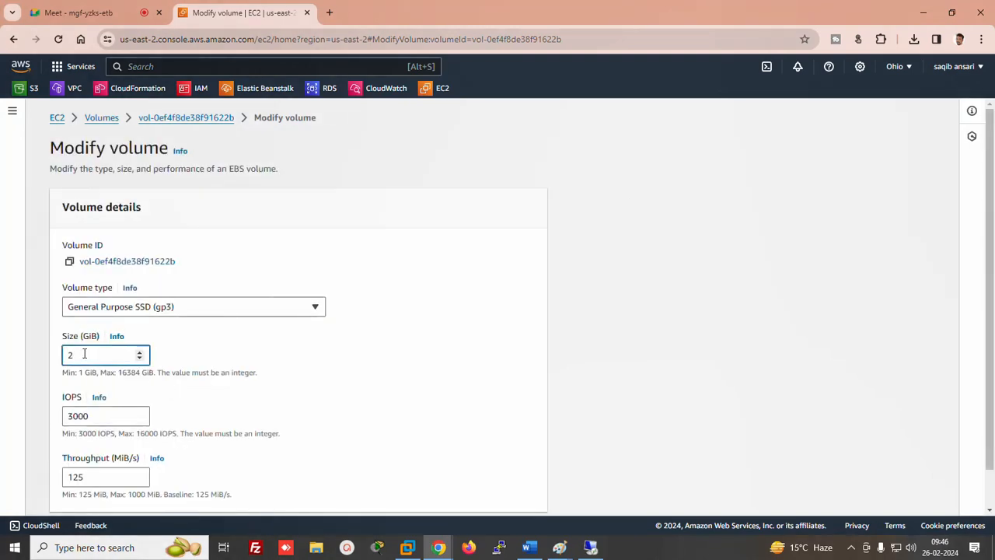
key(BackSpace)
text(10)
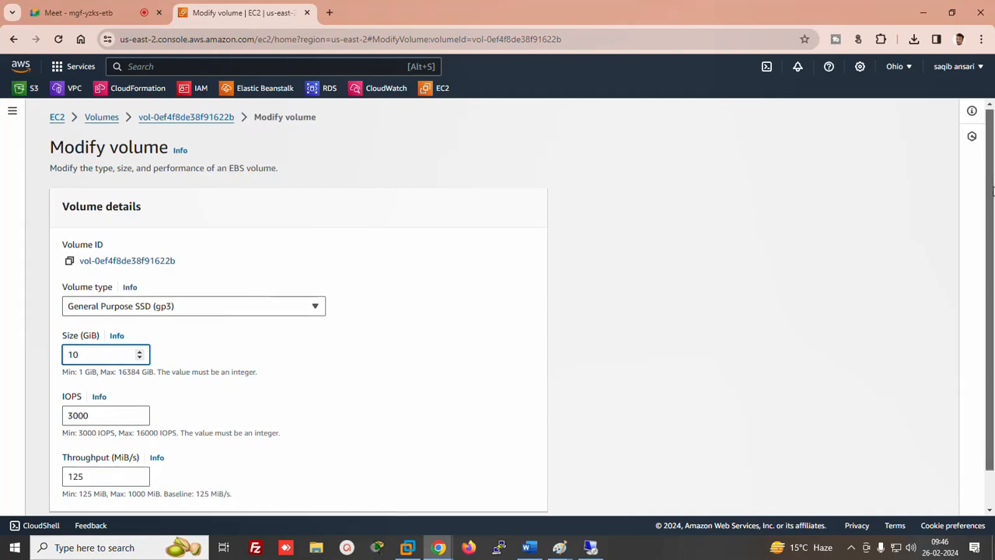
scroll(500, 477, down, 1)
click(519, 494)
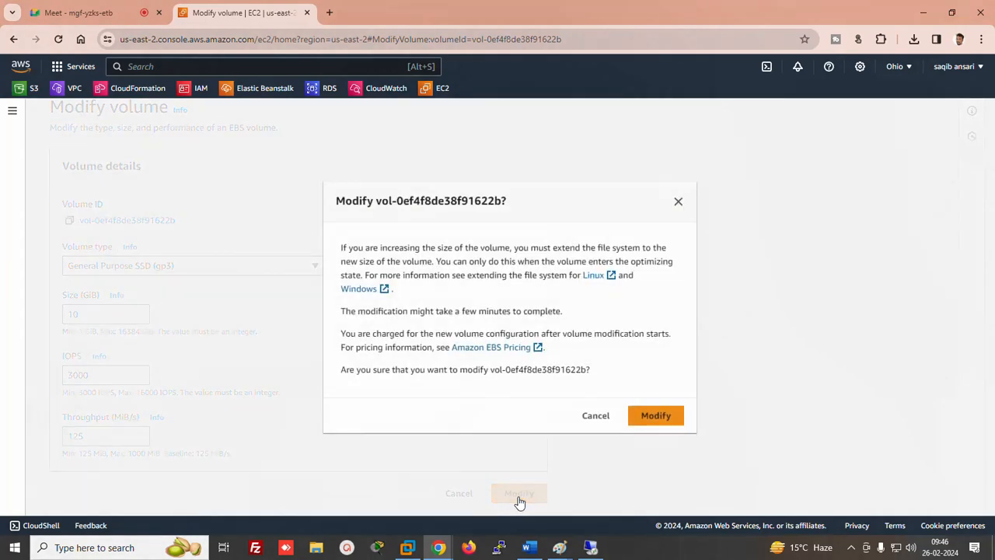
click(657, 414)
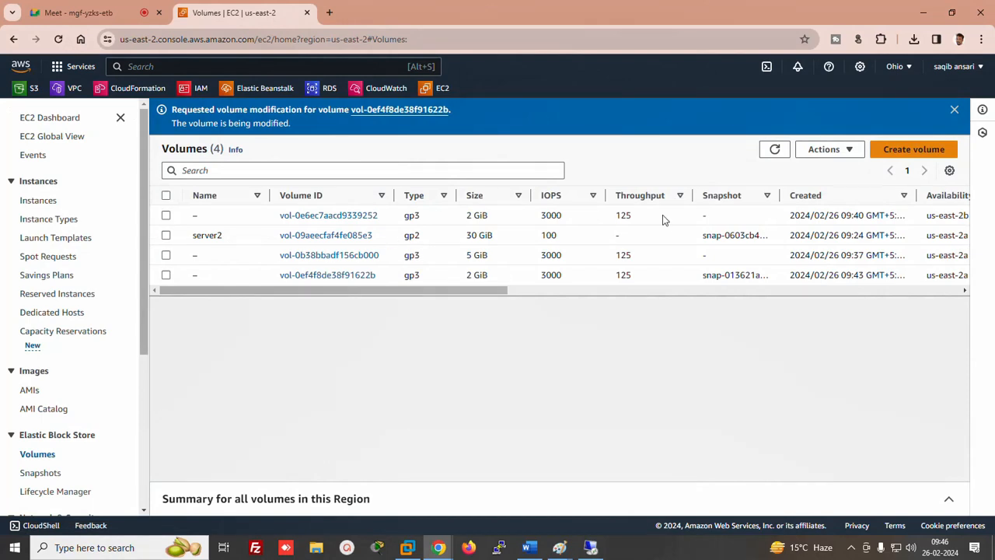
Refresh the volumes list to check the volume now shows 10 GiB
click(771, 151)
drag(471, 275, 505, 278)
click(506, 276)
click(590, 547)
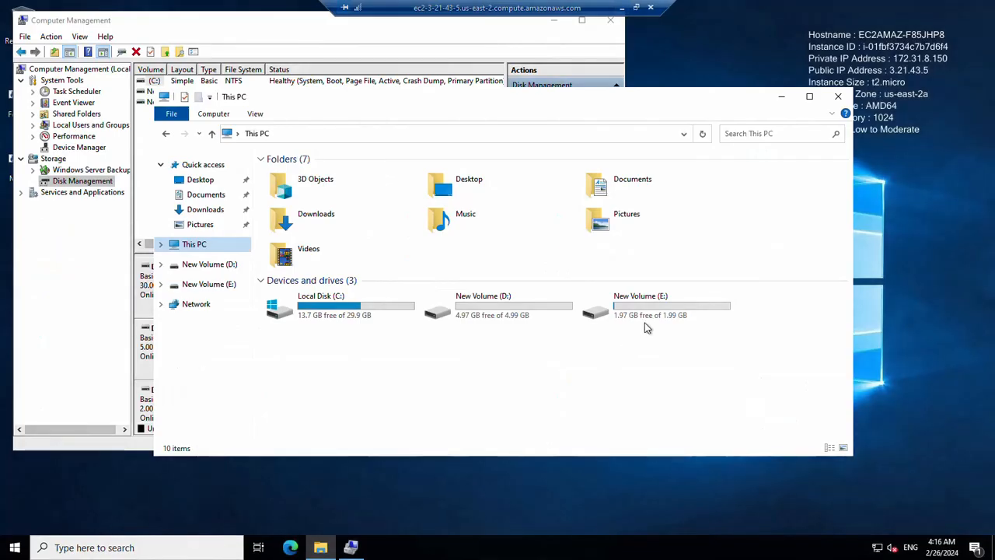
Extend drive E: into the unallocated 8 GB in Disk Management
click(351, 546)
click(349, 544)
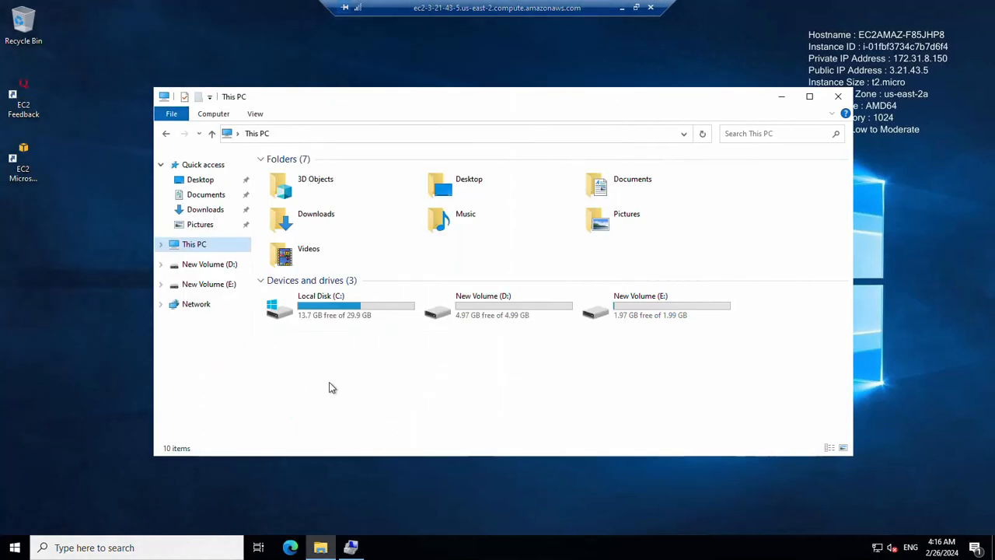
click(350, 547)
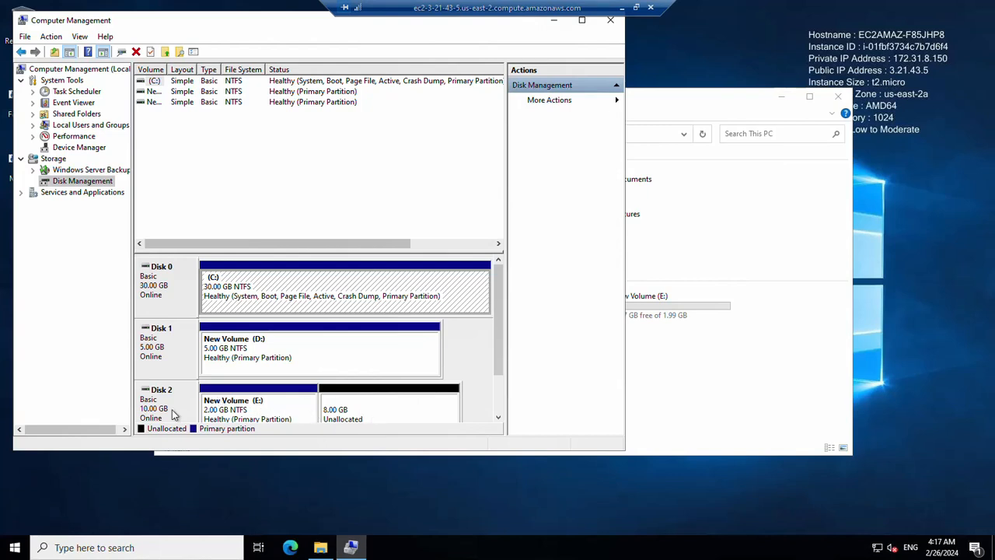
right_click(246, 406)
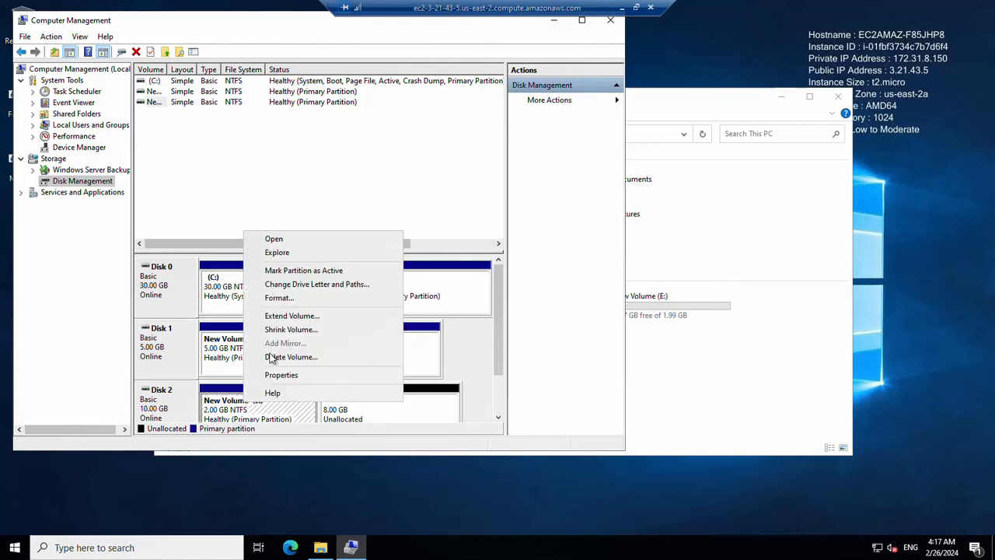
click(282, 316)
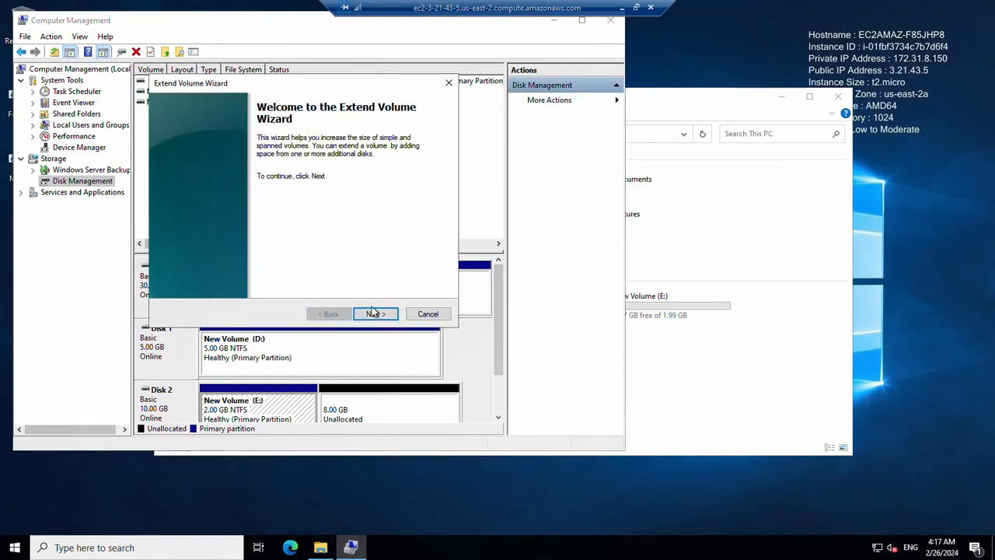
click(374, 313)
click(375, 314)
click(371, 313)
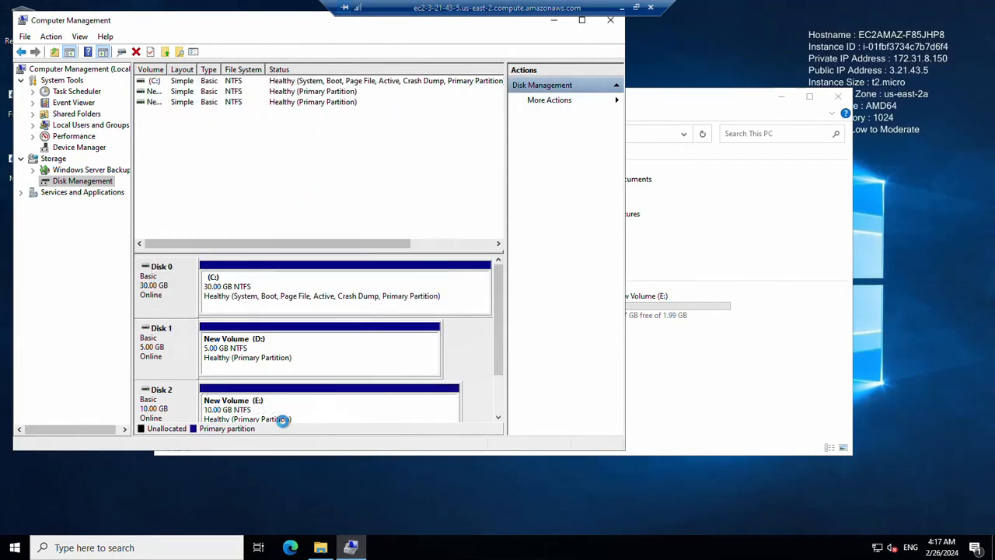
Refresh This PC to see E: at 9.99 GB, then return to the AWS volumes list
click(320, 547)
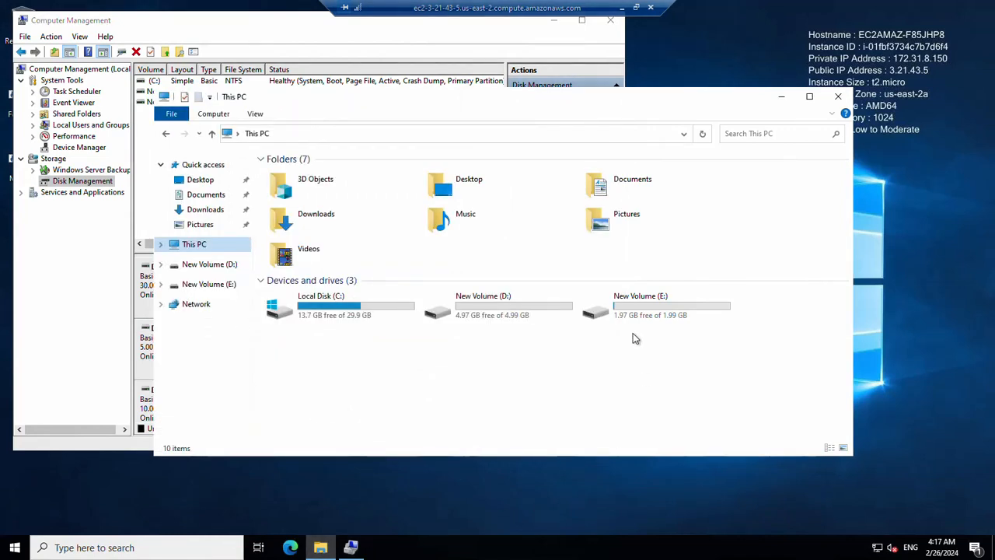
right_click(663, 354)
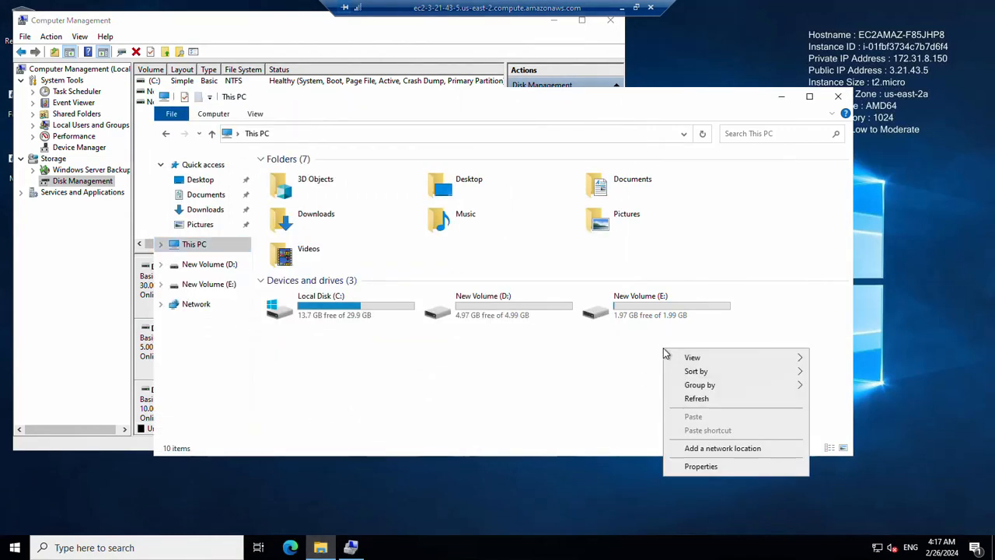
click(683, 400)
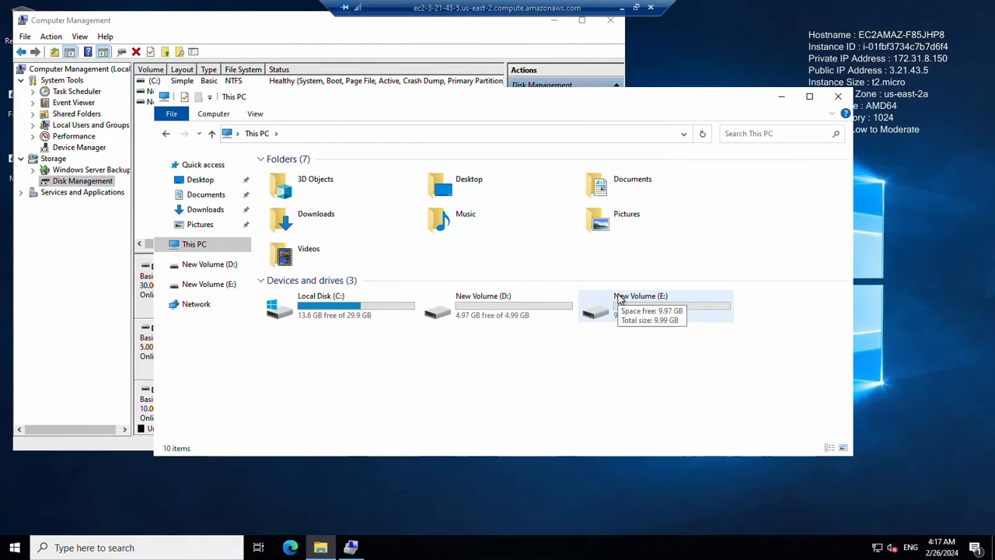
click(622, 7)
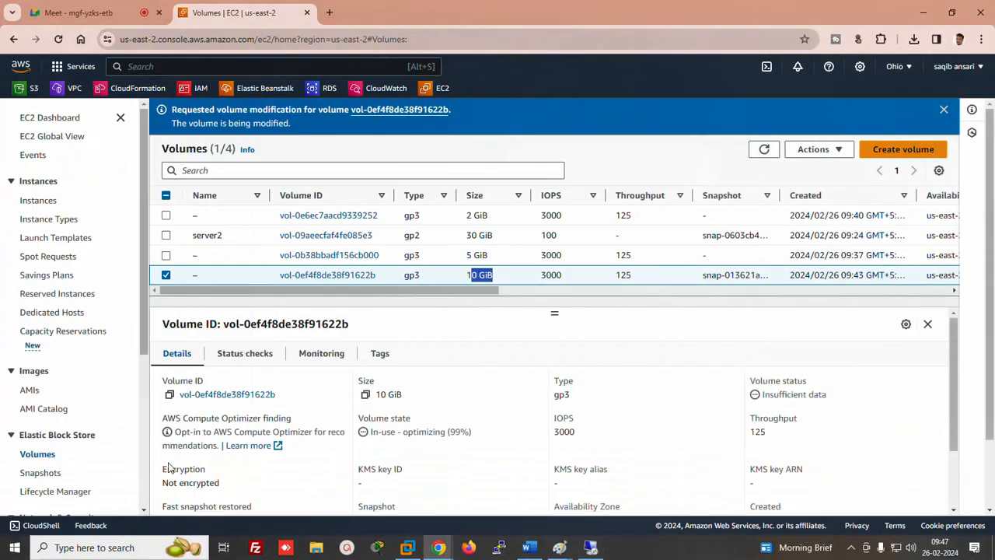
Add a 'Lab 6 = decrease the storage' line below LAB5 in the Word notes, then go back to the AWS Volumes page
click(528, 548)
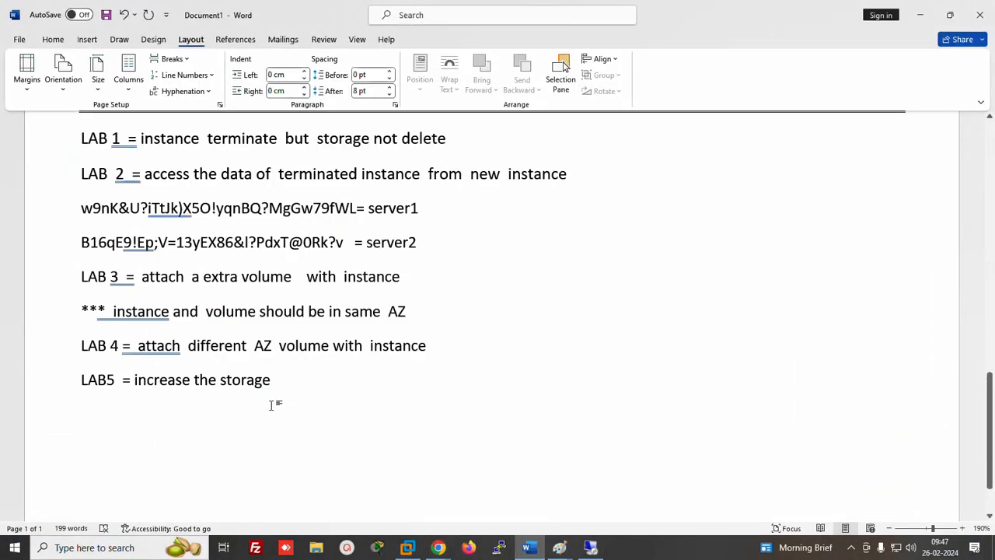
key(Return)
text(Lab )
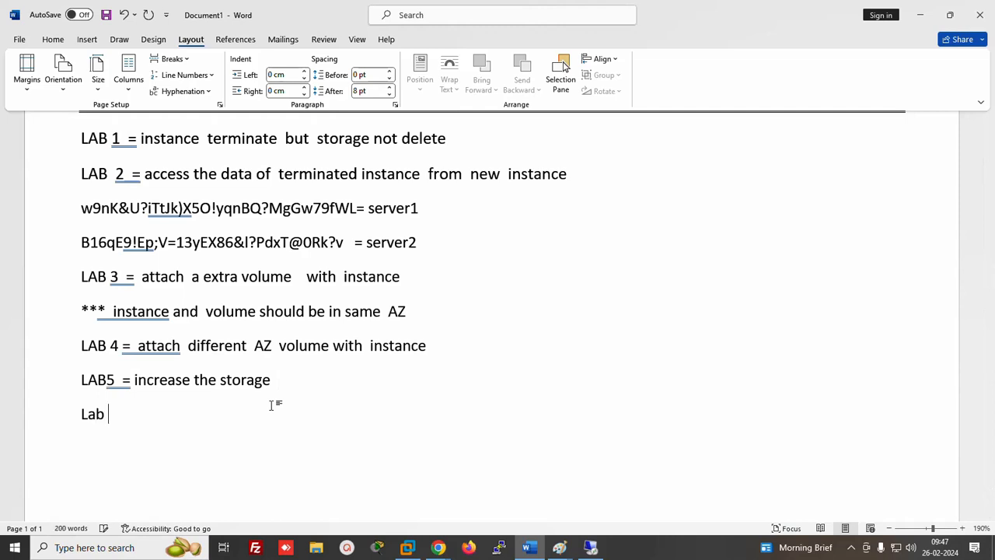
text(6 = decrease t)
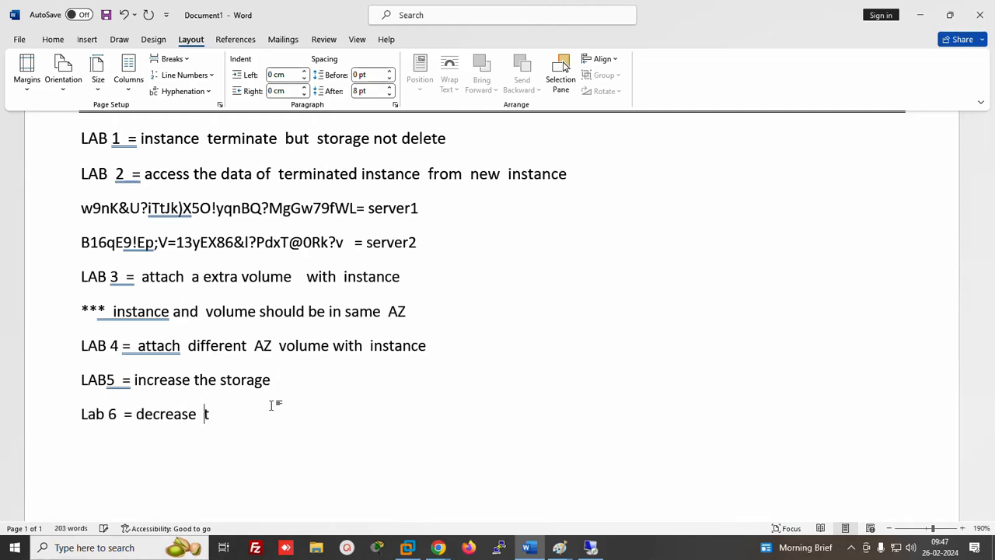
text(he storage)
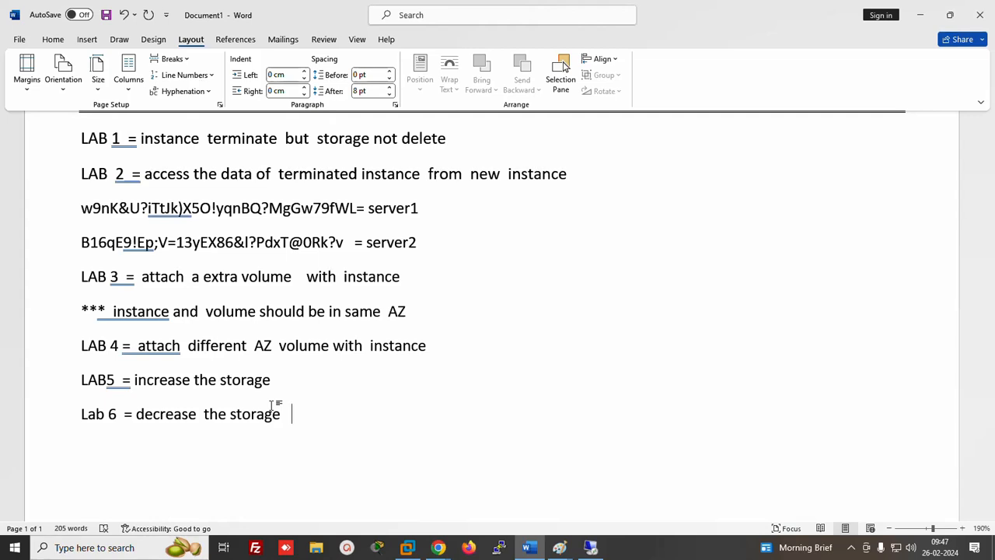
click(438, 548)
click(369, 496)
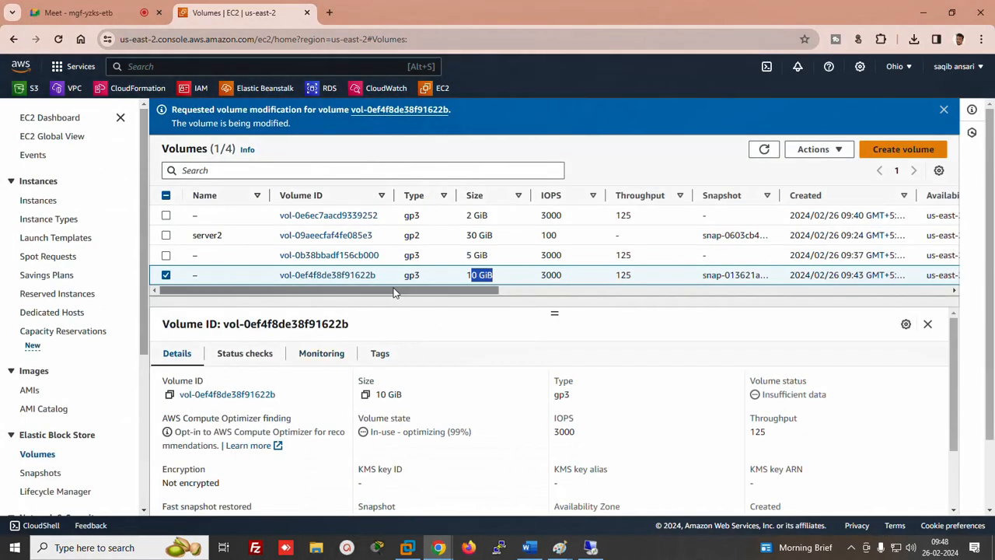
Switch the selection from the 10 GiB to the 5 GiB volume and try modifying its size to 2 GiB
scroll(415, 297, right, 3)
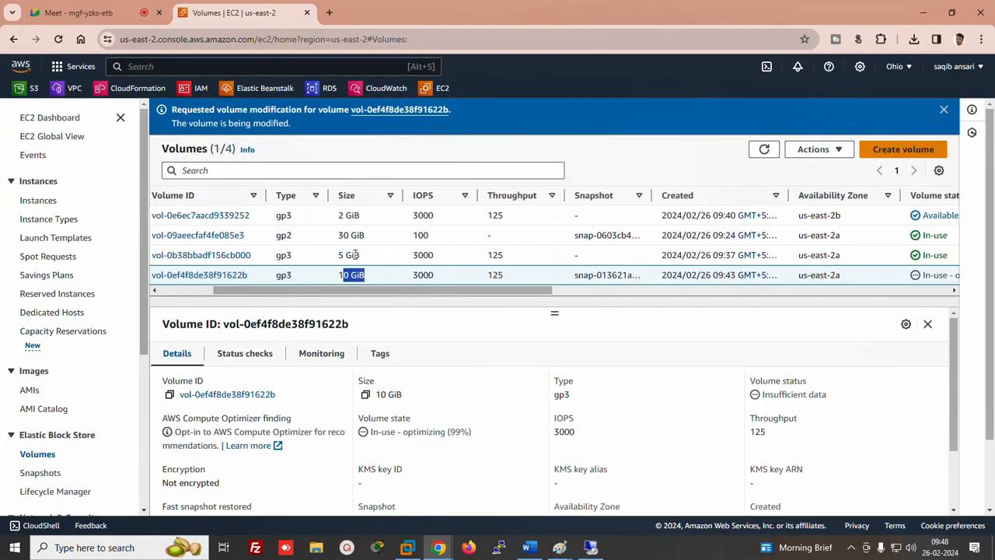
scroll(342, 284, left, 4)
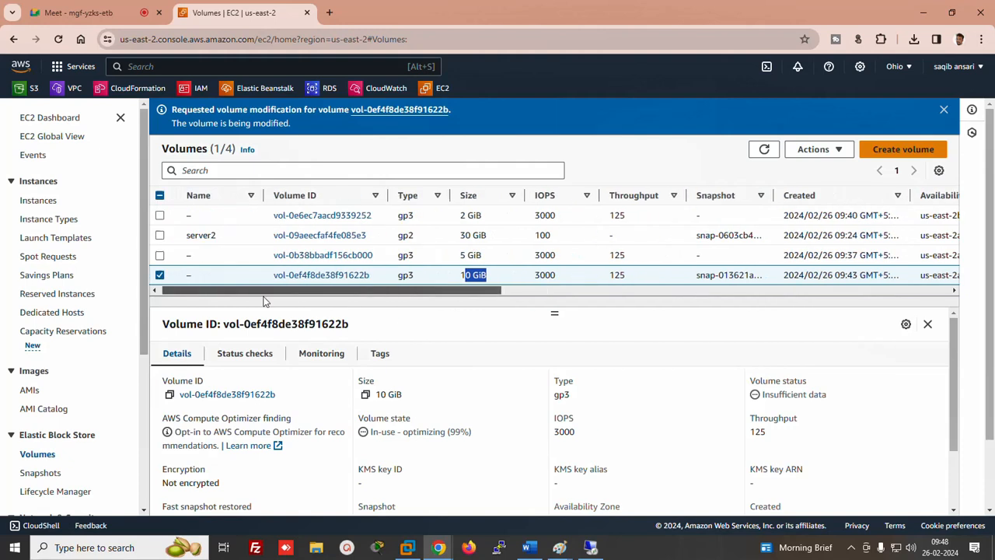
click(166, 275)
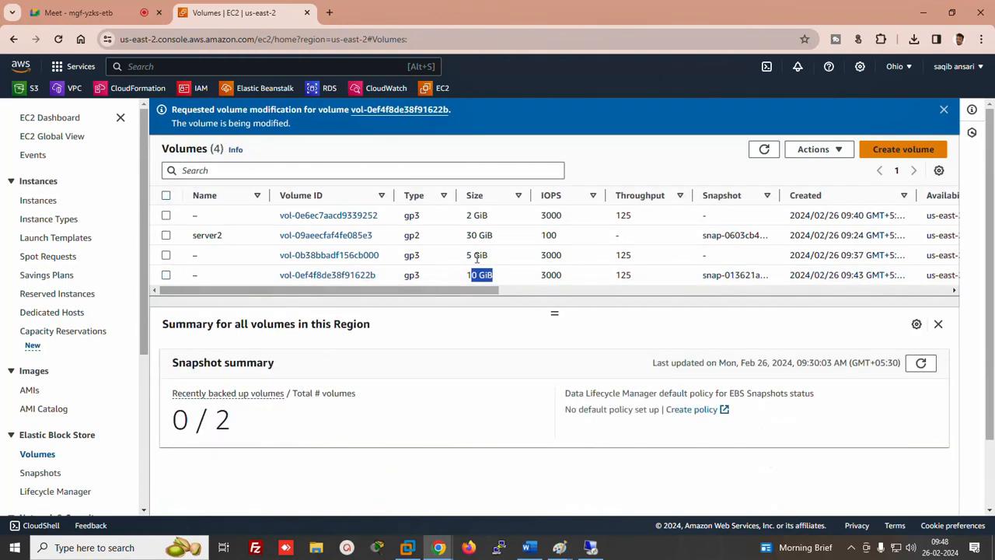
click(166, 255)
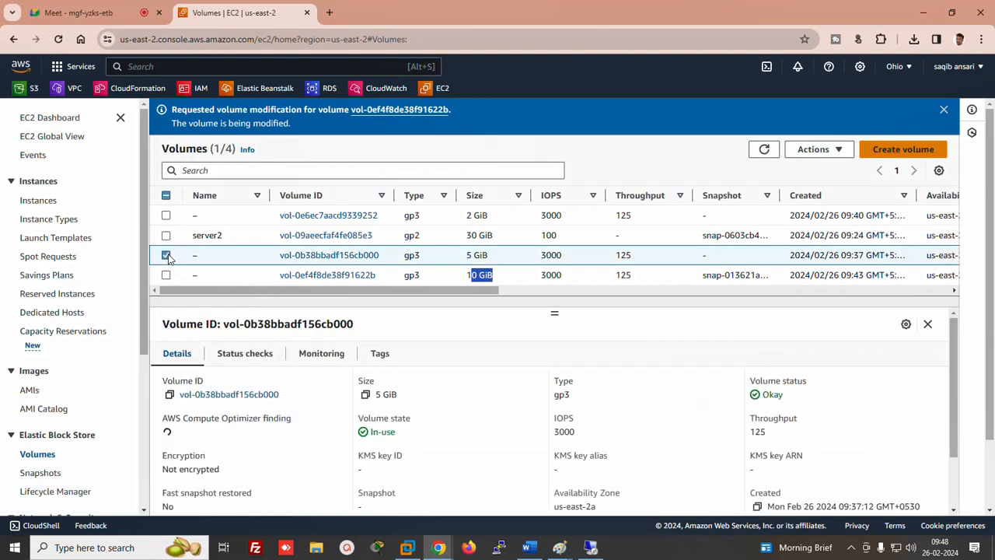
click(828, 149)
click(827, 172)
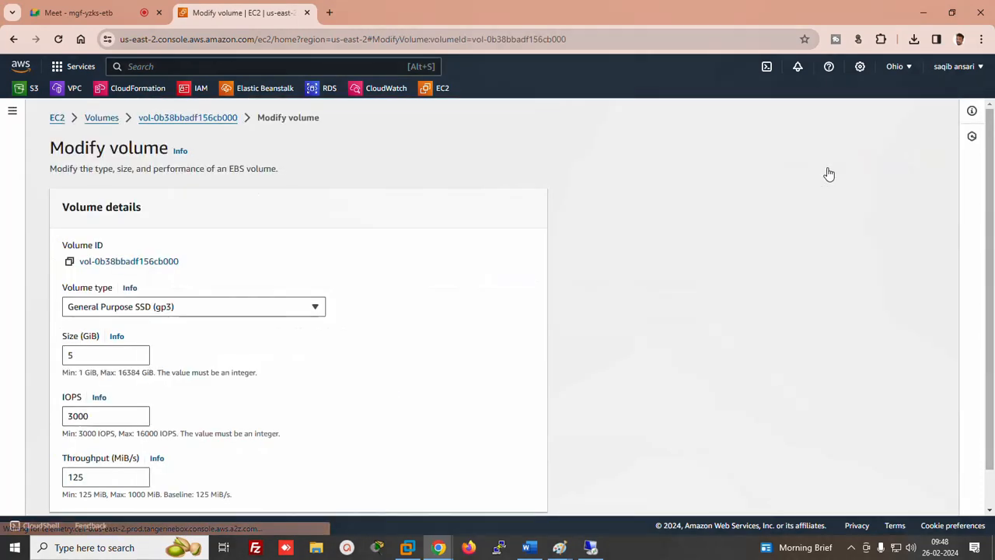
drag(75, 355, 14, 370)
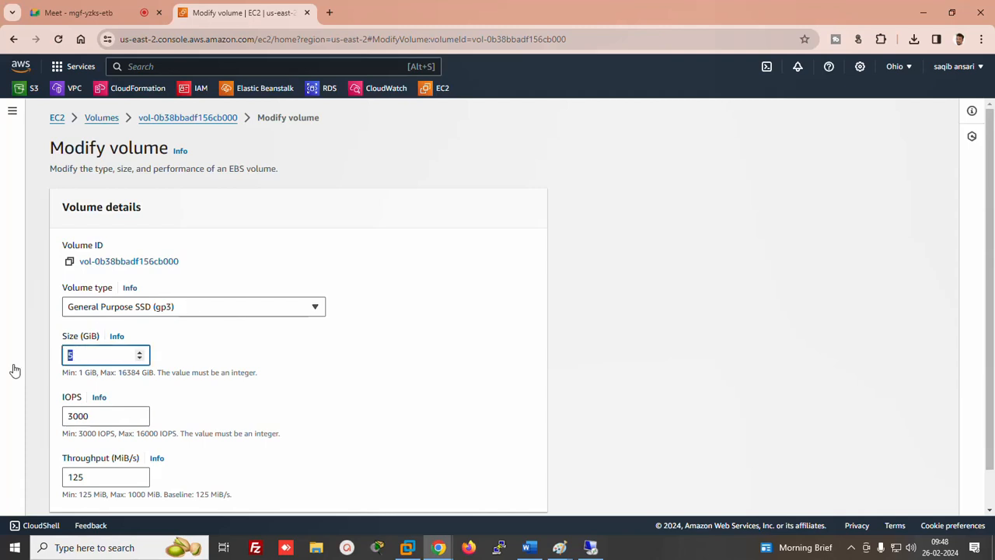
text(2)
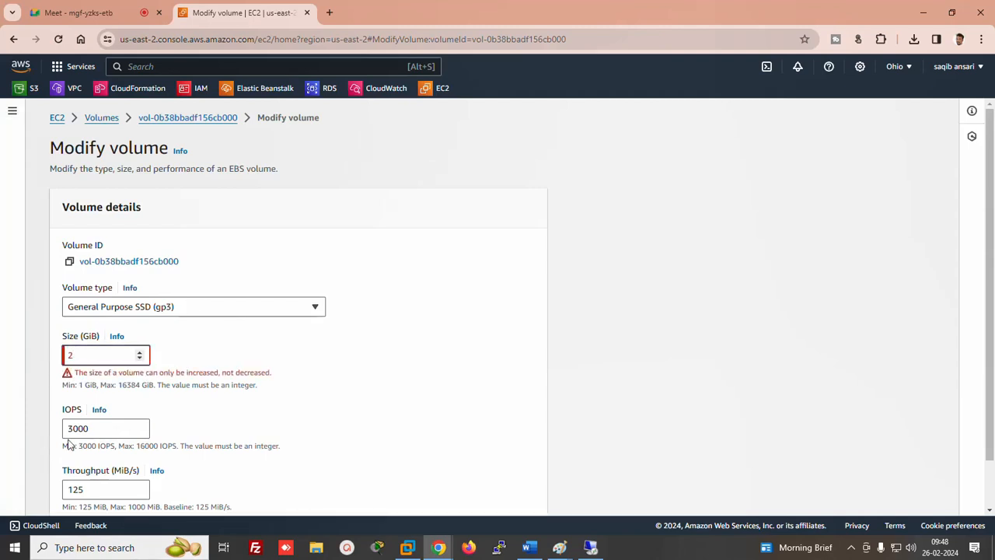
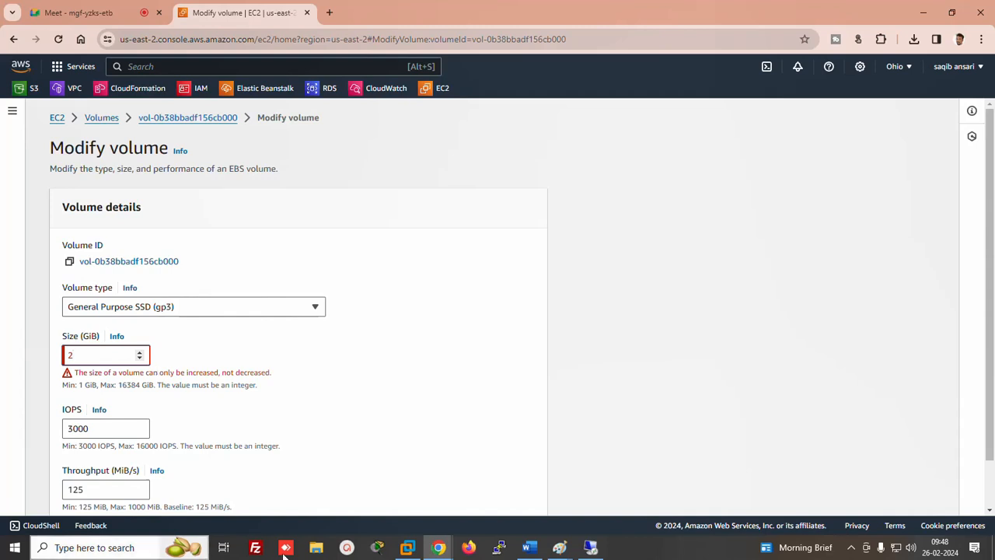
Append '= NO' to the Lab 6 decrease-the-storage note in Word, then open the Run prompt
click(529, 547)
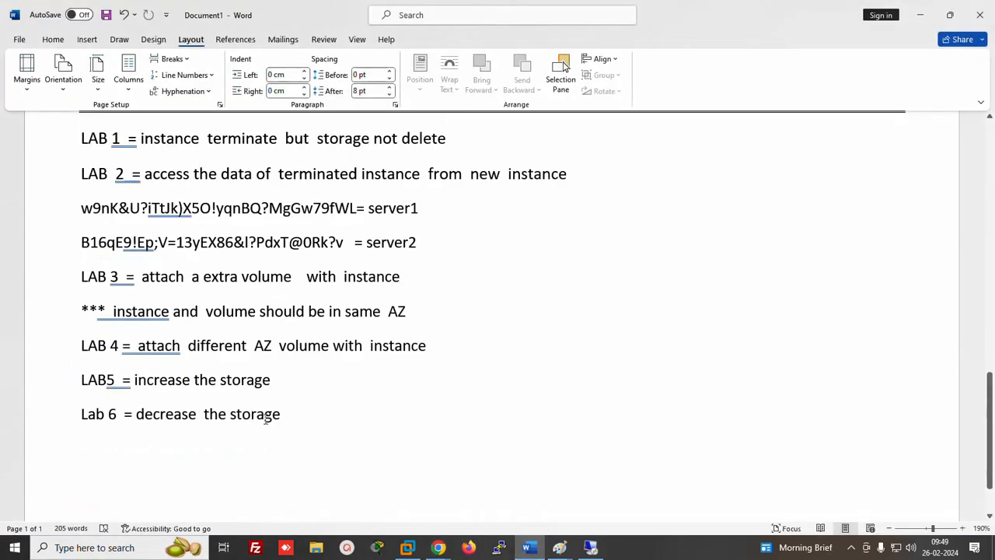
text(= NO)
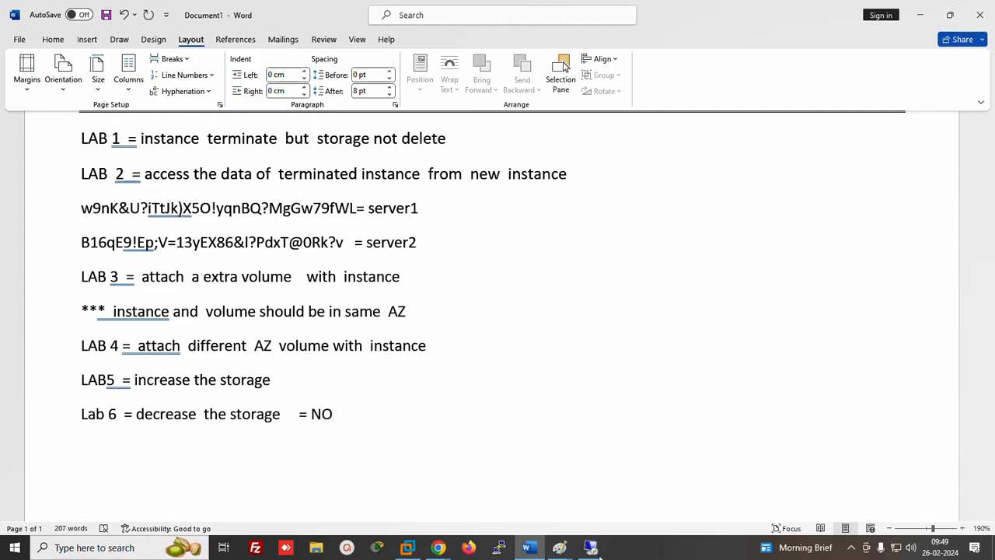
key(super+r)
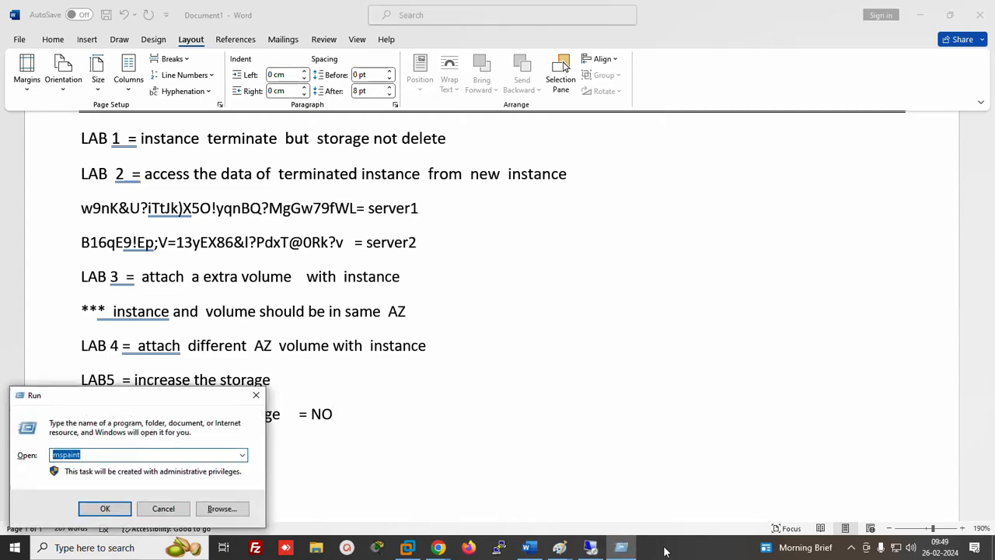
Launch Paint and draw a large rectangle with a smaller rectangle nested inside
key(Return)
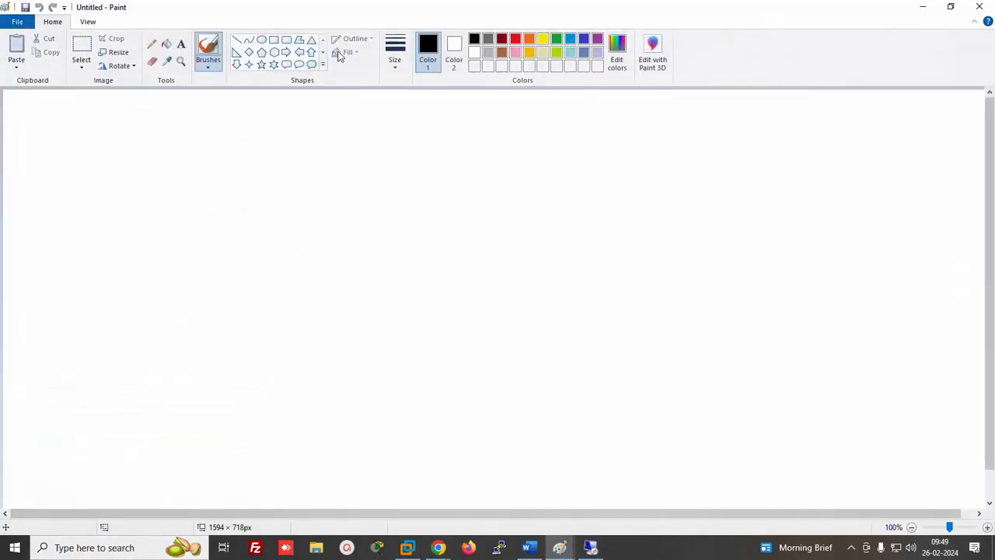
click(273, 40)
drag(15, 185, 430, 393)
click(511, 190)
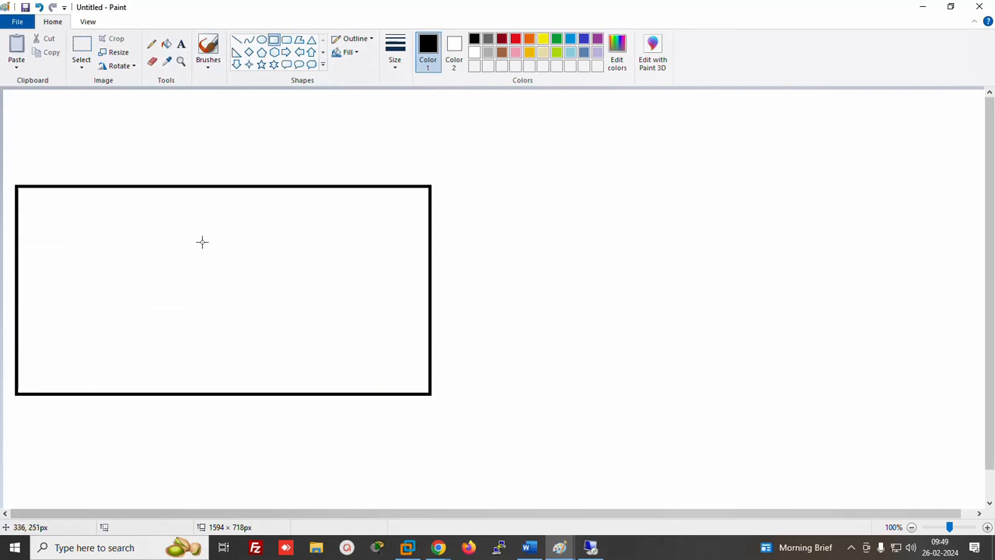
drag(173, 240, 335, 346)
Label the inner rectangle '5gB' with '2GB' beneath it
click(180, 43)
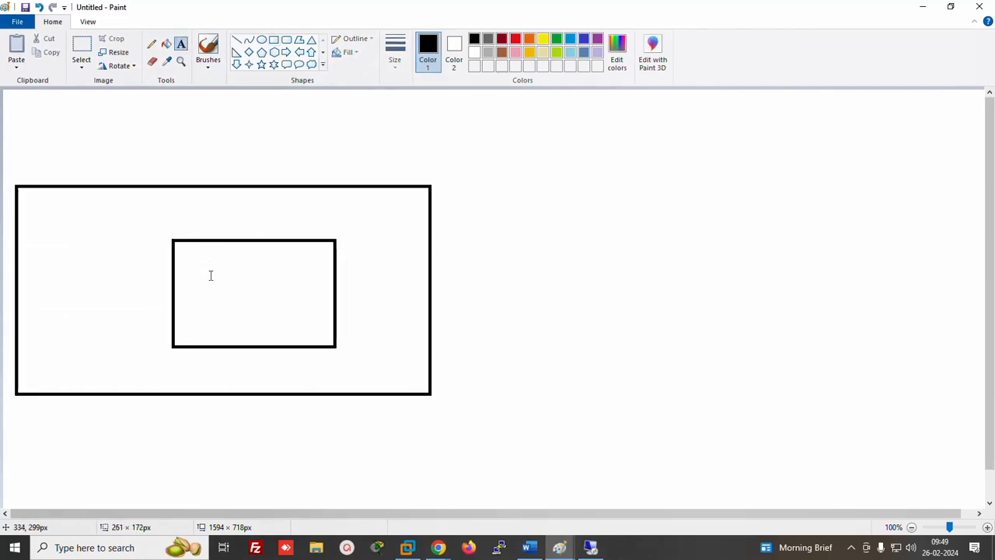
click(209, 264)
text(5)
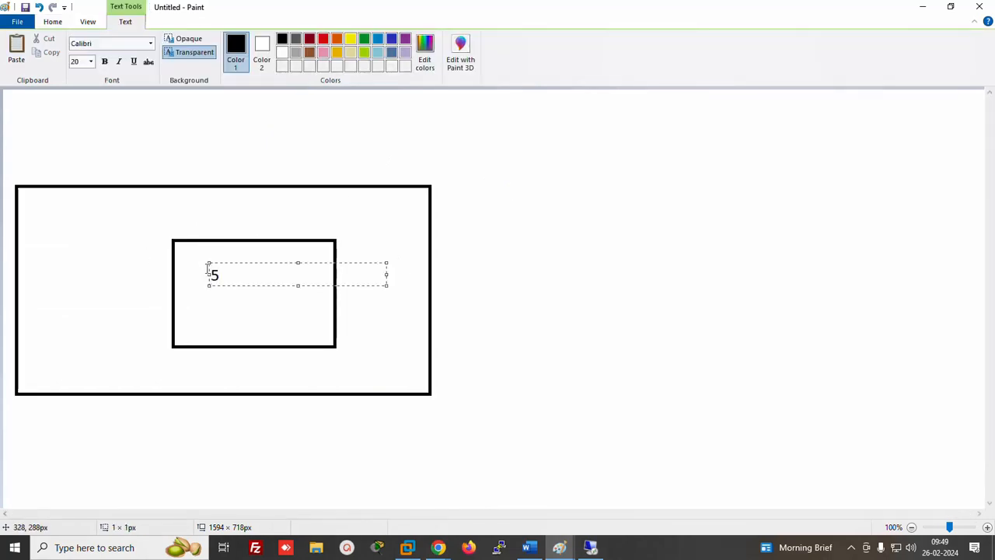
text(gB)
click(195, 305)
text(2GB)
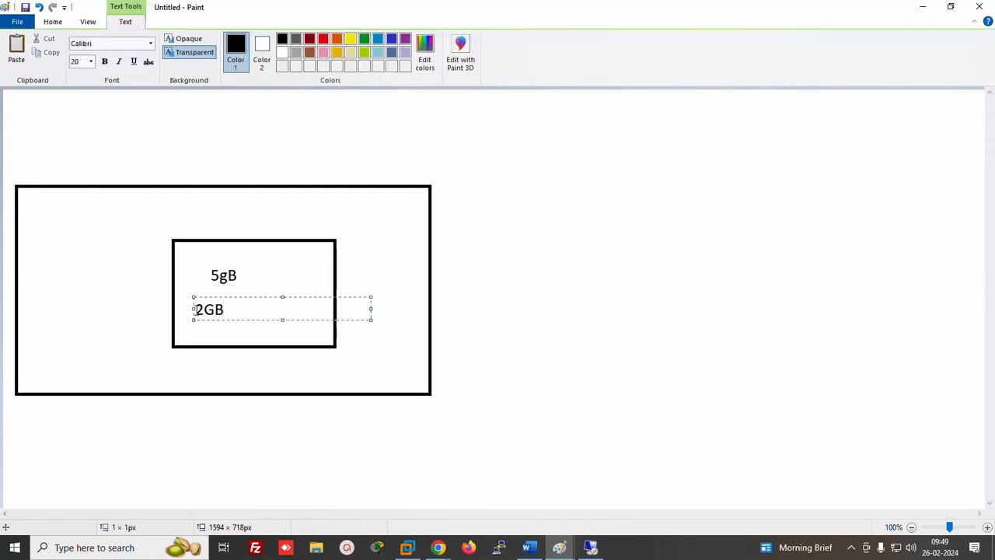
click(402, 272)
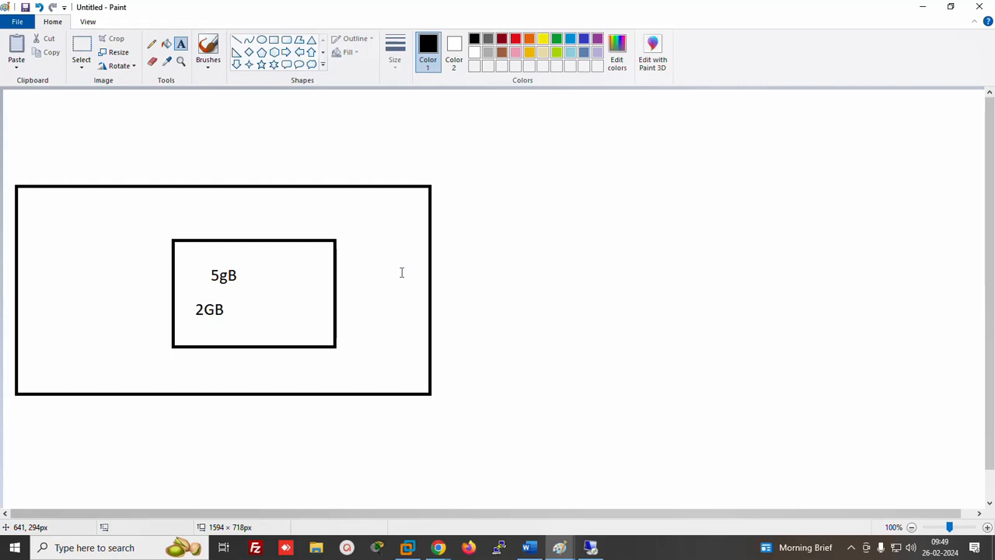
Draw a small box right of the inner rectangle labelled '2Gb'
click(273, 40)
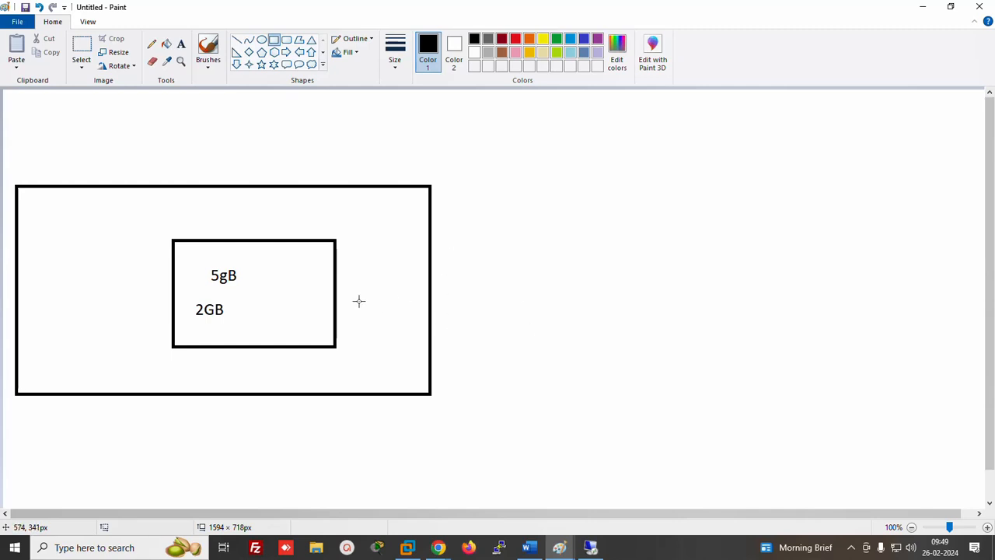
drag(349, 296, 415, 373)
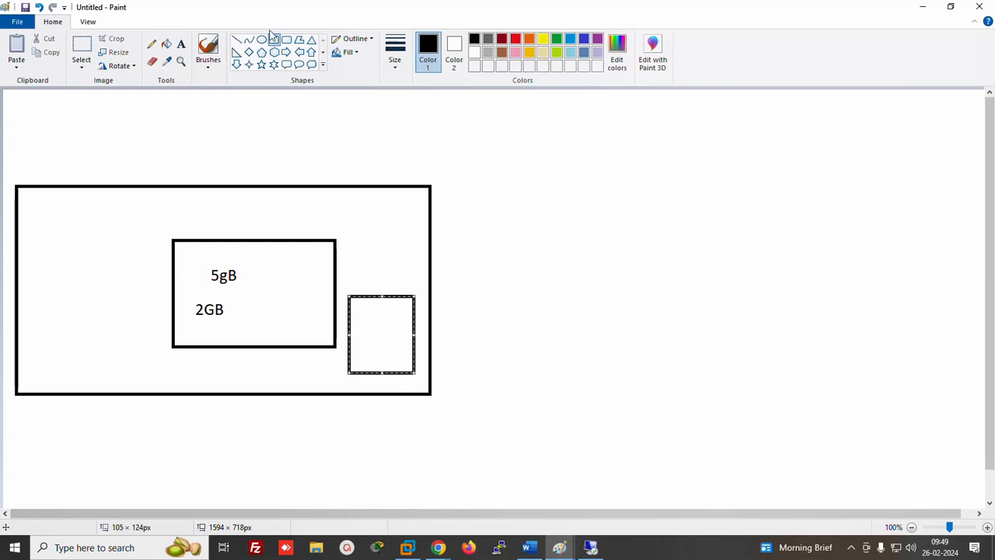
click(181, 45)
click(366, 320)
text(2)
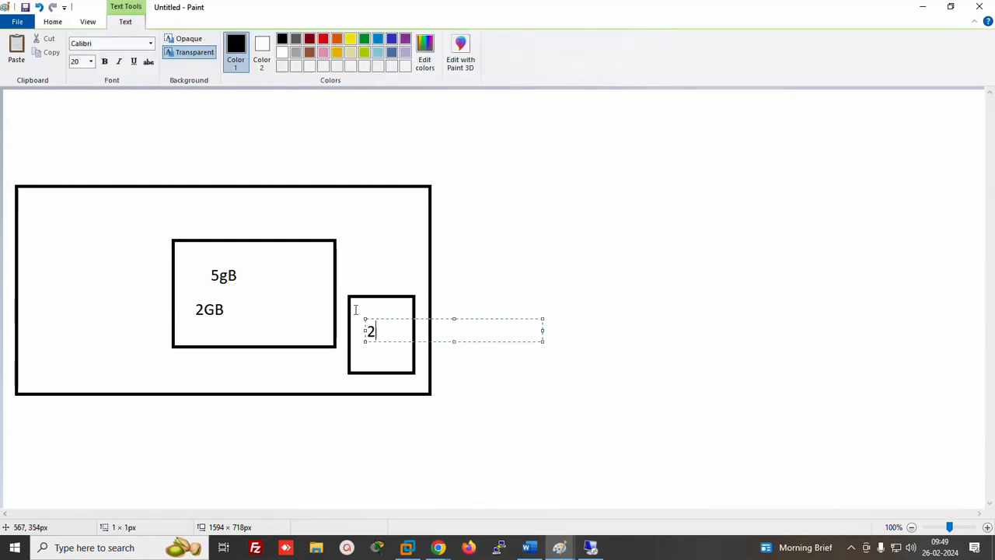
text(Gb)
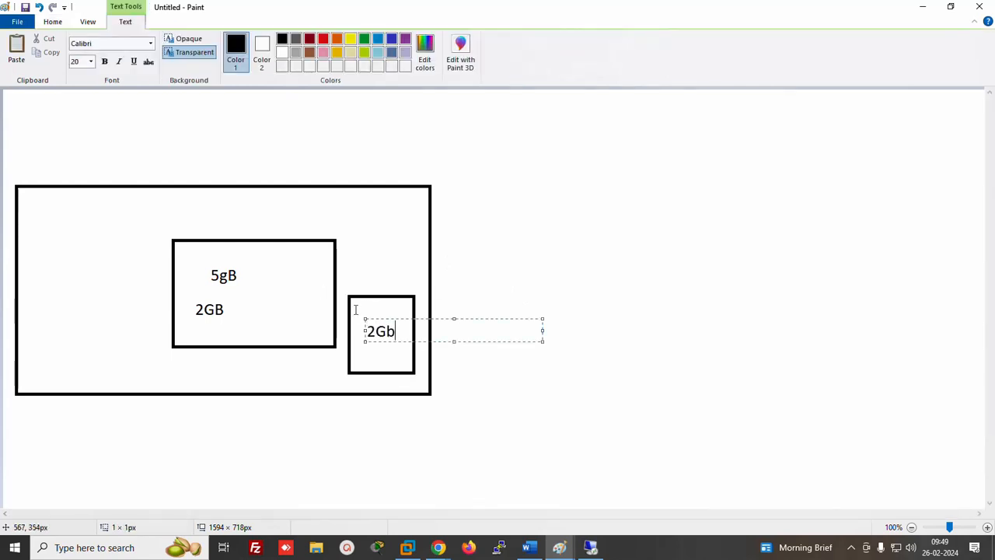
click(52, 22)
Pencil a curve from 2GB to 2Gb and a stroke through 5gB, then minimise Paint
click(152, 44)
drag(268, 296, 391, 328)
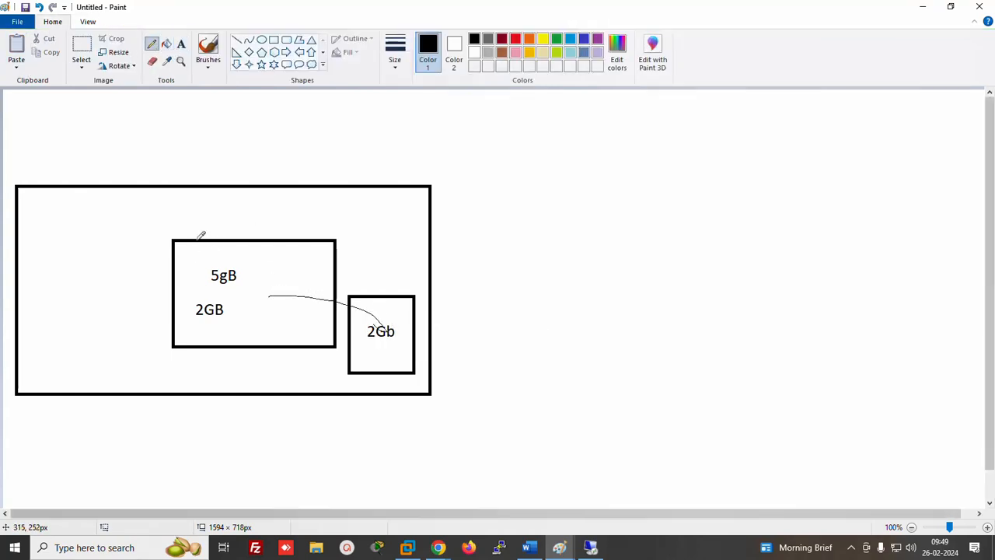
mouse_move(192, 230)
mouse_down()
mouse_move(246, 241)
mouse_move(209, 268)
mouse_up()
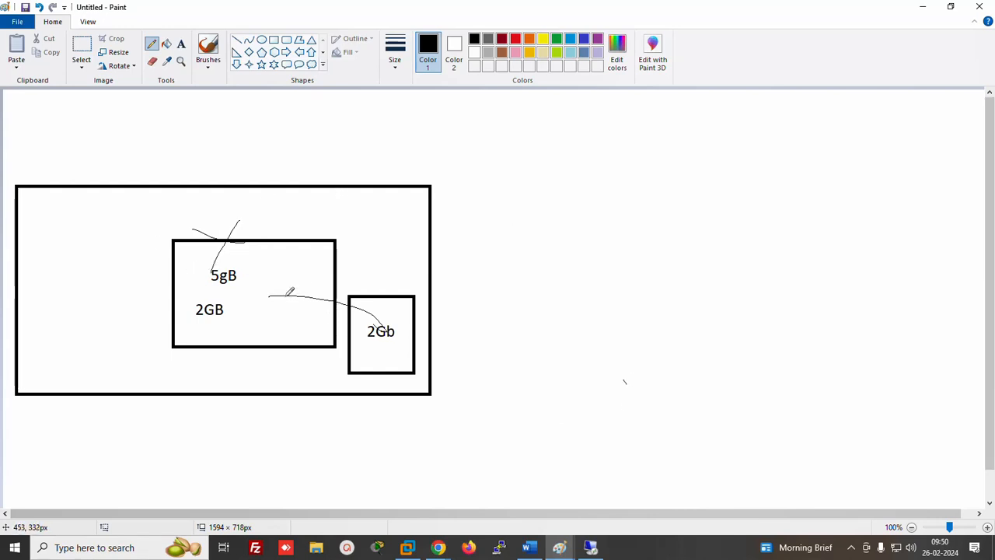
click(923, 8)
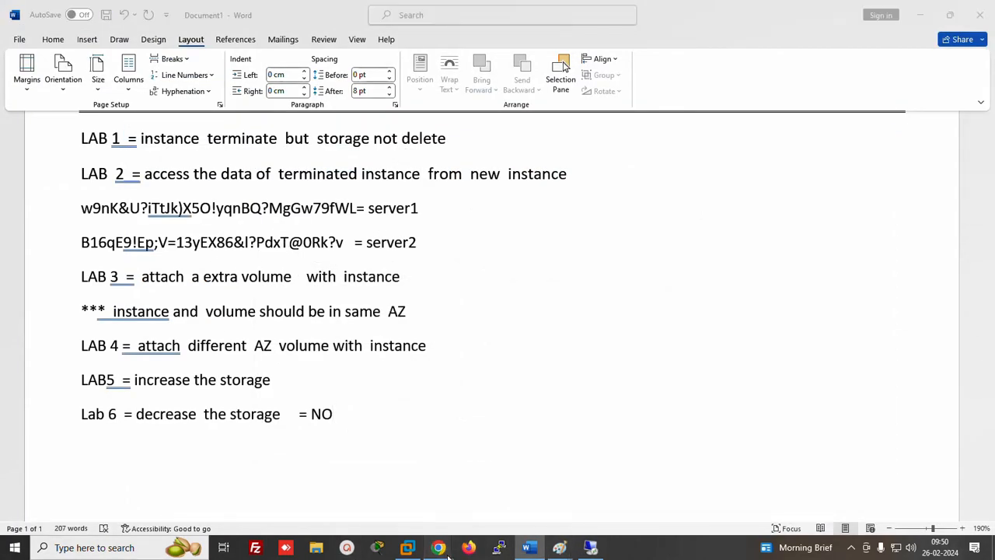
Go from the Modify volume page through the volume details to the full Volumes list
mouse_move(447, 557)
click(366, 490)
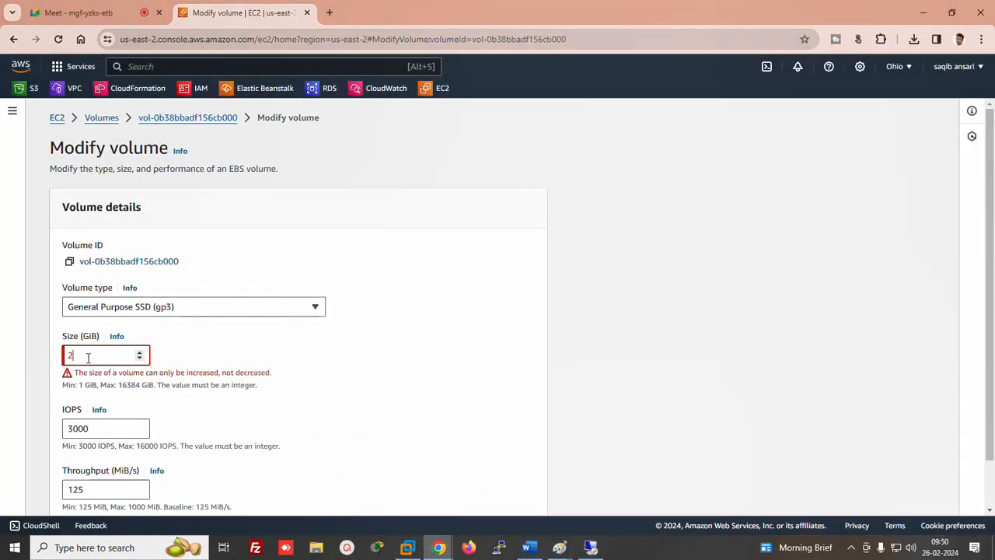
click(155, 117)
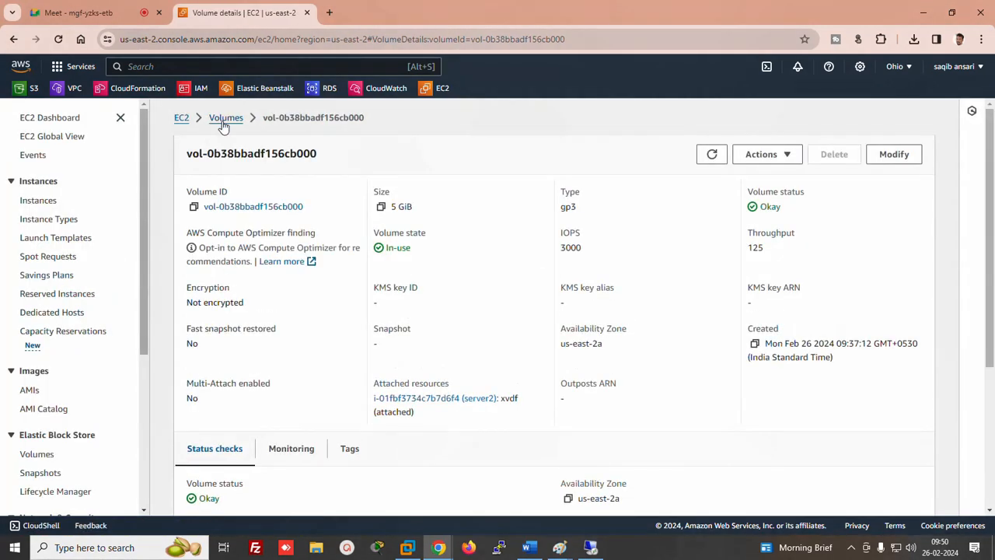
click(225, 119)
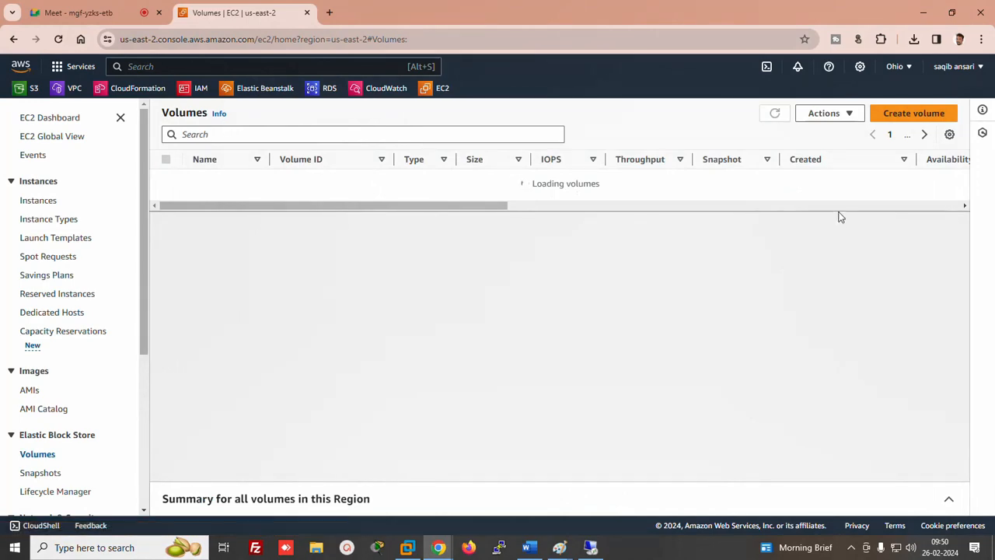
scroll(506, 276, right, 6)
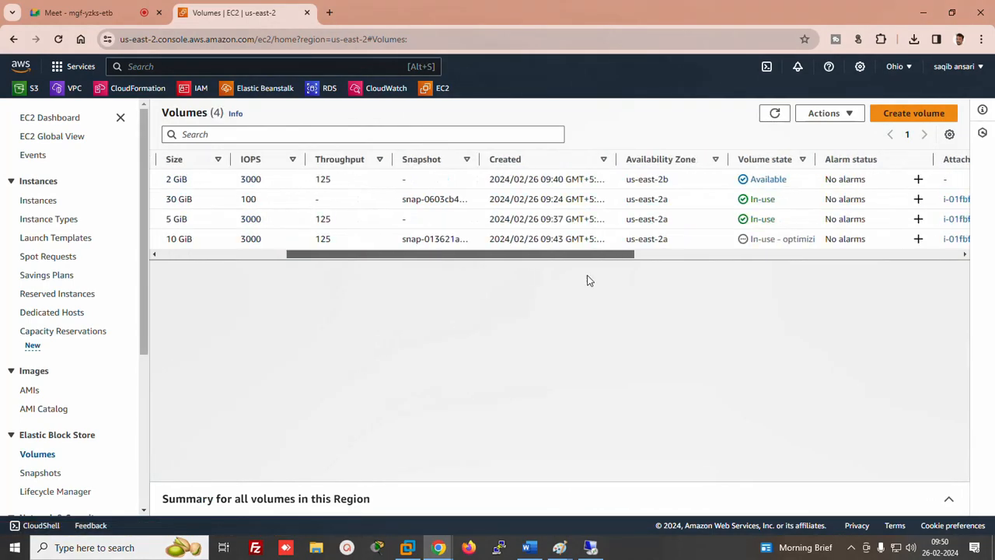
scroll(498, 281, left, 6)
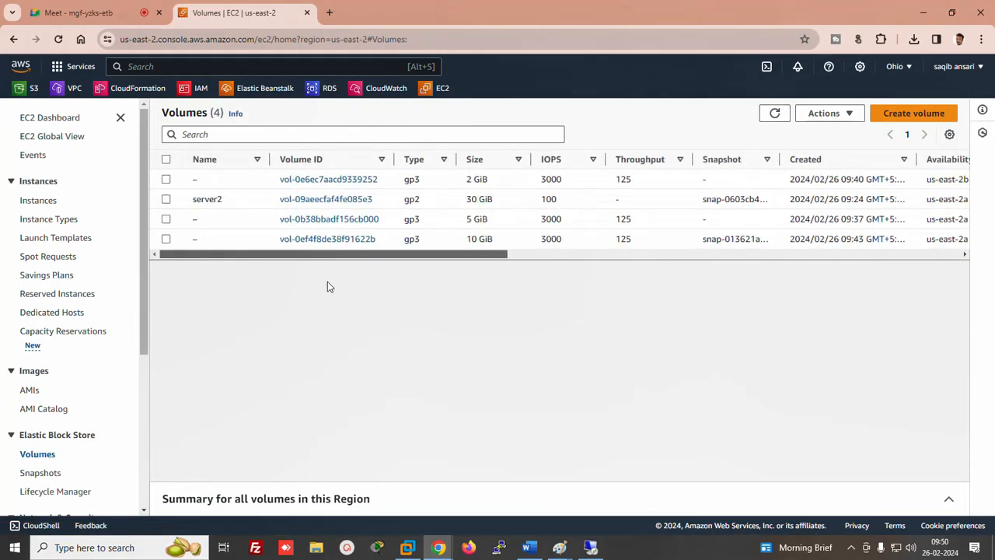
Create a new 2 GiB volume
click(905, 113)
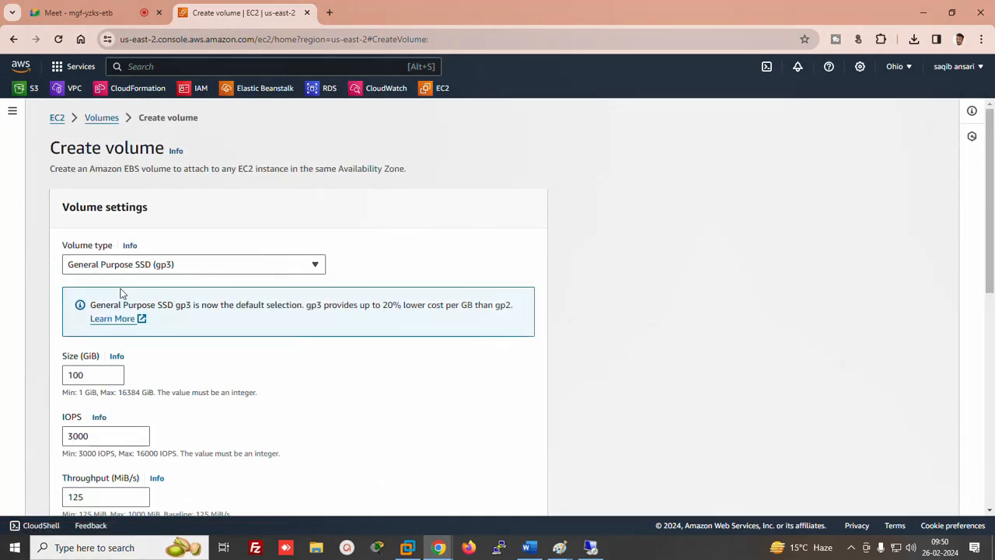
drag(87, 377, 0, 387)
text(2)
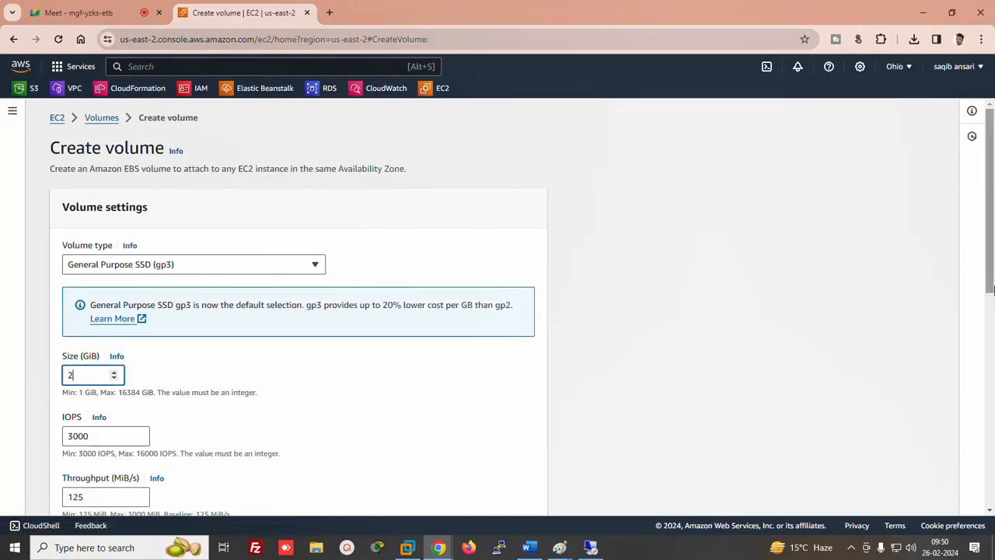
drag(992, 247, 993, 334)
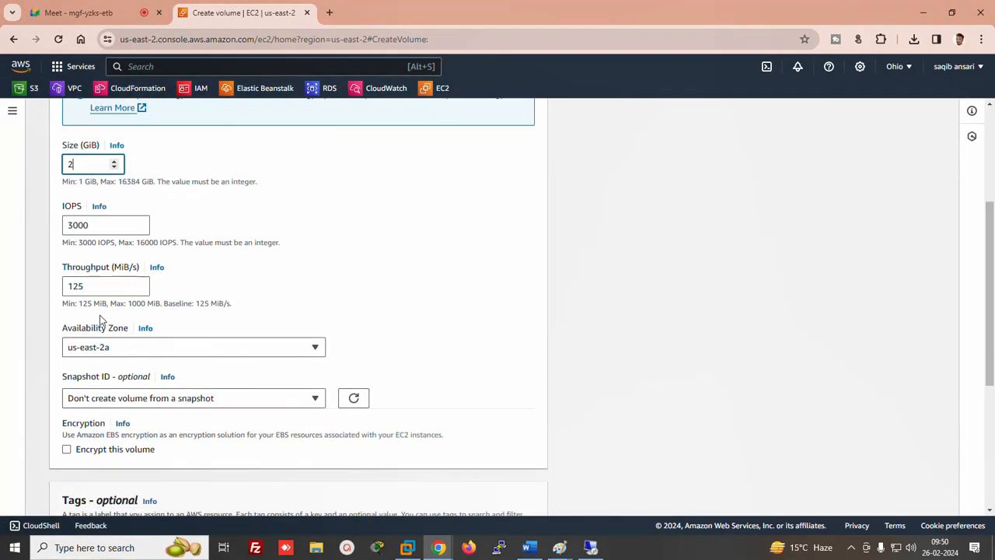
drag(989, 314, 989, 396)
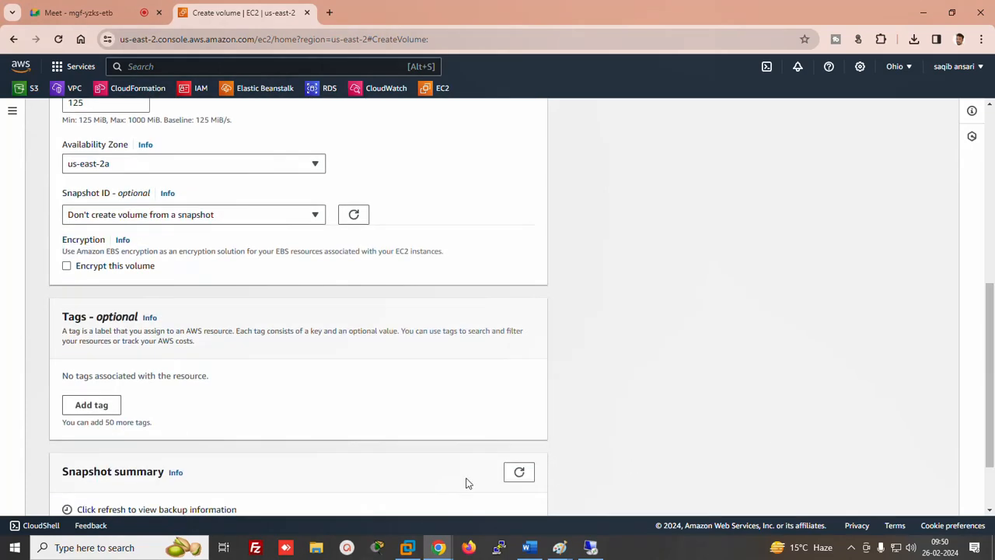
drag(992, 327, 991, 373)
click(502, 494)
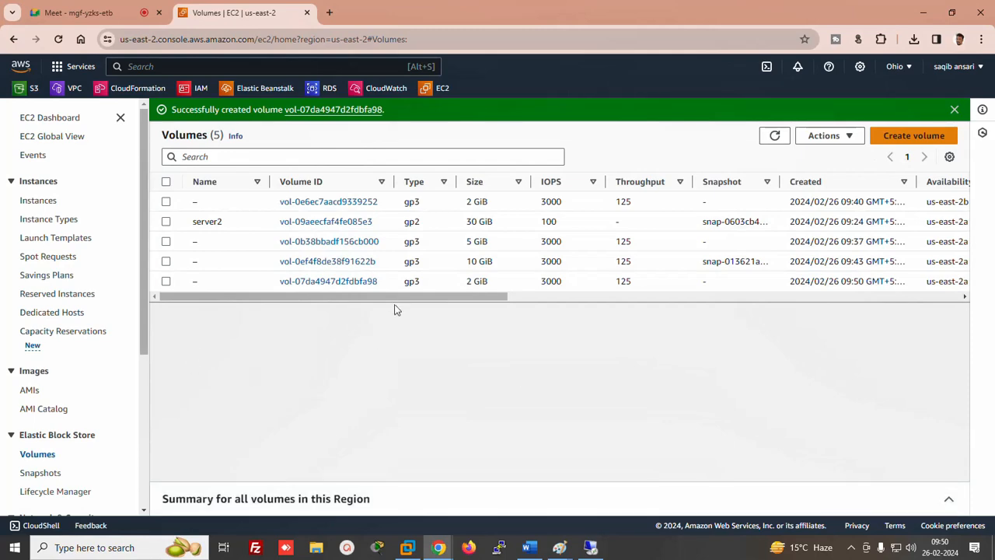
Attach the new 2 GiB volume vol-07da4947d2fdbfa98 to server2 instance i-01fbf3734c7b7d6f4
click(166, 281)
click(817, 135)
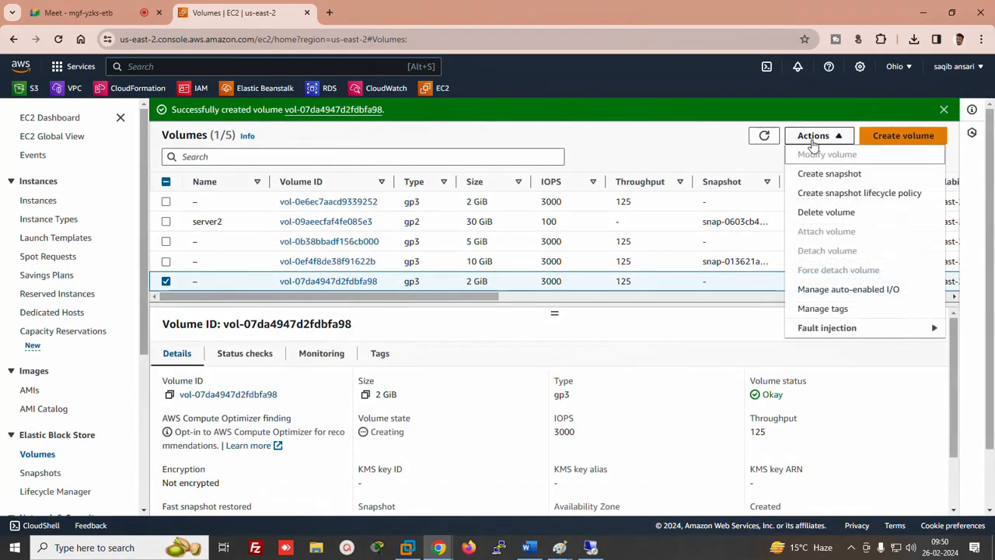
click(813, 136)
click(764, 135)
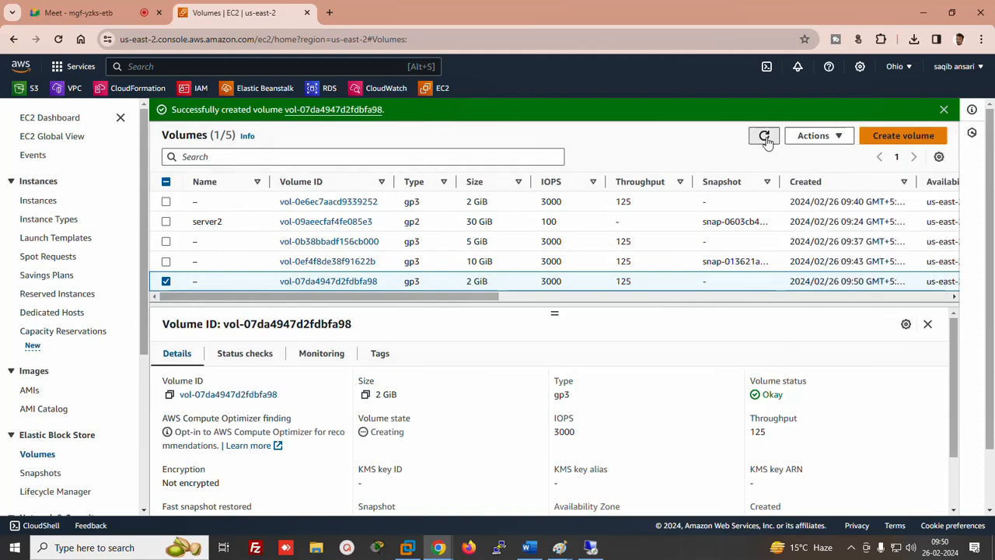
click(165, 281)
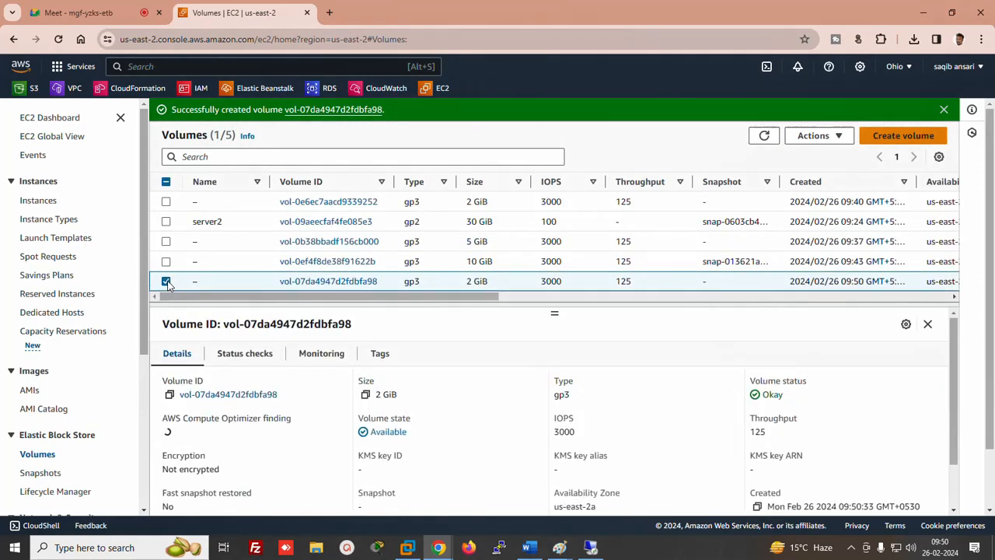
click(816, 136)
click(820, 230)
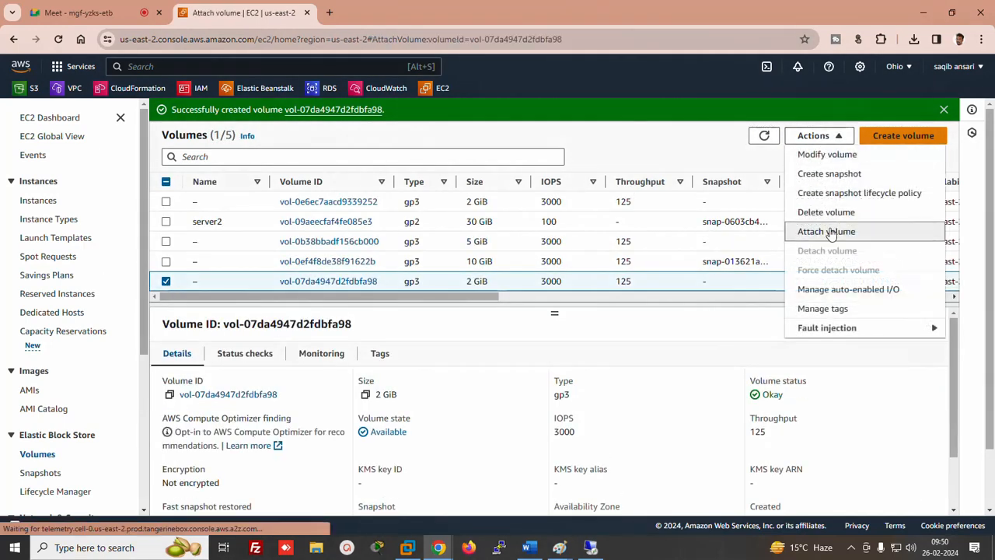
click(262, 350)
click(105, 398)
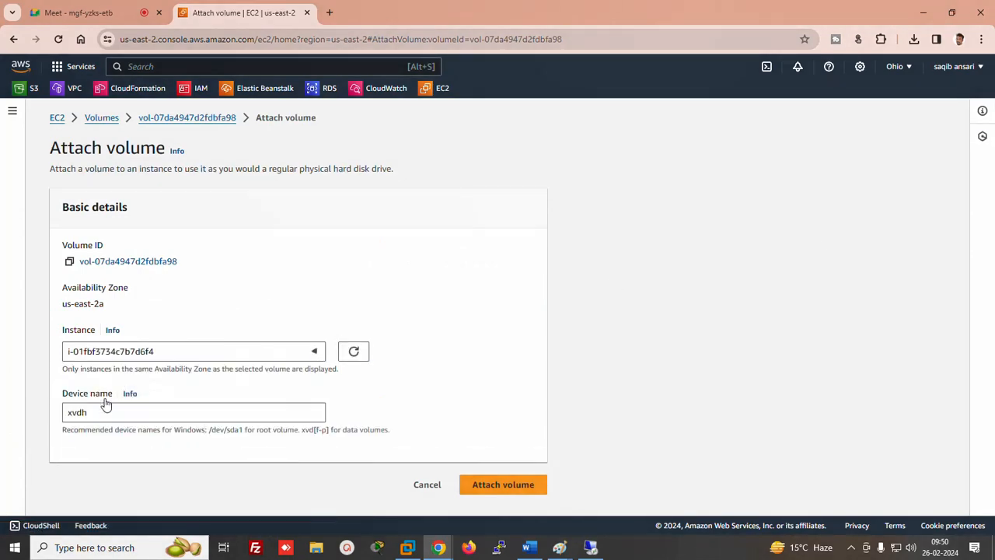
click(489, 484)
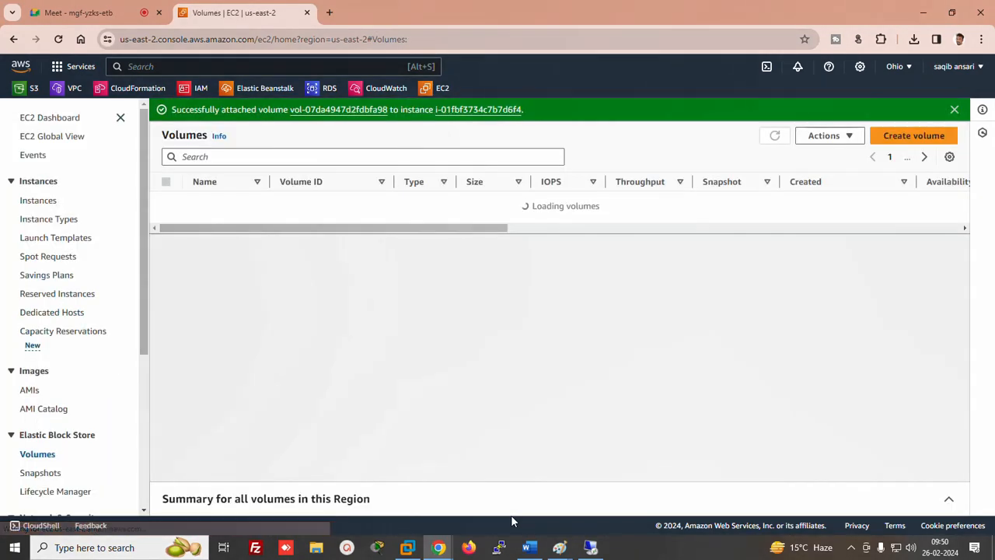
In server2's Disk Management, bring Disk 3 online and initialize it as MBR
click(590, 546)
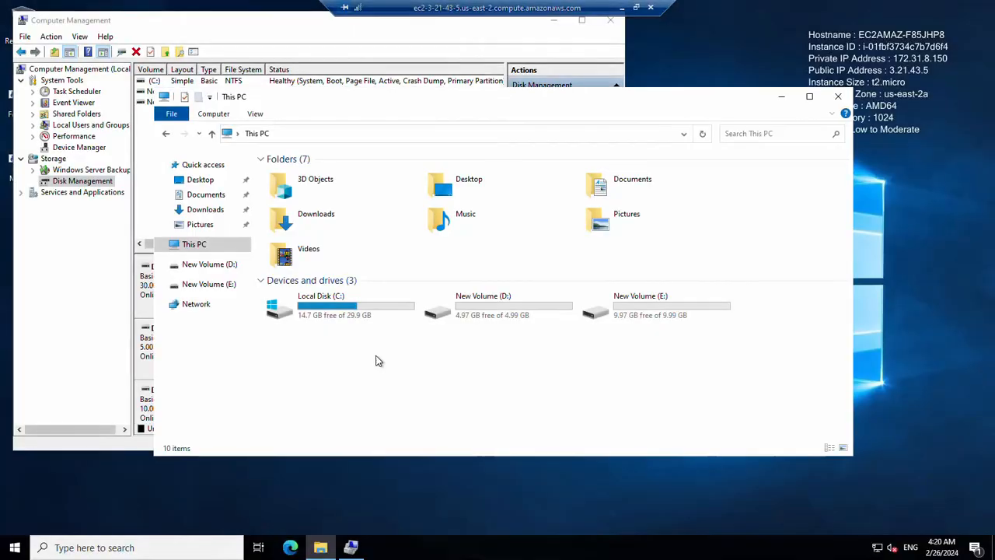
click(348, 548)
drag(502, 315, 501, 375)
right_click(166, 349)
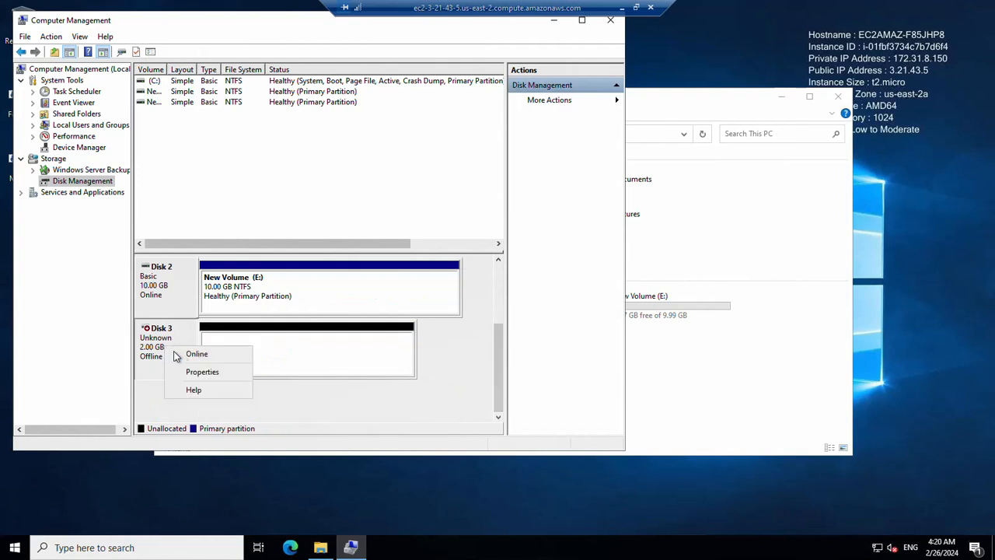
click(181, 353)
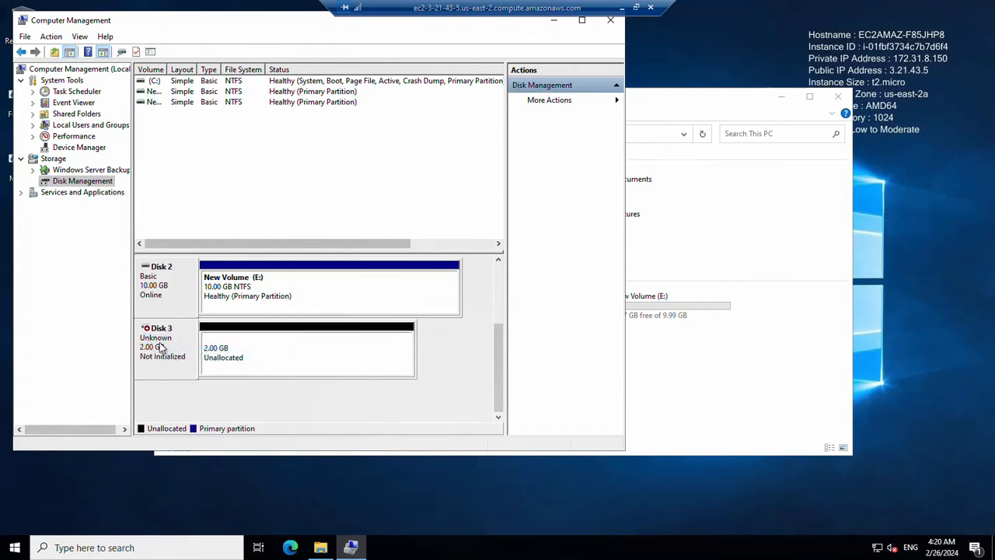
right_click(160, 348)
click(177, 352)
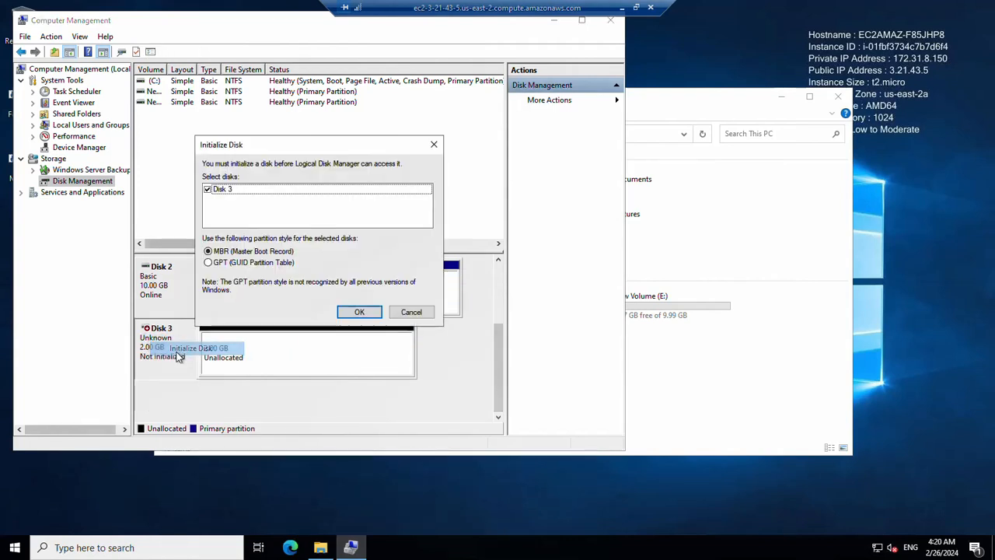
click(353, 312)
Create a 2 GB NTFS simple volume as drive F: on Disk 3 and check This PC
right_click(264, 352)
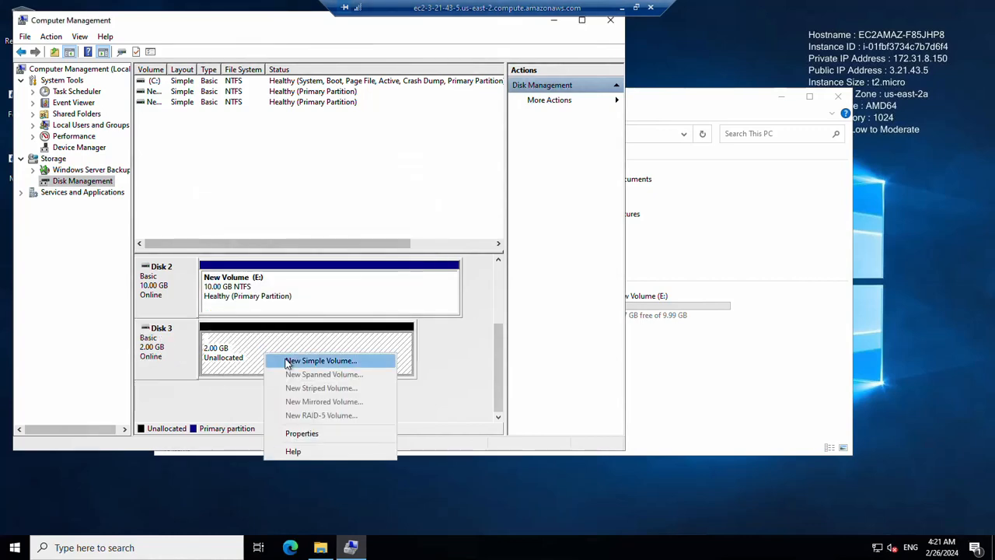
click(294, 360)
click(373, 304)
click(374, 304)
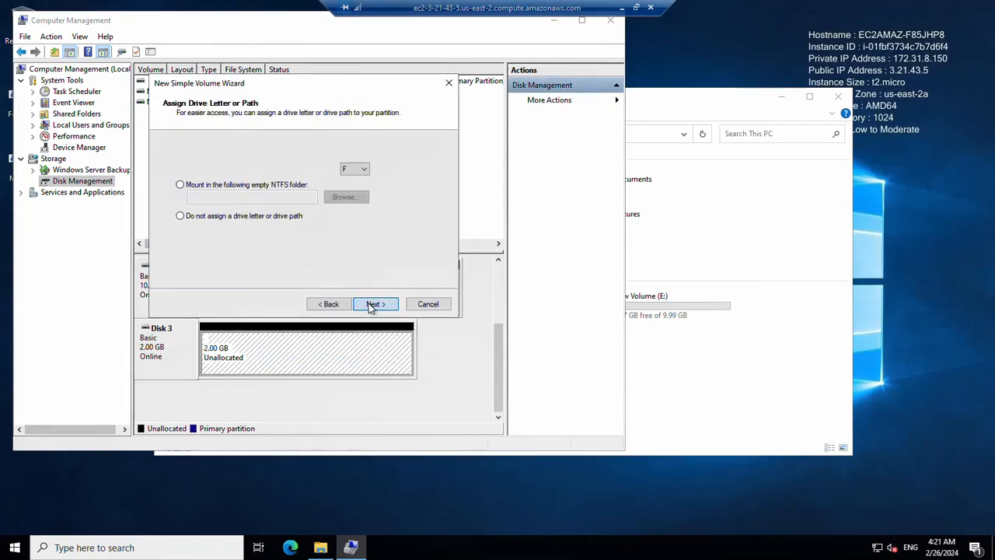
click(374, 304)
click(373, 304)
click(373, 304)
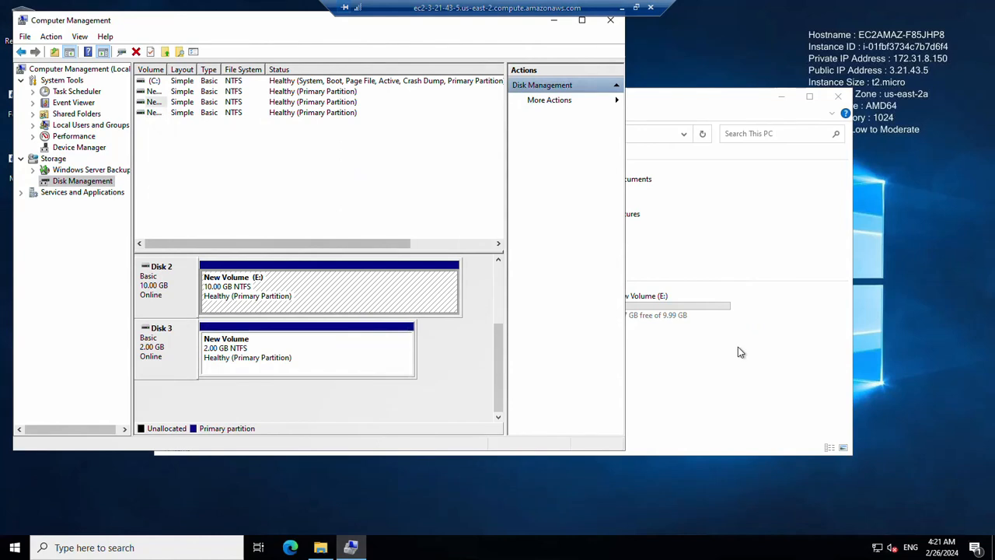
click(738, 346)
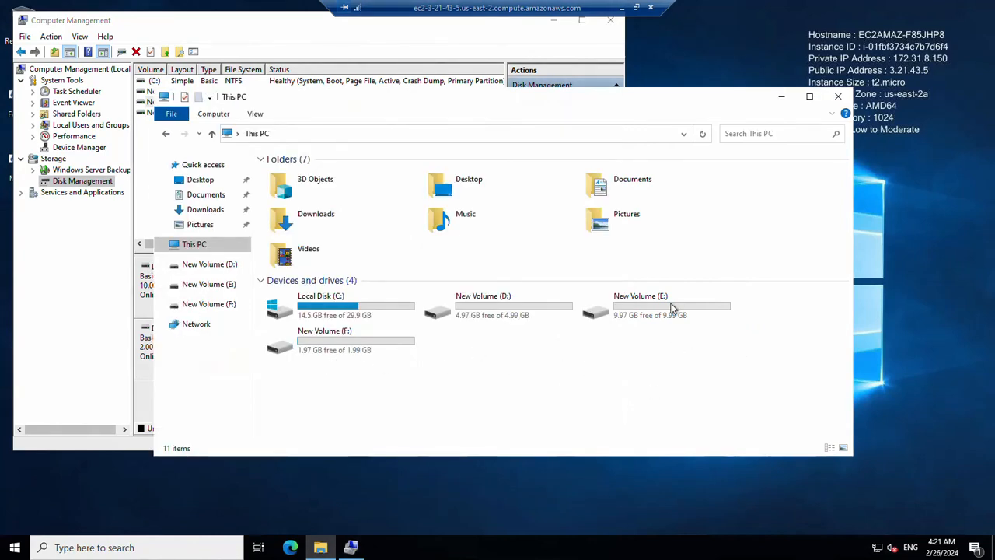
double_click(498, 305)
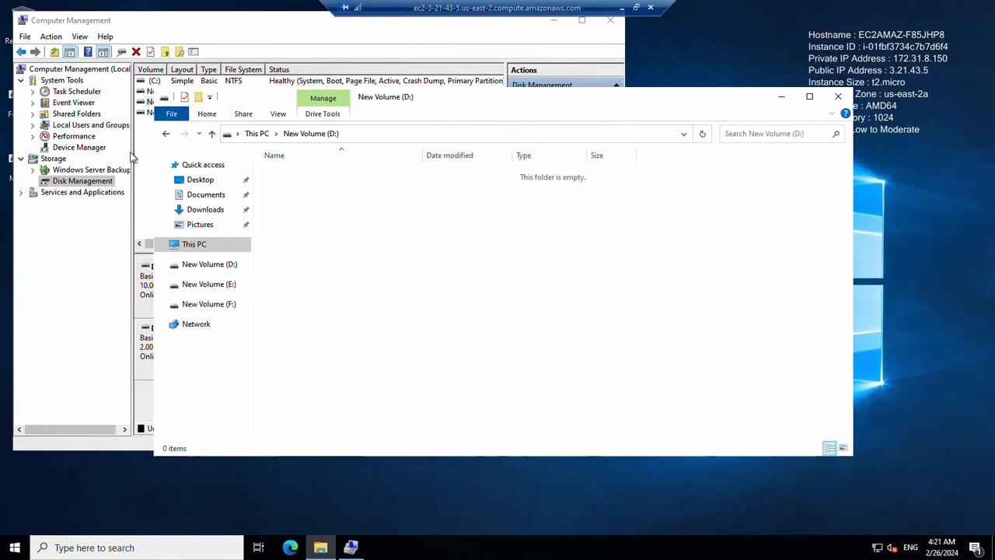
click(165, 133)
Take the 5 GB Disk 1 offline, then leave the remote session
click(352, 547)
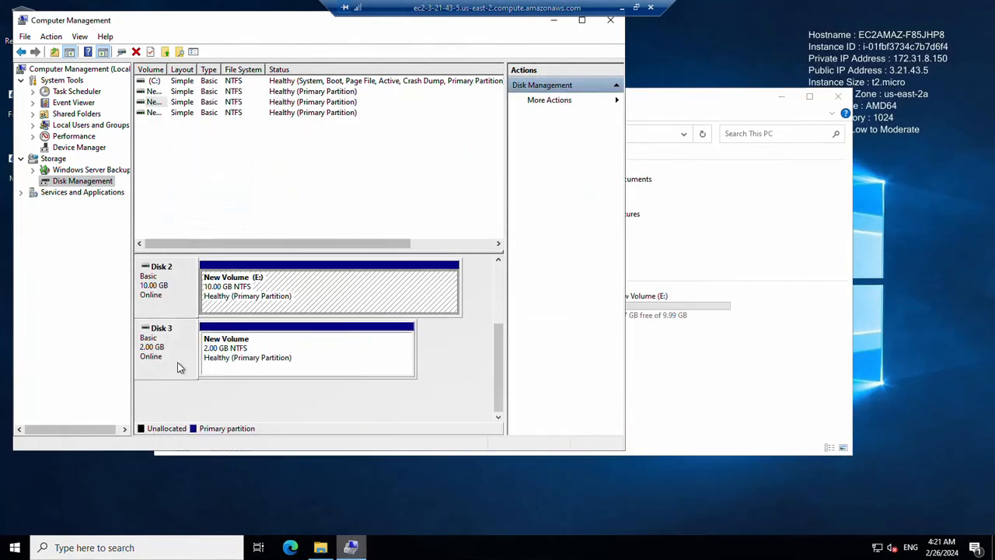
scroll(500, 354, up, 2)
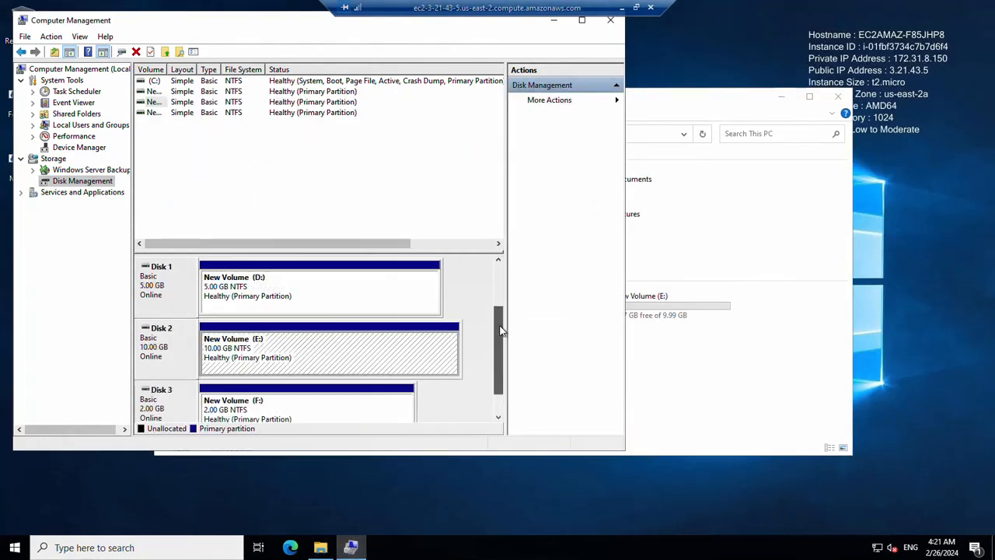
right_click(152, 288)
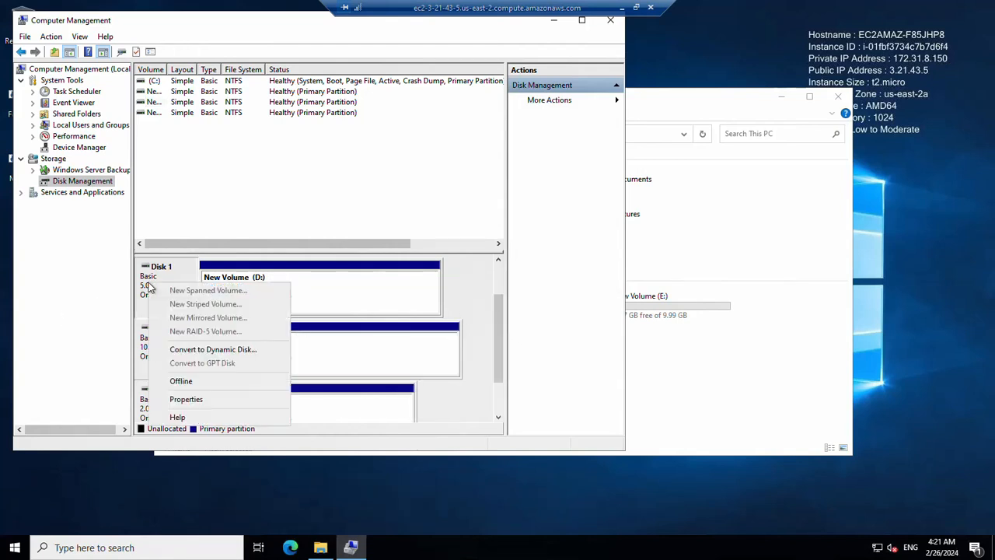
click(187, 381)
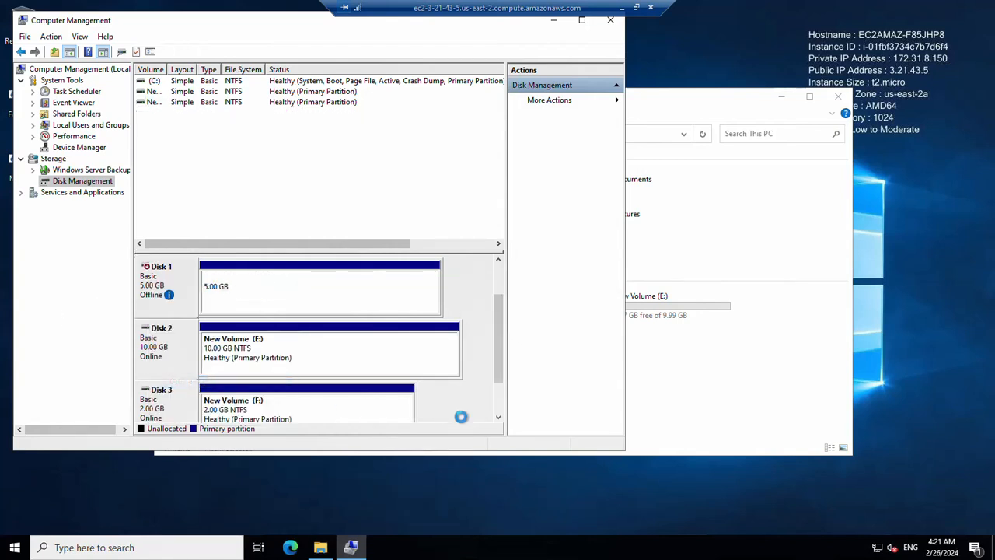
click(622, 7)
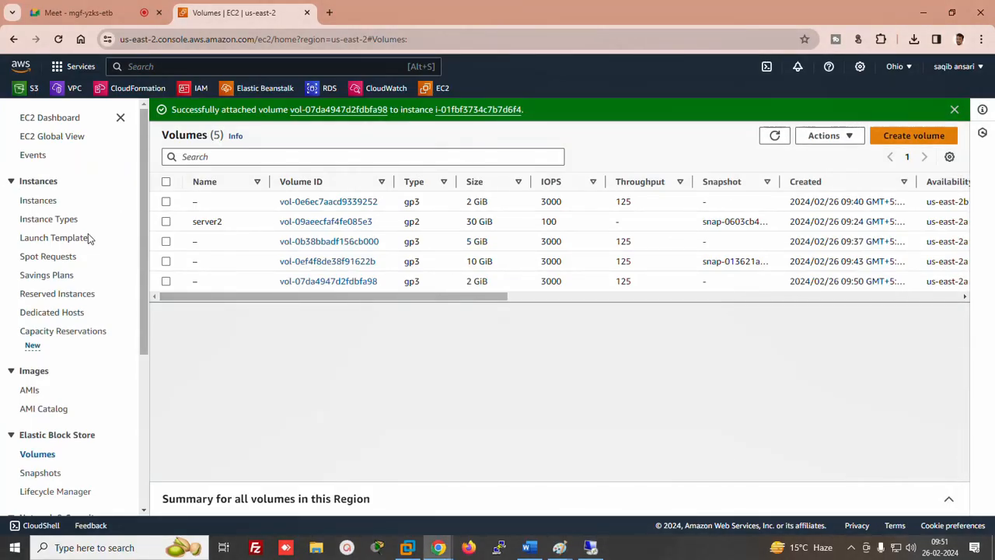
Detach the 5 GiB volume vol-0b38bbadf156cb000 and switch to the Word notes
click(166, 242)
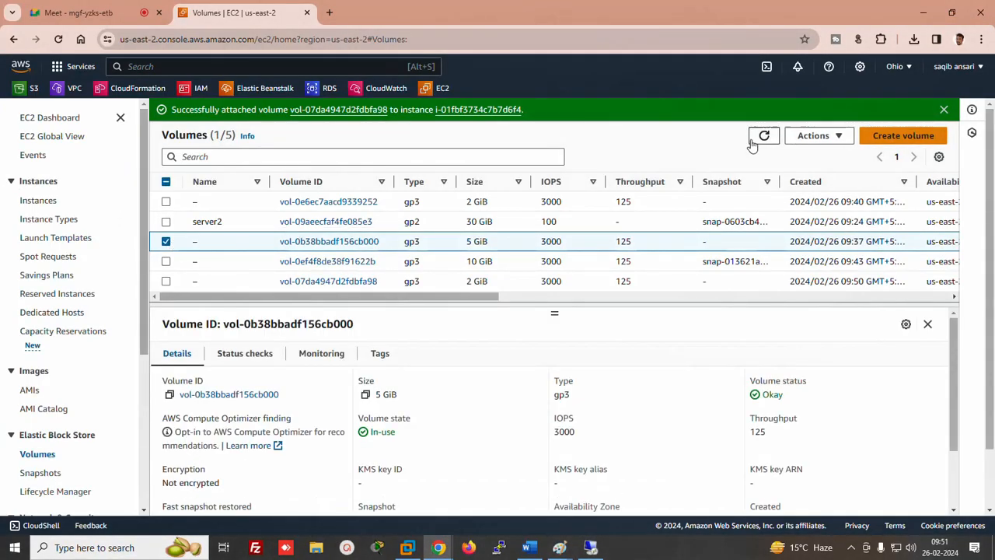
click(813, 135)
click(827, 251)
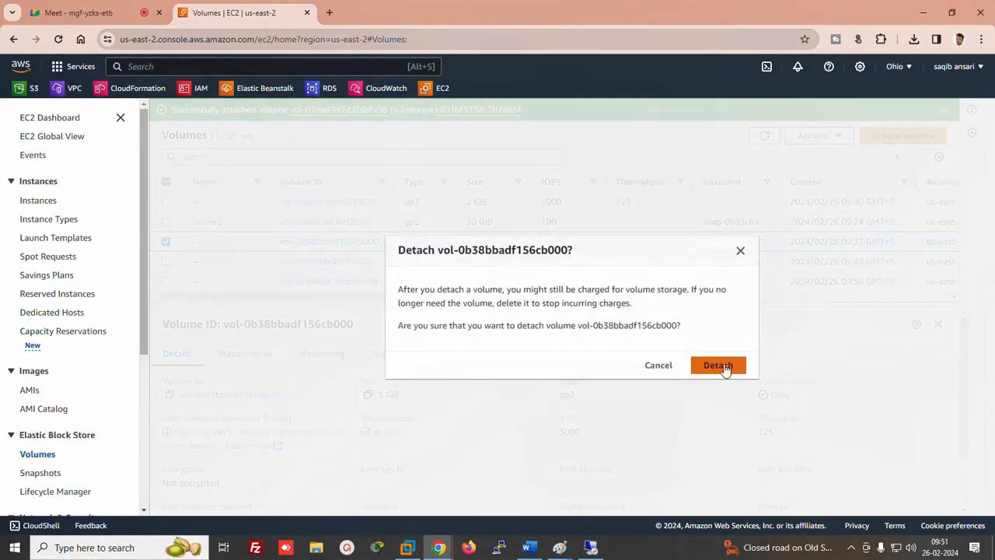
click(724, 365)
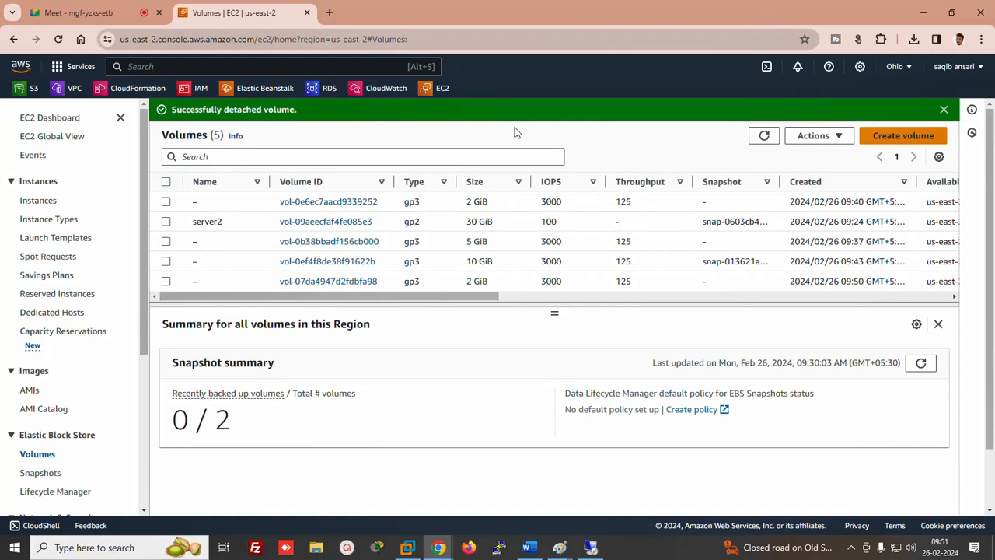
click(536, 549)
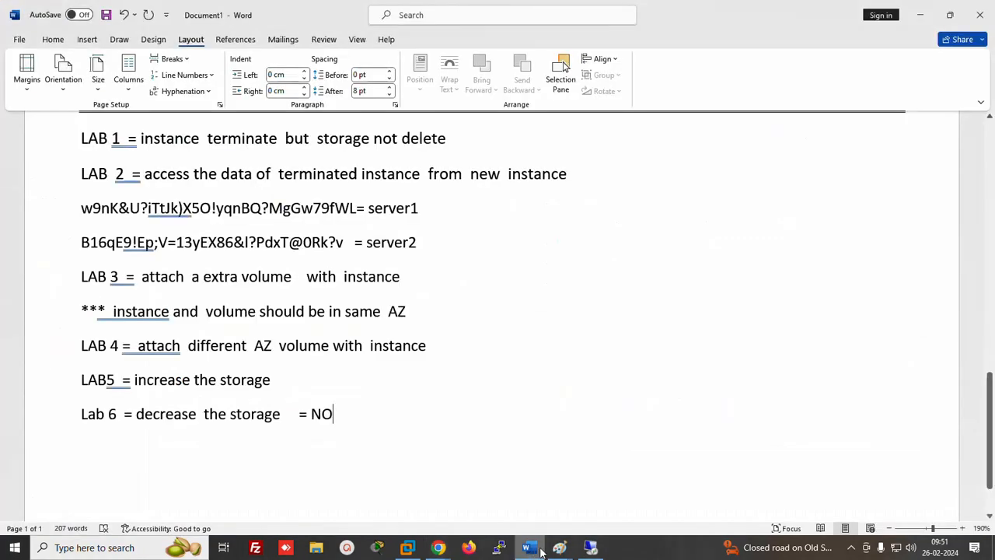
Scroll up through the Word notes on disk types and earlier labs, then return to EC2 Volumes
mouse_move(991, 375)
mouse_down()
mouse_move(979, 157)
mouse_move(992, 353)
mouse_move(992, 332)
mouse_up()
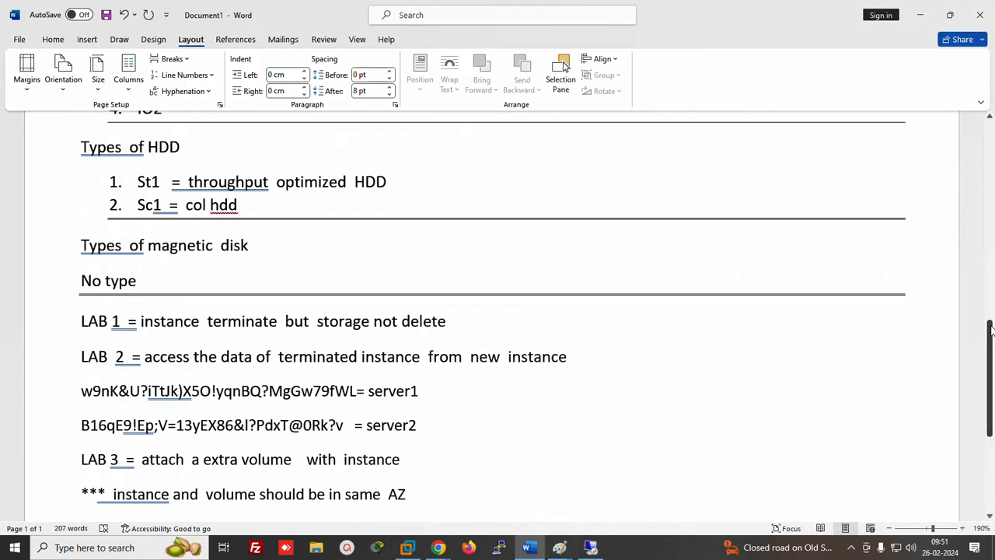
click(436, 549)
click(380, 494)
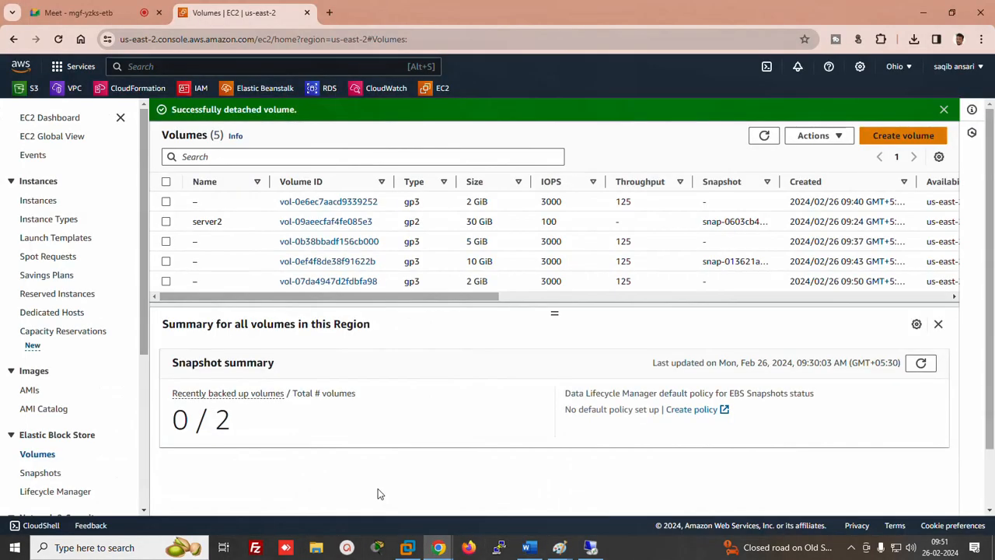
Refresh the volumes, move to the Instances list and open server2's actions
click(764, 136)
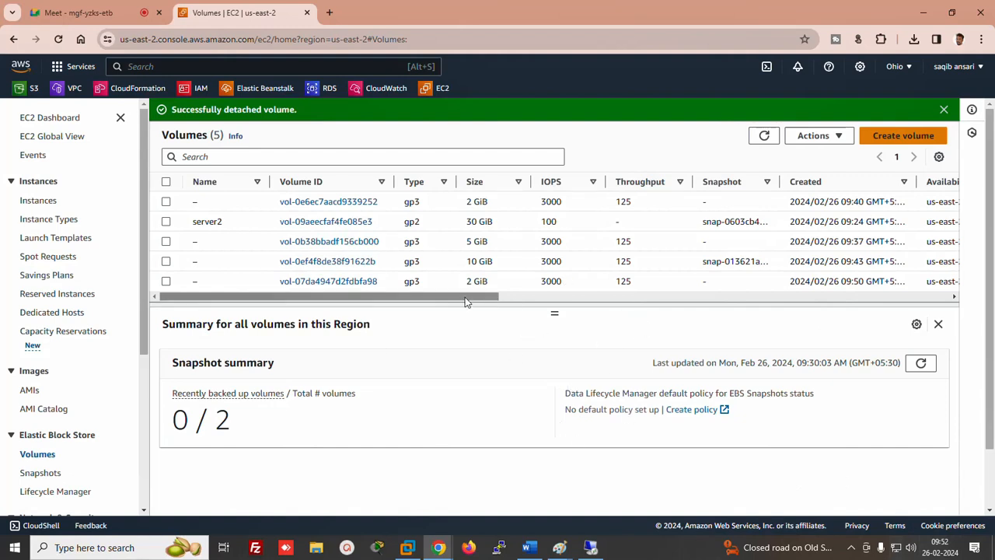
drag(466, 297, 420, 306)
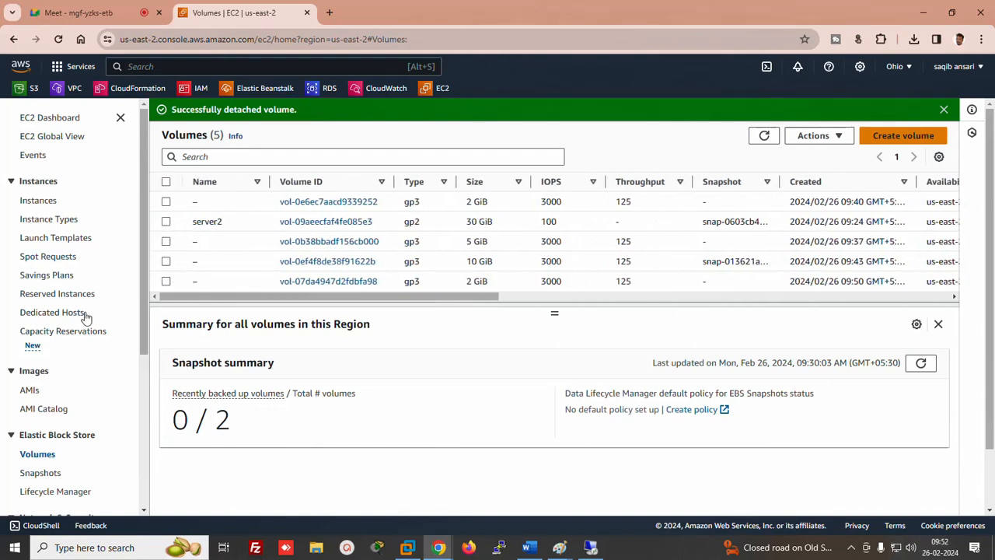
click(37, 200)
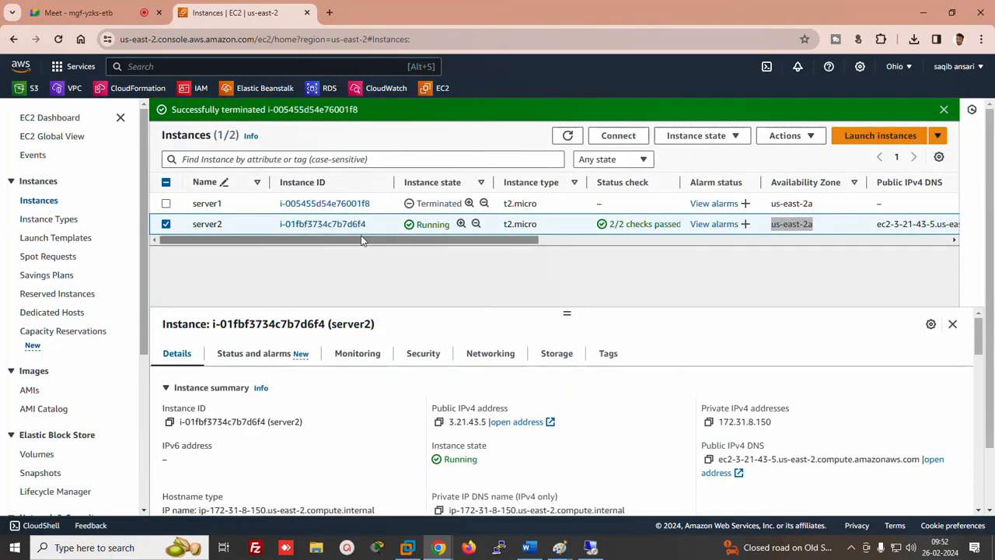
drag(364, 241, 428, 240)
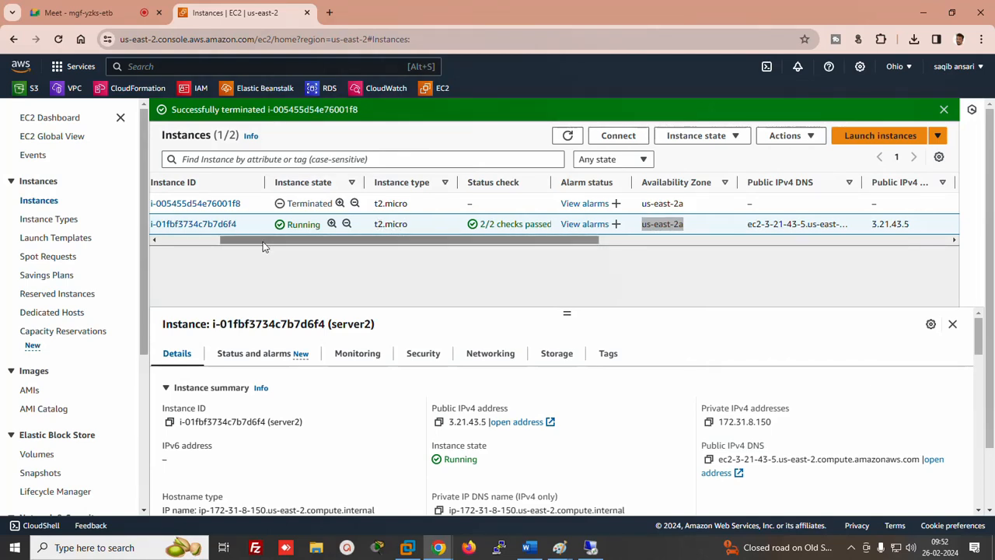
click(293, 247)
drag(293, 247, 151, 250)
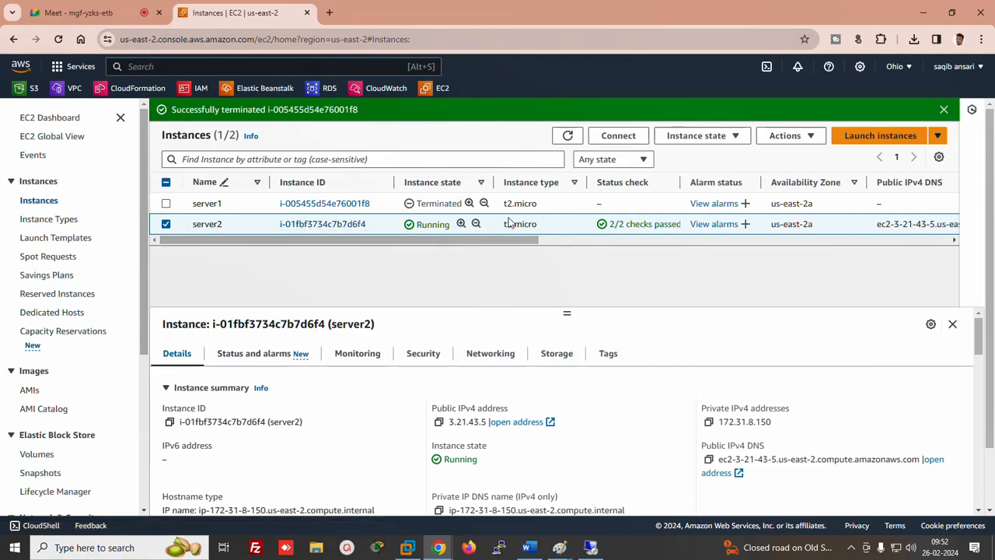
click(787, 136)
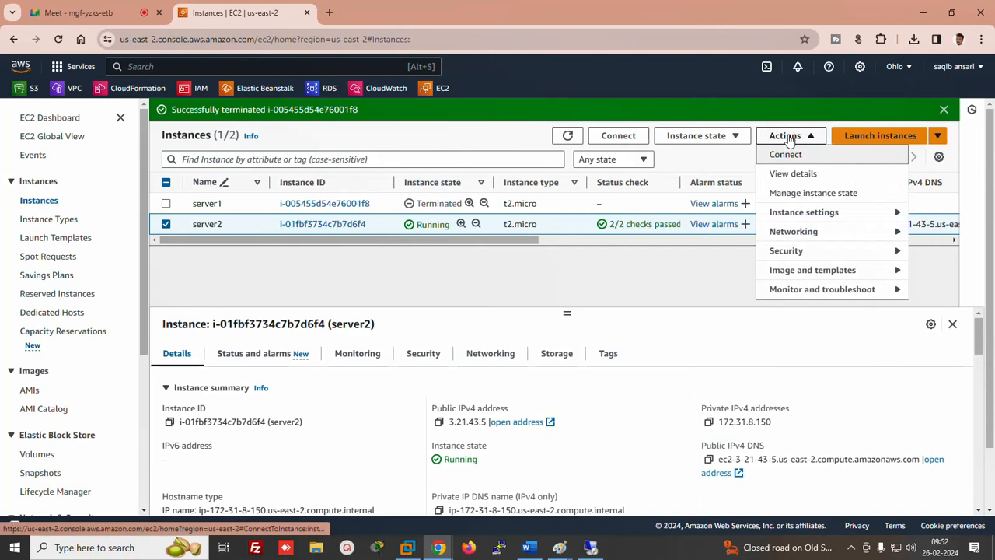
Stop the server2 instance and dismiss the session-ended notice
click(719, 137)
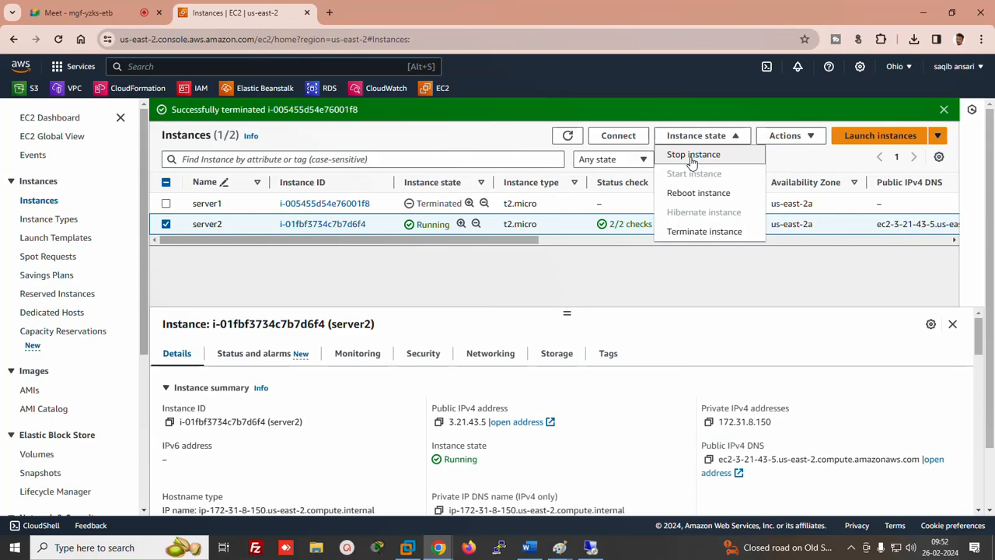
click(692, 156)
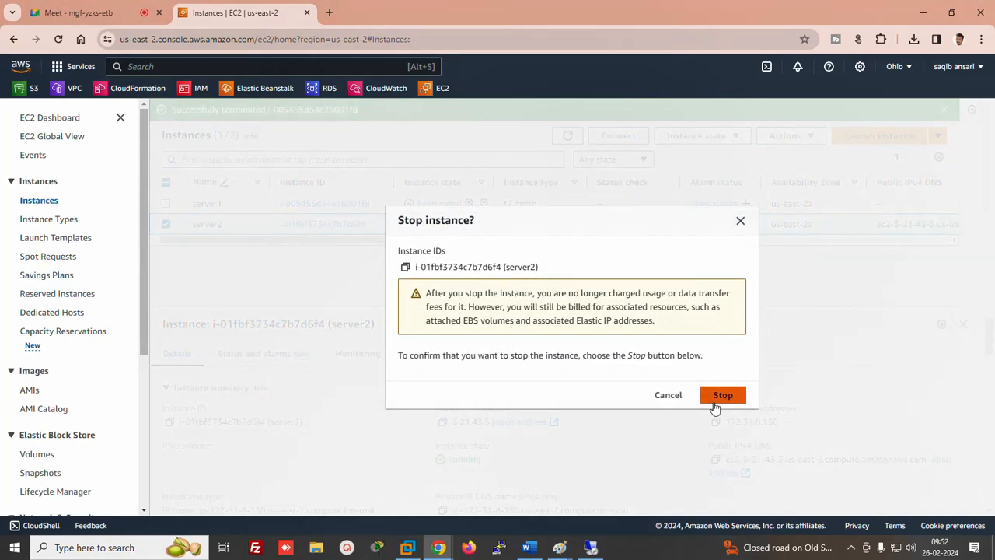
click(715, 398)
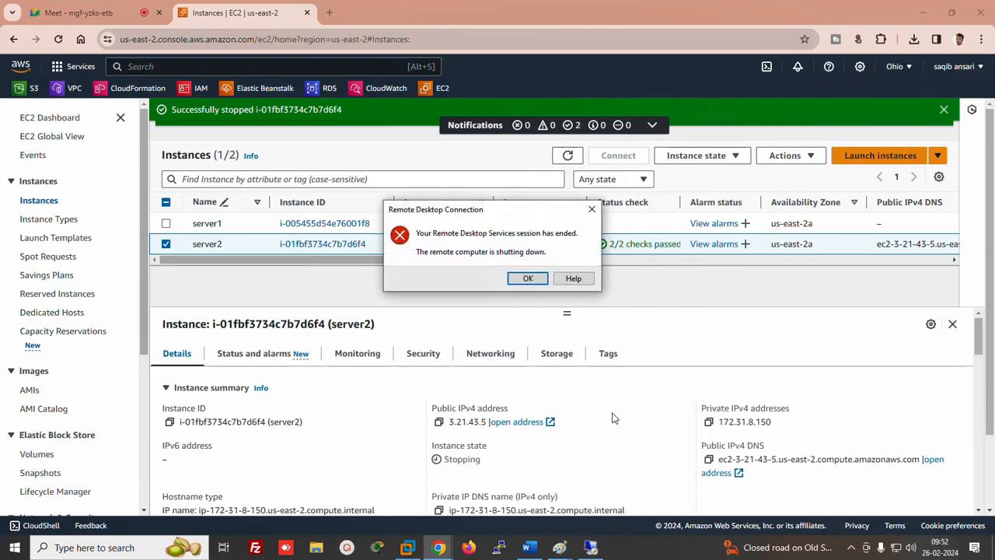
click(529, 279)
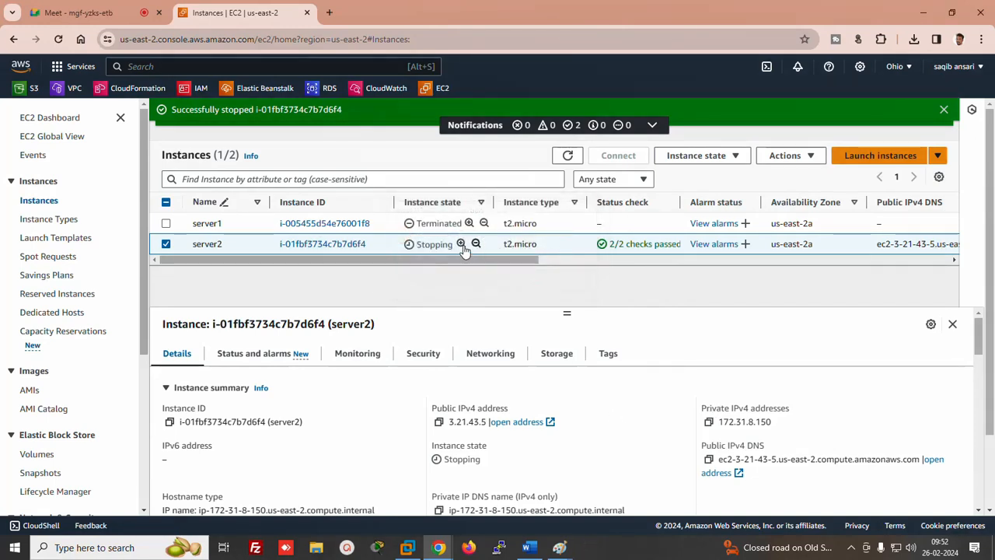
Refresh the instances list repeatedly until server2 shows Stopped
click(567, 155)
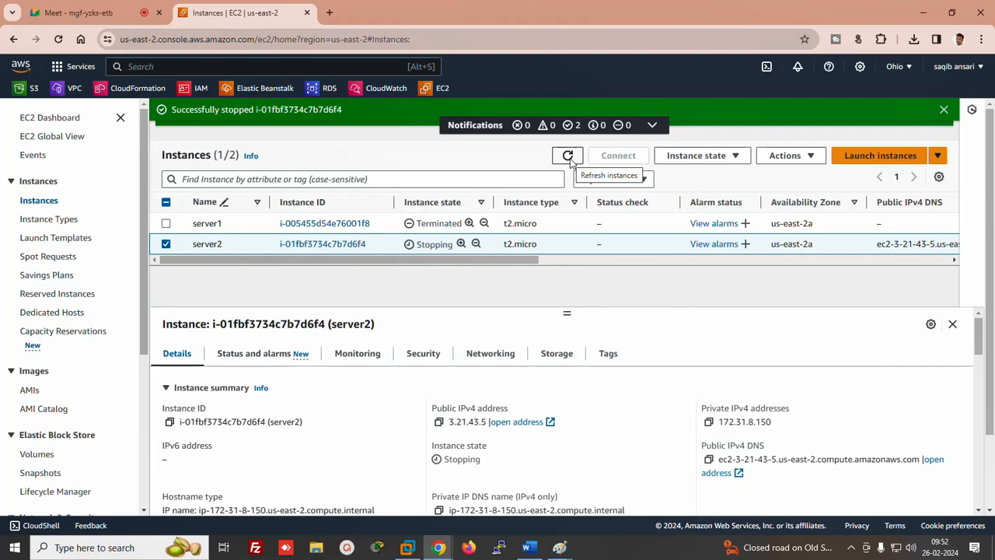
click(568, 155)
click(568, 157)
click(568, 157)
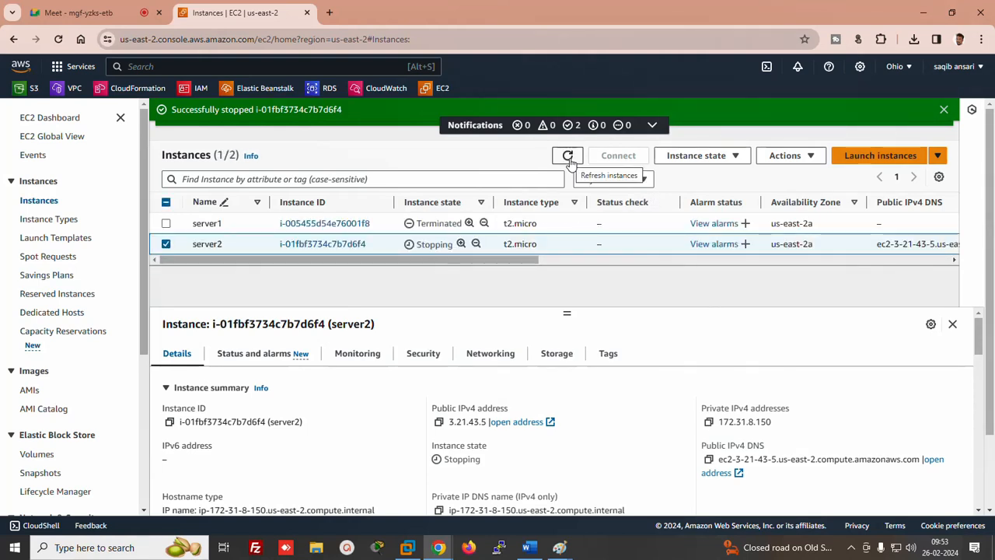
click(568, 158)
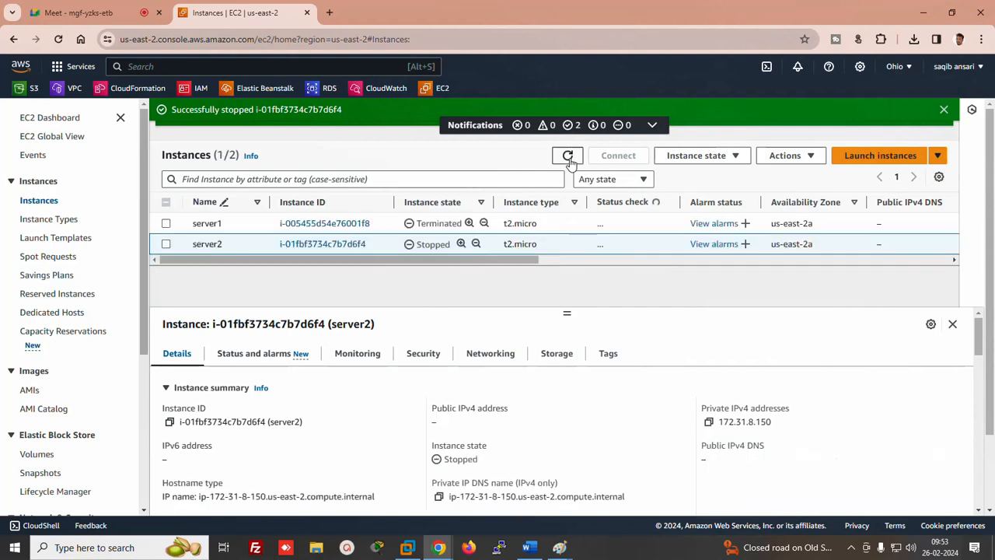
click(786, 157)
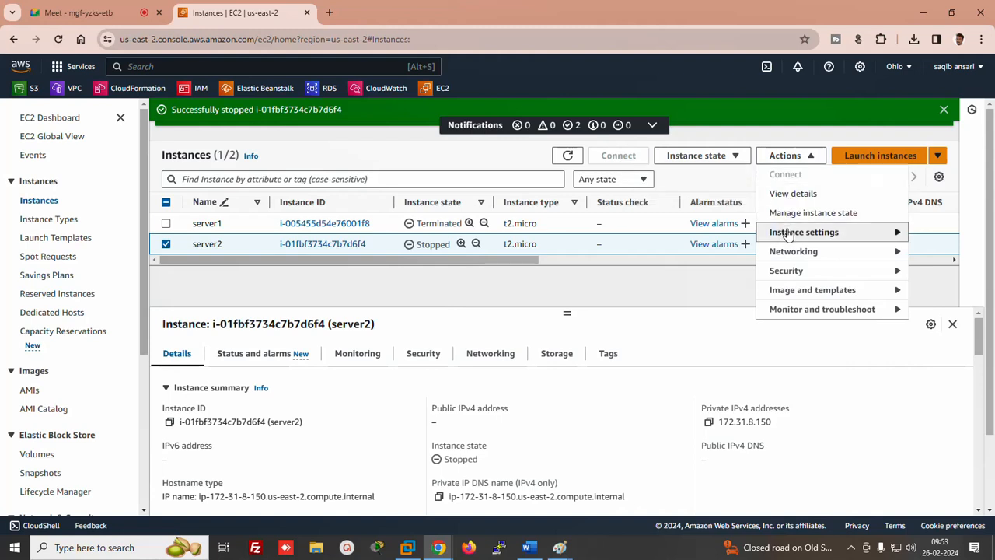
Change server2's instance type from t2.micro to c5ad.12xlarge and apply it
mouse_move(788, 234)
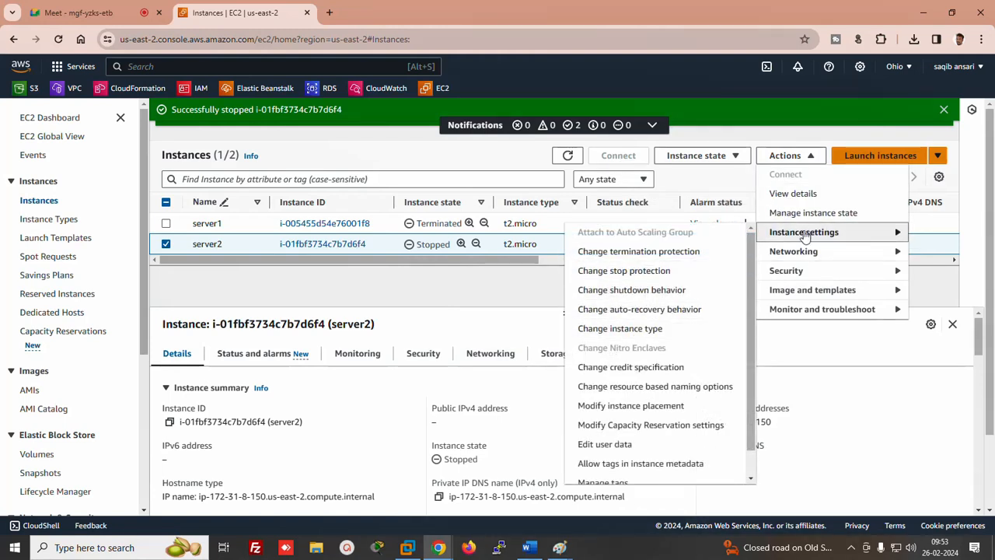
click(617, 330)
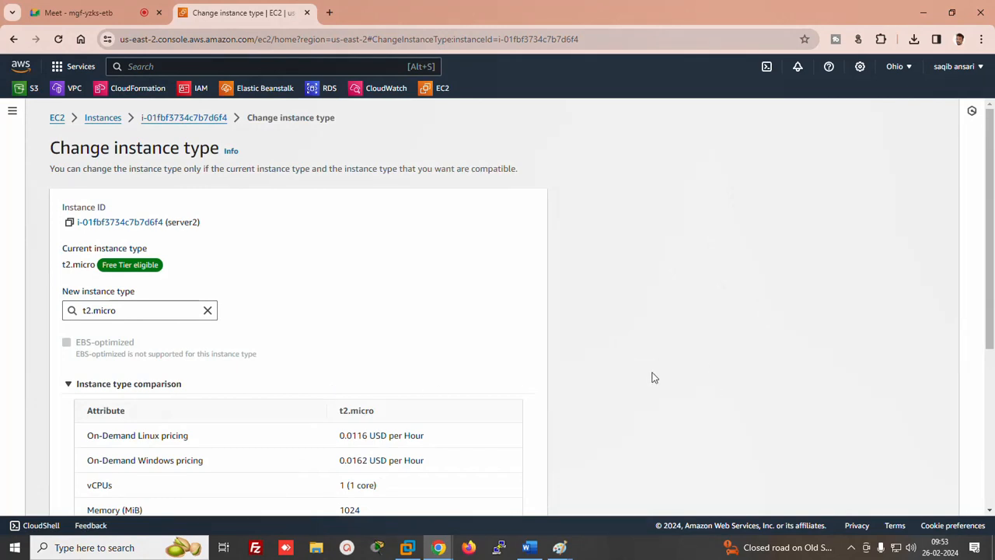
scroll(951, 244, down, 1)
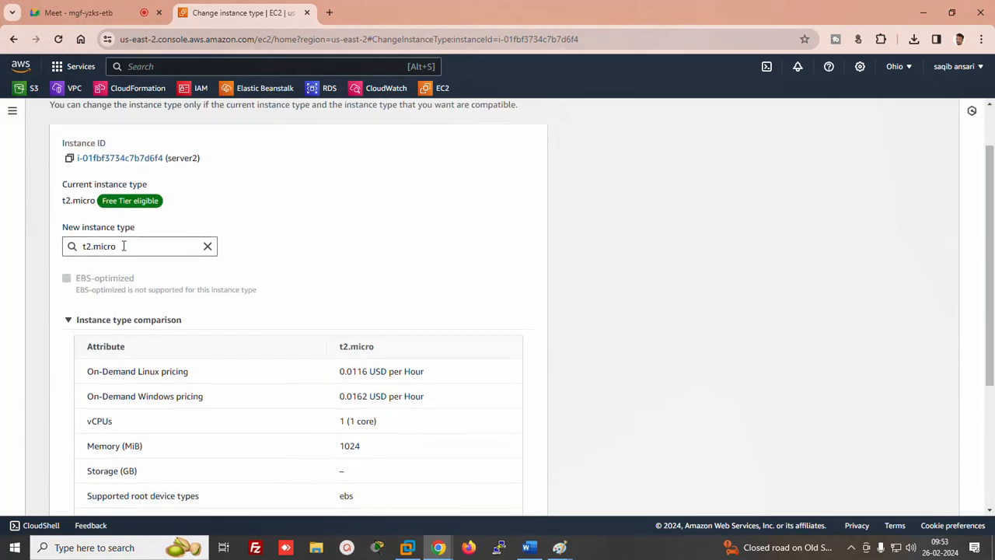
click(208, 253)
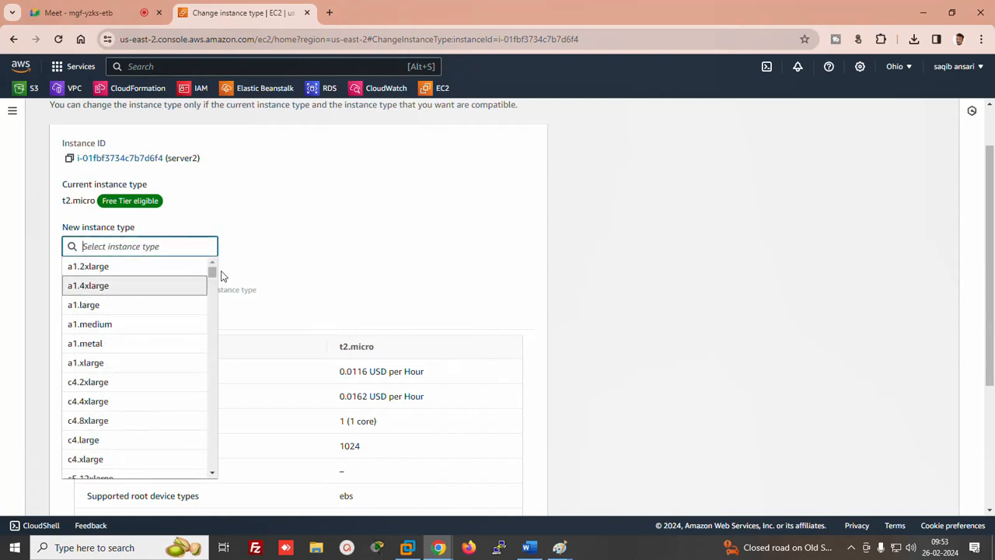
mouse_move(213, 272)
mouse_down()
mouse_move(217, 301)
mouse_move(213, 278)
mouse_up()
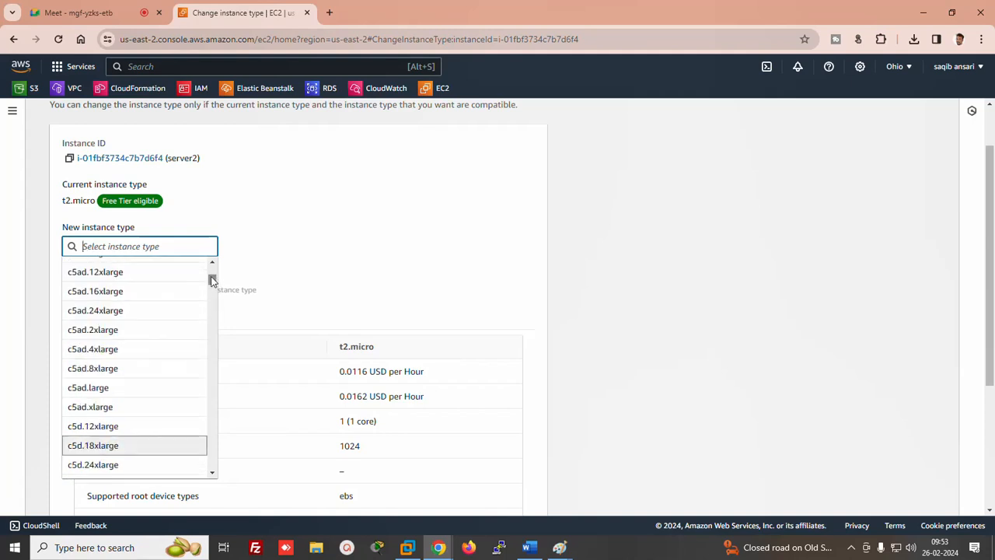
click(85, 272)
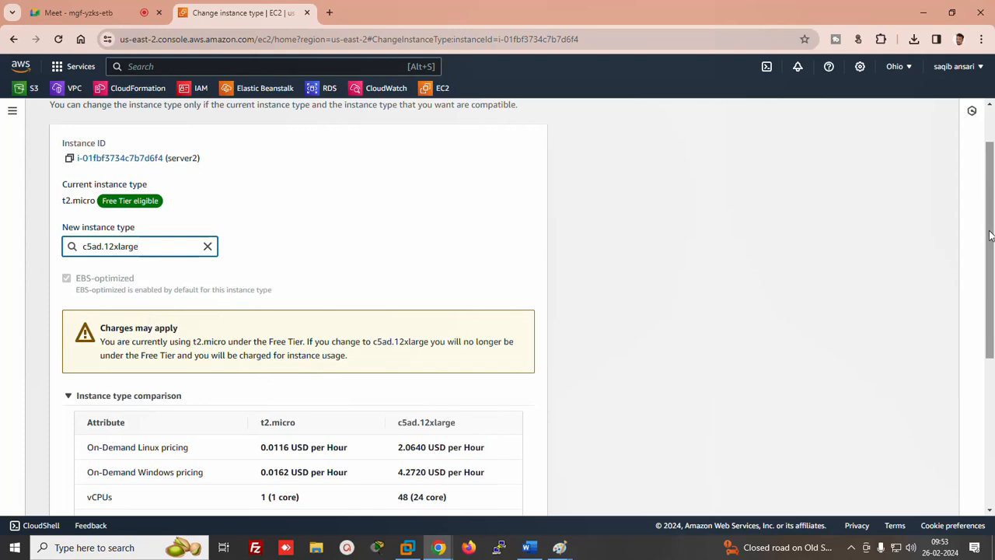
scroll(269, 379, down, 4)
click(519, 497)
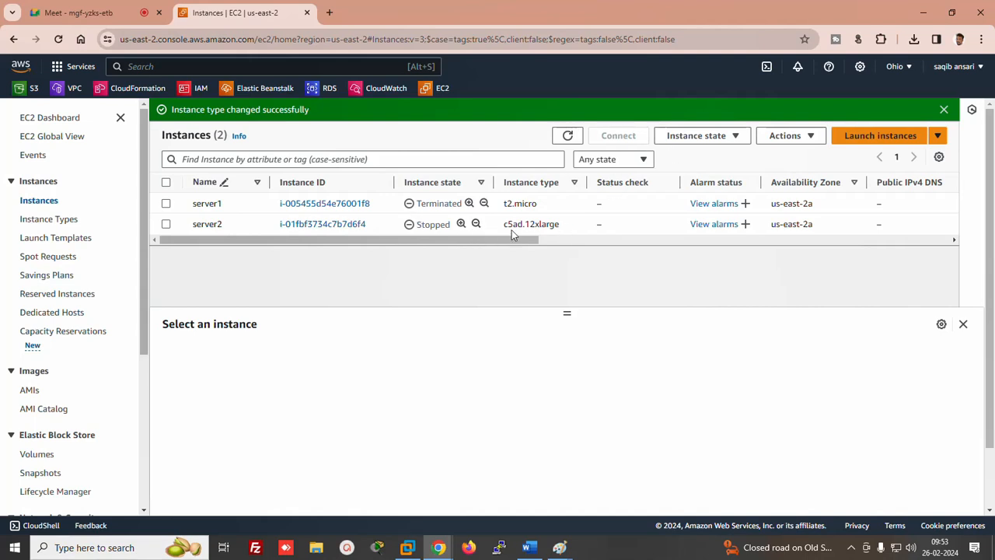
drag(516, 225, 570, 227)
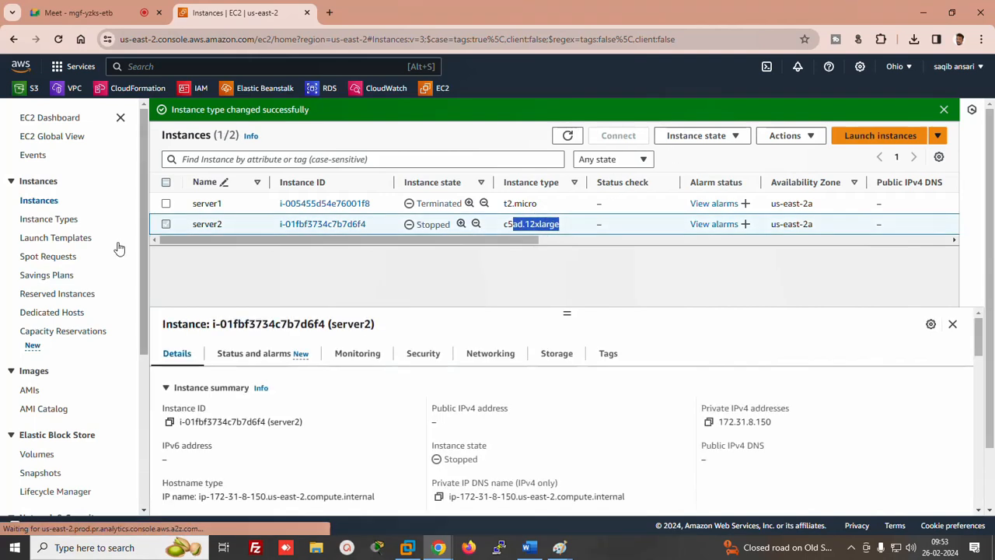
click(702, 138)
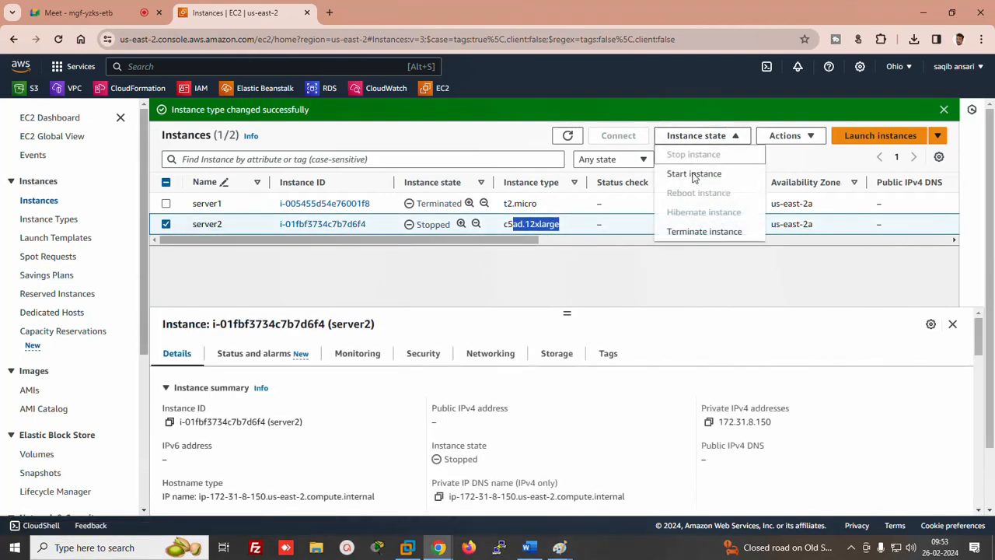
Try starting server2 and read the error citing the 32 vCPU limit
click(697, 173)
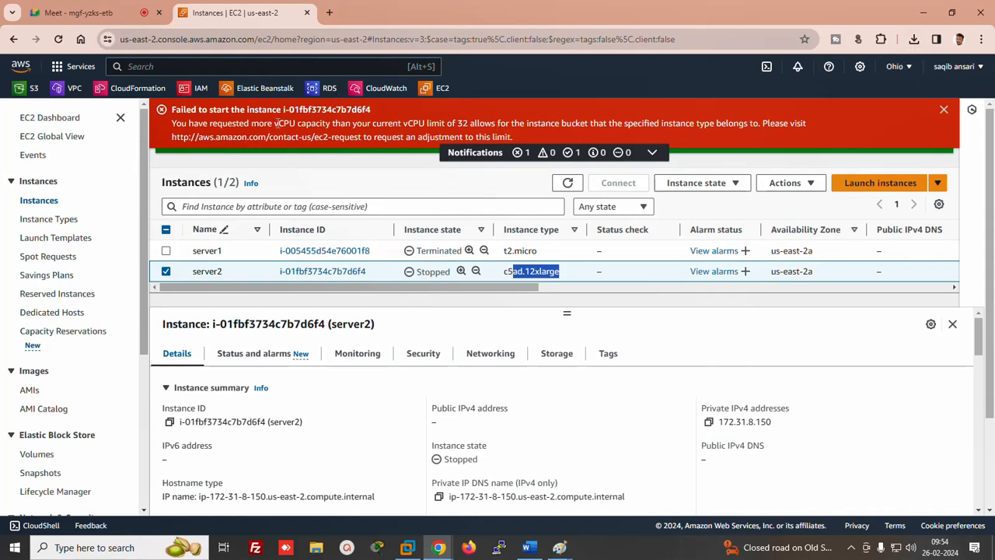
drag(274, 123, 494, 138)
click(455, 130)
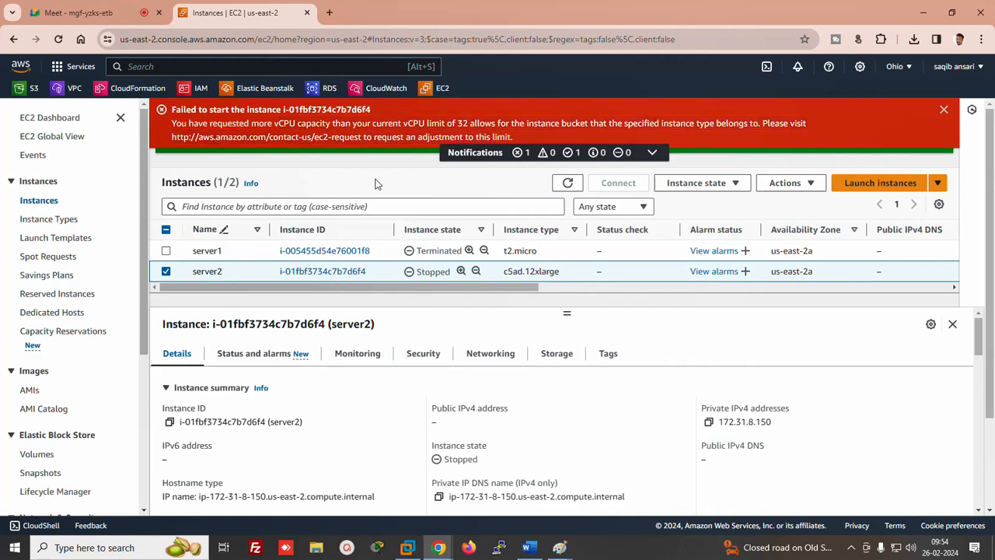
drag(458, 122, 501, 124)
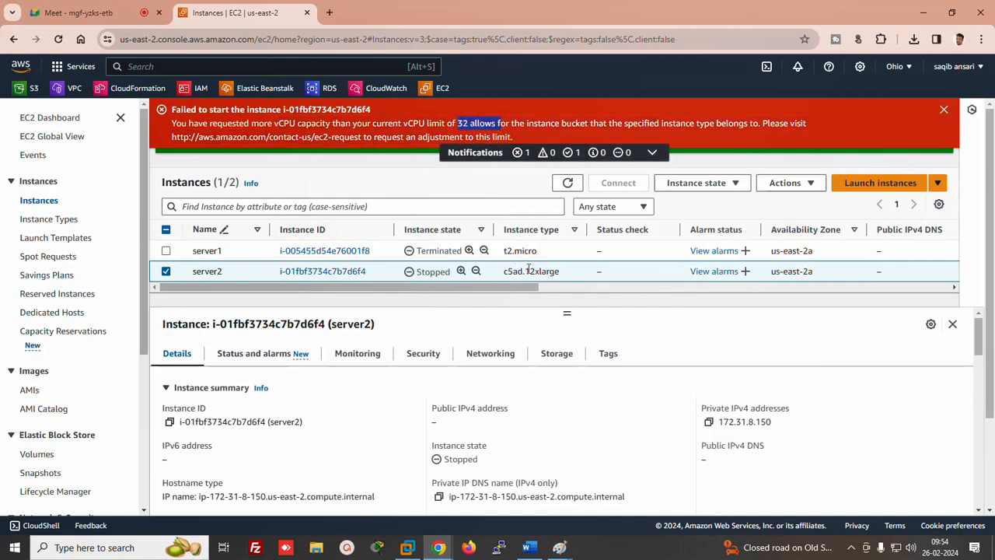
Cancel the Terminate option for server2 and reopen its Actions menu
click(702, 184)
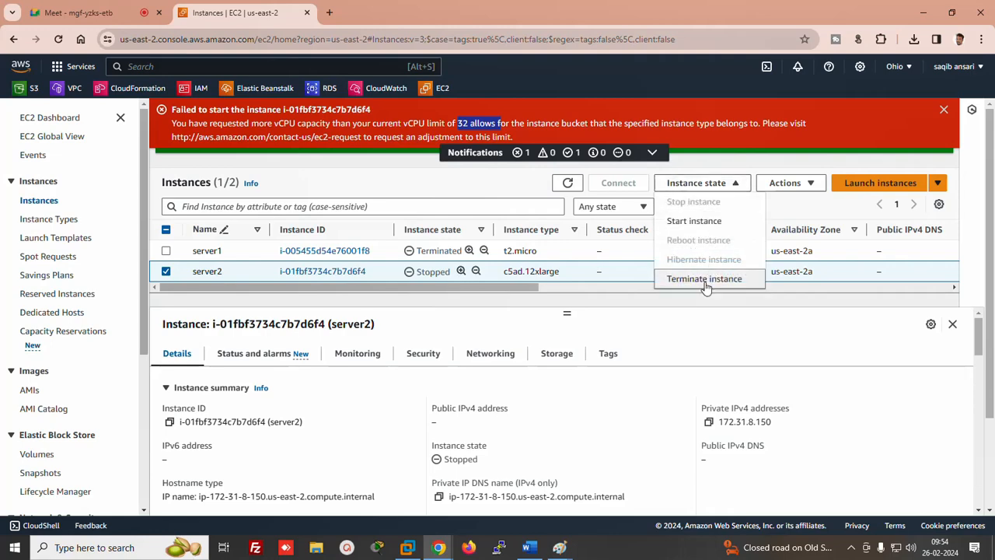
click(704, 280)
click(808, 184)
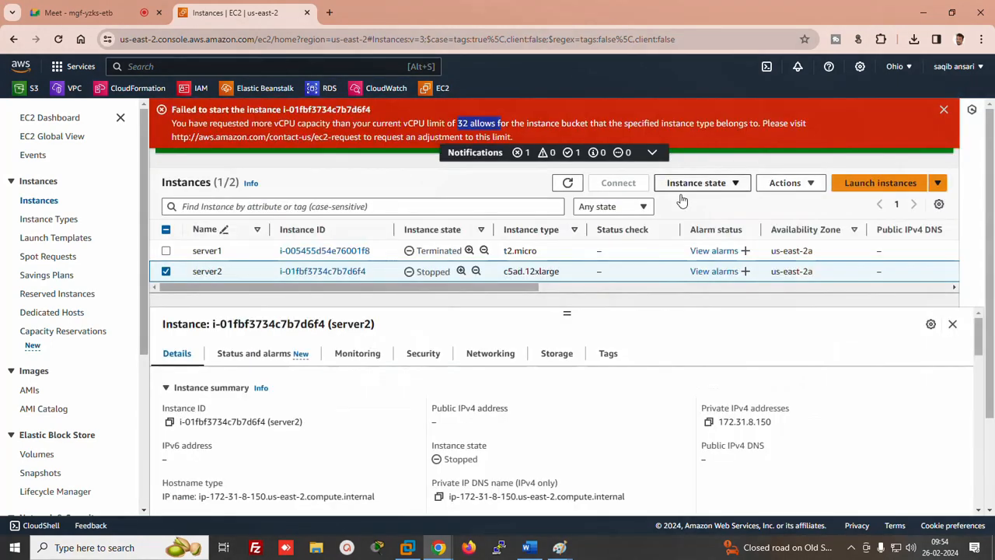
click(701, 187)
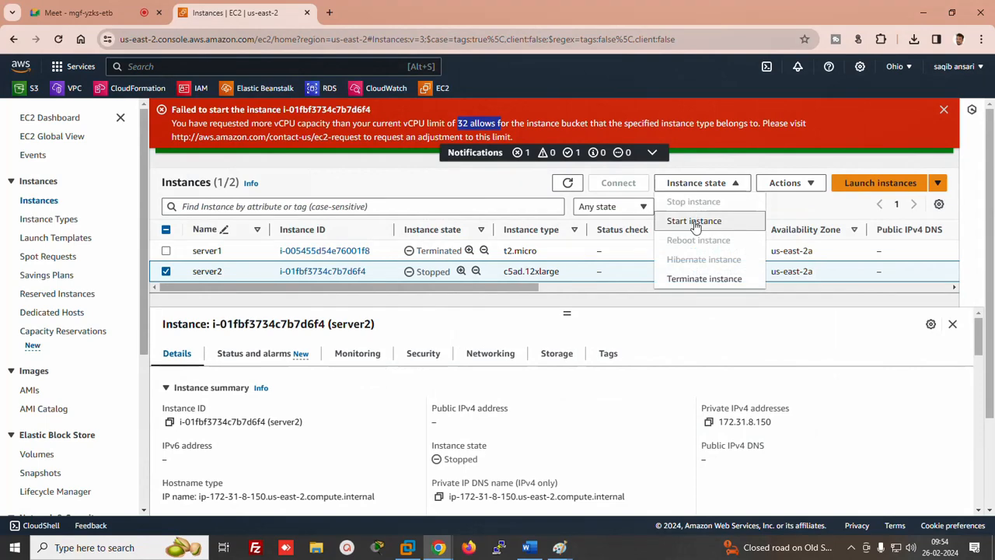
click(785, 183)
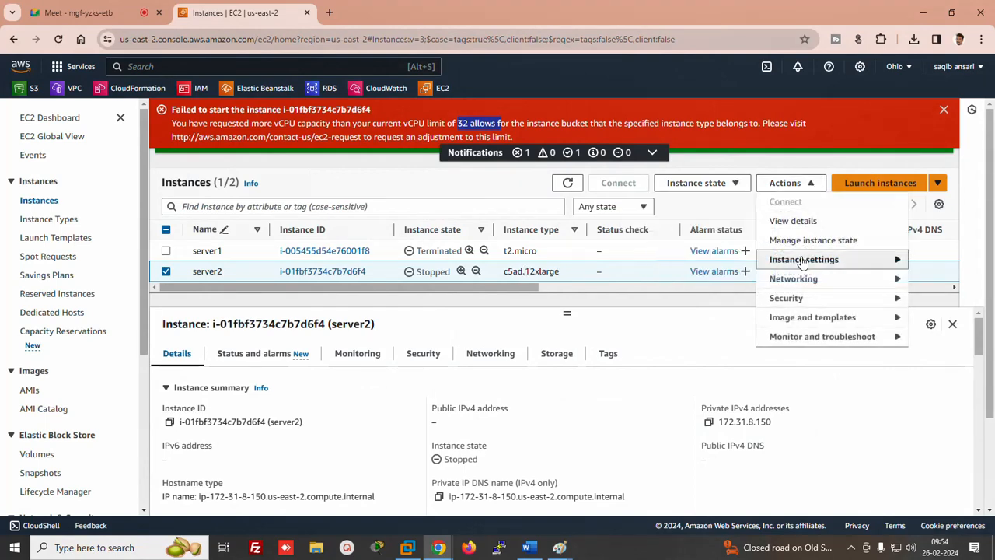
Replace server2's c5ad.12xlarge instance type with c4.2xlarge and apply, then reselect server2 in the list
mouse_move(803, 265)
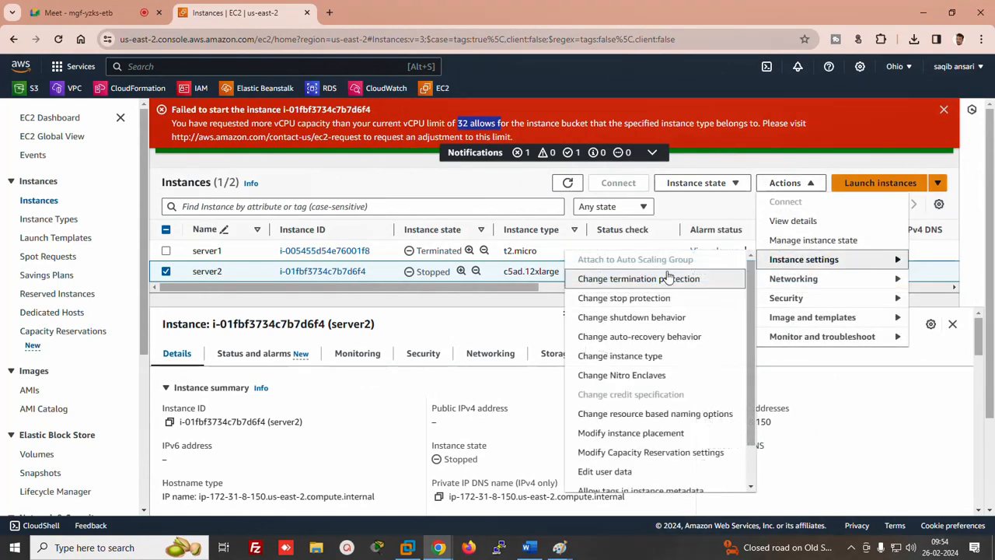
click(635, 362)
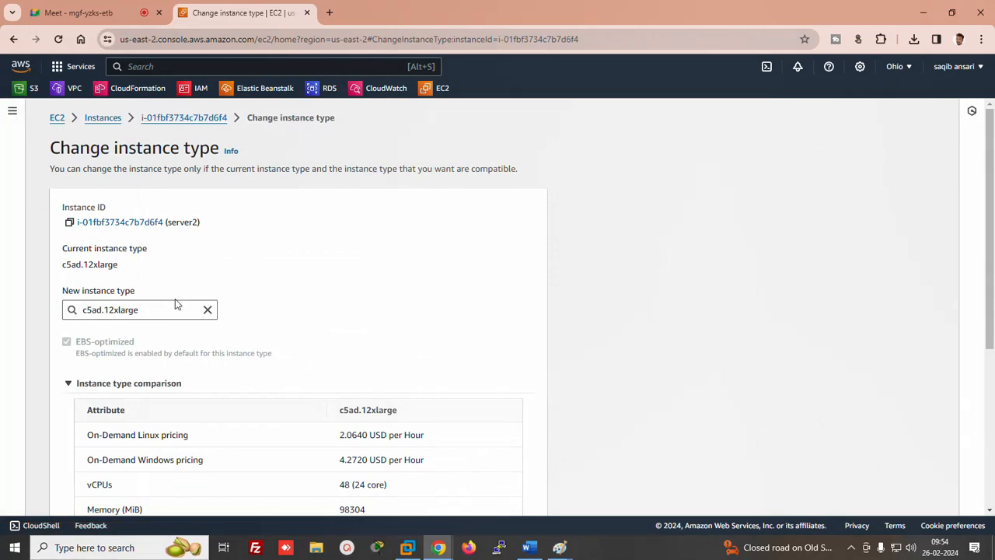
click(207, 310)
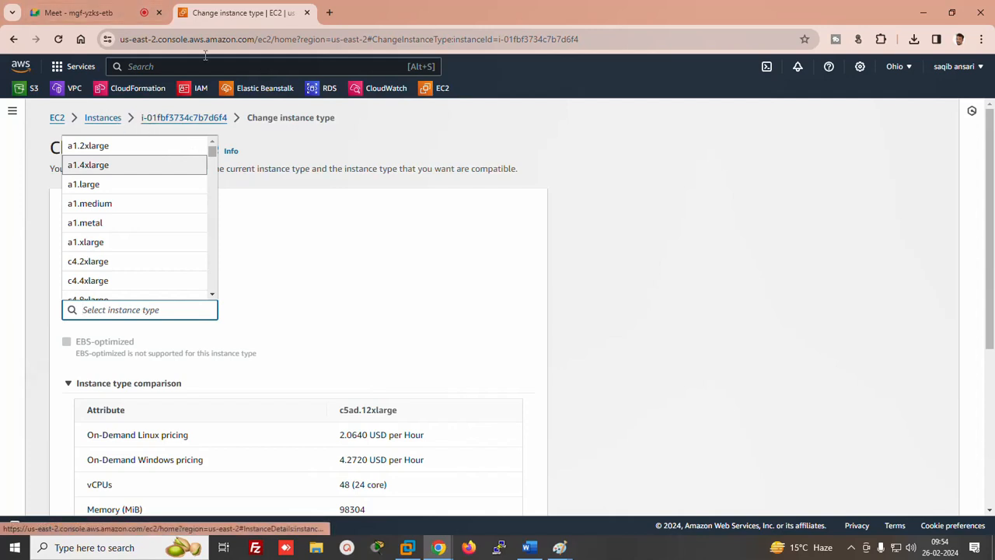
mouse_move(212, 154)
mouse_down()
mouse_move(217, 171)
mouse_move(217, 151)
mouse_up()
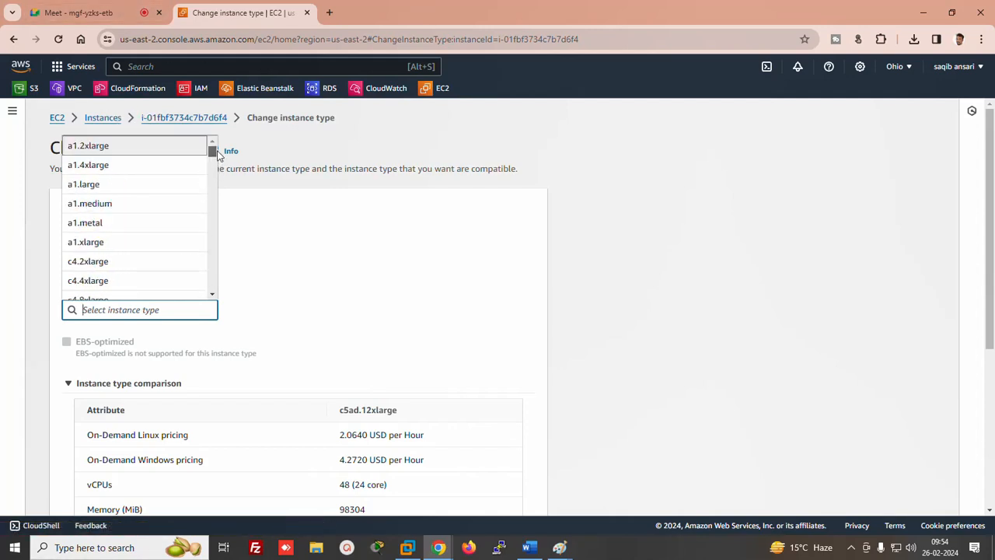
double_click(102, 262)
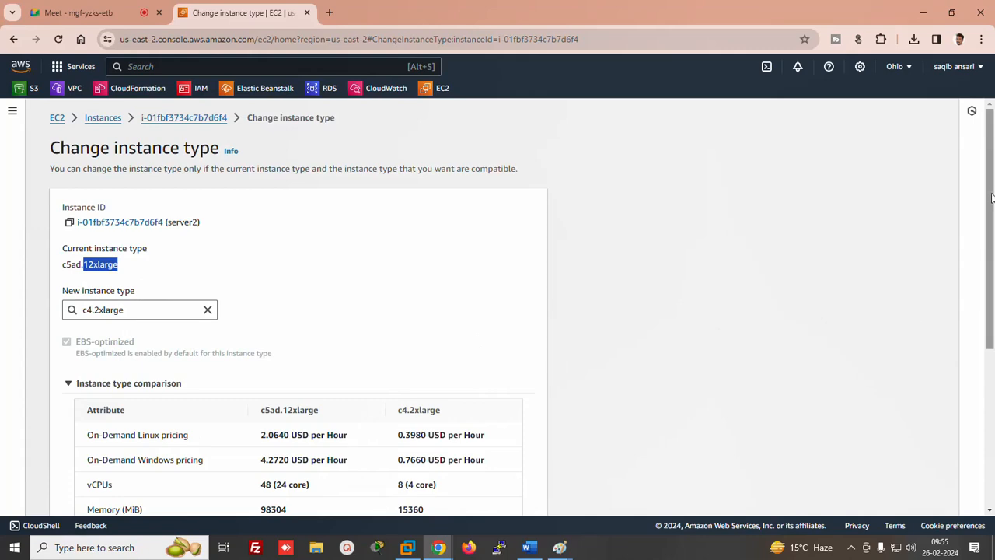
drag(991, 198, 972, 440)
click(523, 498)
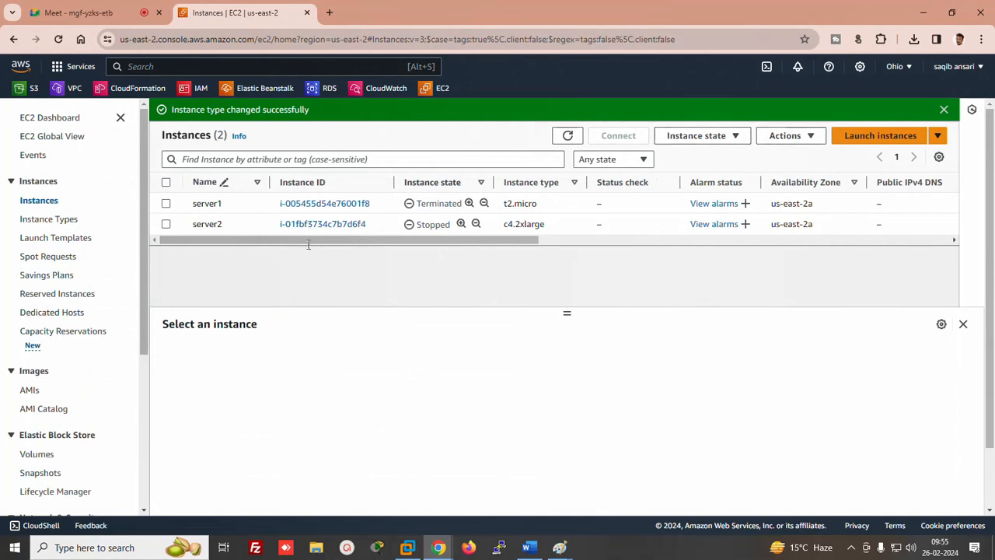
click(167, 224)
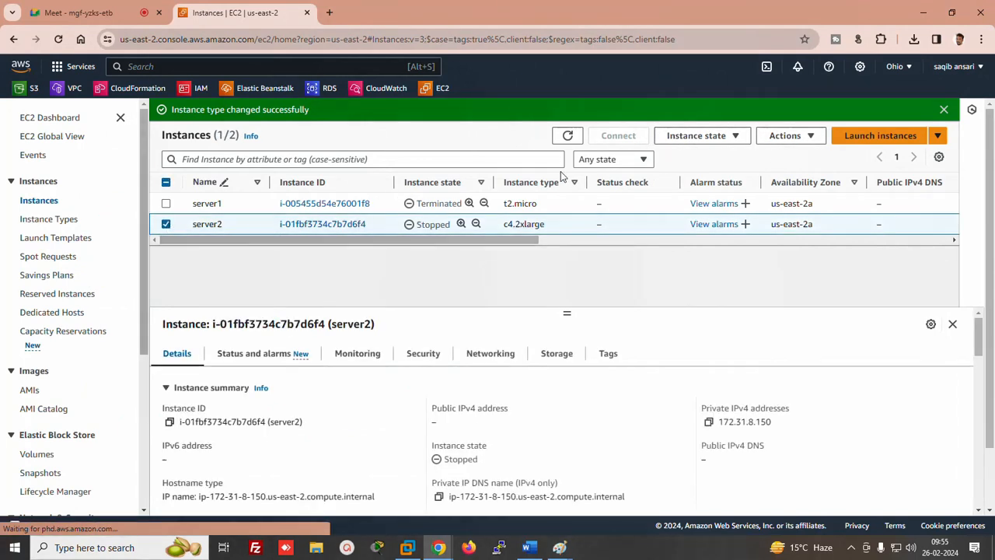
Start server2 as c4.2xlarge so it shows Pending, then bring the Word lab notes forward
click(683, 136)
click(687, 176)
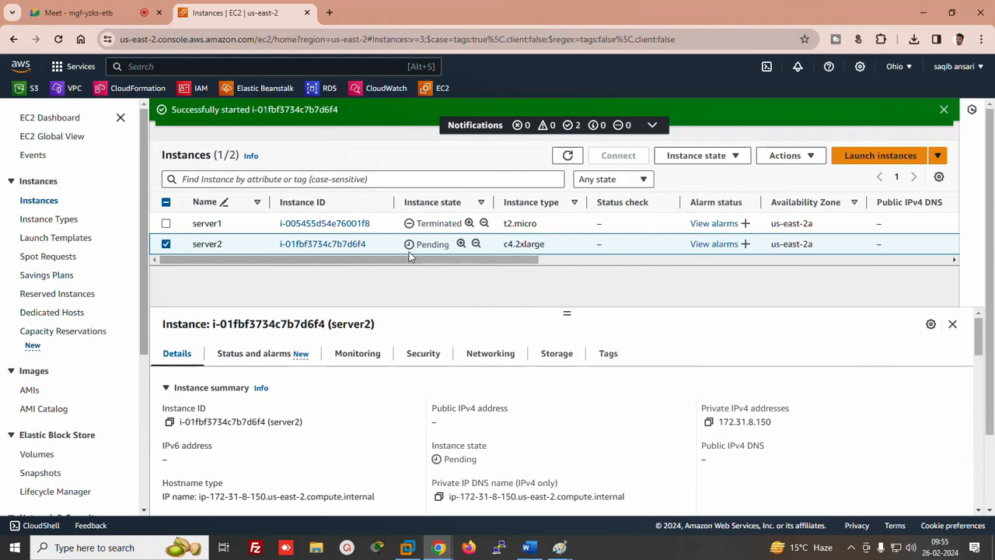
click(528, 547)
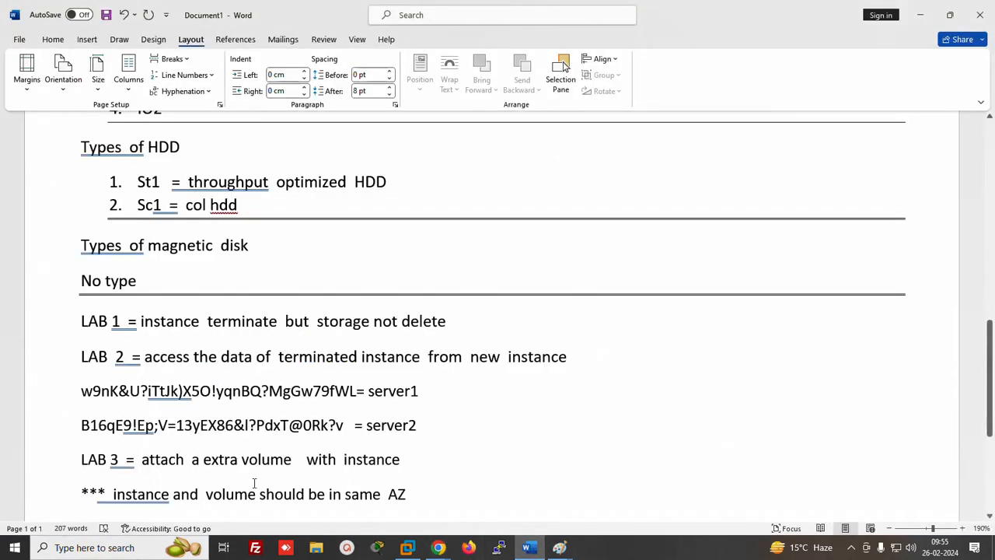
drag(993, 379, 991, 298)
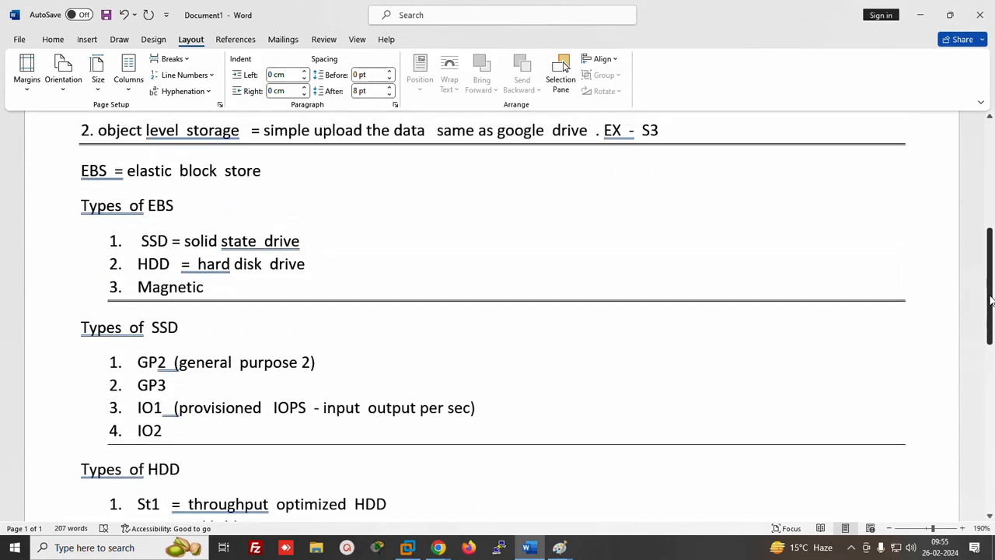
click(133, 242)
drag(138, 362, 339, 299)
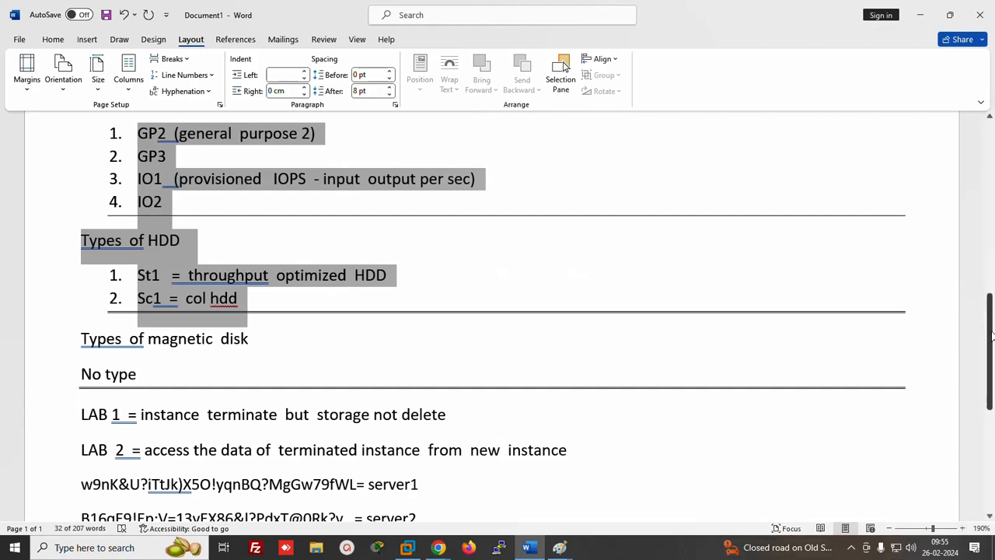
scroll(984, 319, down, 3)
click(850, 547)
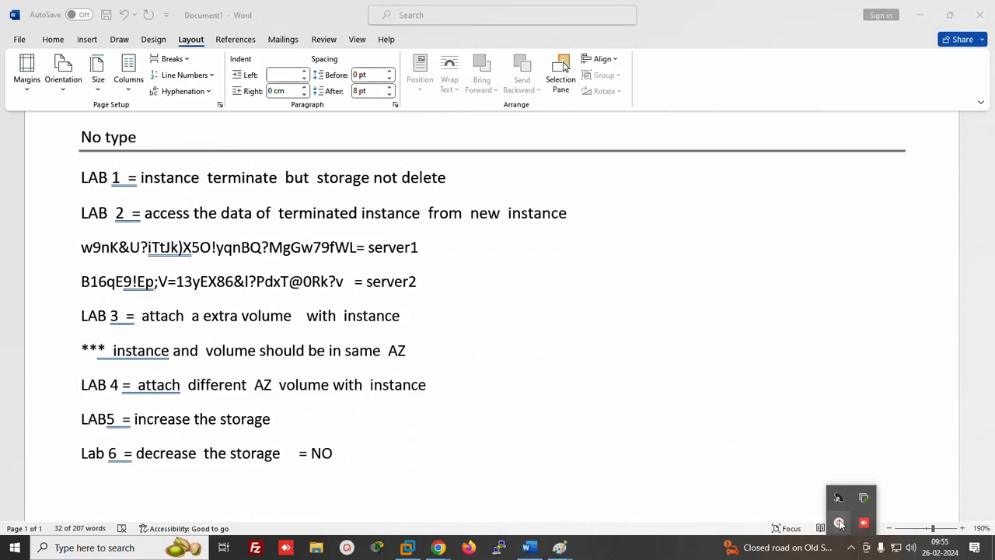